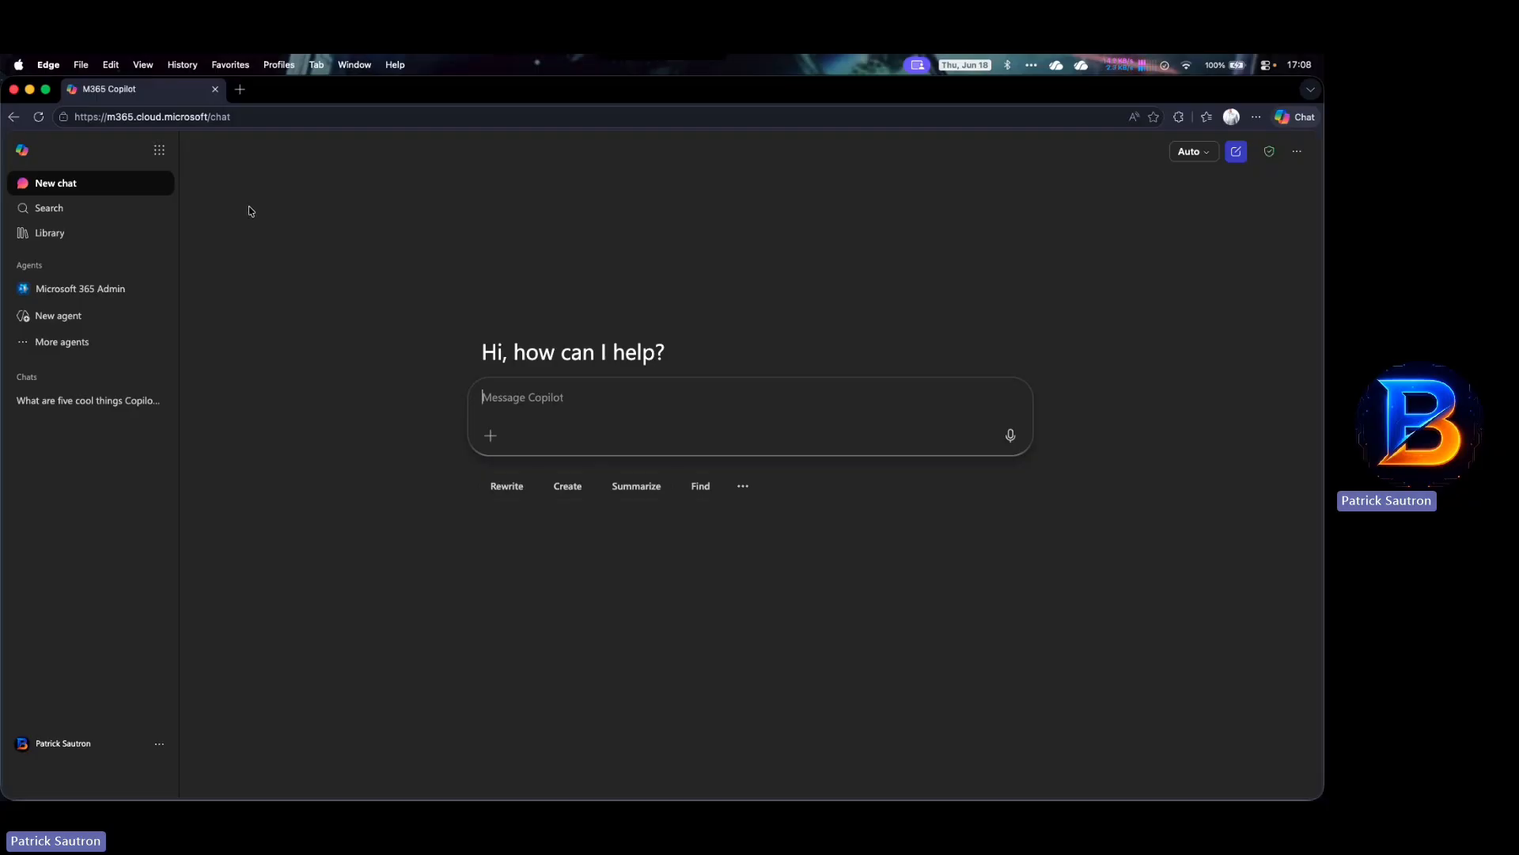
Open Lists from the full set of Microsoft 365 apps, choosing the signed-in work account at the top of the account picker
click(161, 156)
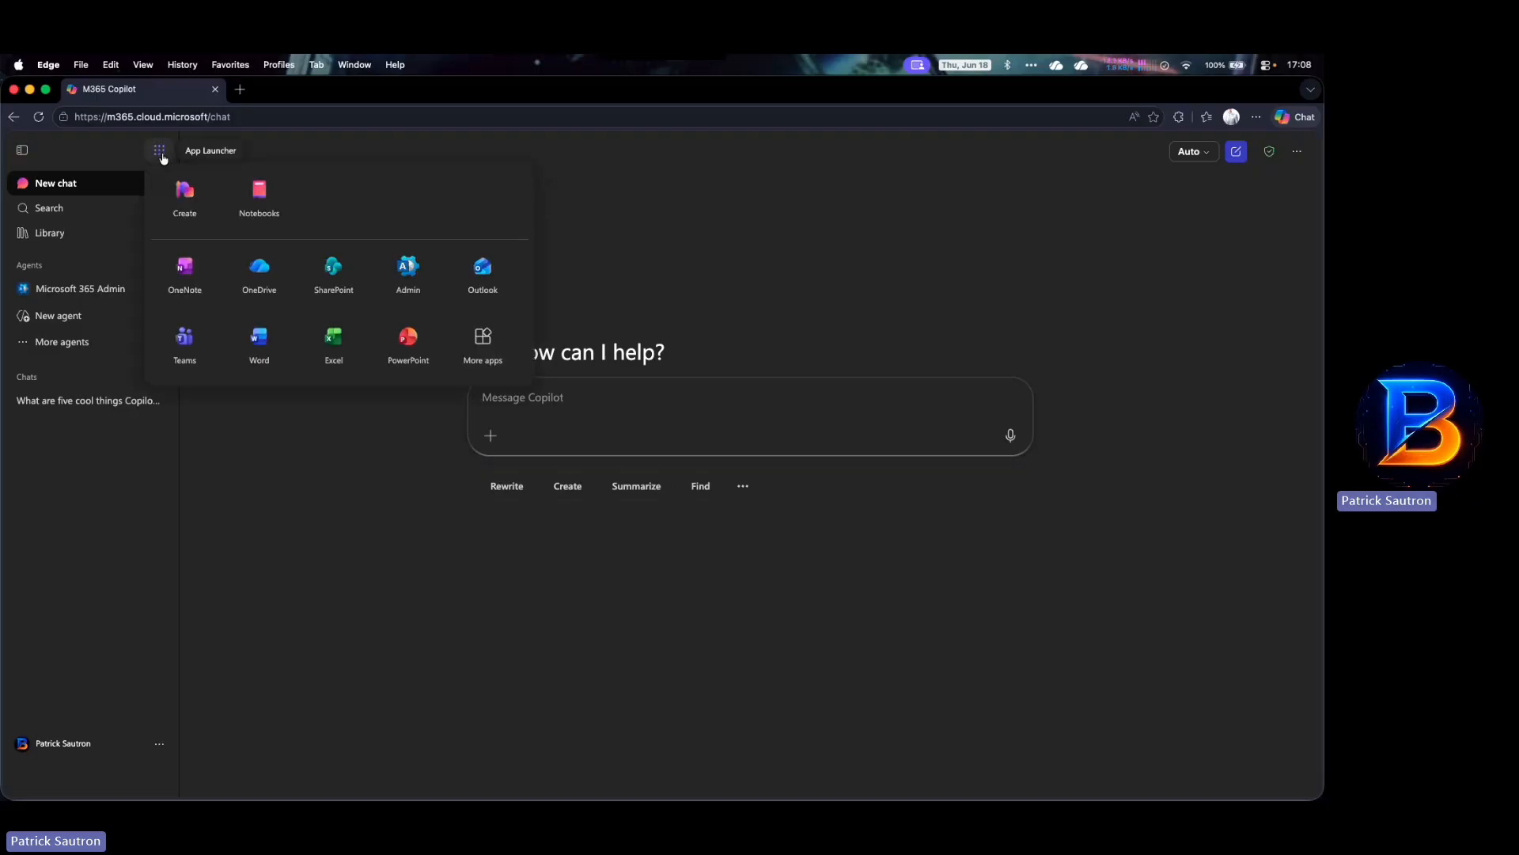
click(479, 346)
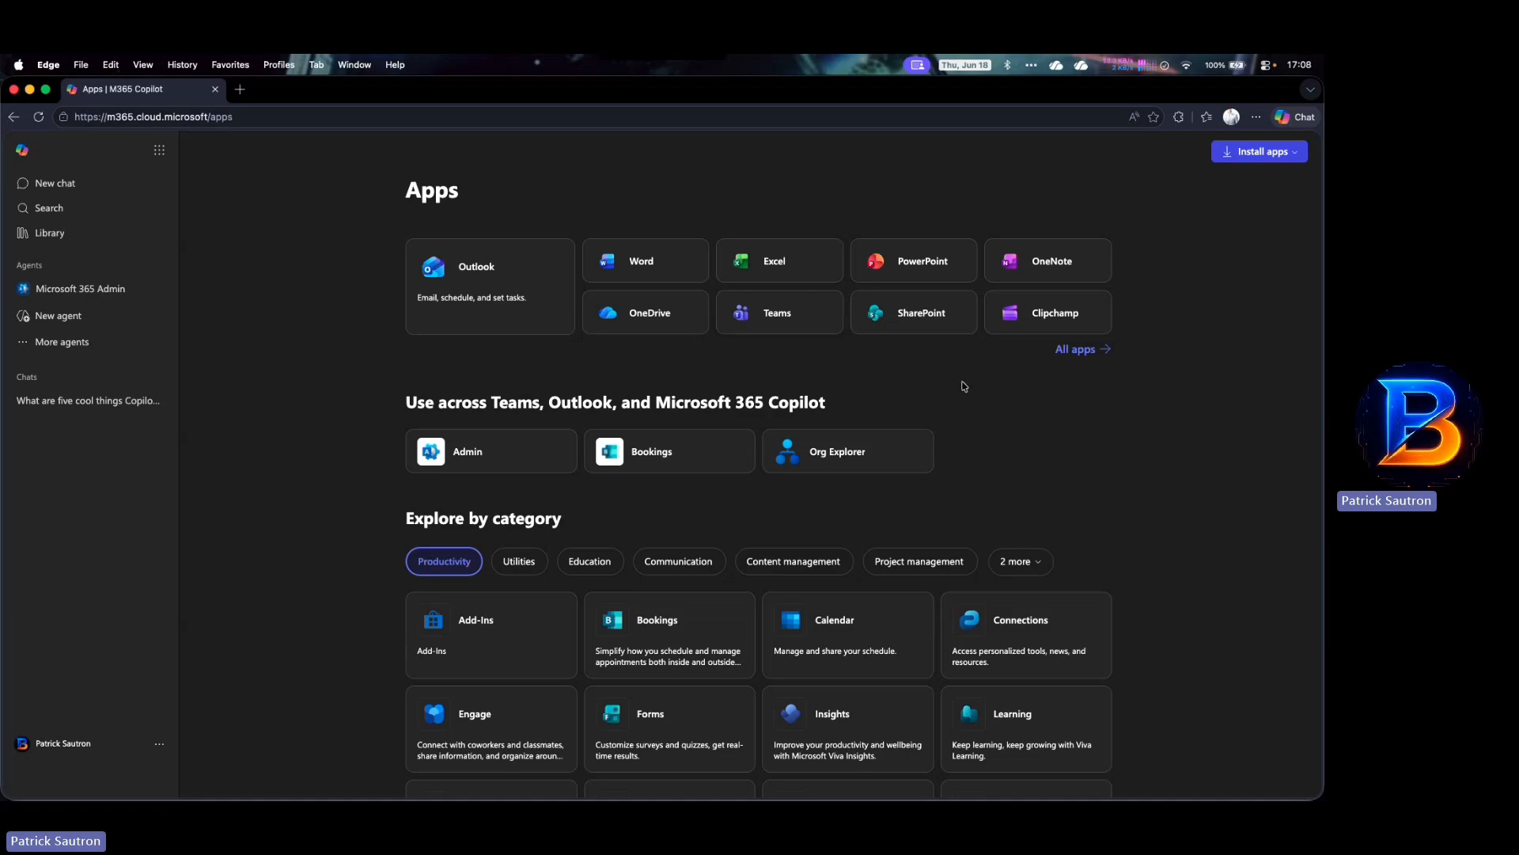
scroll(1017, 396, down, 5)
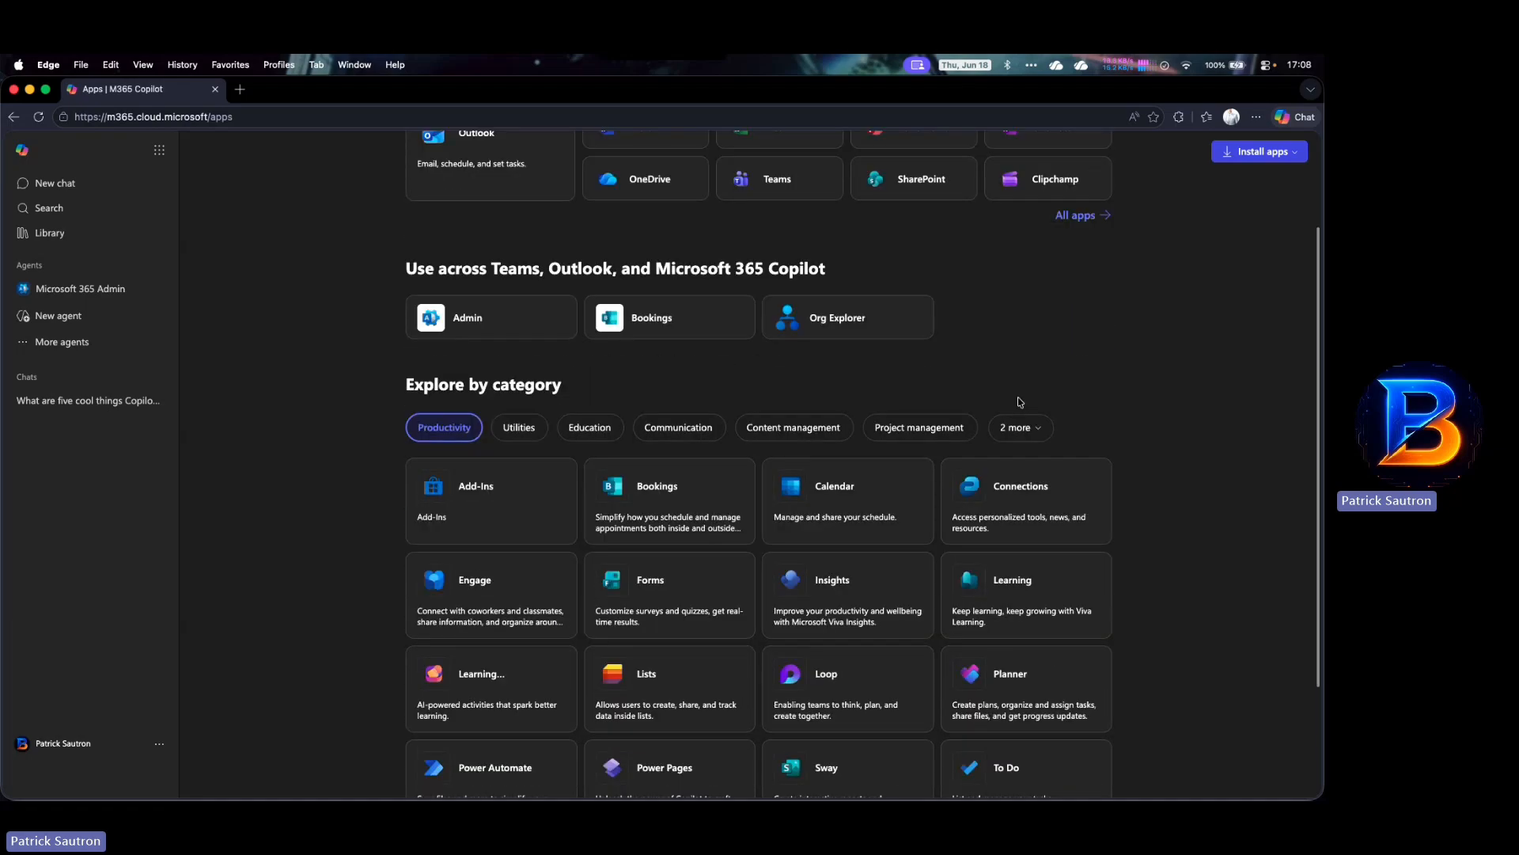
scroll(1170, 420, down, 1)
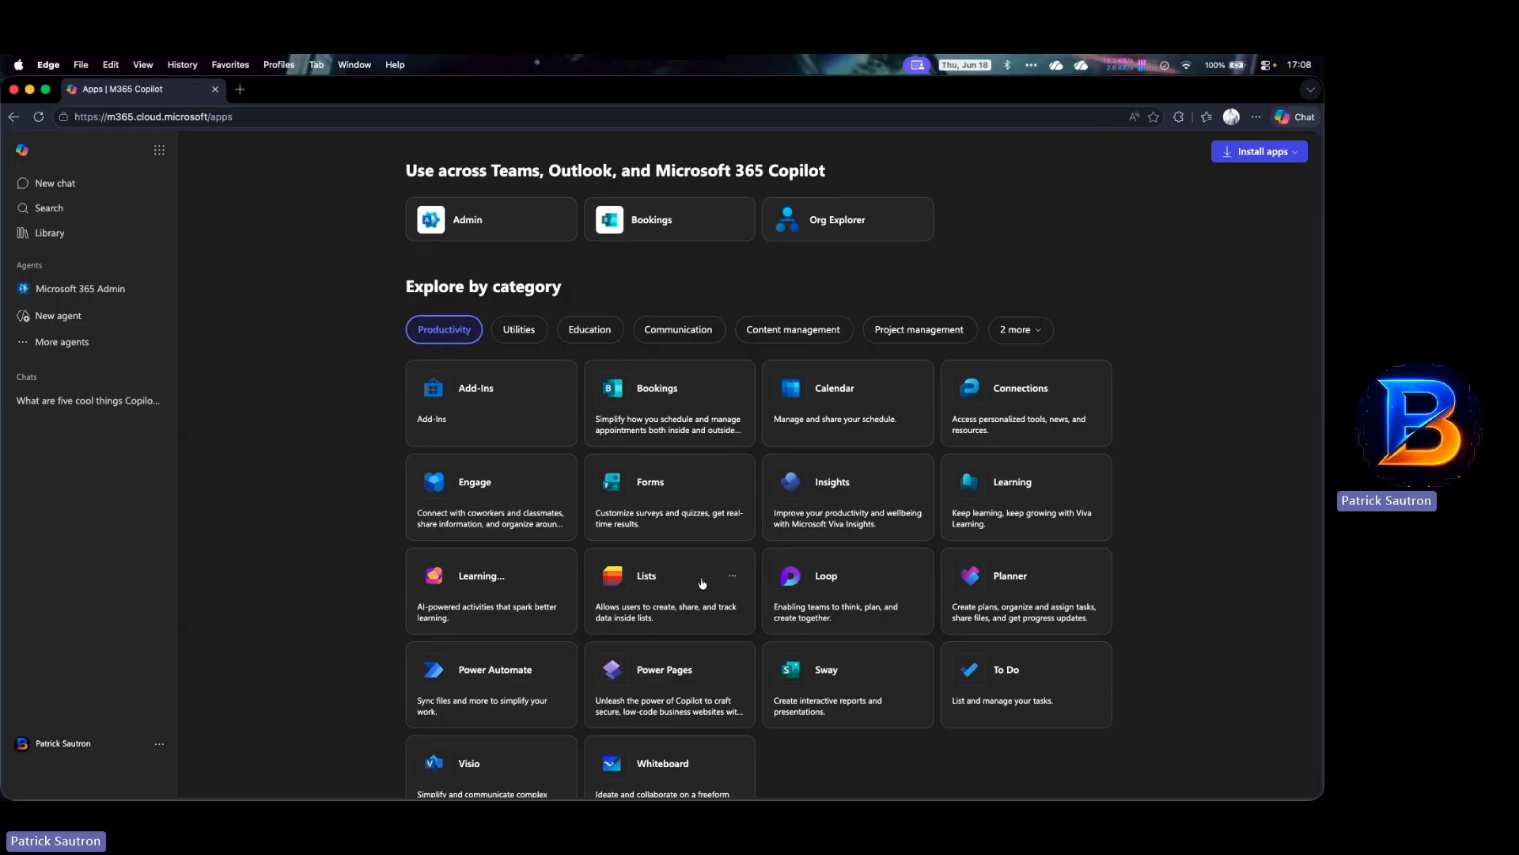
click(667, 577)
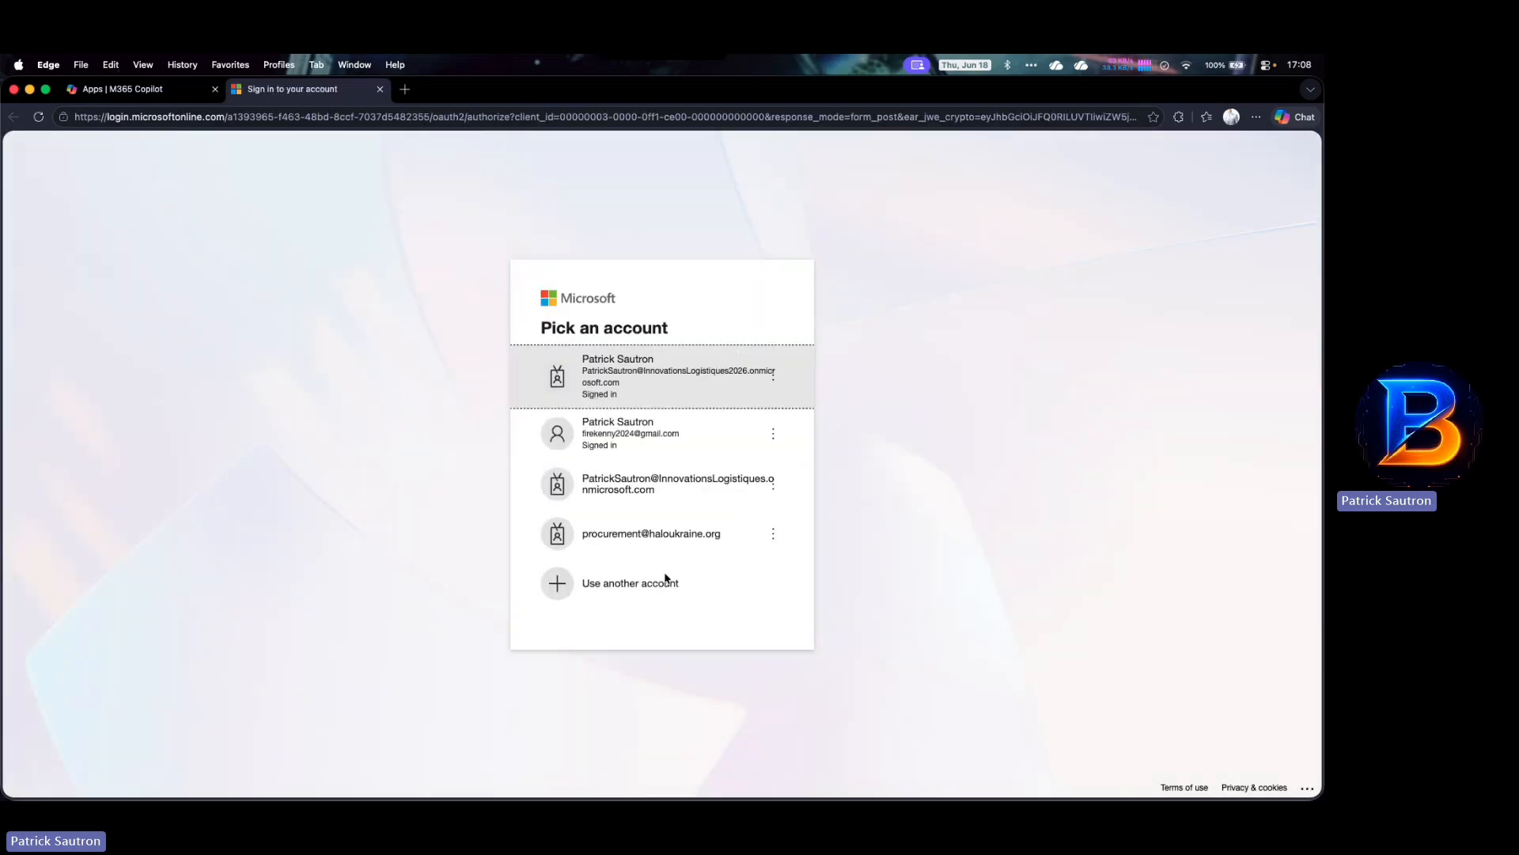
click(700, 393)
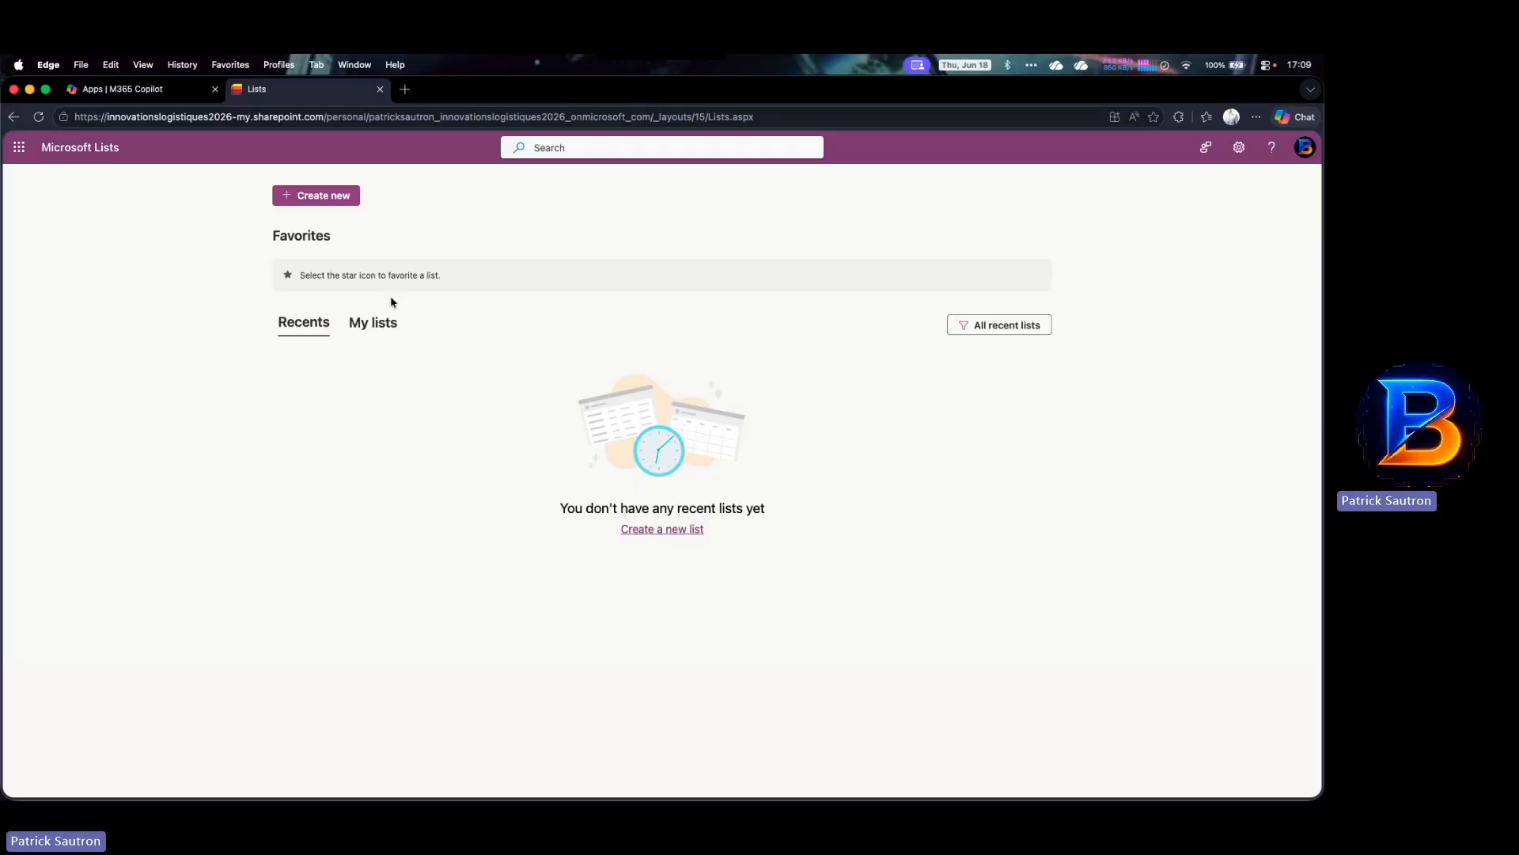
Create a new form-based list from blank named "Travel Request" in My lists
click(340, 201)
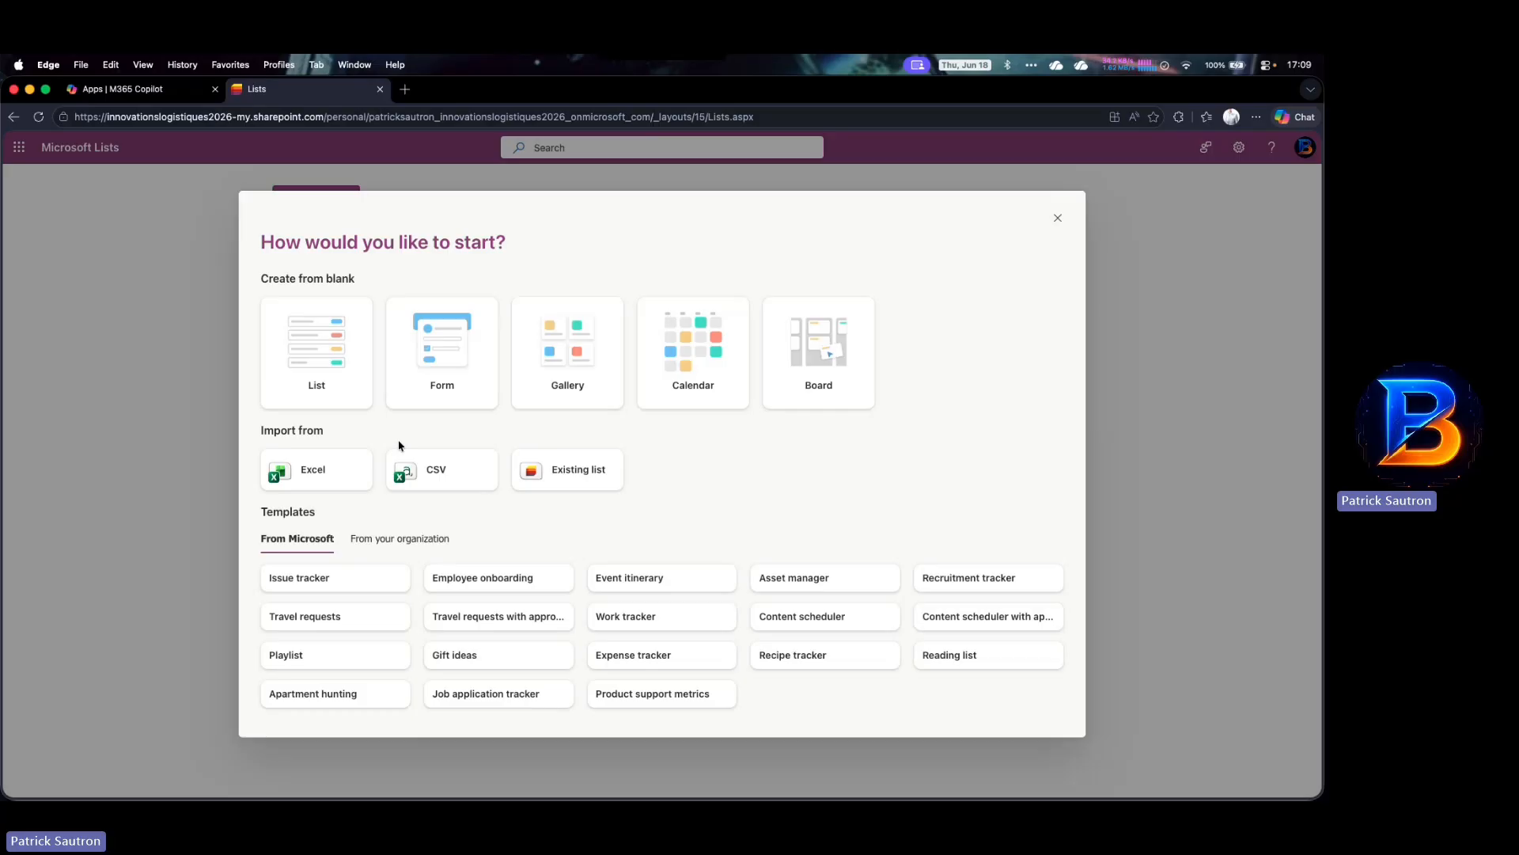
click(448, 365)
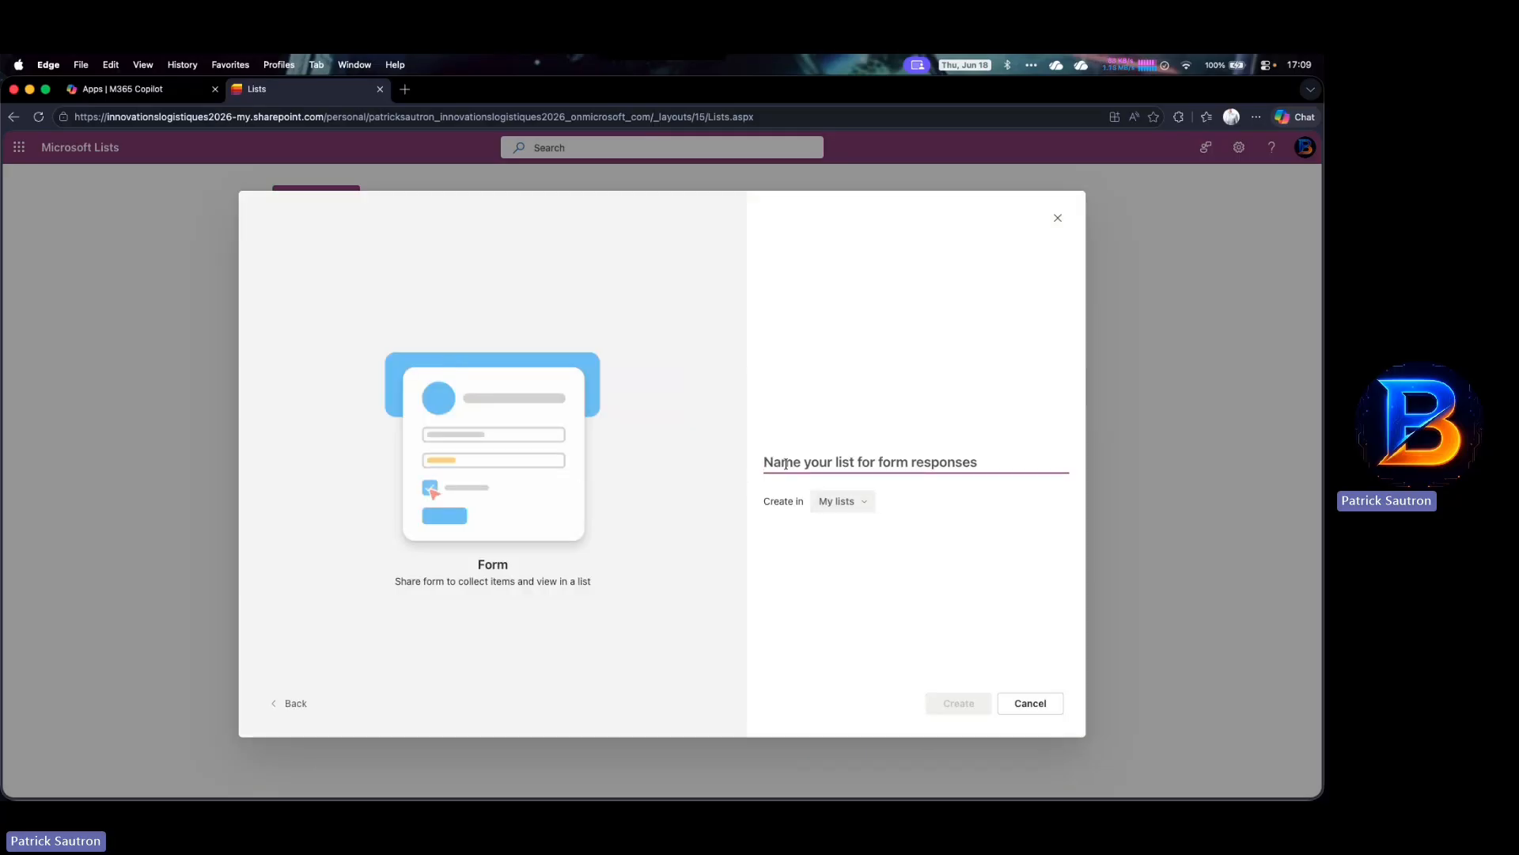
text(Travel)
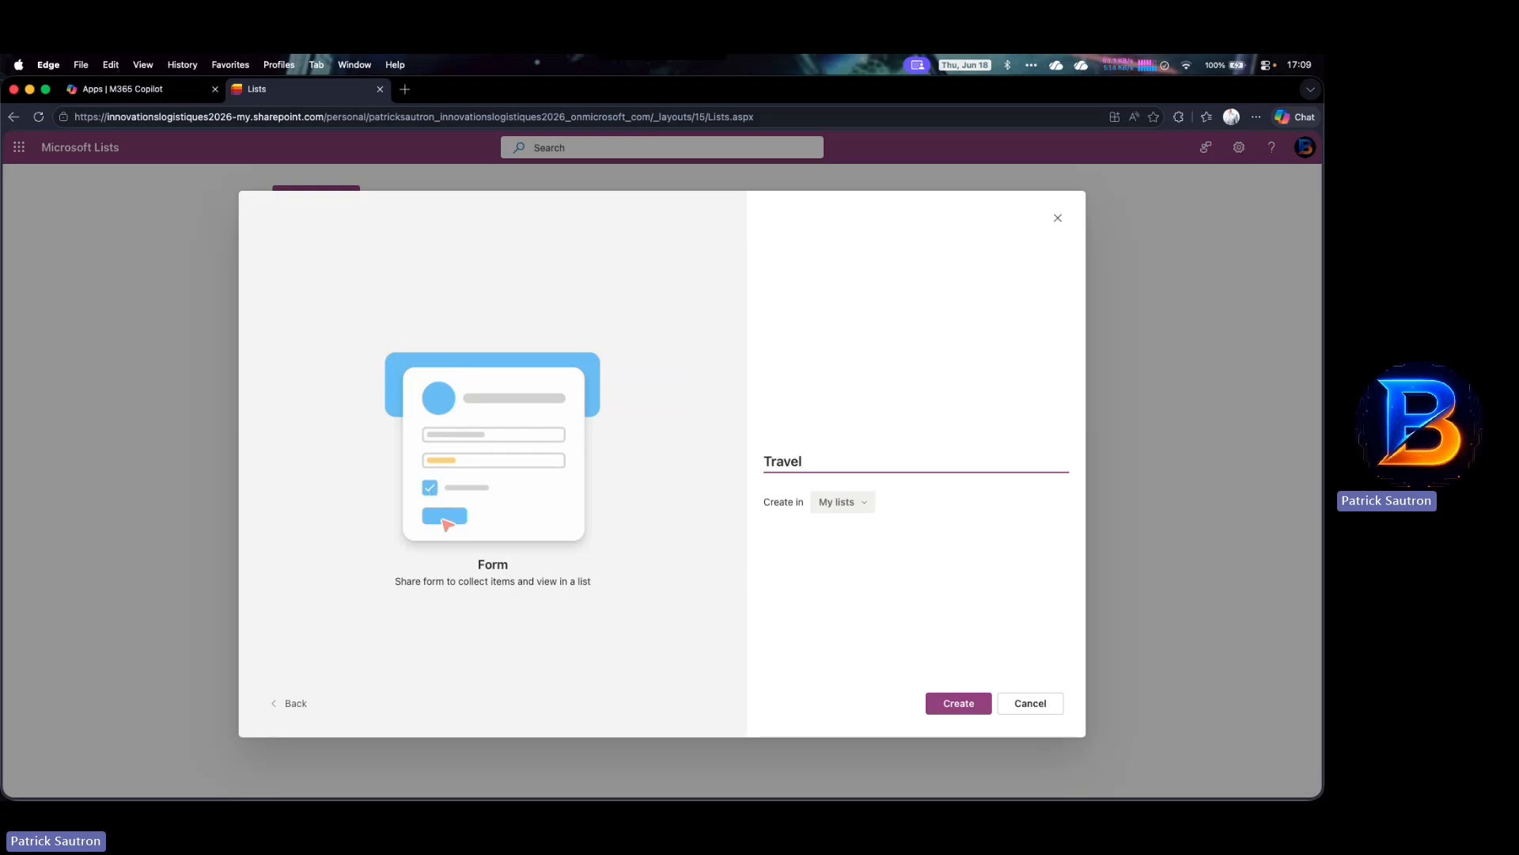
text( Request)
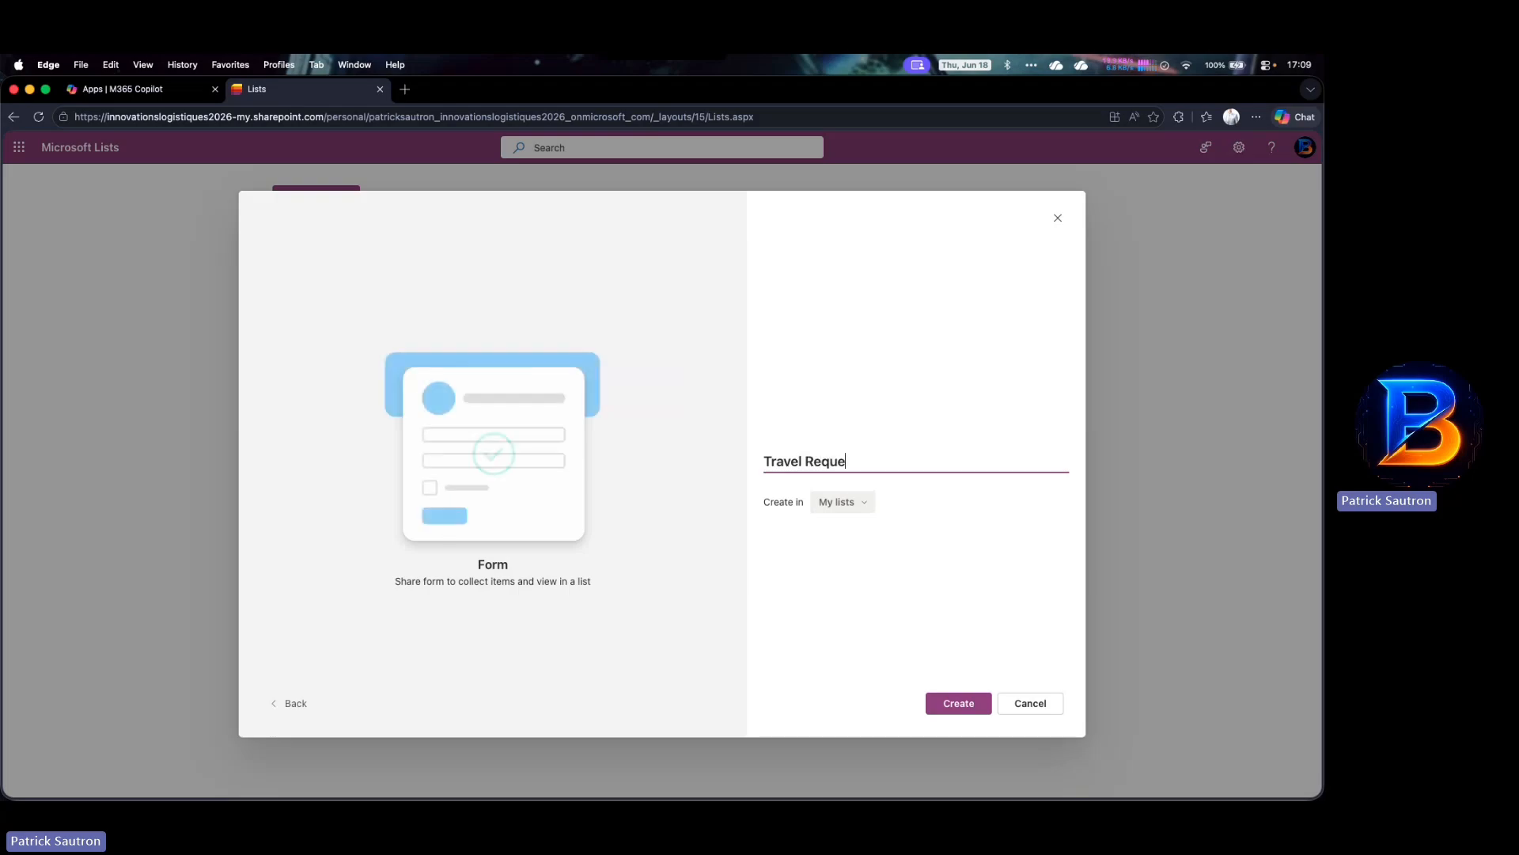
click(956, 704)
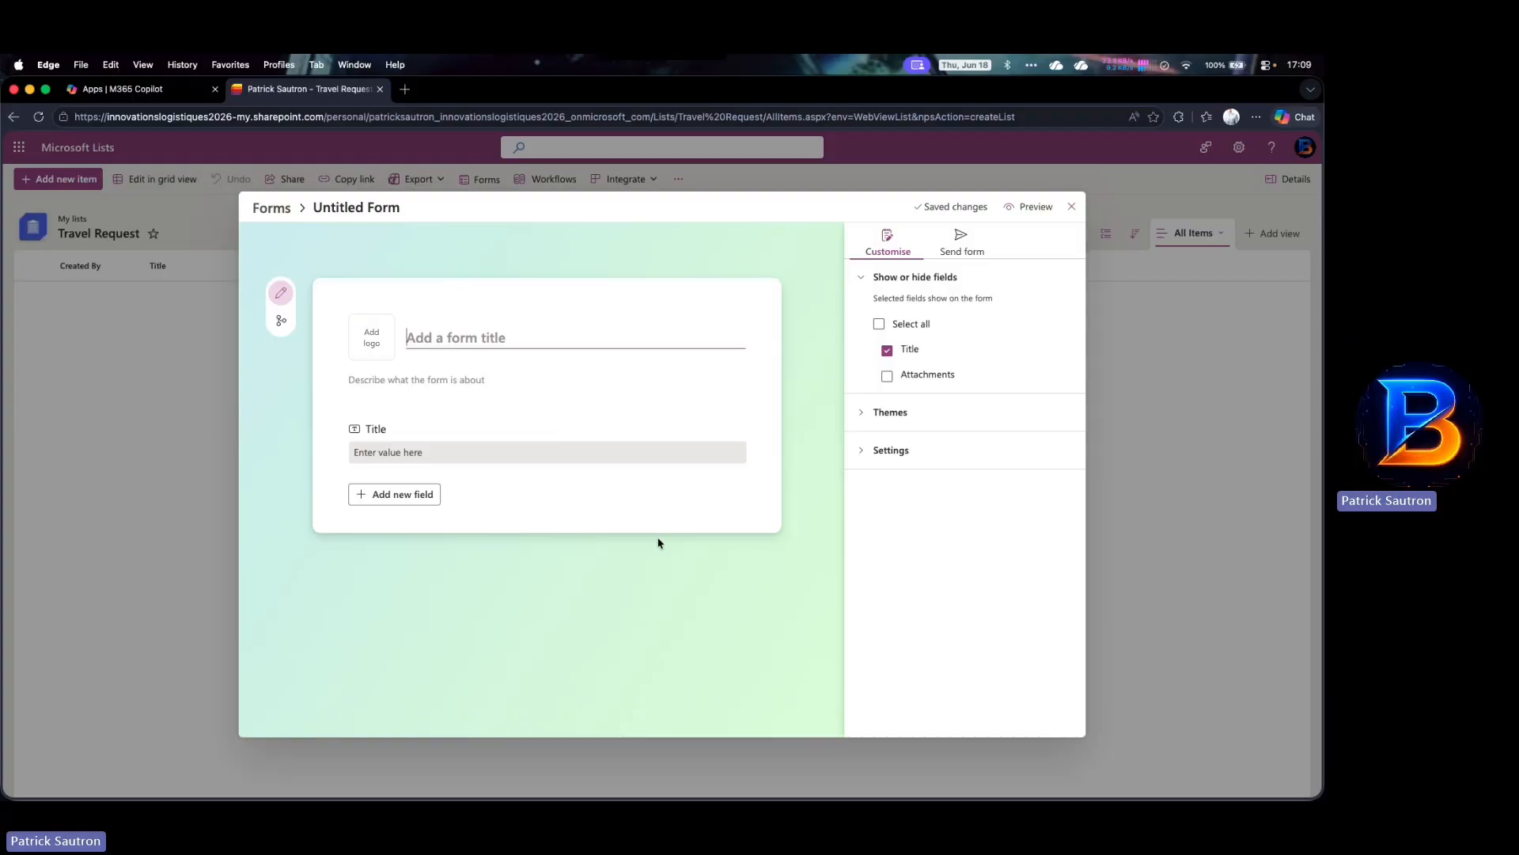
Title the form "Travel Request", leaving the logo empty
text(Travel Request)
click(378, 342)
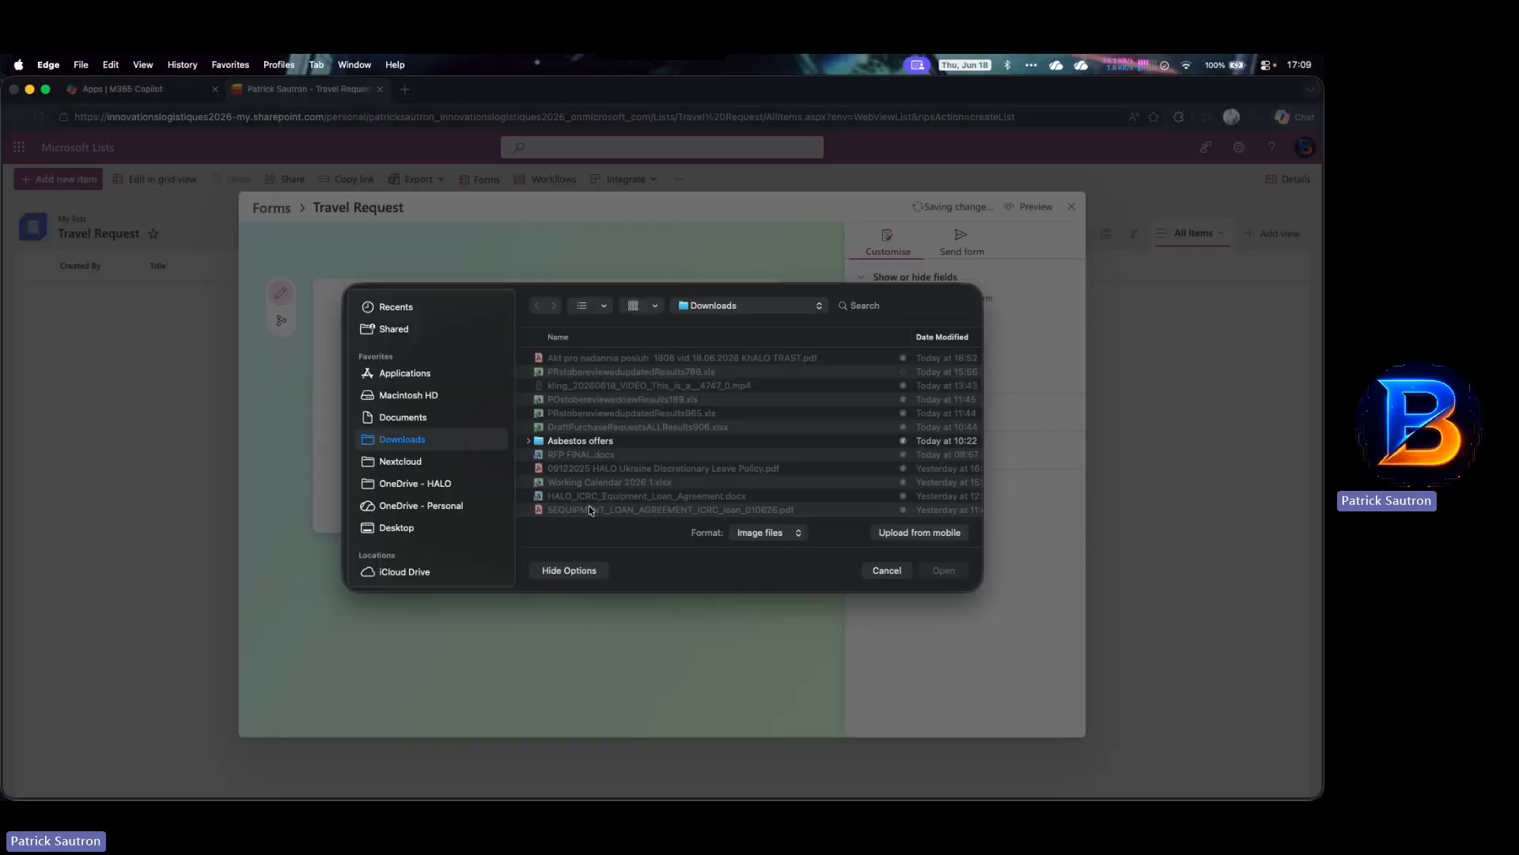
click(895, 576)
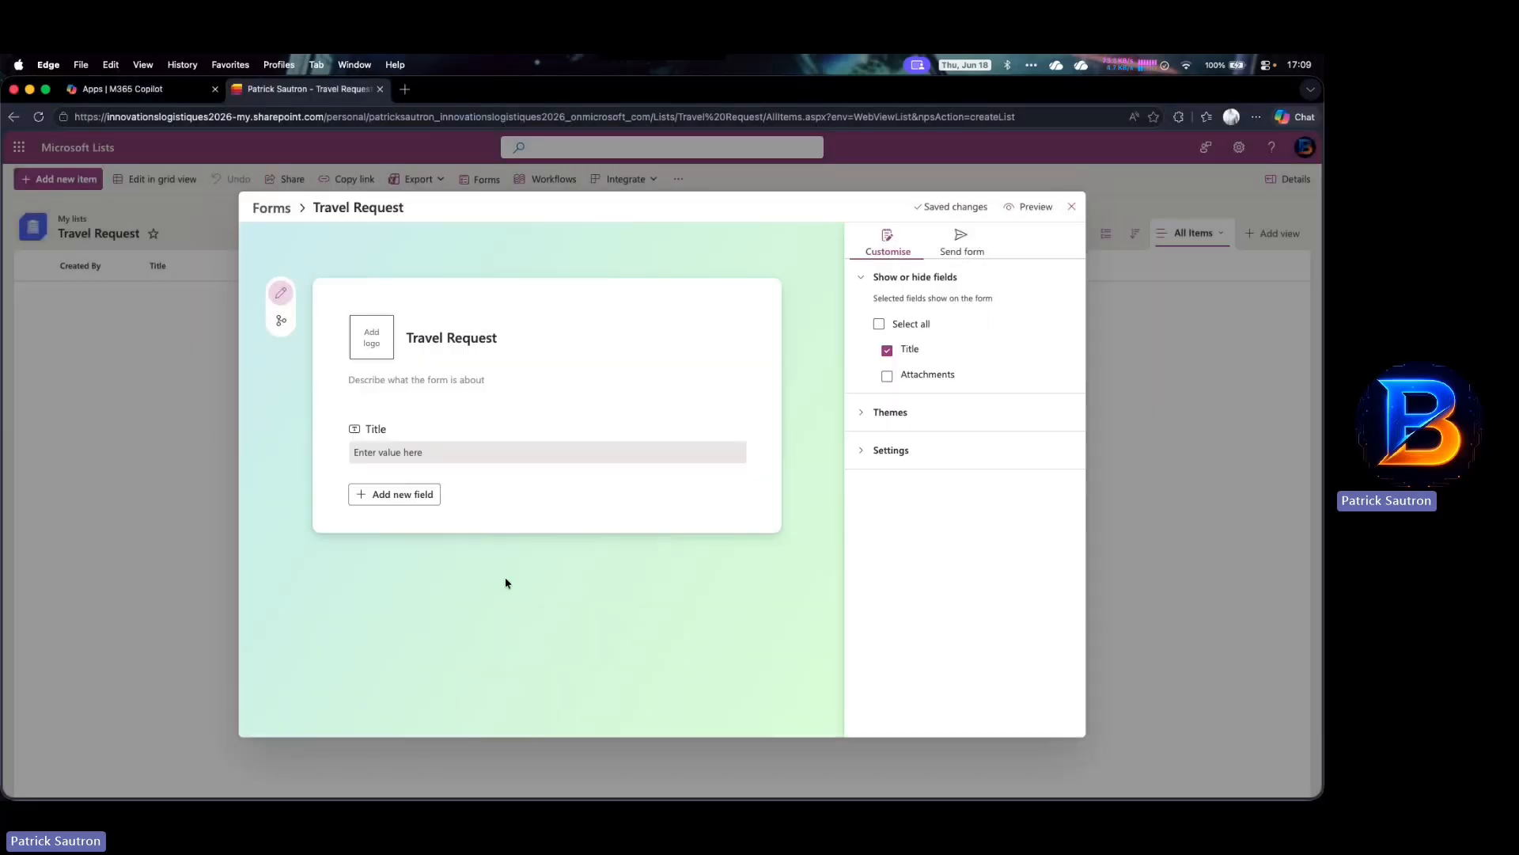
Set the form description to "Submit a travel request so that your administration department can book your travel and acoomodation"
click(441, 380)
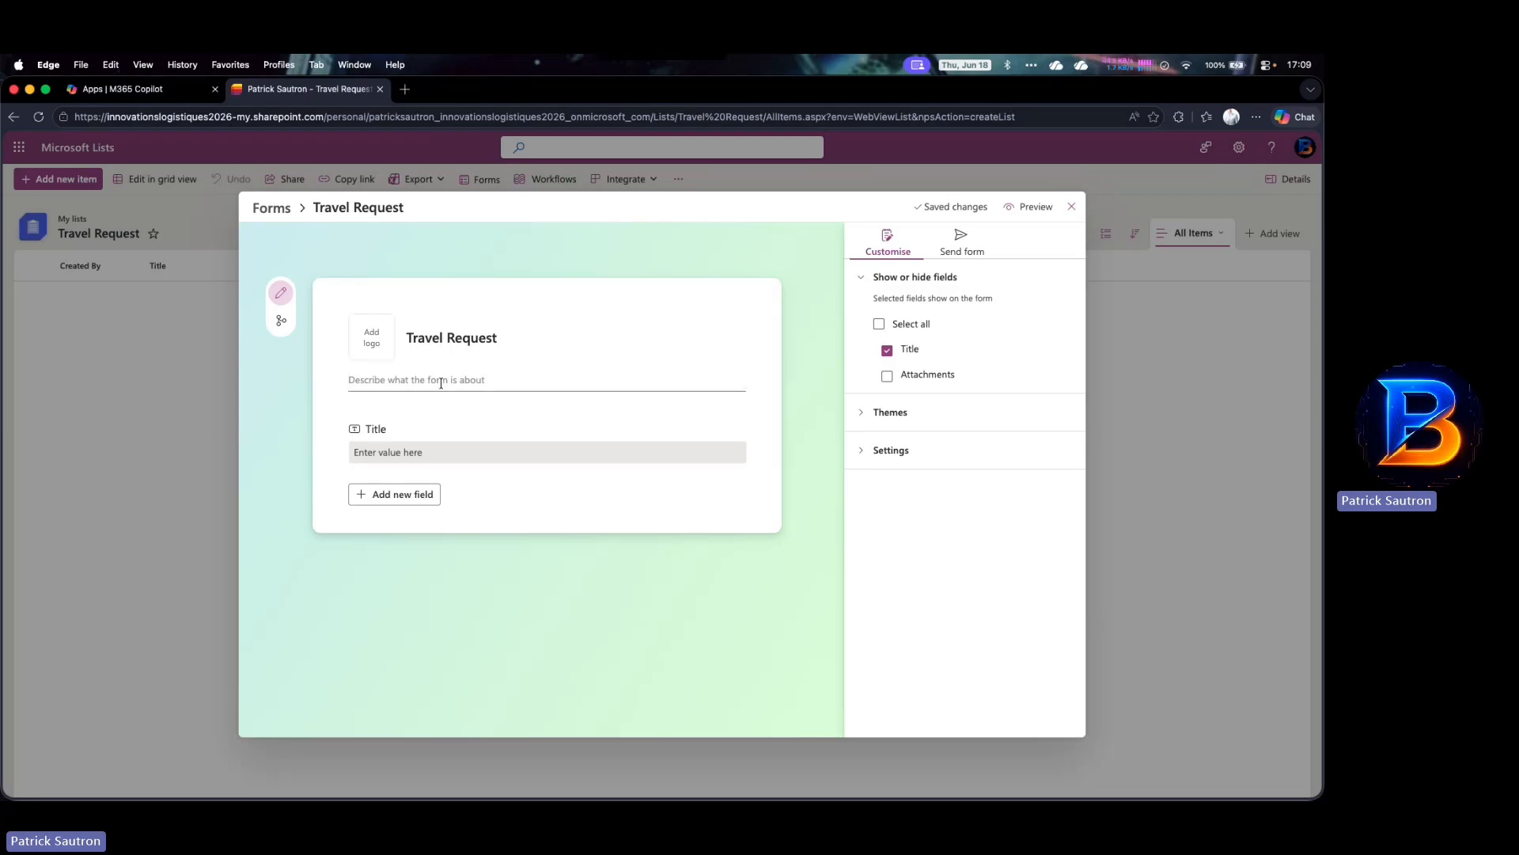
text(Submit a travel request so that your admini)
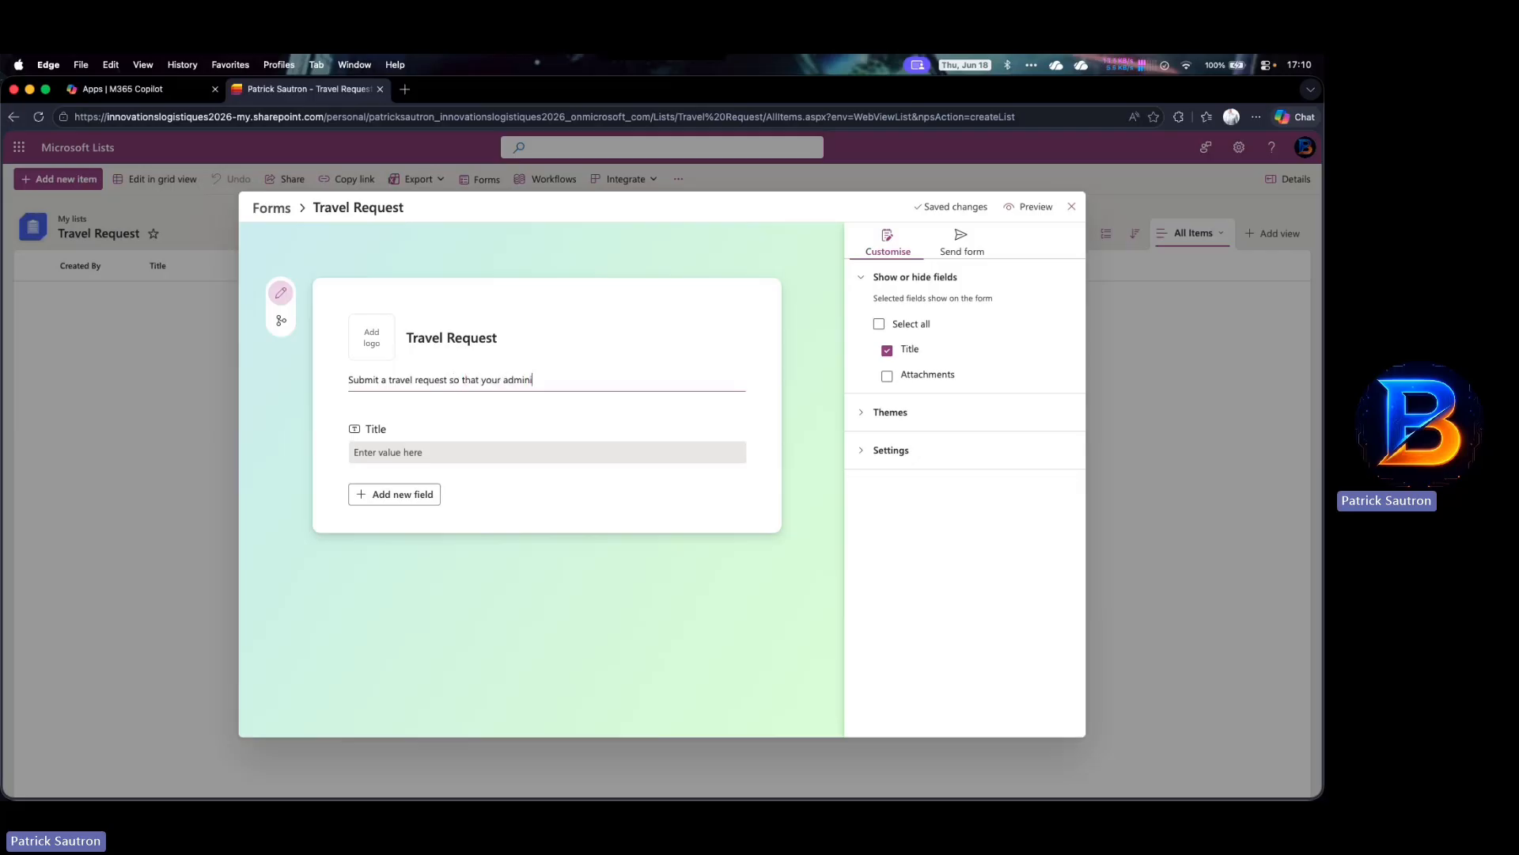
text(stration department can book your)
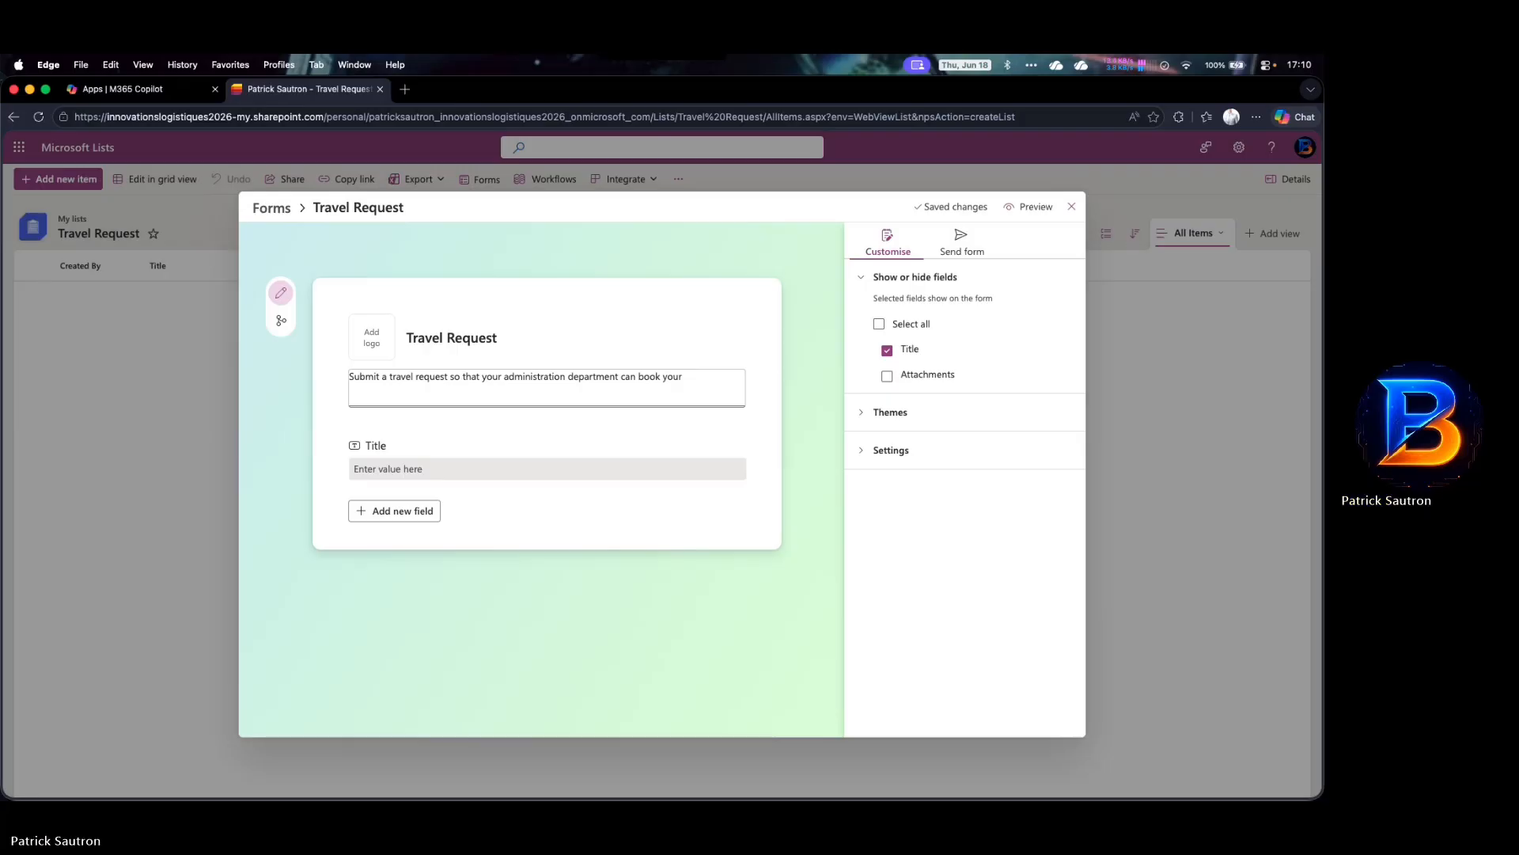
click(360, 394)
text(trave)
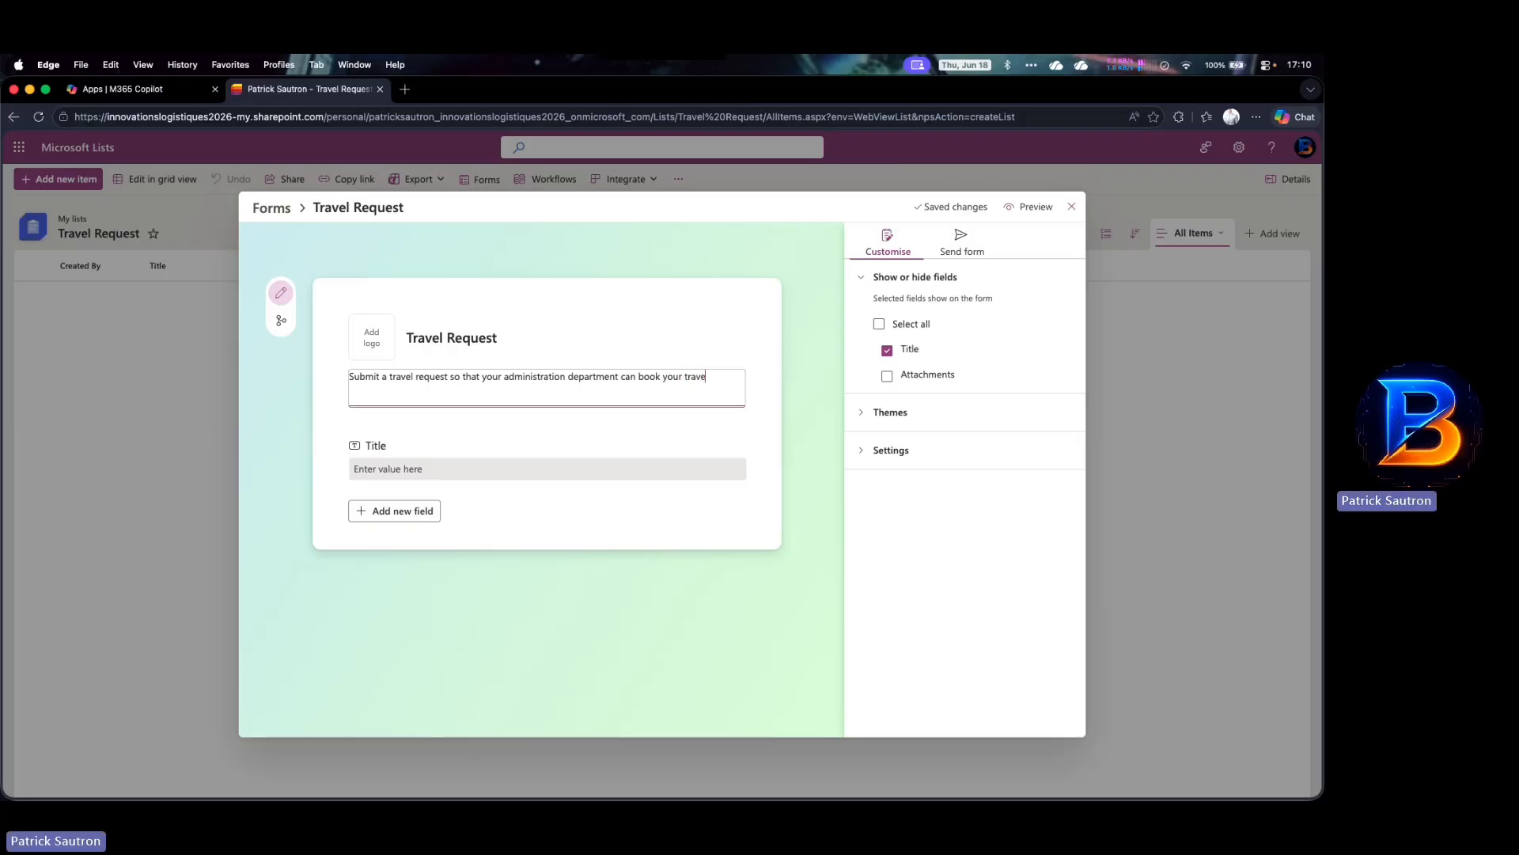
text(l and acoomodation)
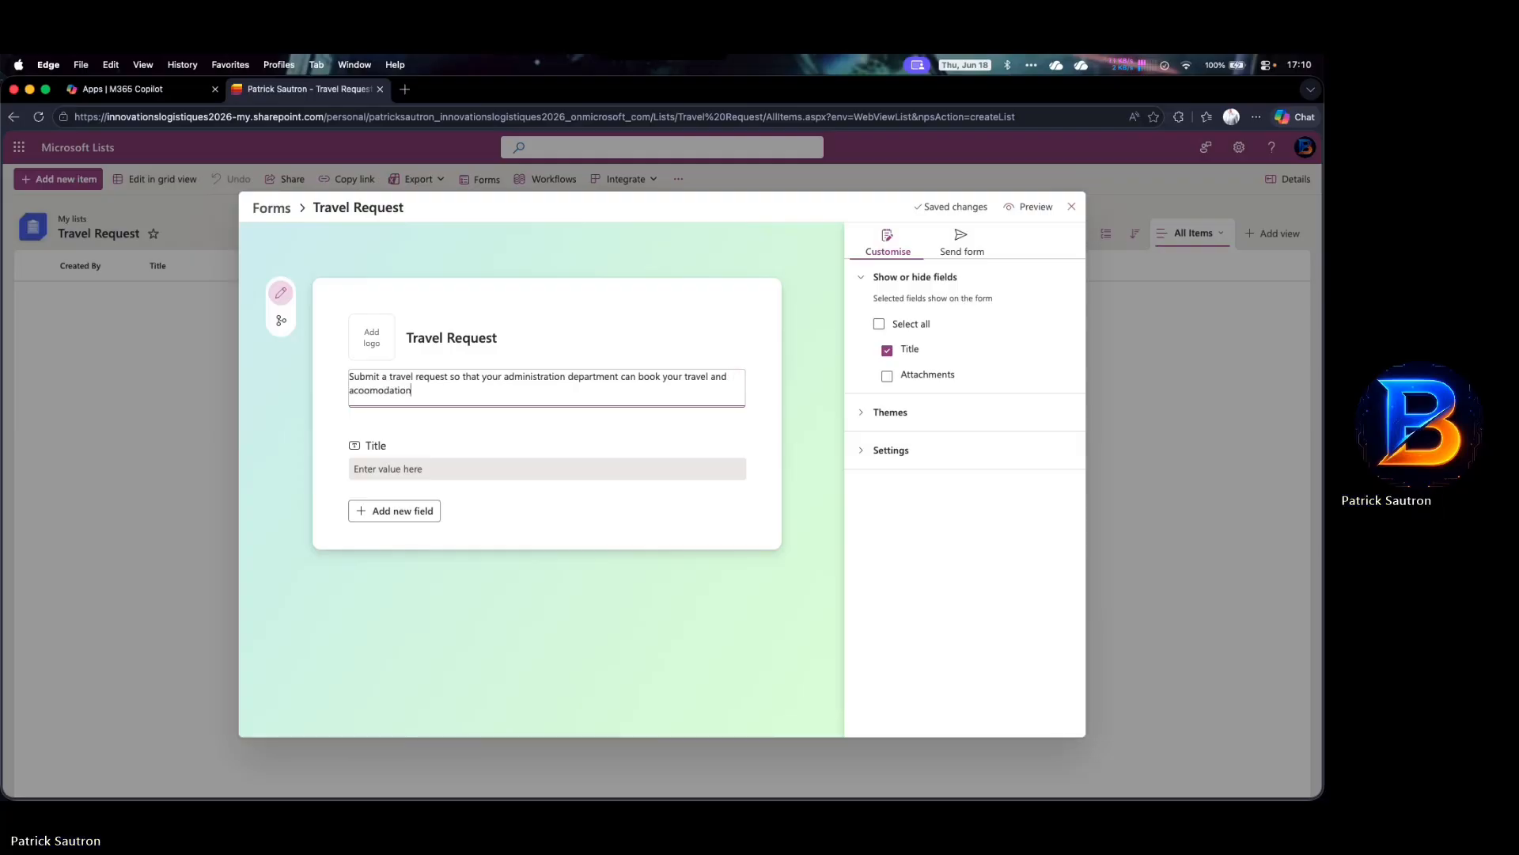
click(380, 441)
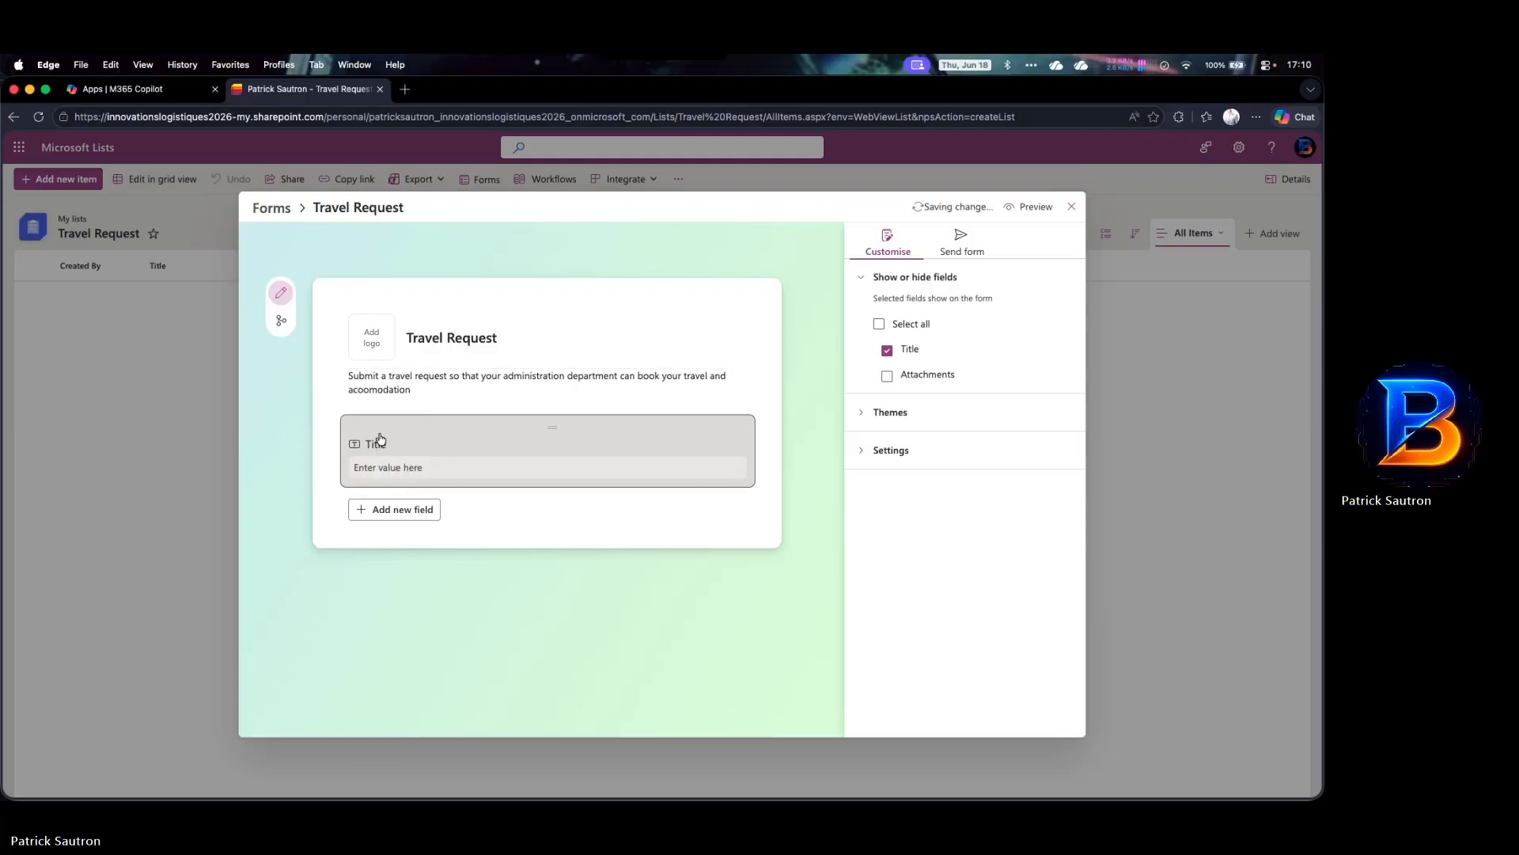
click(500, 512)
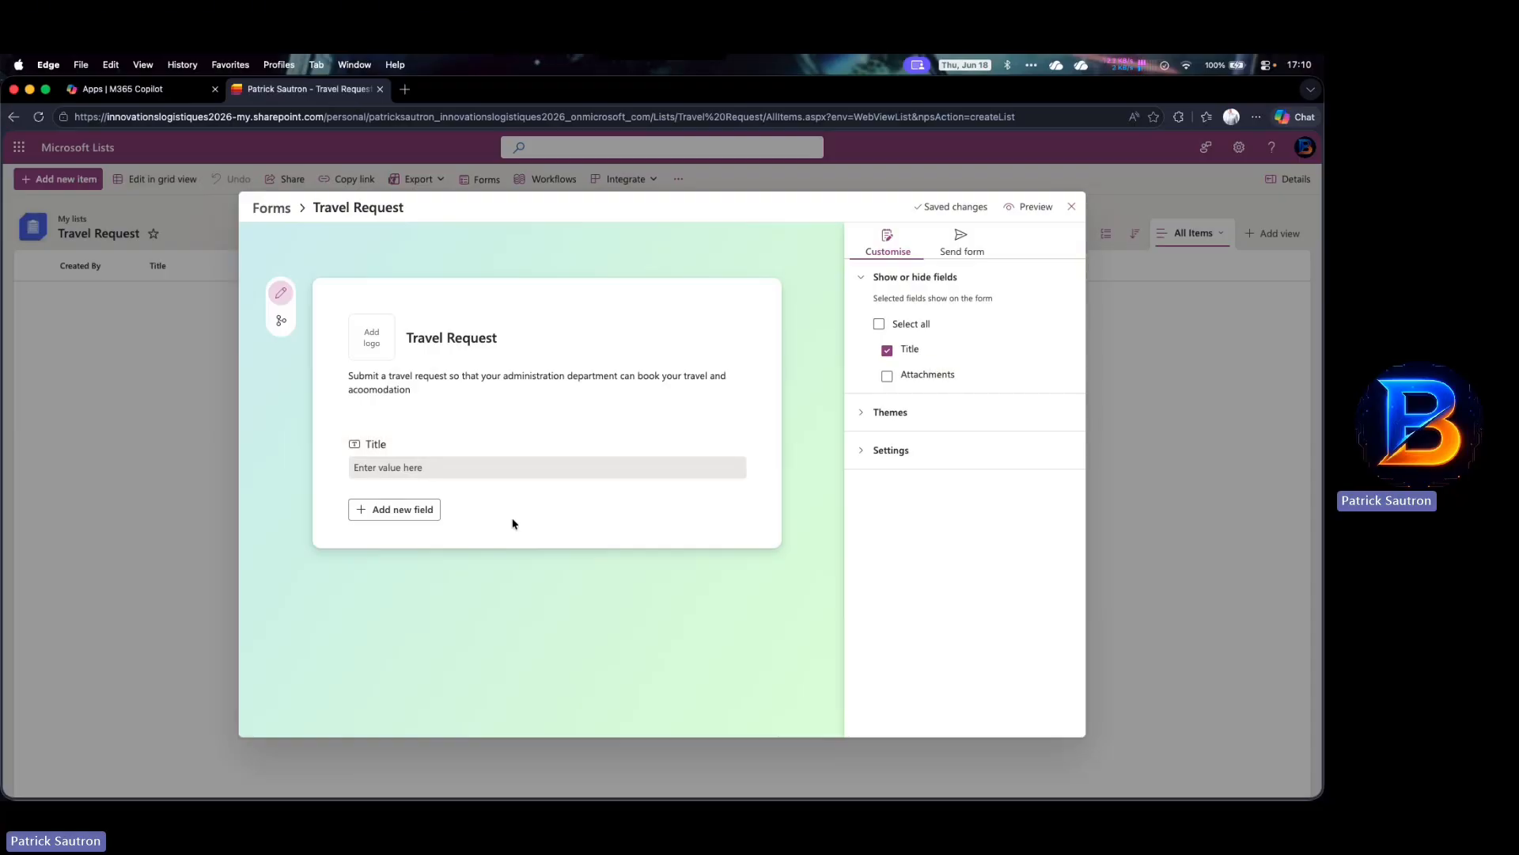
Add a Person field titled "Requester" to the form and make it required
click(435, 511)
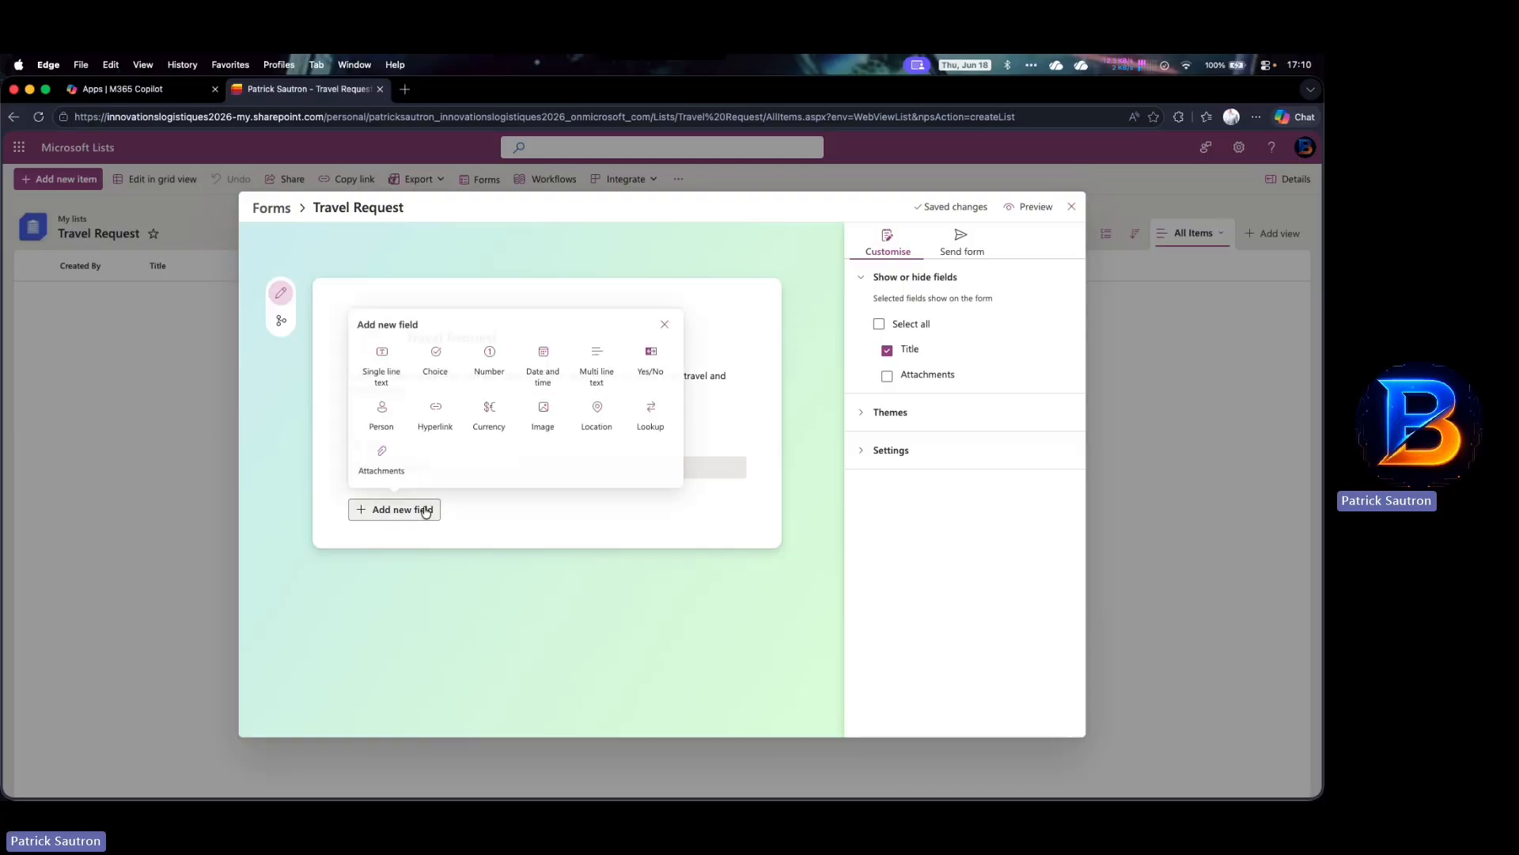
click(383, 414)
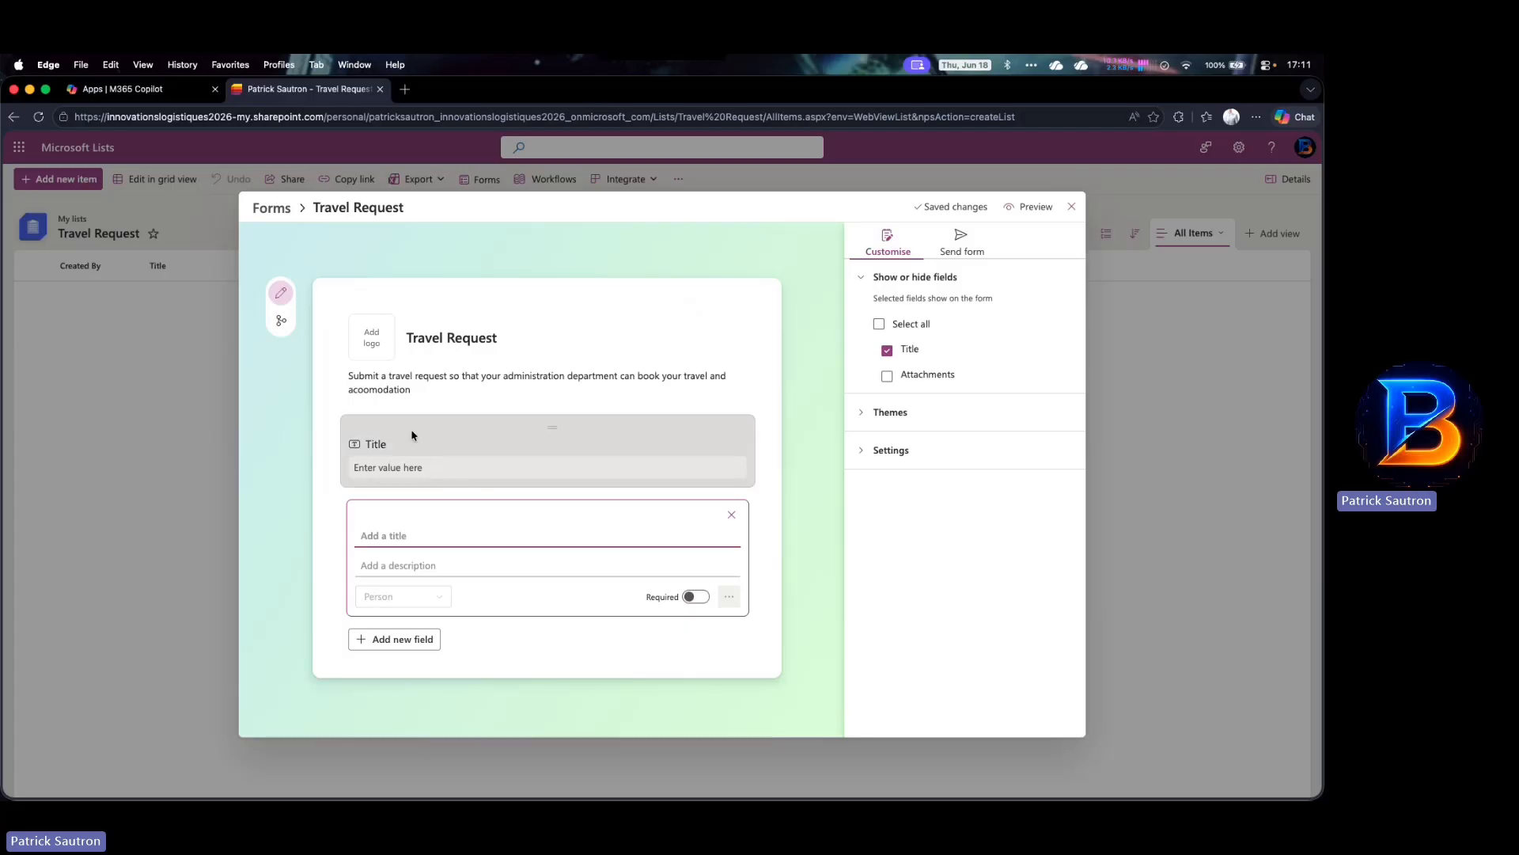
text(Requester)
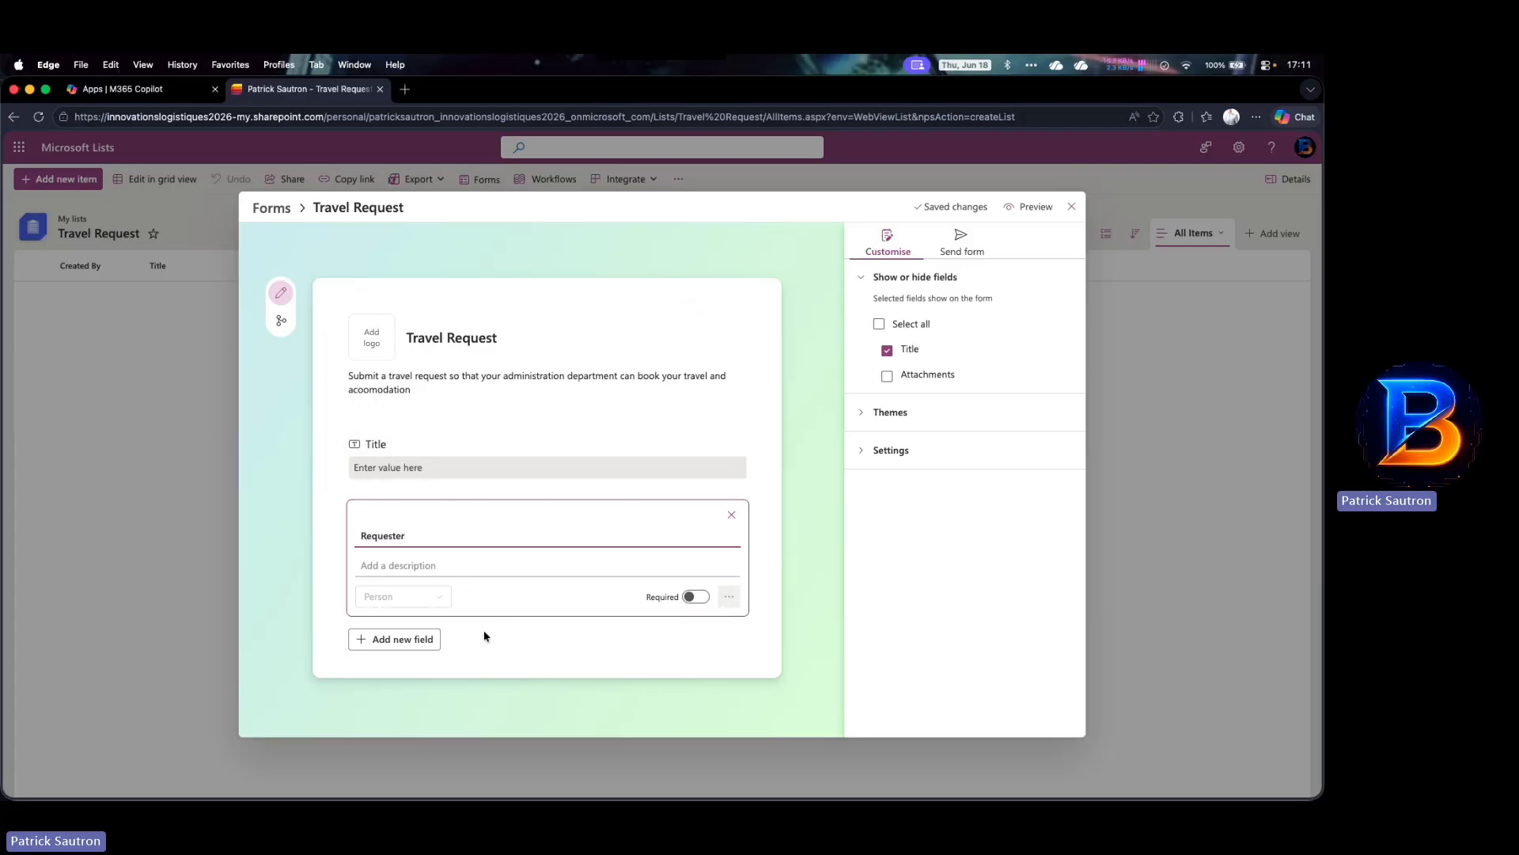
click(699, 598)
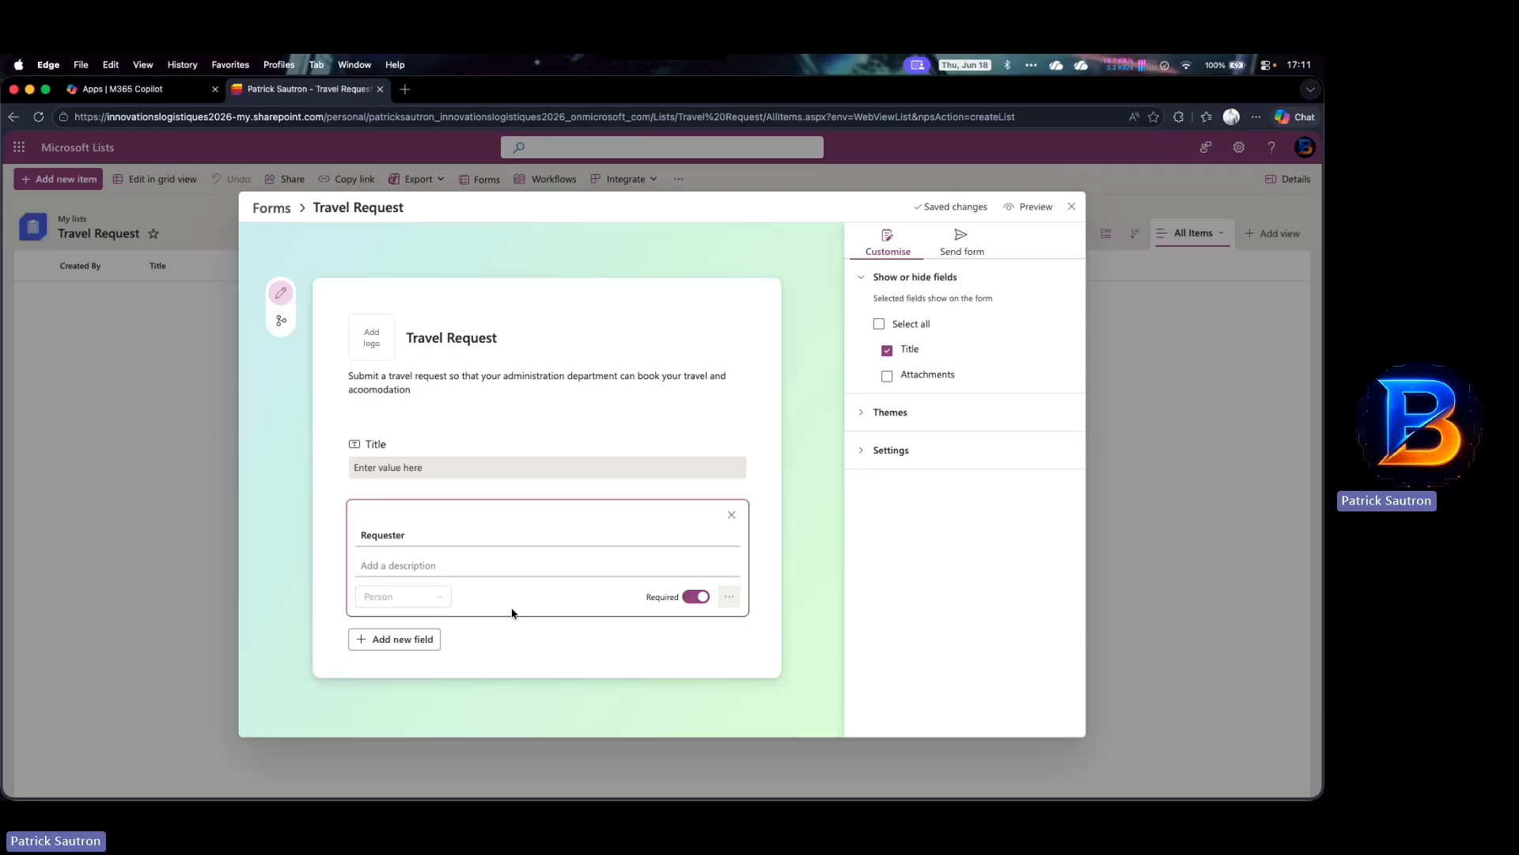
click(424, 641)
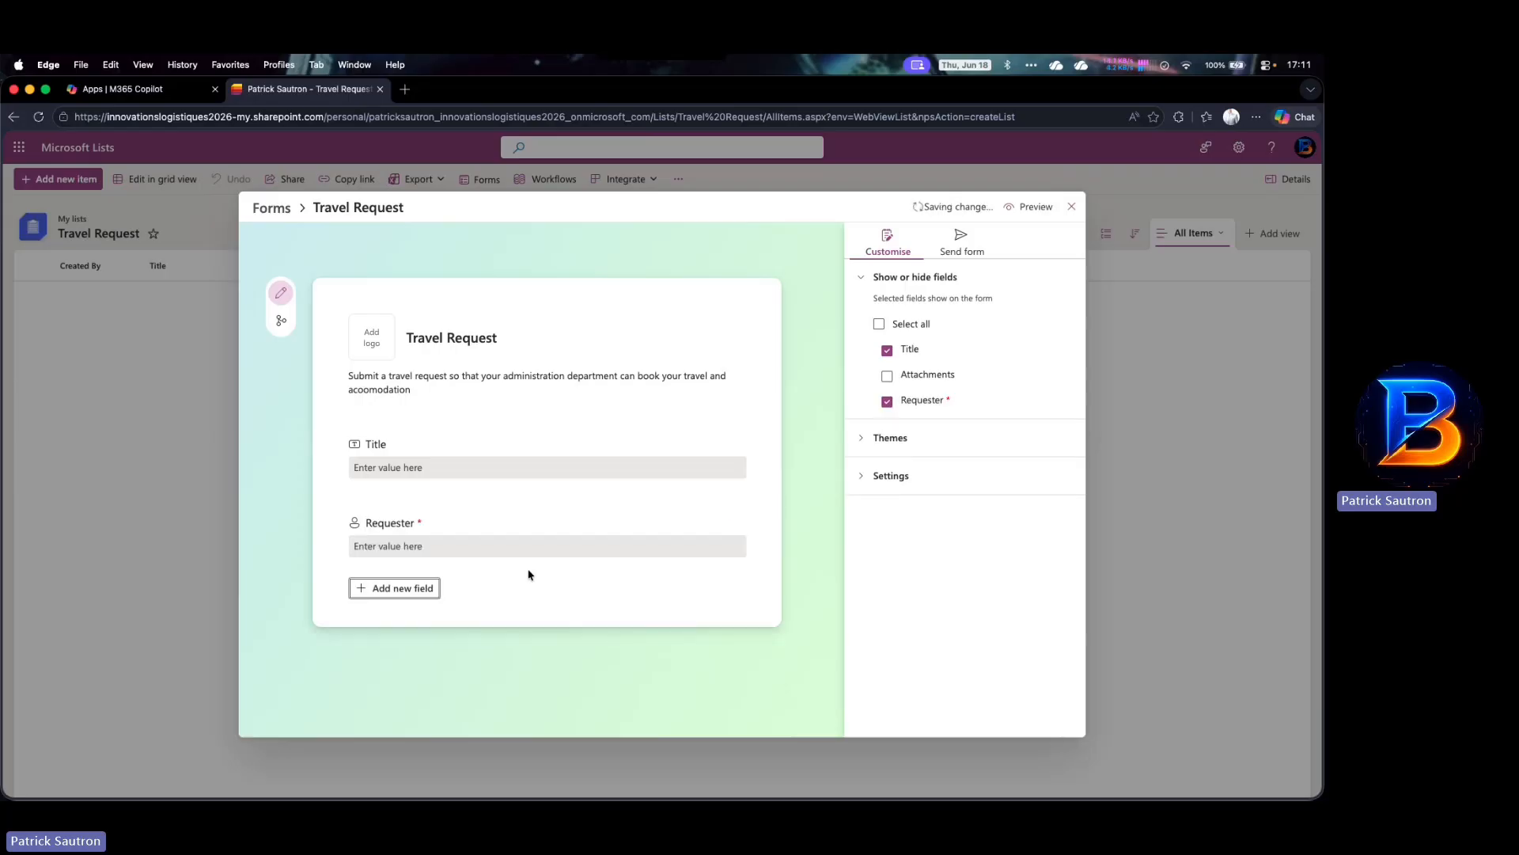
Add a Choice field titled "Travelling from" below the Requester field
click(420, 587)
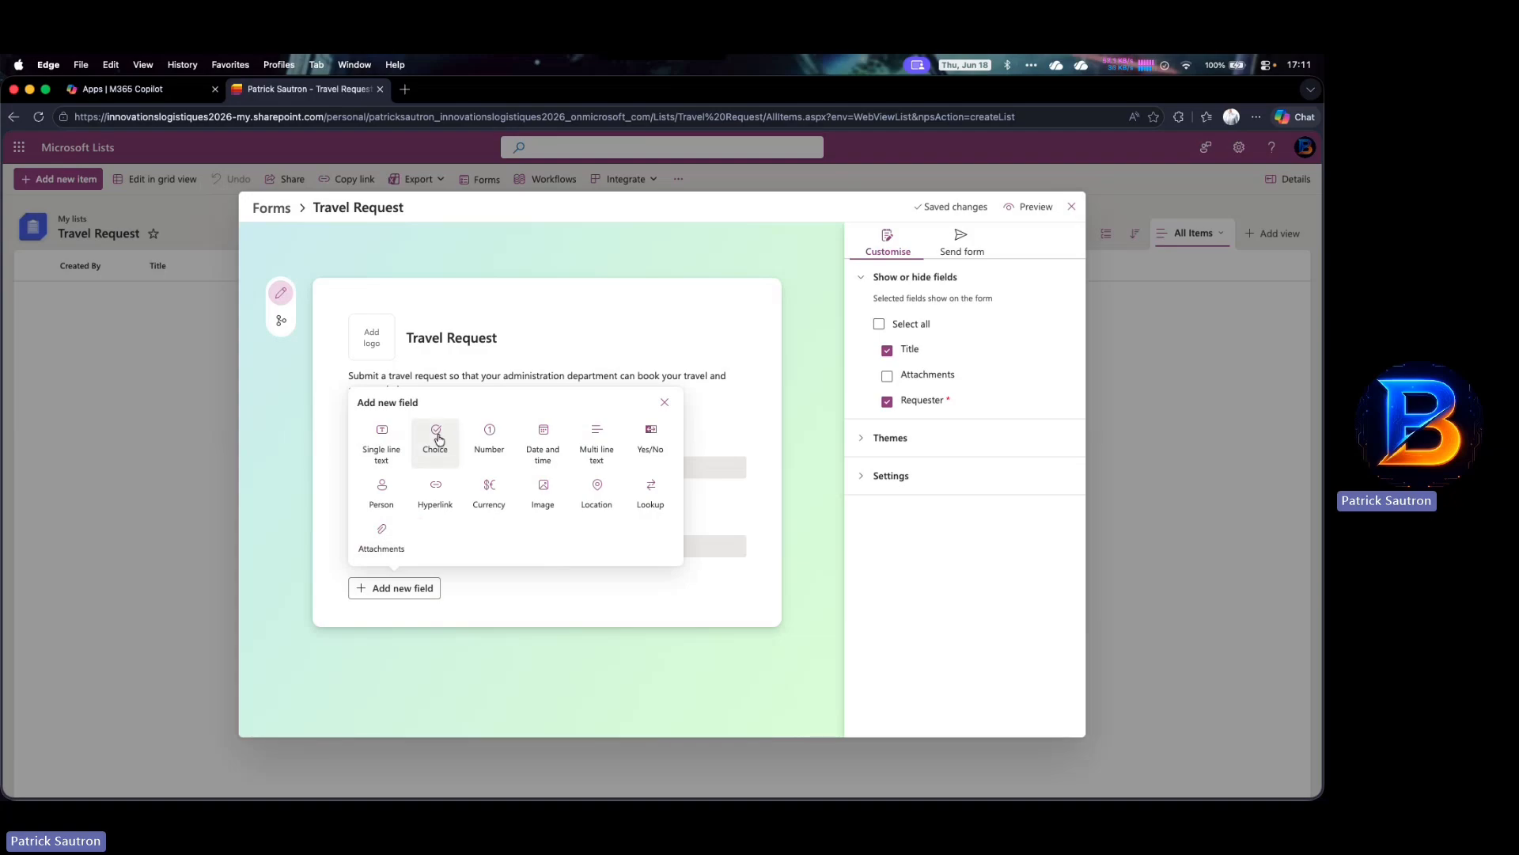
click(436, 438)
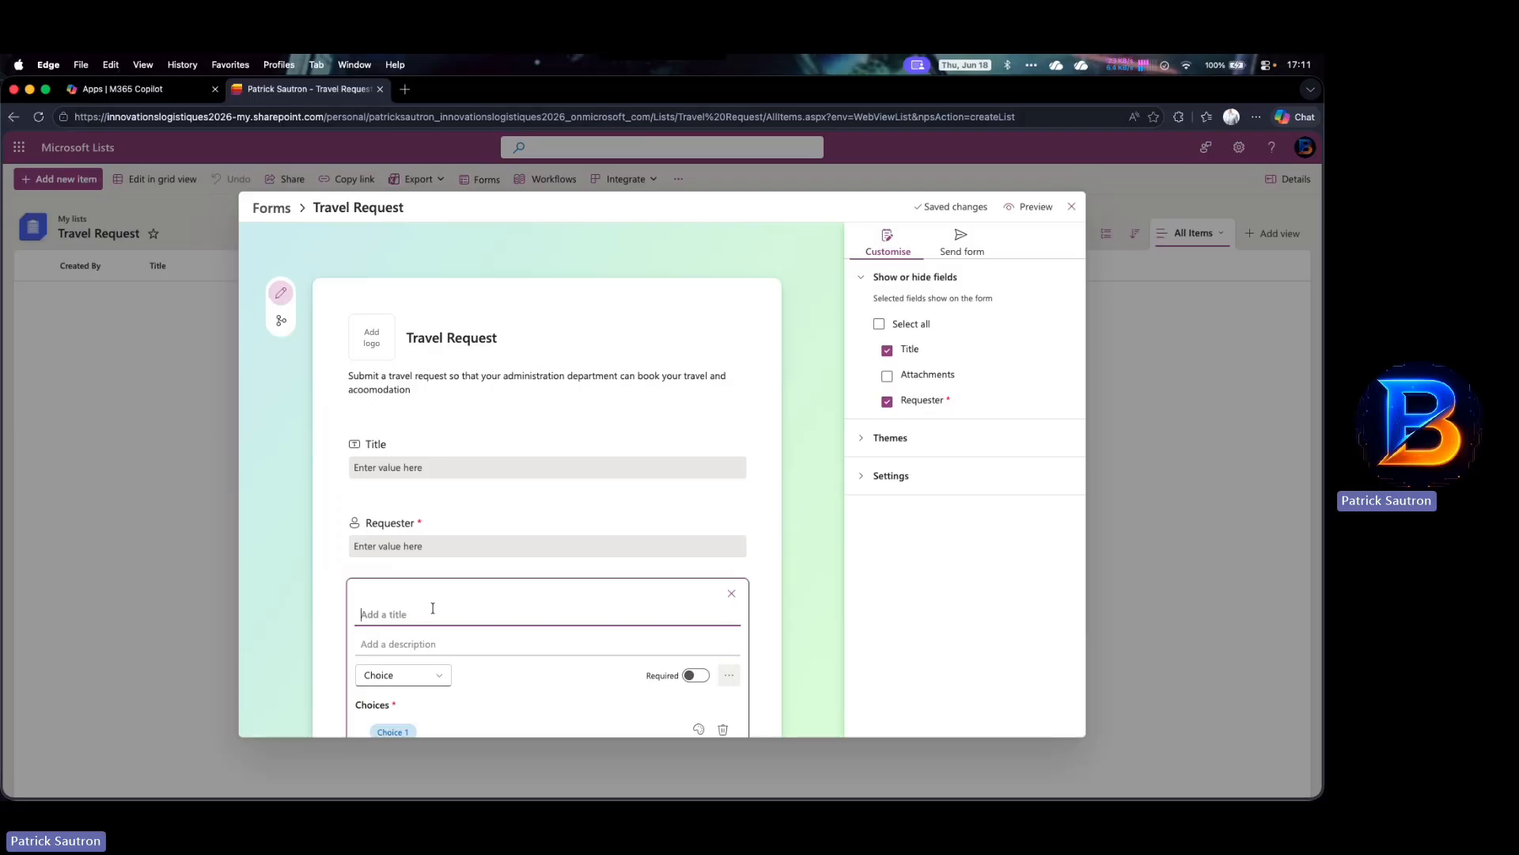
text(Travelling from)
Rename the first two choices of the "Travelling from" field as Paris and London
scroll(478, 529, down, 5)
click(438, 516)
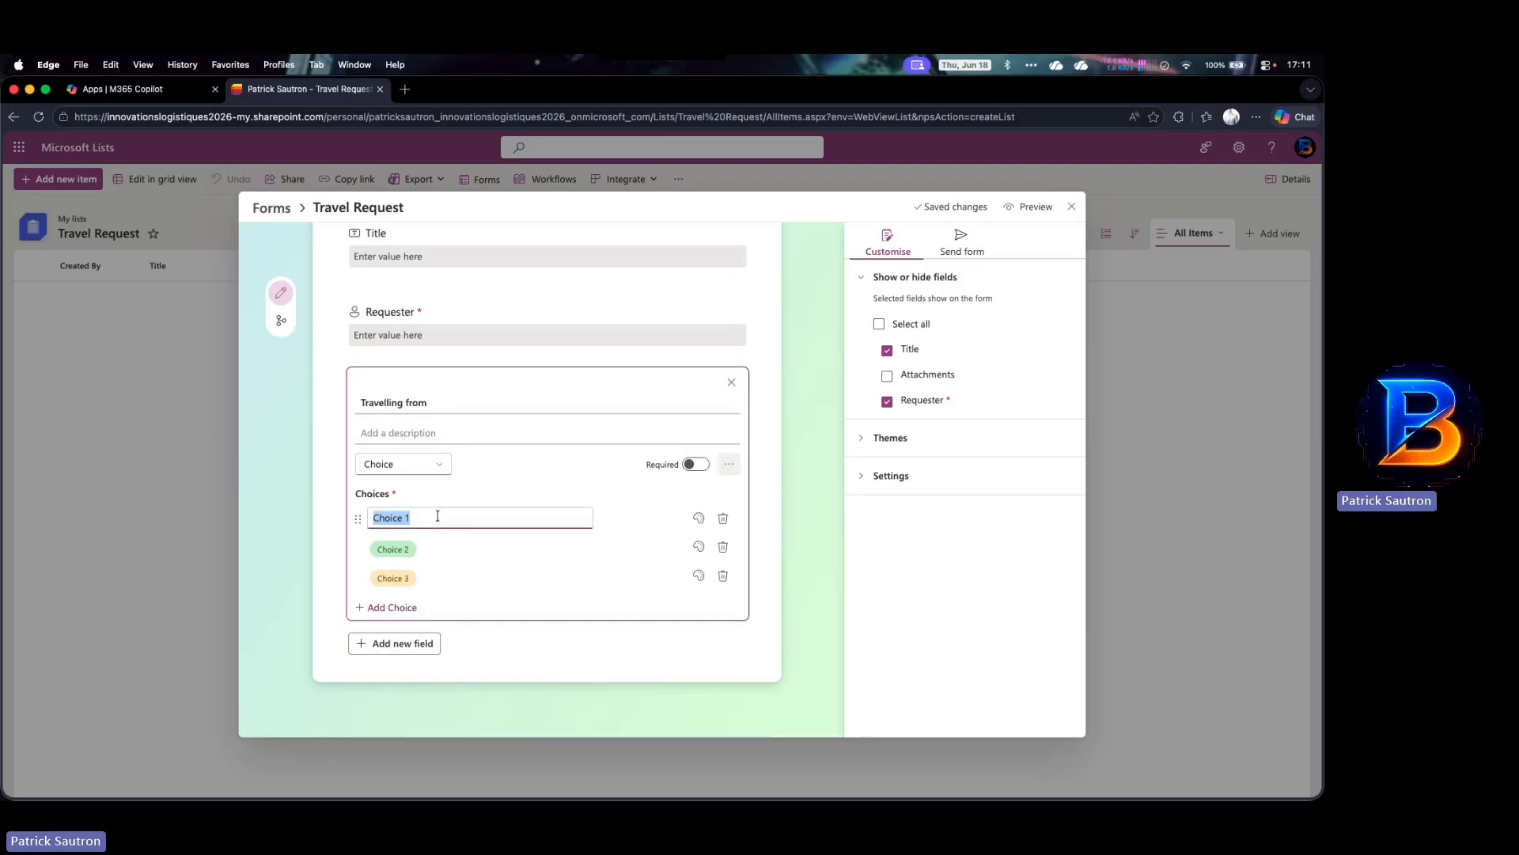
text(Pat)
text(is)
click(456, 549)
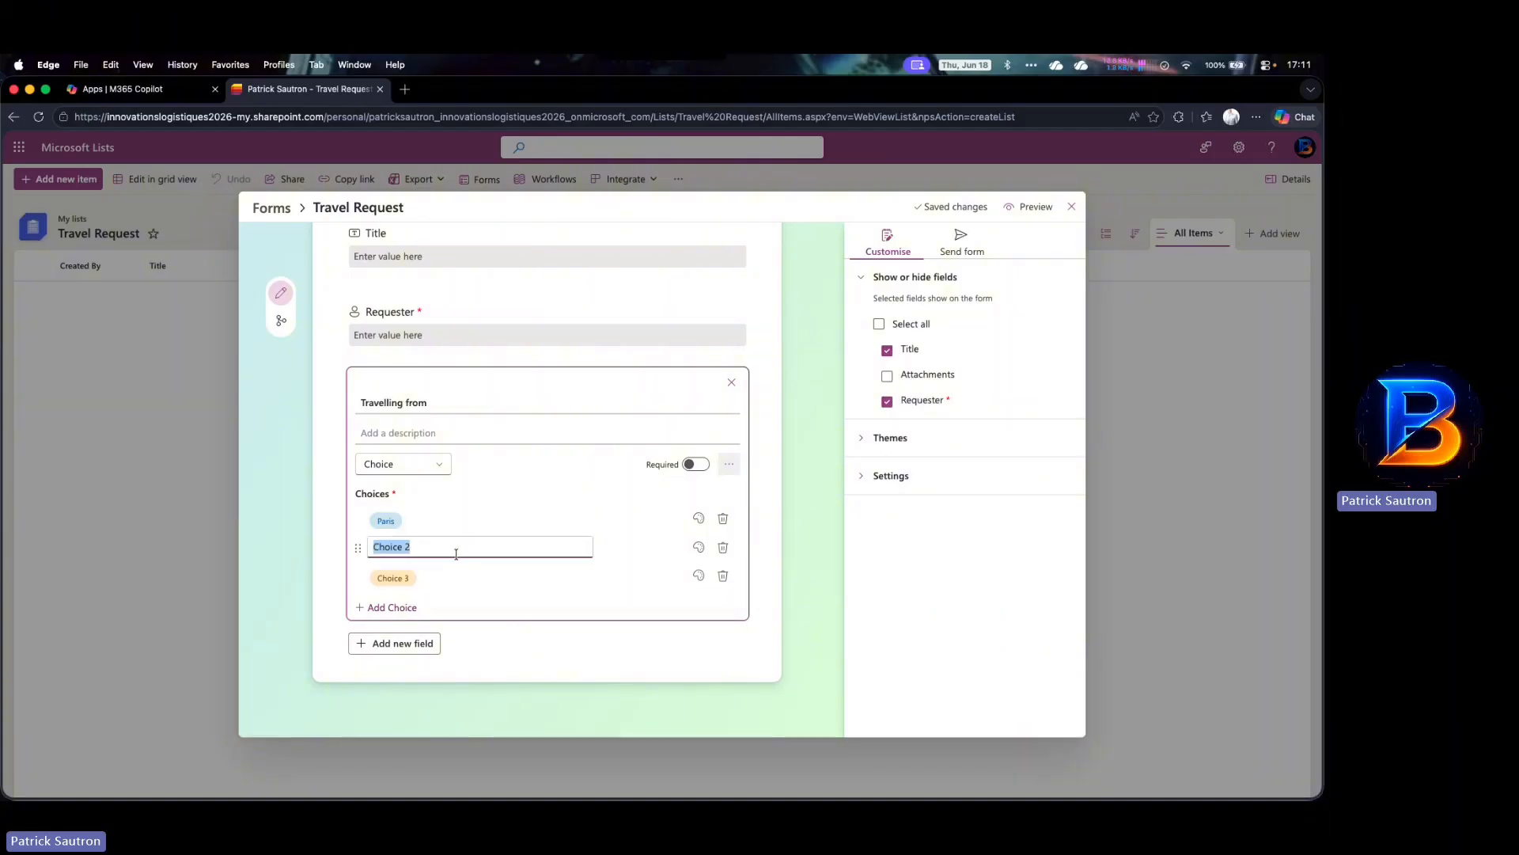
text(Londo)
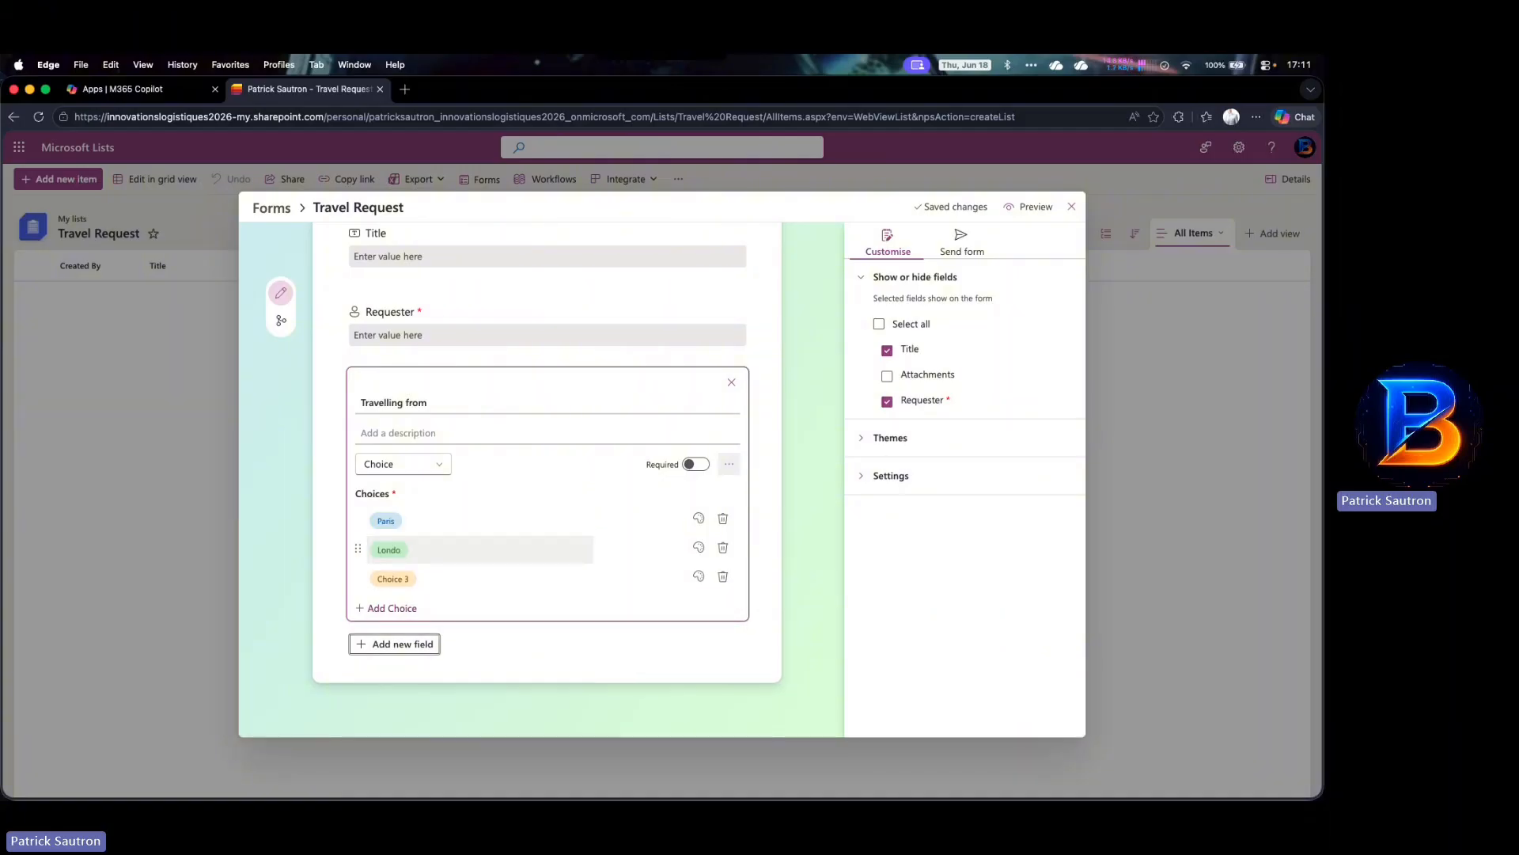
click(419, 552)
text(Milan)
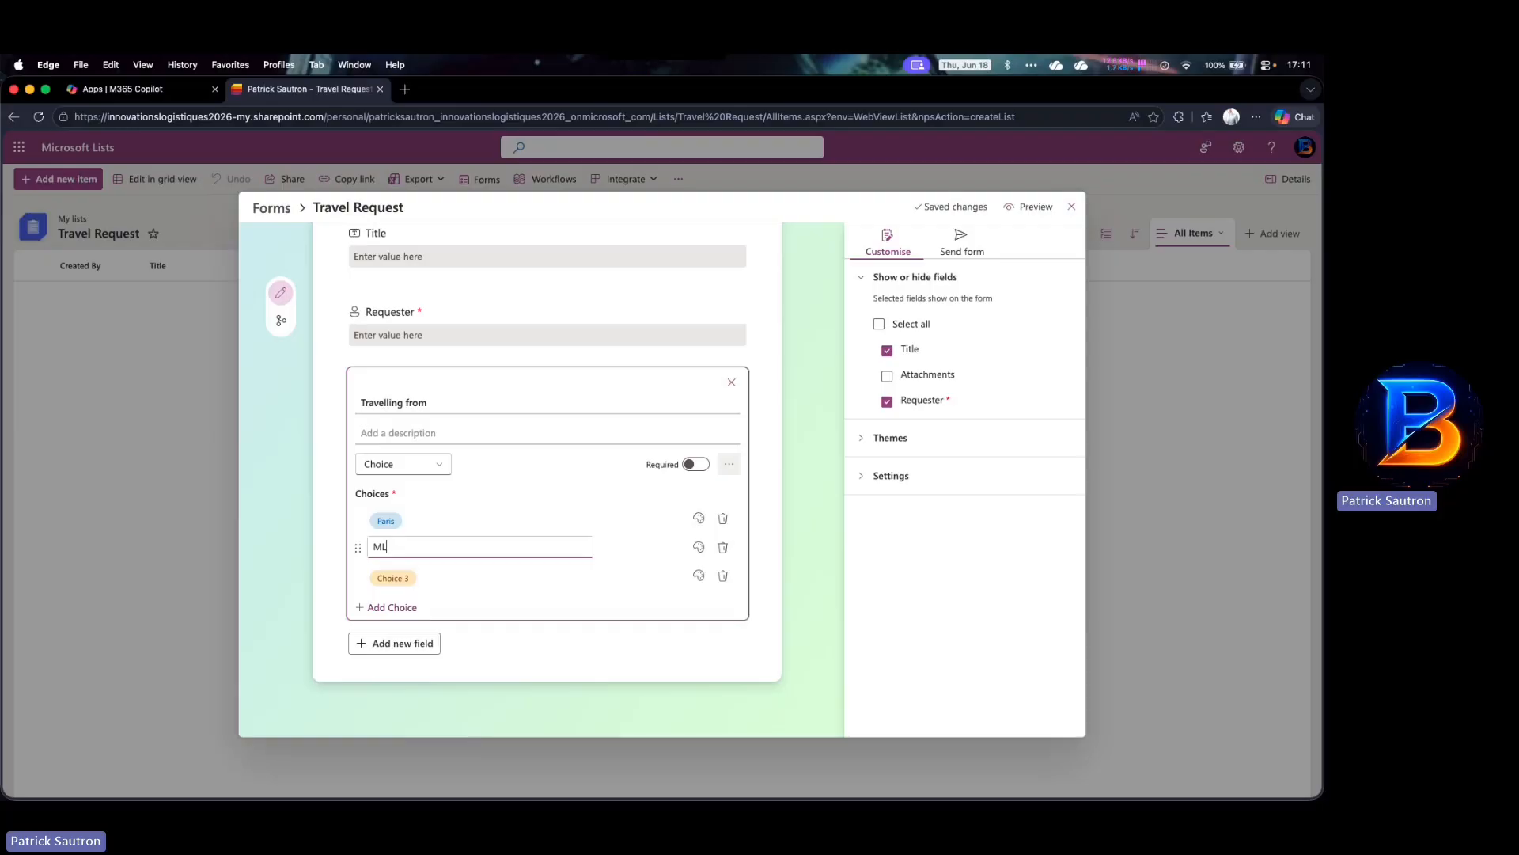
key(BackSpace)
key(BackSpace)
key(BackSpace)
key(BackSpace)
key(BackSpace)
text(London)
key(Tab)
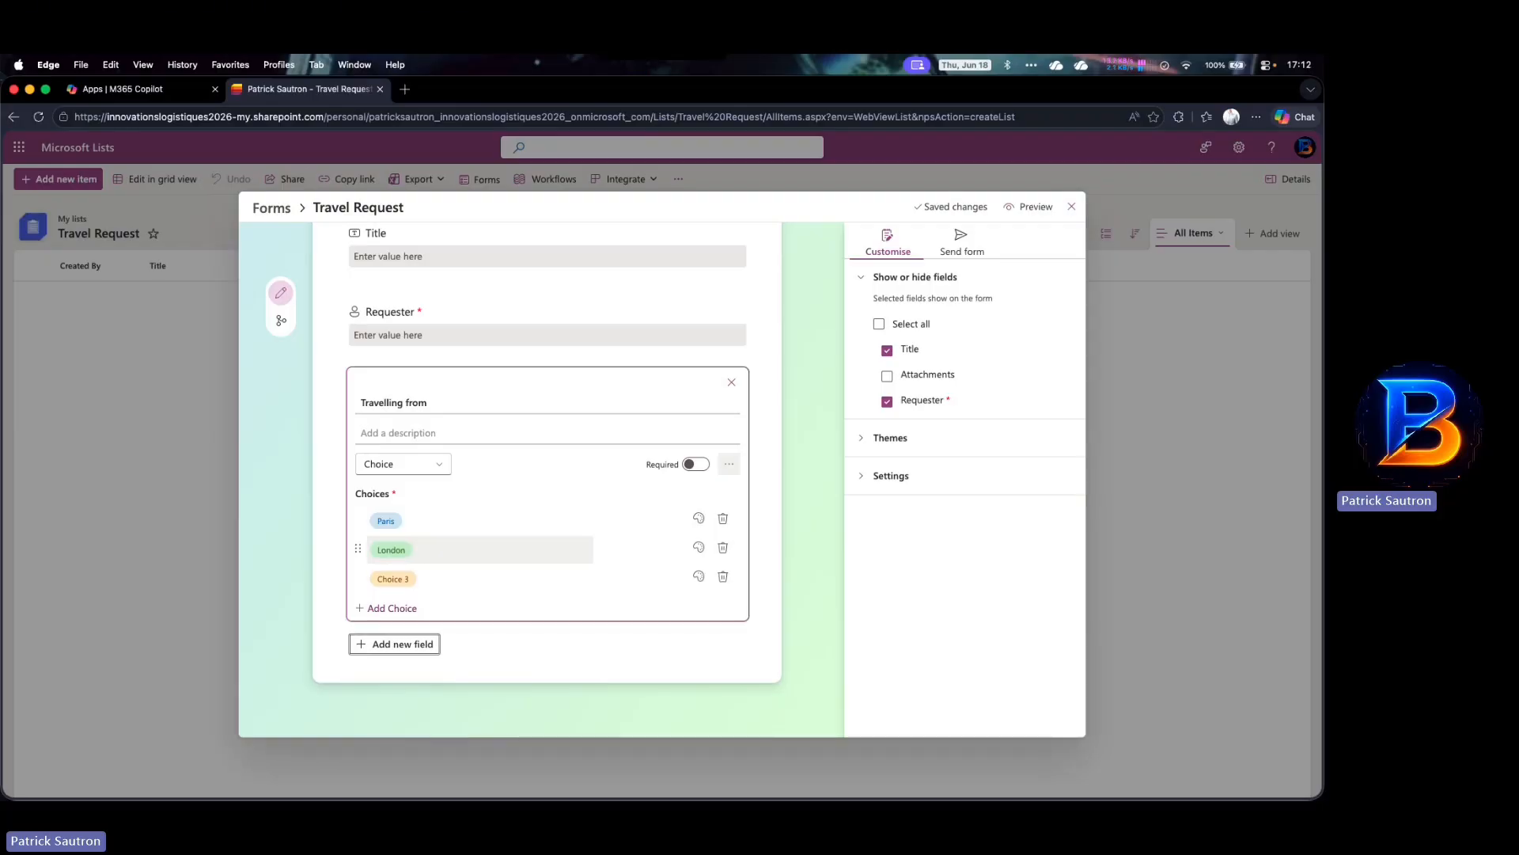
Rename the third choice as Rome and make the "Travelling from" field required
click(452, 578)
text(Rome)
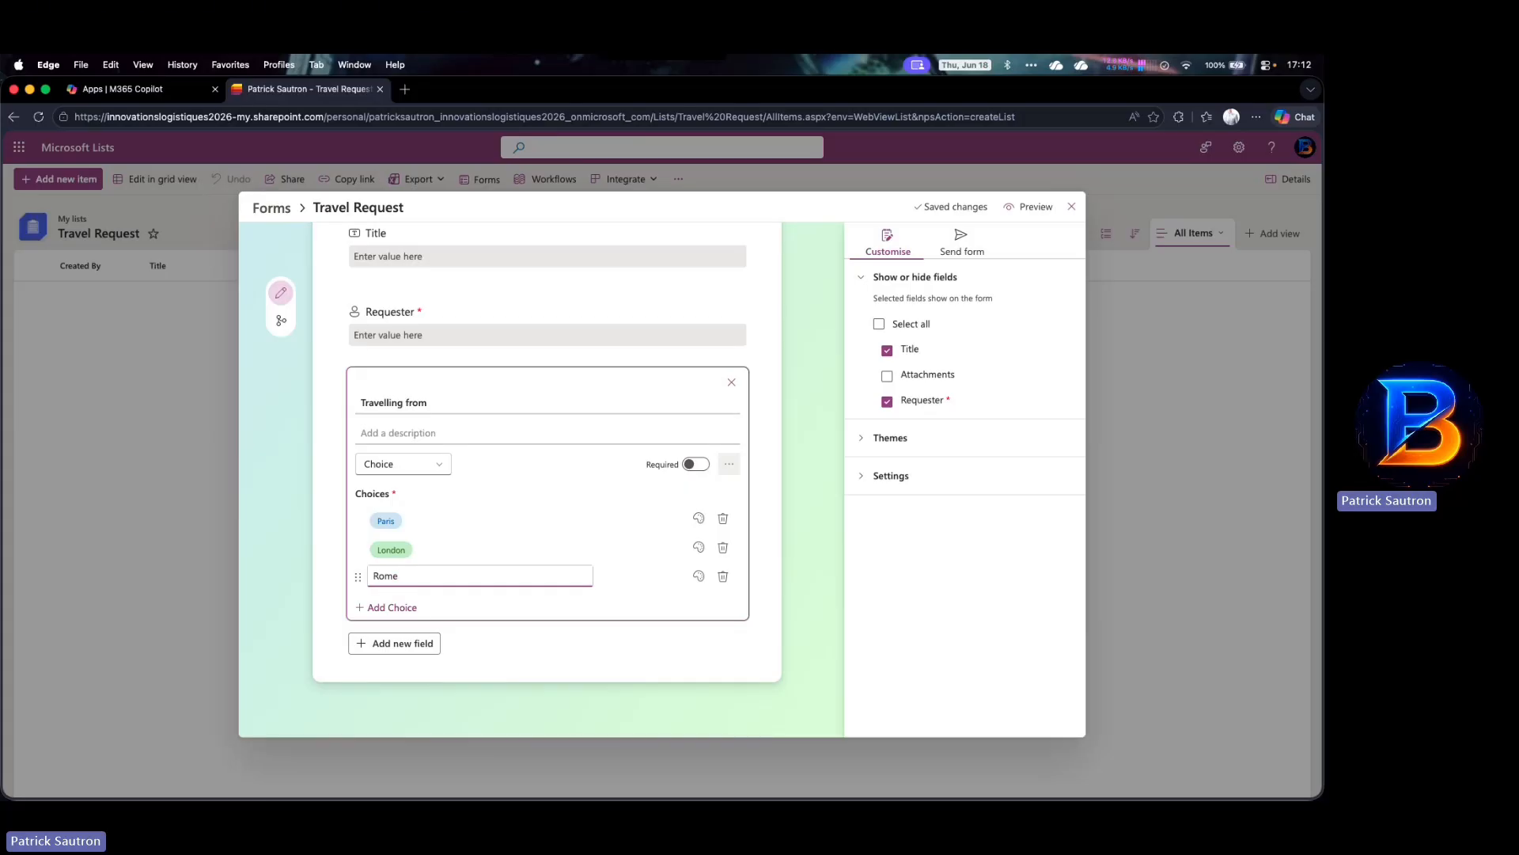
click(700, 465)
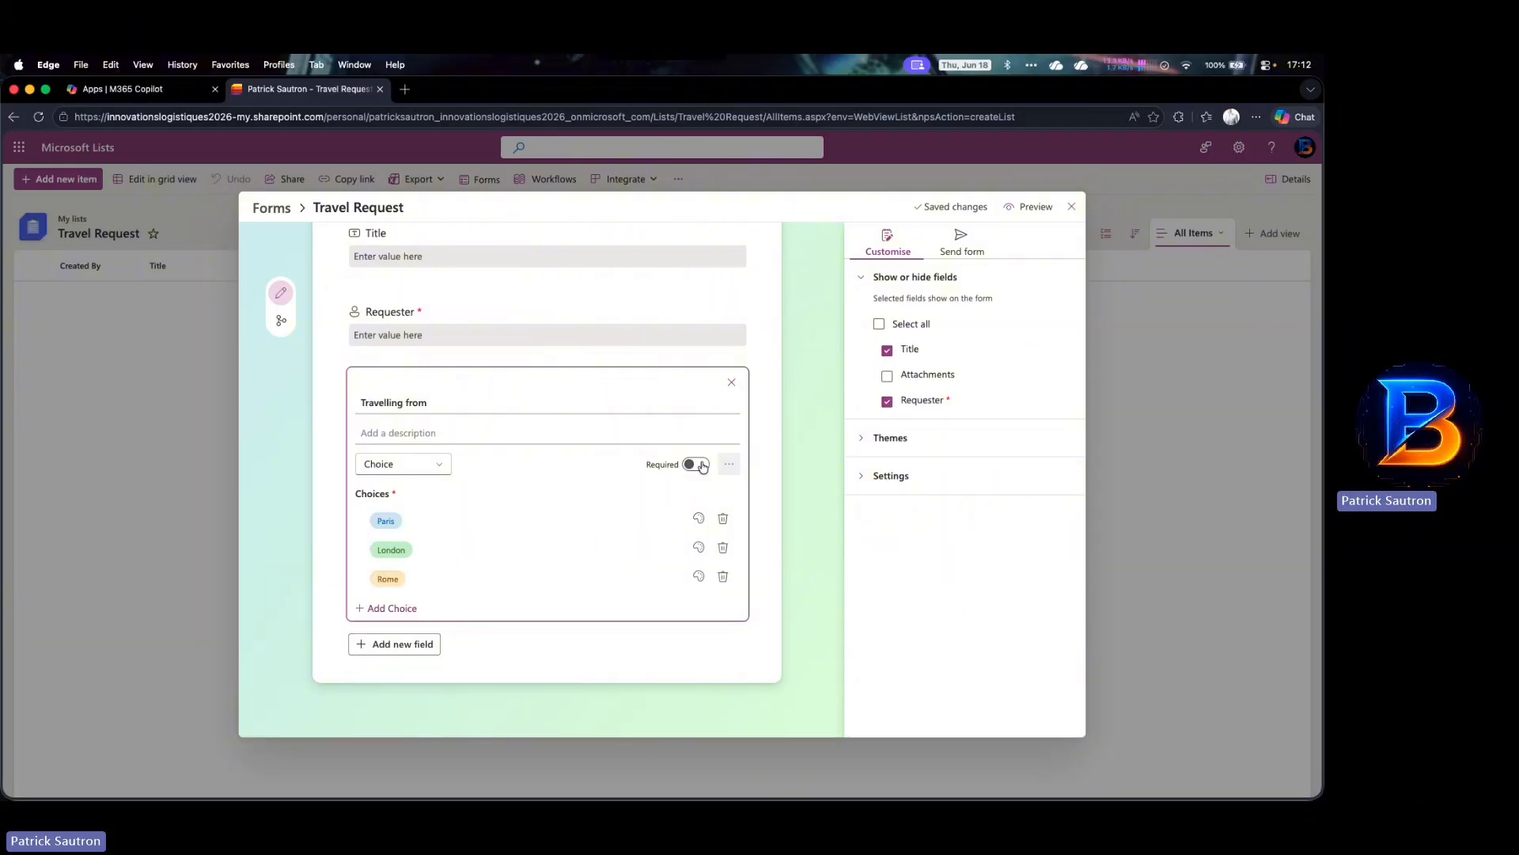
click(433, 647)
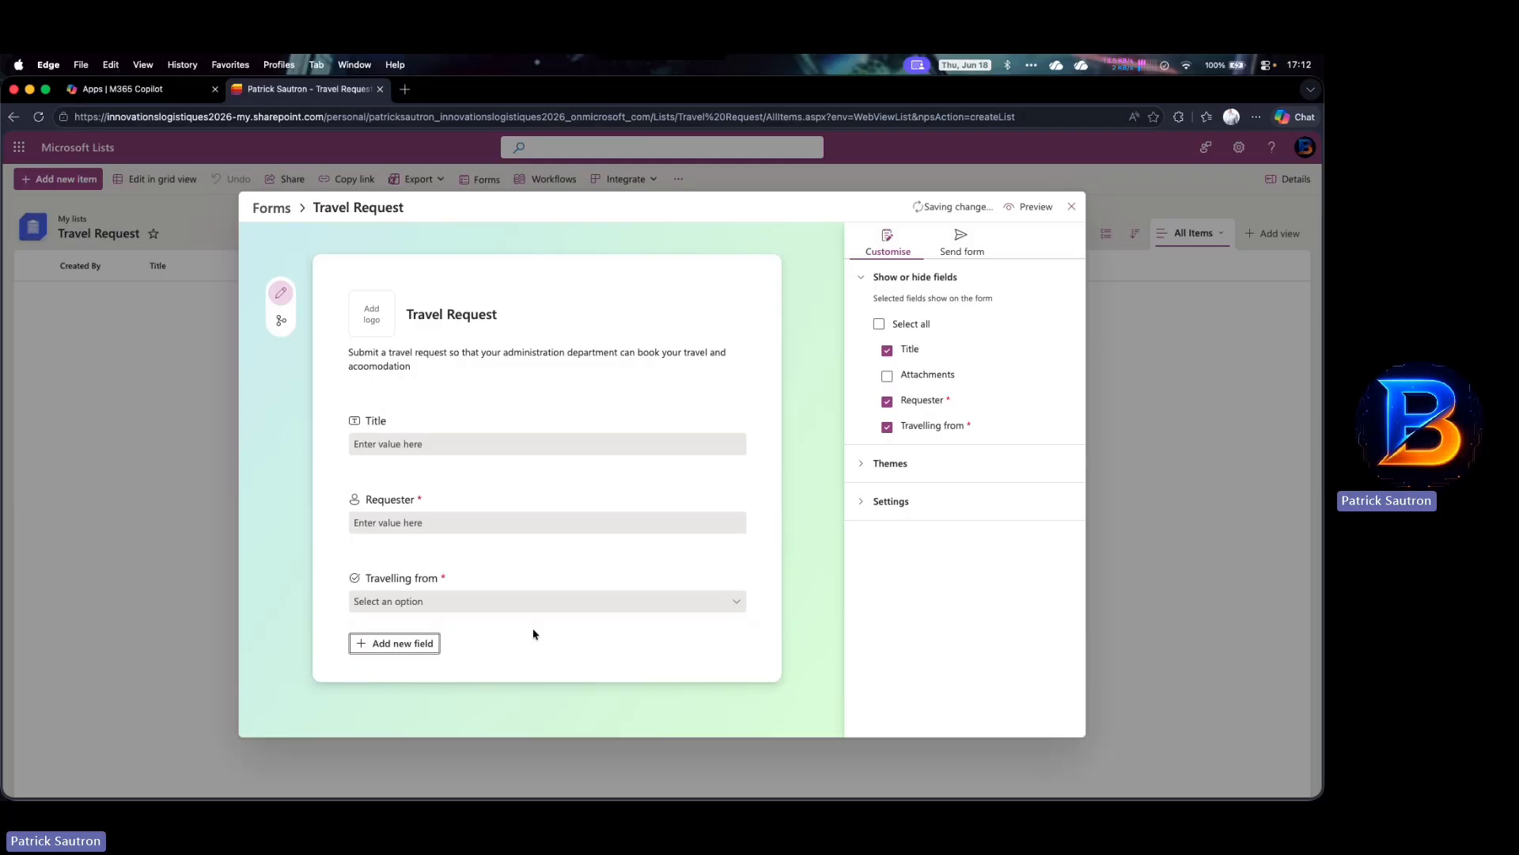
Add a Date and time field titled "Date of departure" that includes the time, and make it required
click(433, 645)
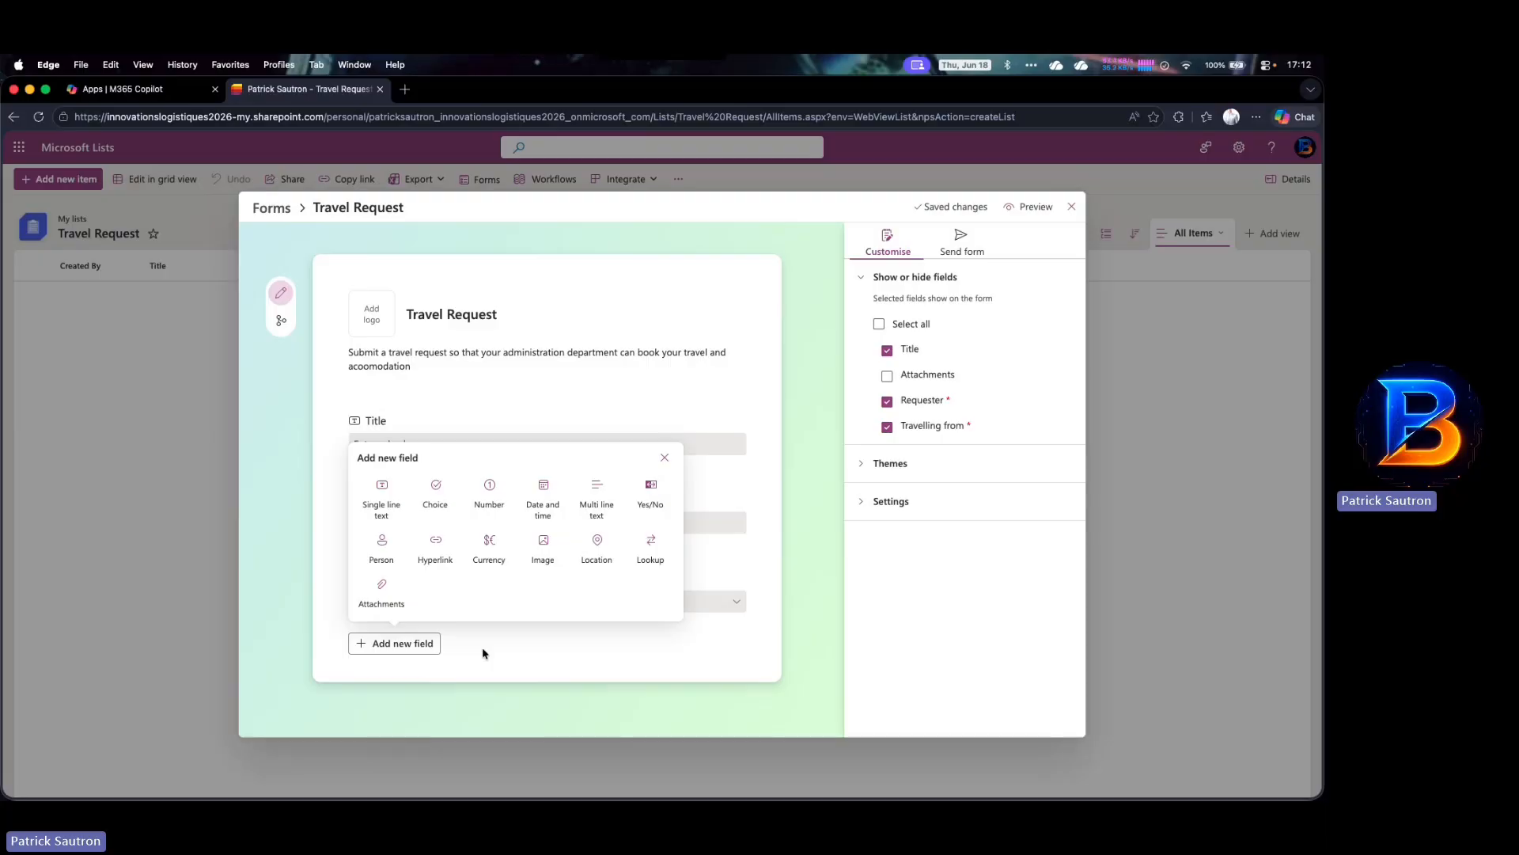
click(549, 492)
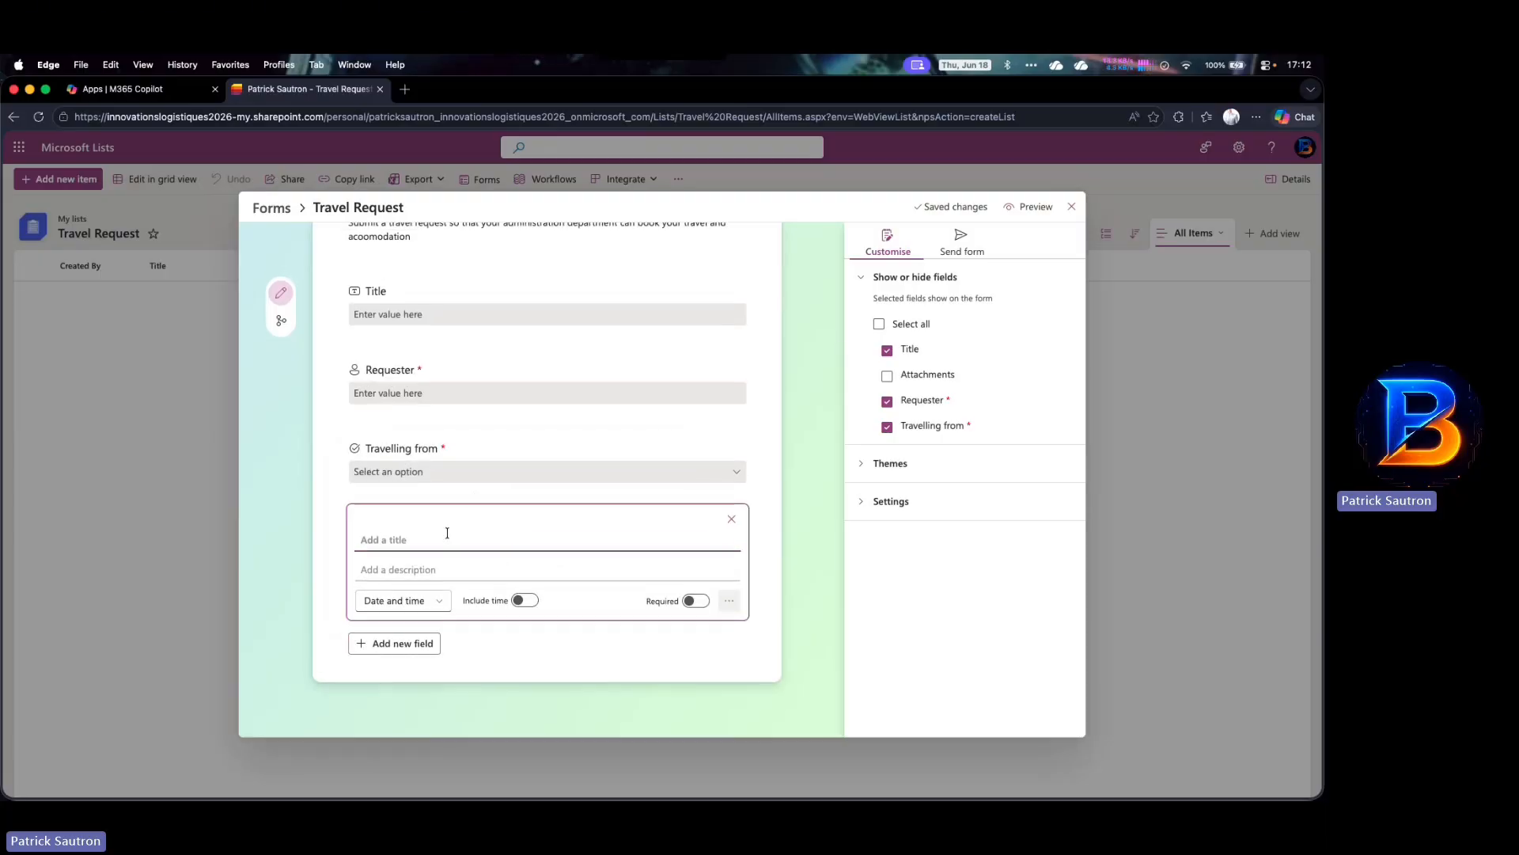
click(447, 533)
text(Date of depar)
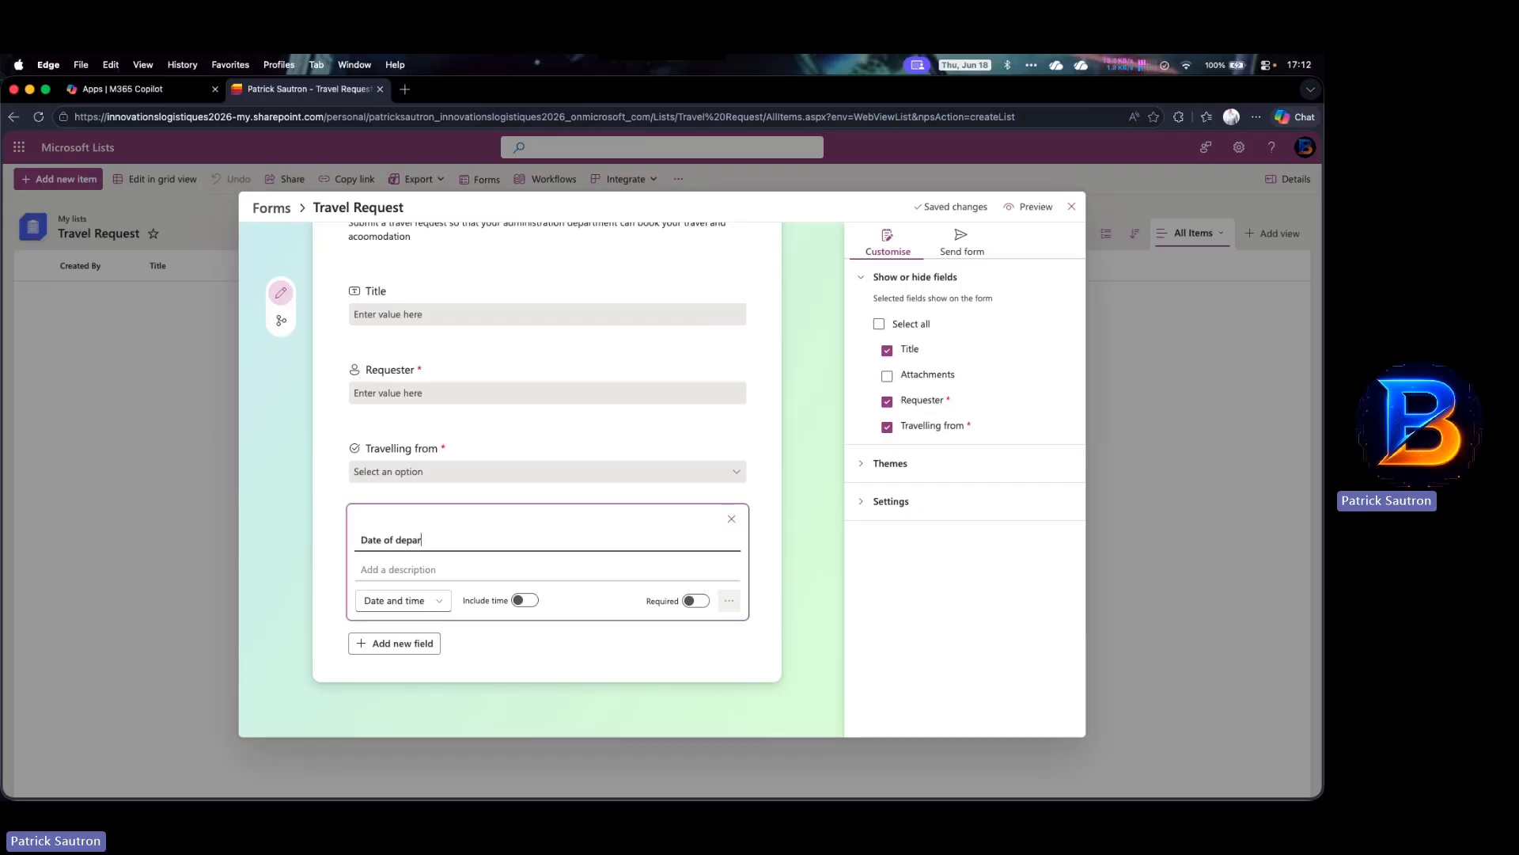
text(ture)
click(523, 601)
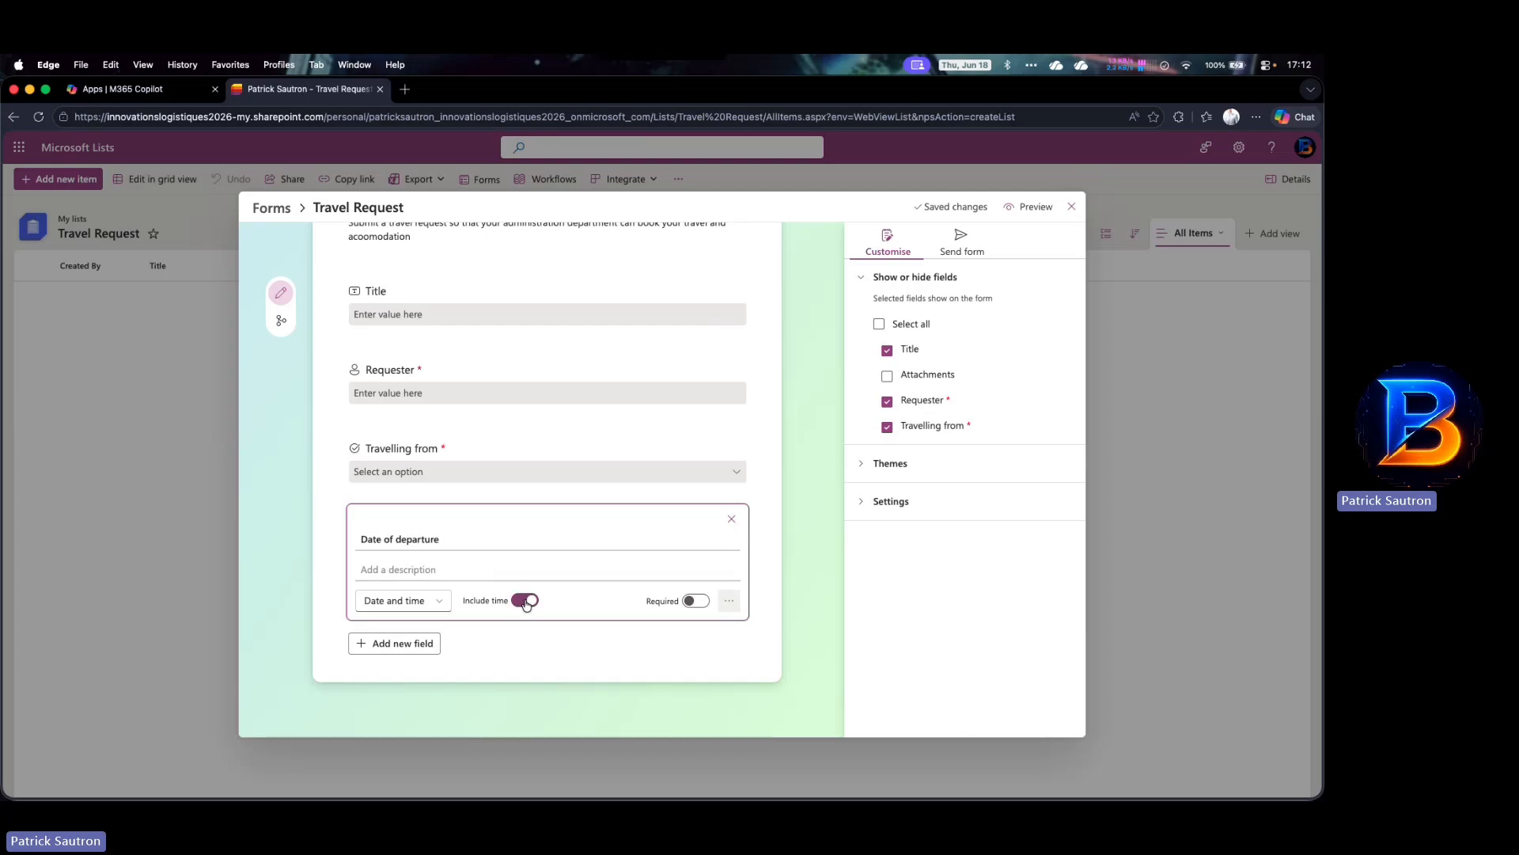
click(698, 603)
click(427, 647)
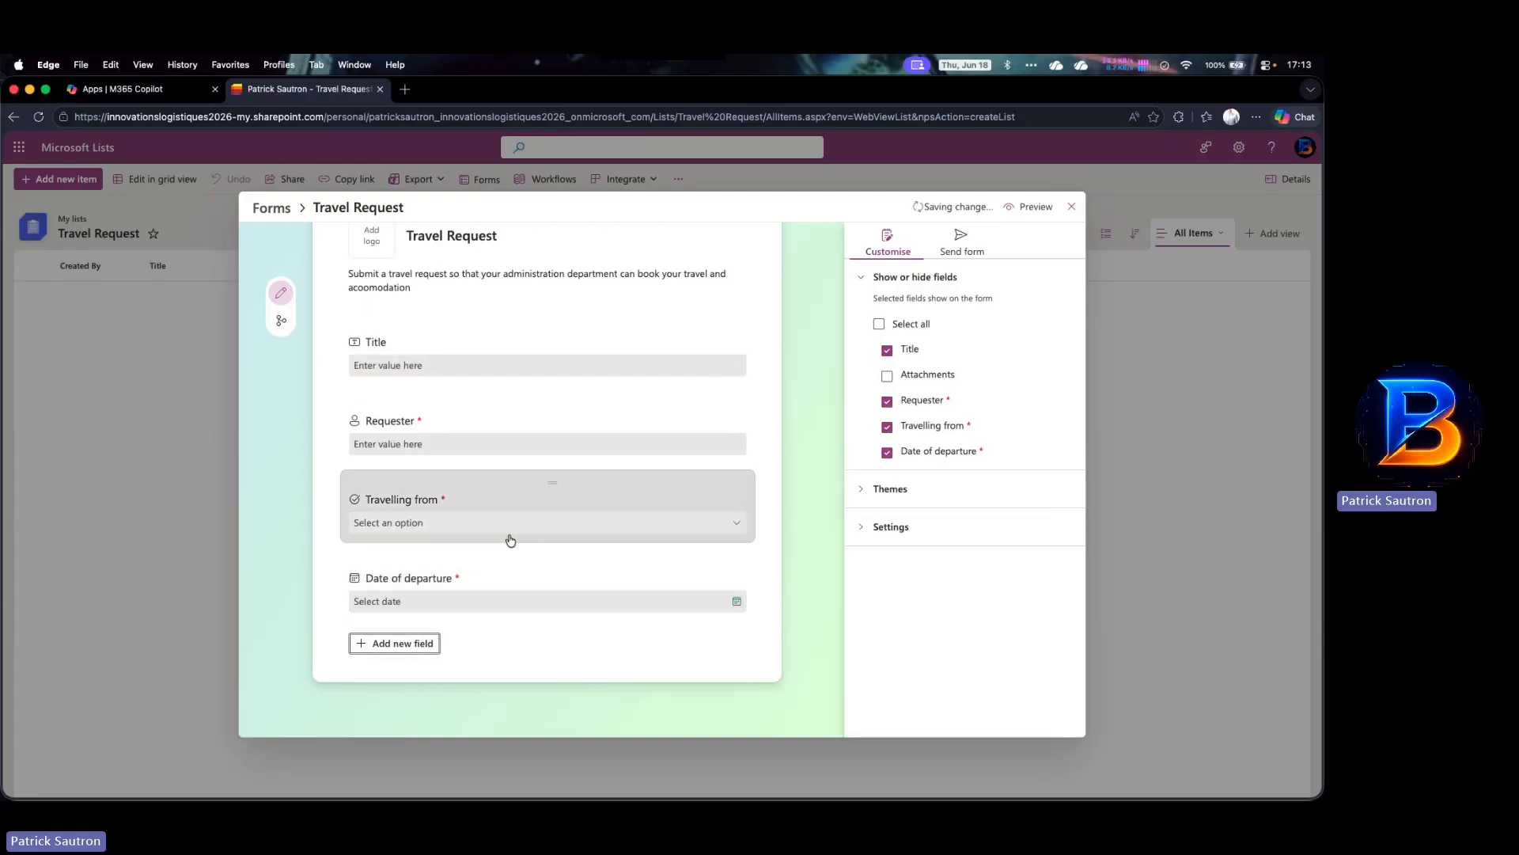
Add a Choice field titled "Travelling to" below the Date of departure field
scroll(511, 541, down, 1)
click(396, 643)
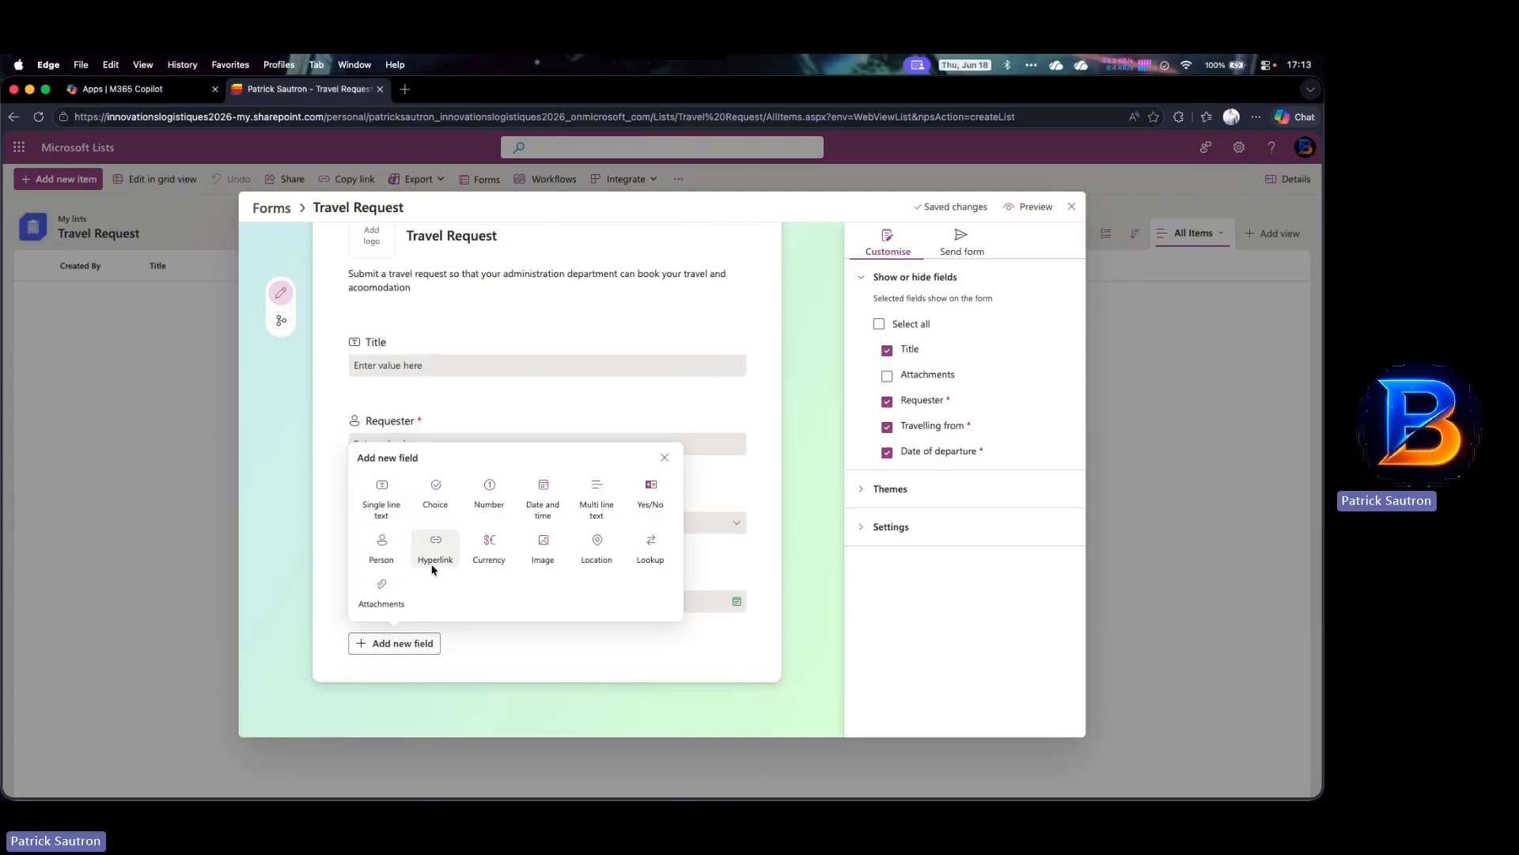
click(436, 518)
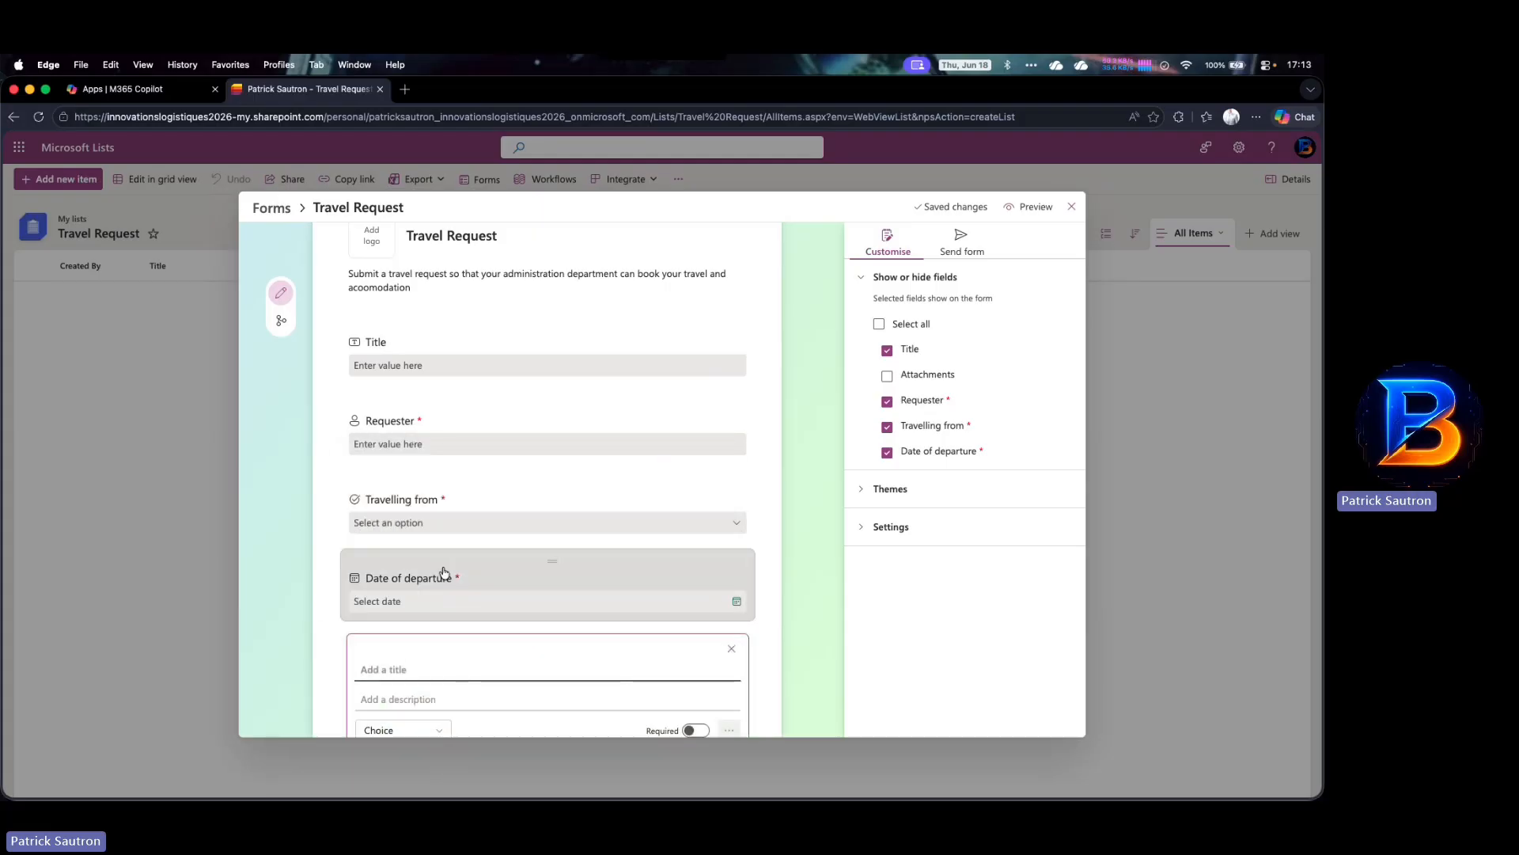
text(Tra)
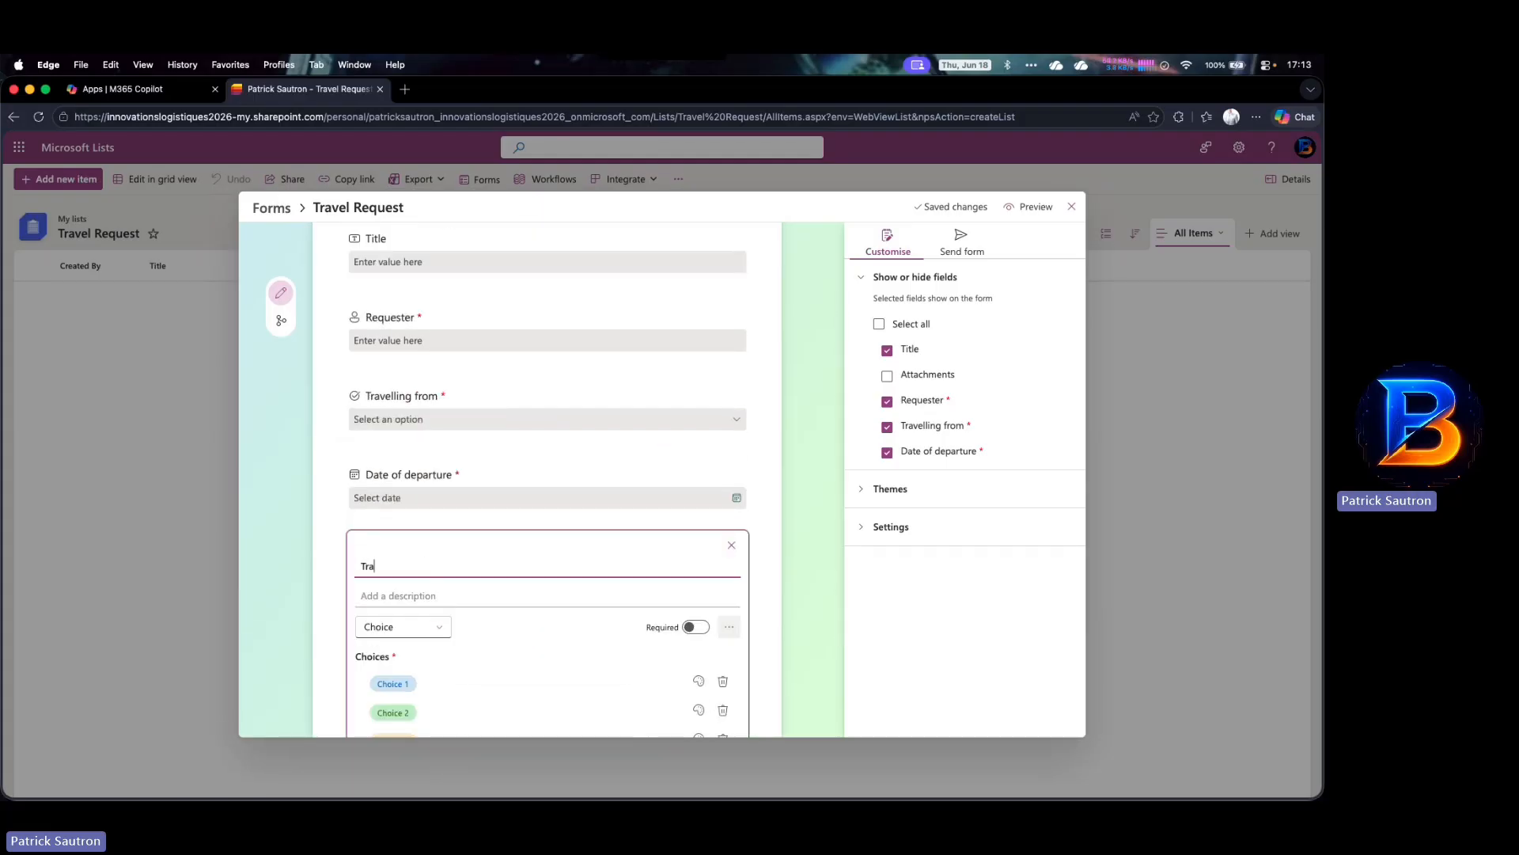
text(velling to)
Rename the first two choices of the "Travelling to" field as Athens and Copenhagen
scroll(491, 633, down, 3)
click(433, 556)
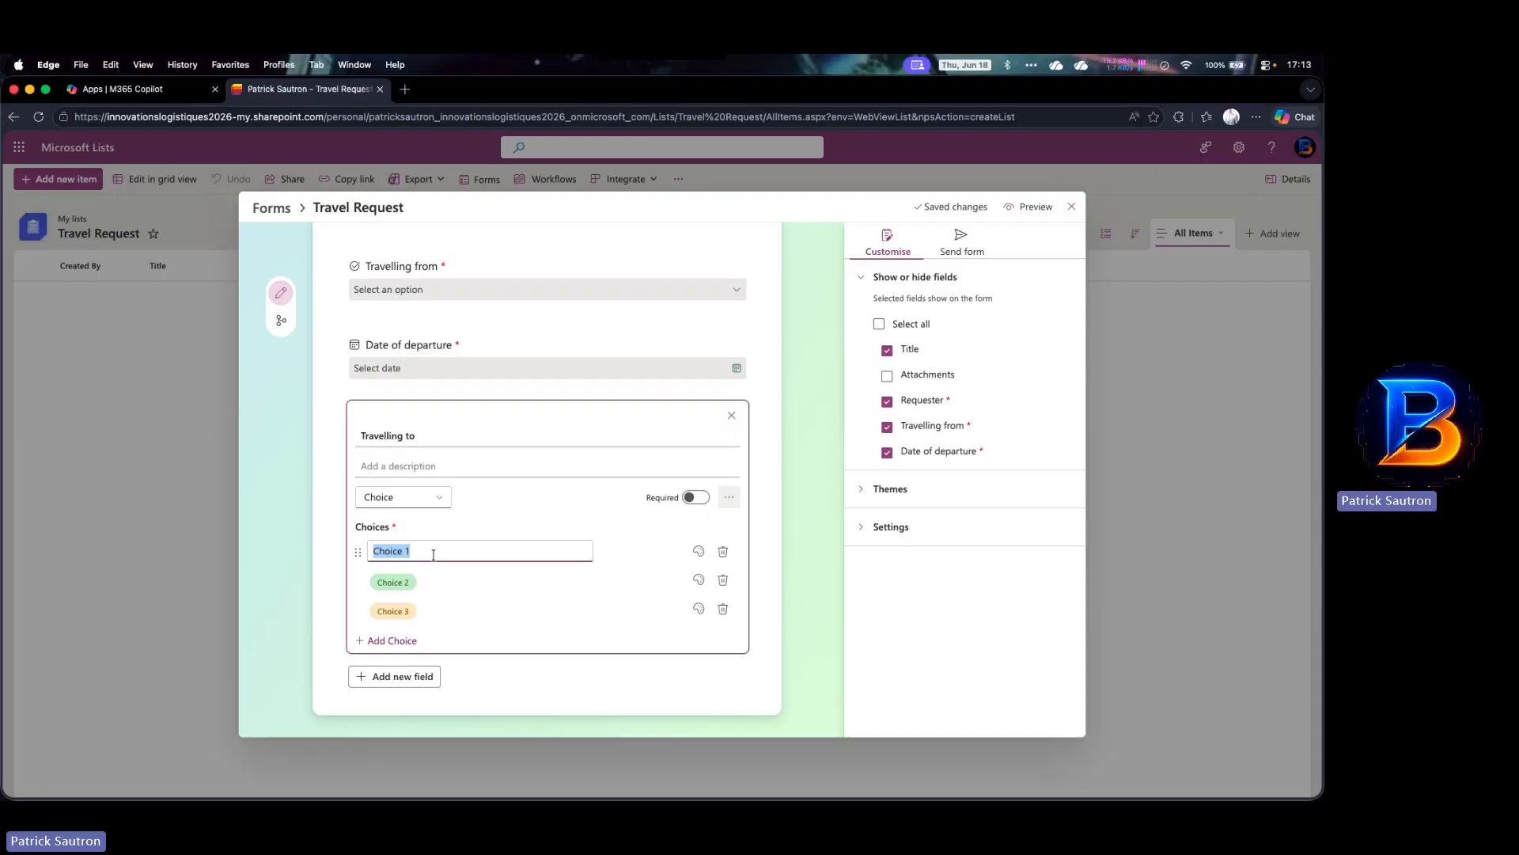
text(Athens)
click(437, 583)
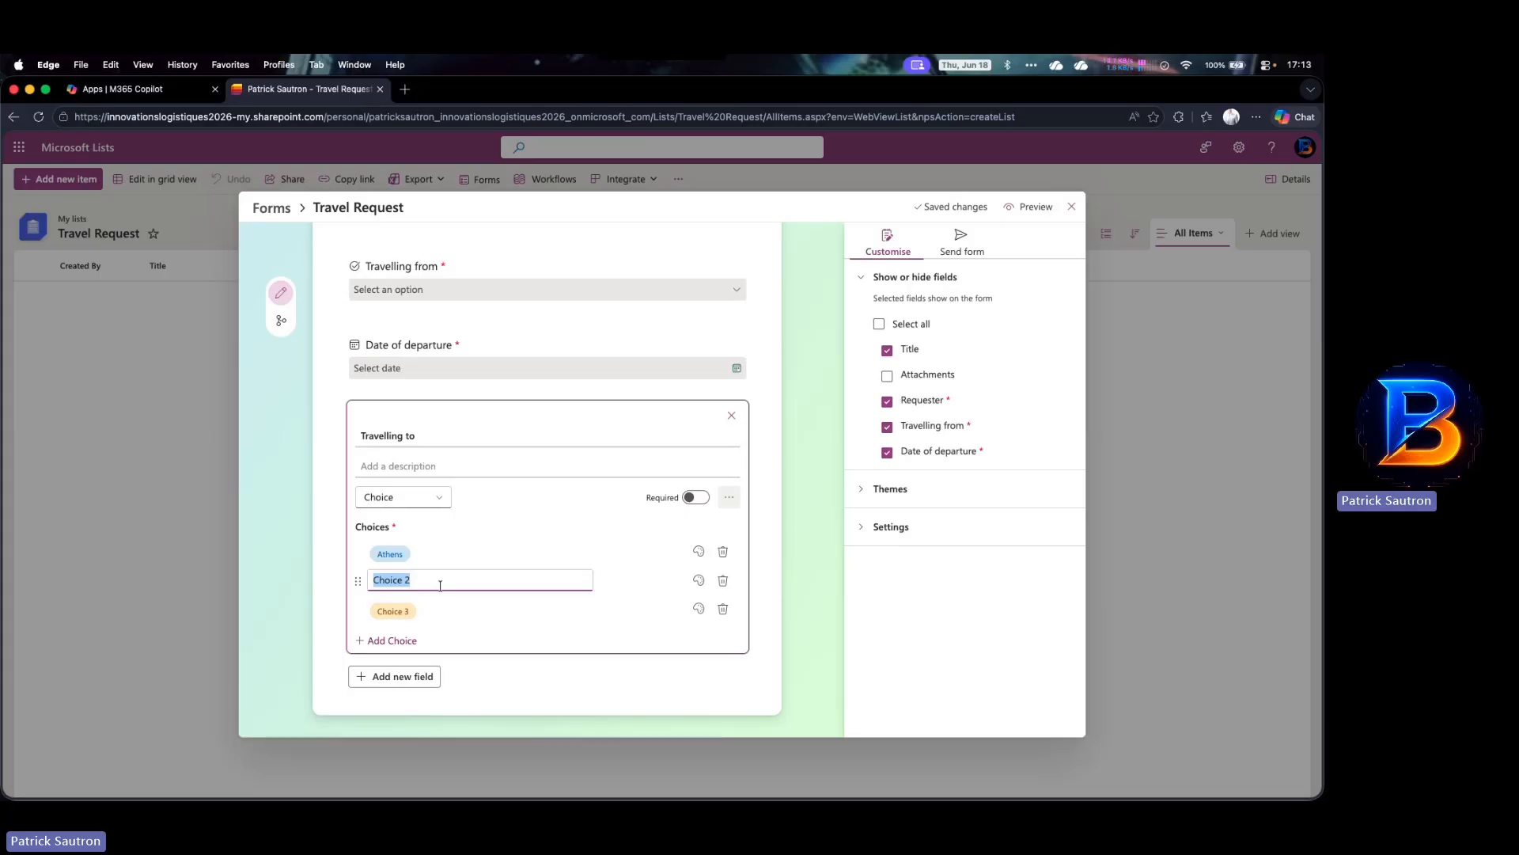
text(Cpo)
key(BackSpace)
text(openhagen)
Rename the third choice as Madrid and make the "Travelling to" field required
click(440, 614)
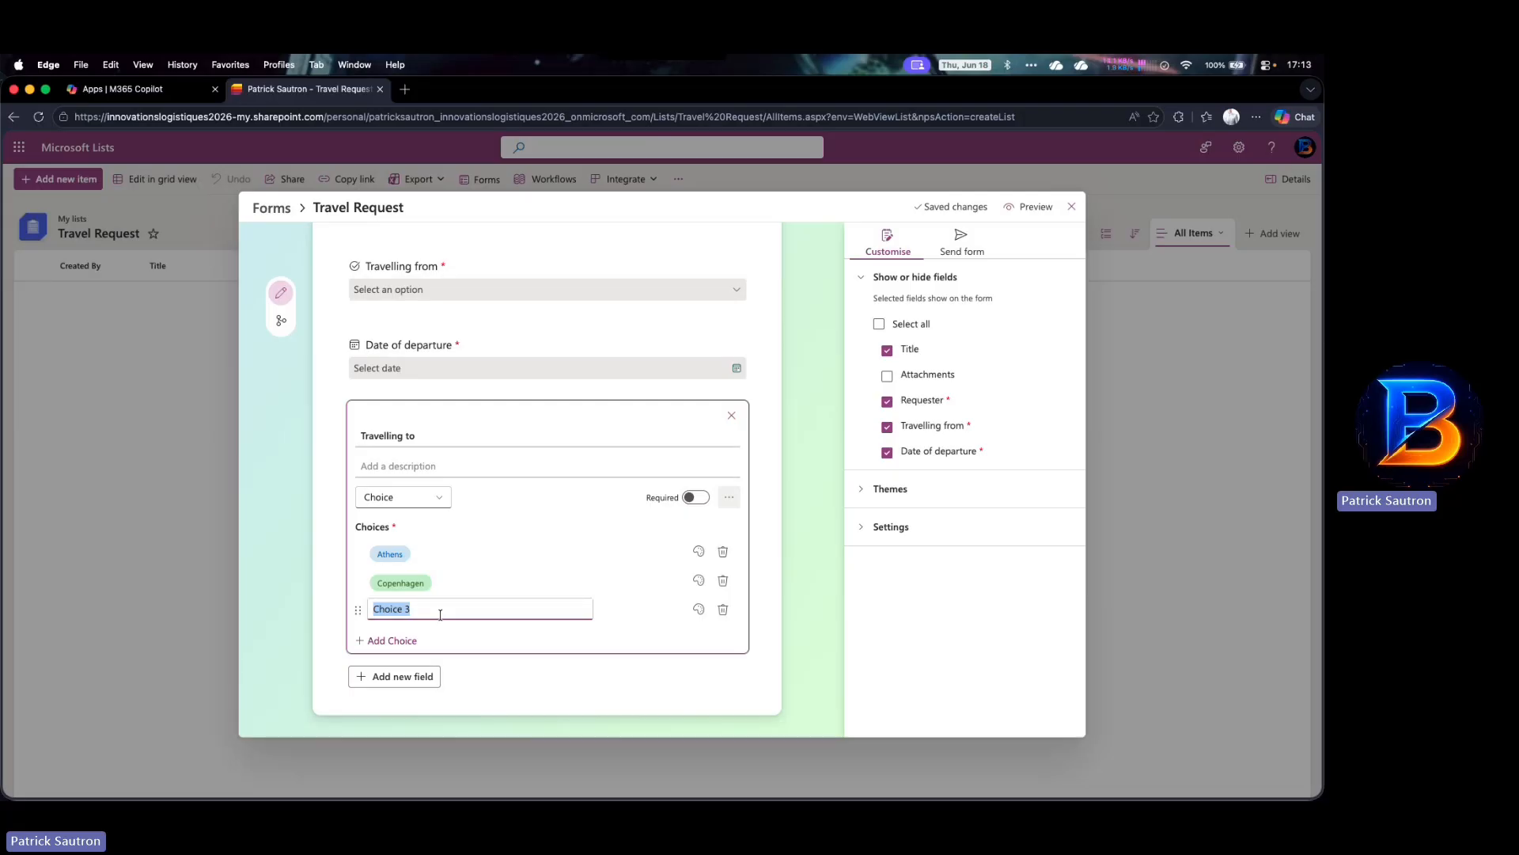
text(Madir)
text(s)
key(BackSpace)
text(d)
click(485, 628)
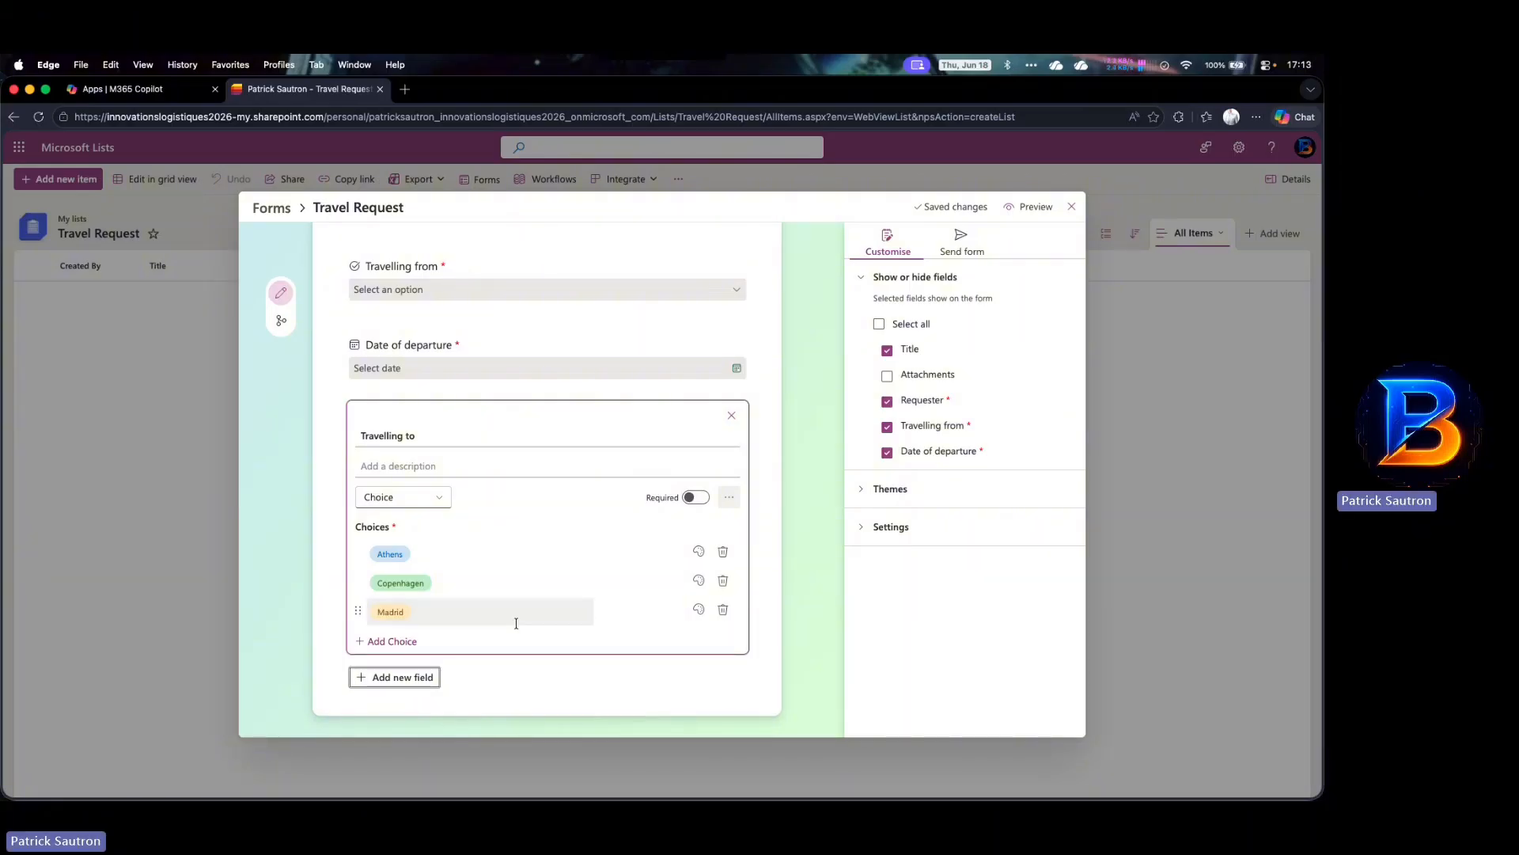
click(697, 498)
click(411, 679)
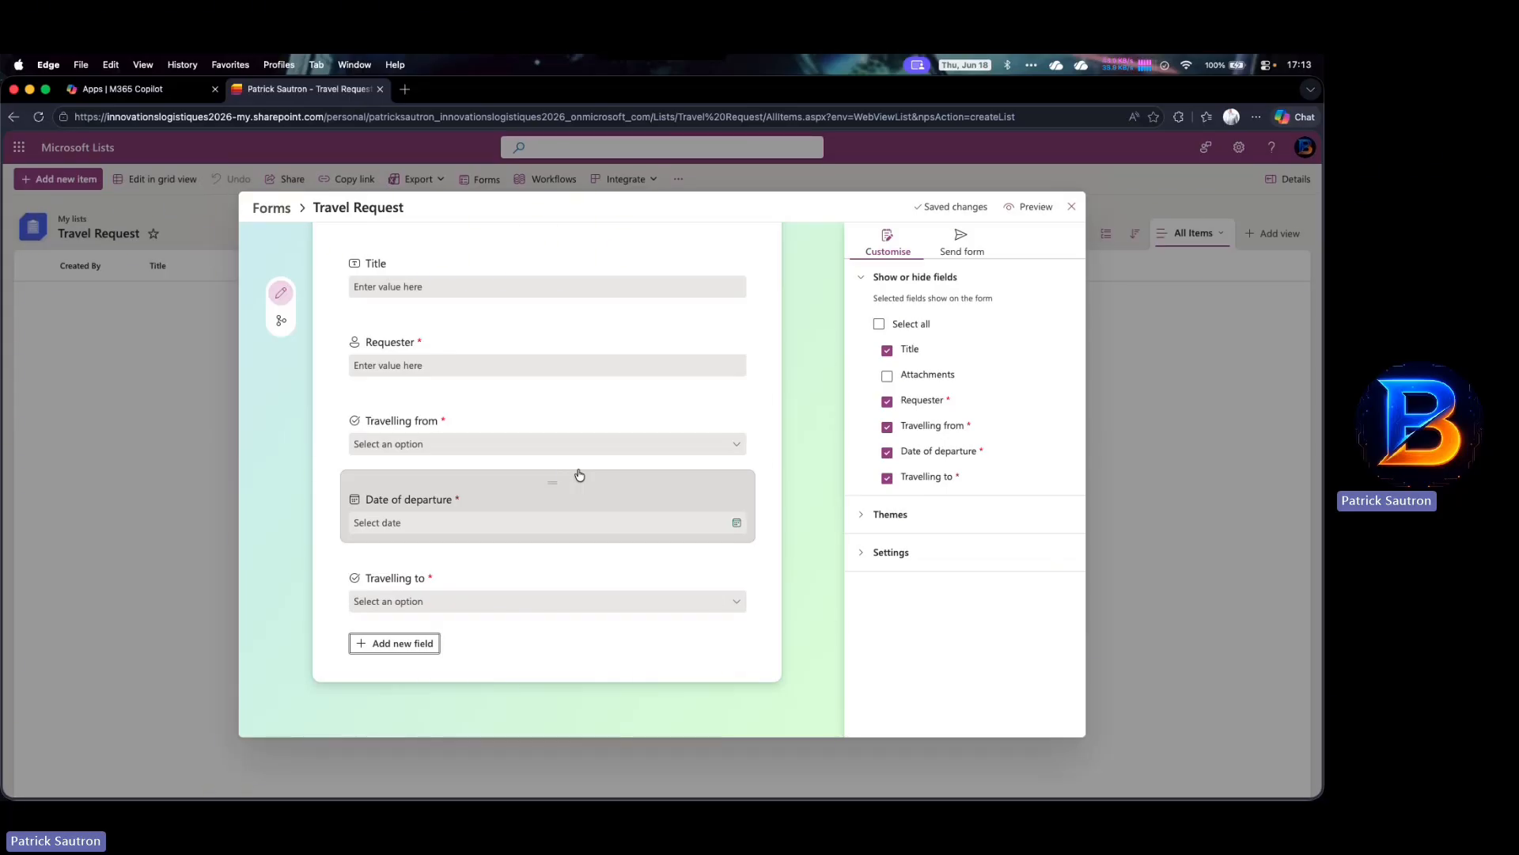
Add a Date and time field titled "Return date" that includes the time, and make it required
click(431, 644)
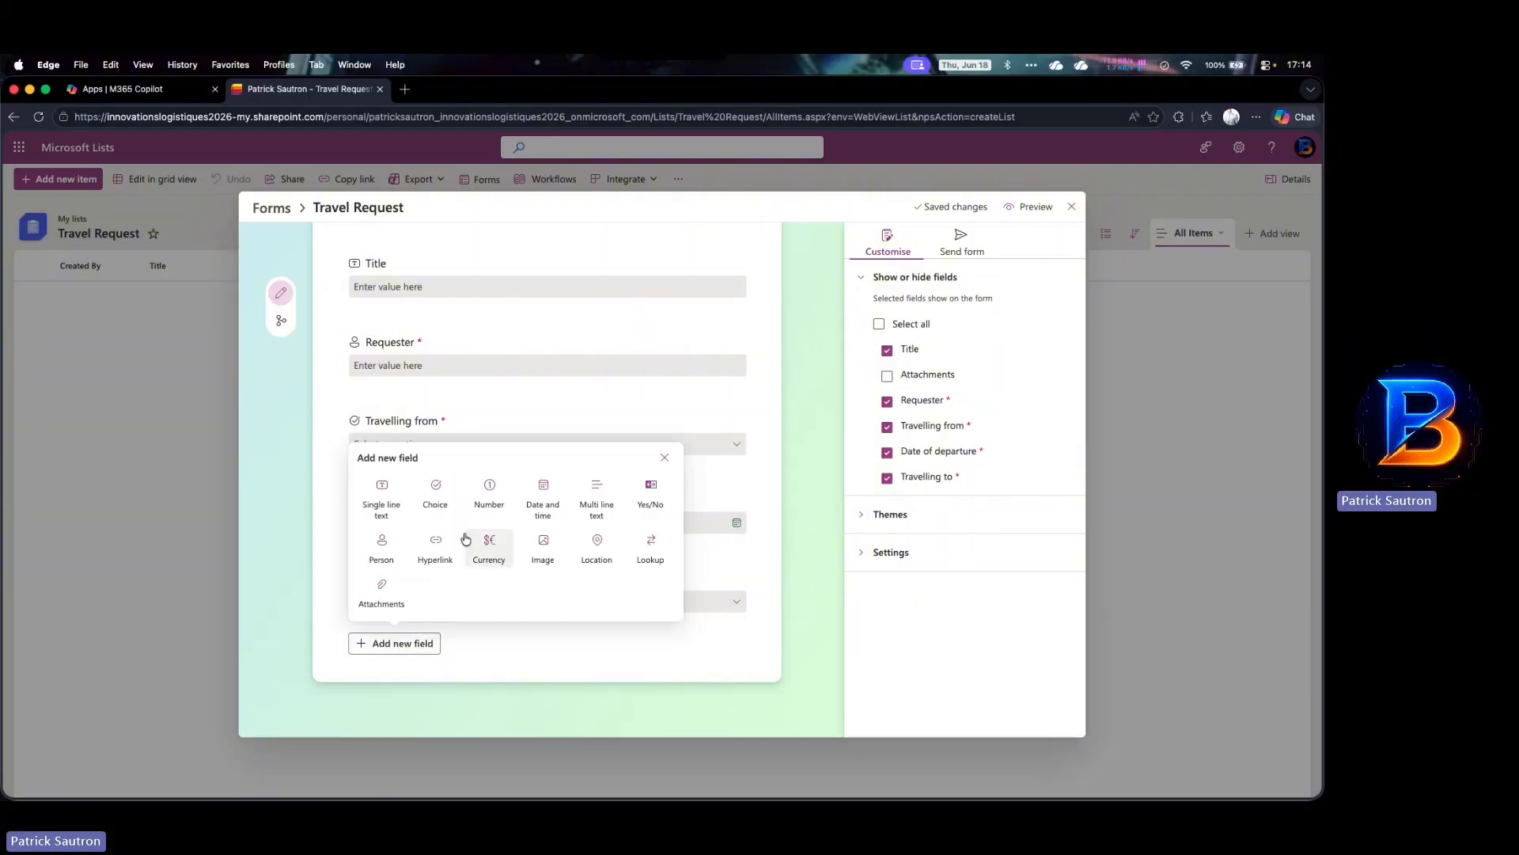
click(544, 492)
scroll(468, 618, down, 3)
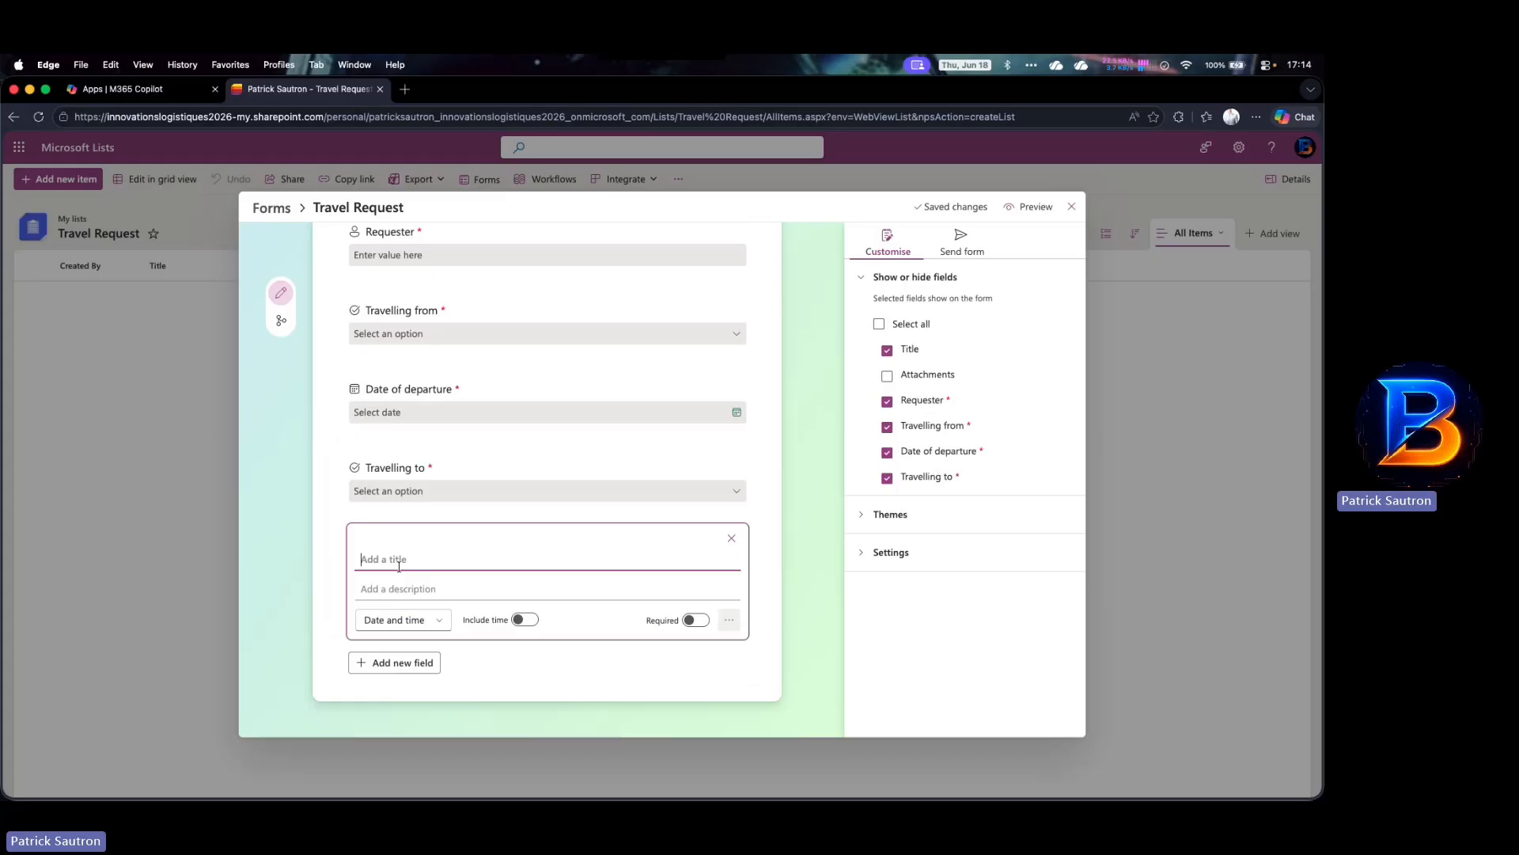
text(Return date)
click(522, 620)
click(694, 620)
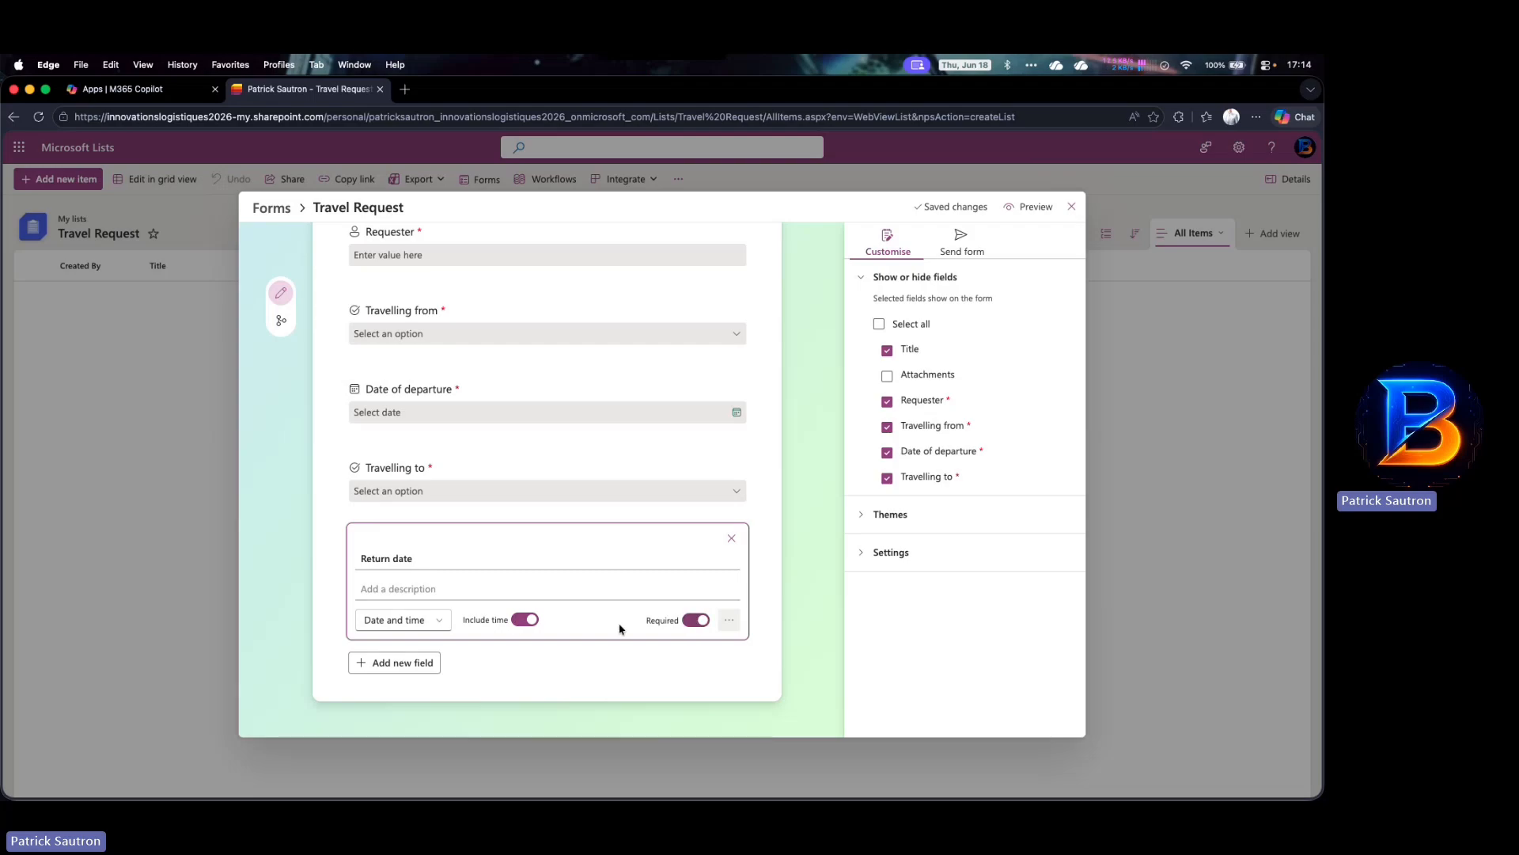
scroll(516, 547, down, 1)
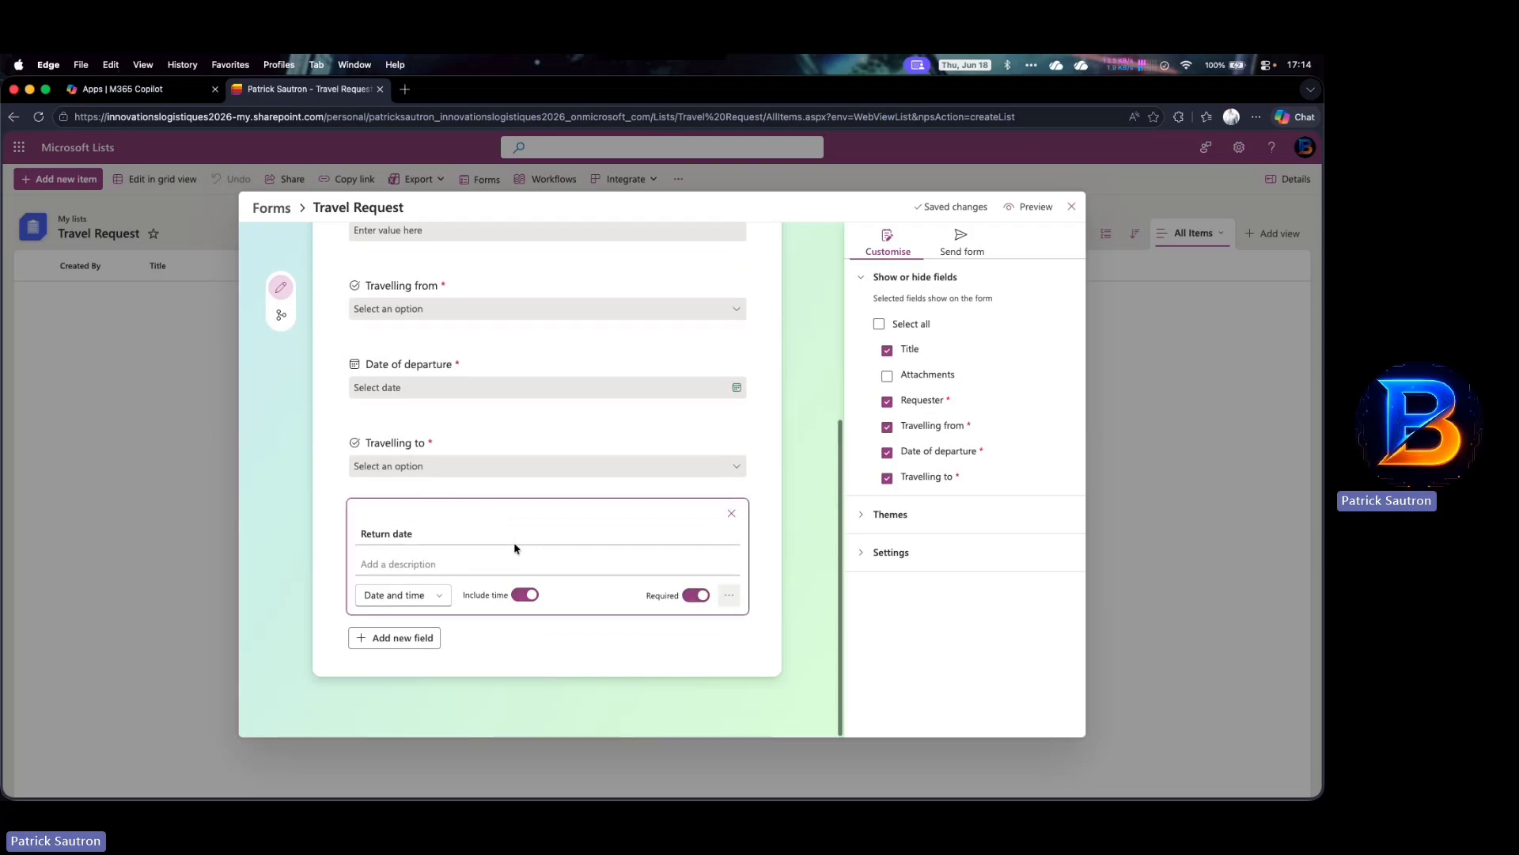
click(423, 642)
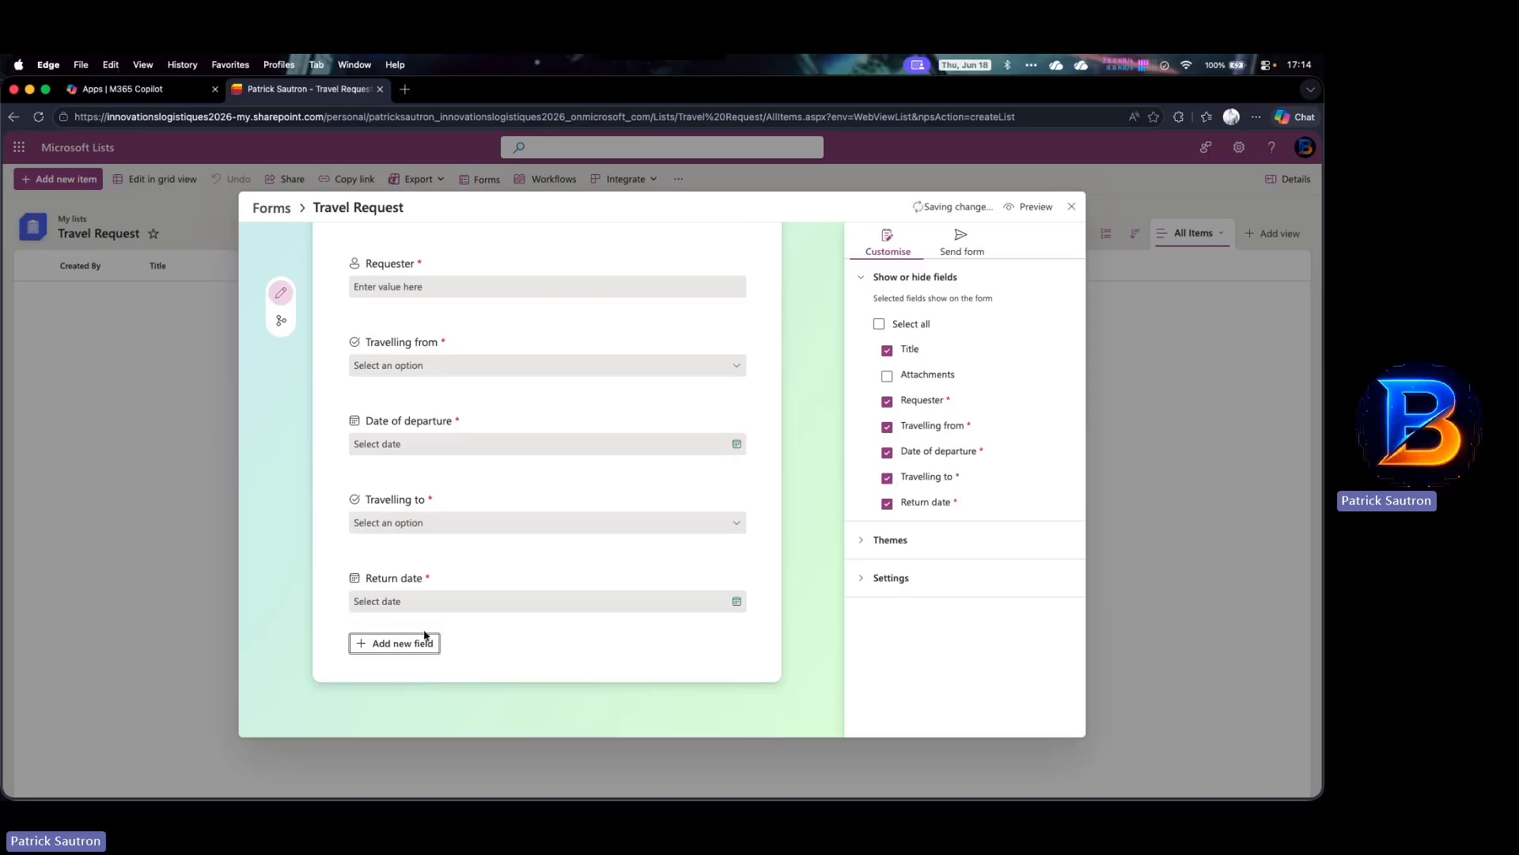
Add a Single line text field titled "Is accommodation required? If yes, indicate the preferred" below the Return date field
click(425, 637)
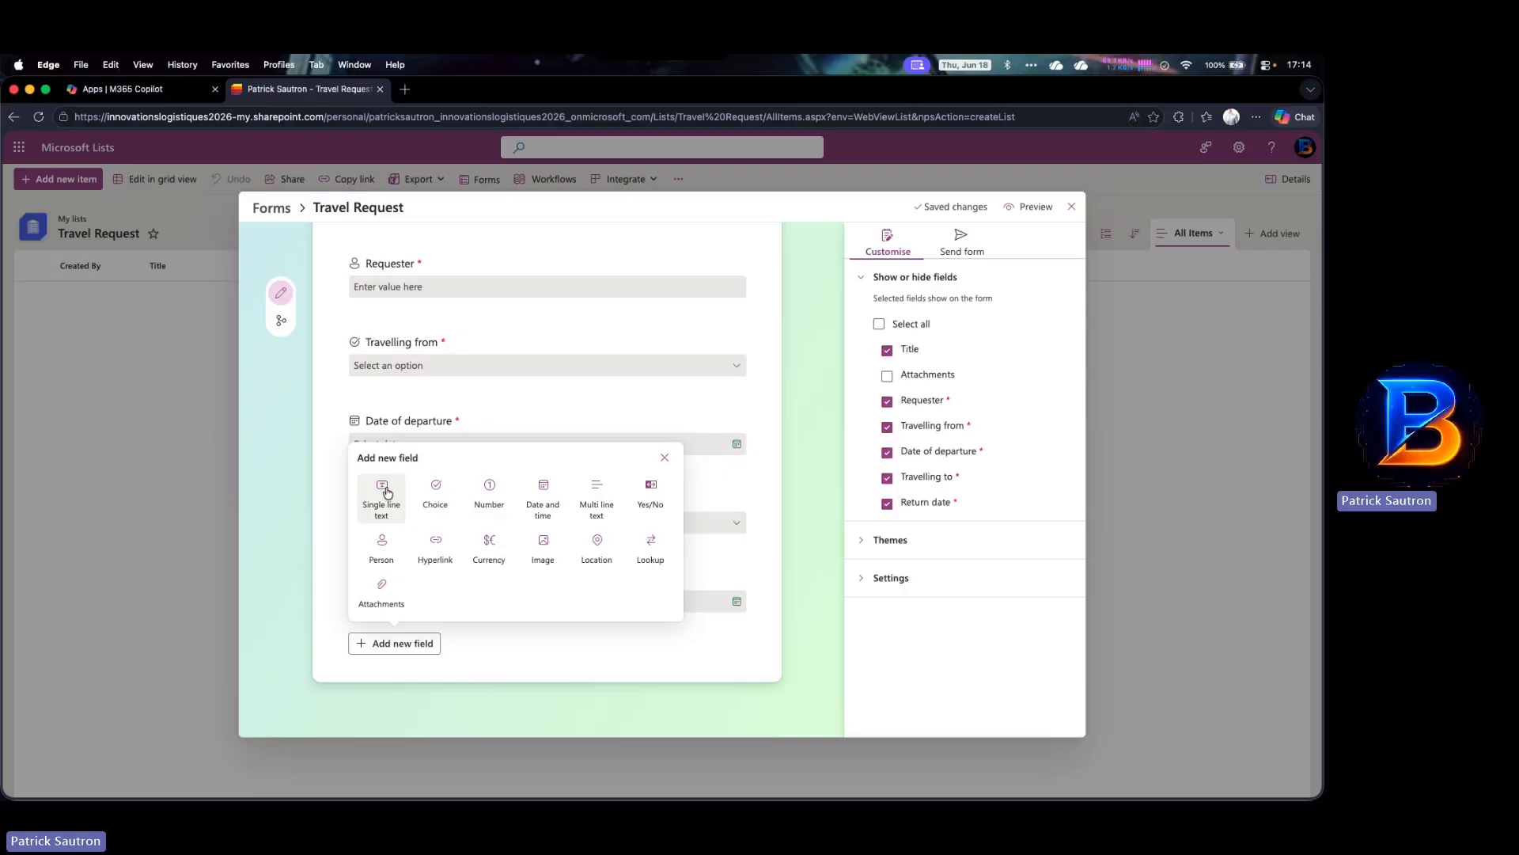
click(383, 489)
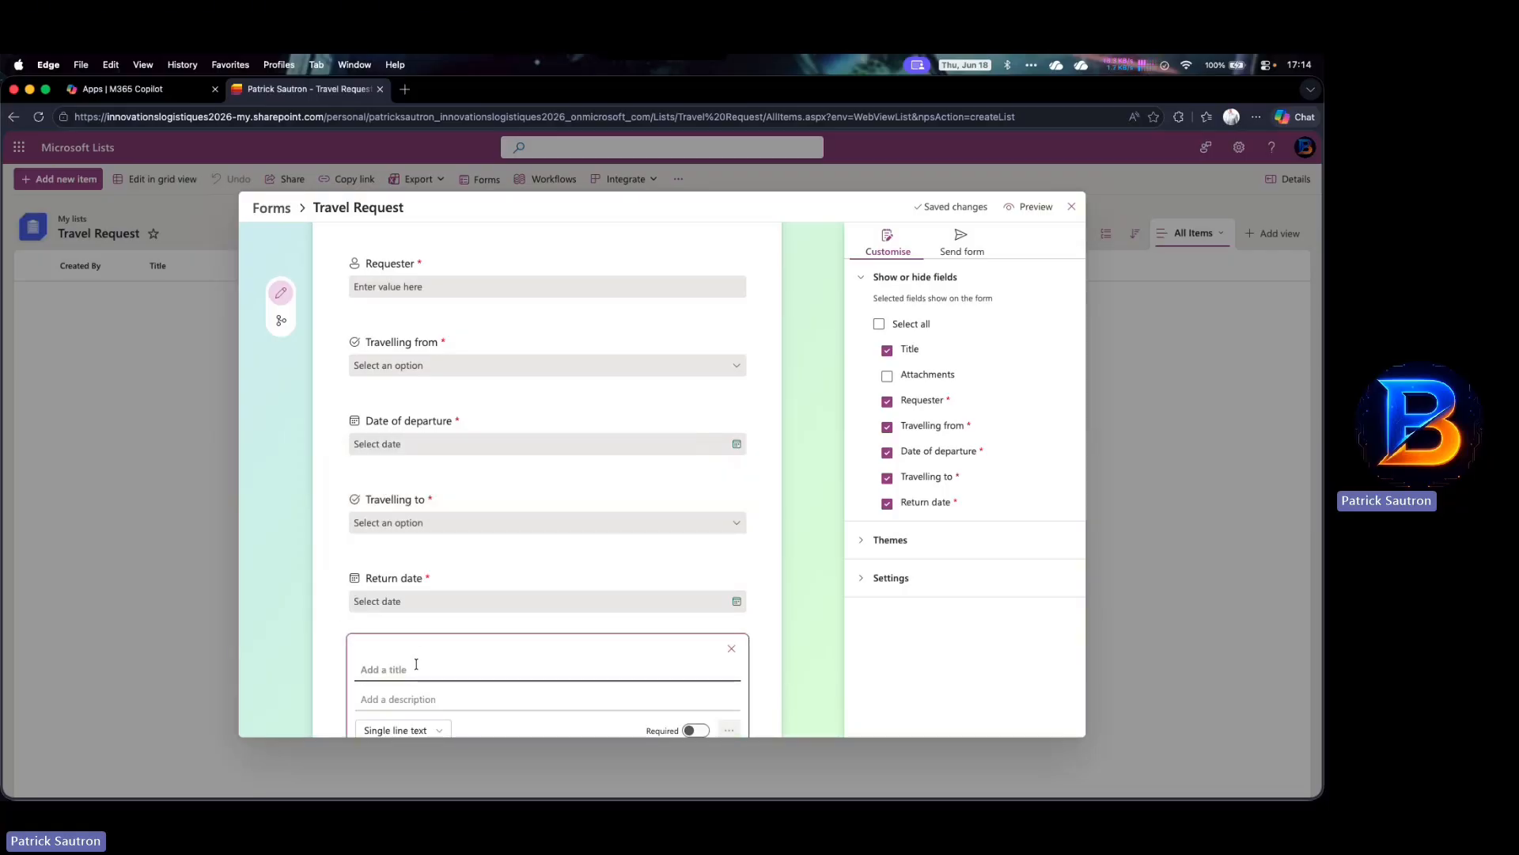
text(Is accomm)
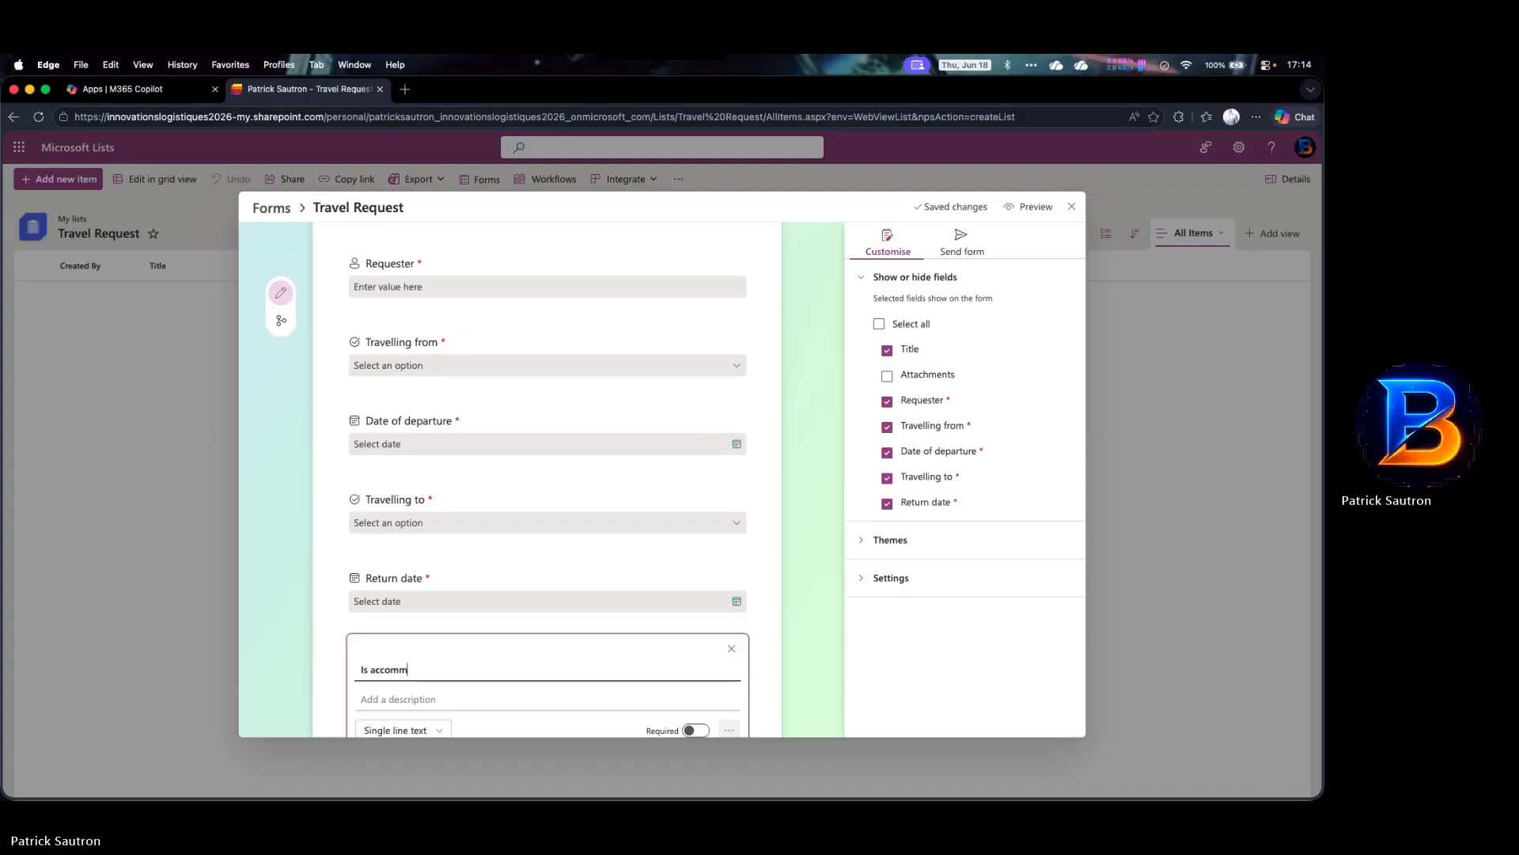
text(odation req)
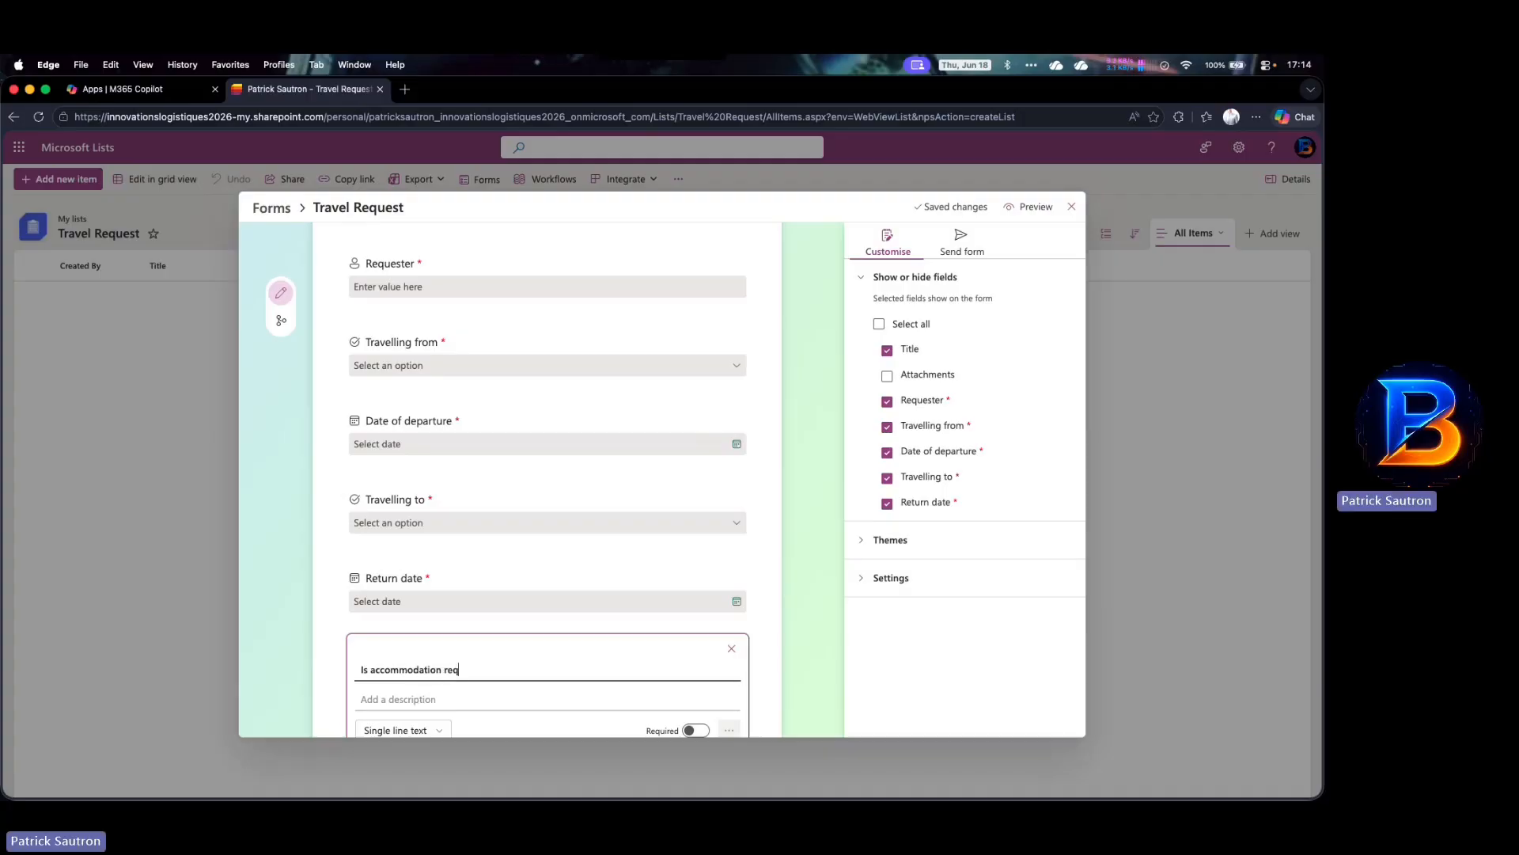
text(uired? If yes, indicate theg prefe)
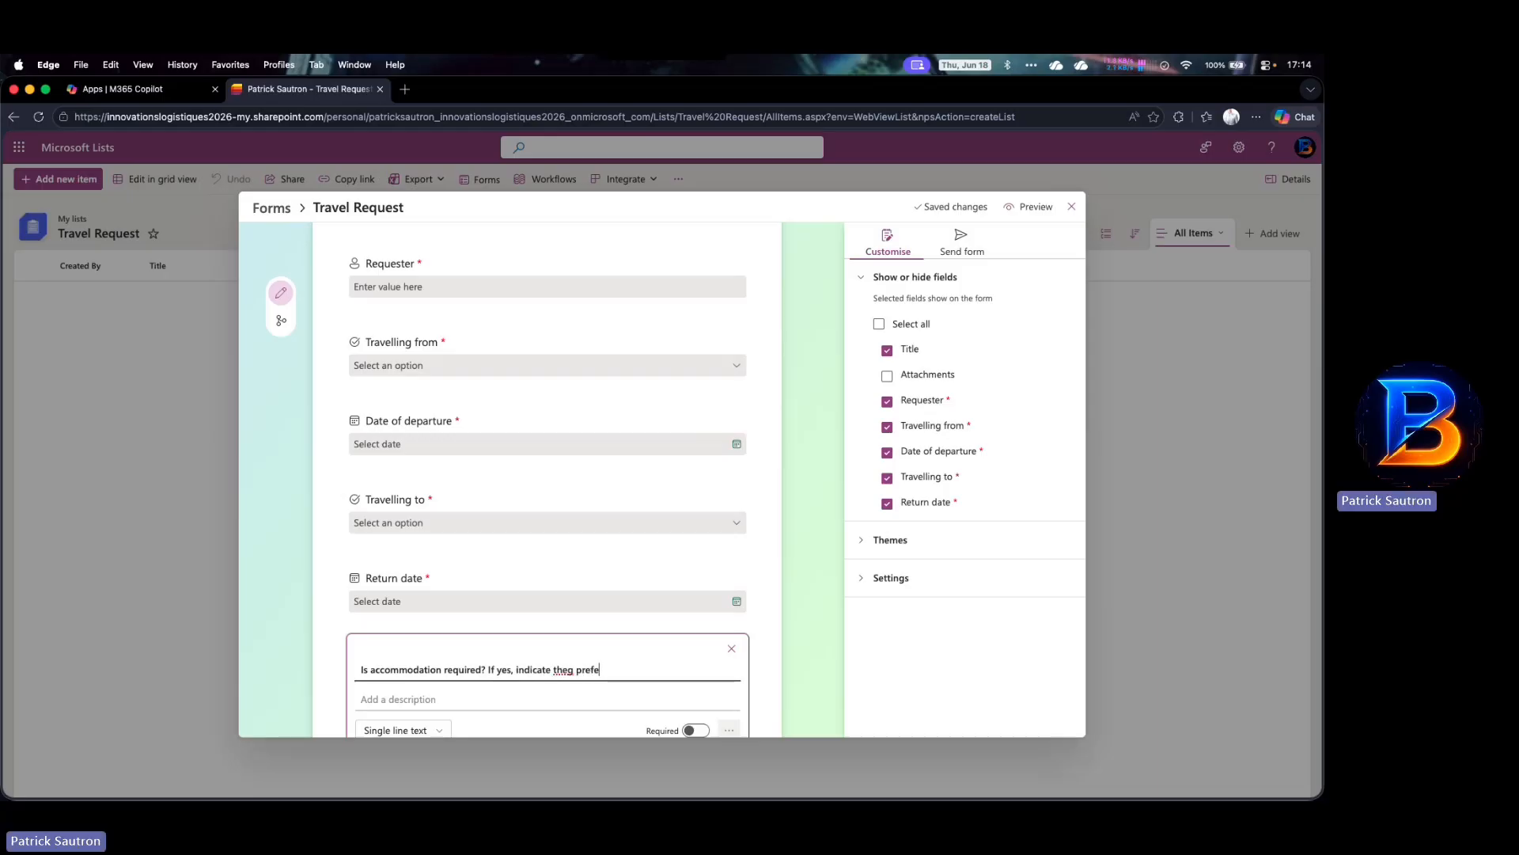
key(BackSpace)
key(BackSpace)
key(BackSpace)
key(BackSpace)
key(BackSpace)
key(BackSpace)
key(BackSpace)
text(preferred)
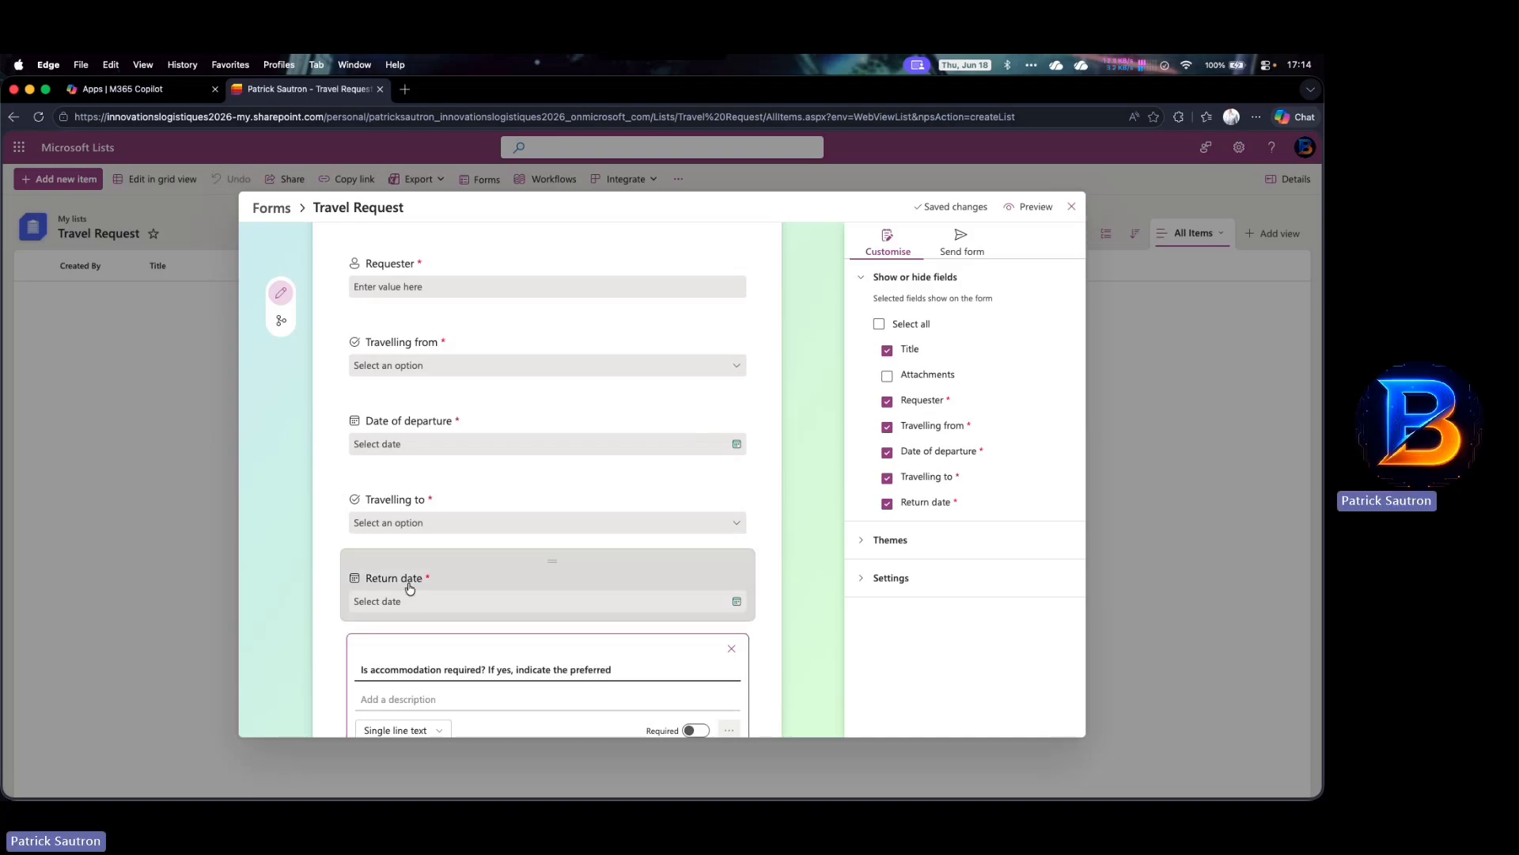
scroll(546, 570, down, 2)
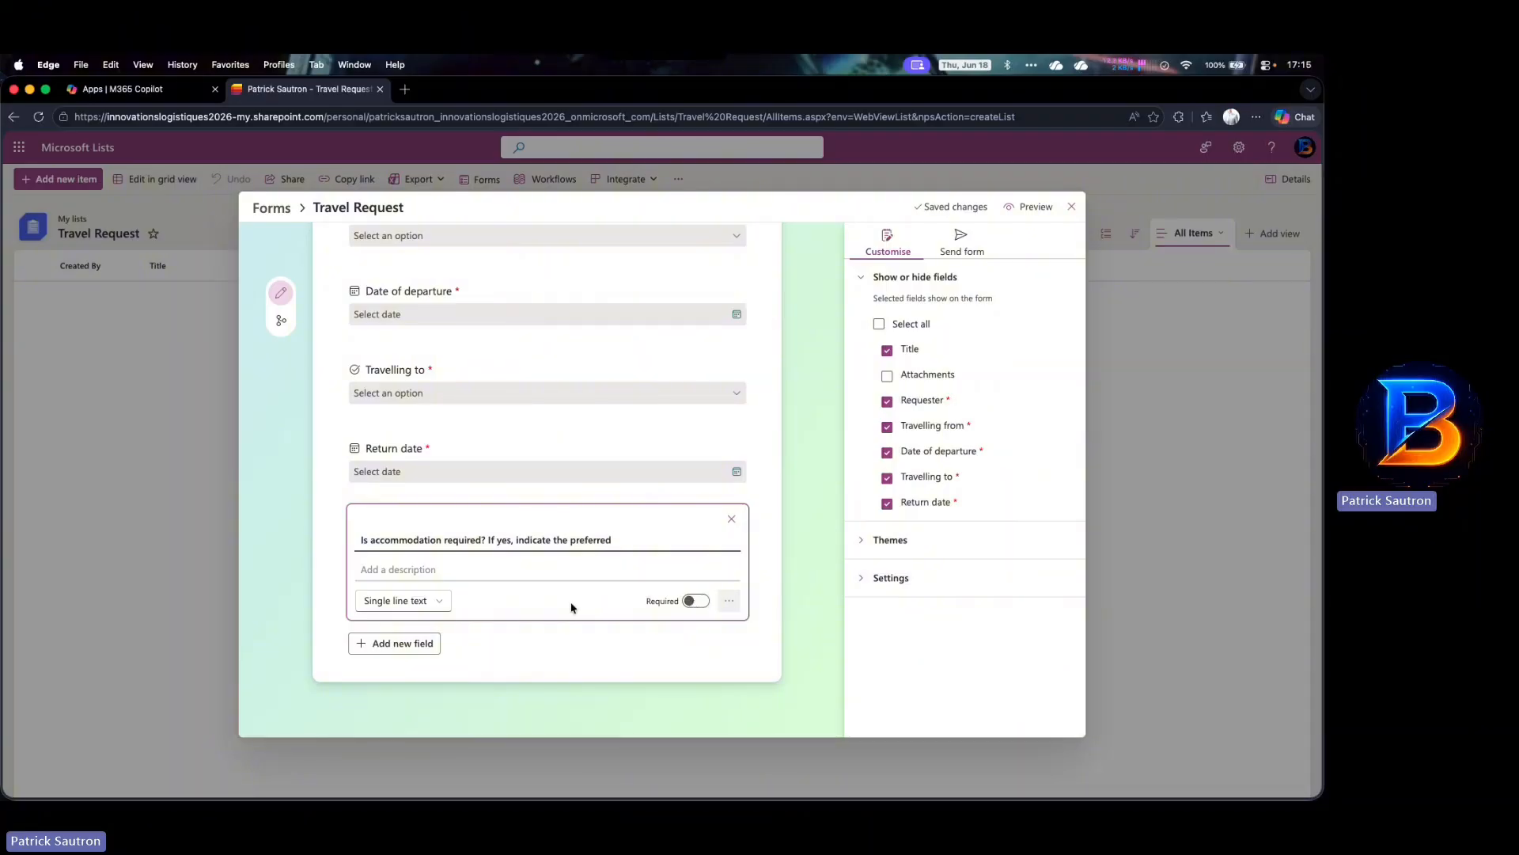
click(417, 644)
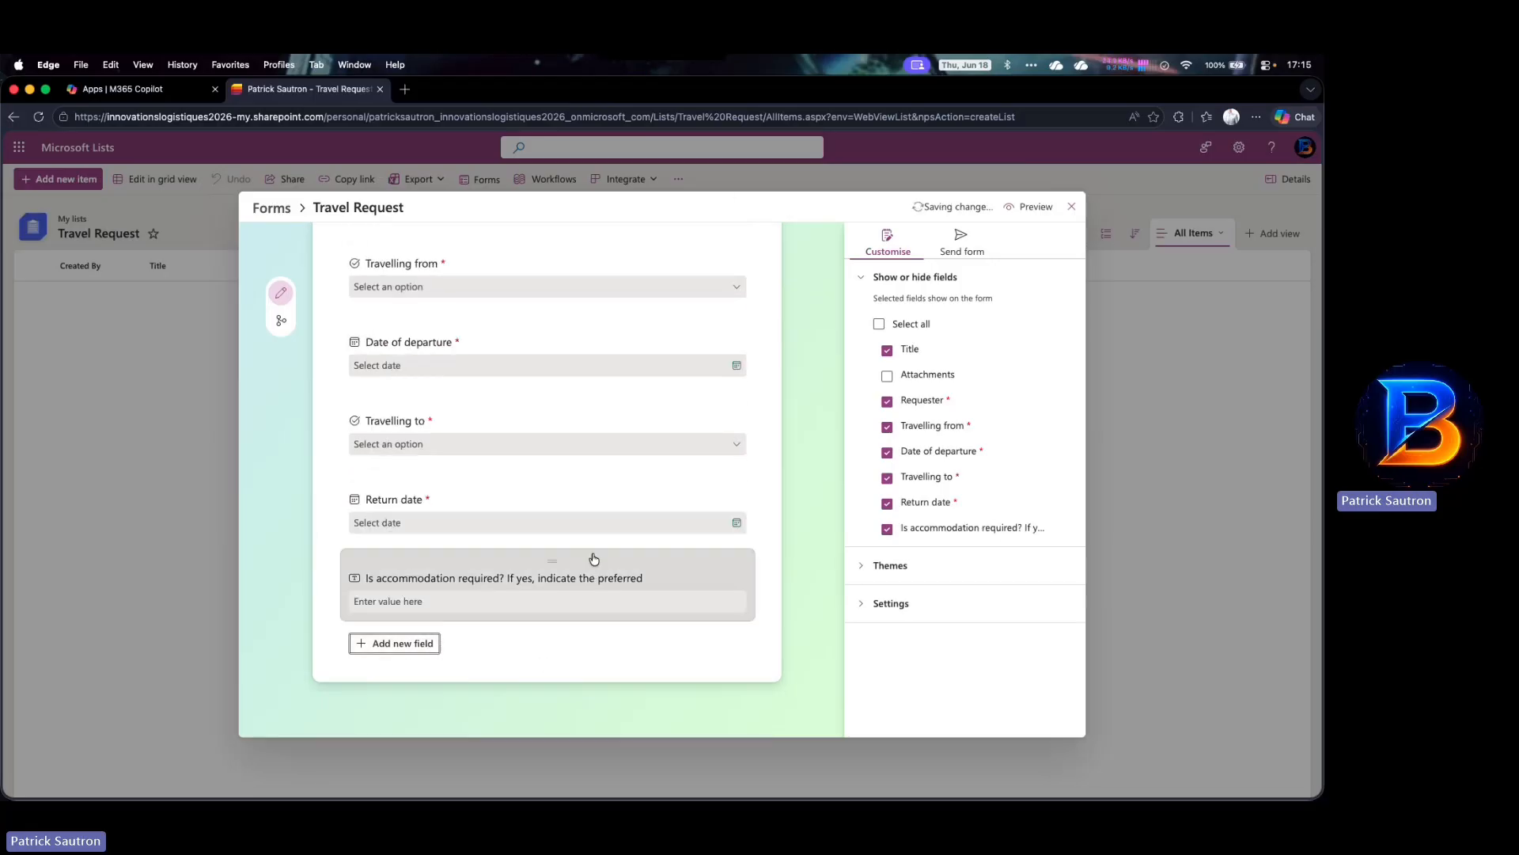
scroll(593, 559, up, 3)
scroll(594, 559, up, 2)
scroll(593, 559, down, 5)
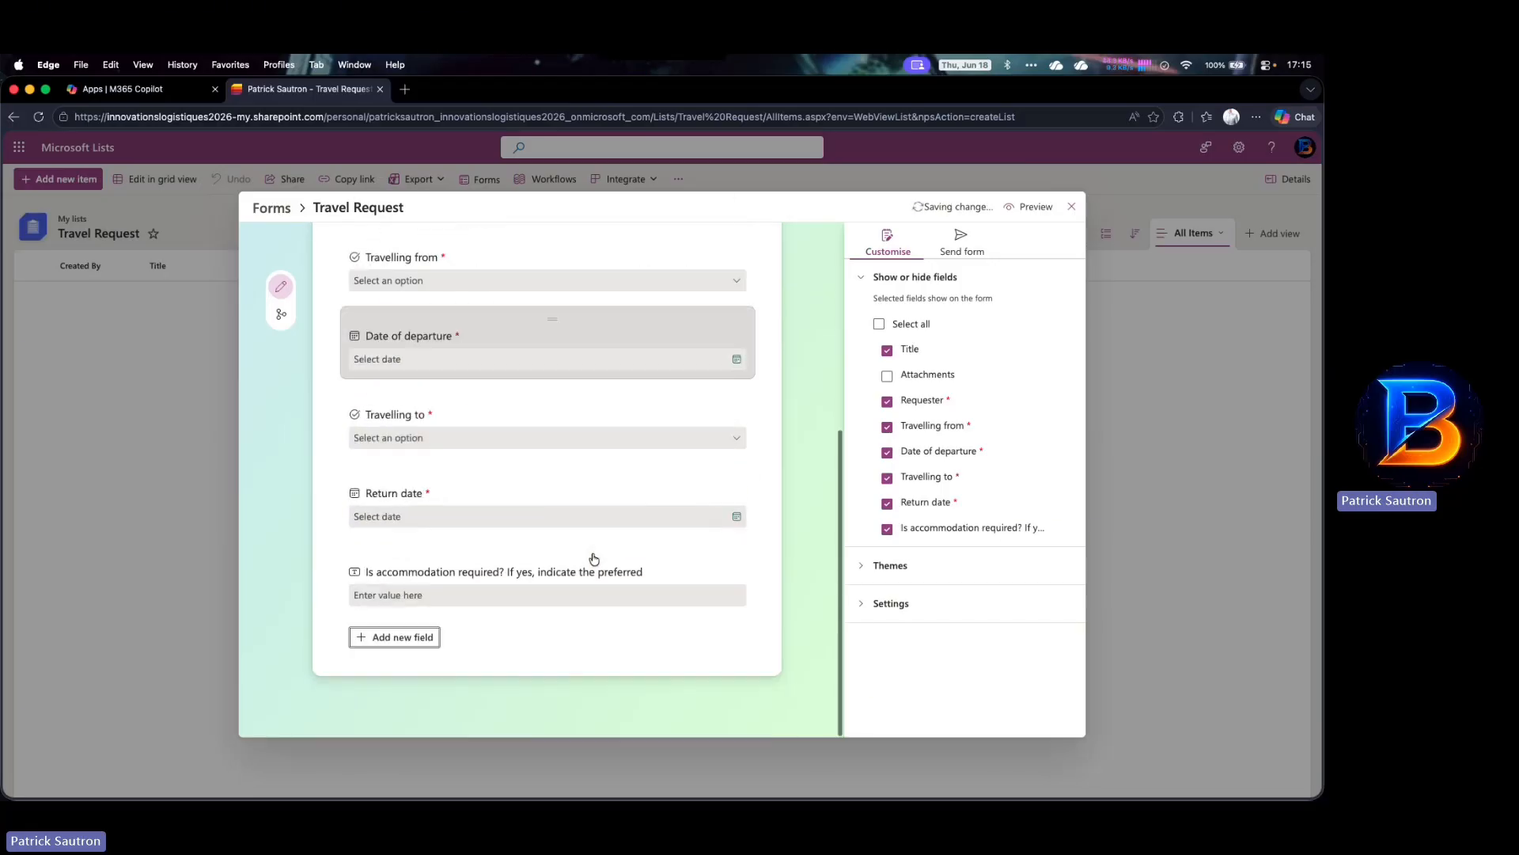
click(594, 559)
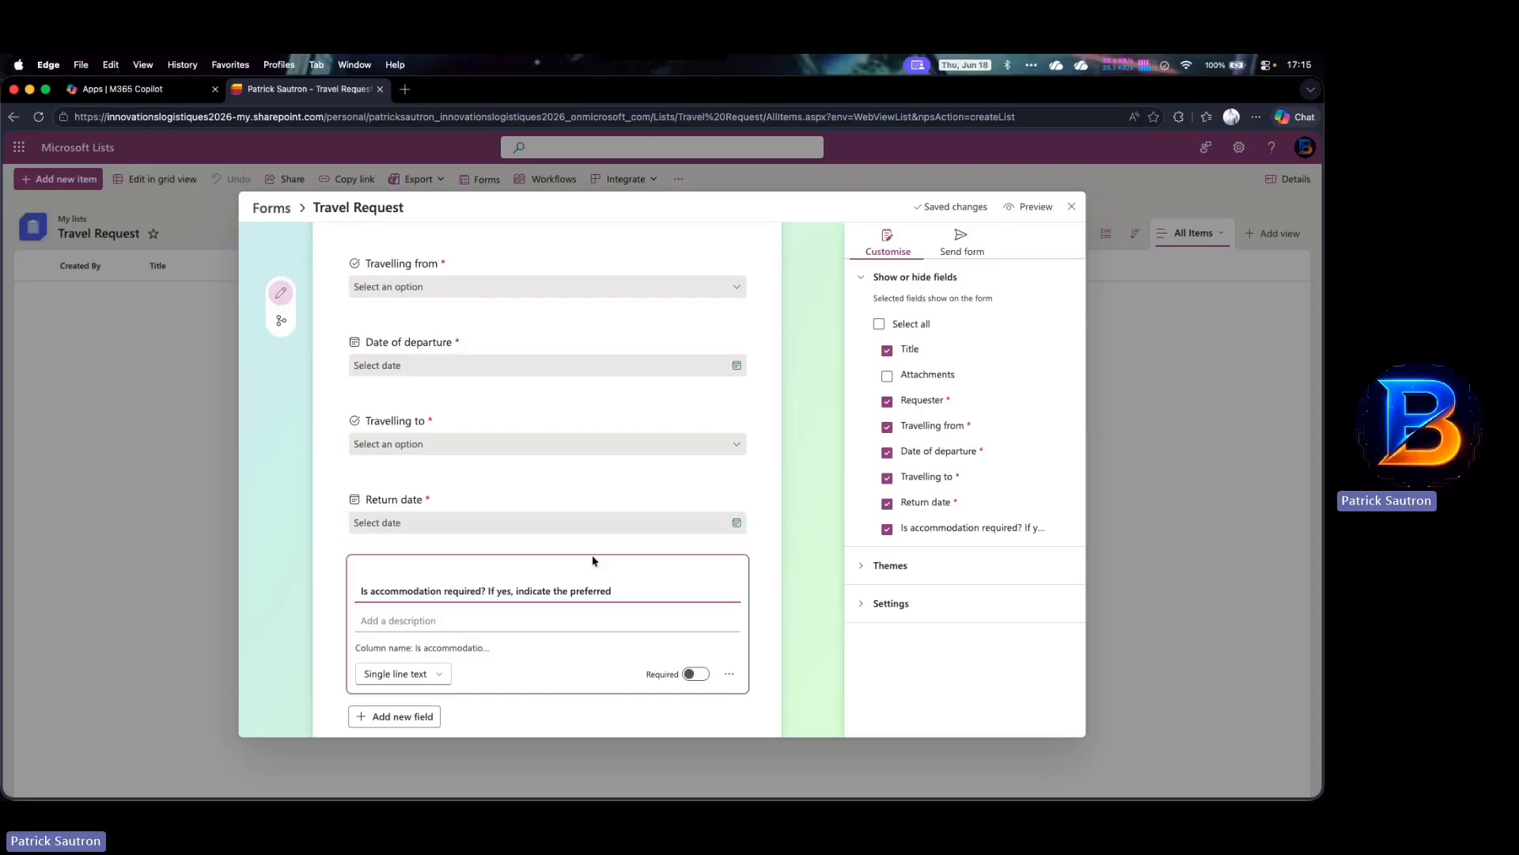
scroll(593, 560, down, 2)
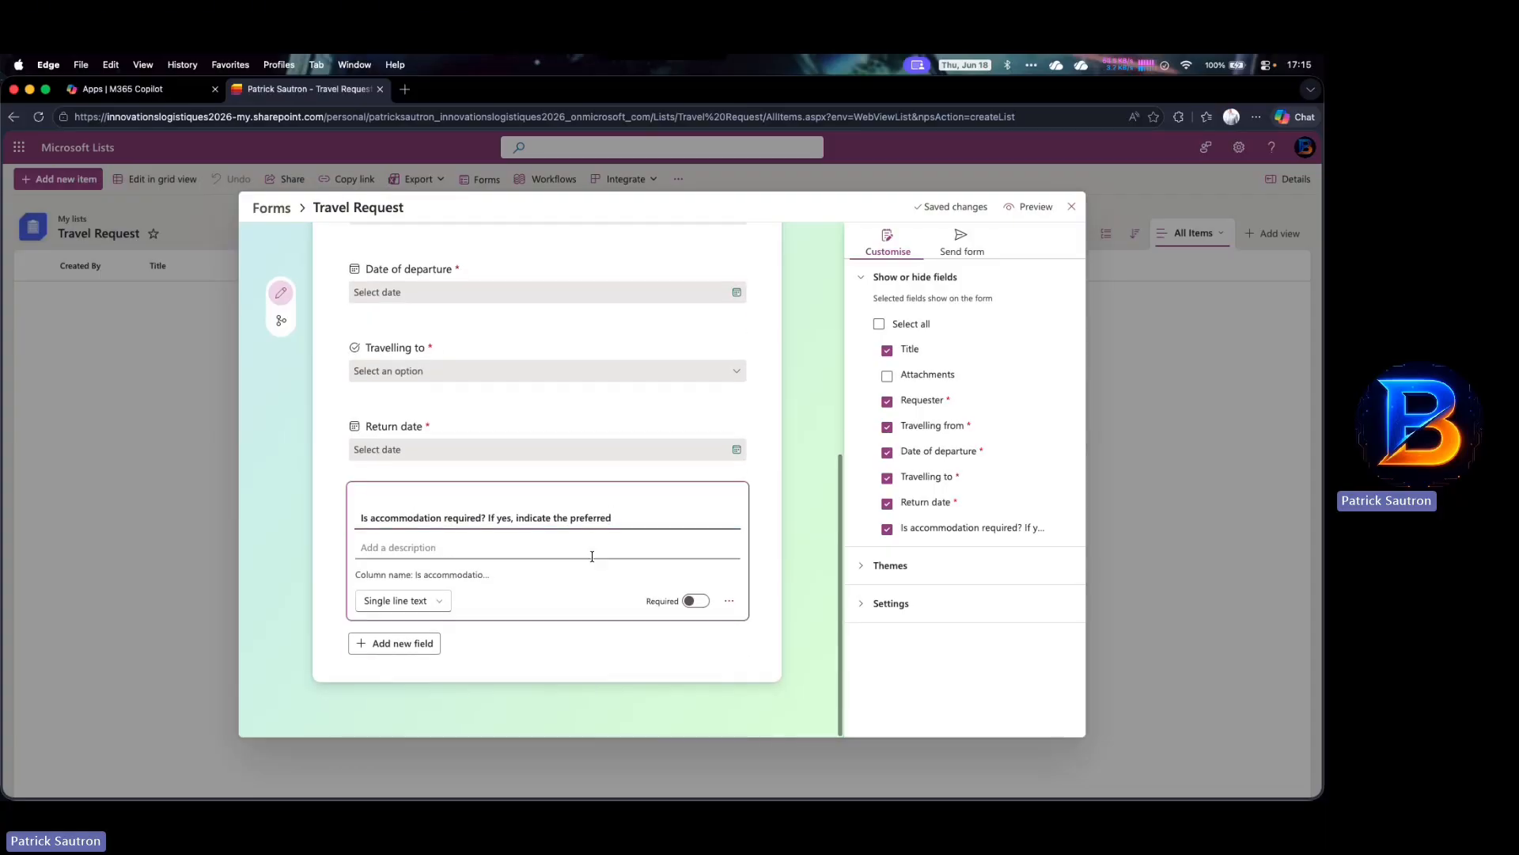
click(595, 642)
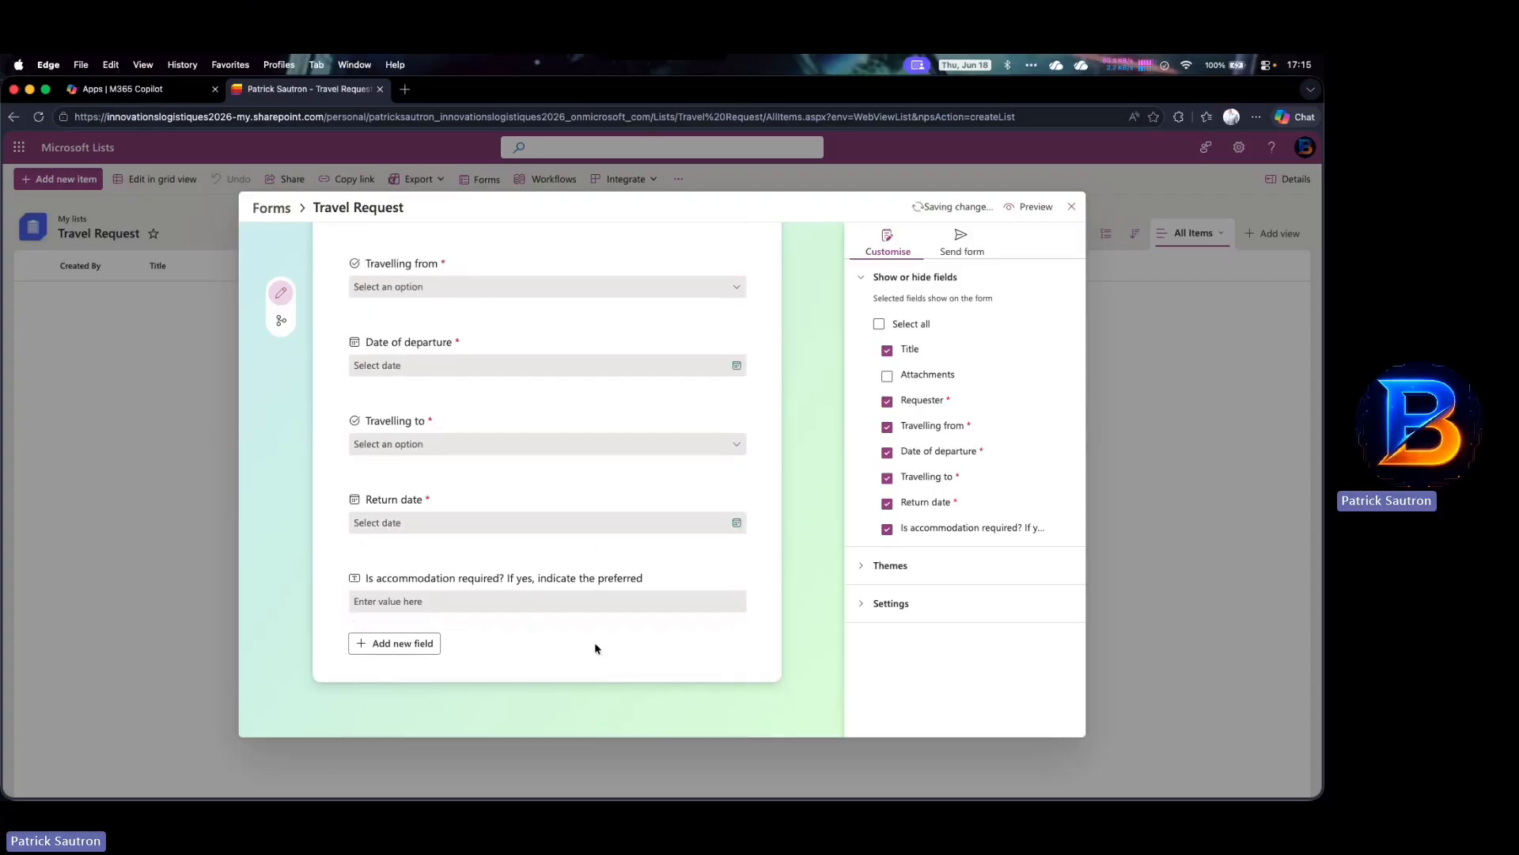
Hide the Title field from the Travel Request form
click(887, 350)
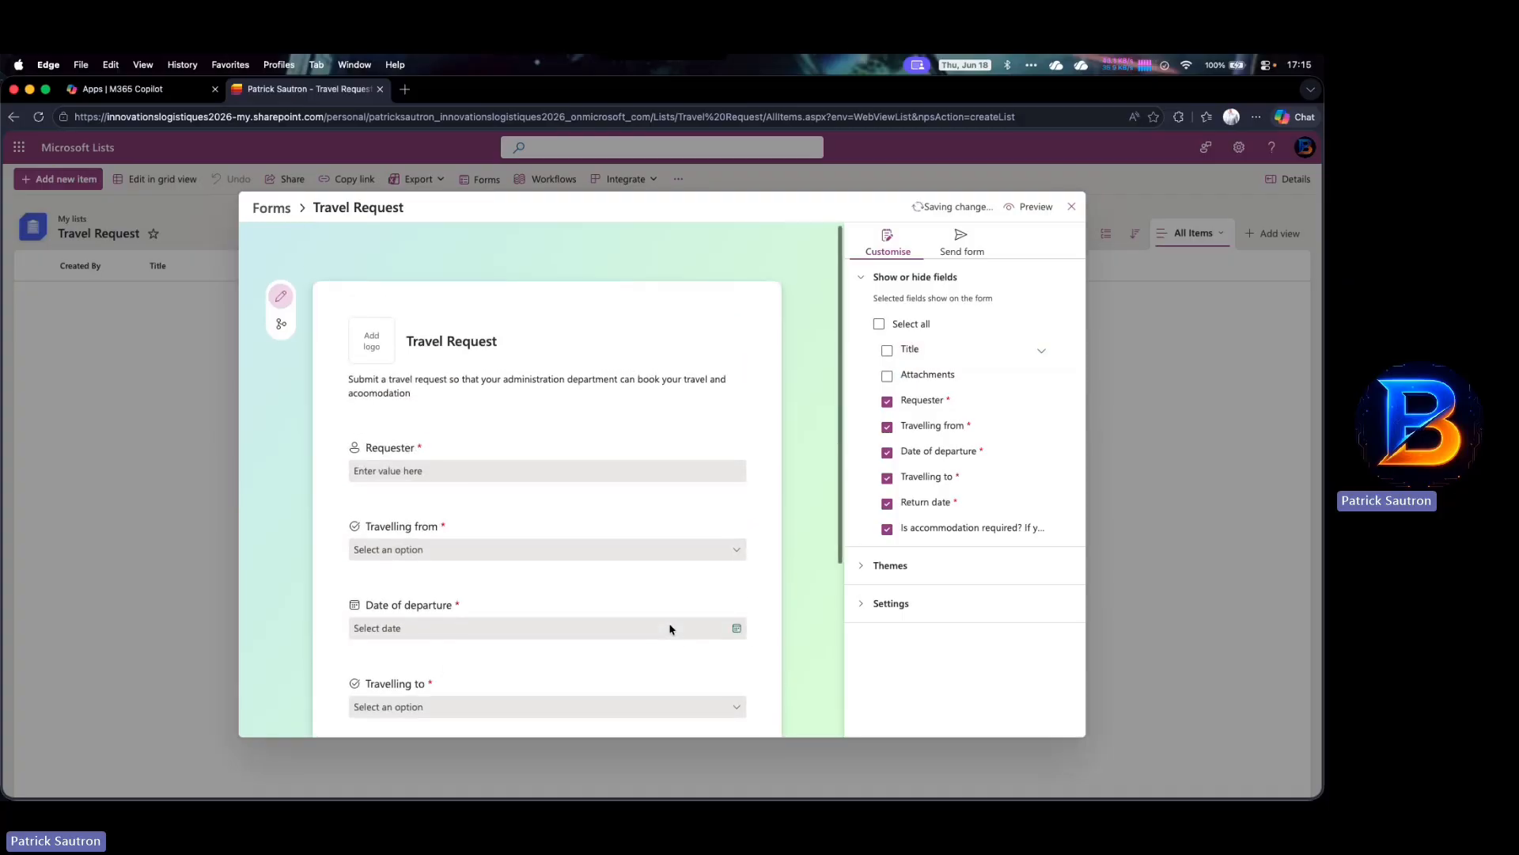
scroll(644, 372, down, 5)
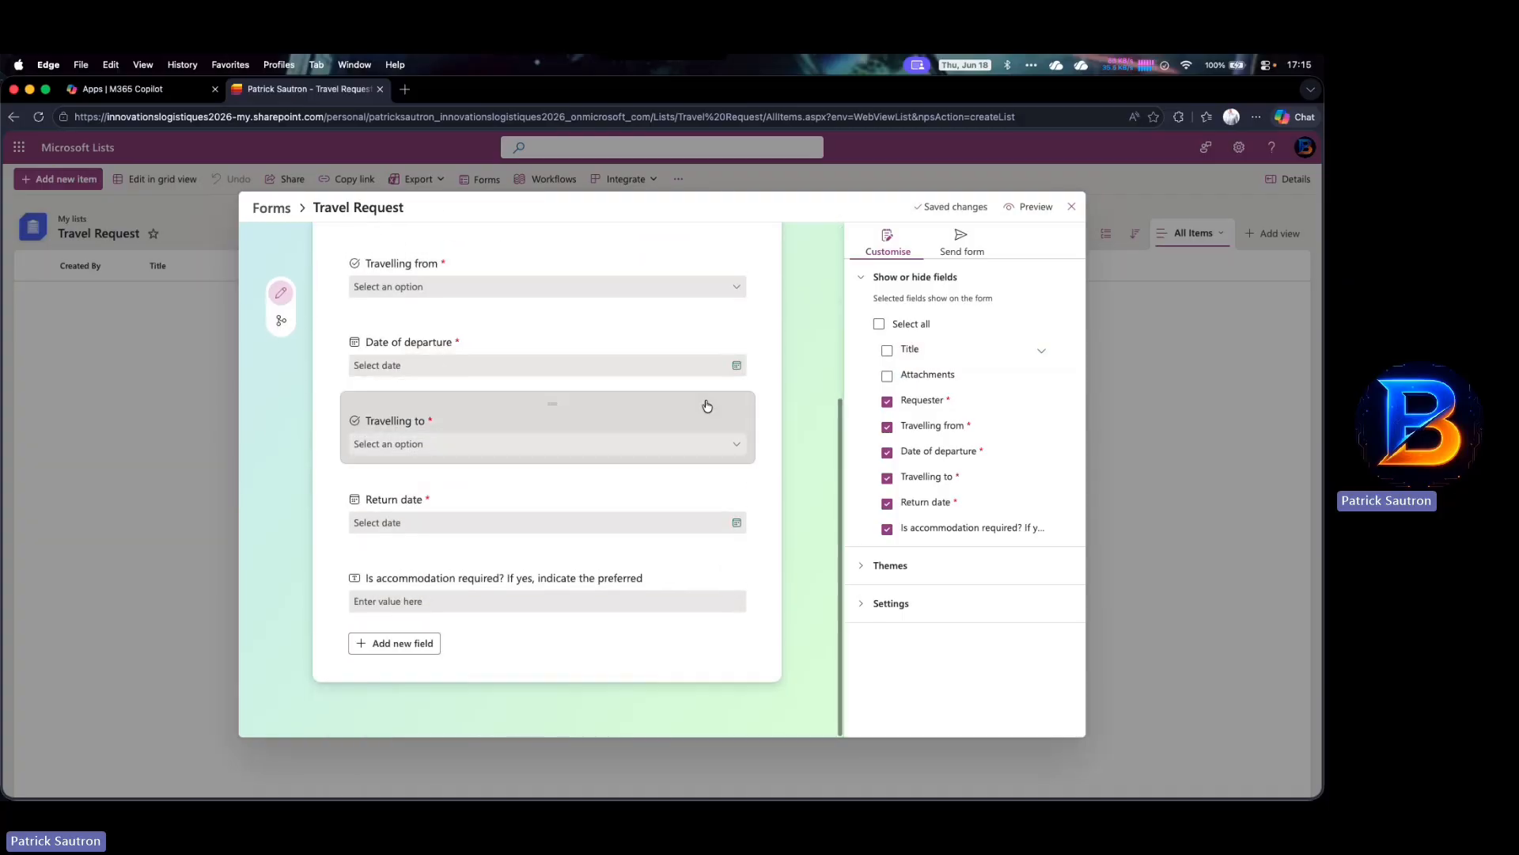
Preview the Travel Request form, enter the requester's name and choose Paris as the "Travelling from" city
click(1027, 212)
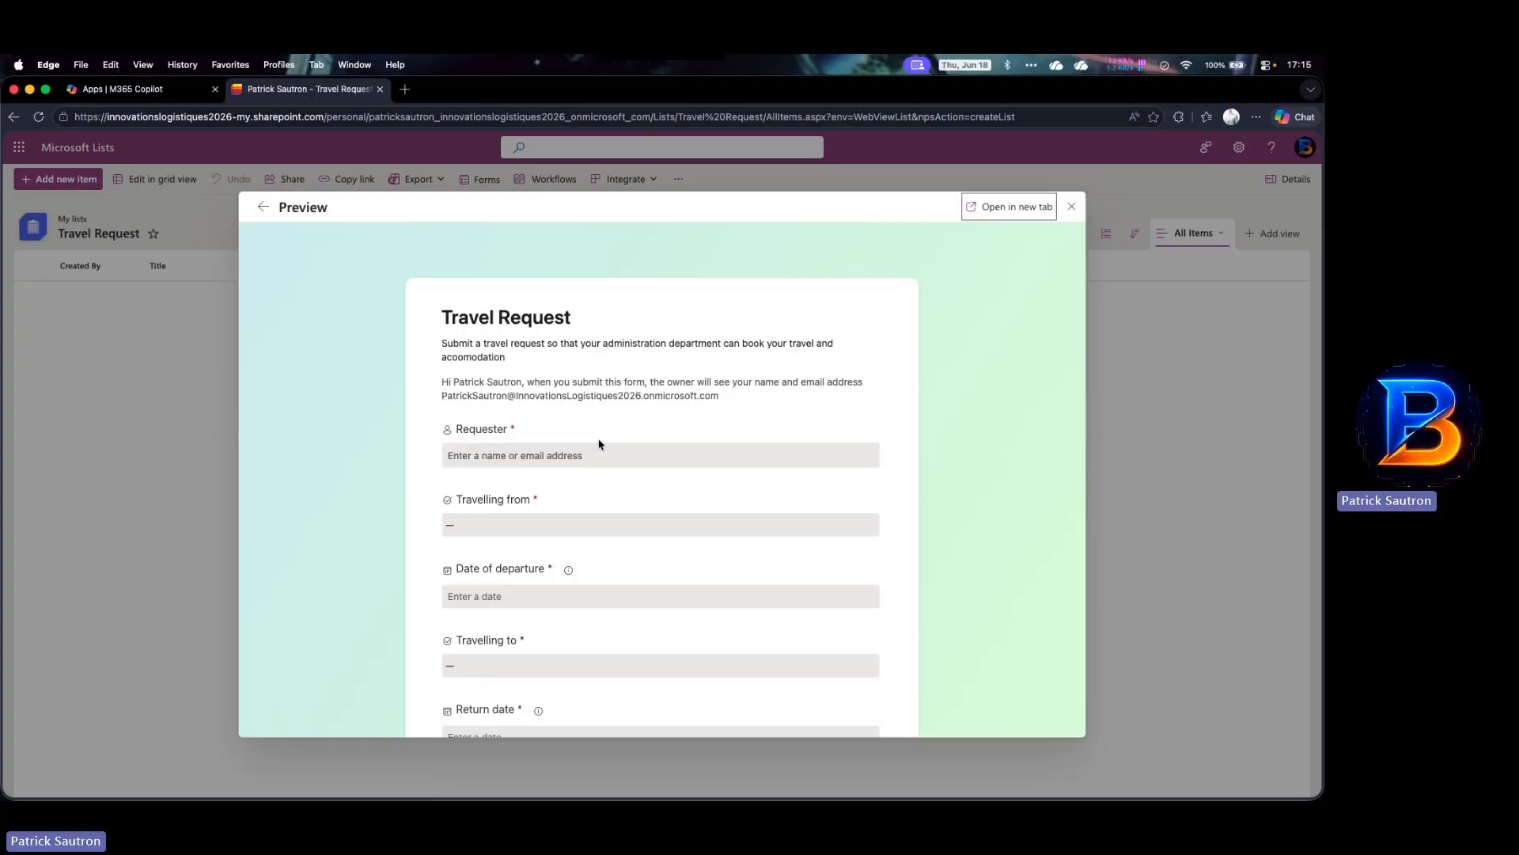
click(561, 451)
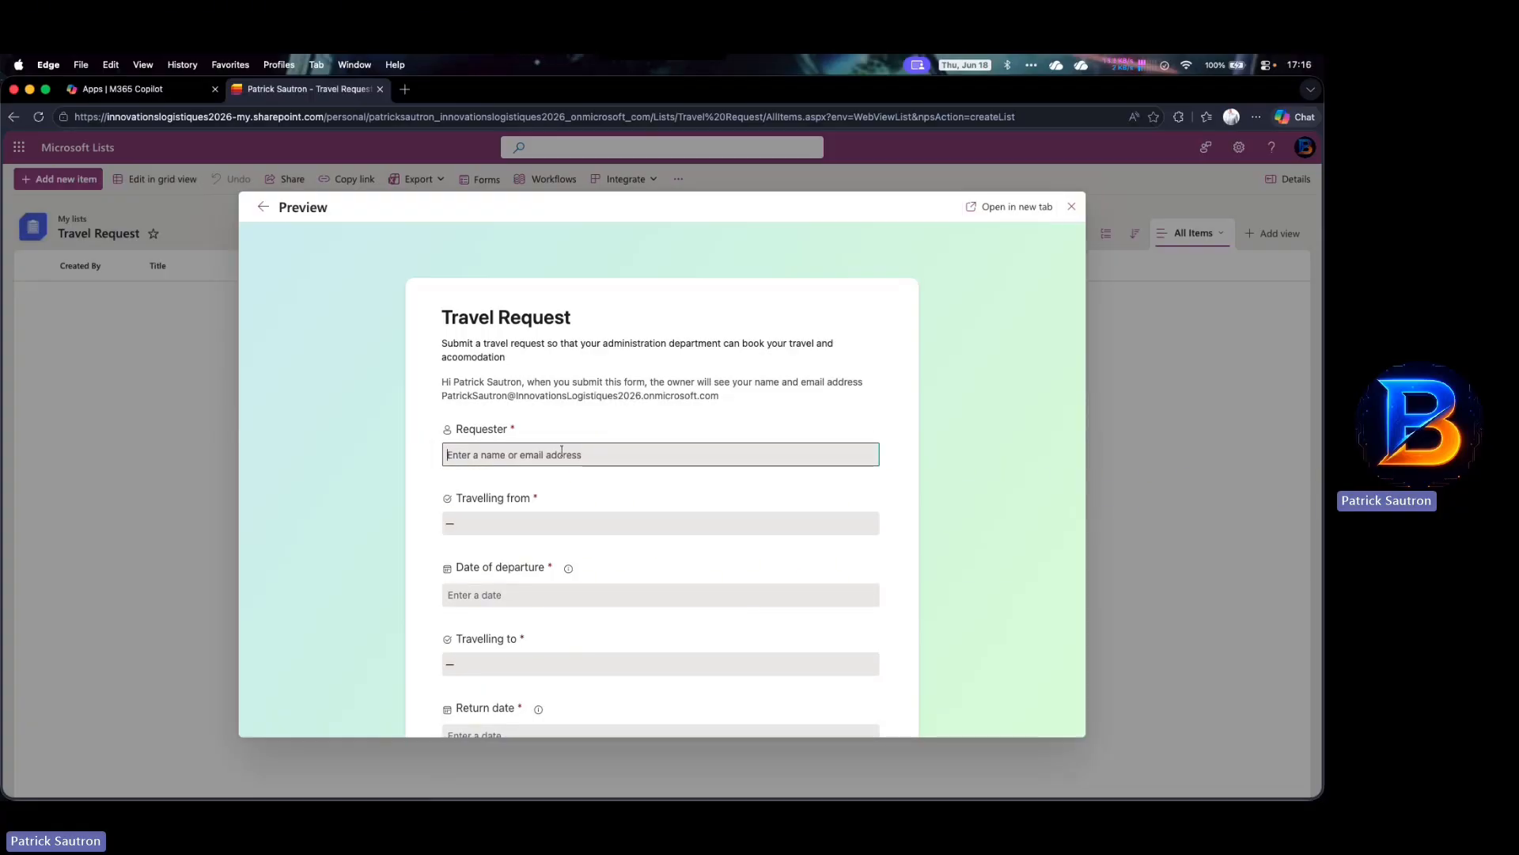
text(Patrick)
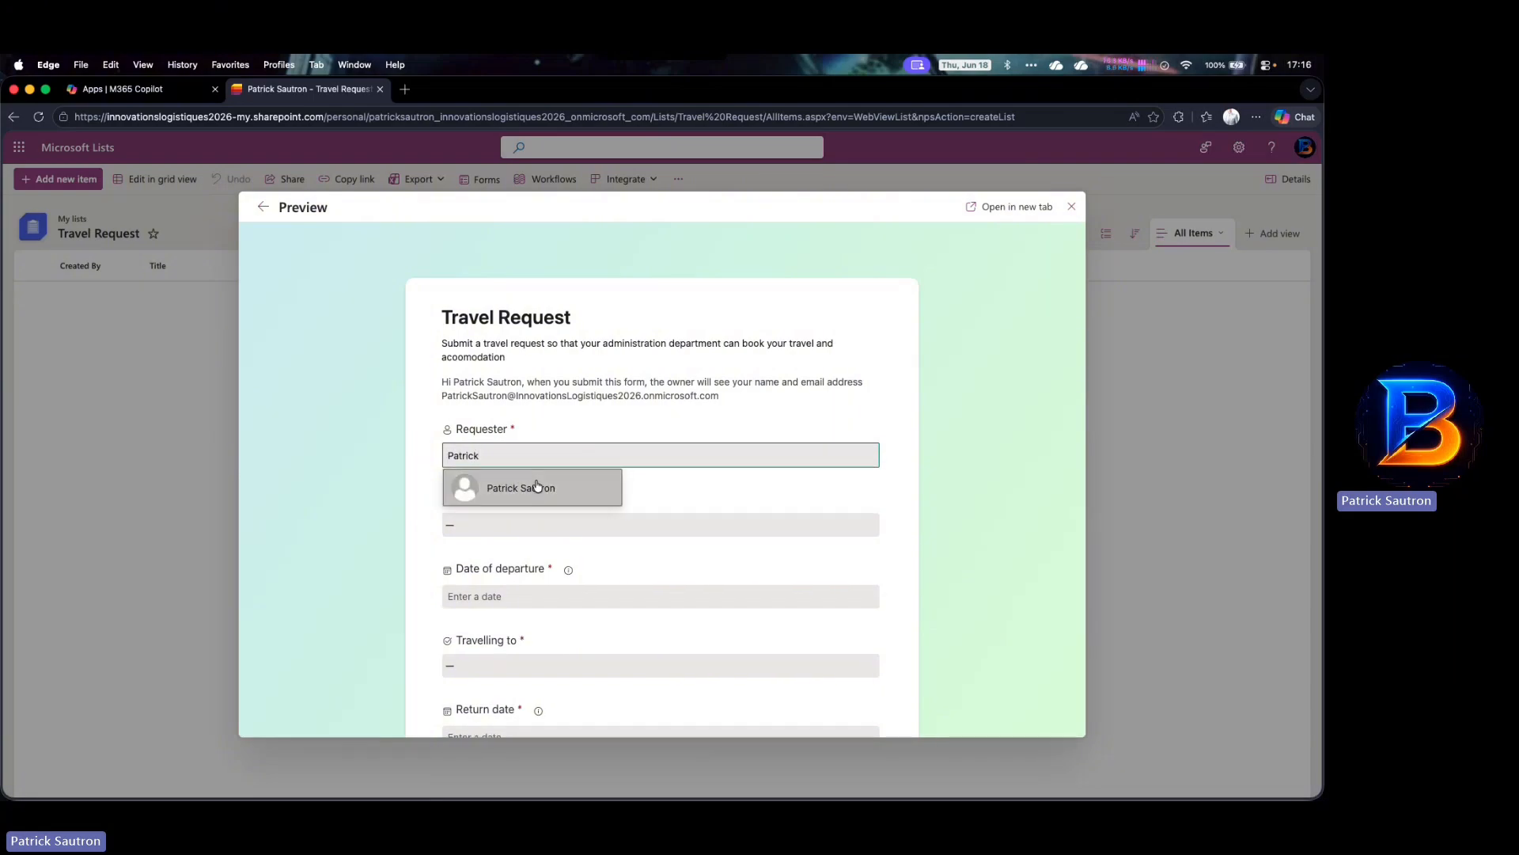
click(537, 486)
click(553, 523)
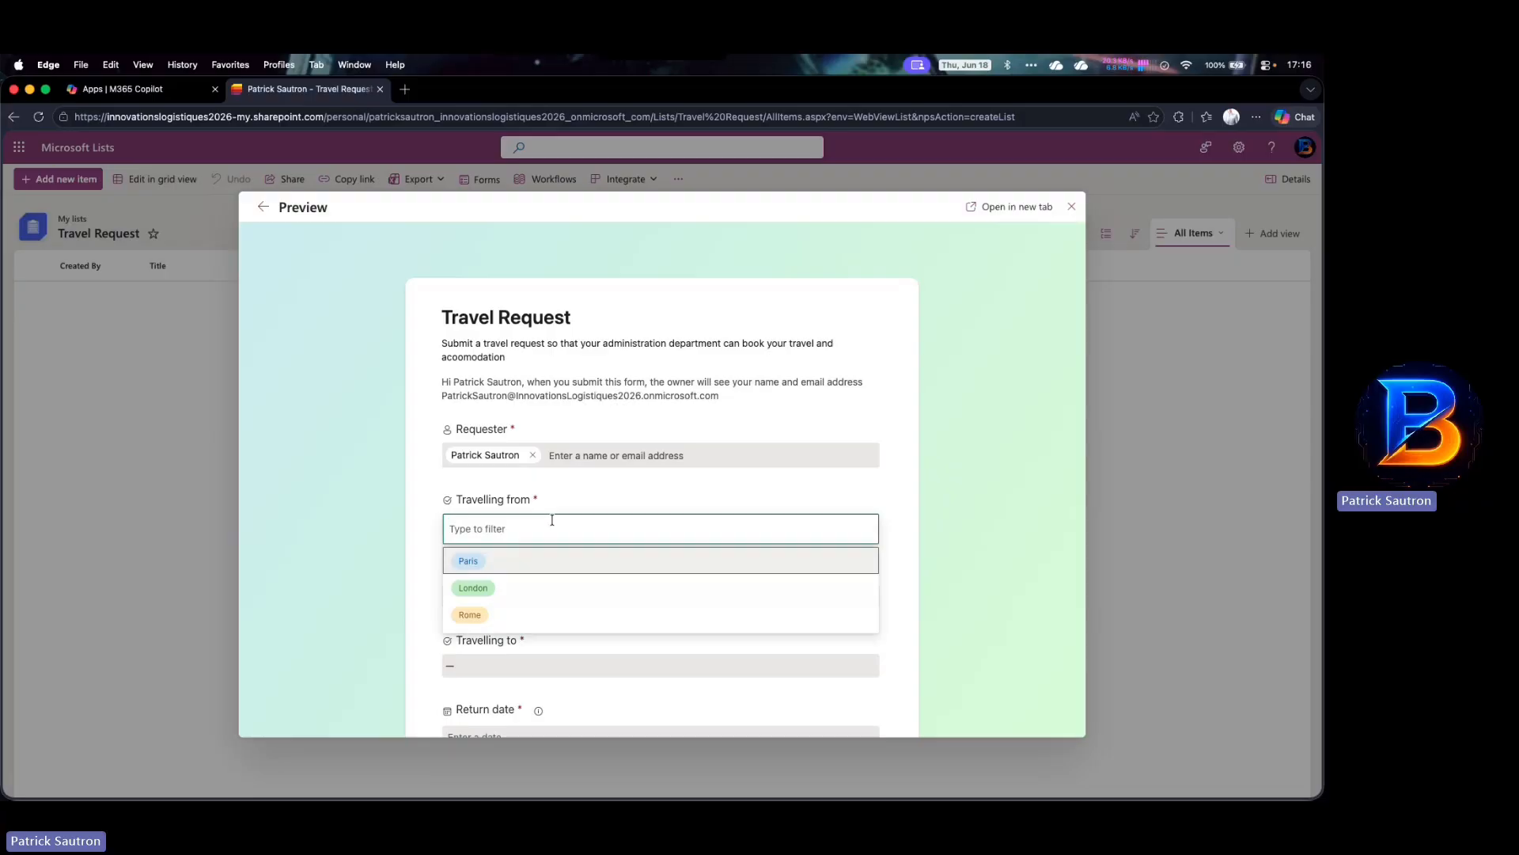
click(489, 562)
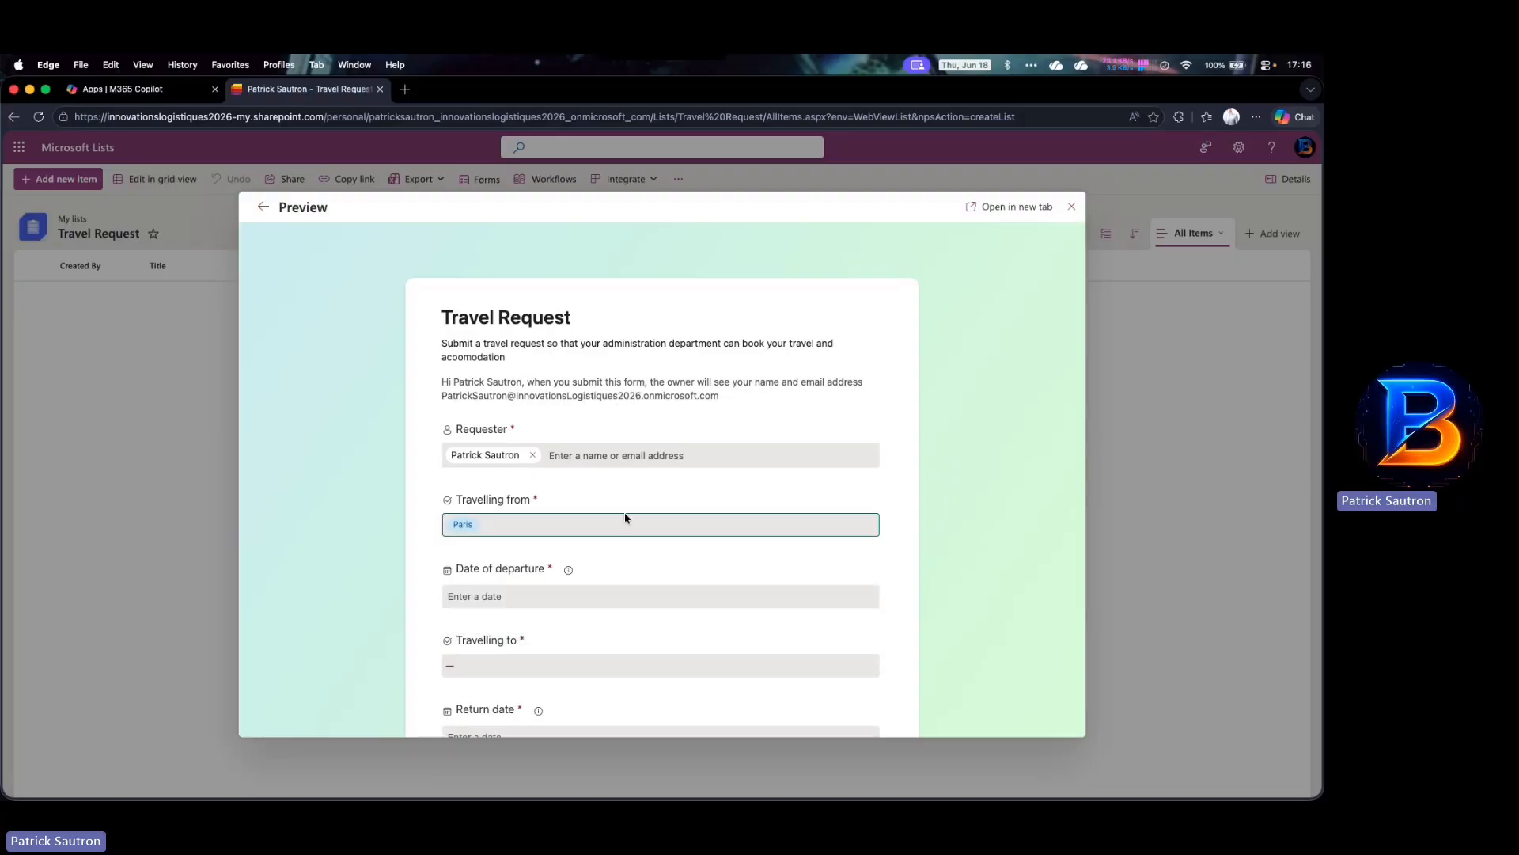
Set the Date of departure to 6/19/2026 09:00 AM in the form preview
scroll(625, 516, down, 3)
click(546, 429)
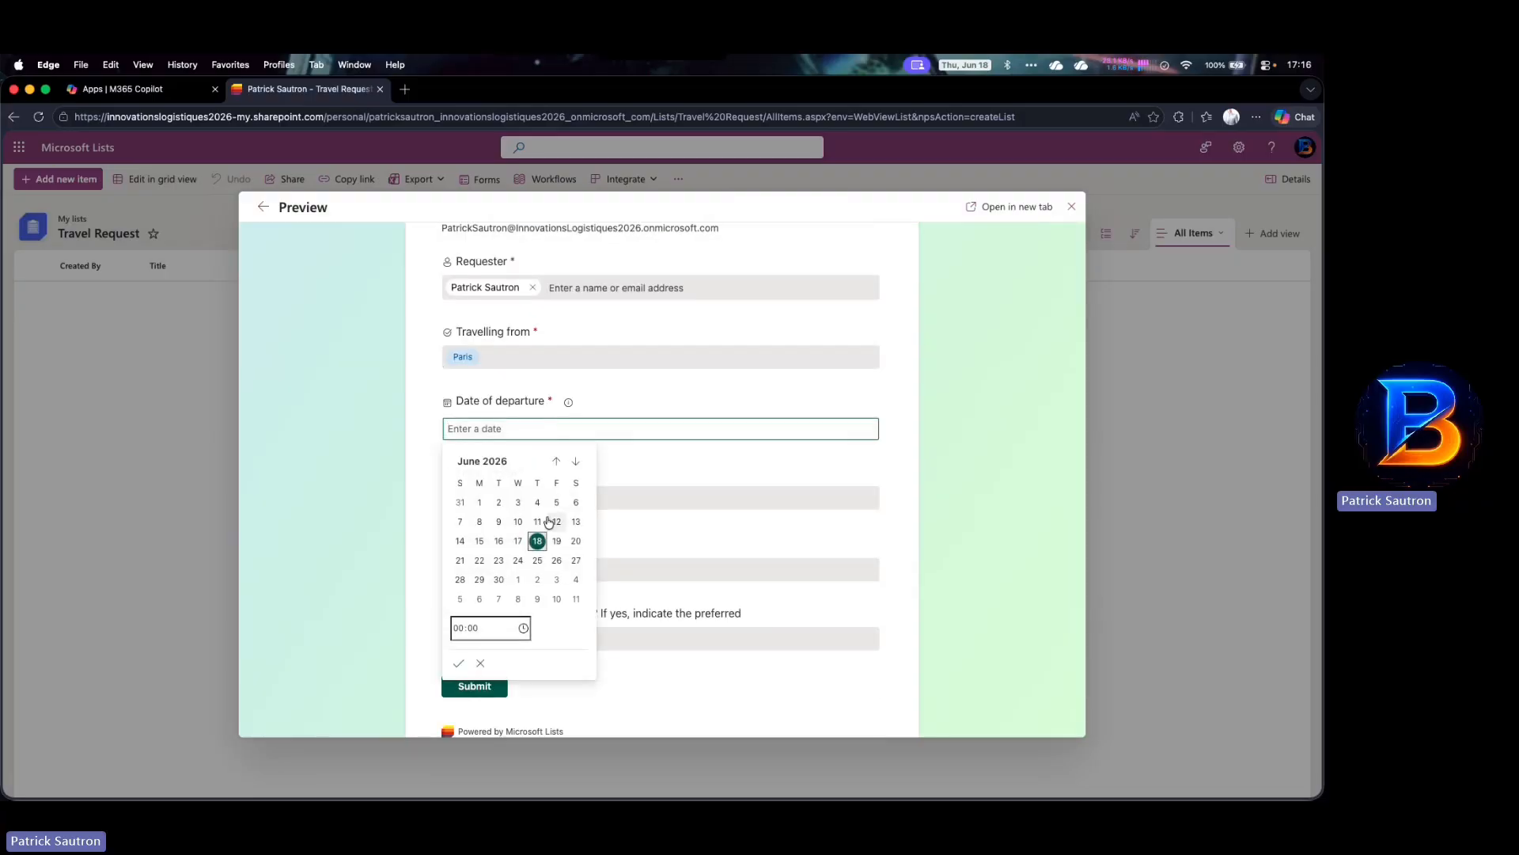
click(557, 540)
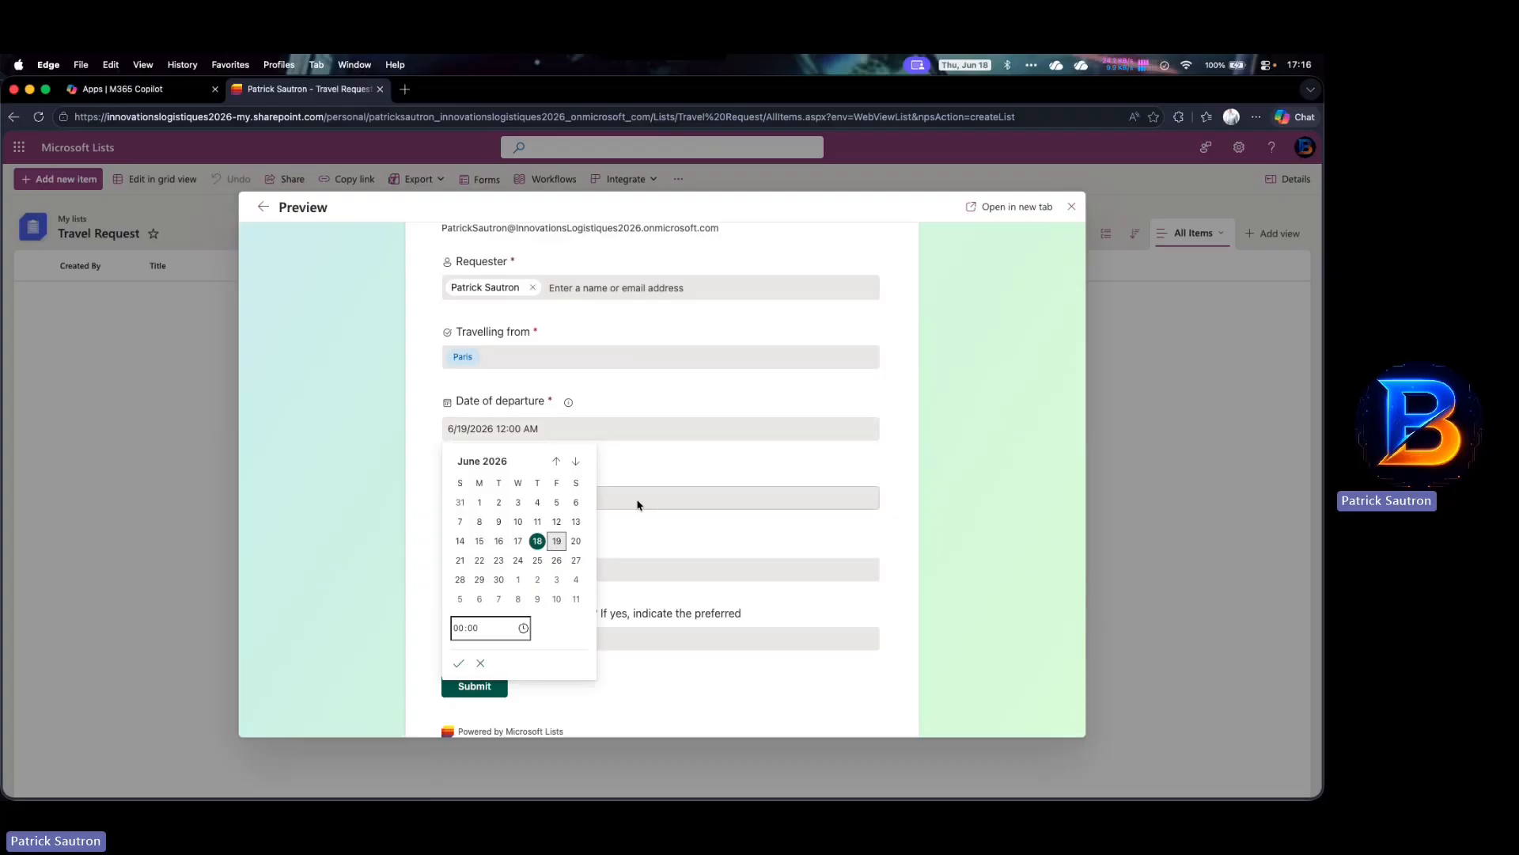
click(500, 630)
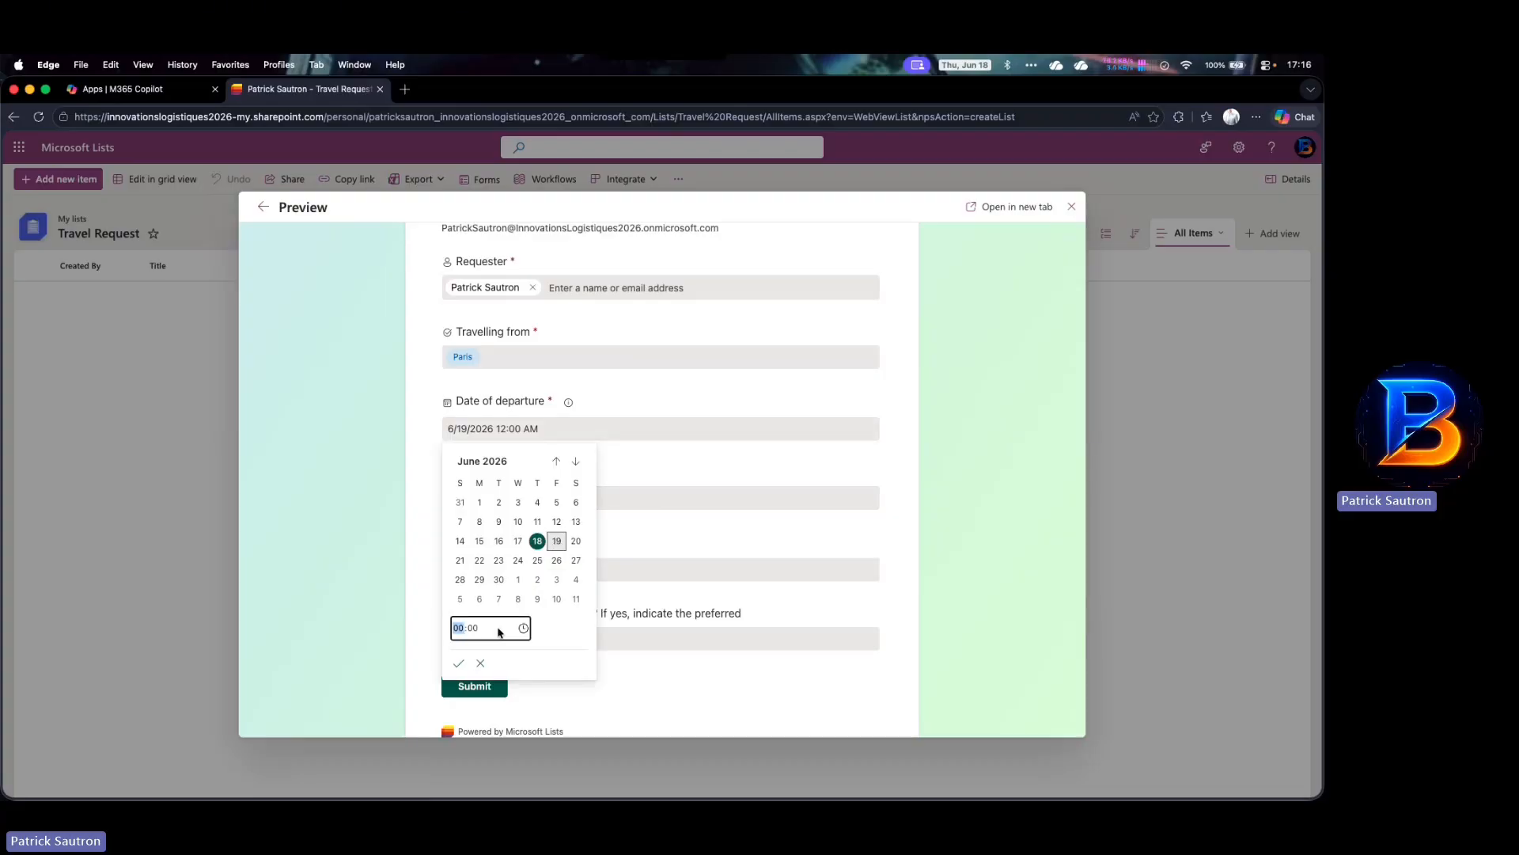
text(9)
click(459, 663)
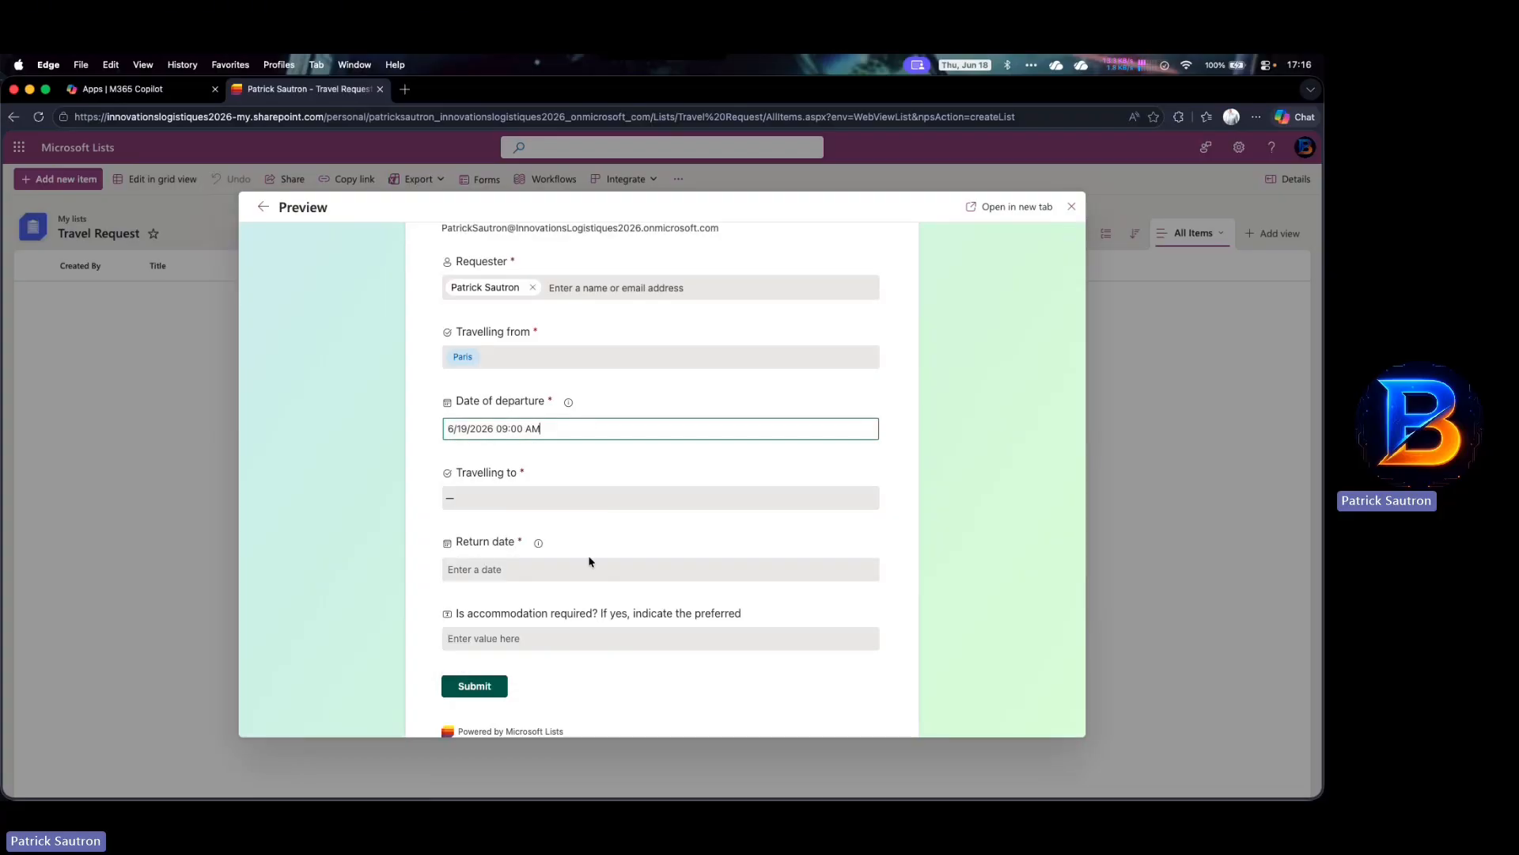
Choose Madrid as the "Travelling to" city and set the Return date to 6/22/2026 09:00 AM
click(547, 501)
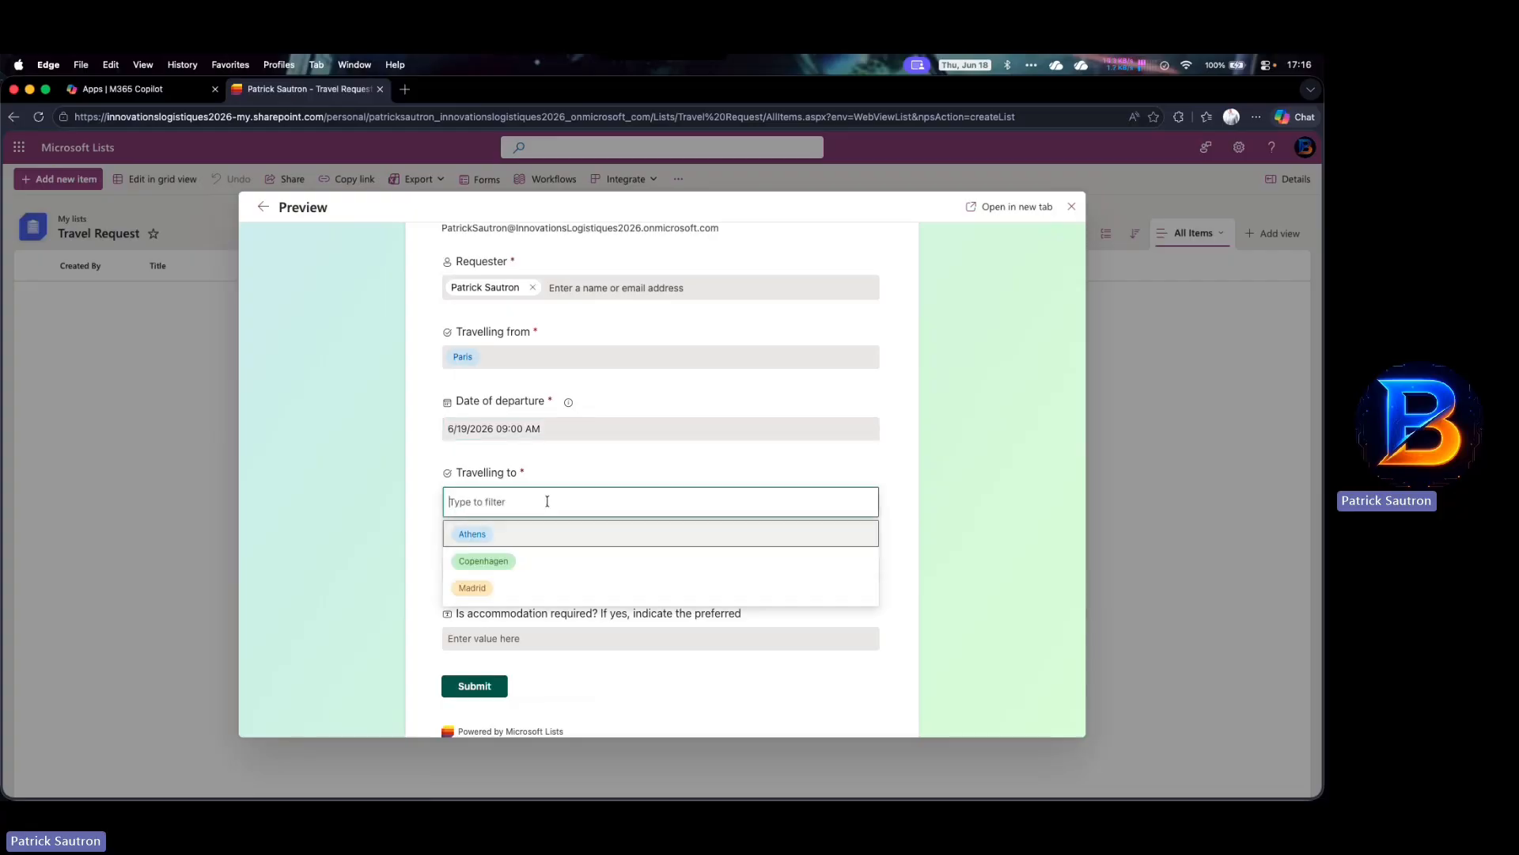
click(502, 588)
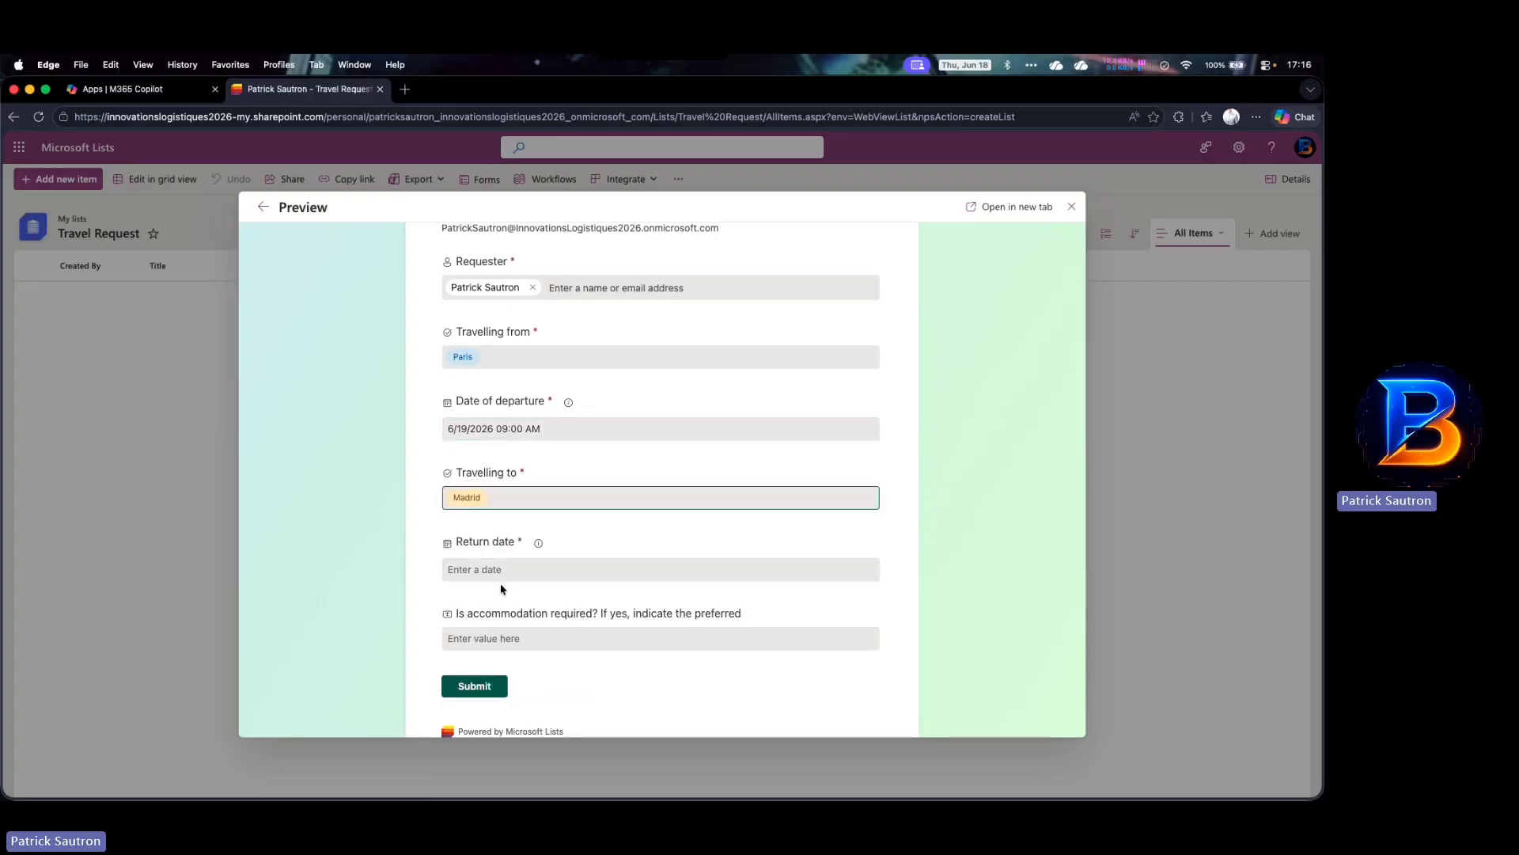
click(540, 569)
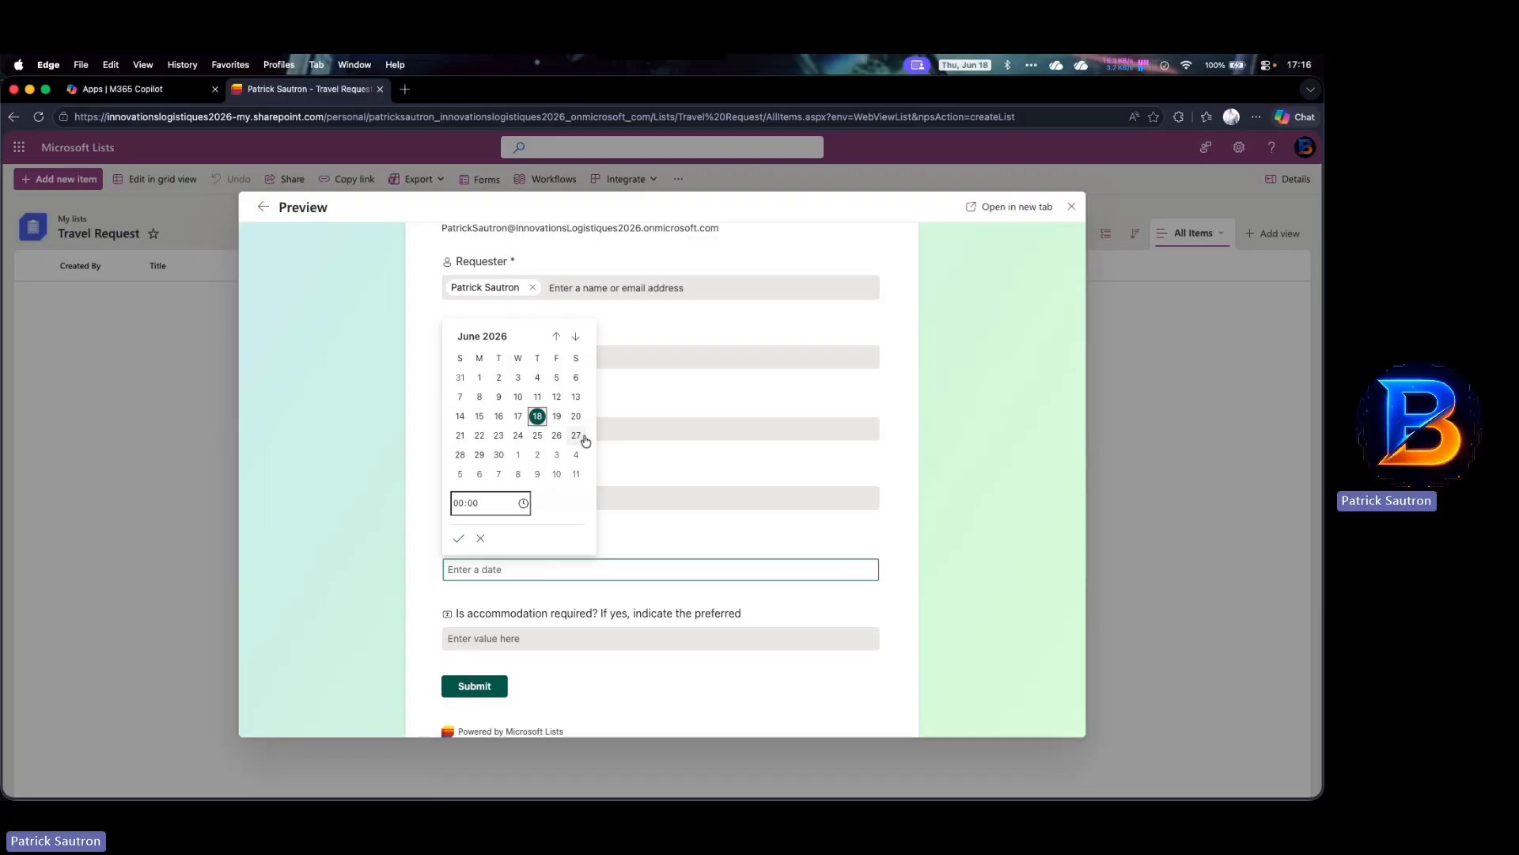
click(479, 437)
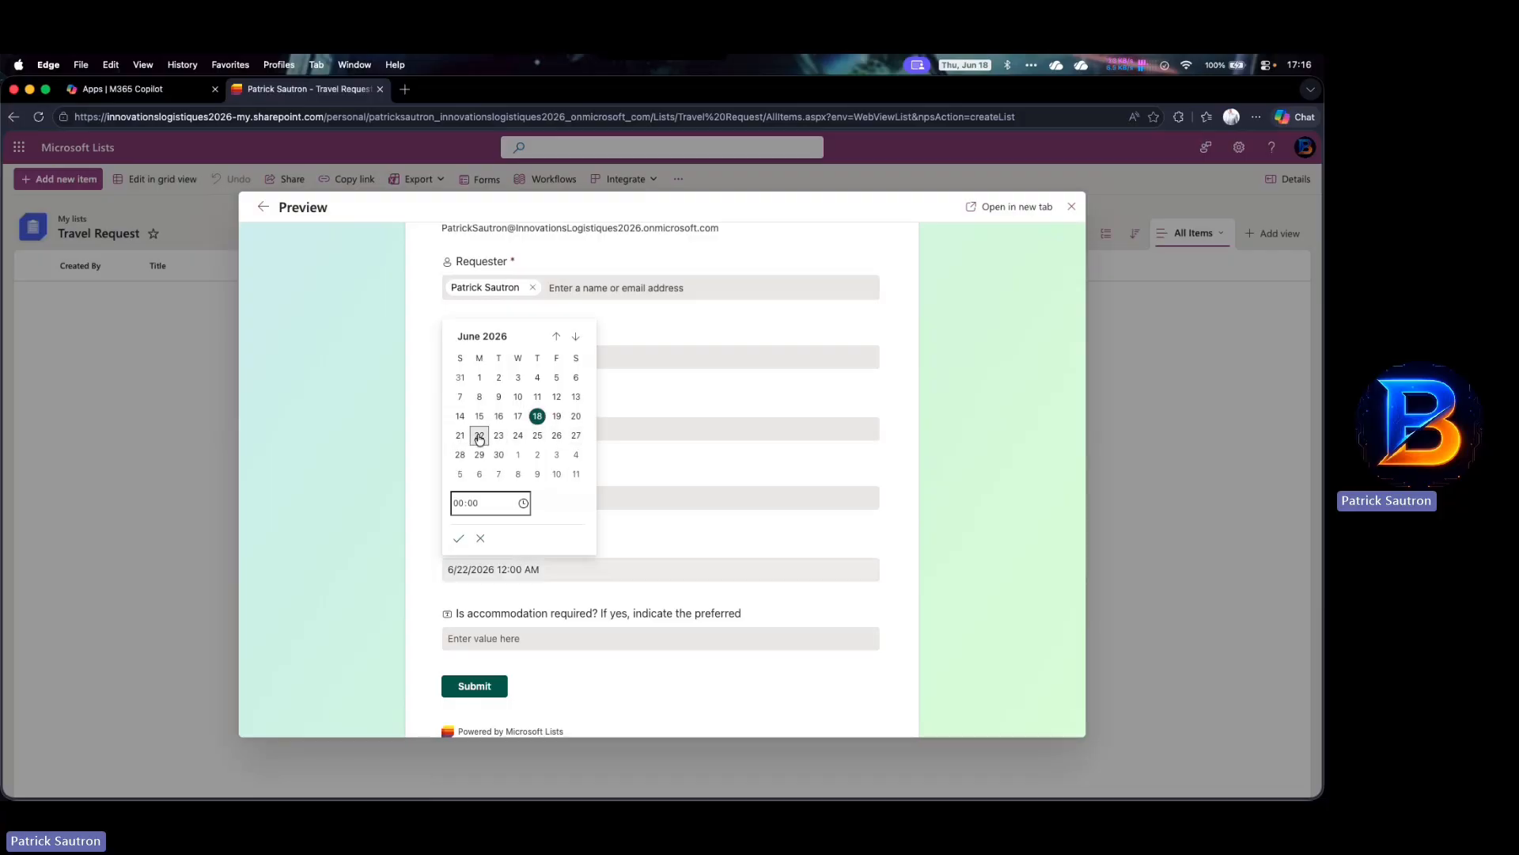
click(459, 507)
text(09)
click(458, 538)
Enter "Hotel Madrid" as the preferred accommodation, submit the test response and close the preview
scroll(653, 566, down, 3)
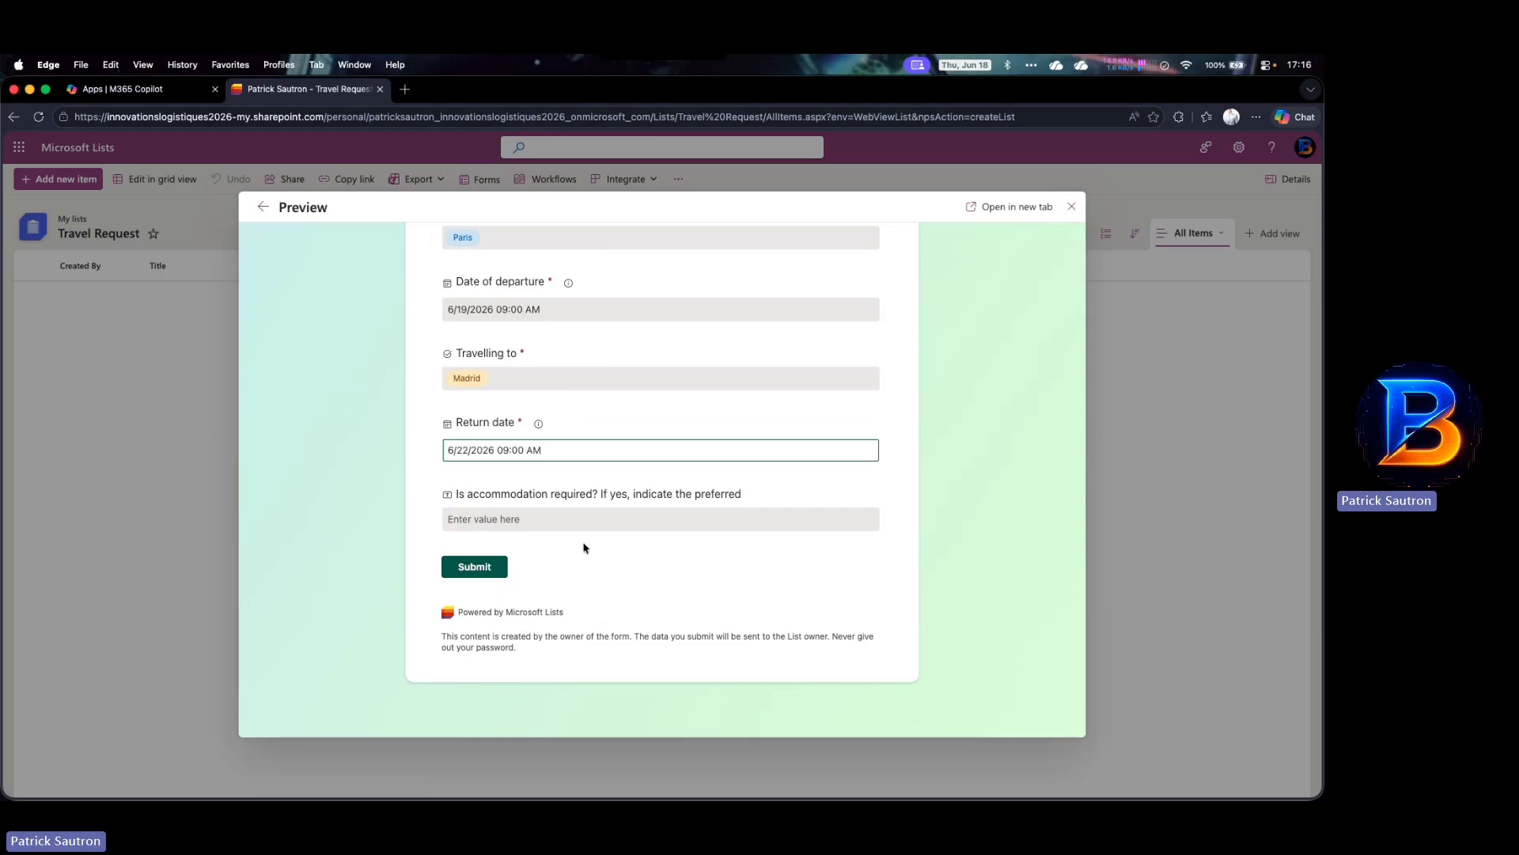
click(556, 519)
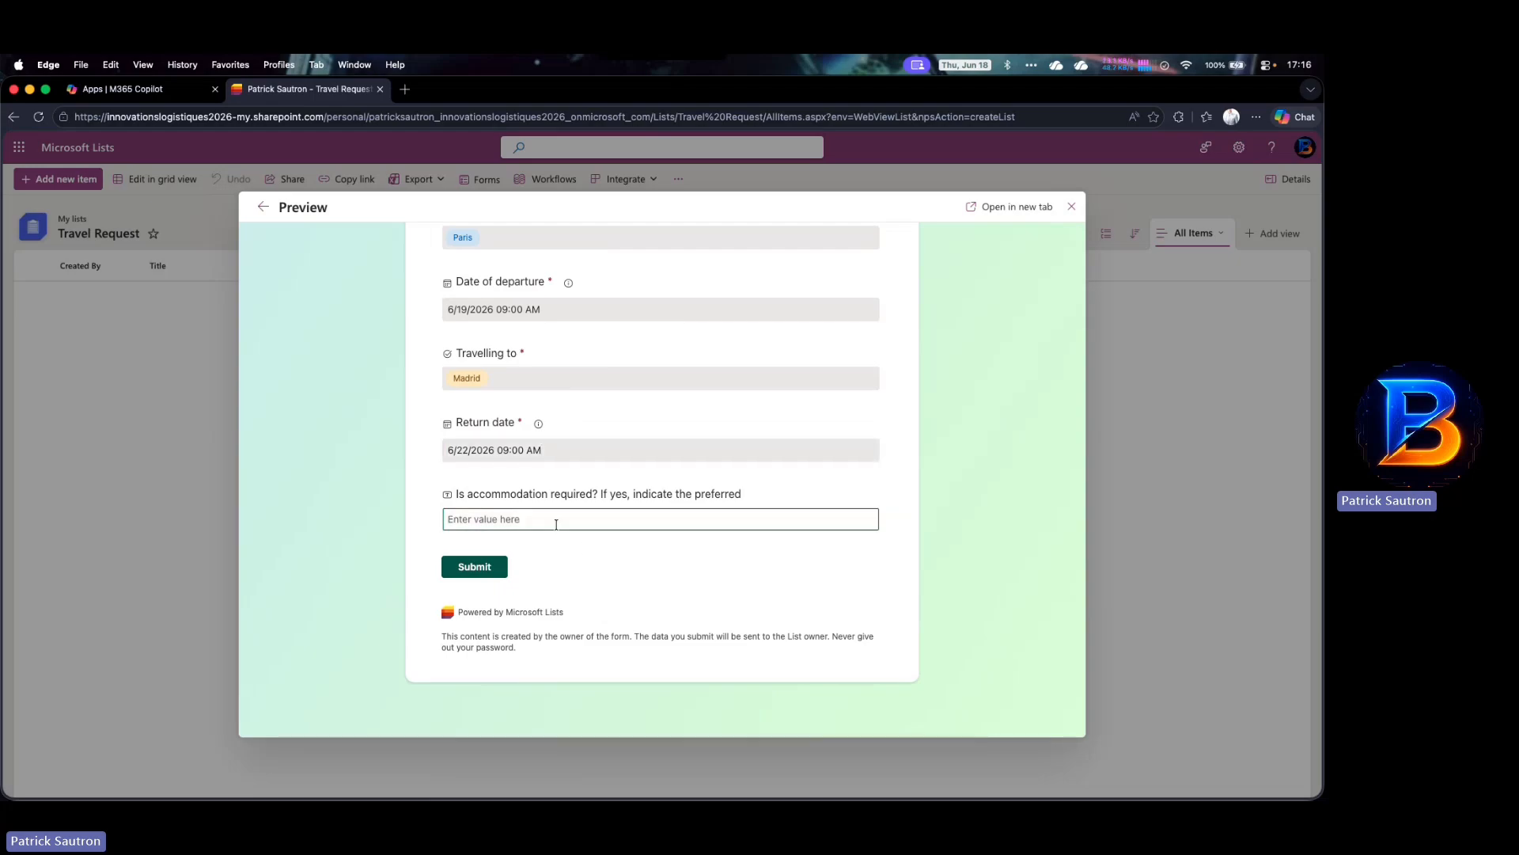
text(Hite)
key(BackSpace)
key(BackSpace)
key(BackSpace)
text(otel Madrid)
click(474, 567)
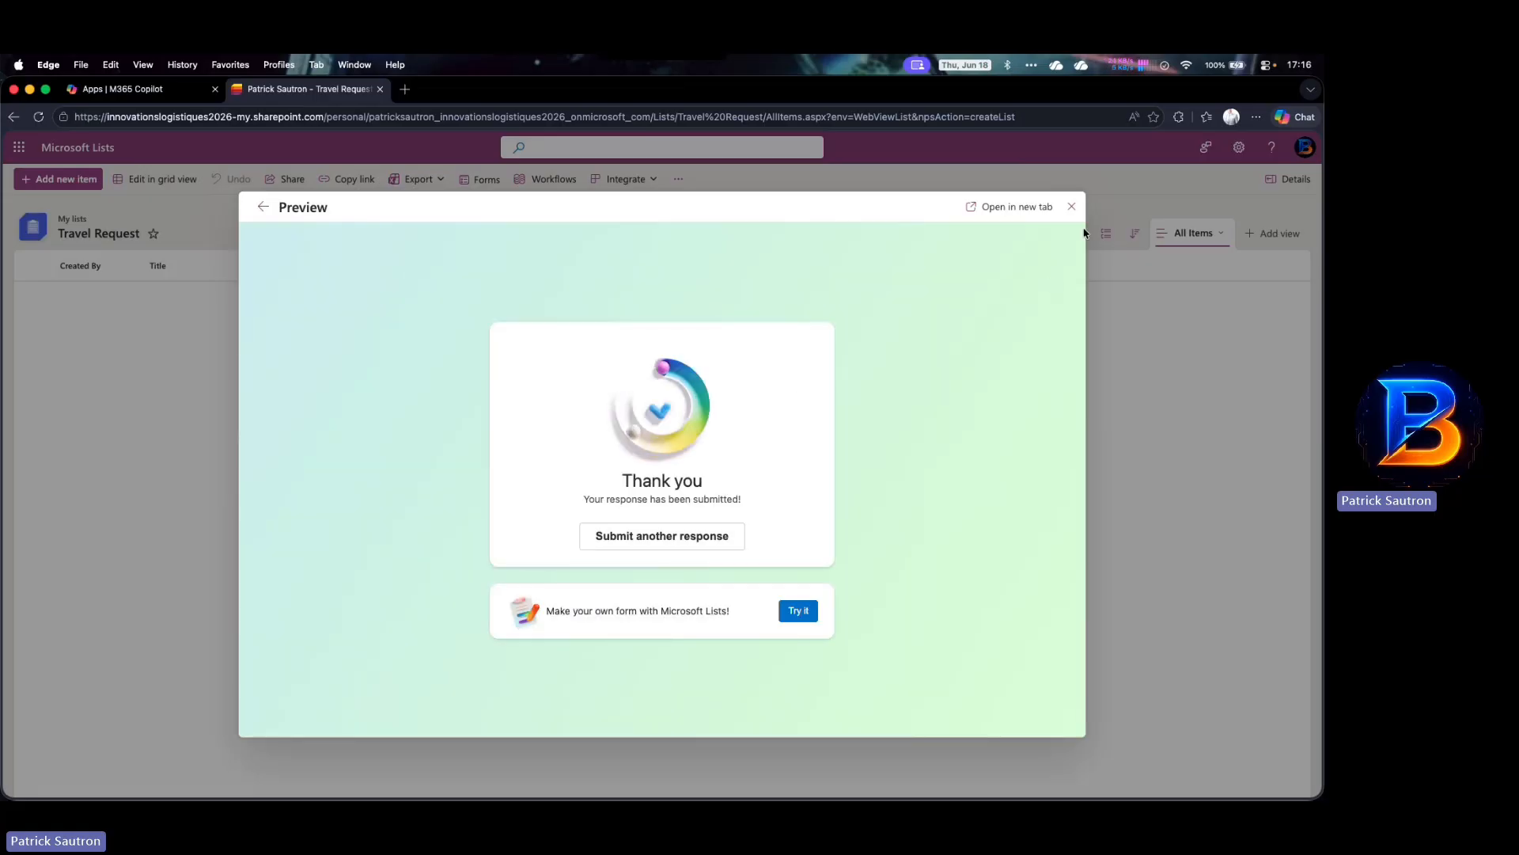
click(1071, 207)
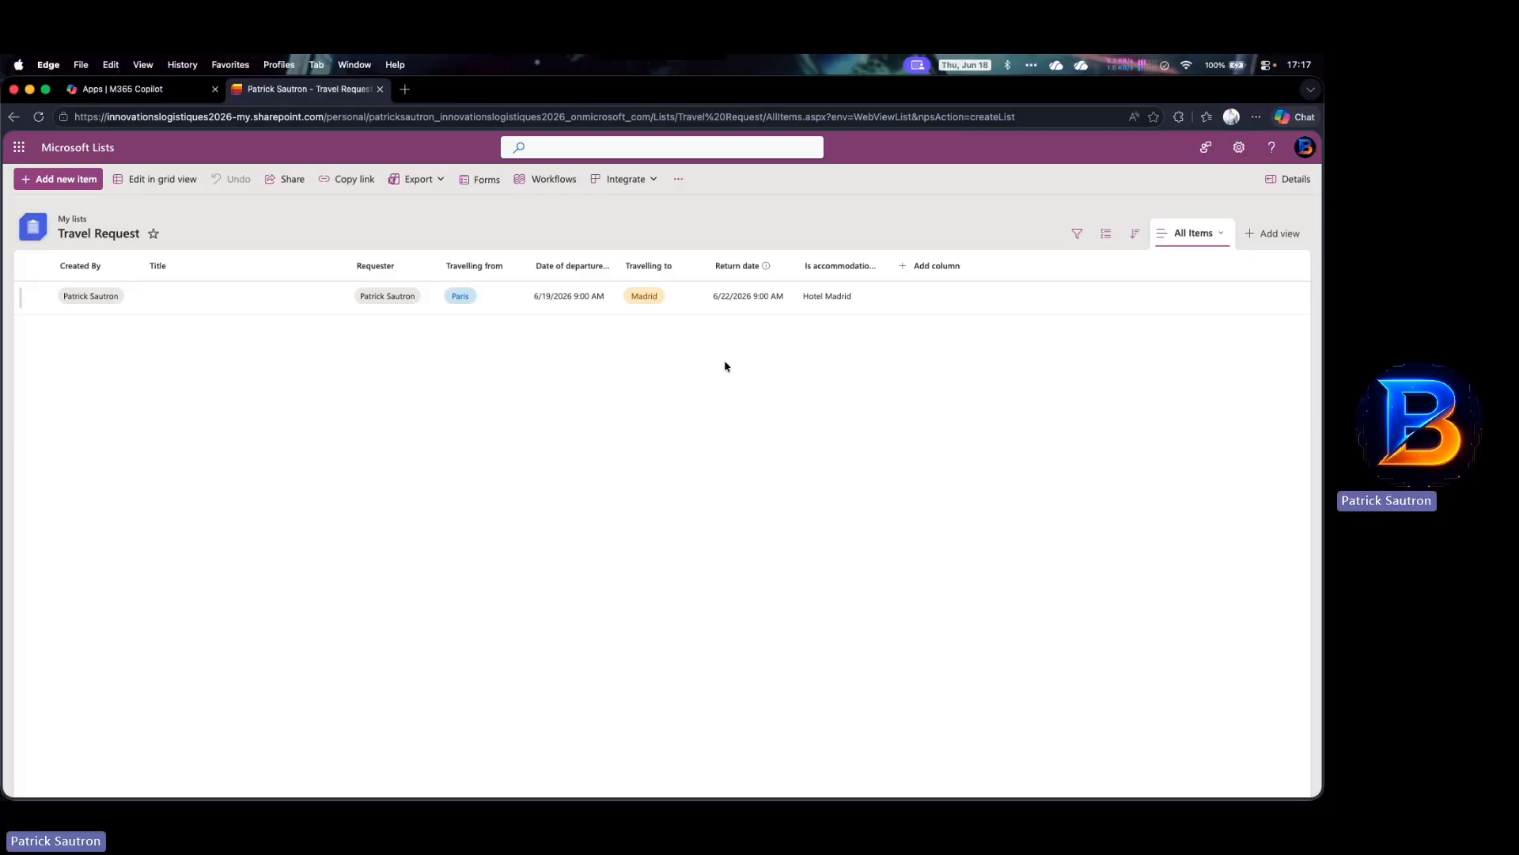
Reopen the list's existing Travel Request form for editing and look through its fields
click(487, 180)
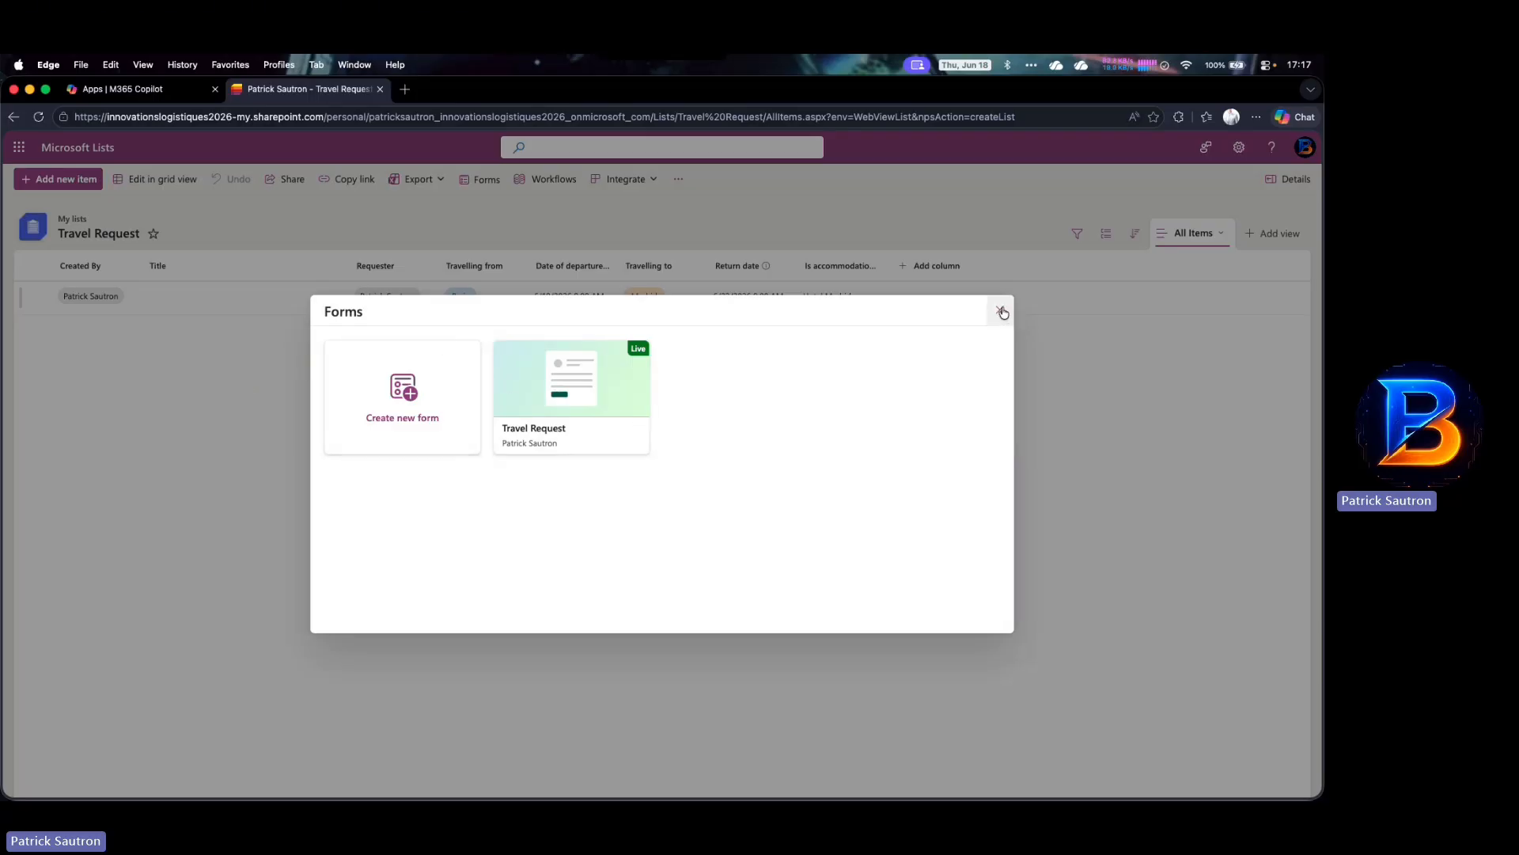
click(587, 385)
scroll(577, 566, down, 5)
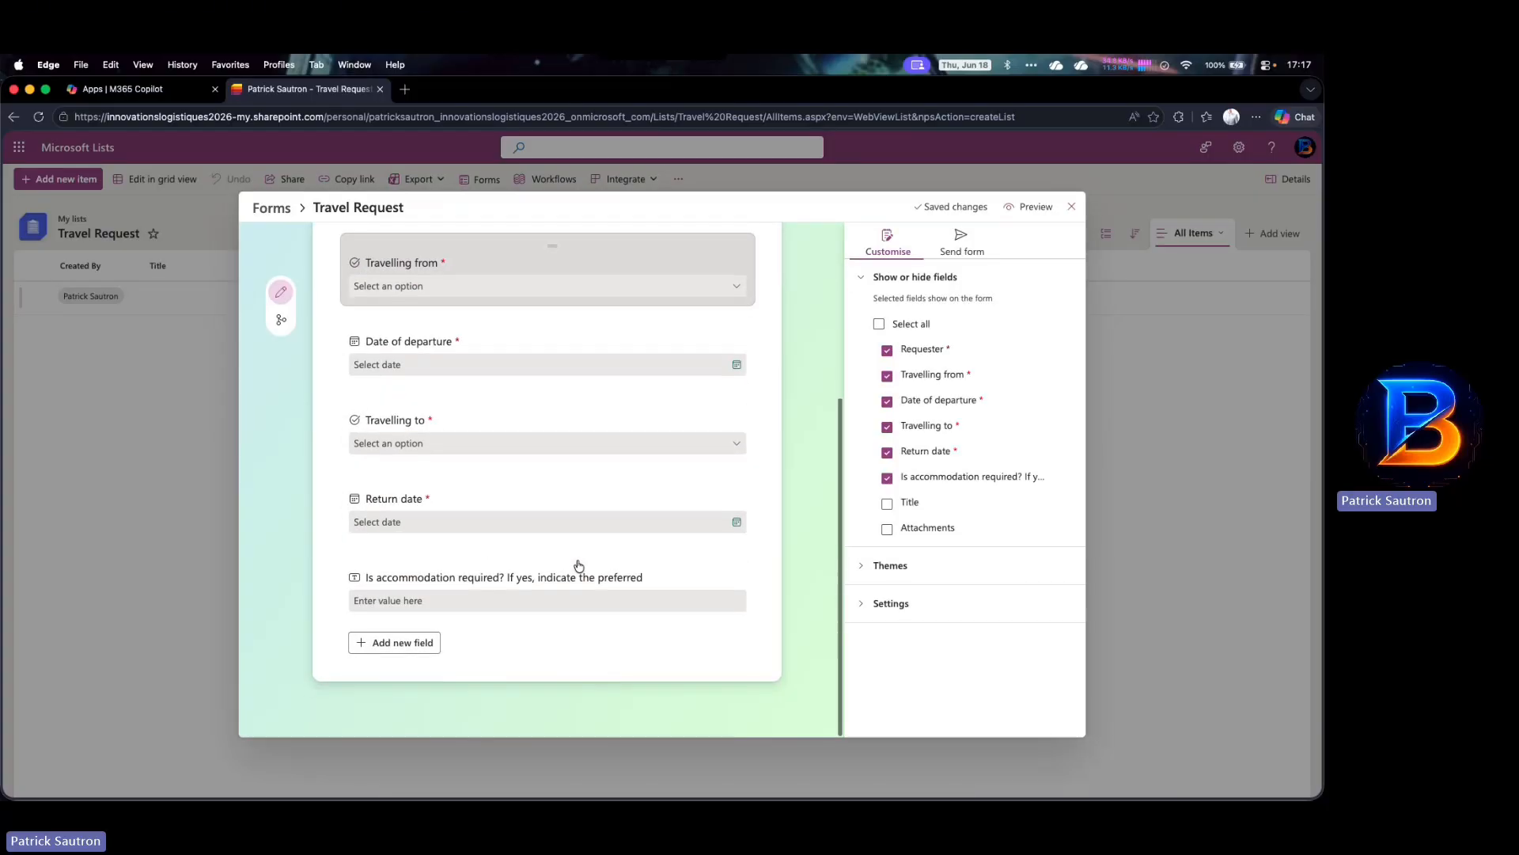
scroll(600, 470, up, 3)
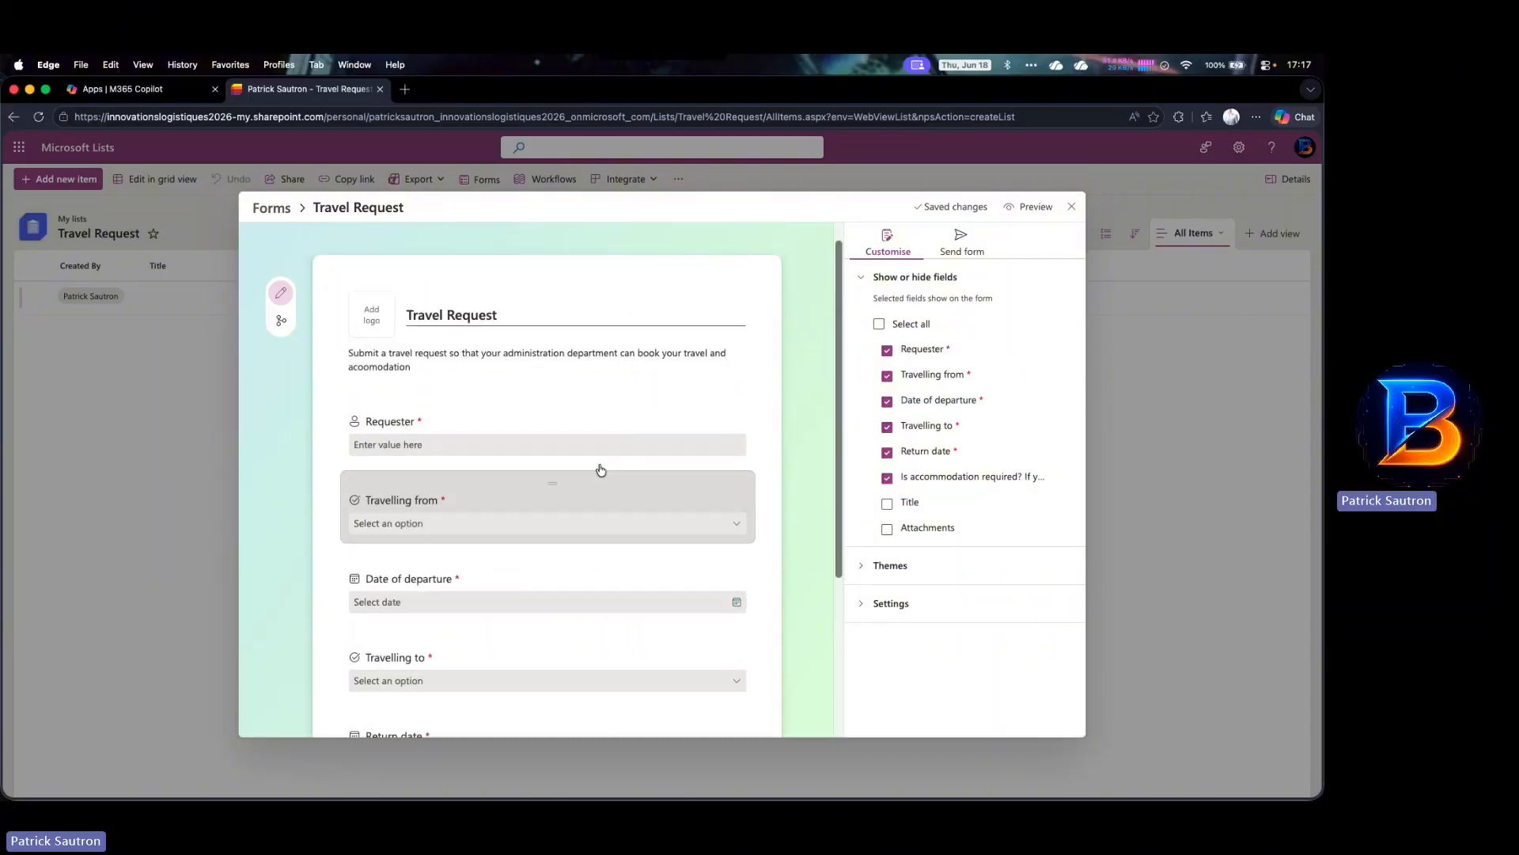
scroll(602, 467, up, 1)
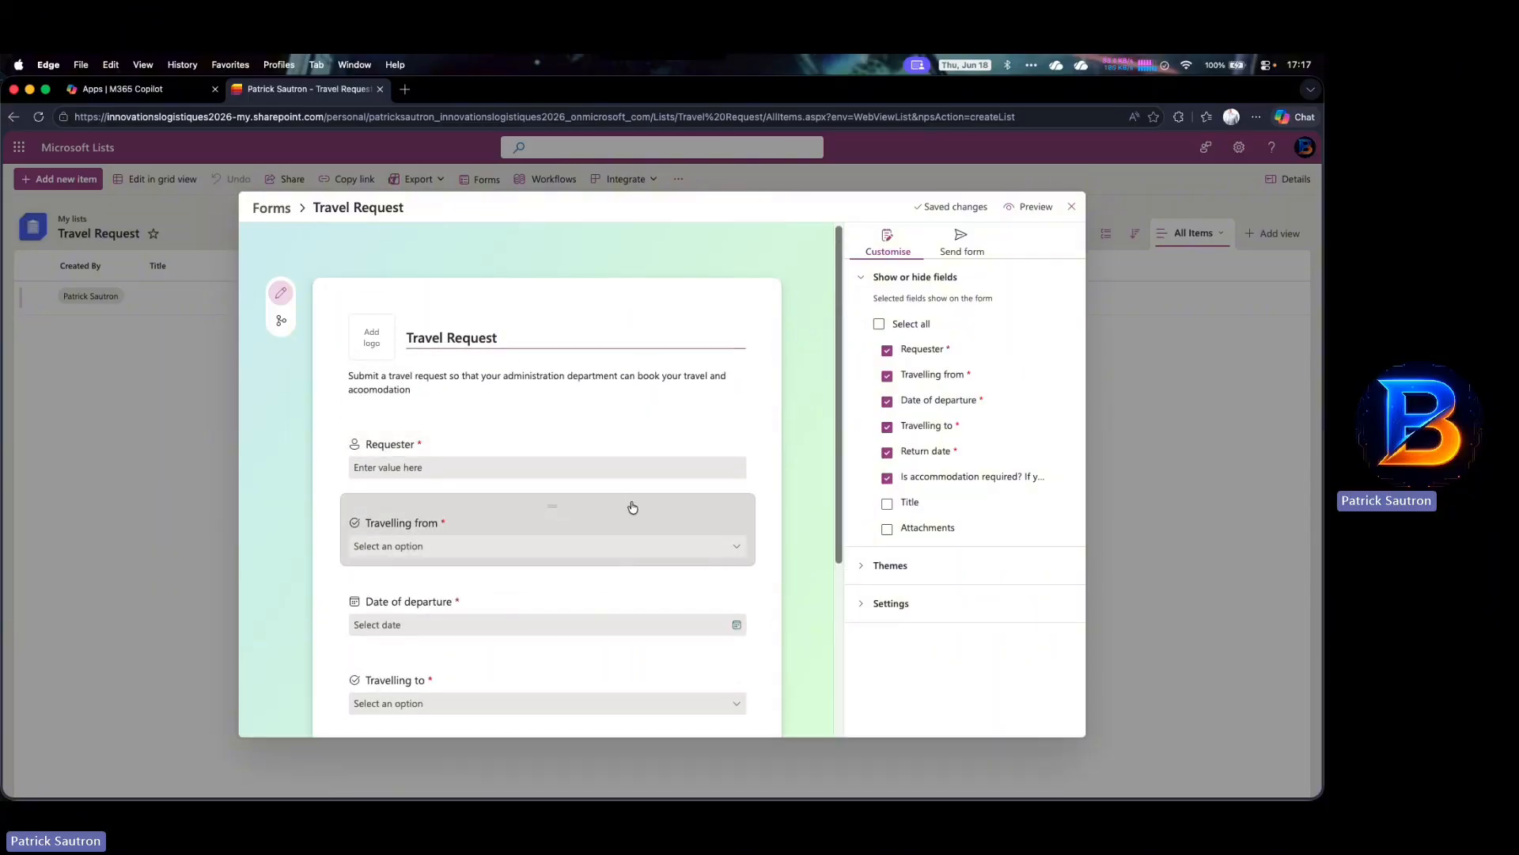
scroll(664, 523, down, 4)
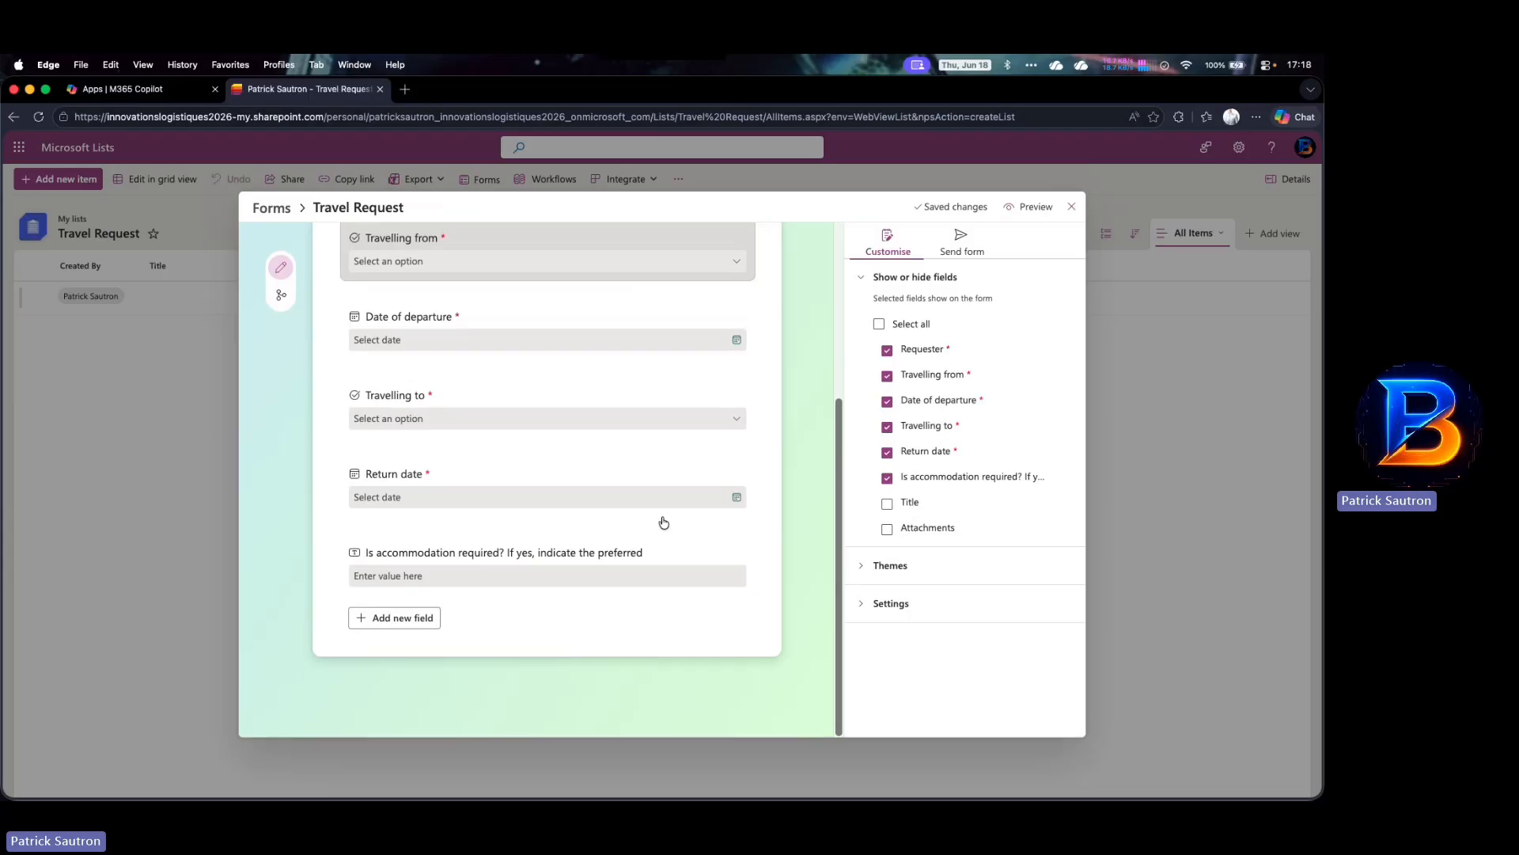
Add a Person field titled "Approver" at the end of the form and make it required
click(417, 642)
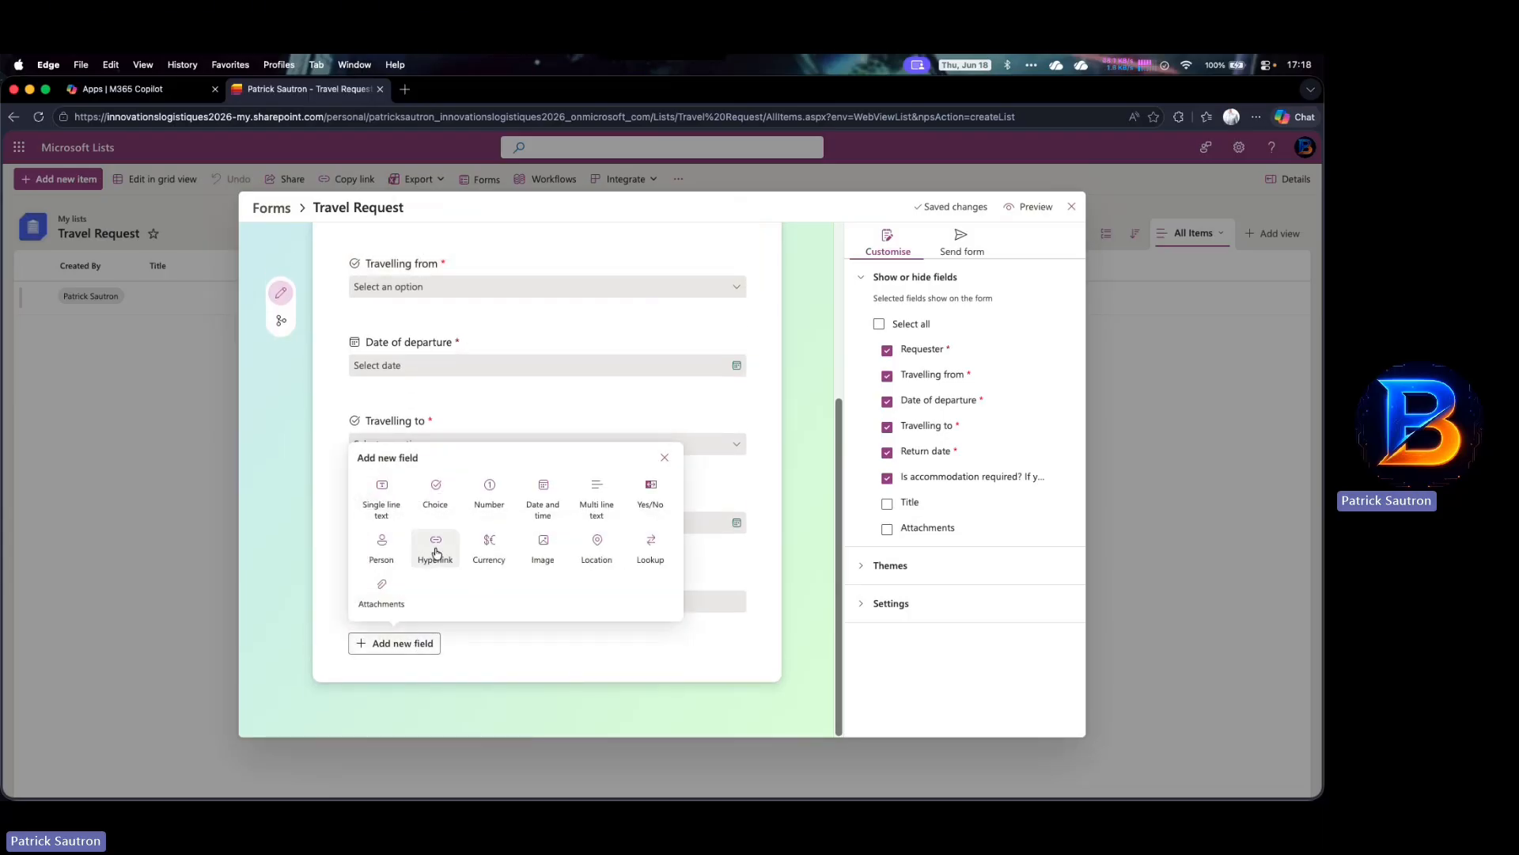
click(382, 546)
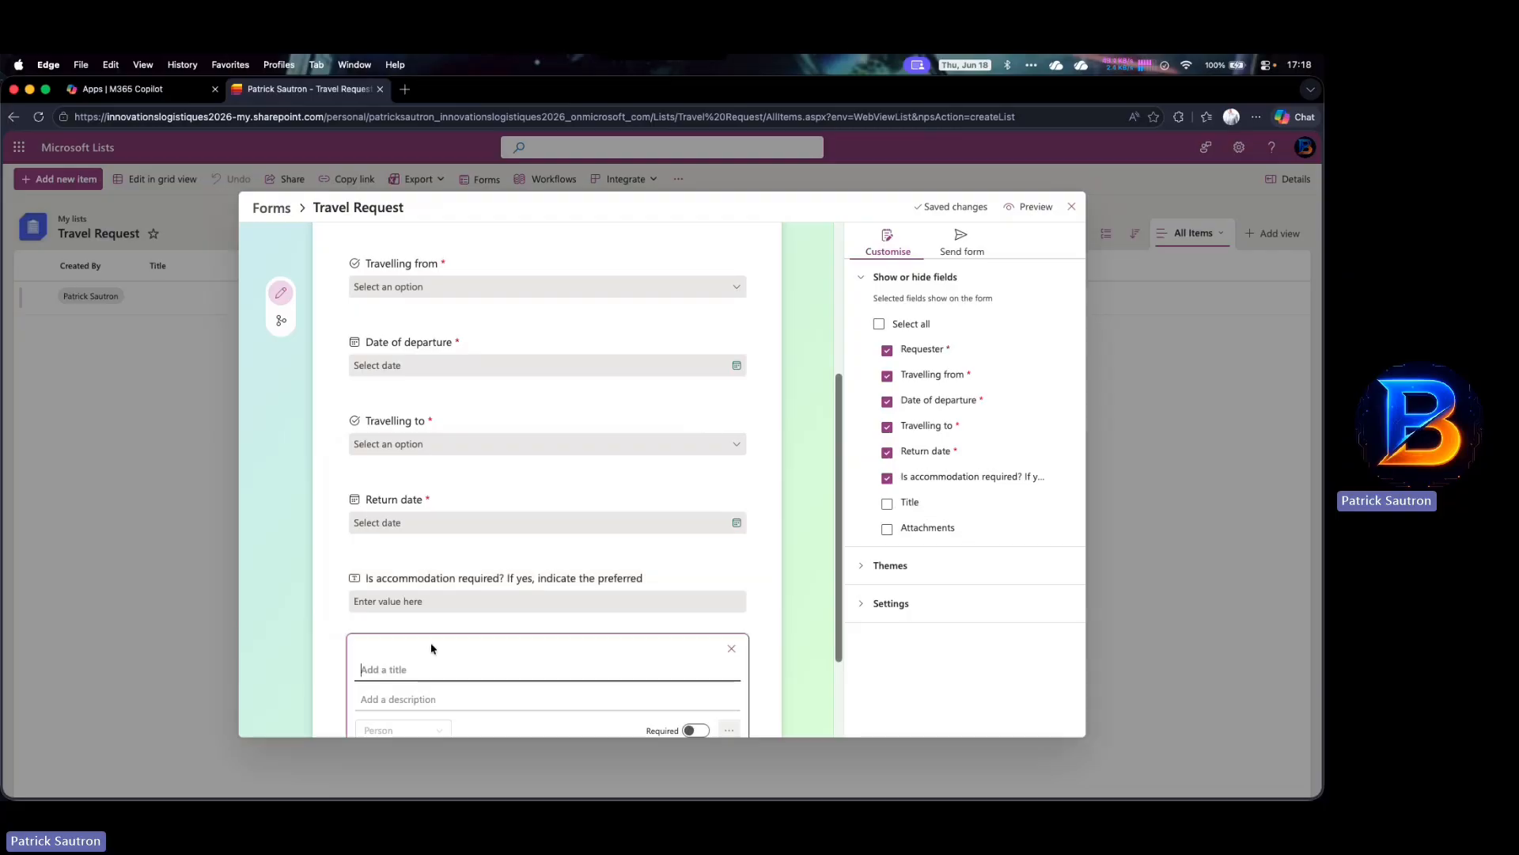
text(APprover)
key(BackSpace)
key(BackSpace)
key(BackSpace)
key(BackSpace)
key(BackSpace)
key(BackSpace)
key(BackSpace)
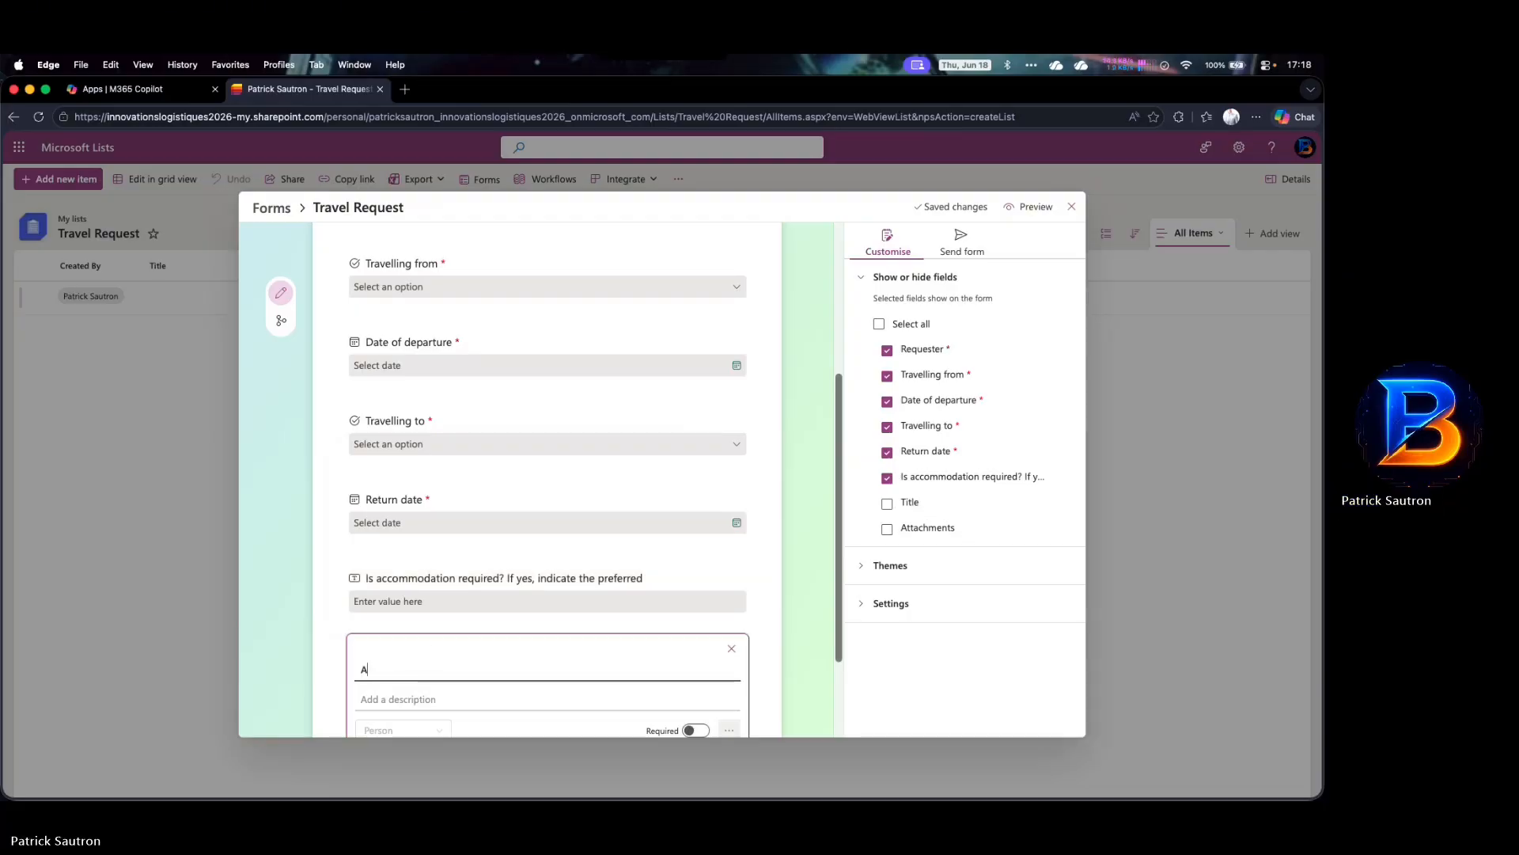
text(pprover)
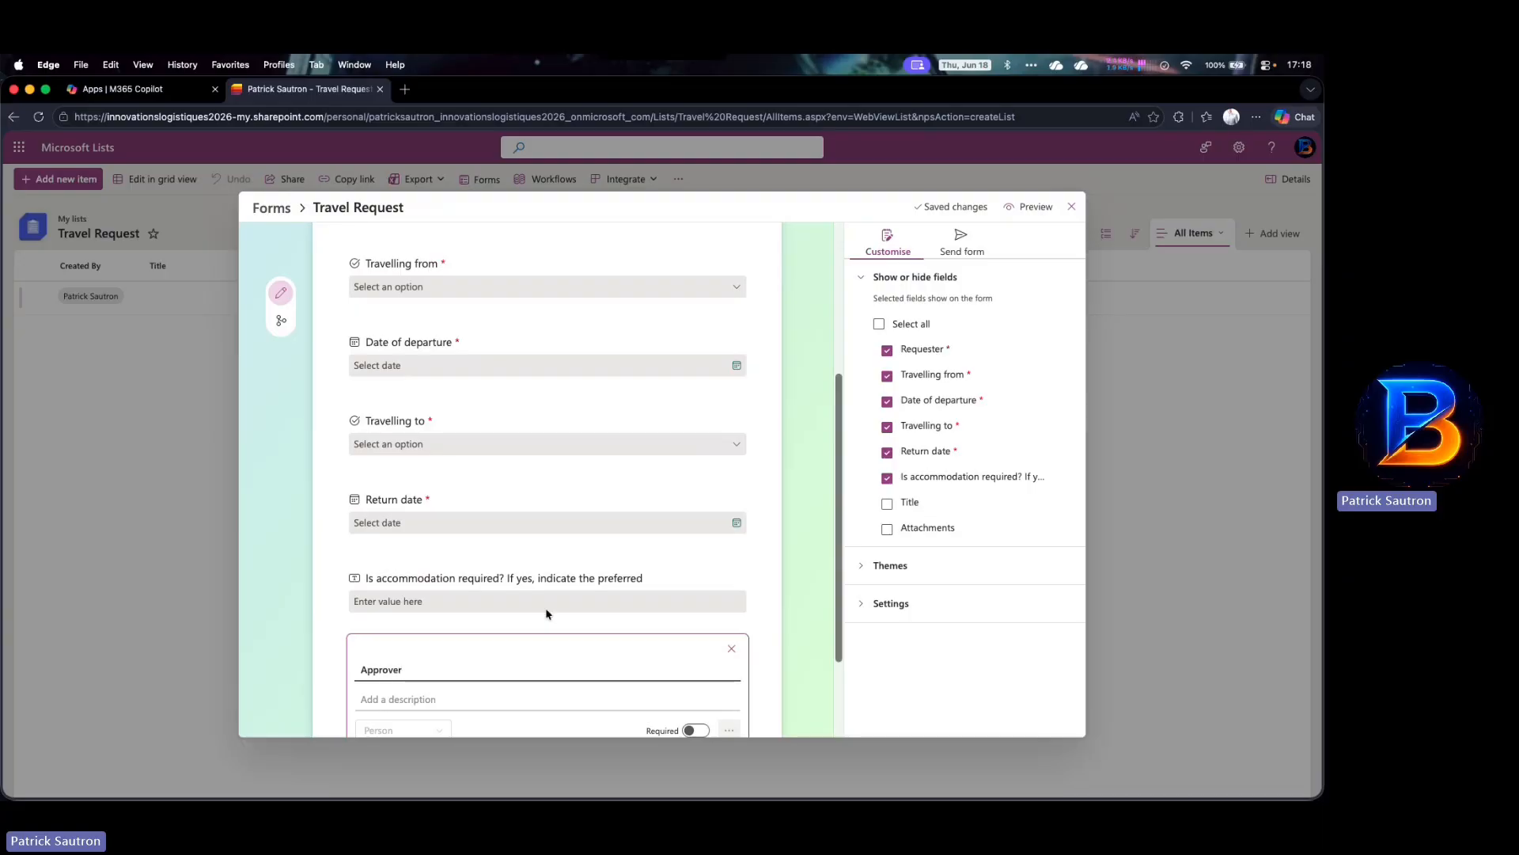
scroll(701, 607, down, 3)
click(701, 606)
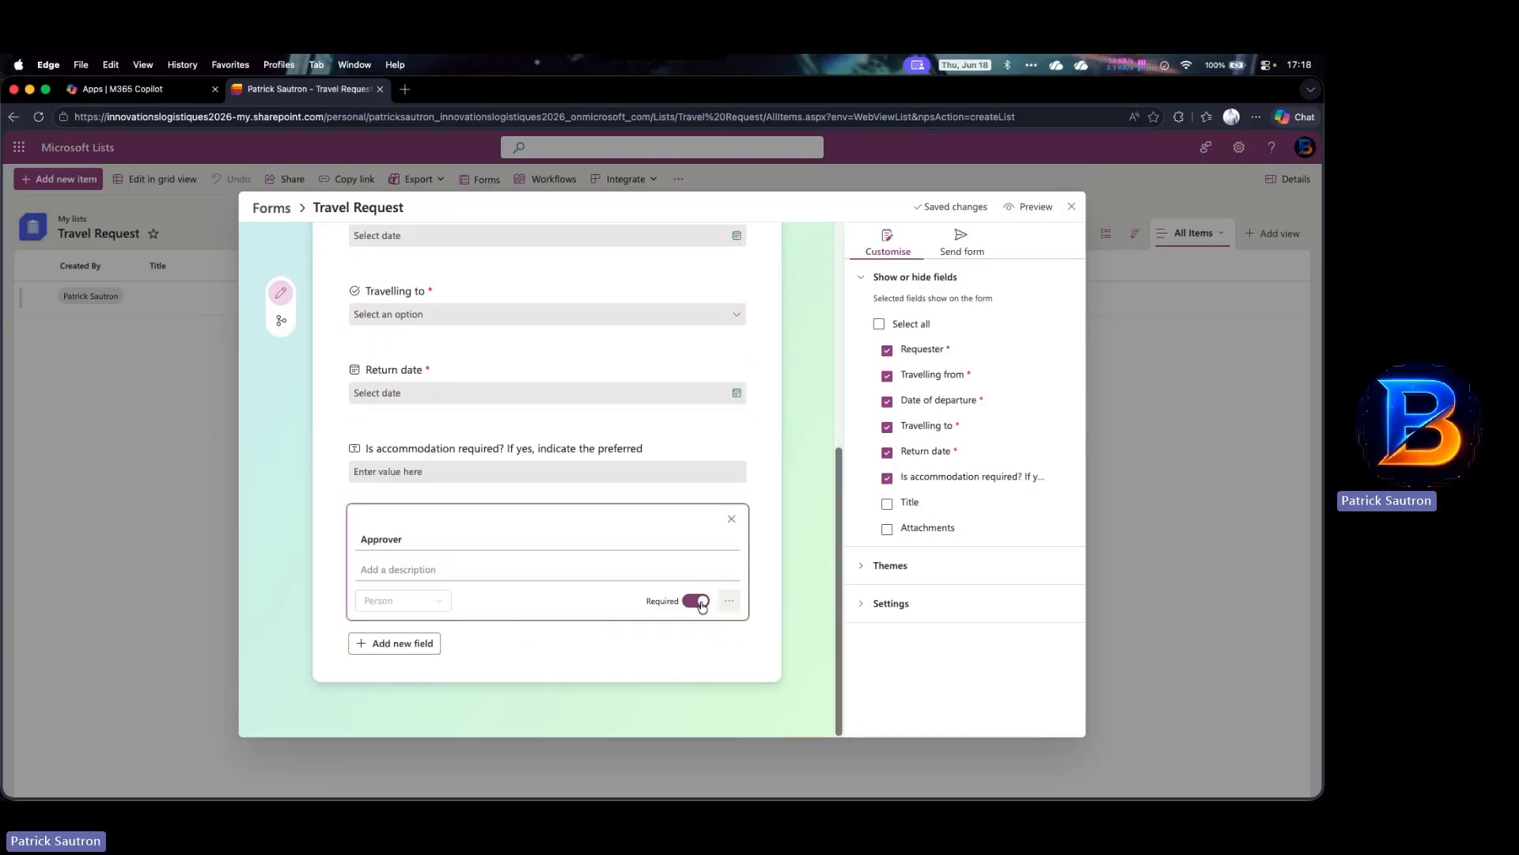
click(527, 621)
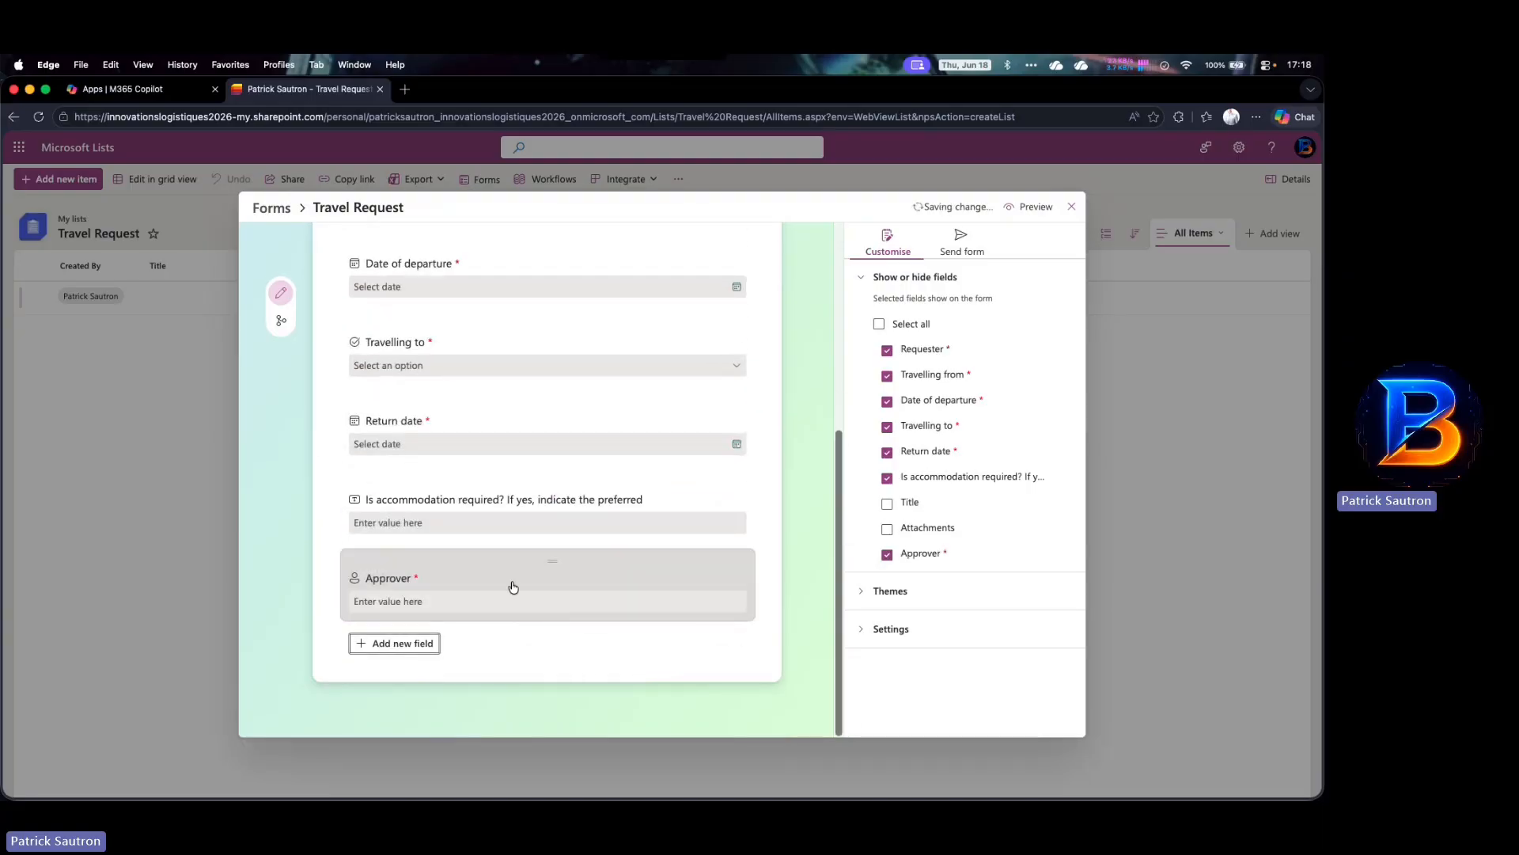
Move the Approver field directly below the Requester field and close the form editor
drag(536, 573, 507, 478)
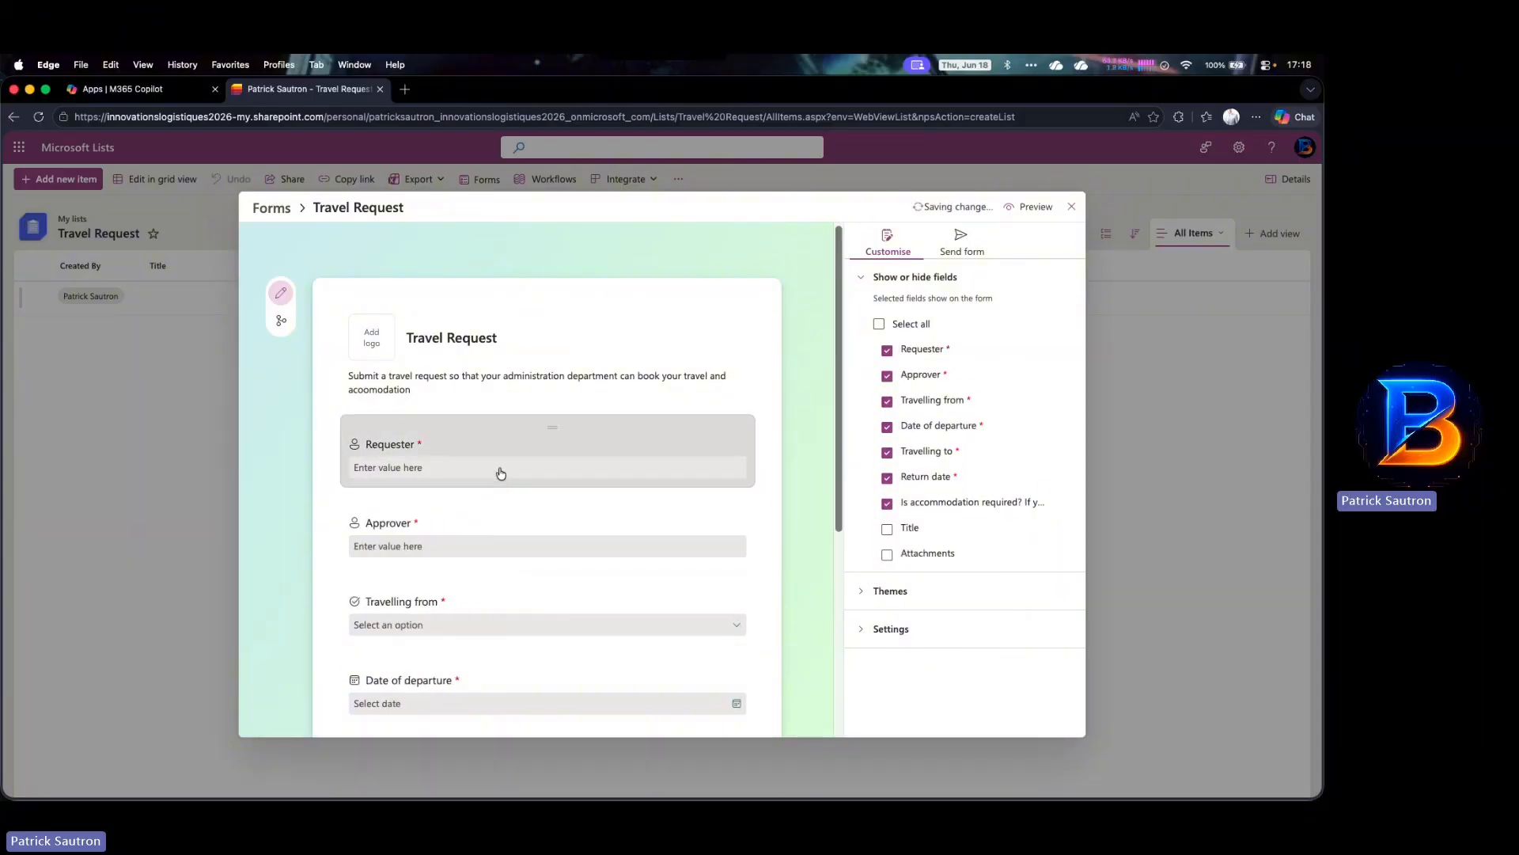
scroll(498, 529, down, 5)
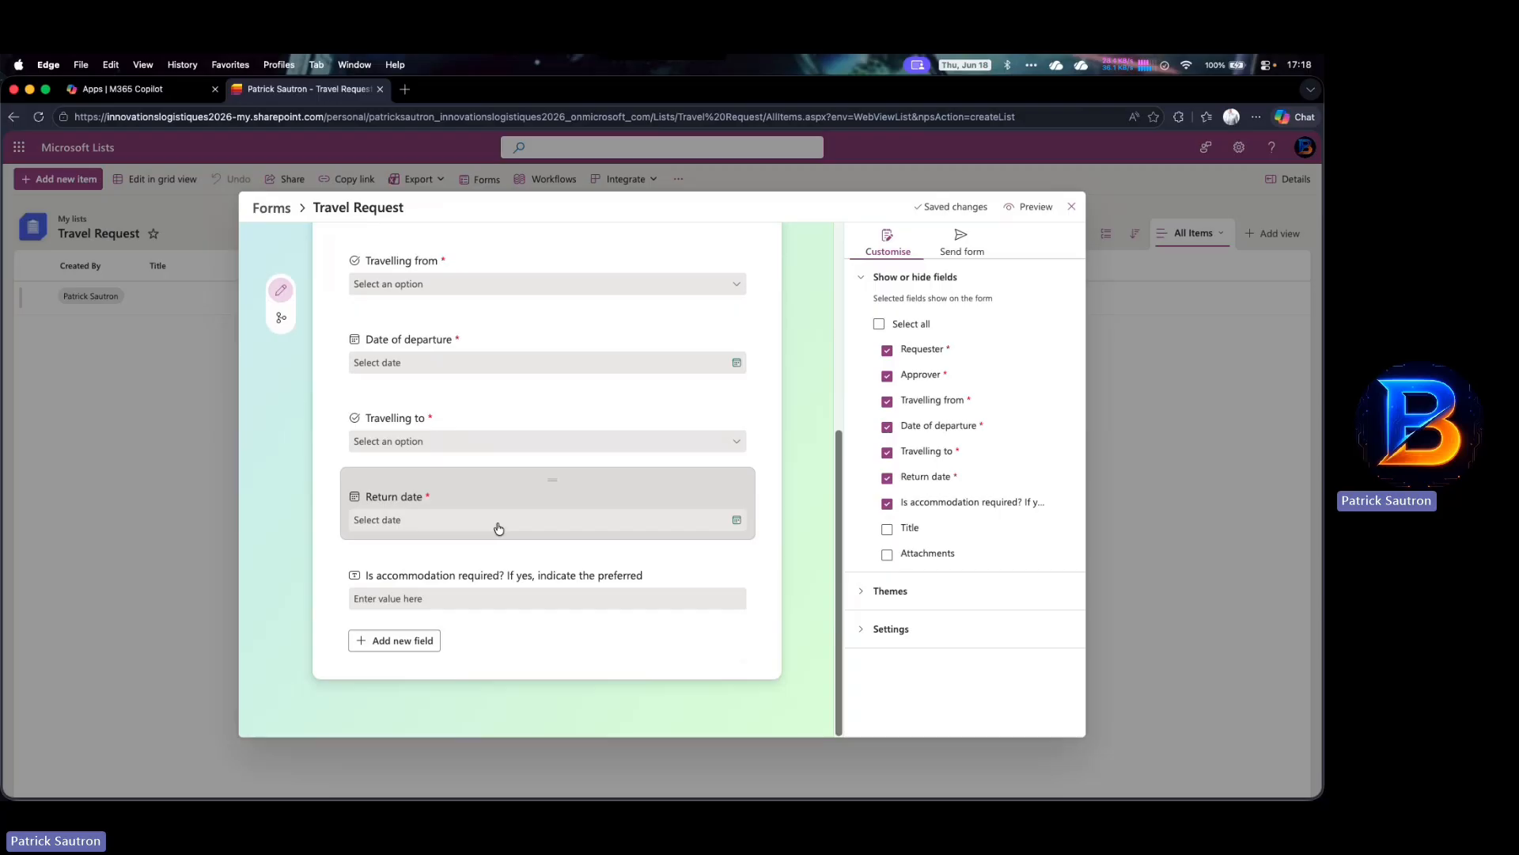
scroll(497, 530, up, 10)
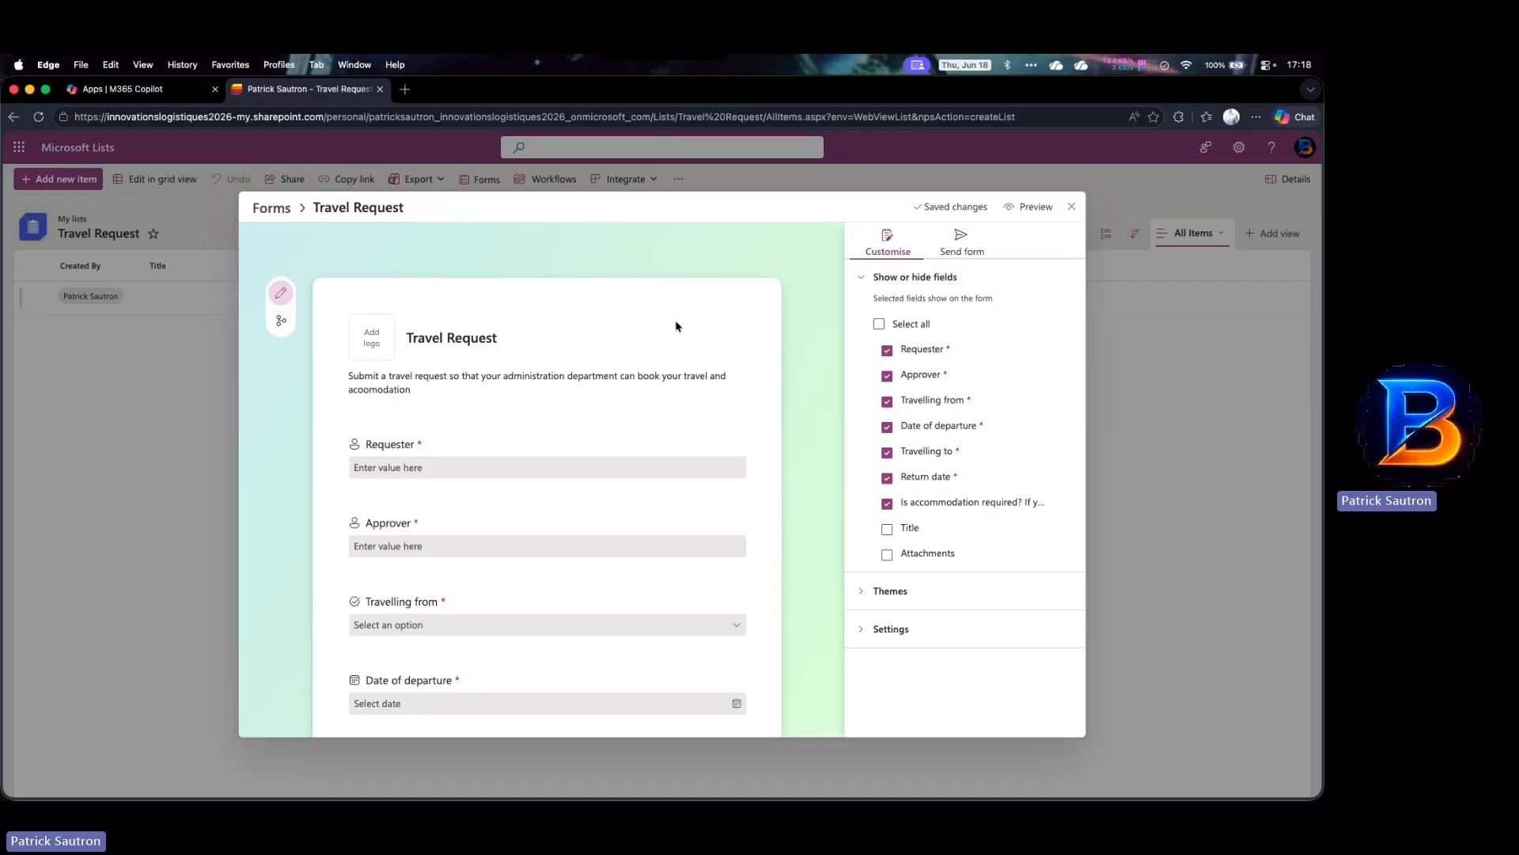
click(281, 322)
click(281, 298)
click(1072, 206)
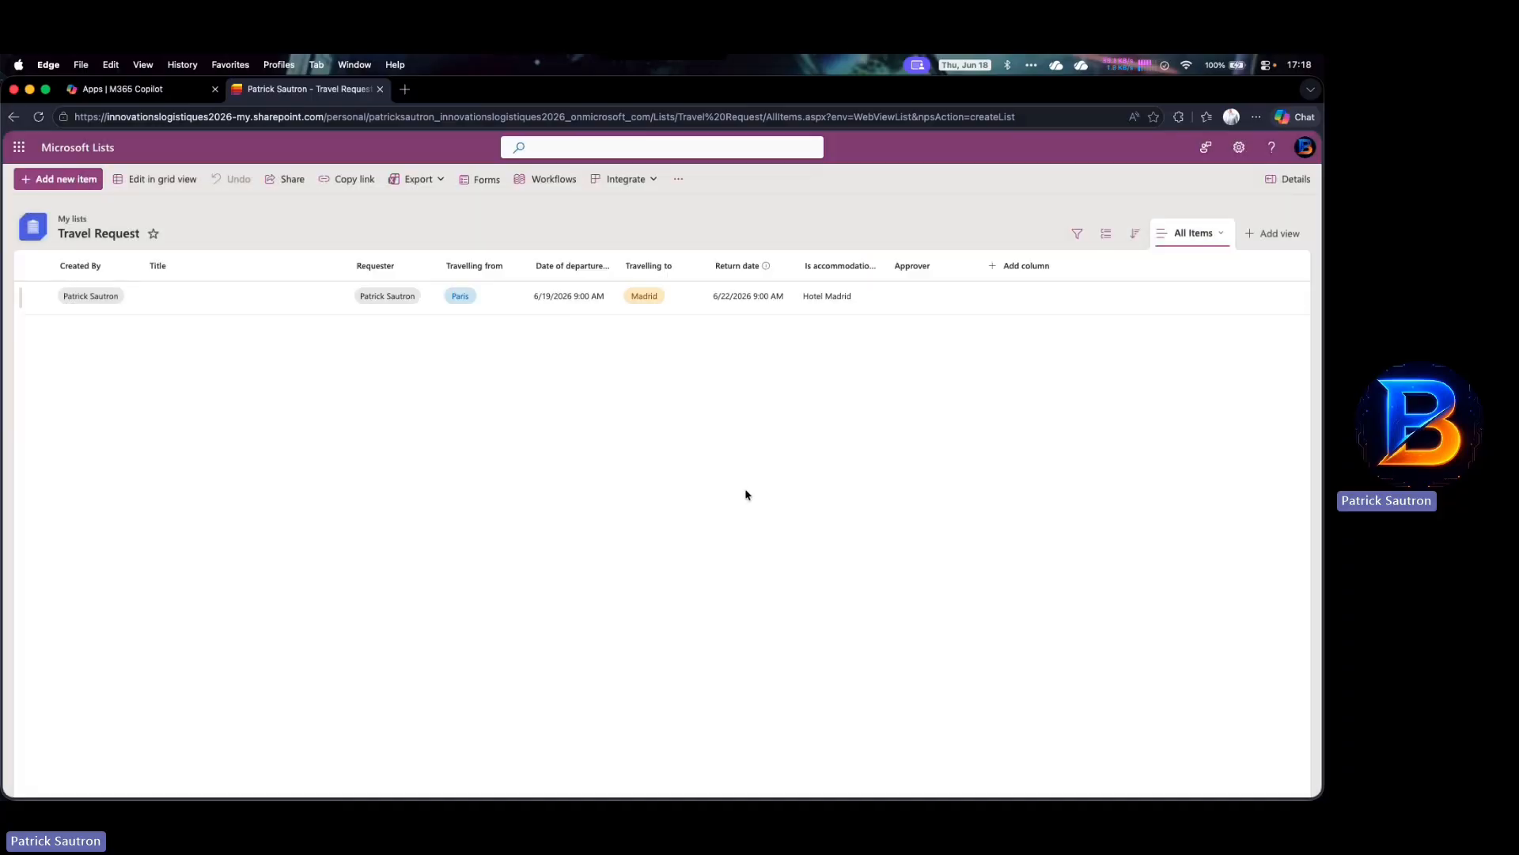
Copy the Travel Request form's response link from the list's forms
click(484, 180)
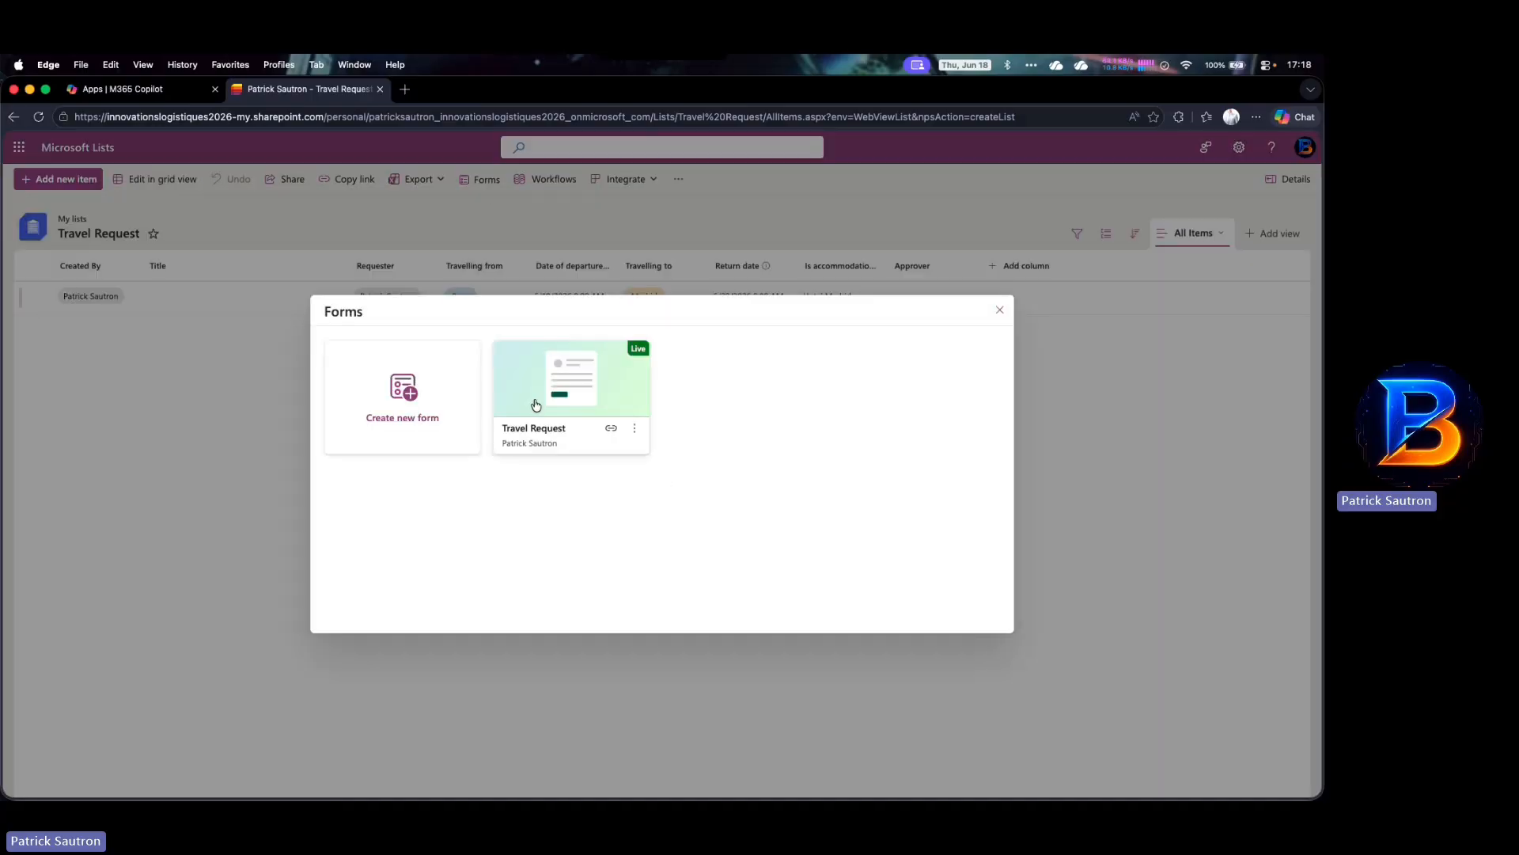
click(612, 429)
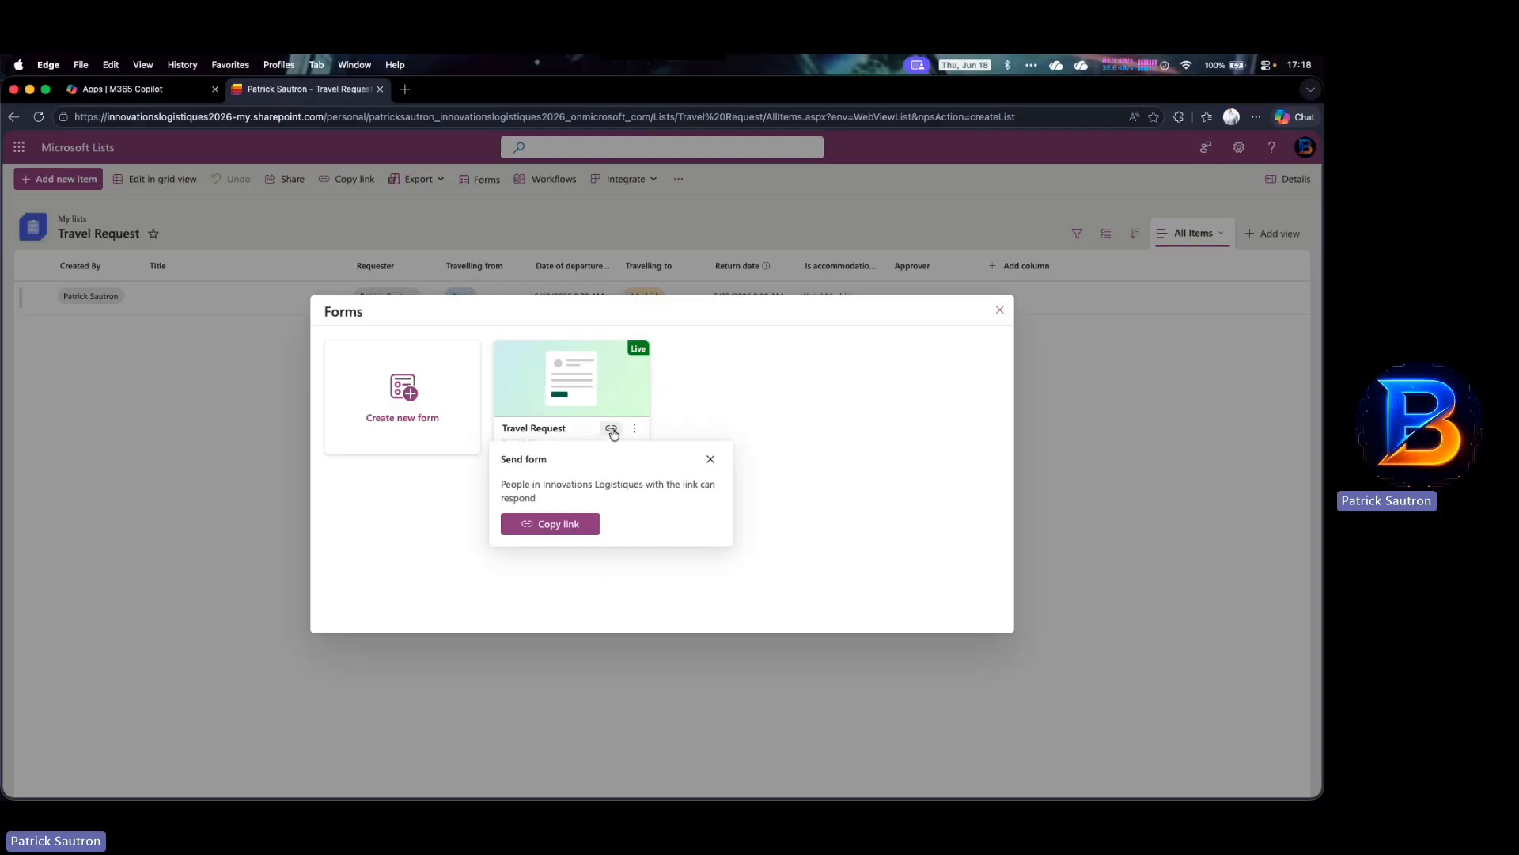
click(569, 526)
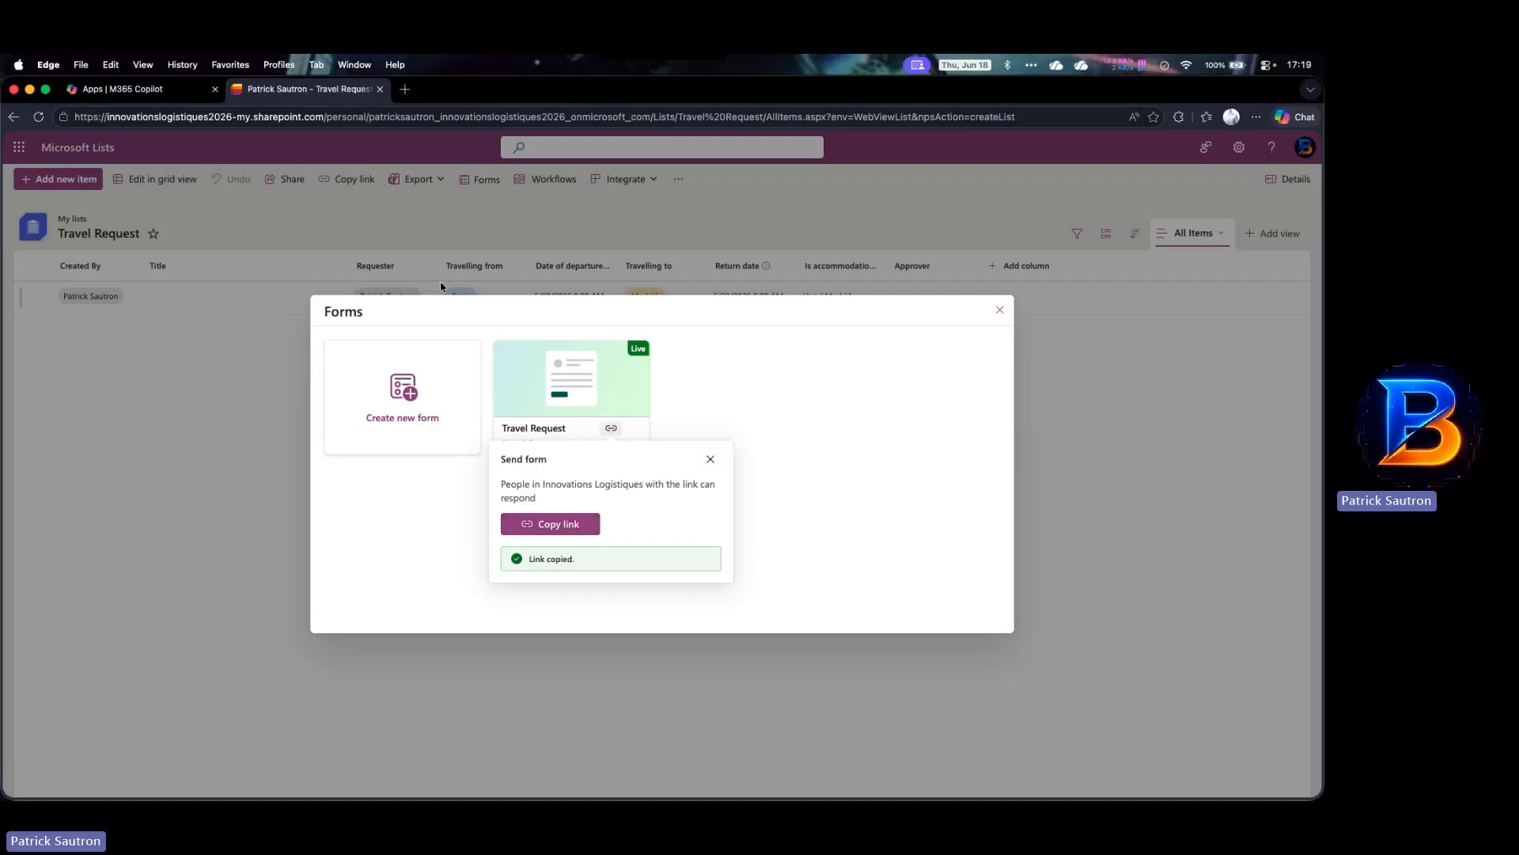
Open the copied Travel Request form link in a new browser tab and look over the form's fields
click(404, 93)
key(super+v)
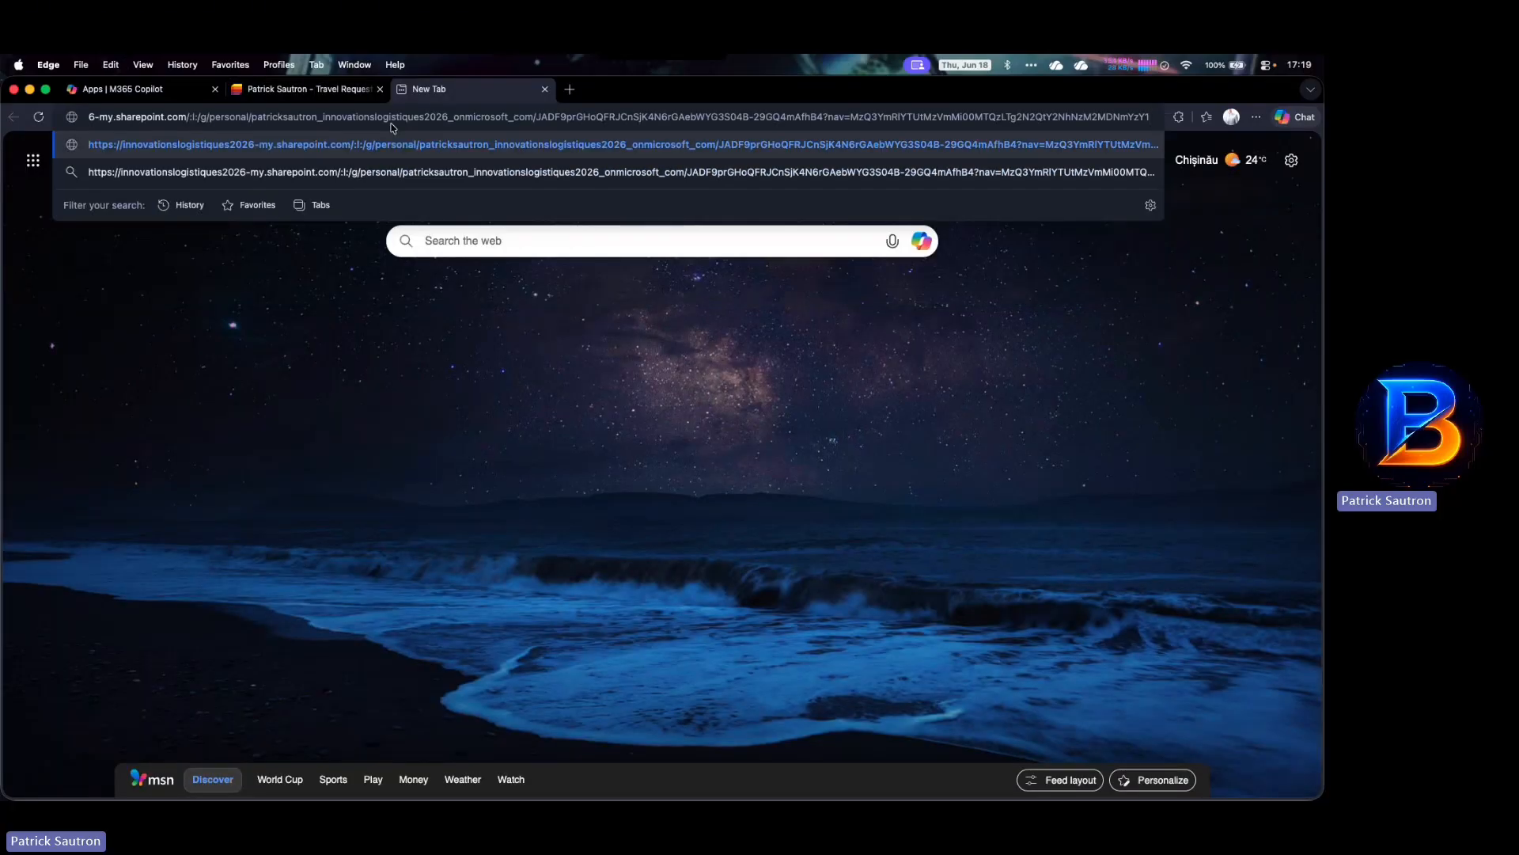
key(Return)
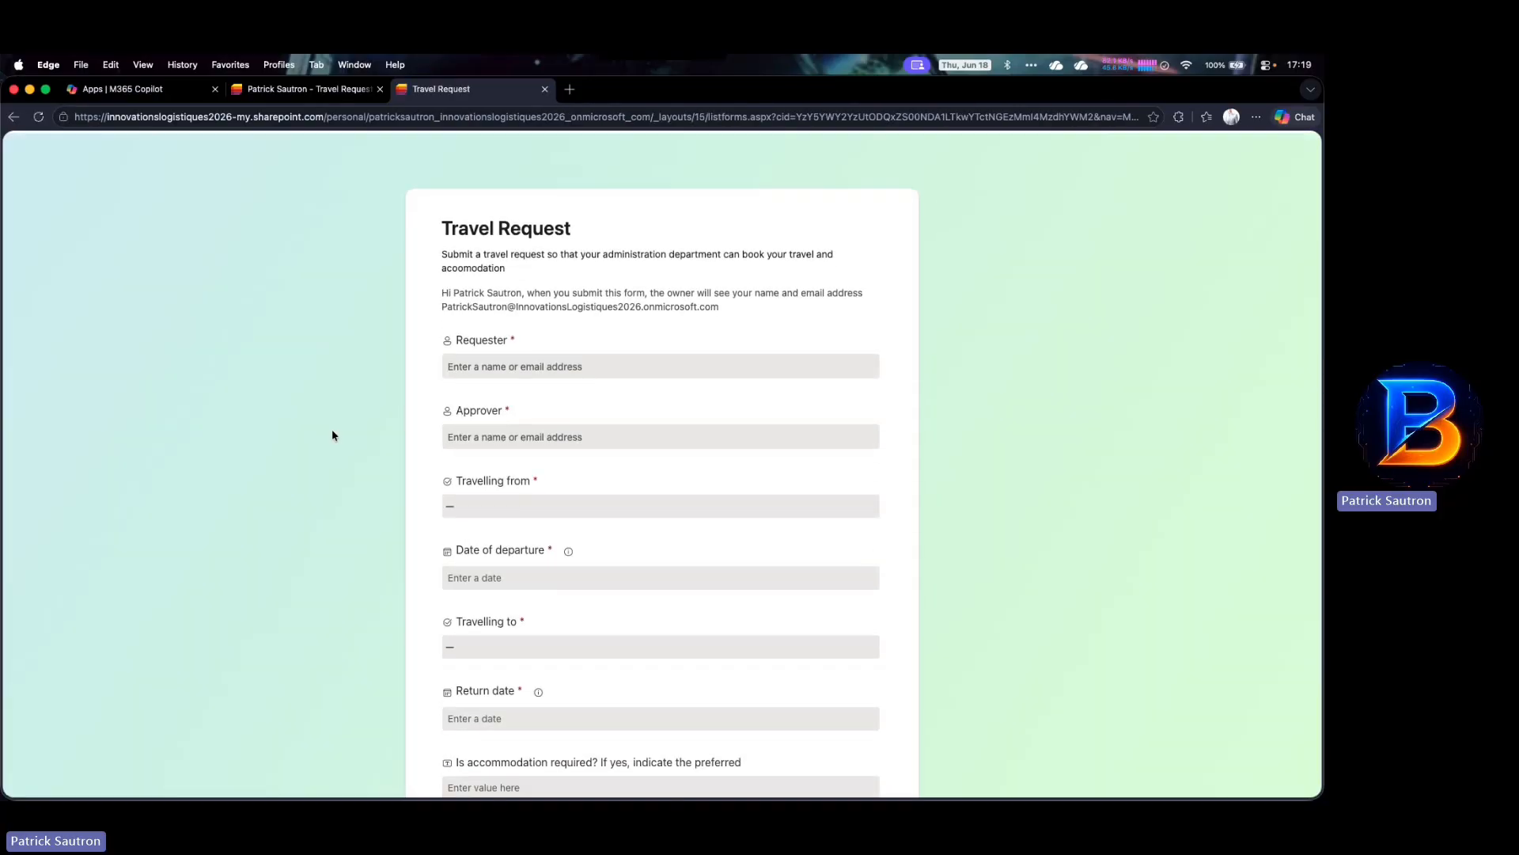
click(301, 91)
click(437, 91)
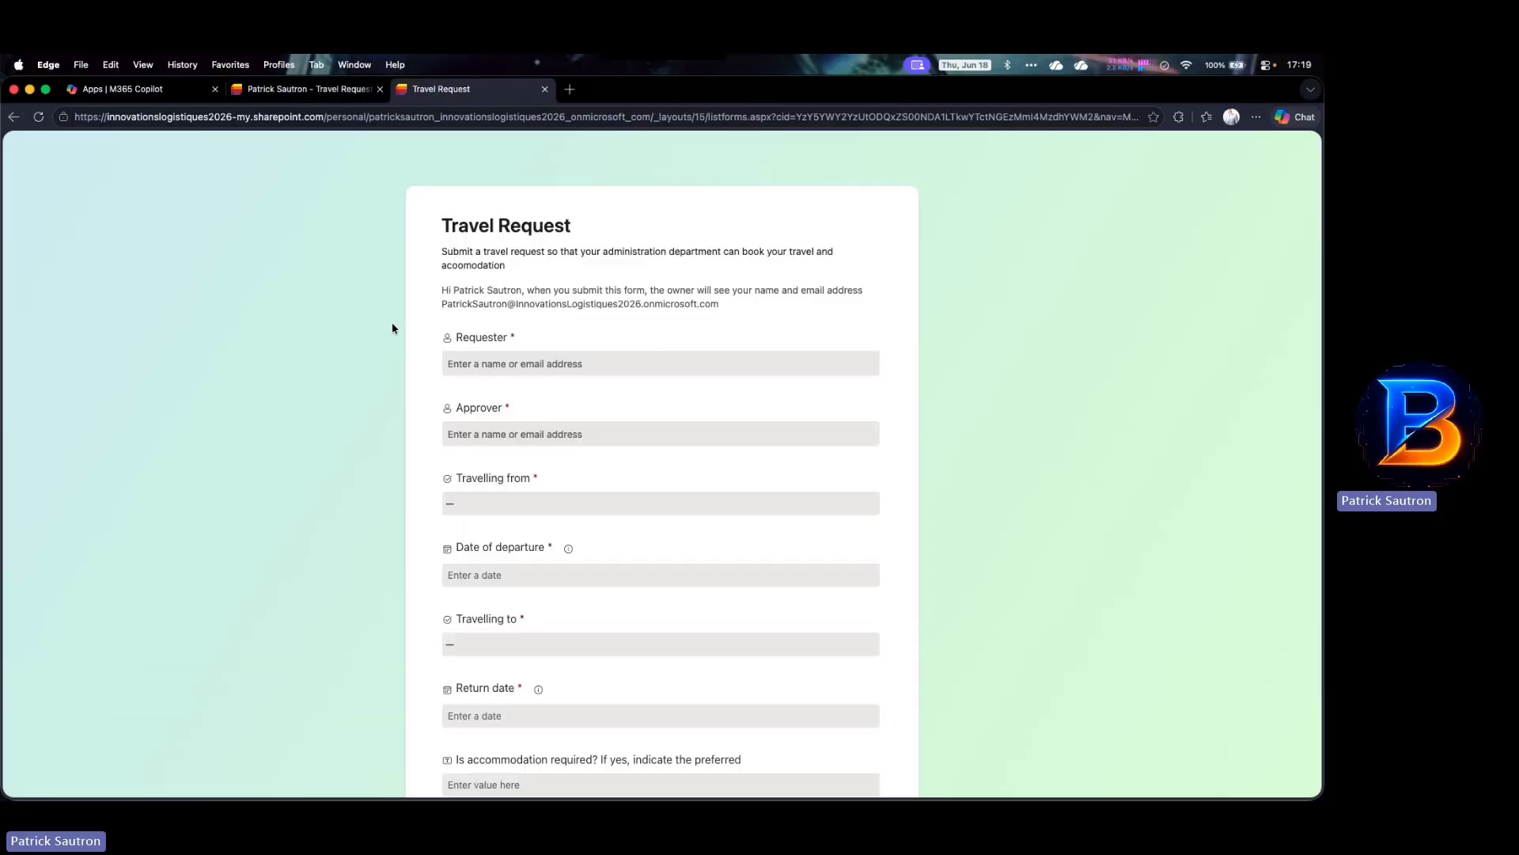
scroll(610, 406, down, 3)
scroll(610, 407, up, 3)
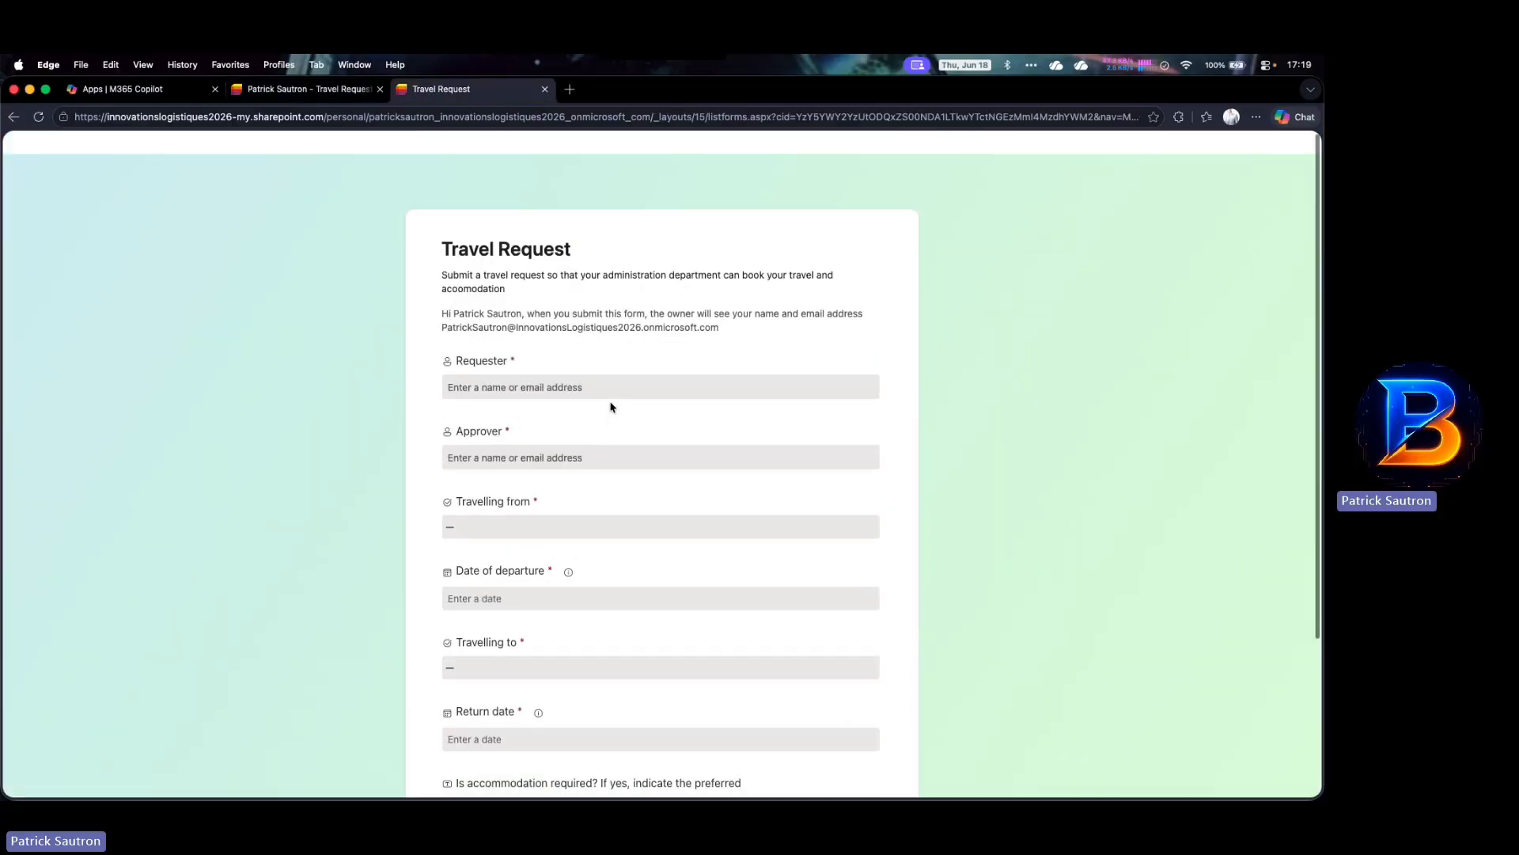
Enter the requester's name and the approver's name in the Travel Request form, choosing the matching directory person for each
click(512, 363)
text(Pat)
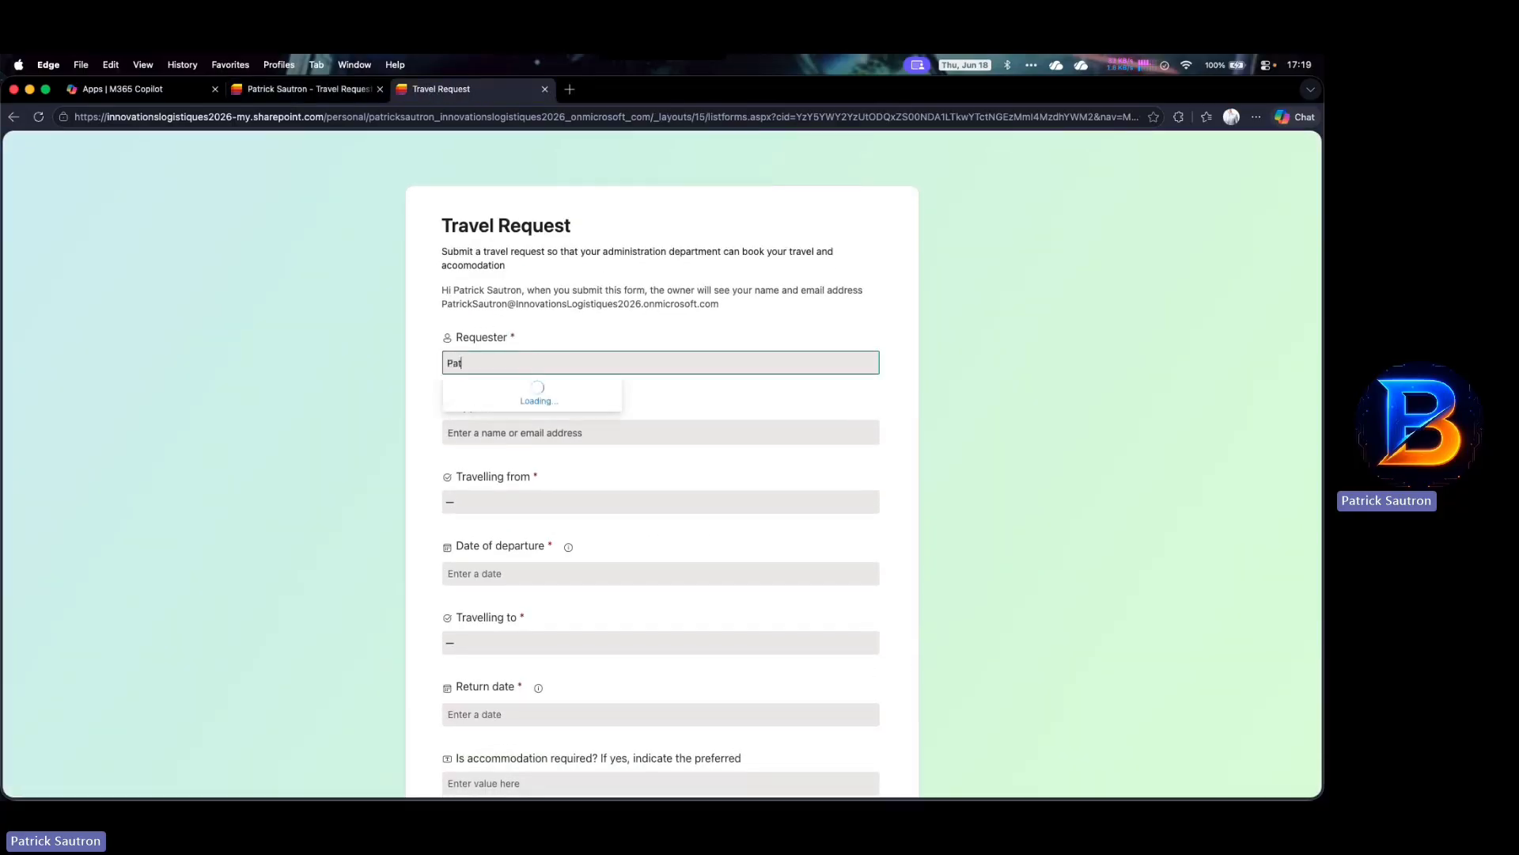
text(rick)
click(522, 397)
click(507, 434)
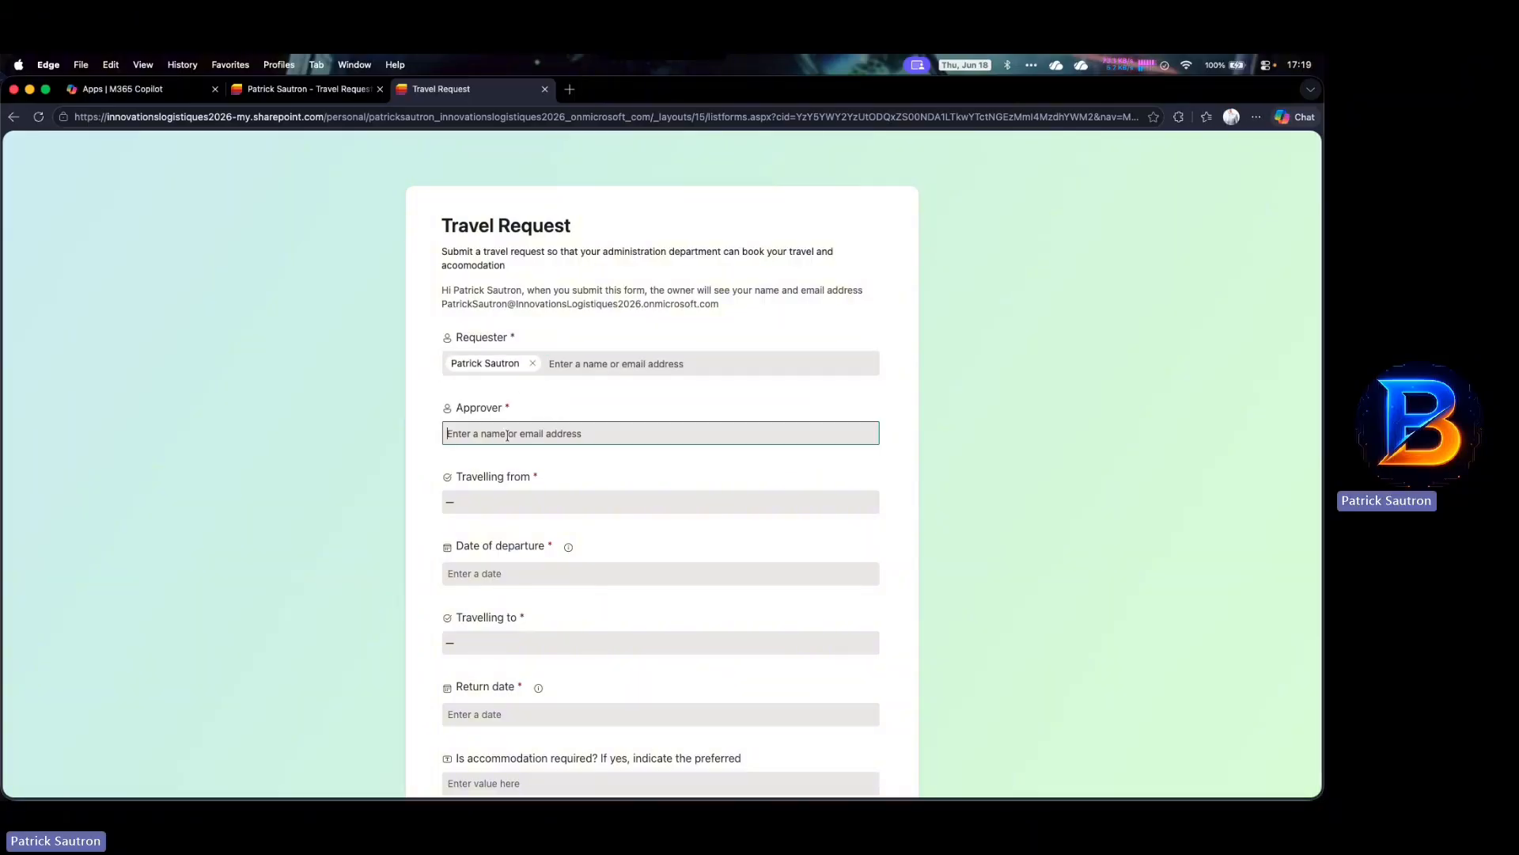
text(Patrick)
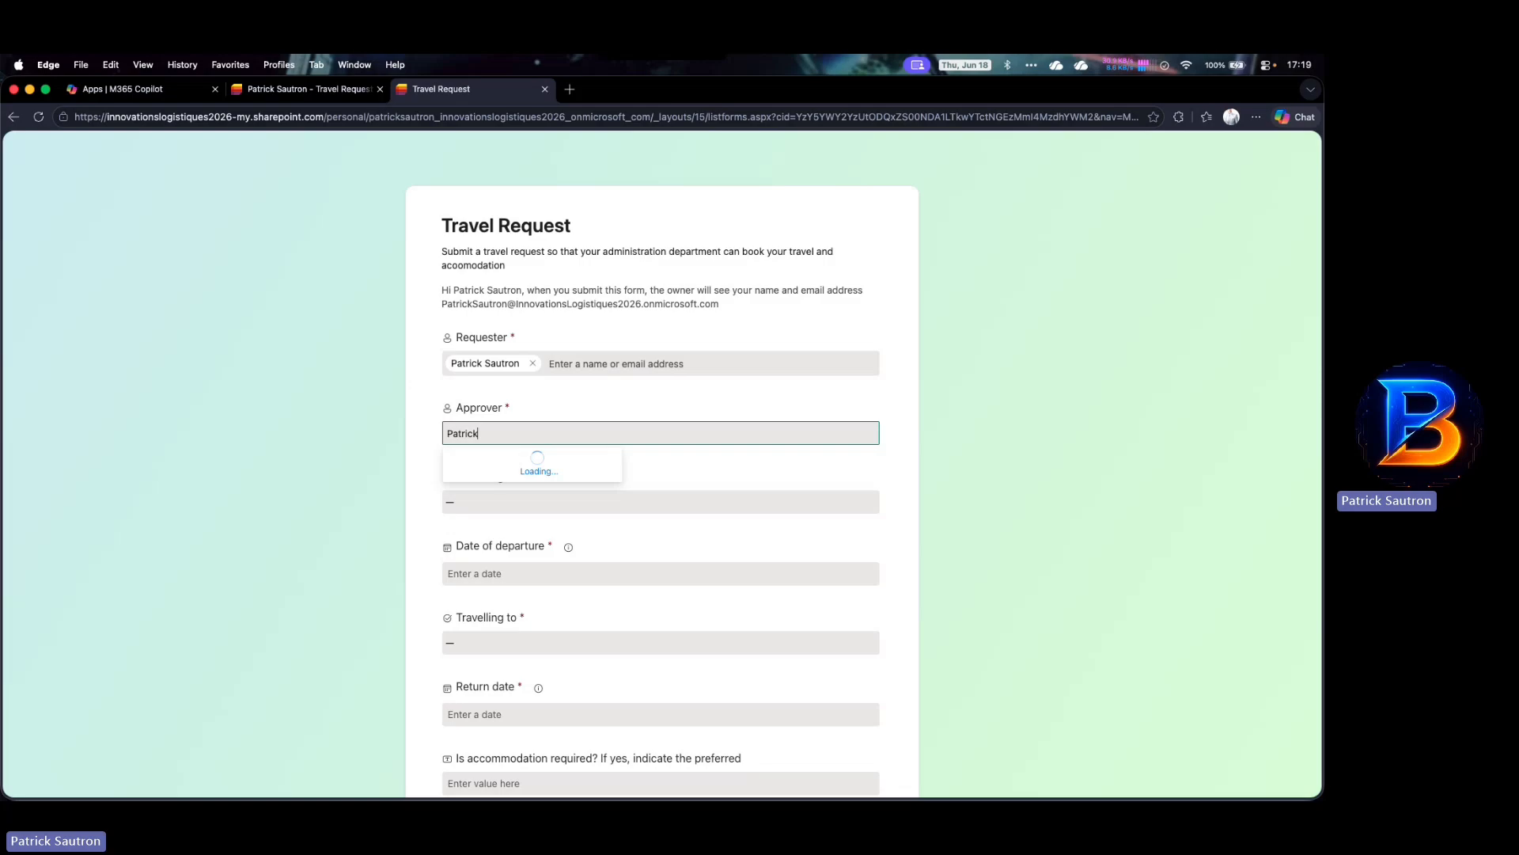
click(511, 468)
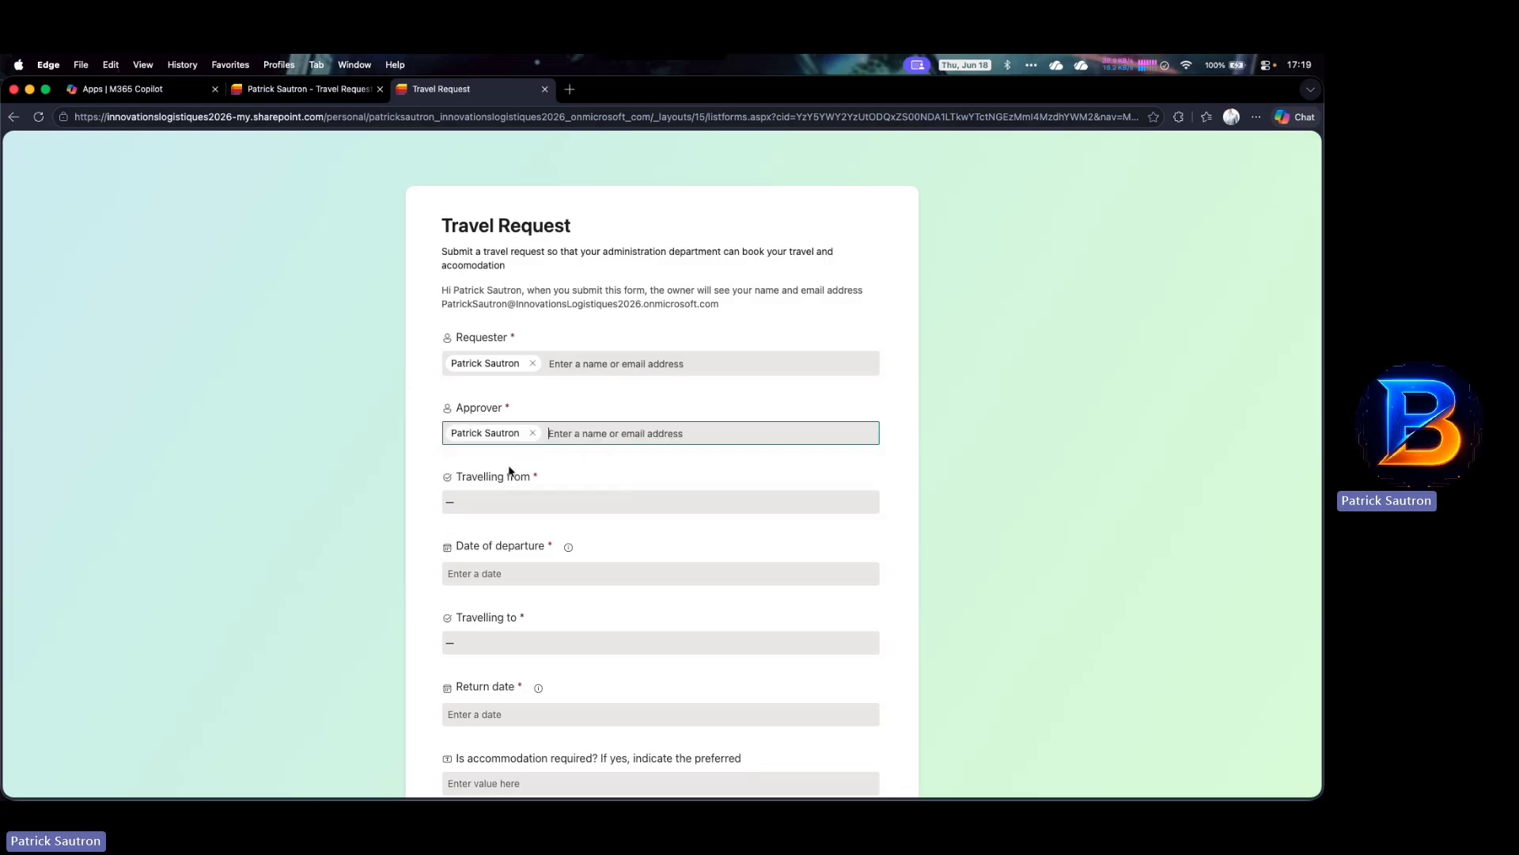
Set Travelling from to Paris and the date of departure to 6/19/2026 09:00 AM
click(510, 504)
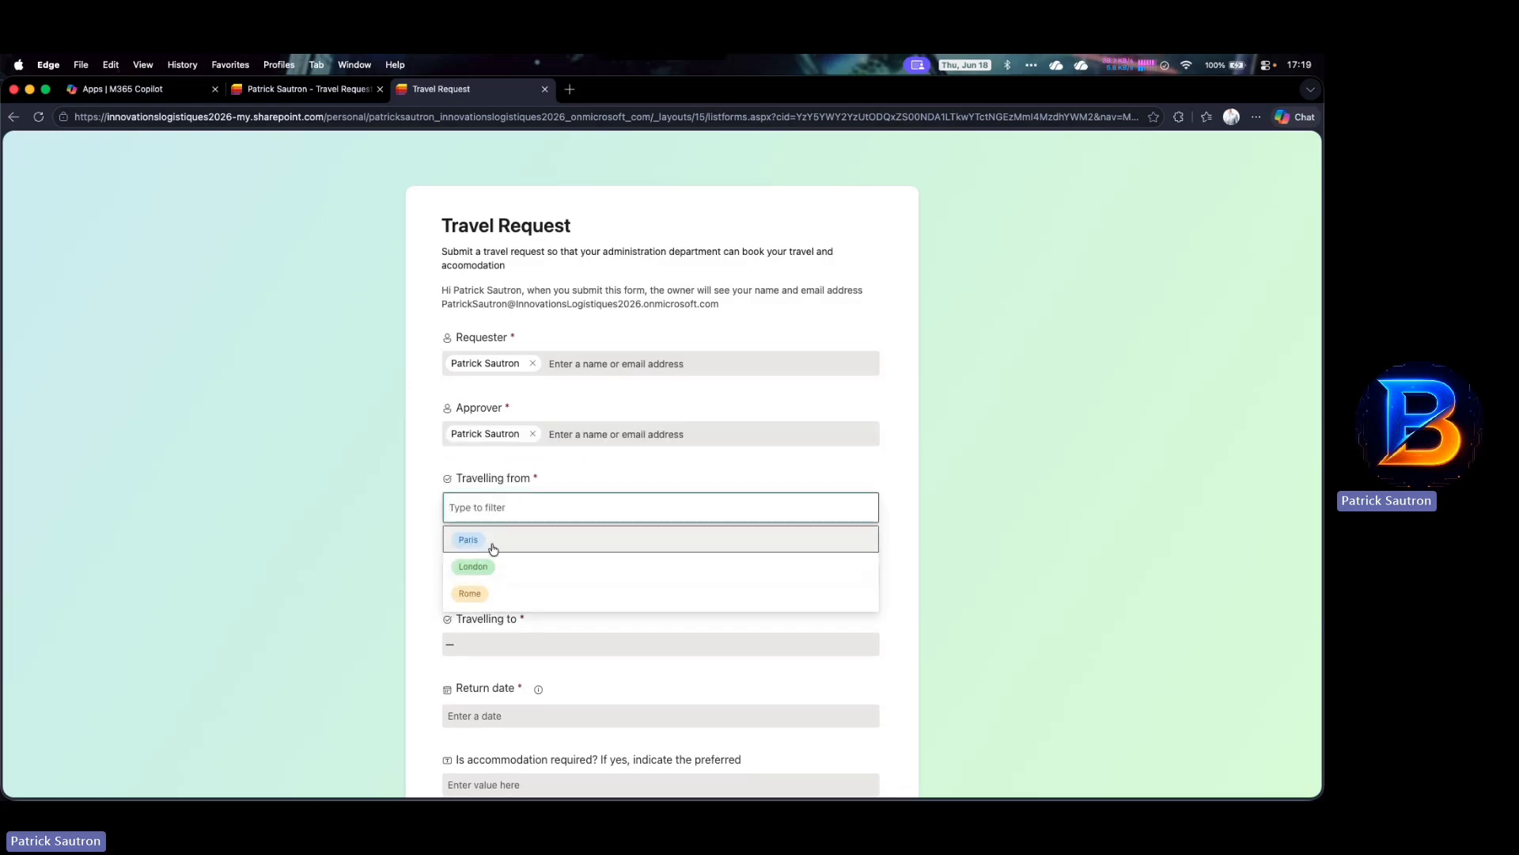
click(488, 540)
click(504, 576)
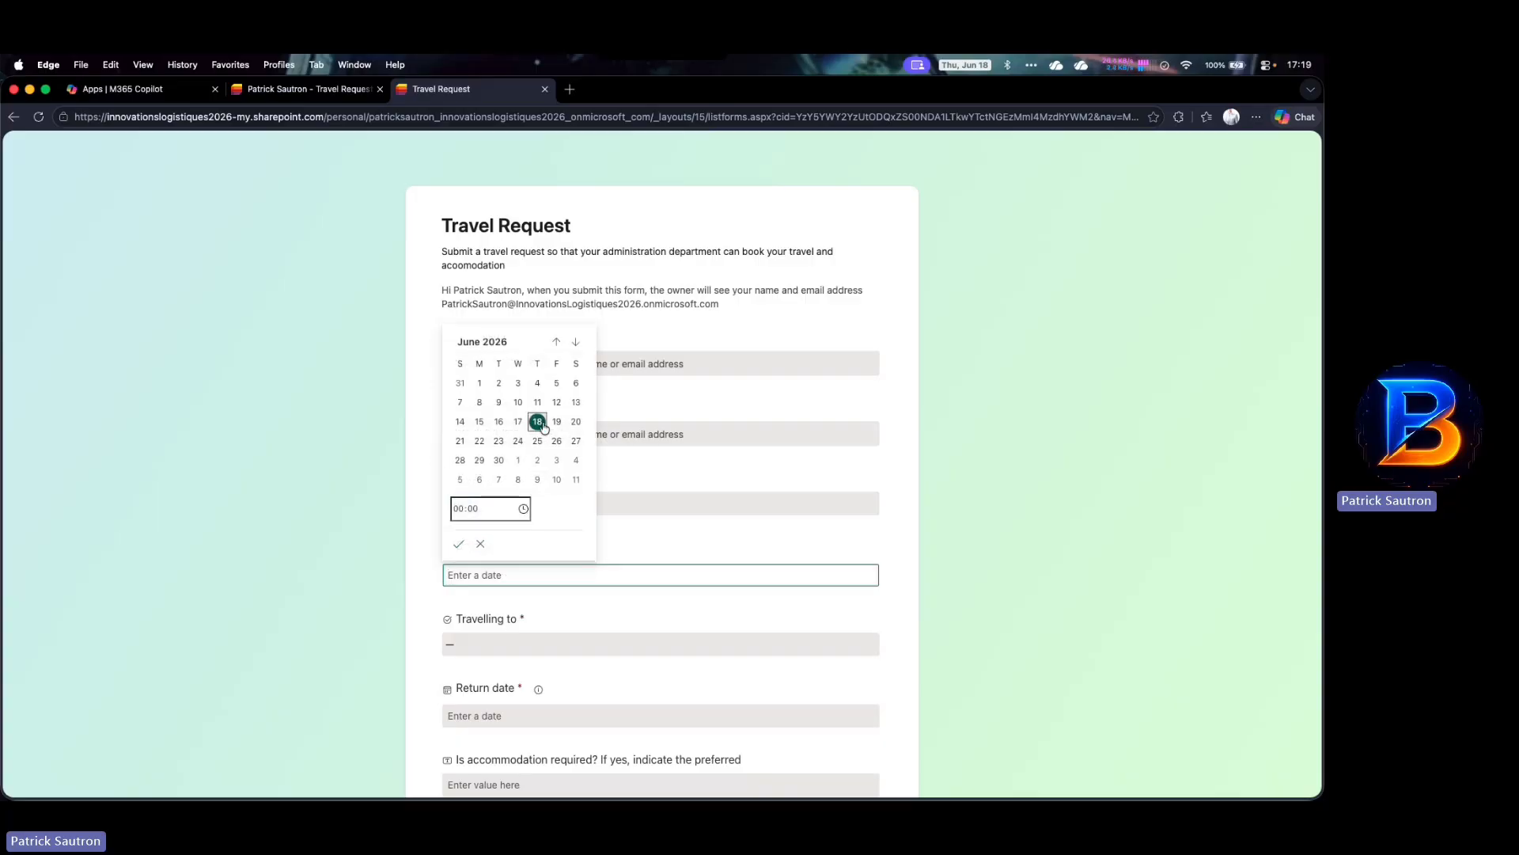
click(556, 421)
click(460, 509)
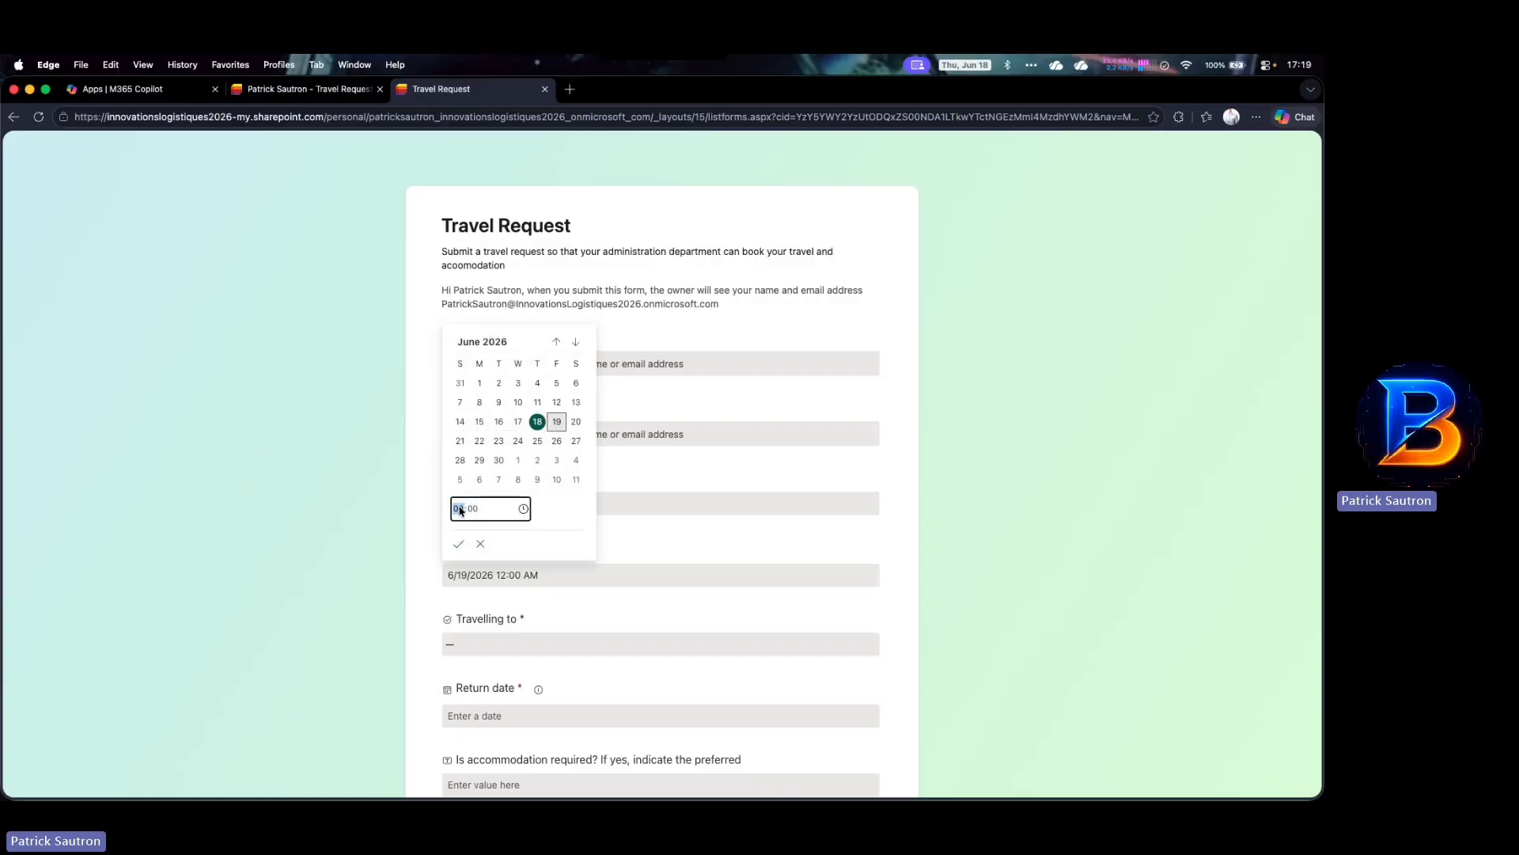
text(9)
click(458, 544)
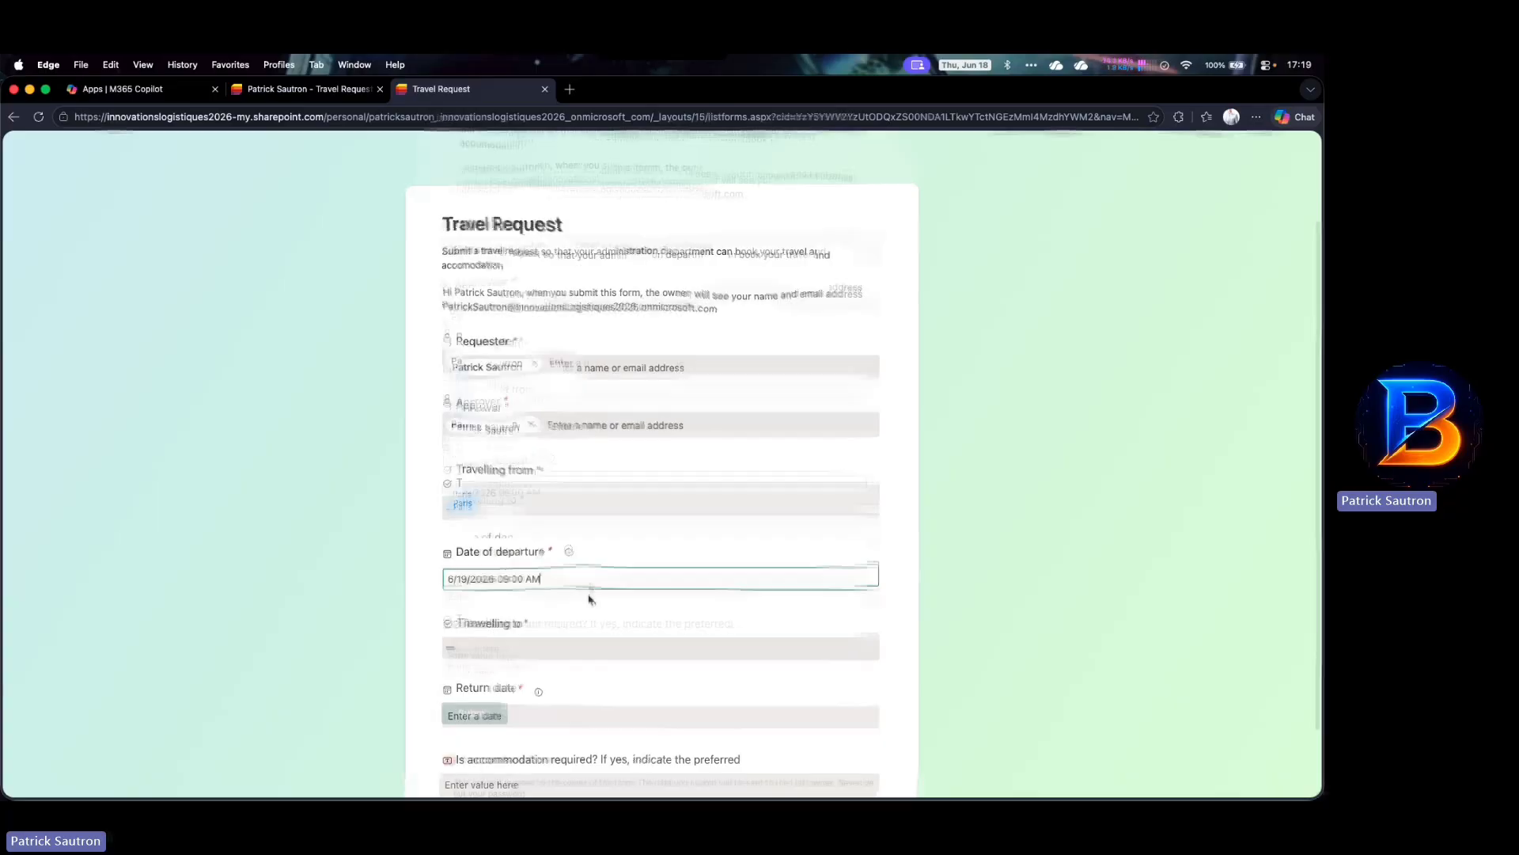
Set Travelling to to Madrid and the return date to 6/22/2026 09:00 AM
scroll(589, 595, down, 3)
click(538, 447)
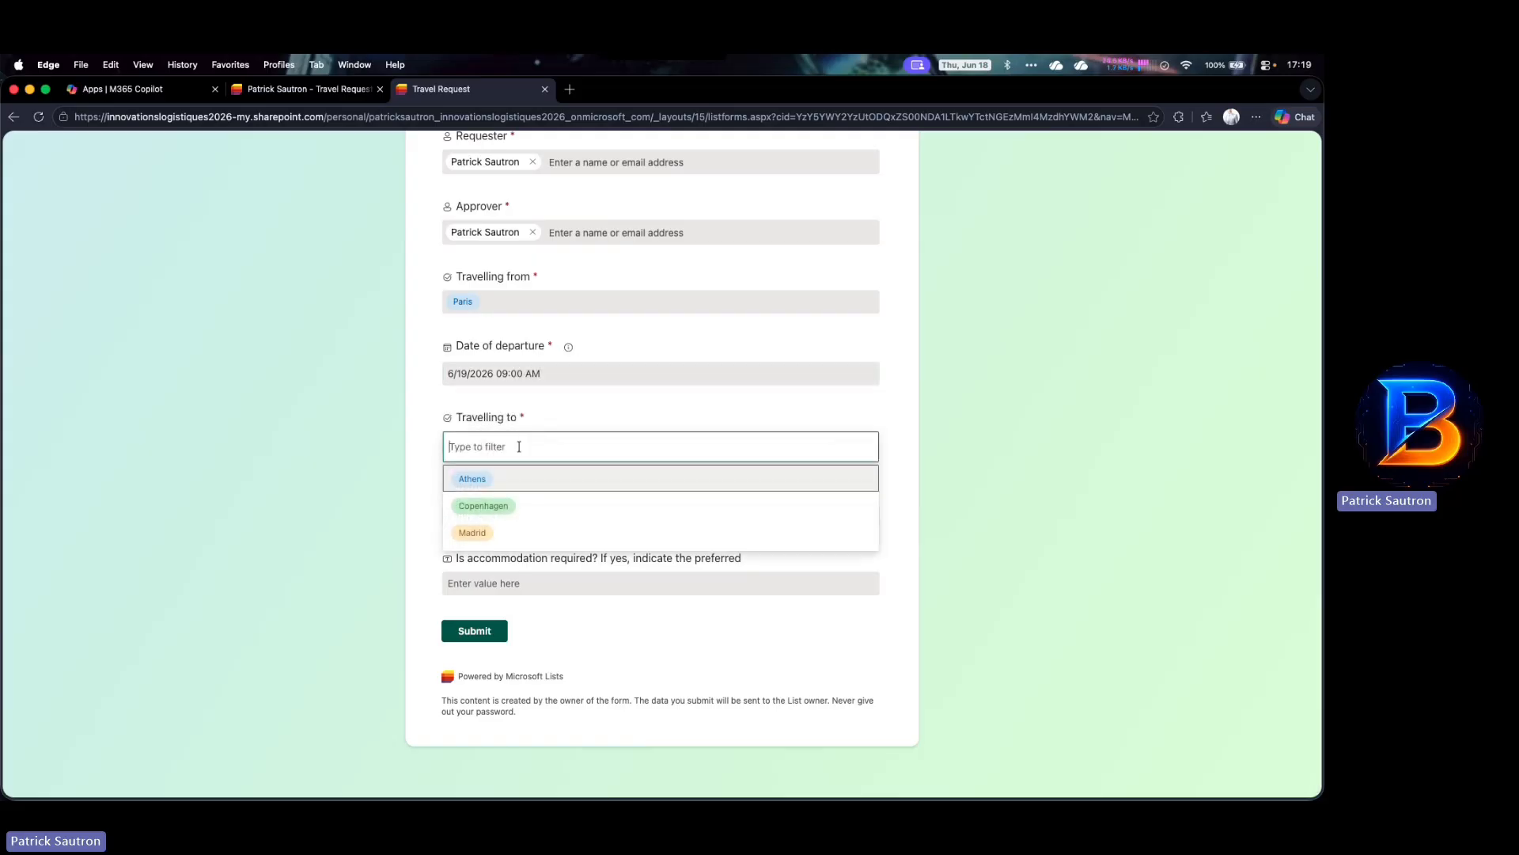
click(481, 532)
click(520, 512)
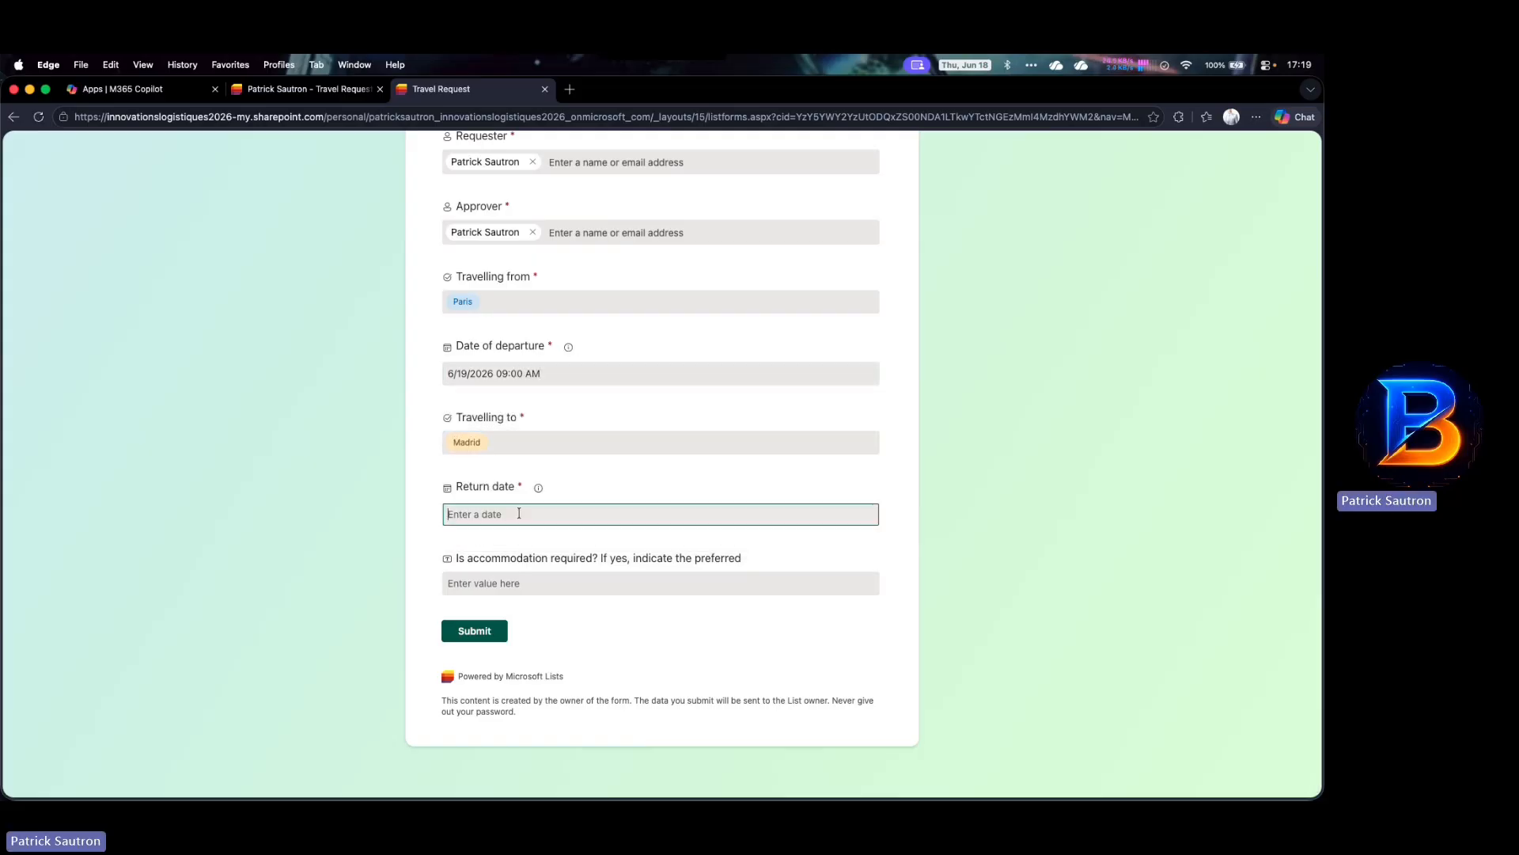
click(479, 646)
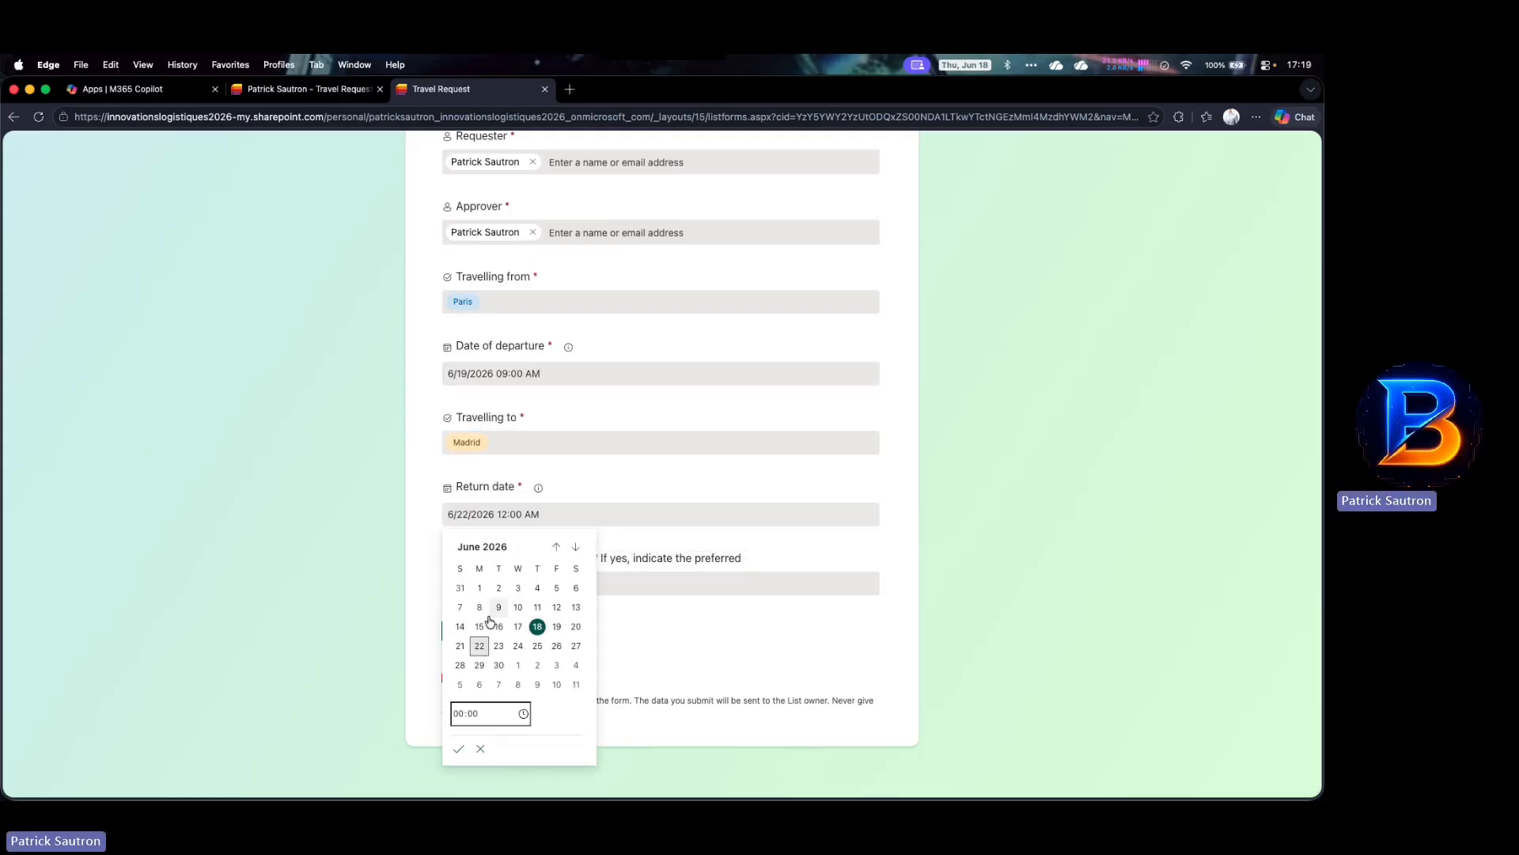
click(459, 714)
text(09)
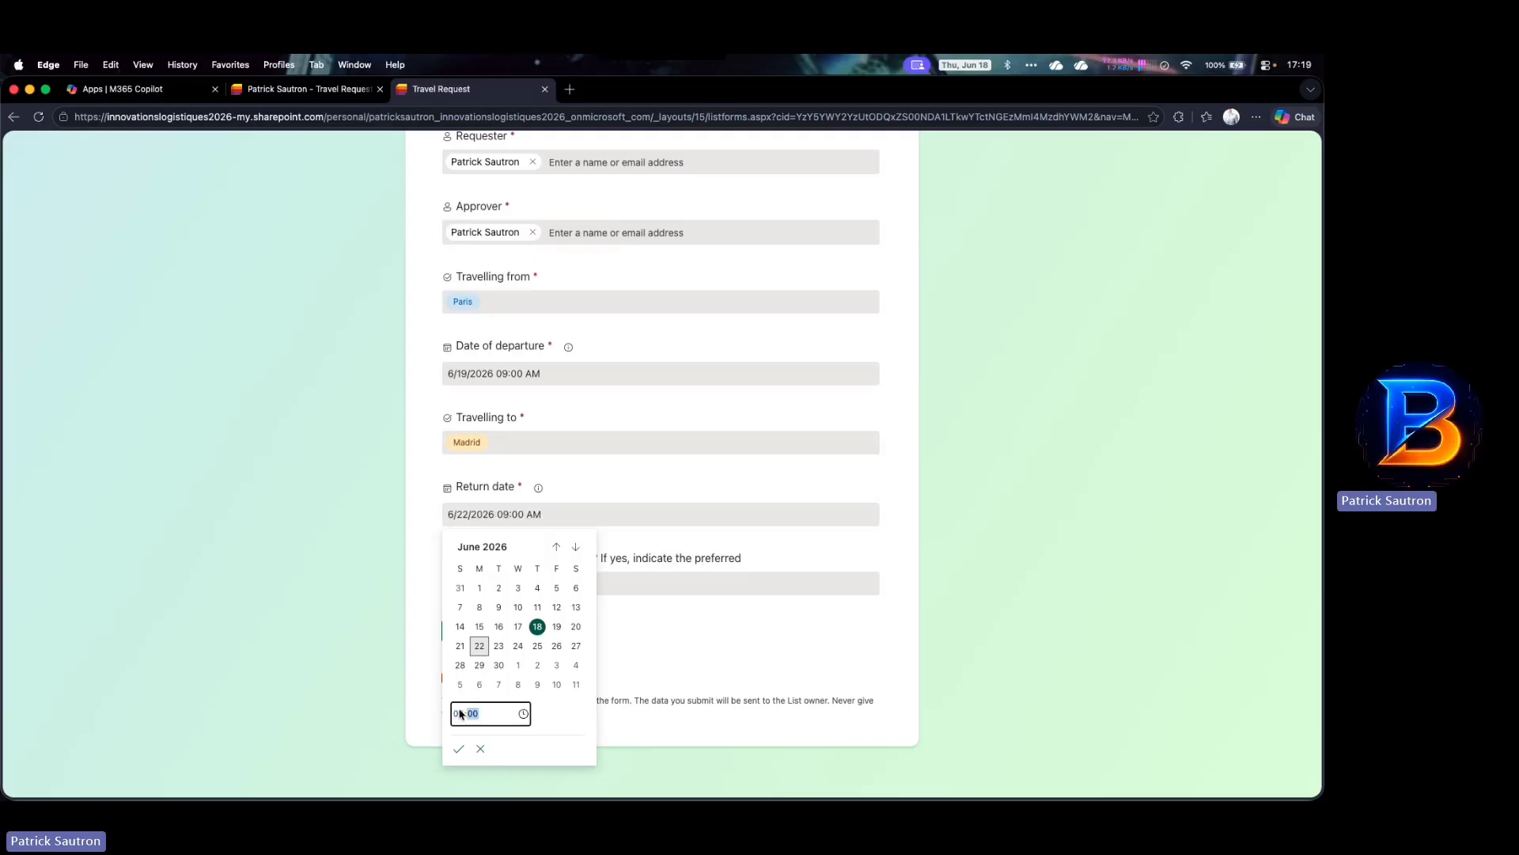
click(458, 748)
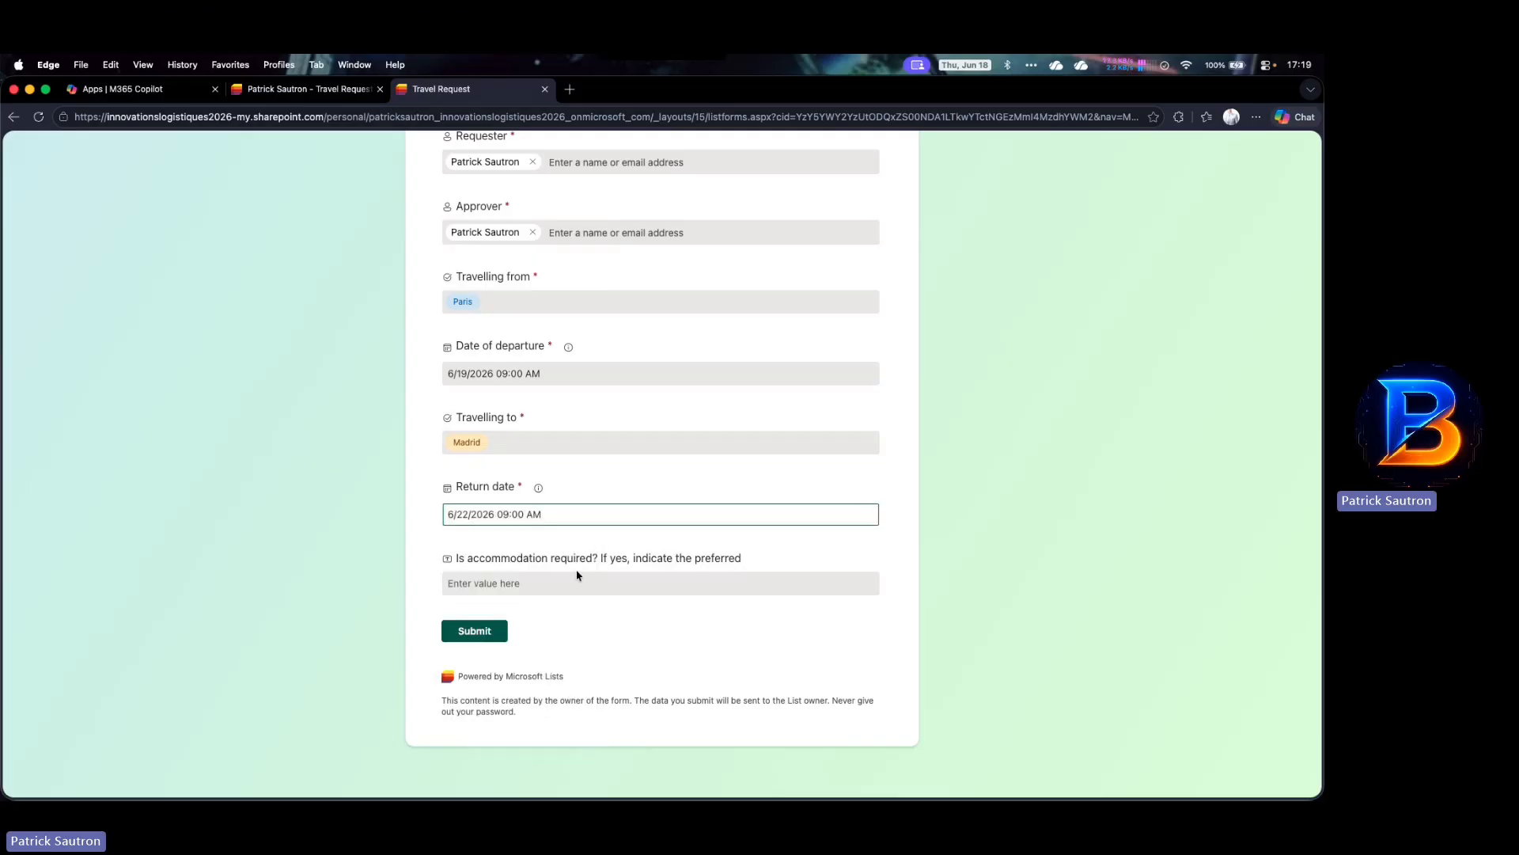
Enter "Hotel Madrid" as the preferred accommodation and submit the travel request
click(557, 579)
text(Hotel)
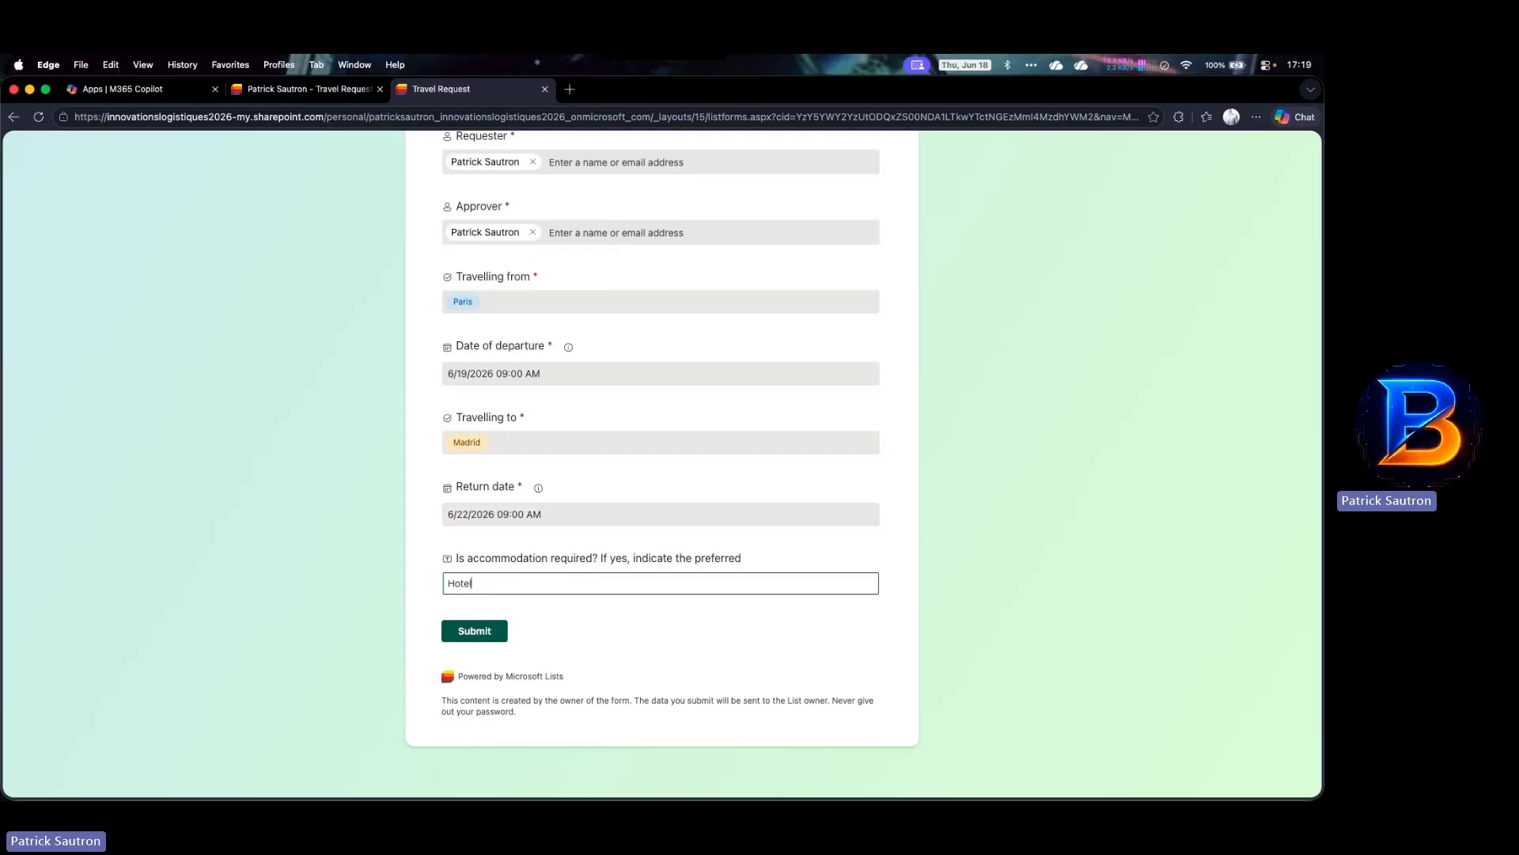
text( Madris)
click(498, 630)
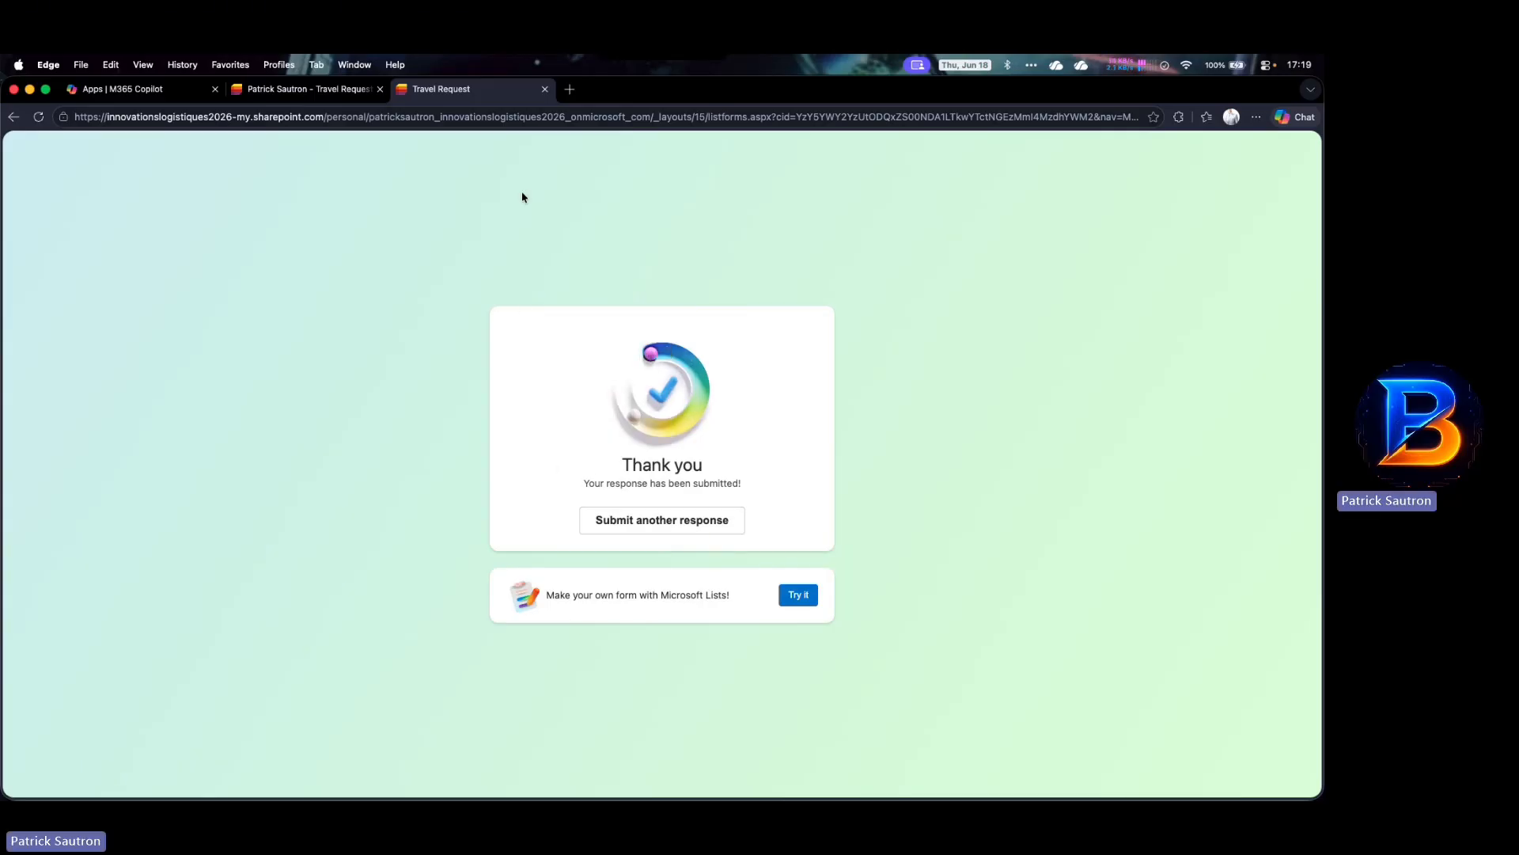
Return to the Travel Request list, close its forms dialog and reload the list
click(339, 93)
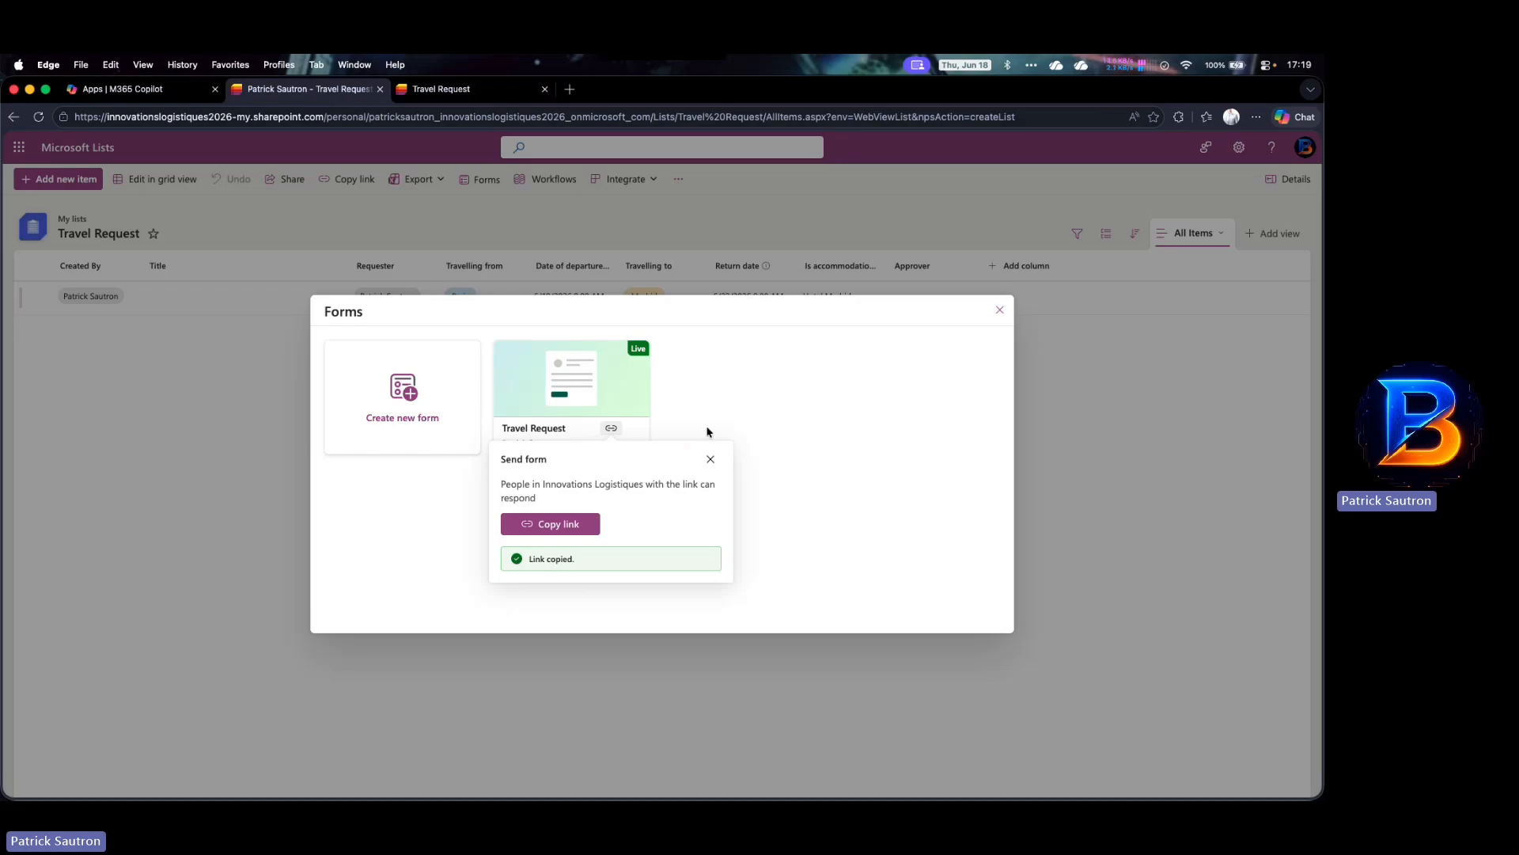
click(999, 309)
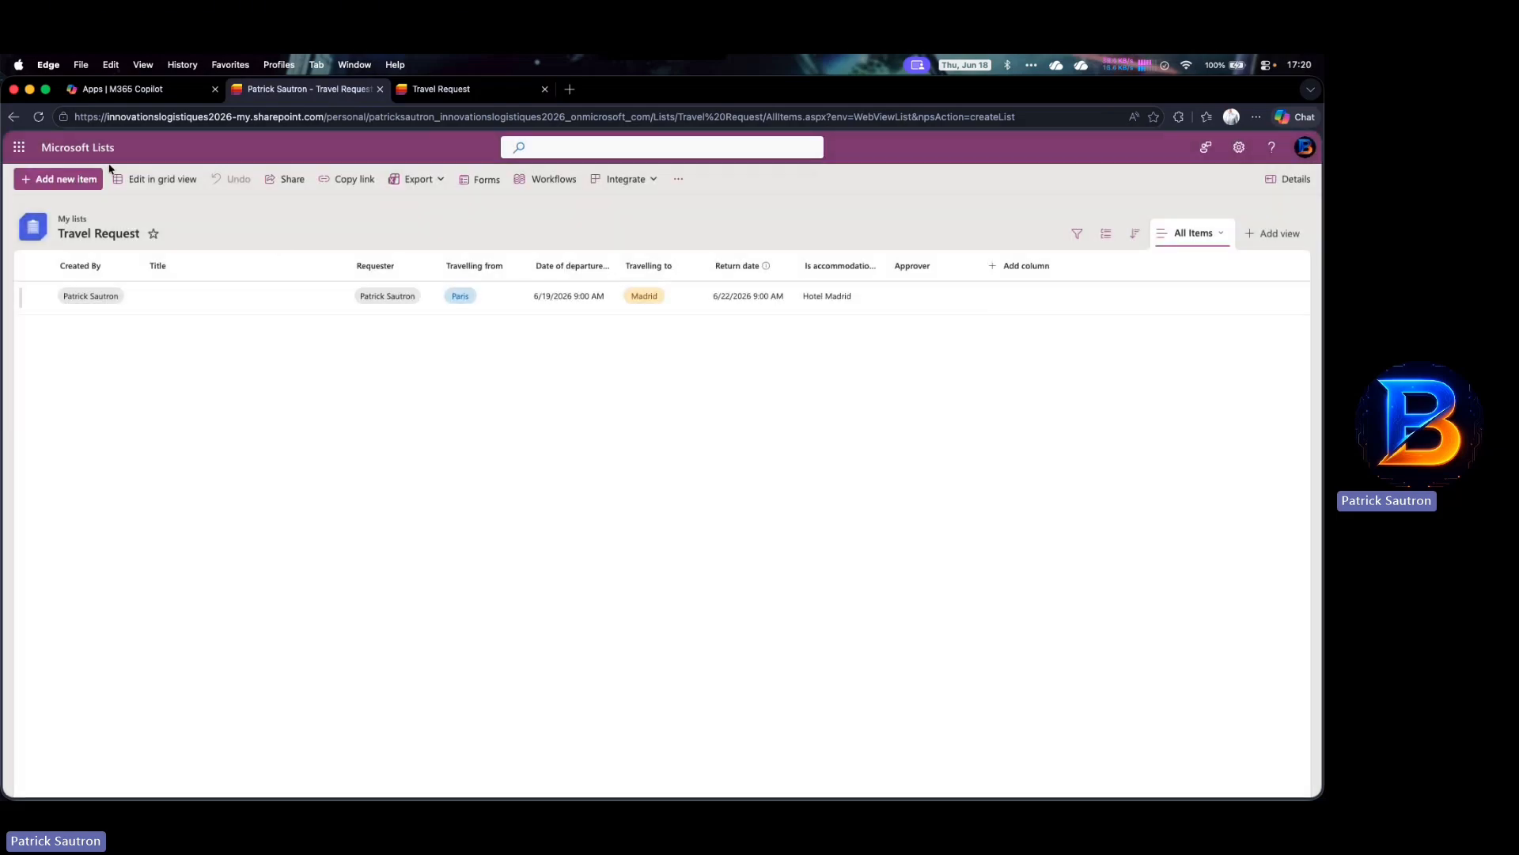
click(37, 117)
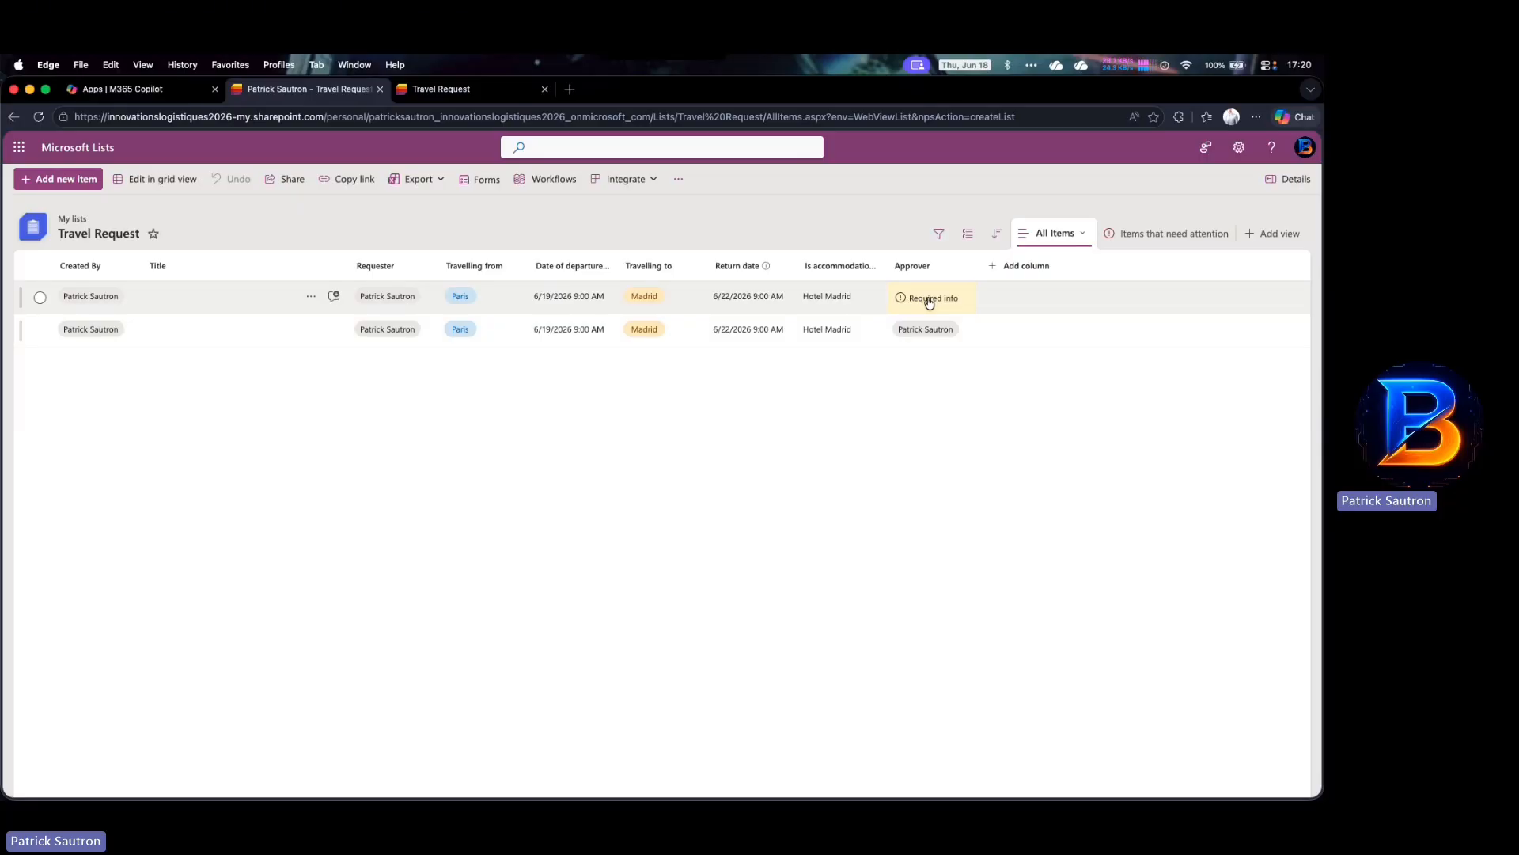
Delete the list item that has no approver and confirm sending it to the recycle bin
click(39, 297)
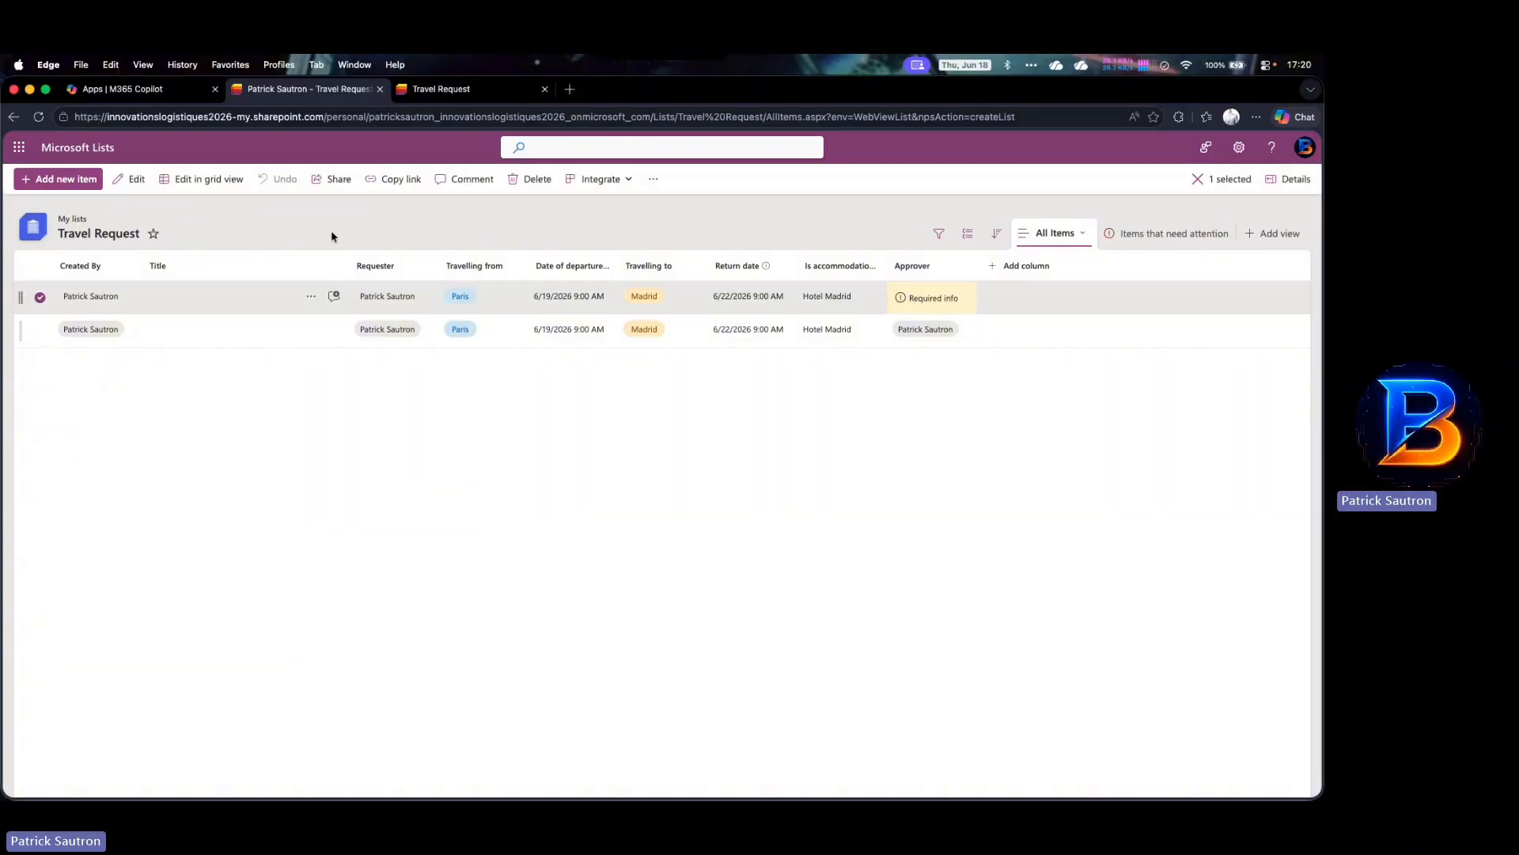
click(532, 179)
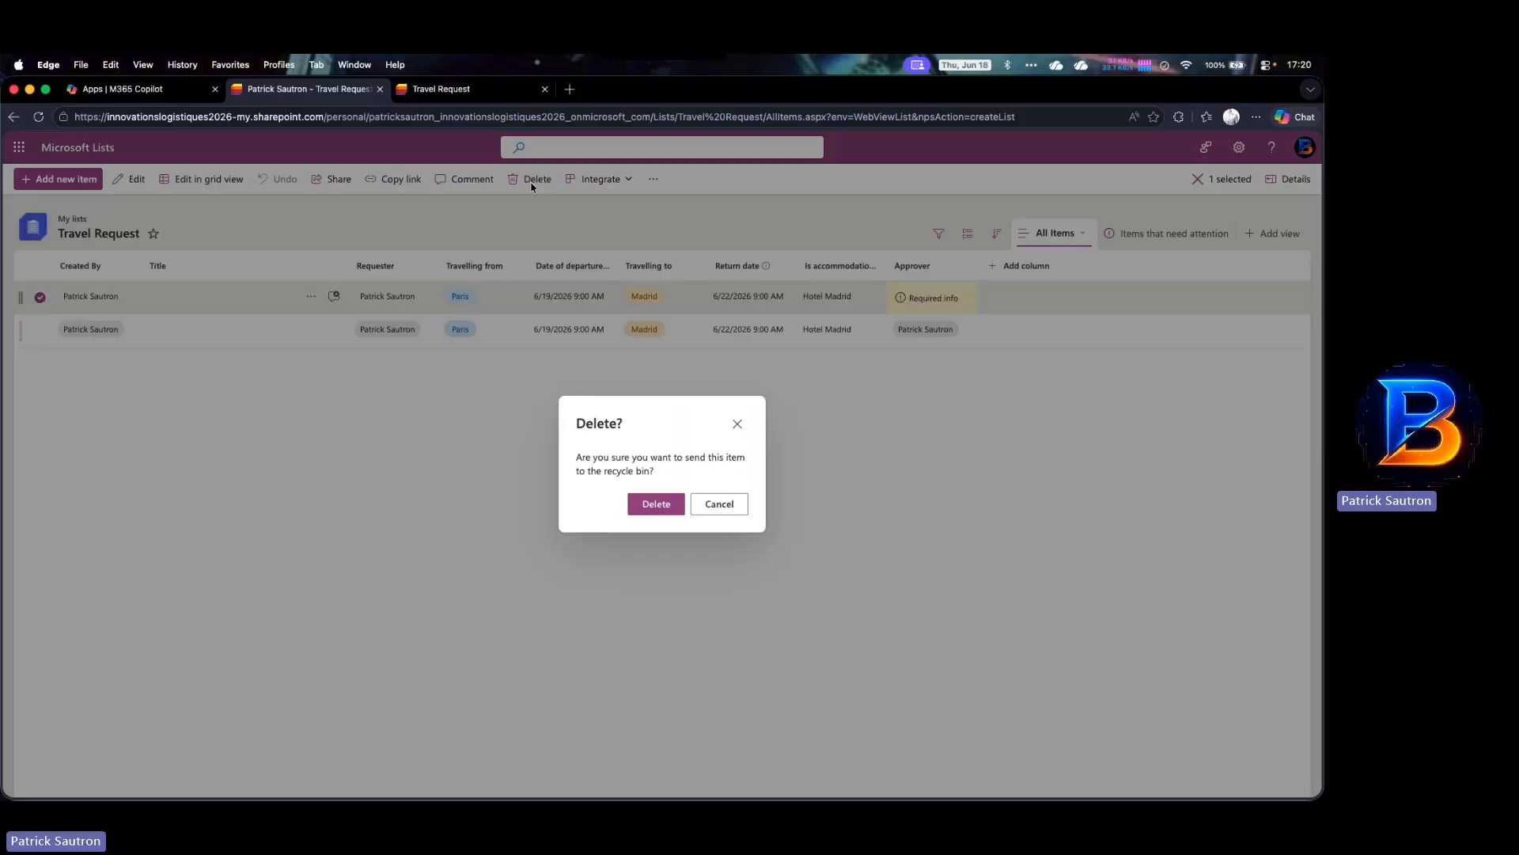
click(643, 506)
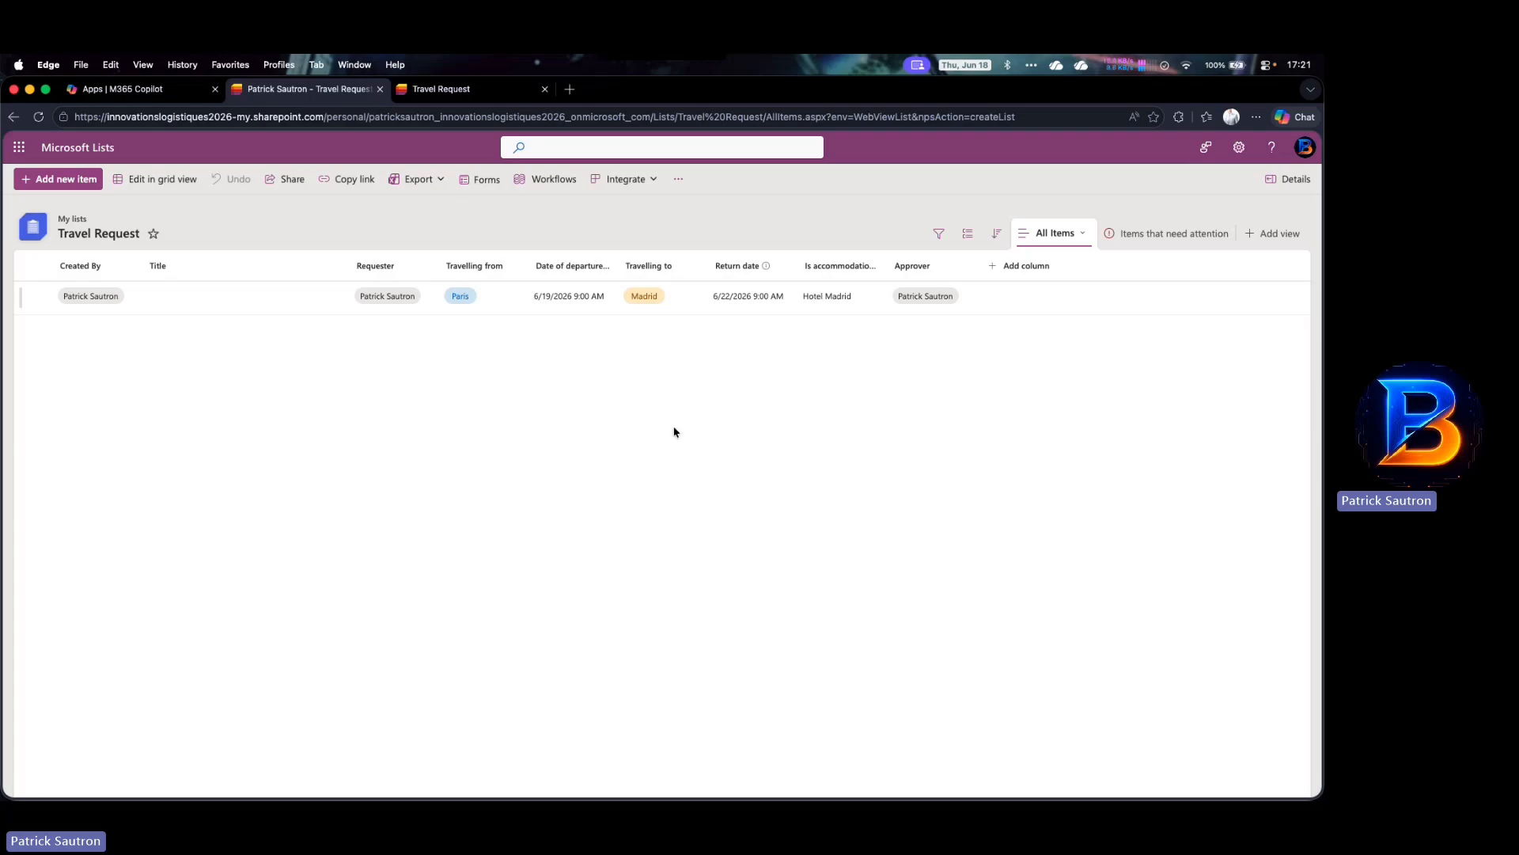
Switch to Power Automate from the Microsoft 365 apps page and start a new automated cloud flow
click(142, 88)
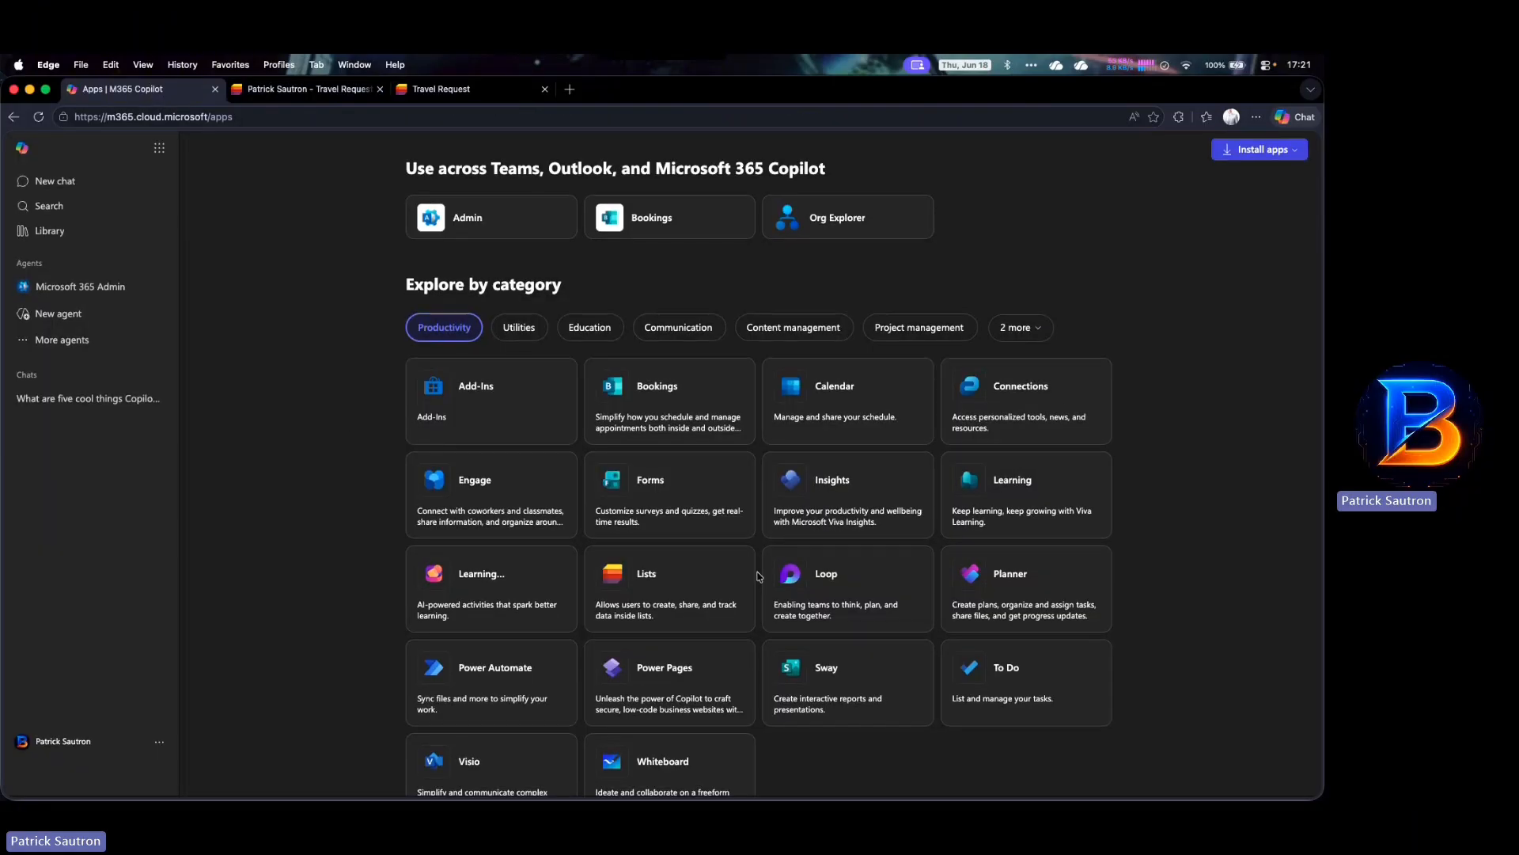
click(526, 676)
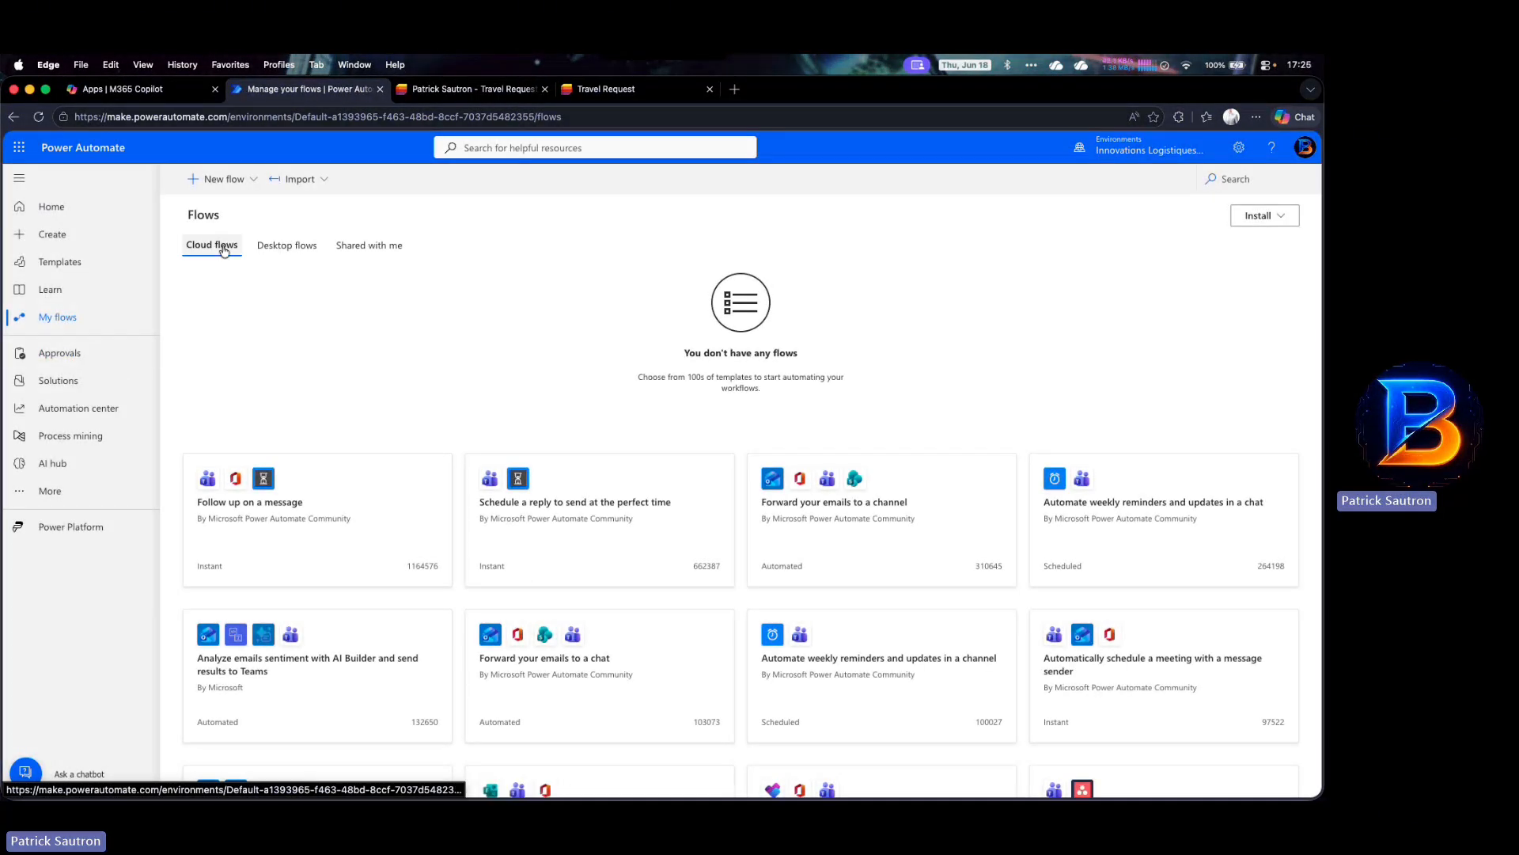
click(252, 180)
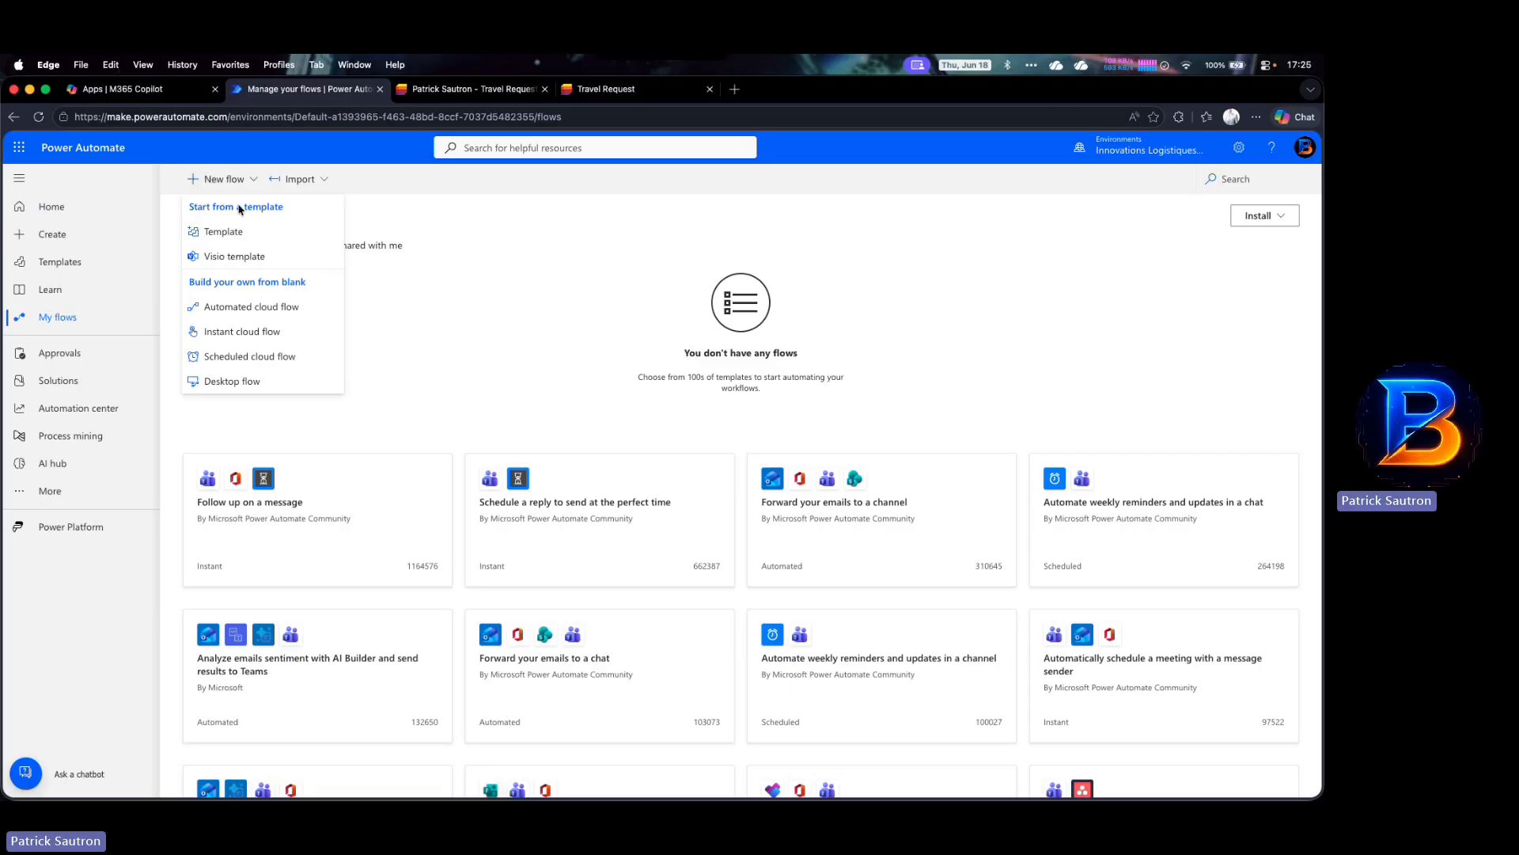
click(229, 308)
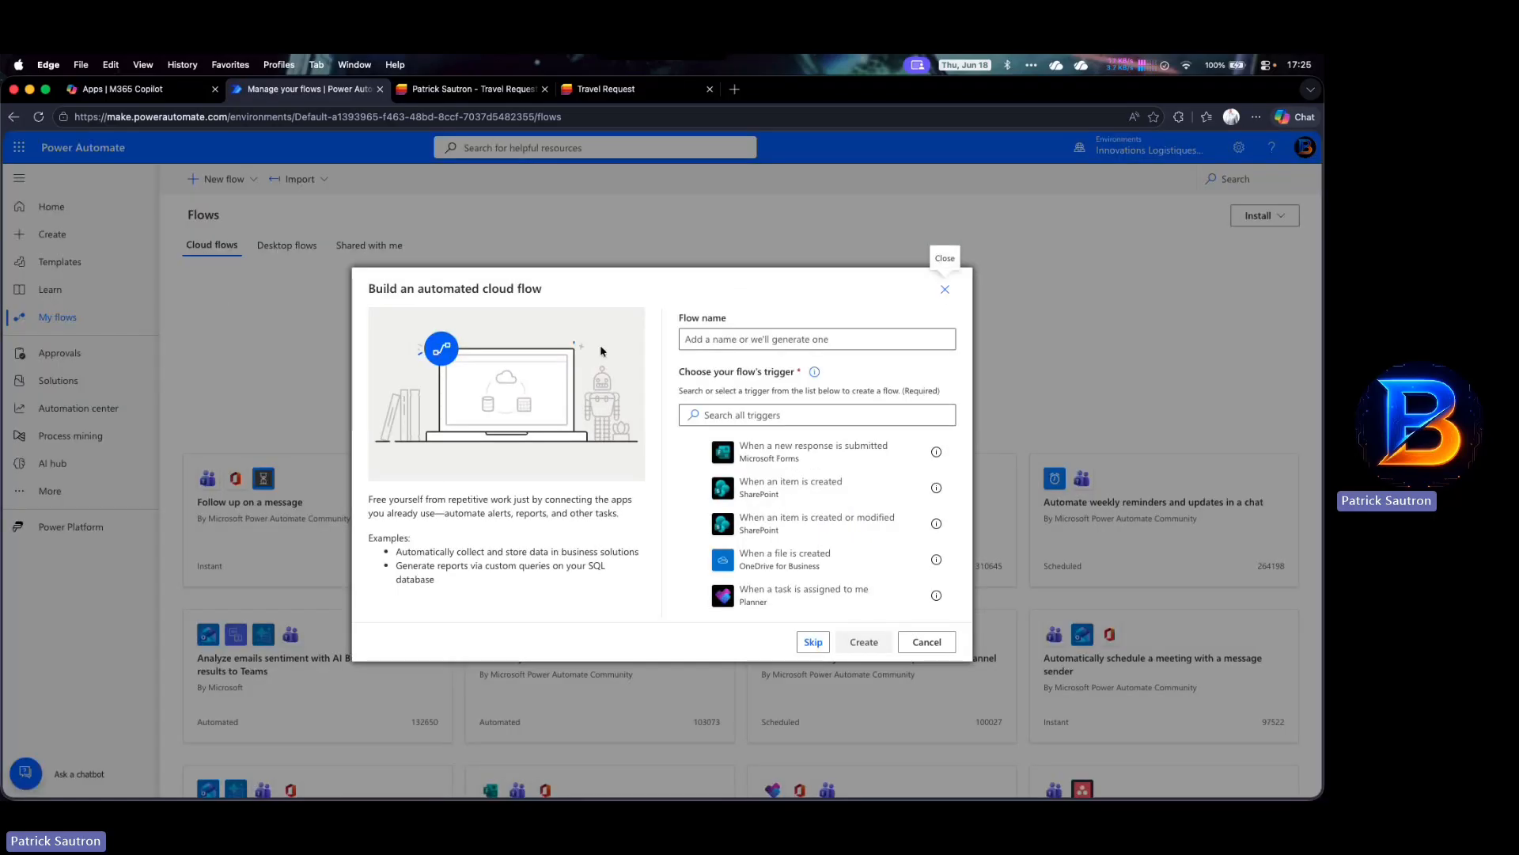
Name the new automated cloud flow "Travel Request"
click(705, 343)
text(TYrave)
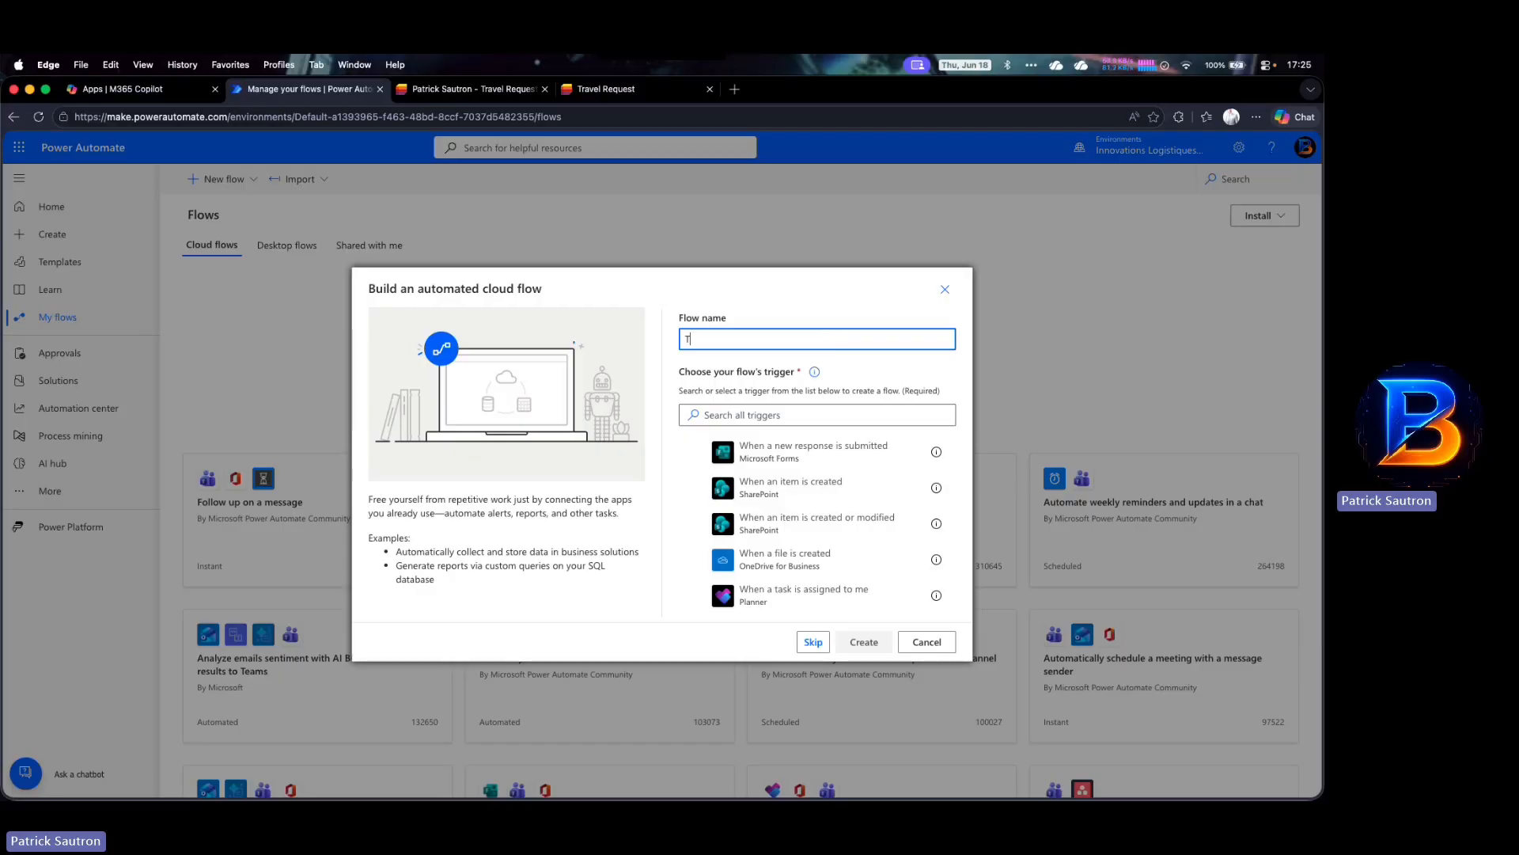
key(BackSpace)
key(BackSpace)
key(BackSpace)
key(BackSpace)
key(BackSpace)
text(ravel Request)
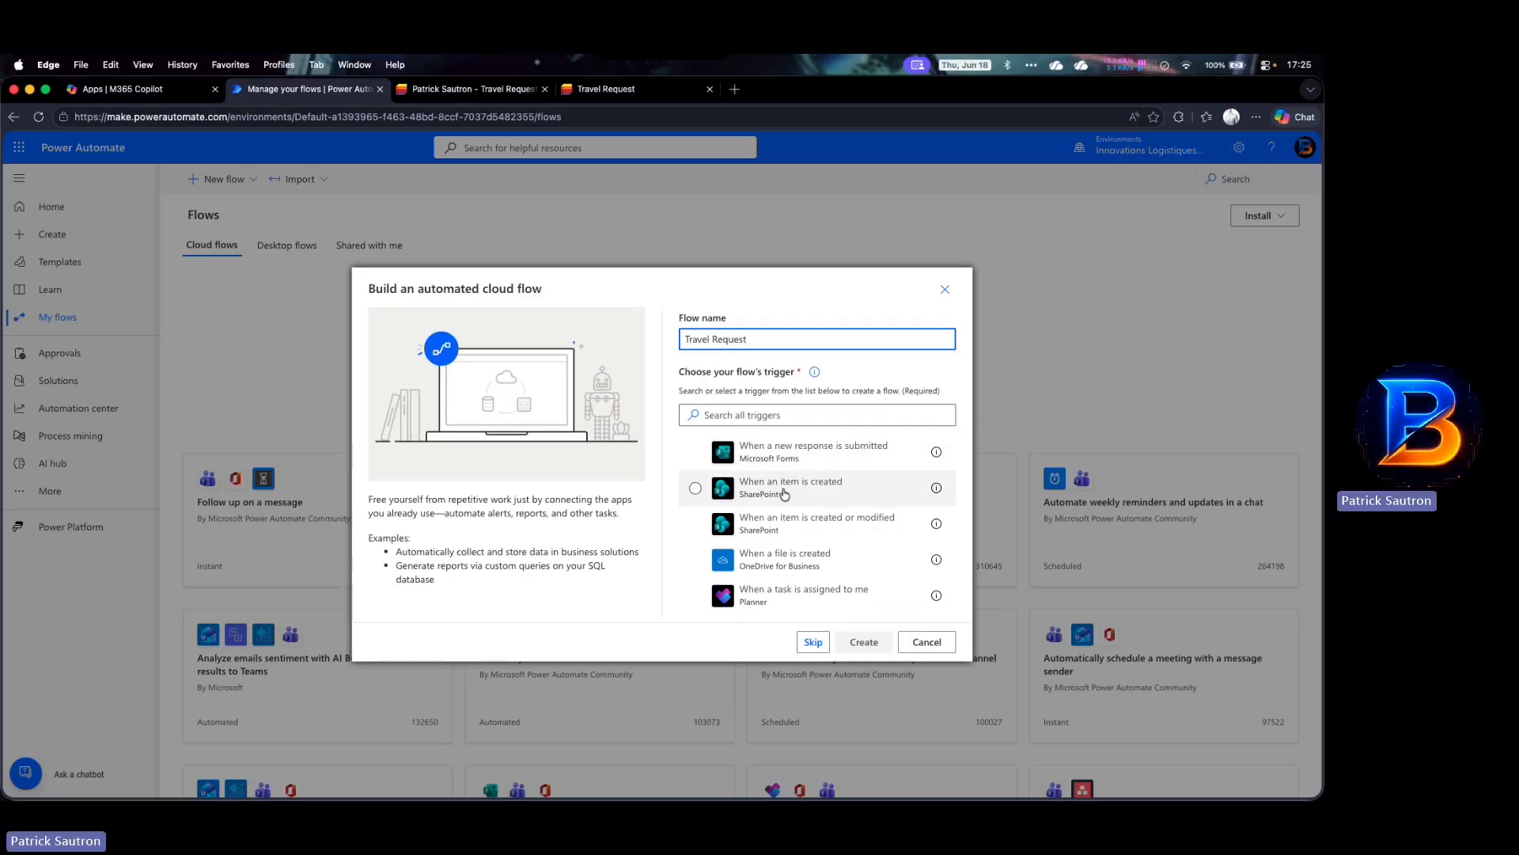
Choose SharePoint's "When an item is created" as the trigger and create the flow
click(766, 414)
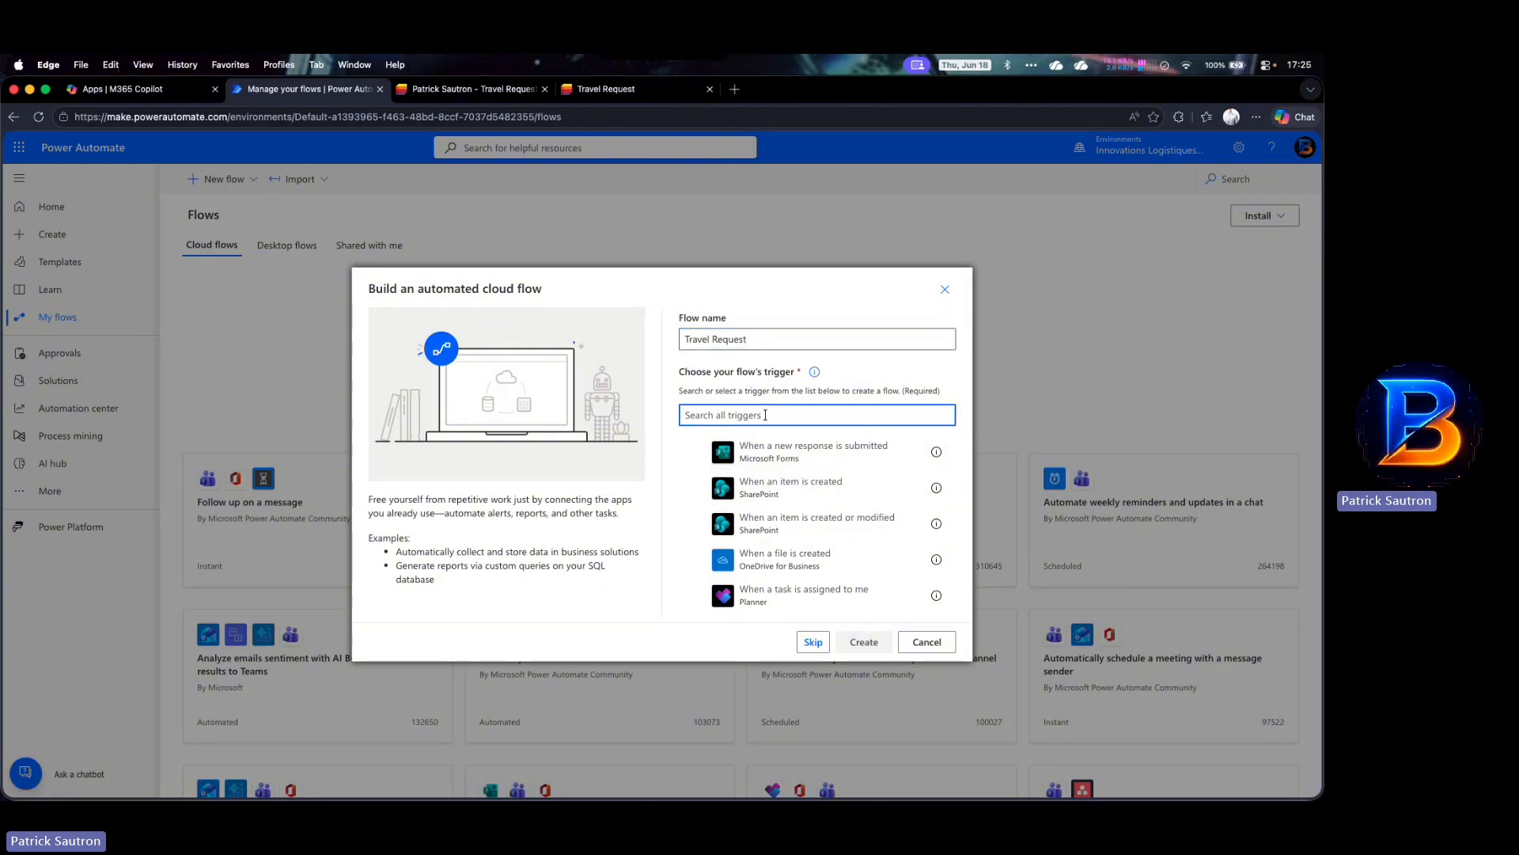
click(772, 492)
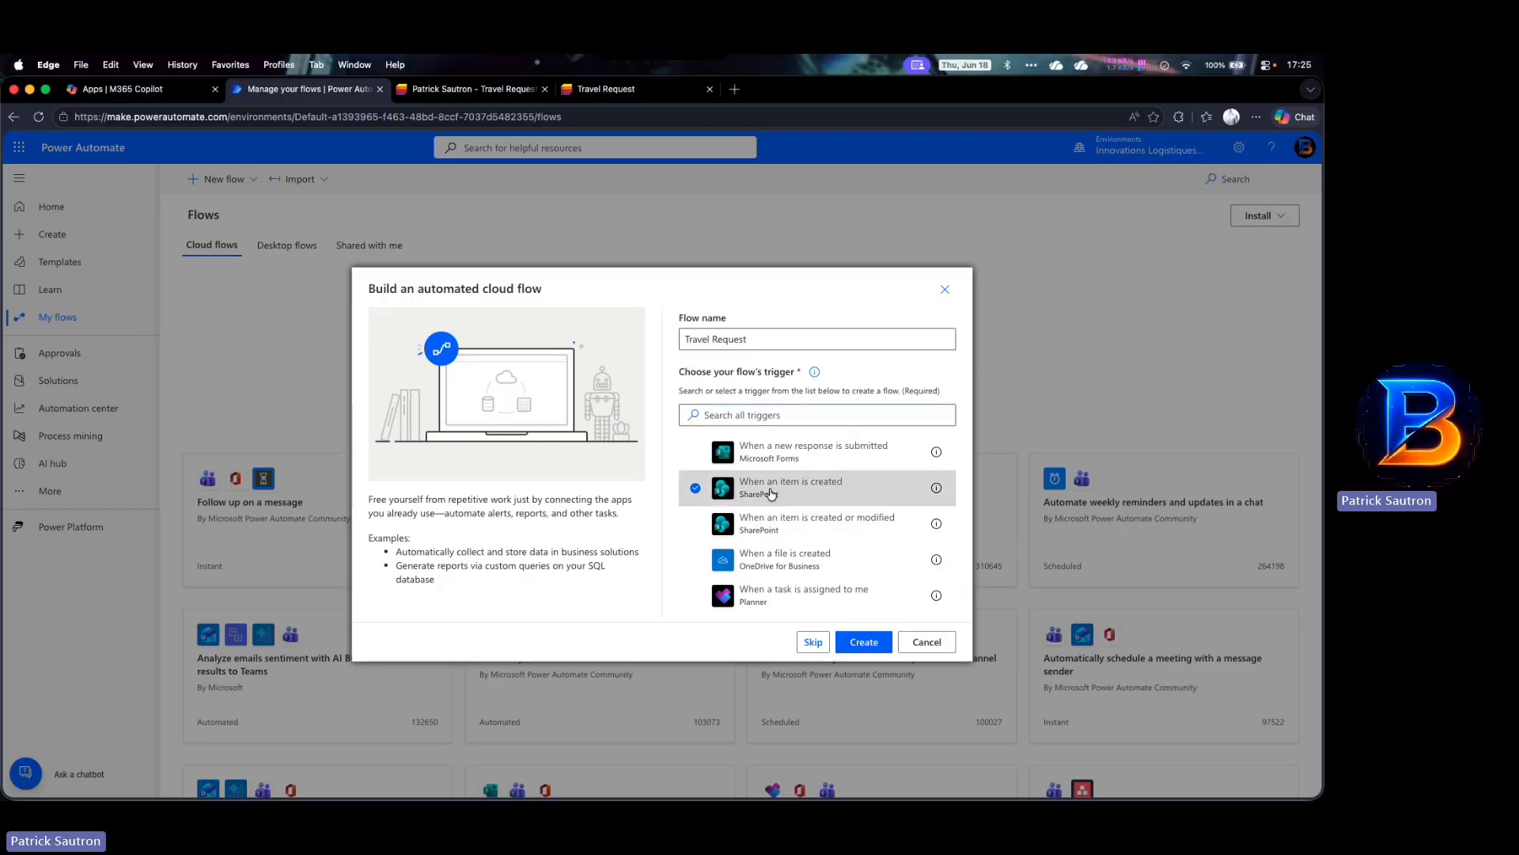
click(865, 642)
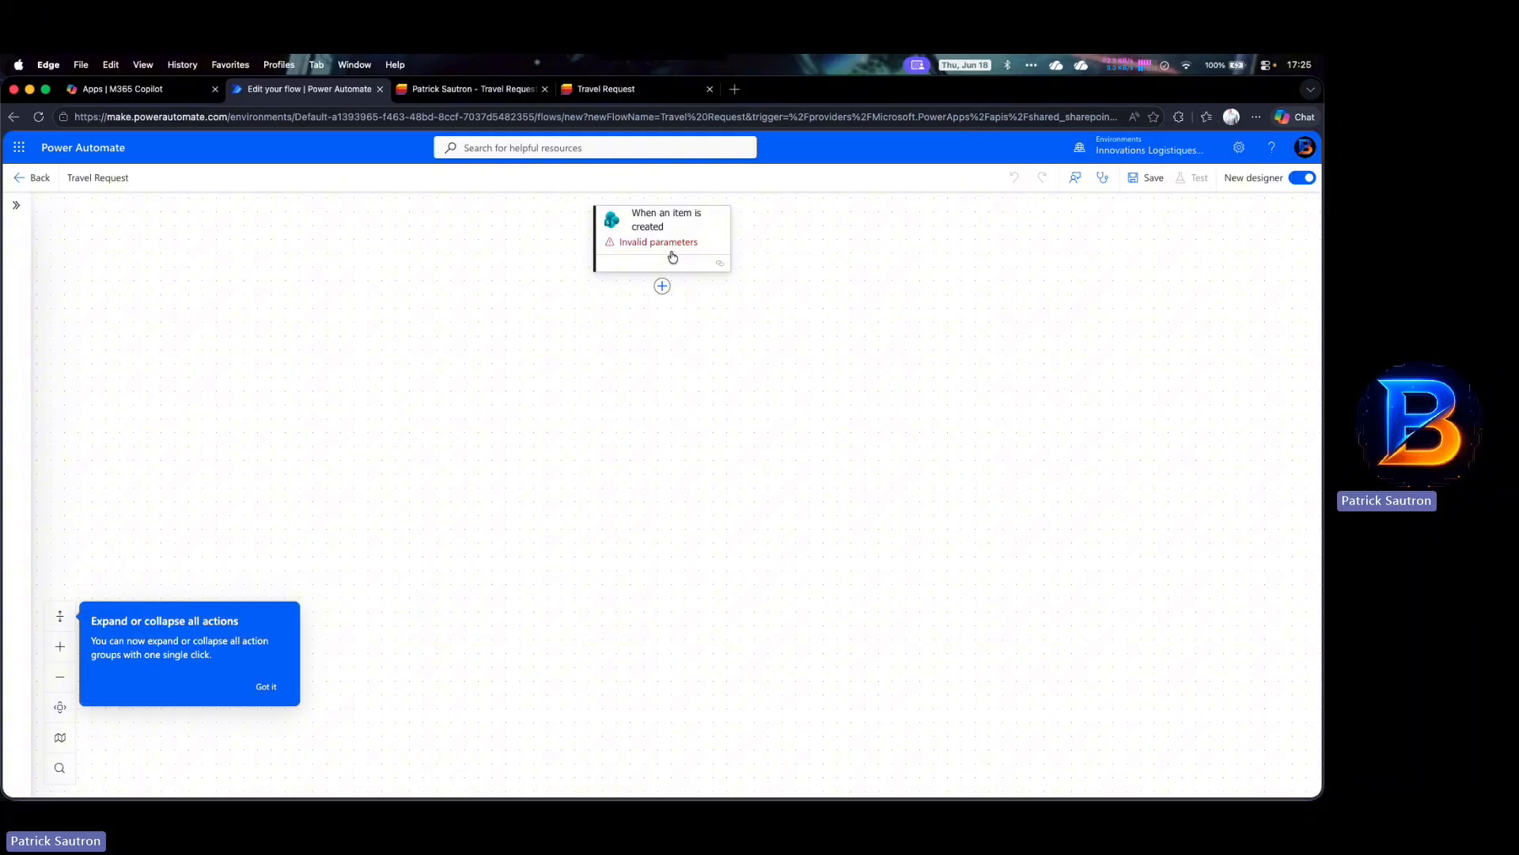
Open the "When an item is created" trigger's parameters and copy the Travel Request list's site URL up to, but excluding, "Lists"
click(673, 256)
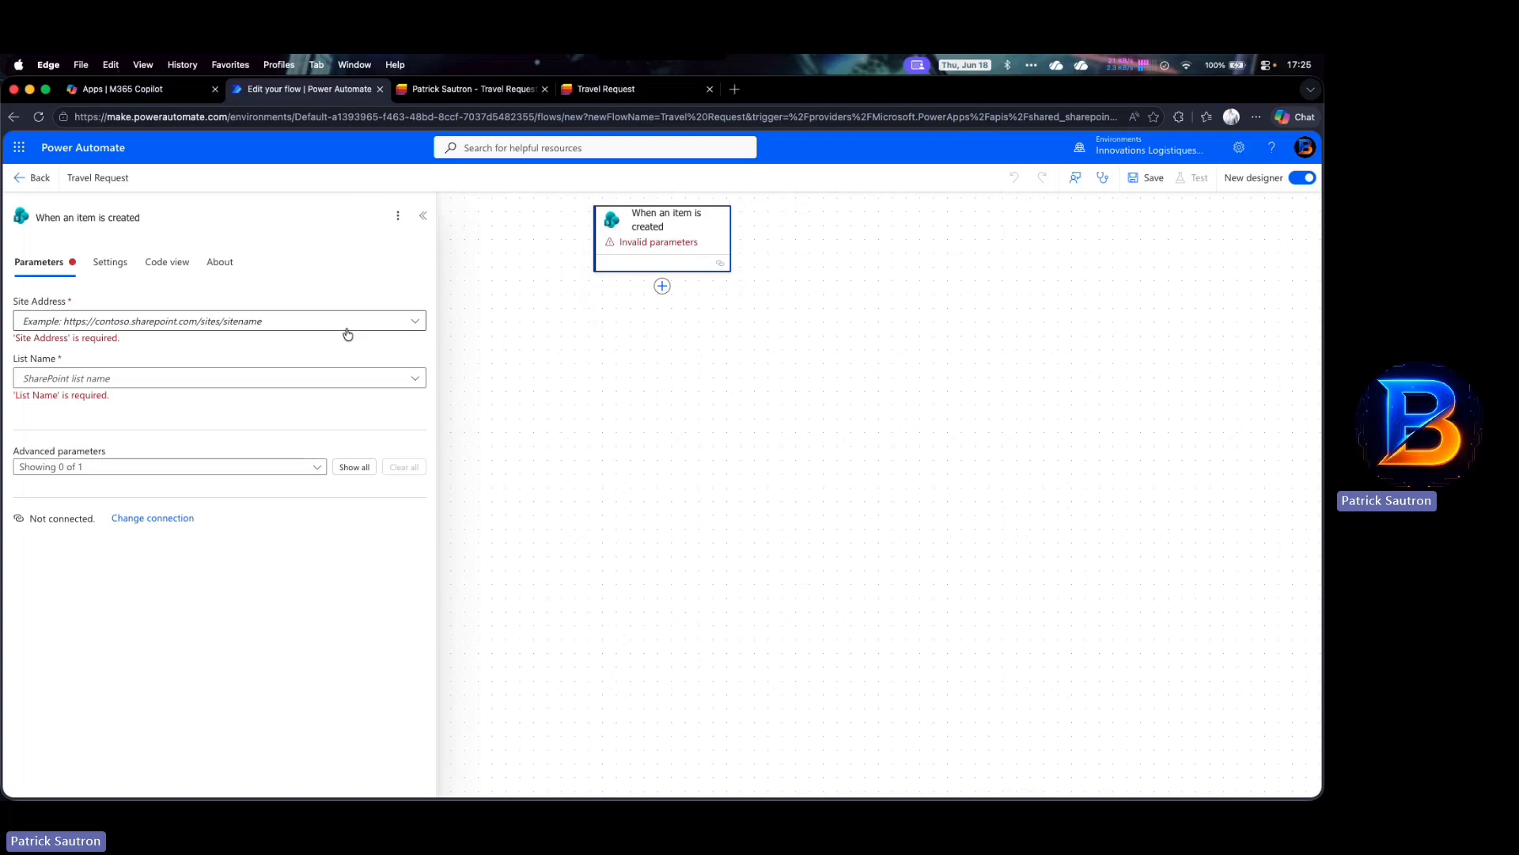
click(415, 322)
click(414, 323)
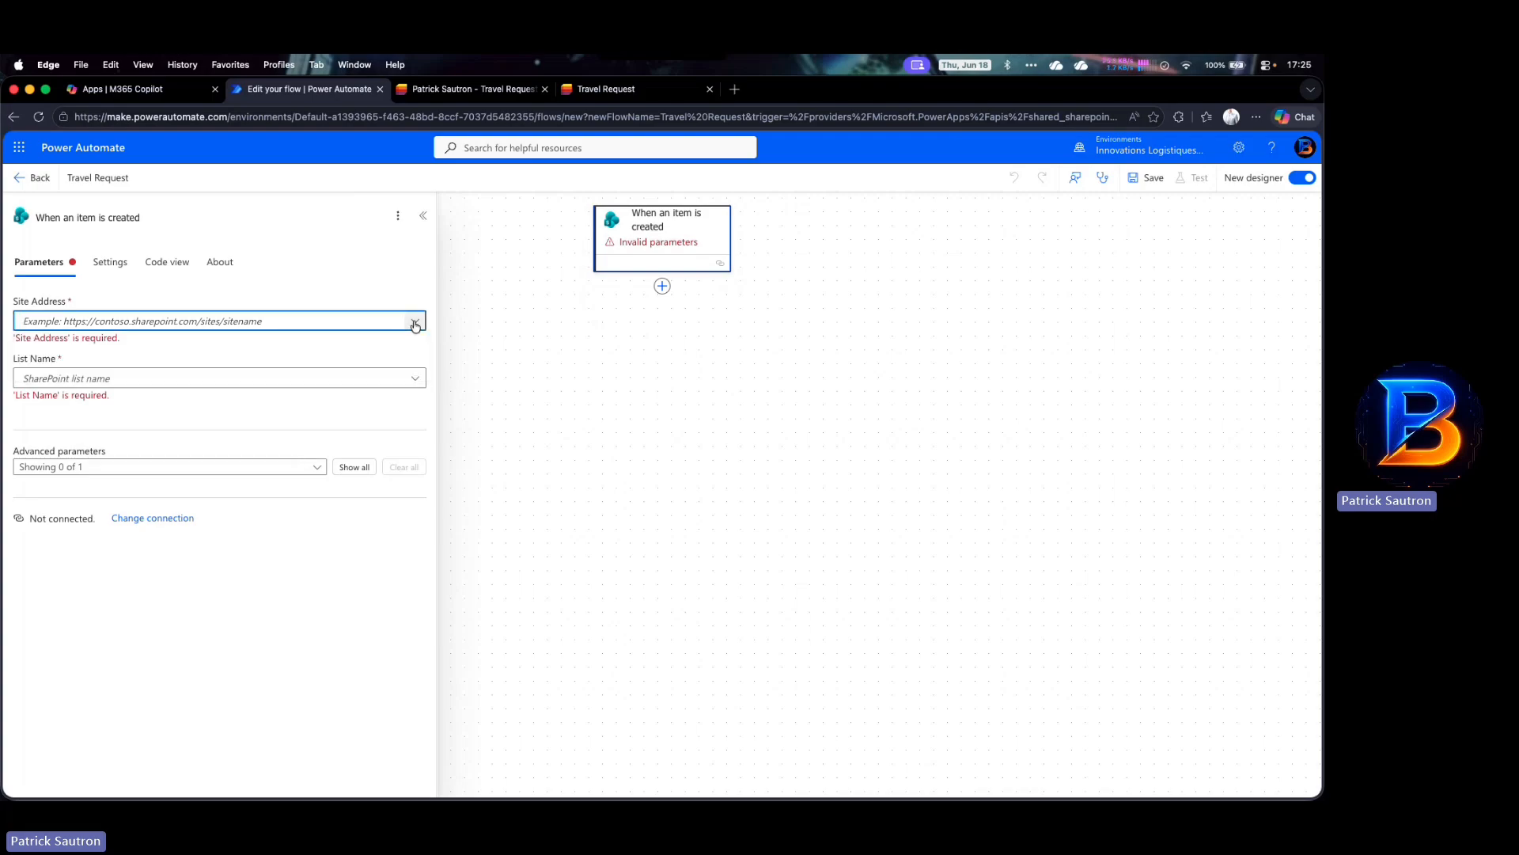
click(491, 91)
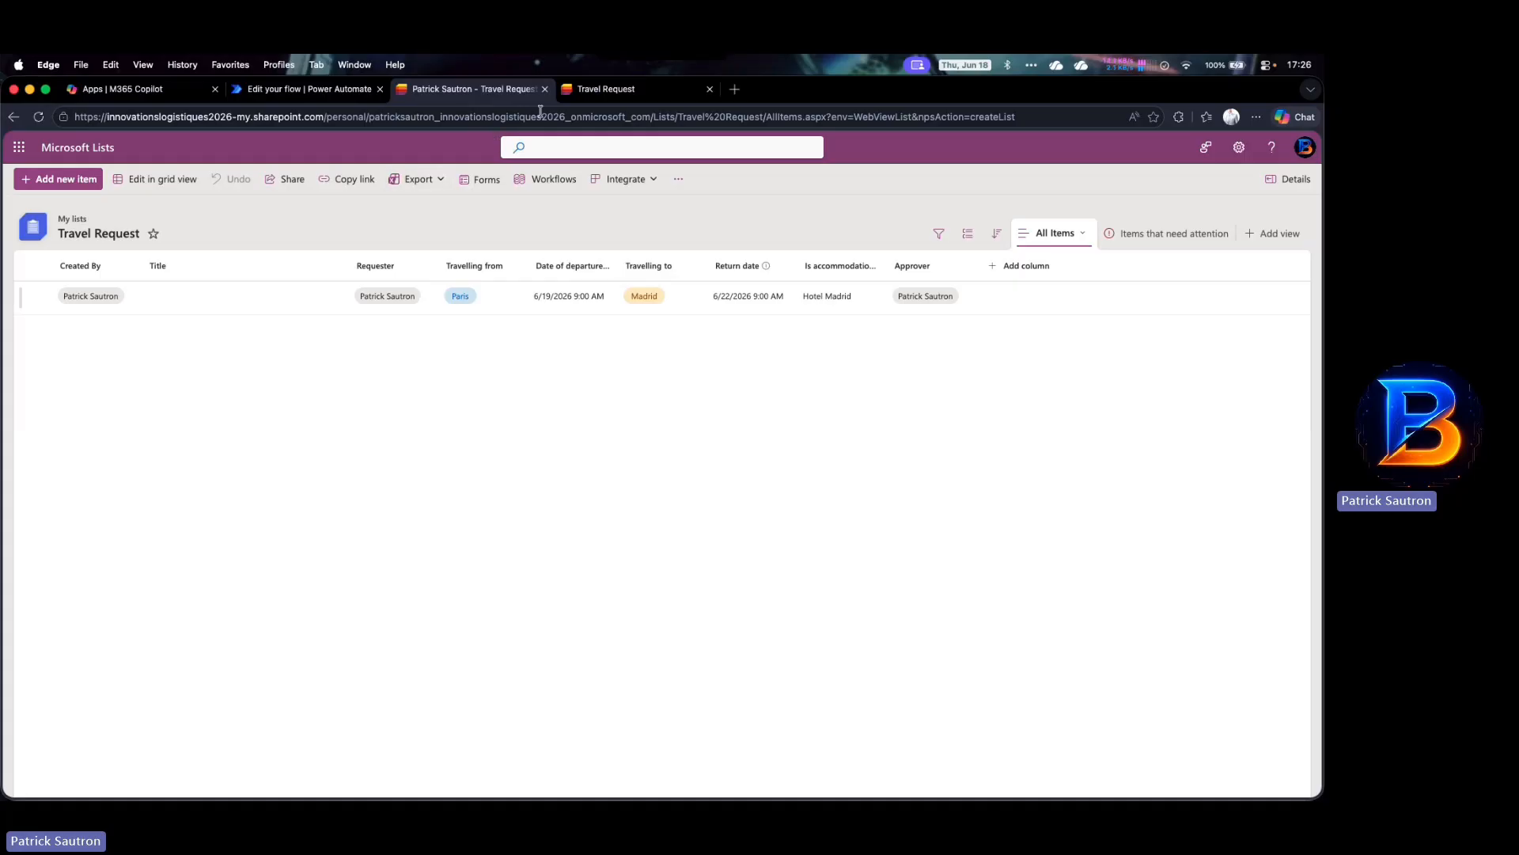
click(570, 117)
click(667, 118)
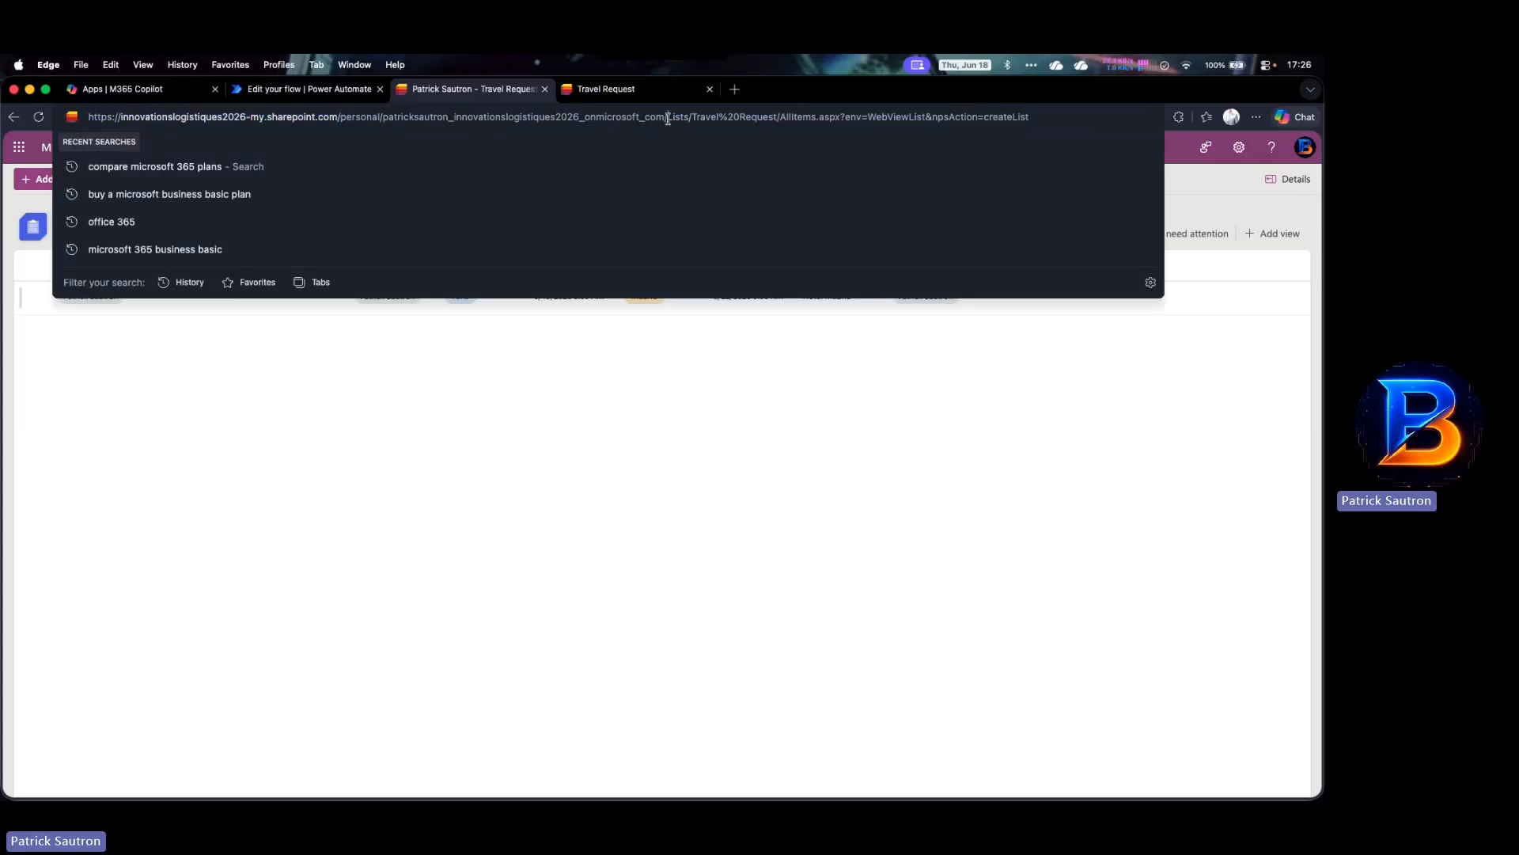
key(shift+Home)
key(super+c)
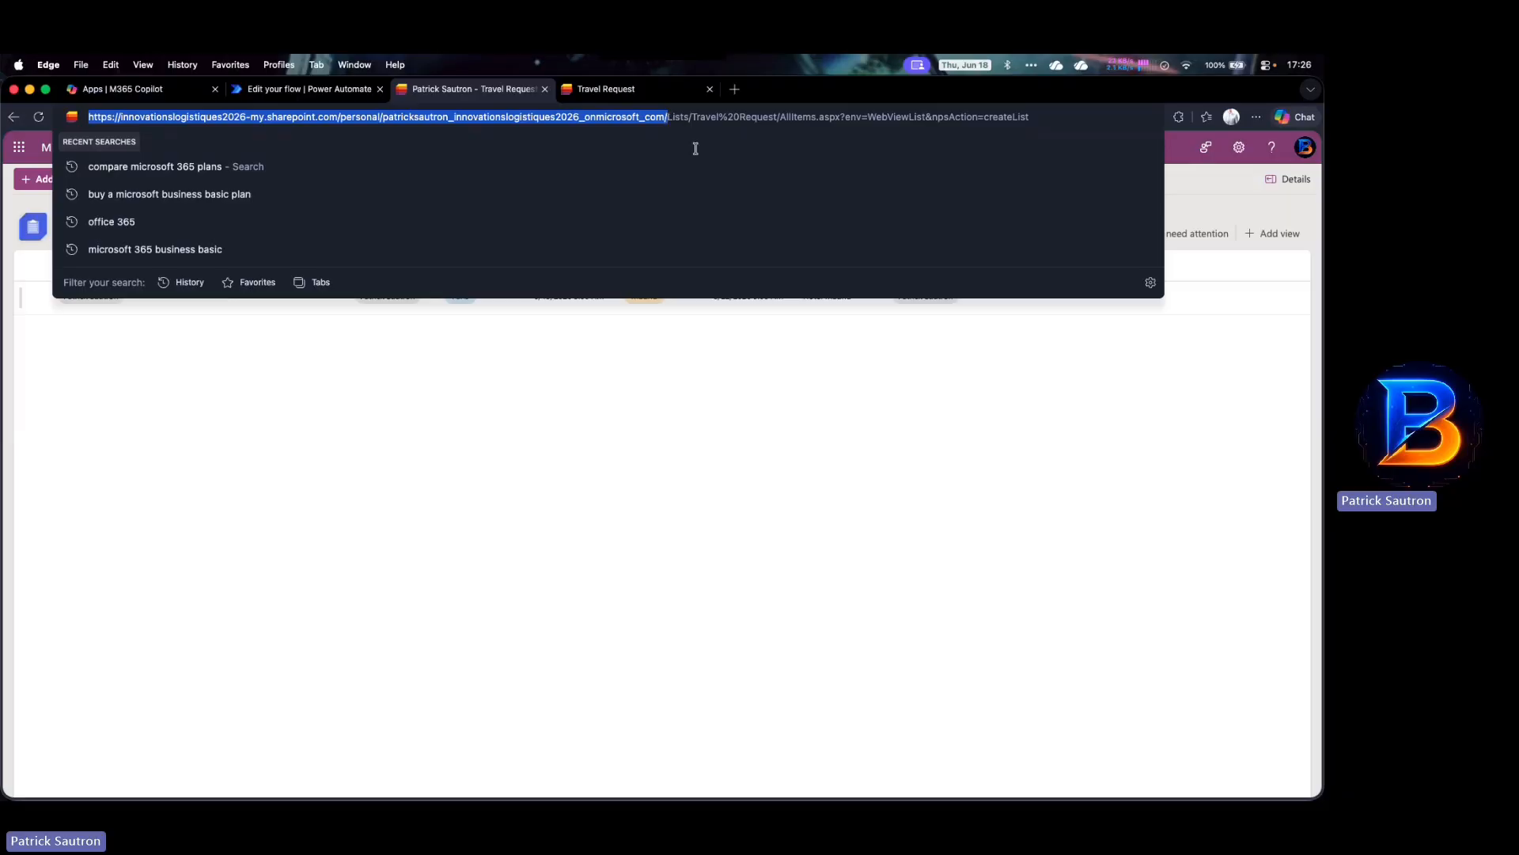
Set the trigger's Site Address to the copied site URL and its List Name to Travel Request
click(337, 94)
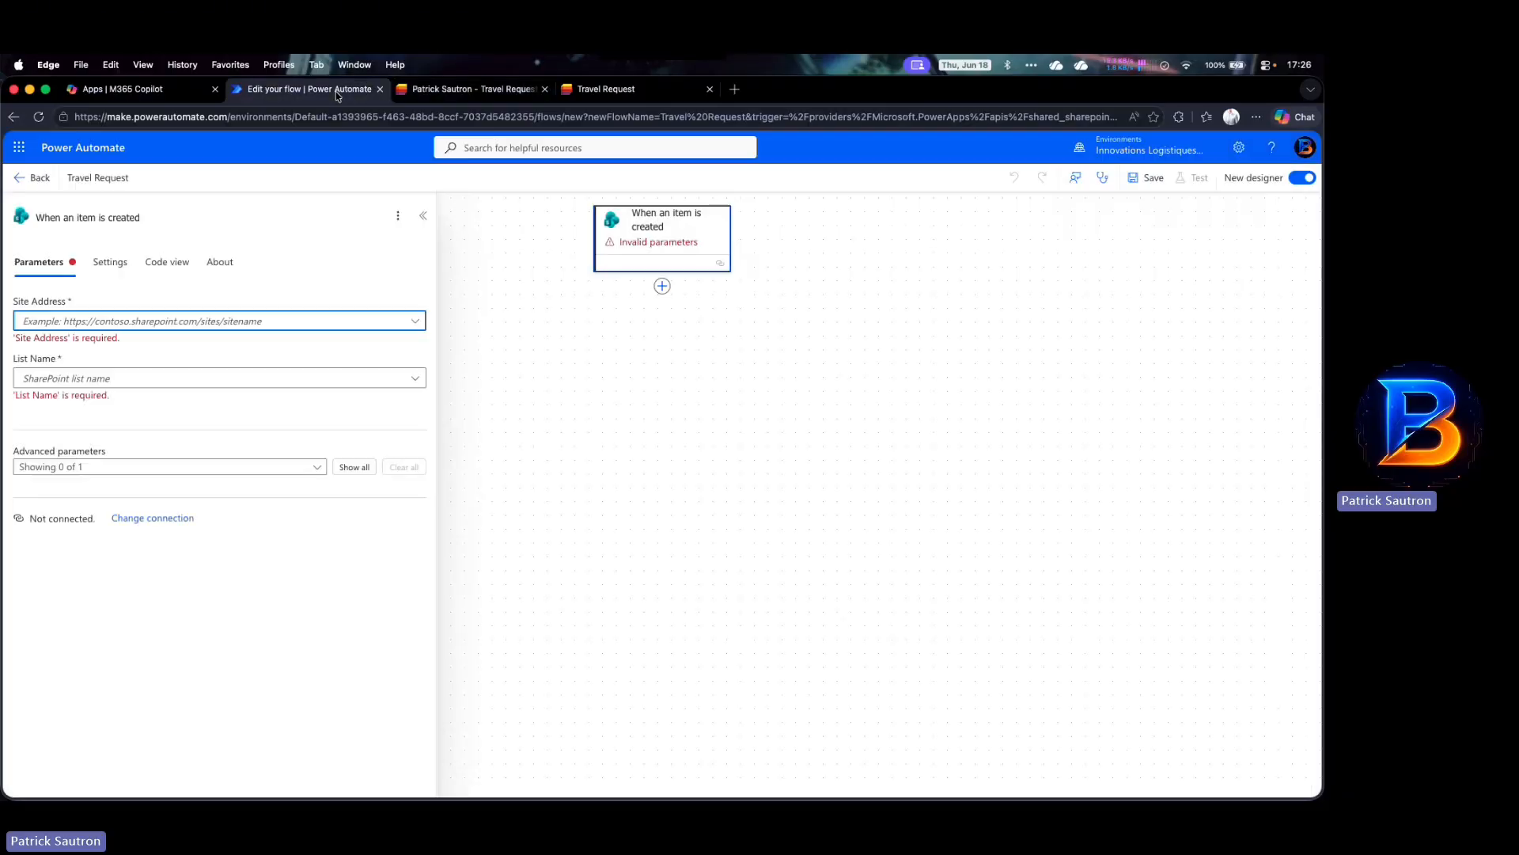
click(413, 321)
key(super+v)
click(415, 398)
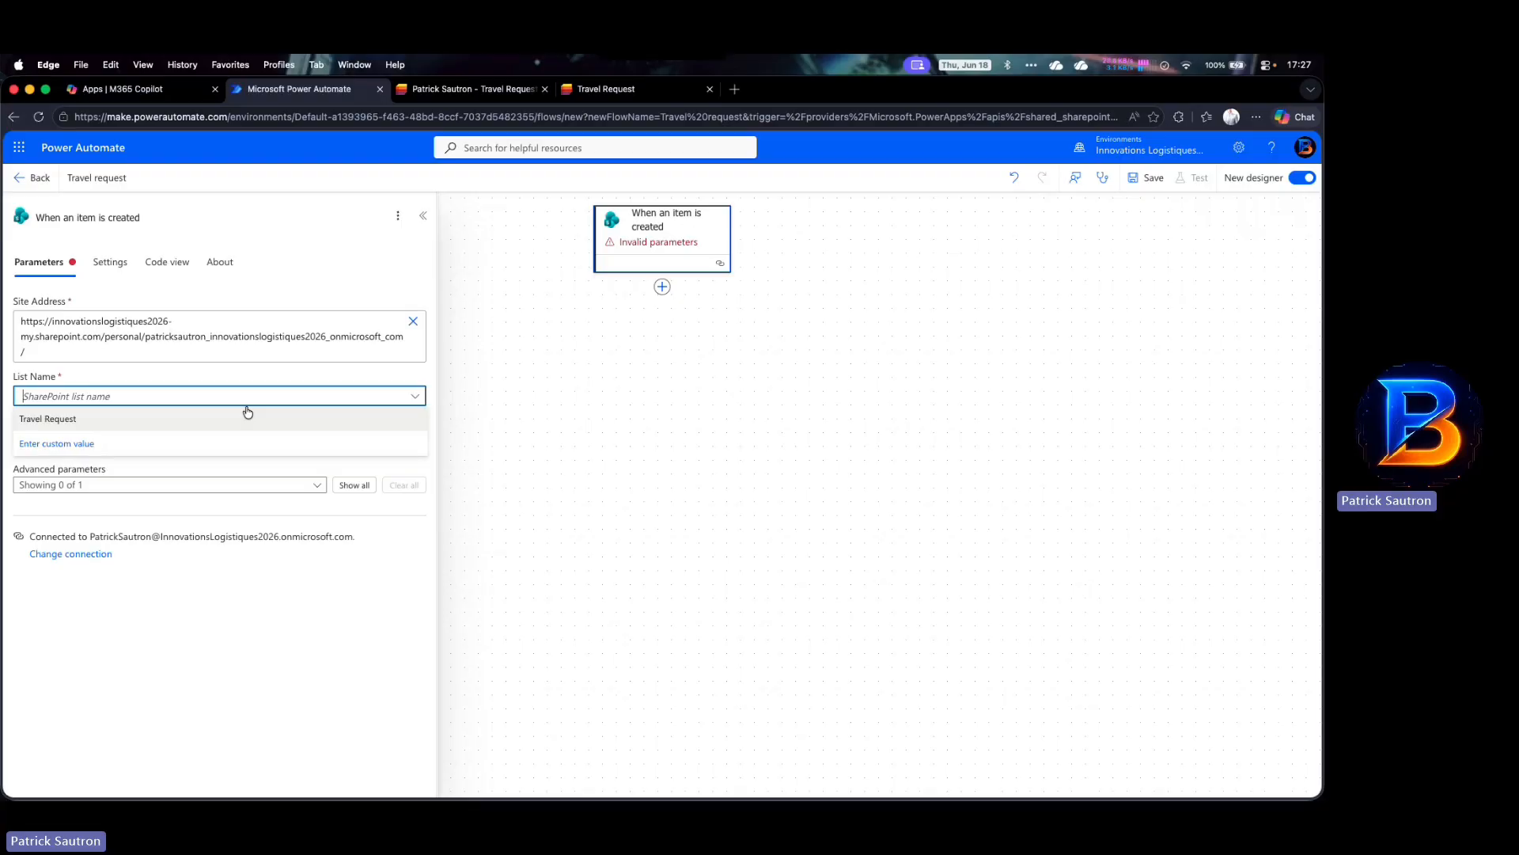
click(68, 418)
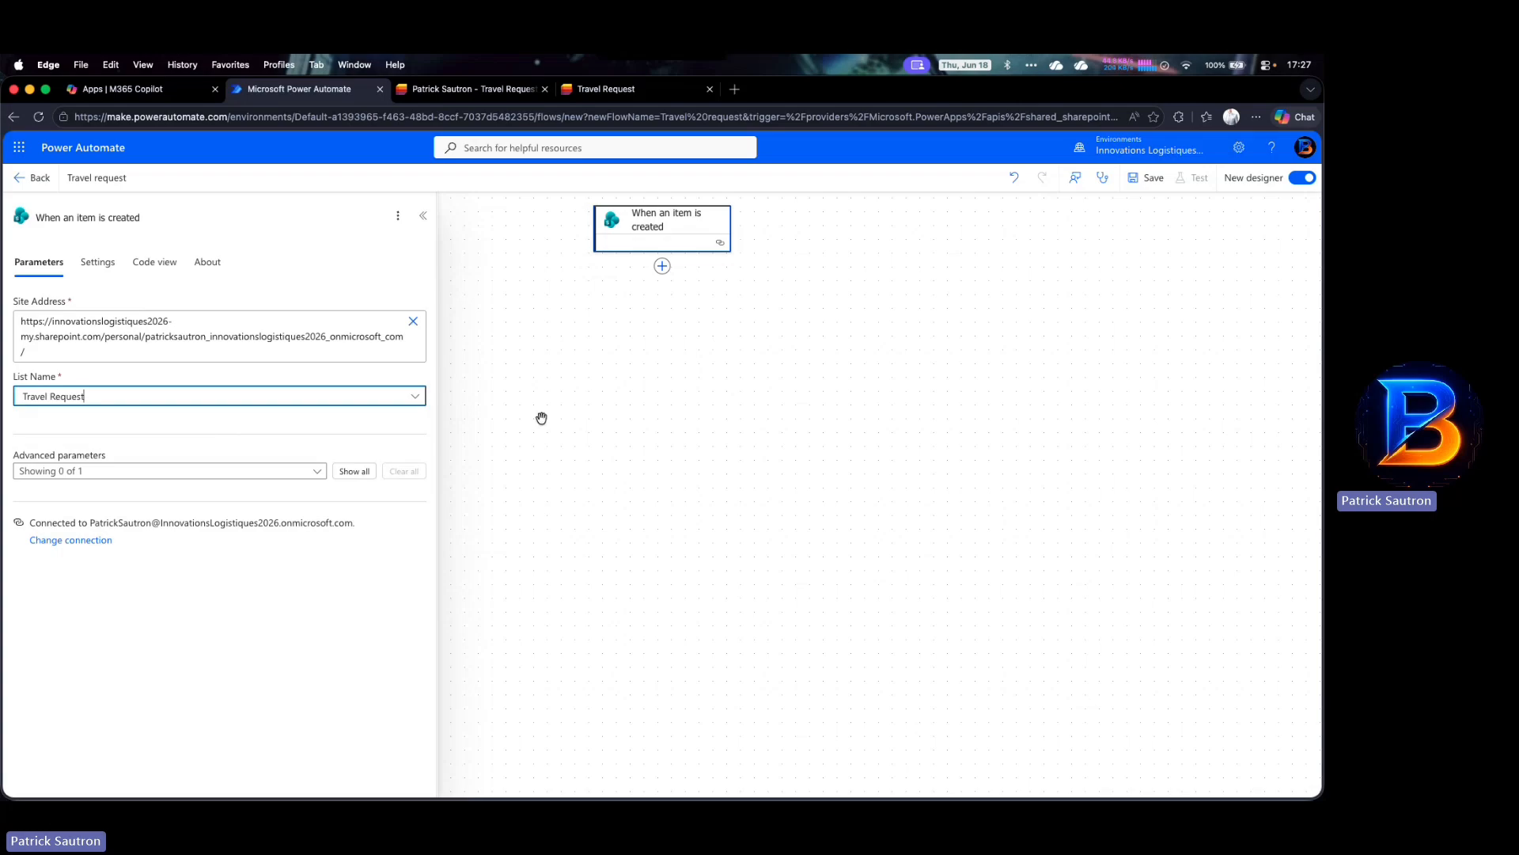
click(706, 357)
click(681, 244)
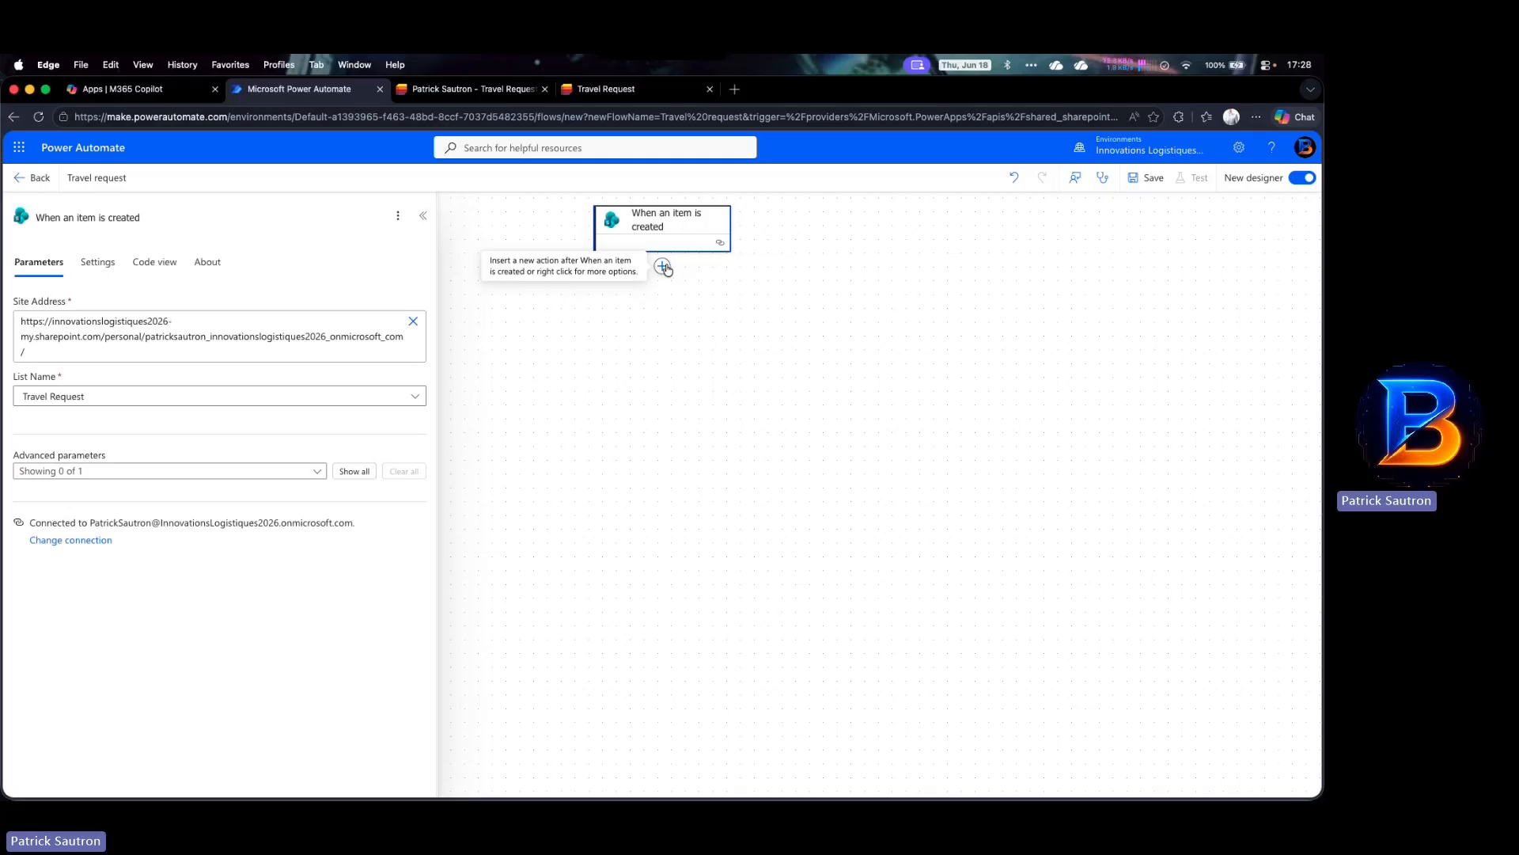
Add a "Start and wait for an approval" action after the trigger and create its Standard approvals connection
click(663, 267)
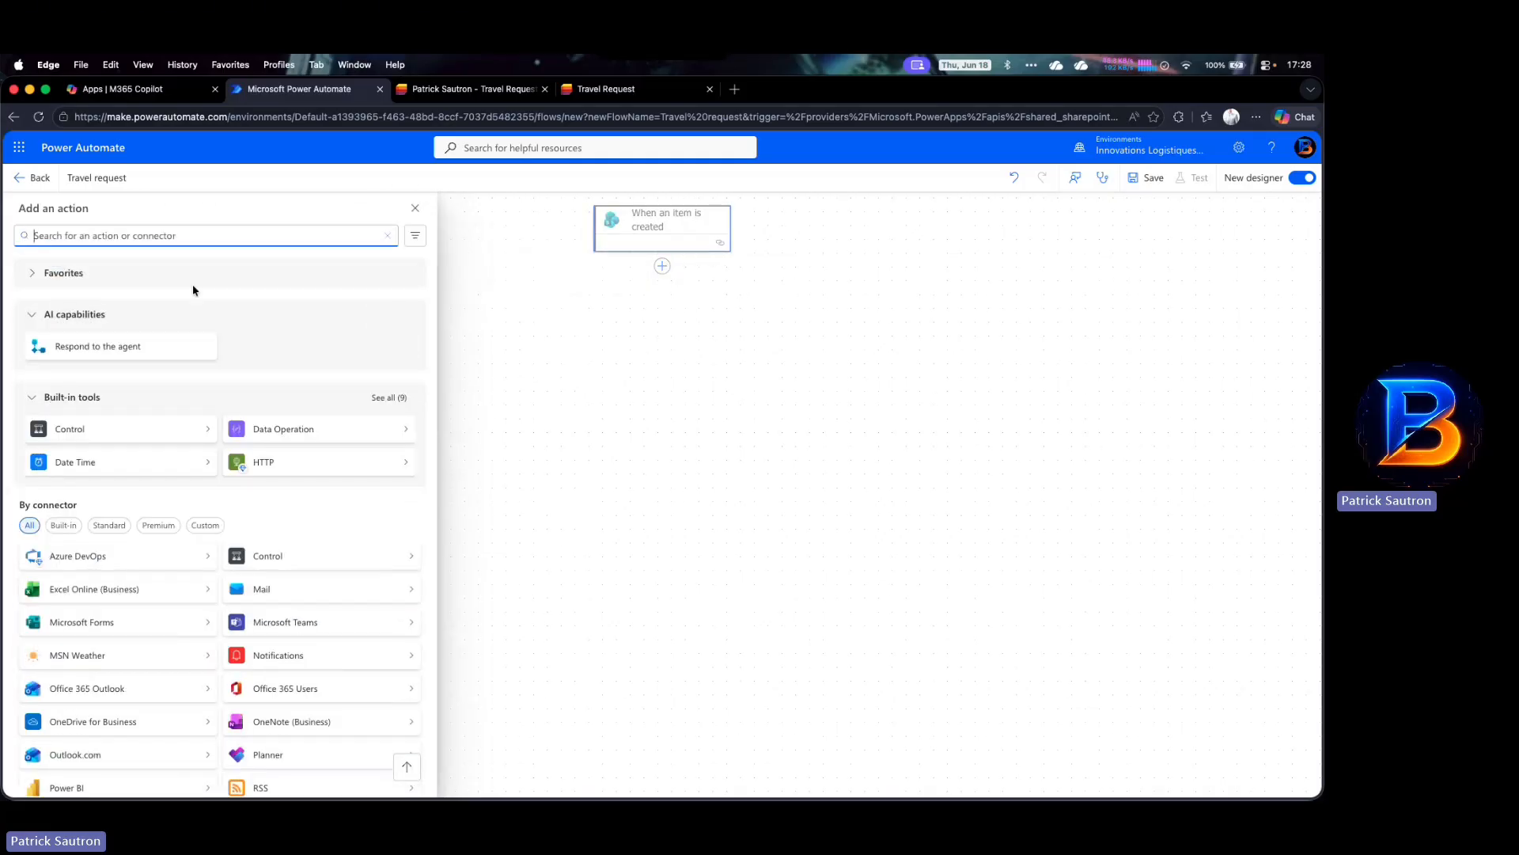
text(approval)
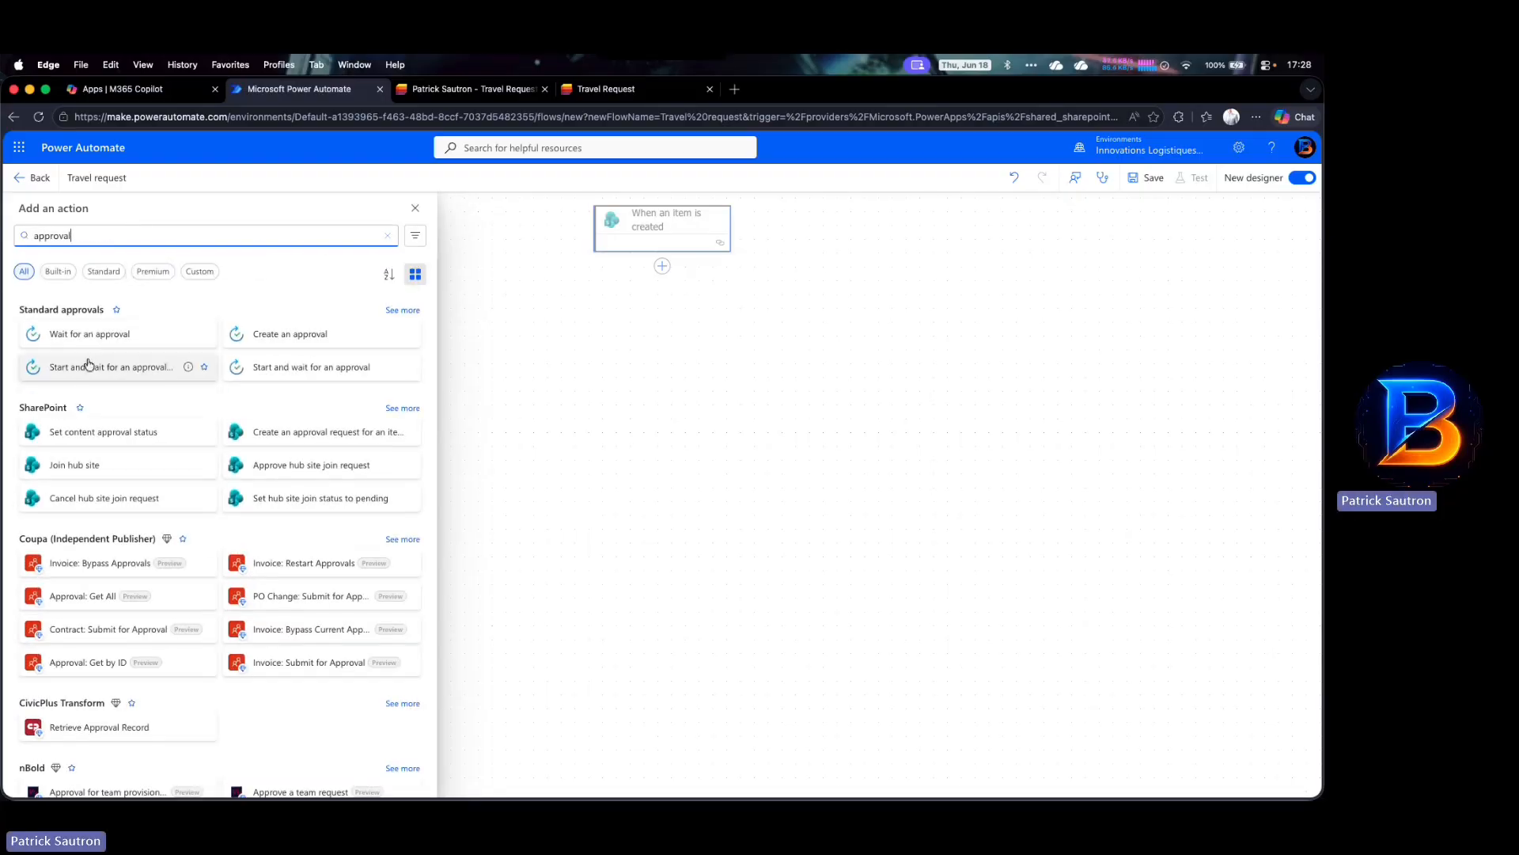
click(278, 368)
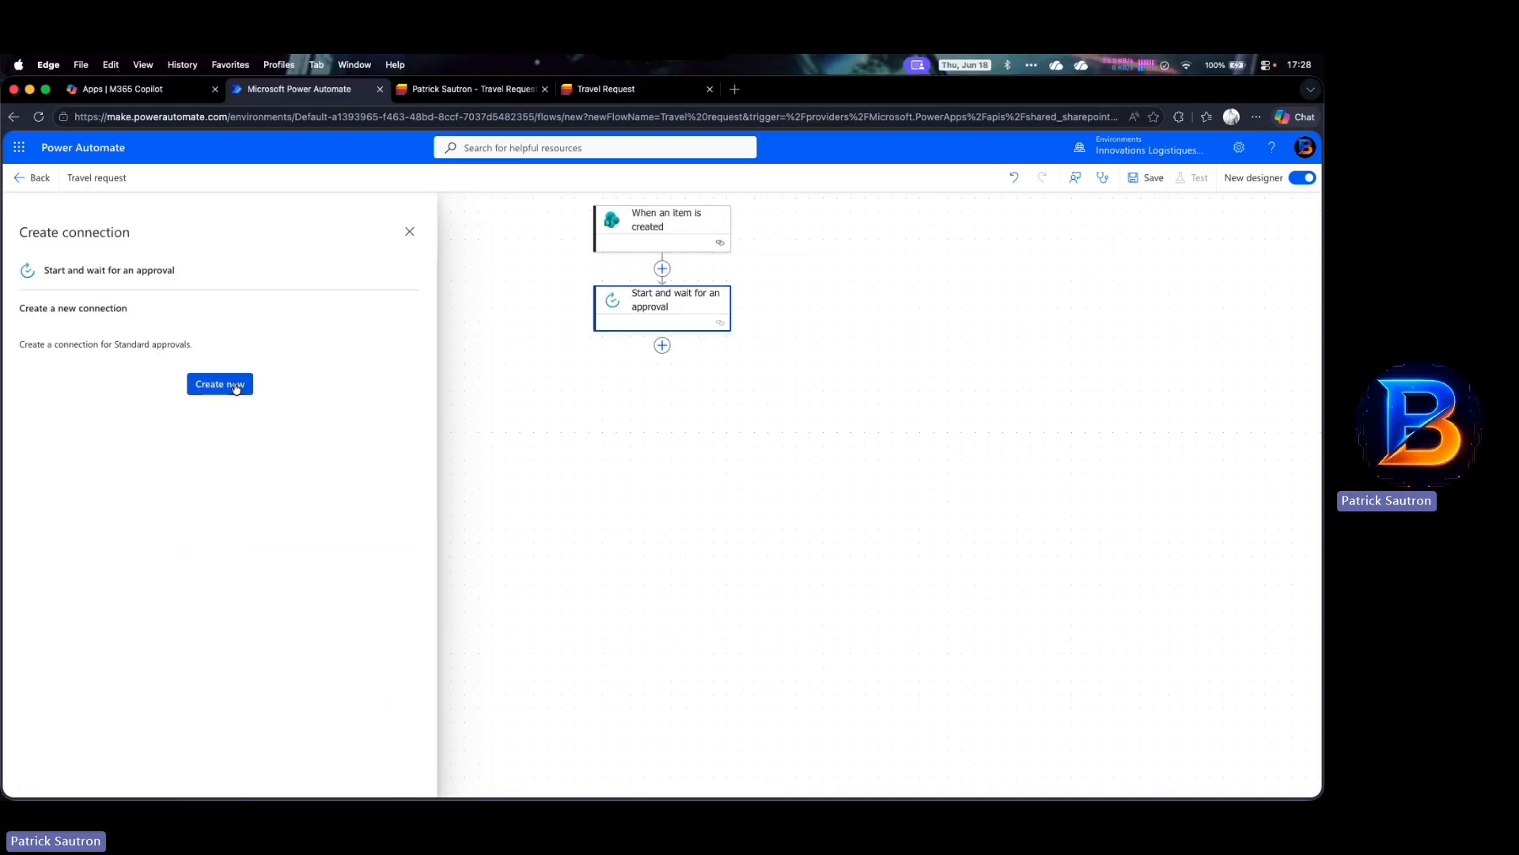
click(235, 387)
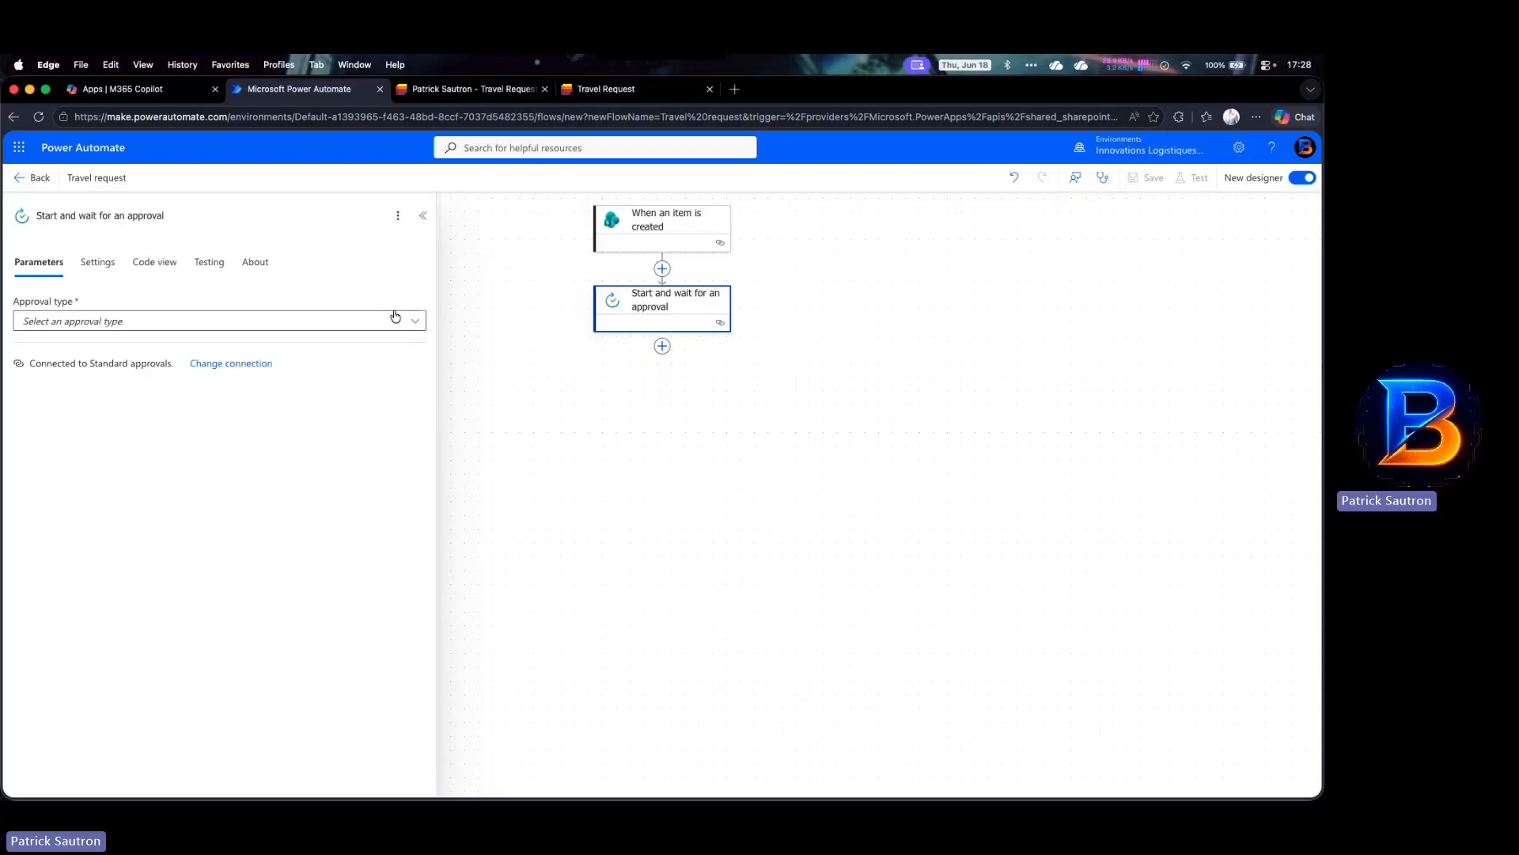
Set the approval type to "Approve/Reject - First to respond" and enter the title "New Travel Request for approval -"
click(394, 319)
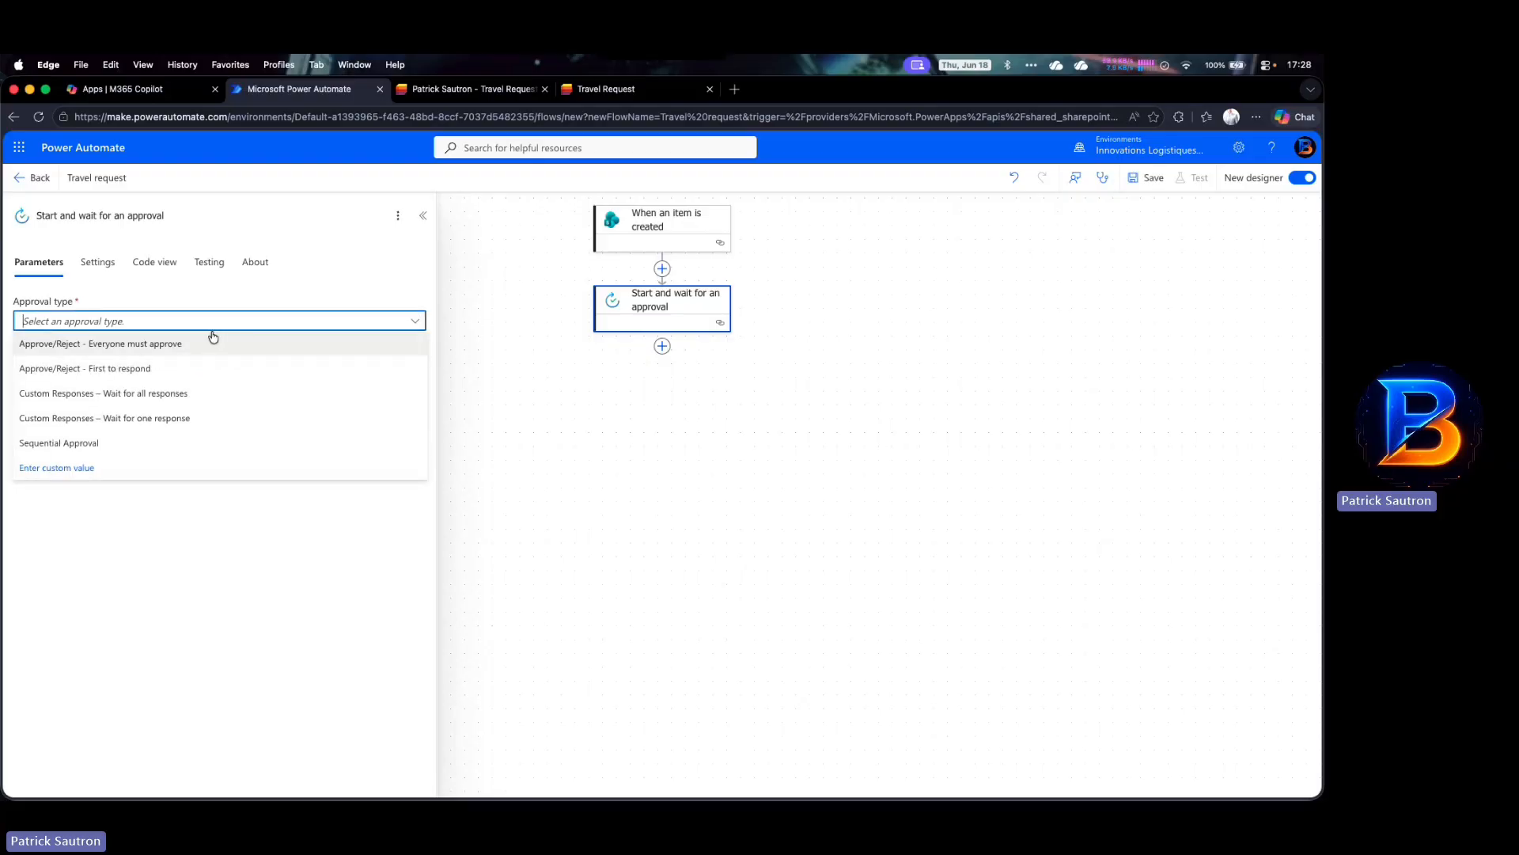
click(76, 371)
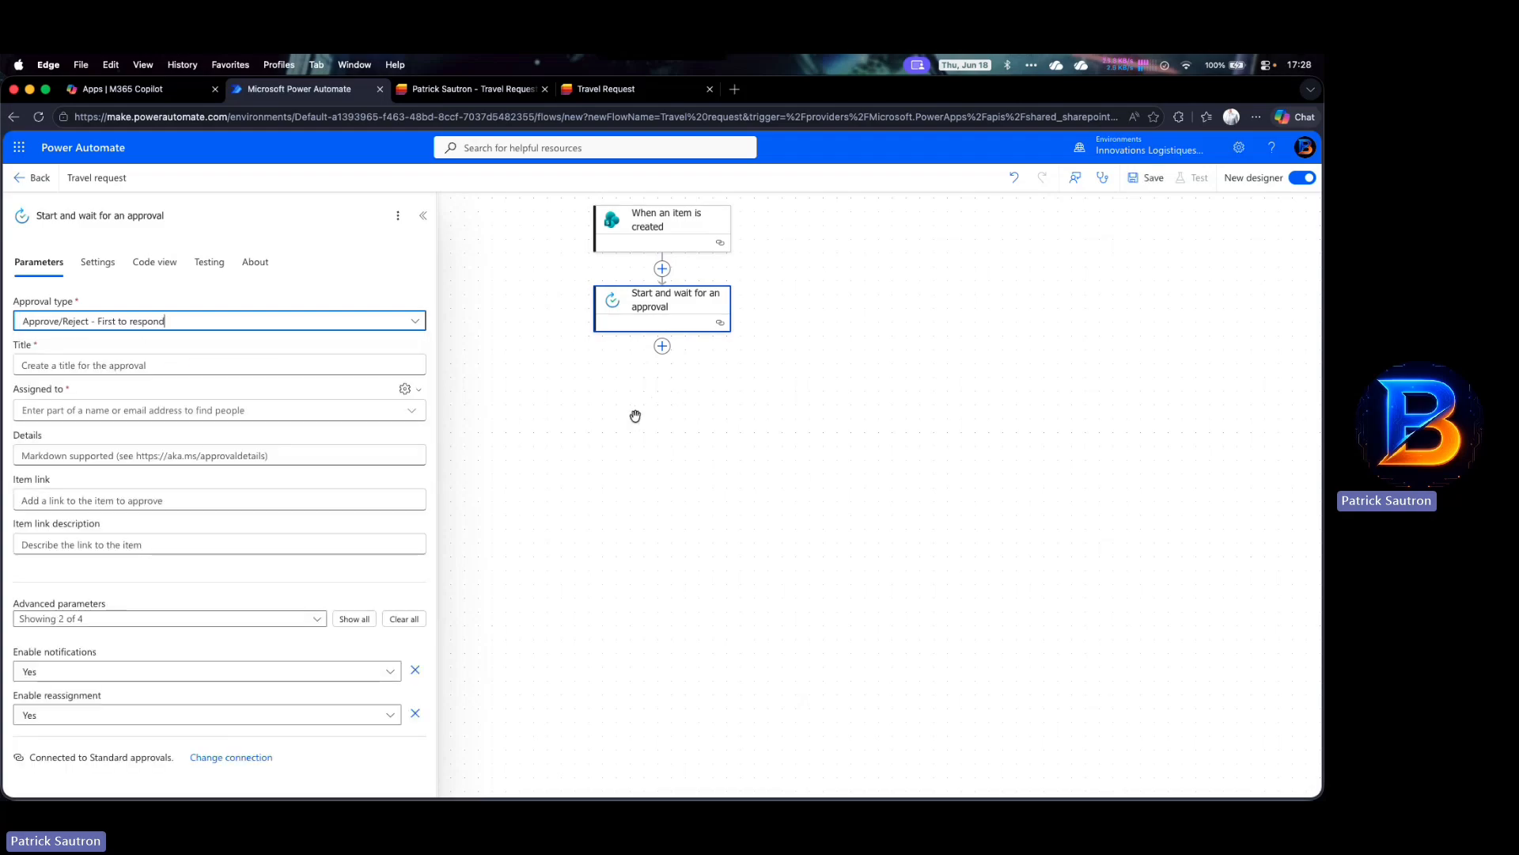
click(300, 364)
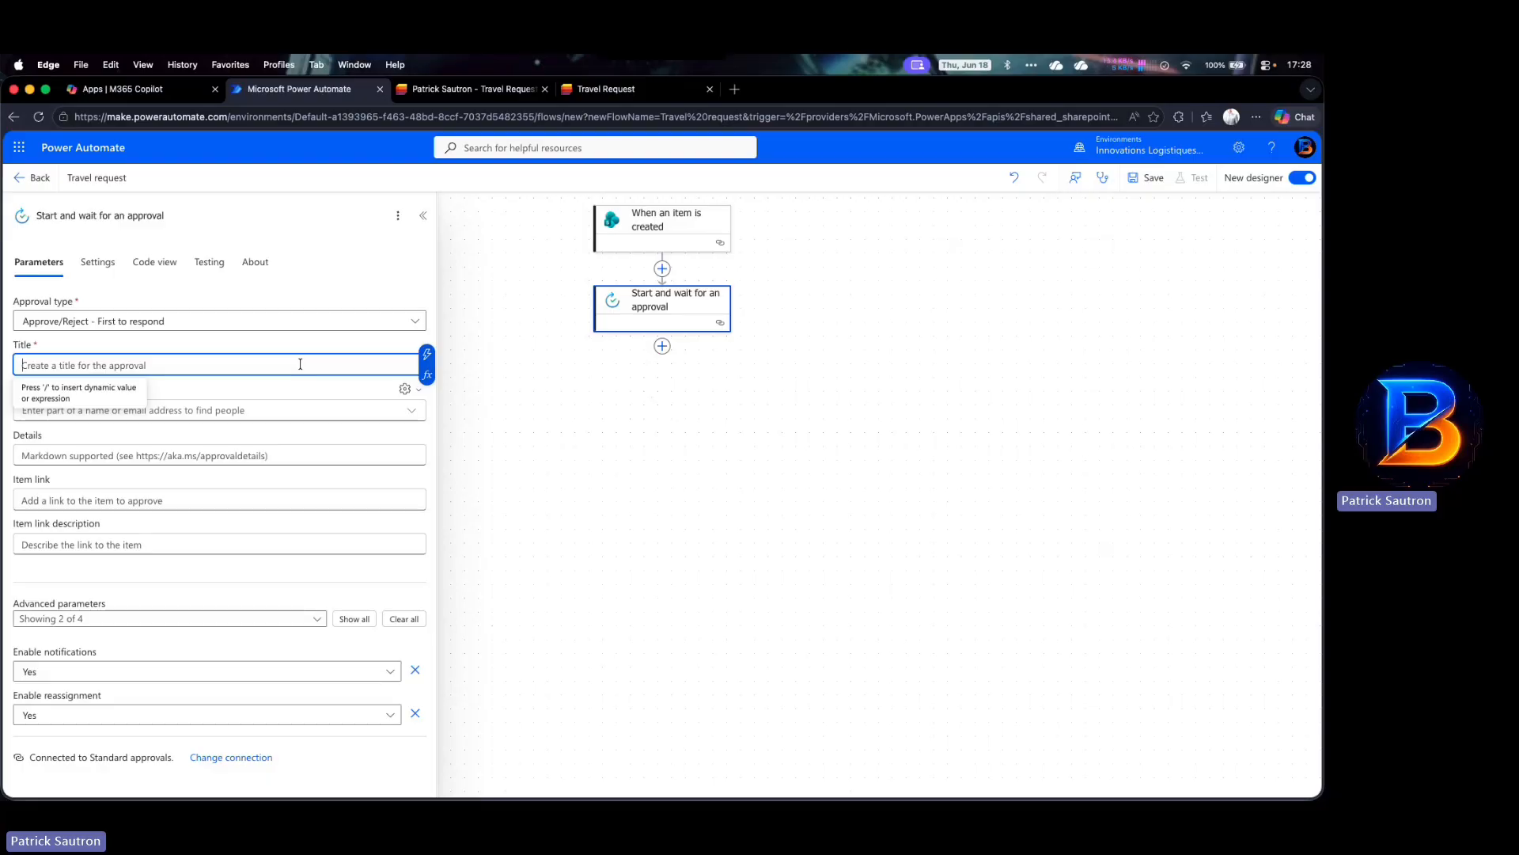
text(New)
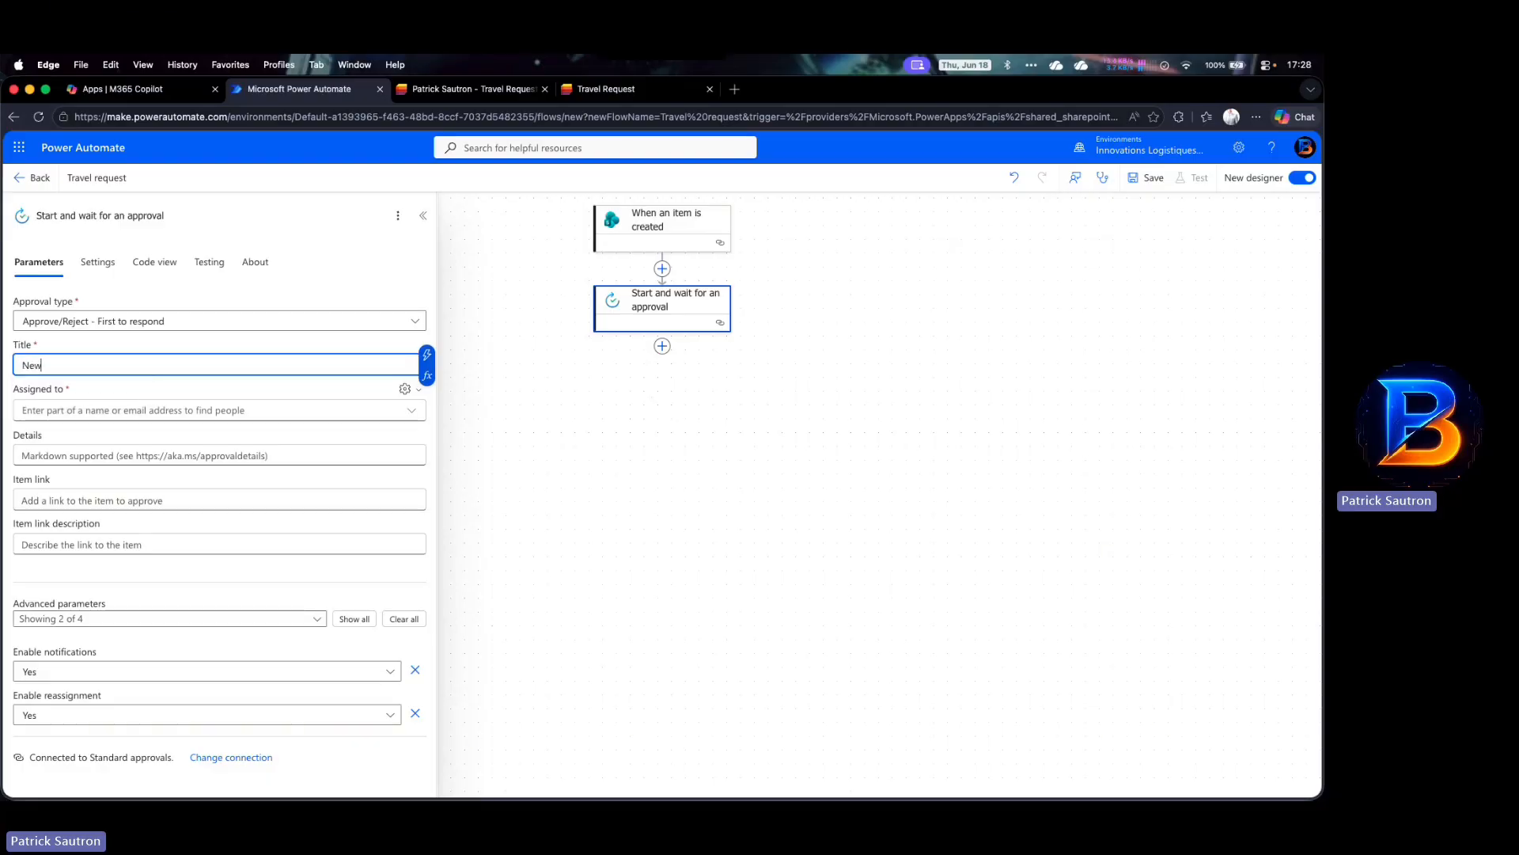
text( Travel Requesyt for)
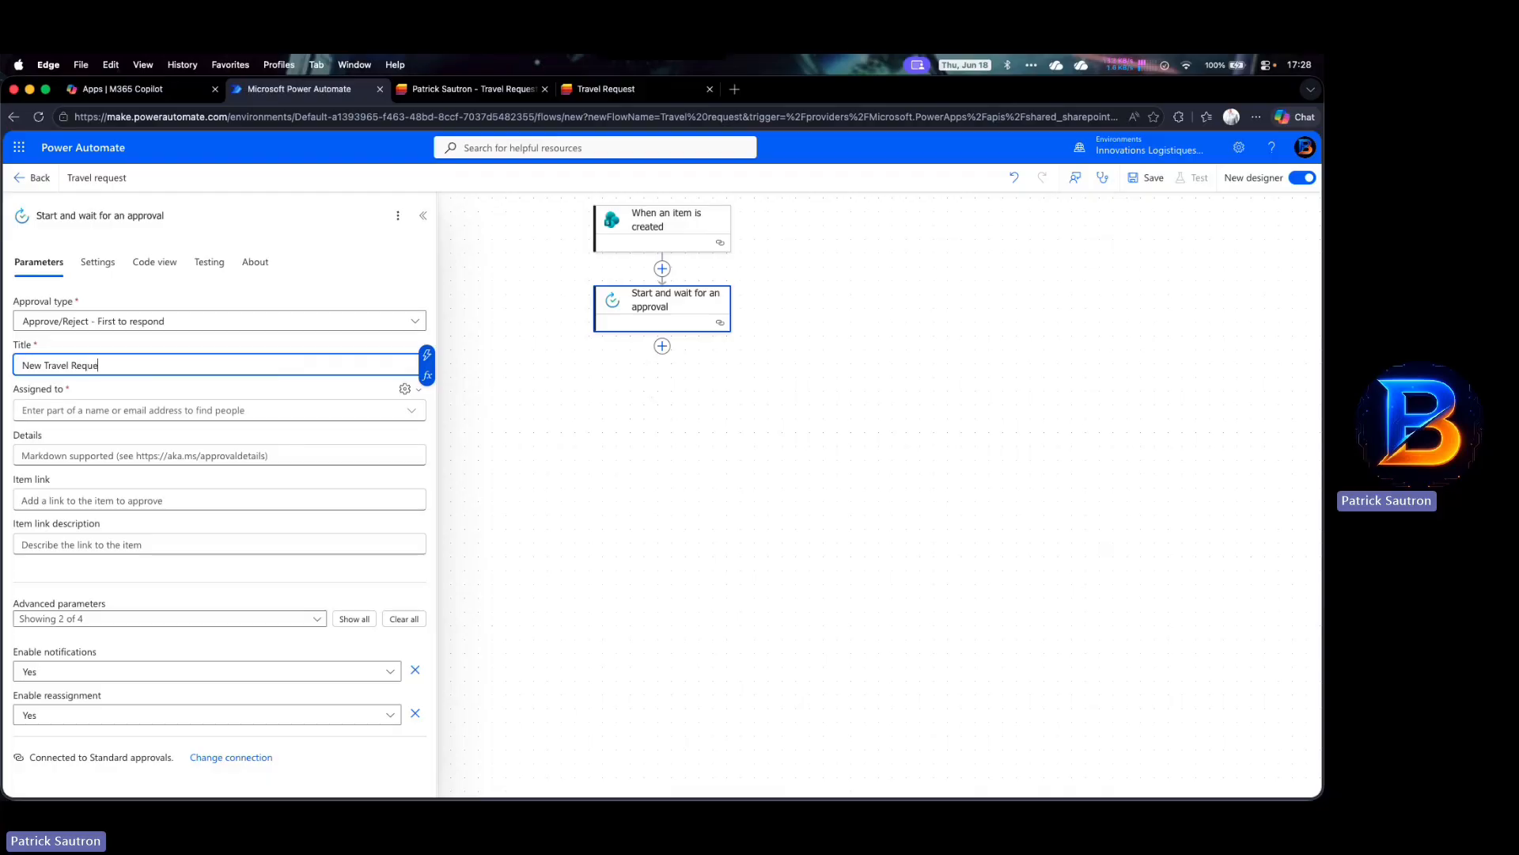
key(BackSpace)
key(BackSpace)
key(BackSpace)
key(BackSpace)
key(BackSpace)
key(BackSpace)
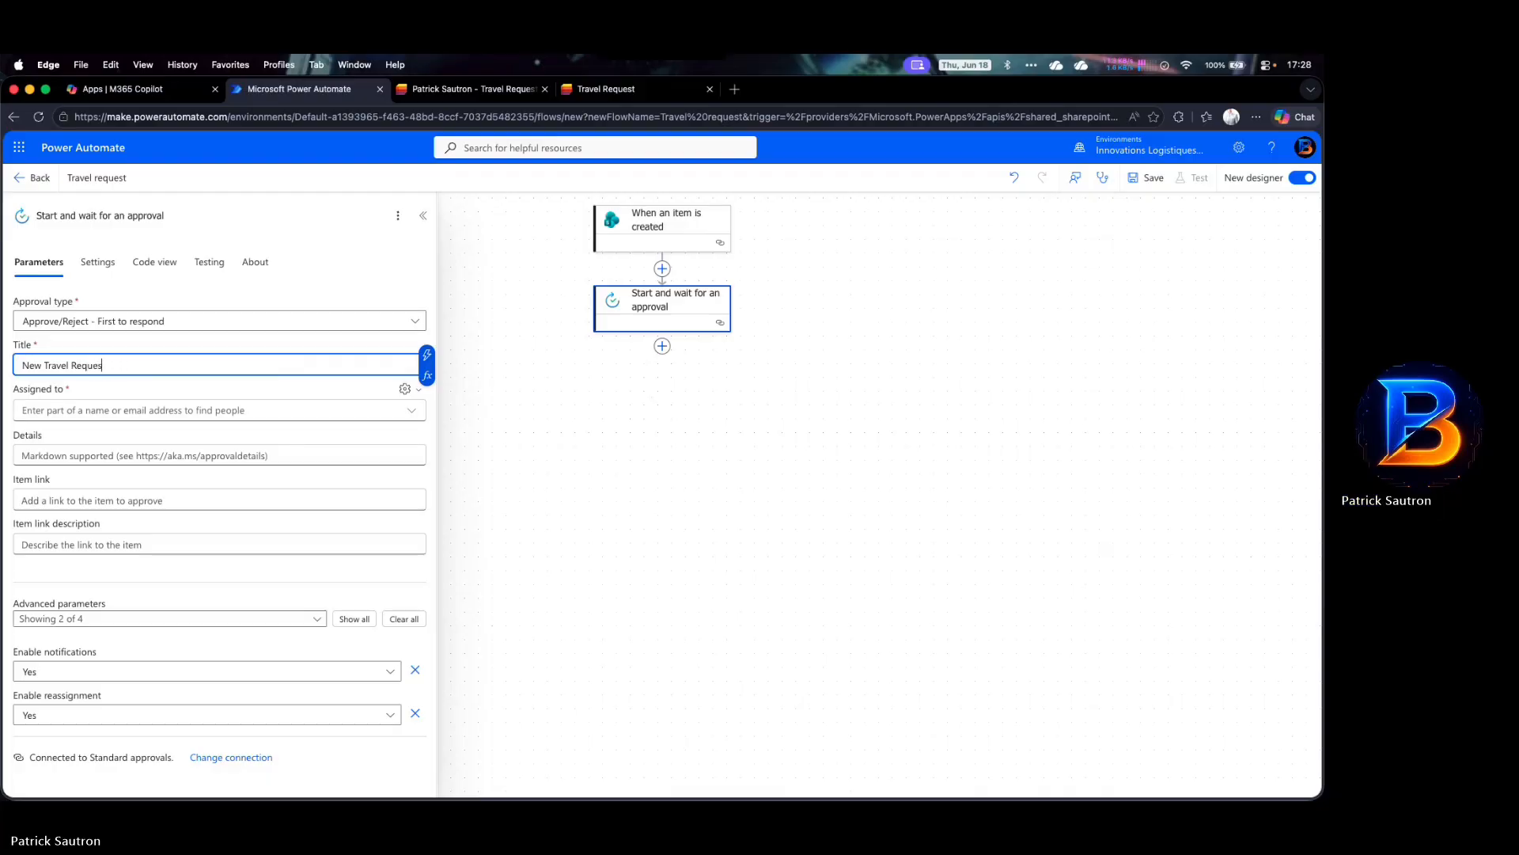
text(t for approva)
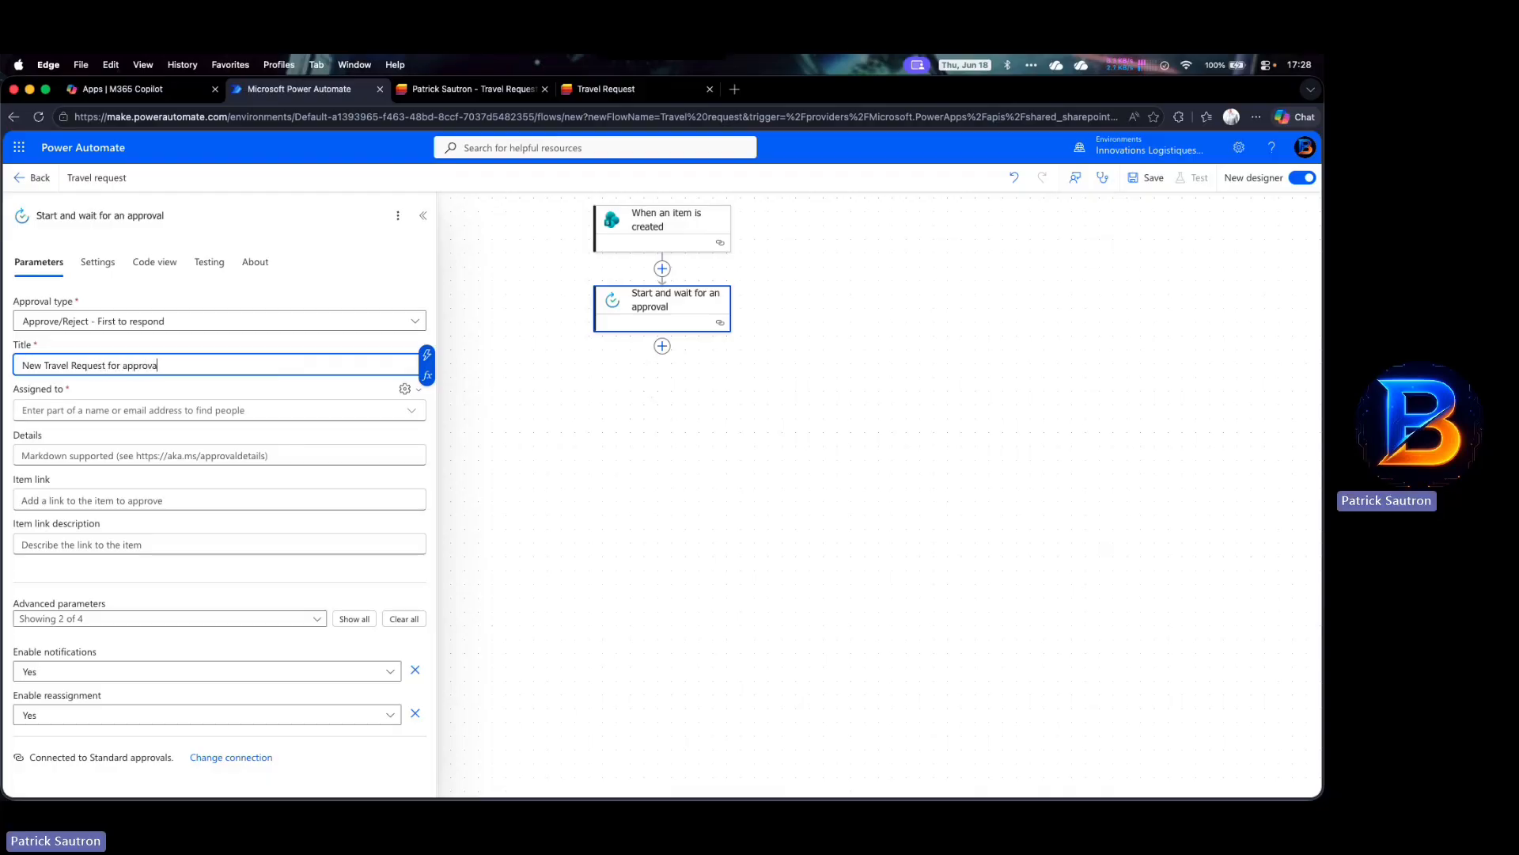
text(l -)
Switch to the Travel Request list and open its All Items view for editing from the list settings
click(483, 87)
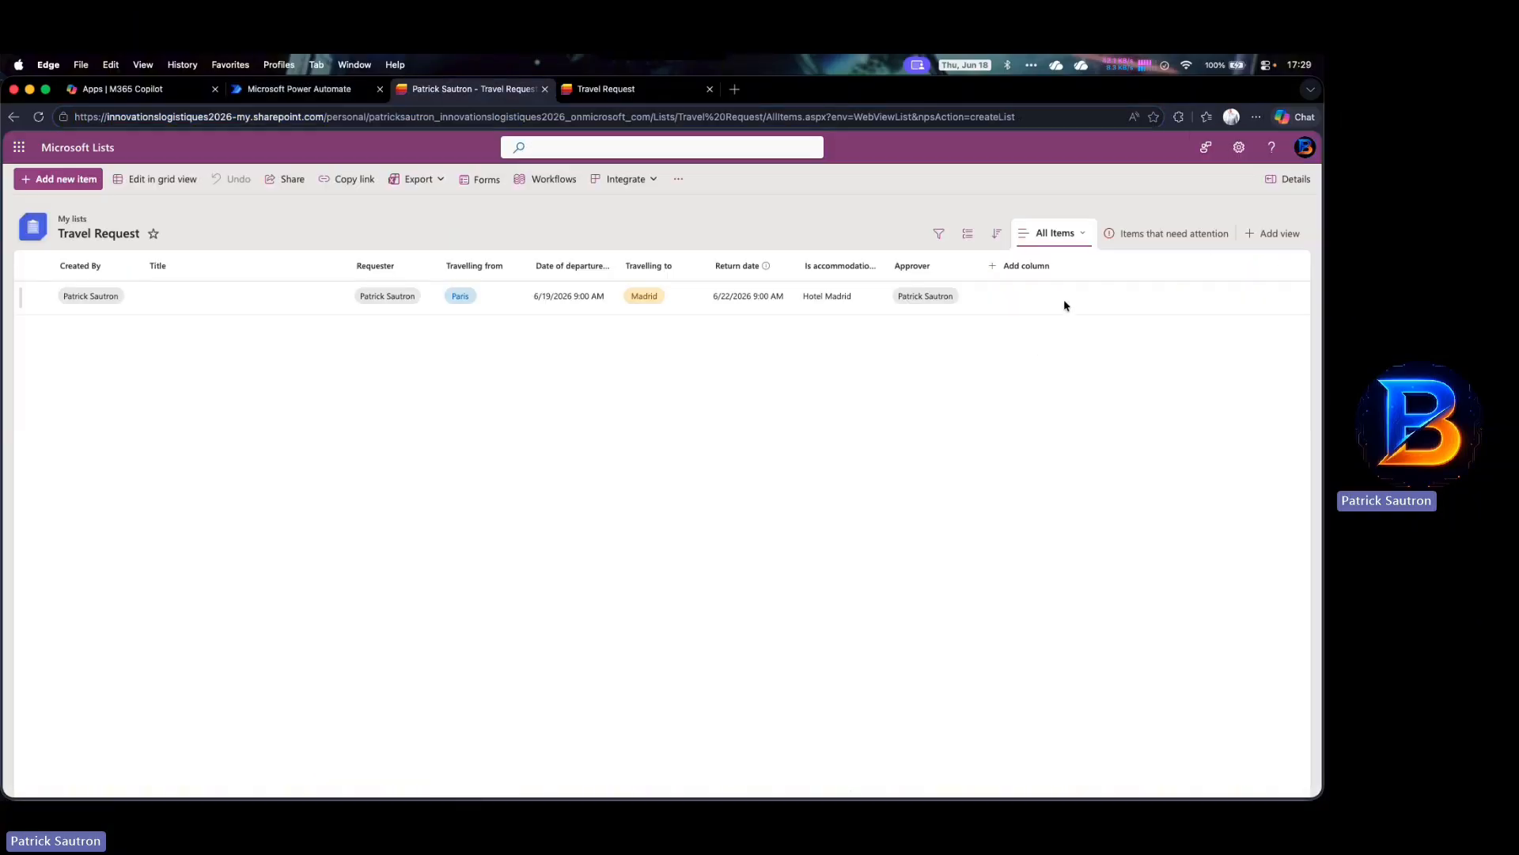
click(1244, 149)
click(1135, 266)
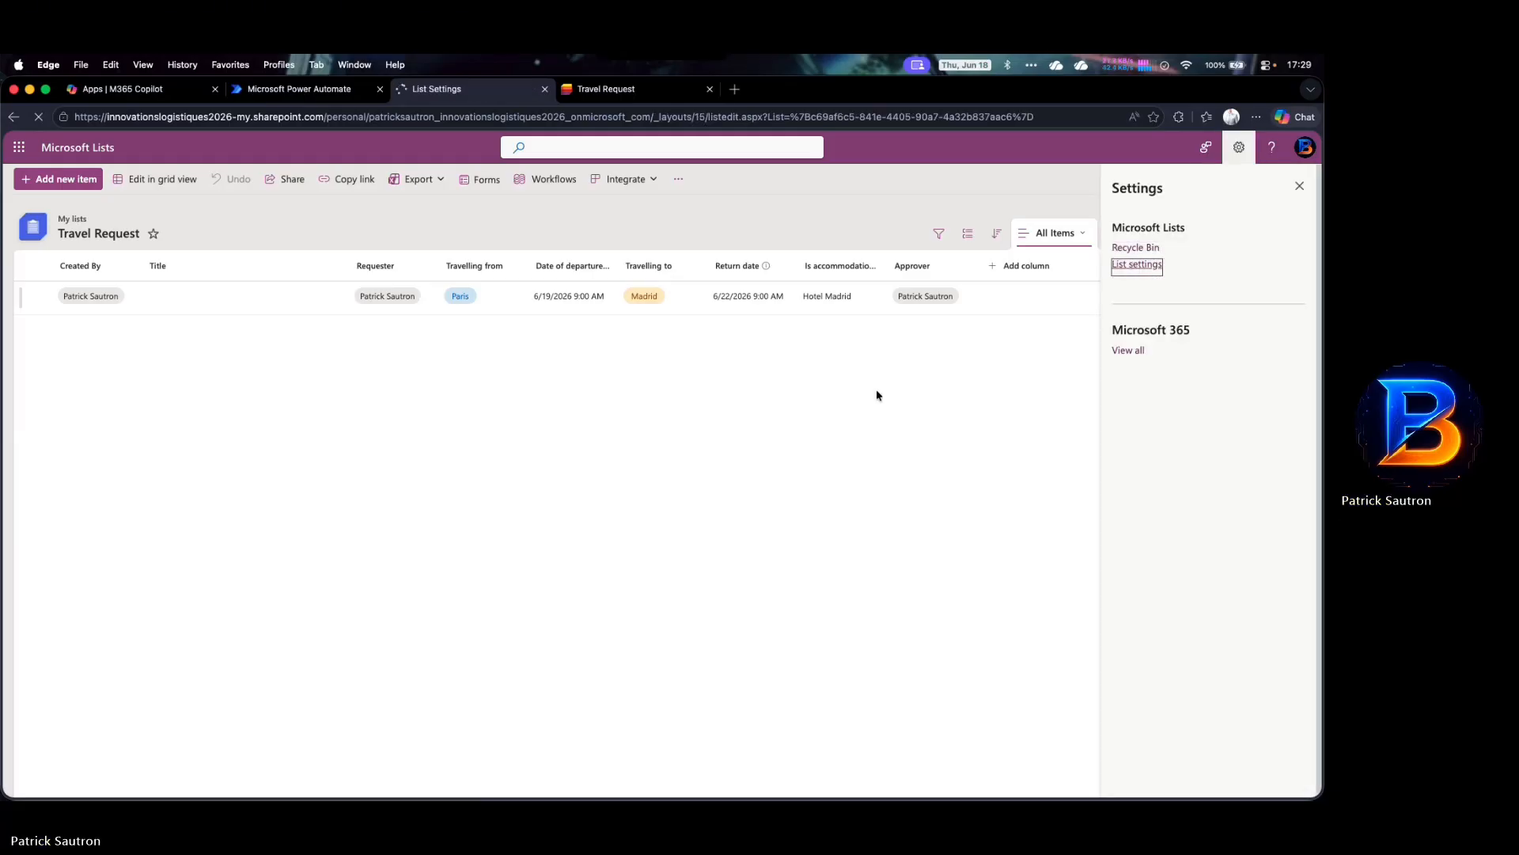
scroll(282, 419, down, 5)
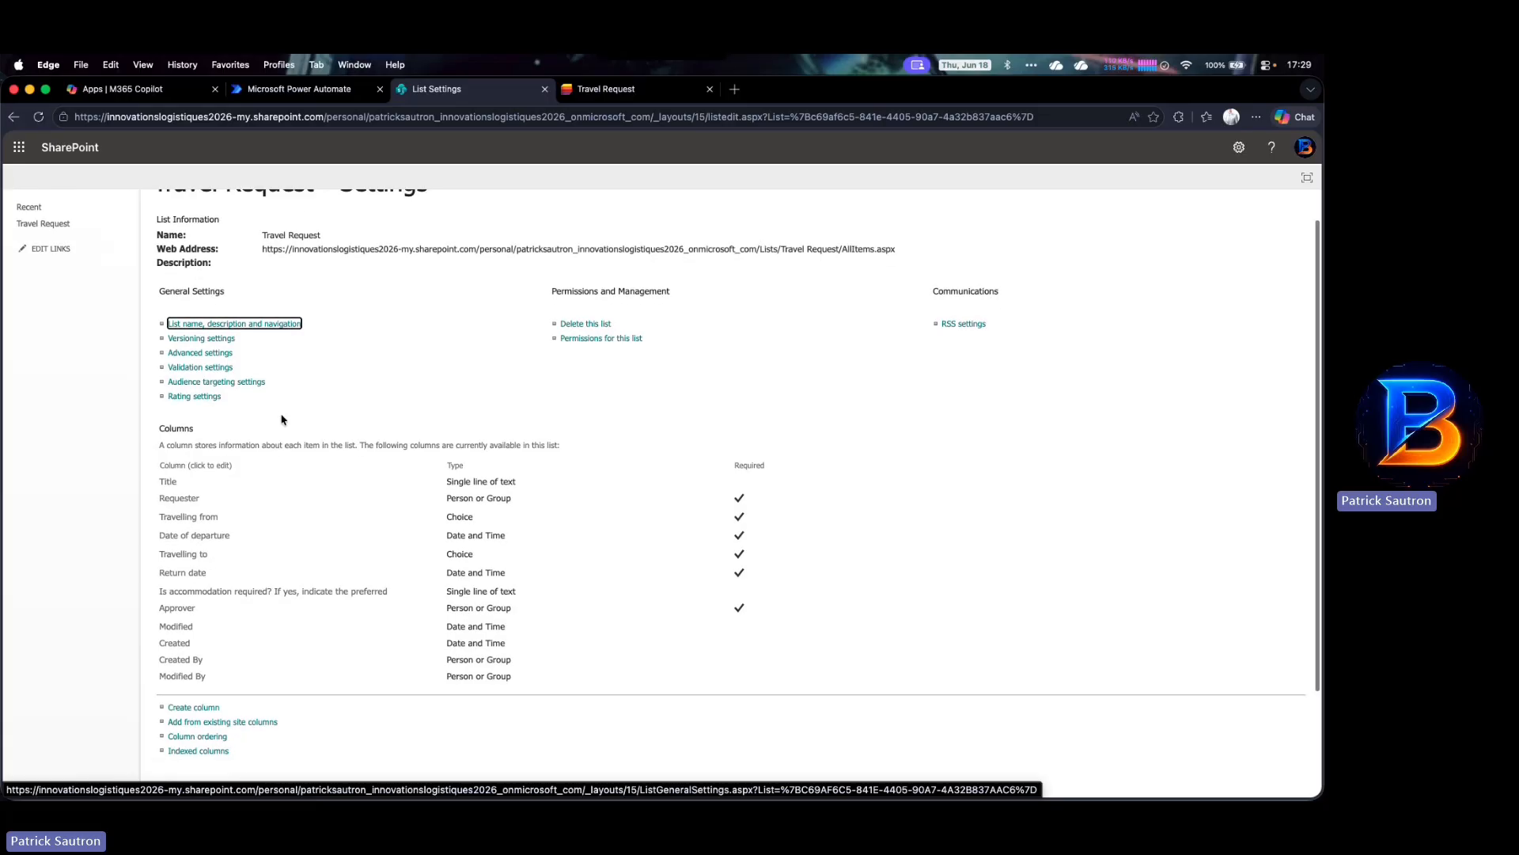
click(184, 706)
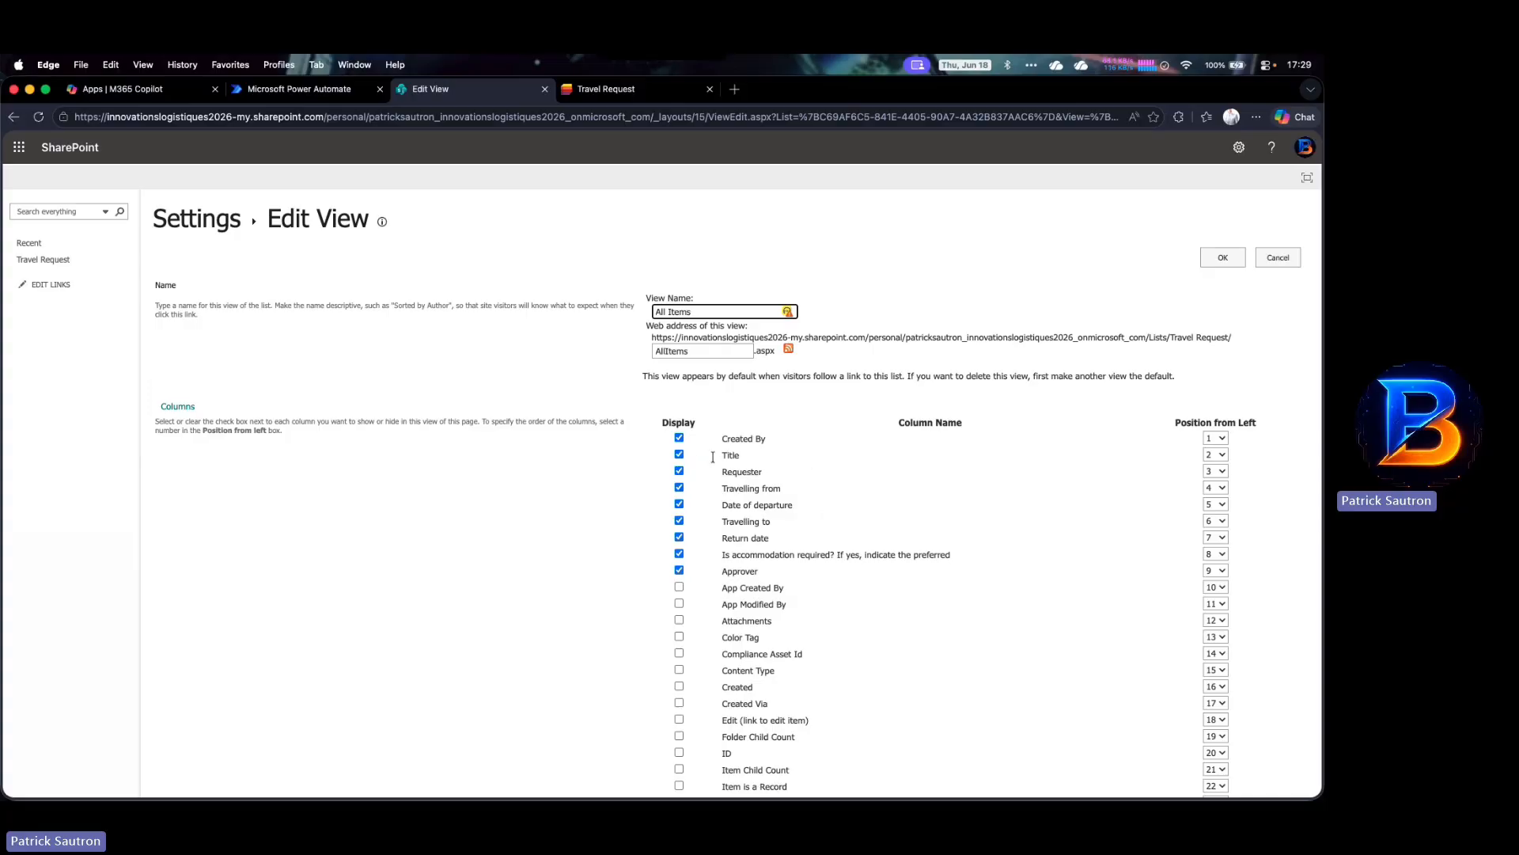
Hide the Title column, display the ID column in position 1, and save the All Items view
click(679, 455)
click(679, 752)
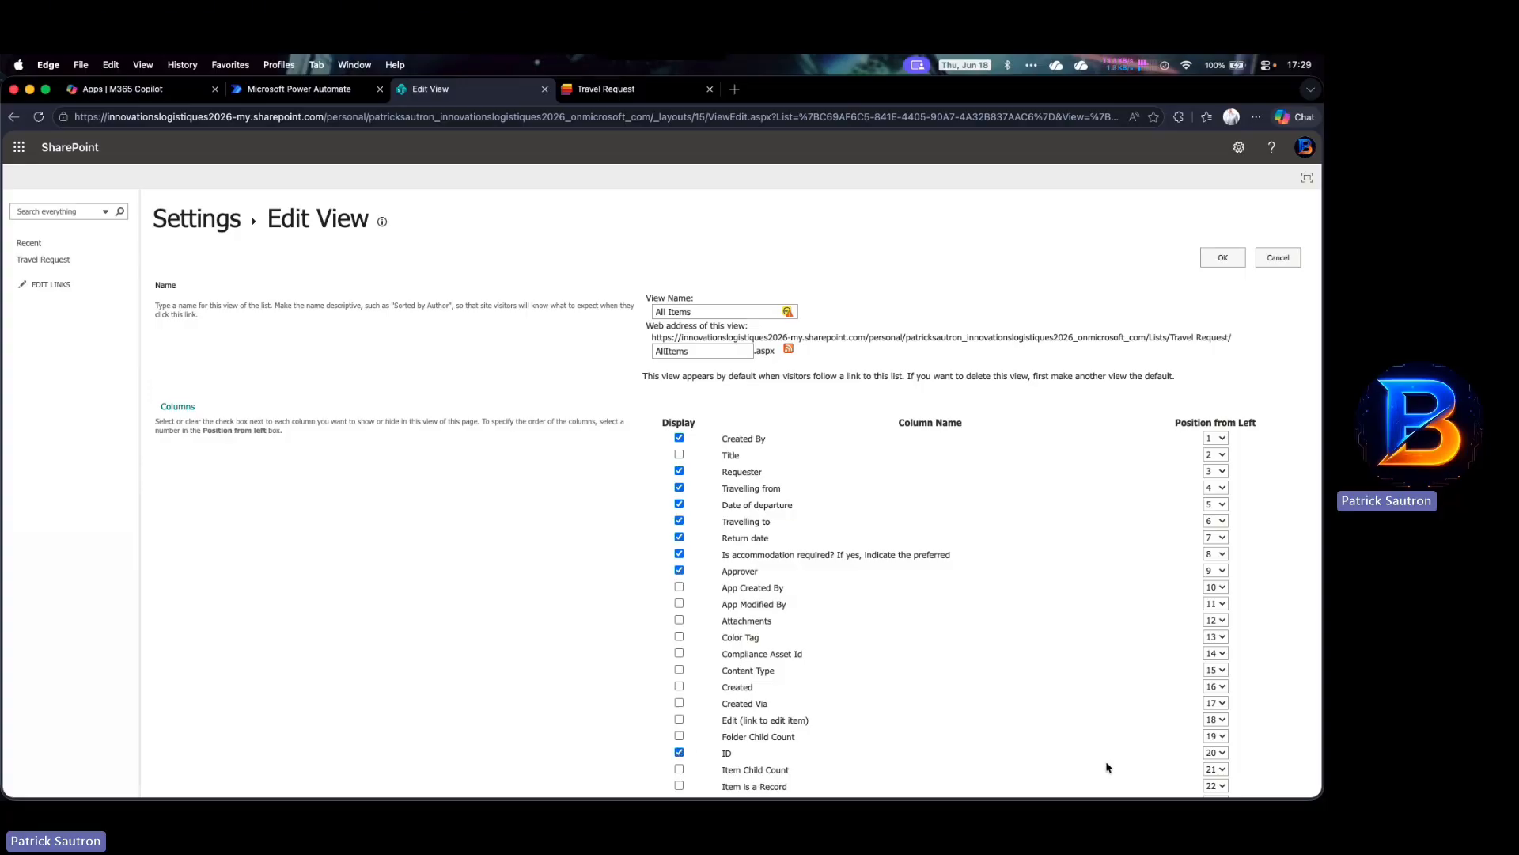
click(1221, 736)
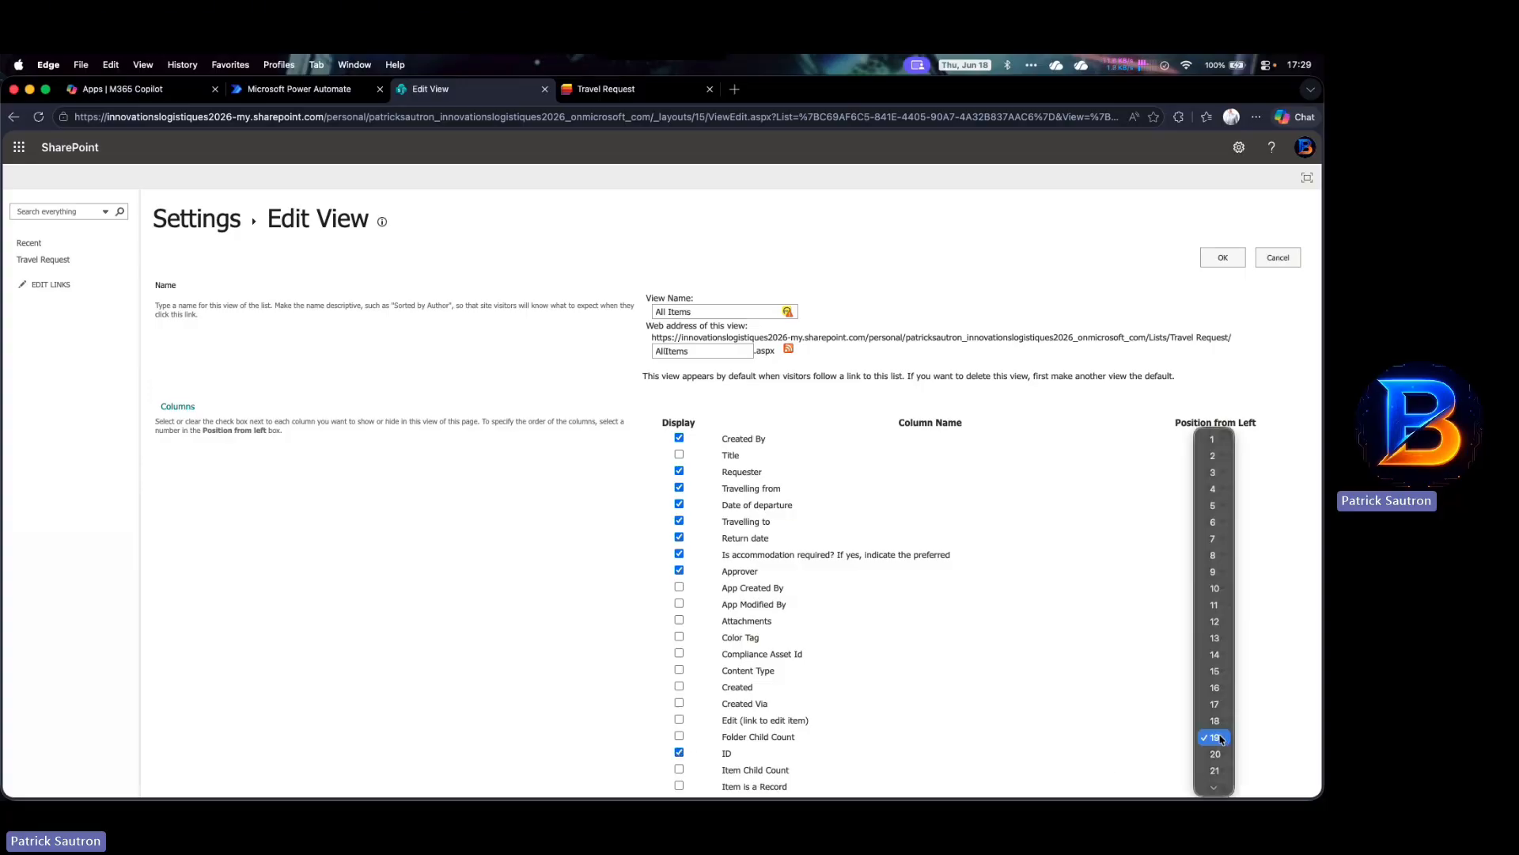
click(1221, 736)
scroll(1238, 696, down, 3)
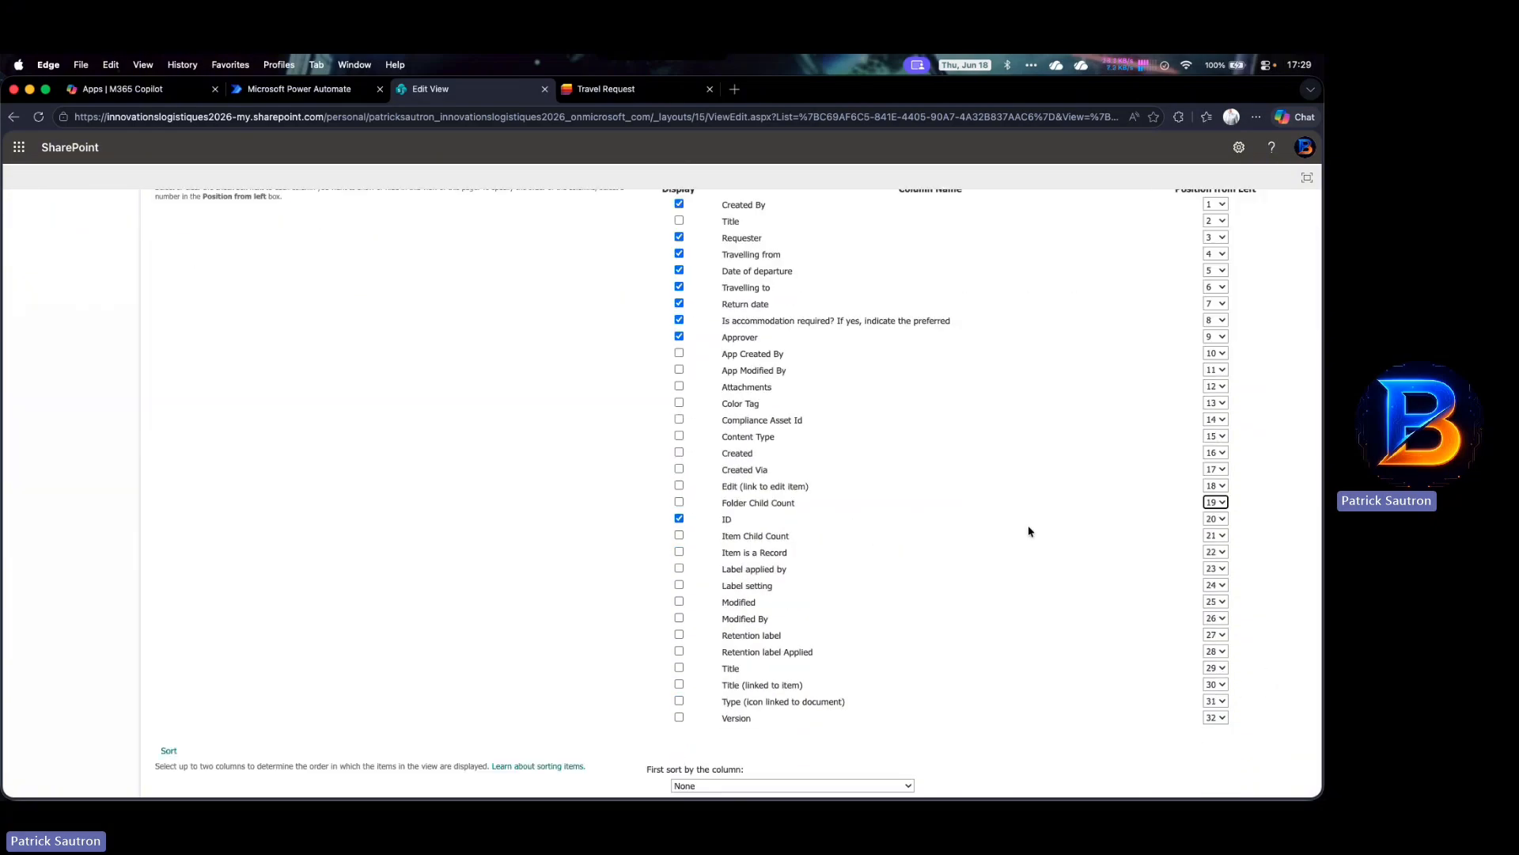
click(1222, 519)
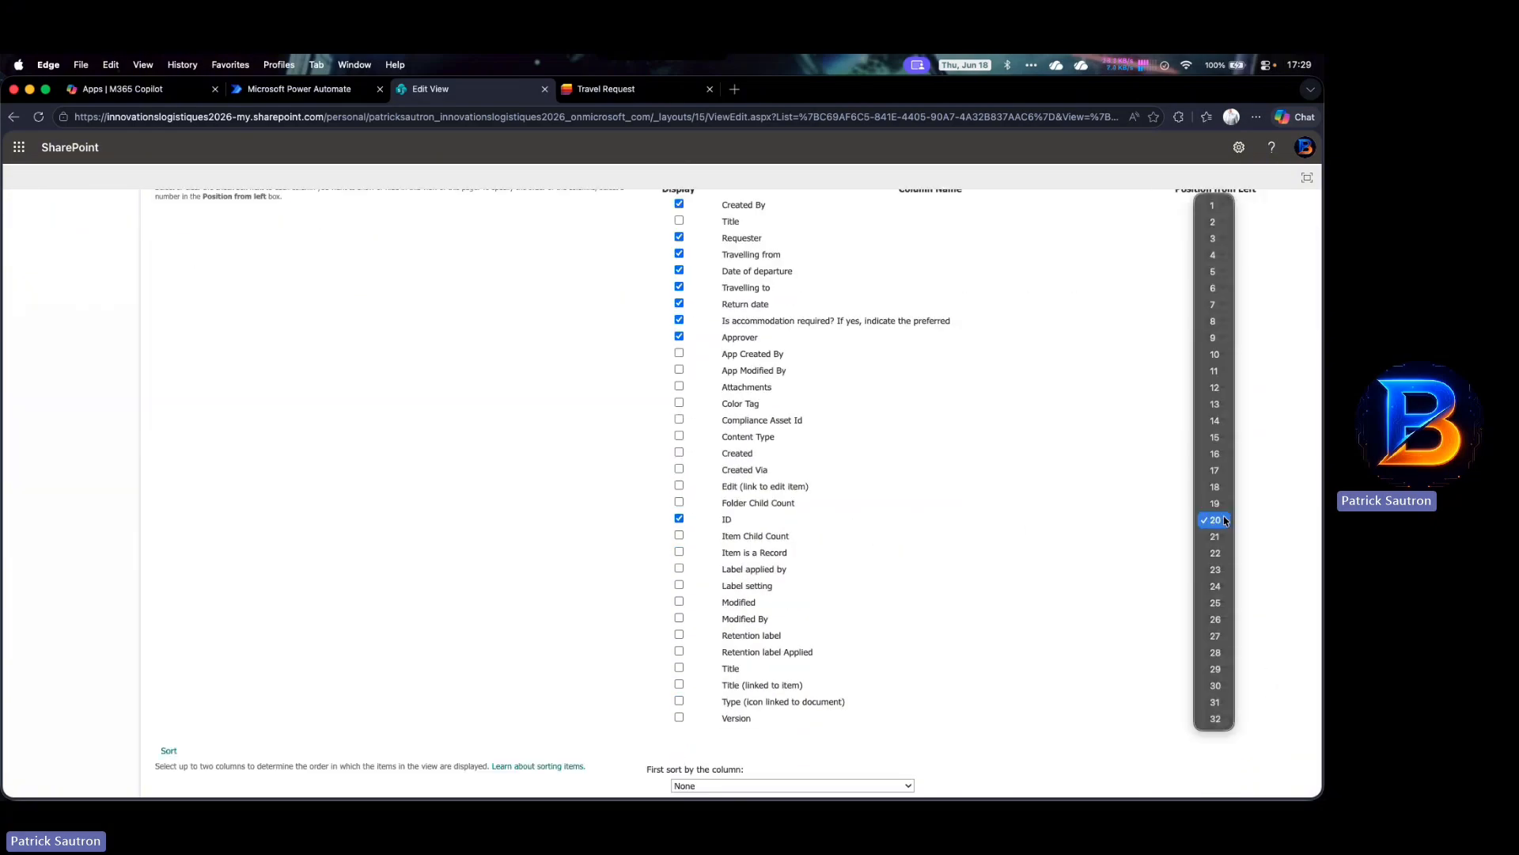
click(1212, 205)
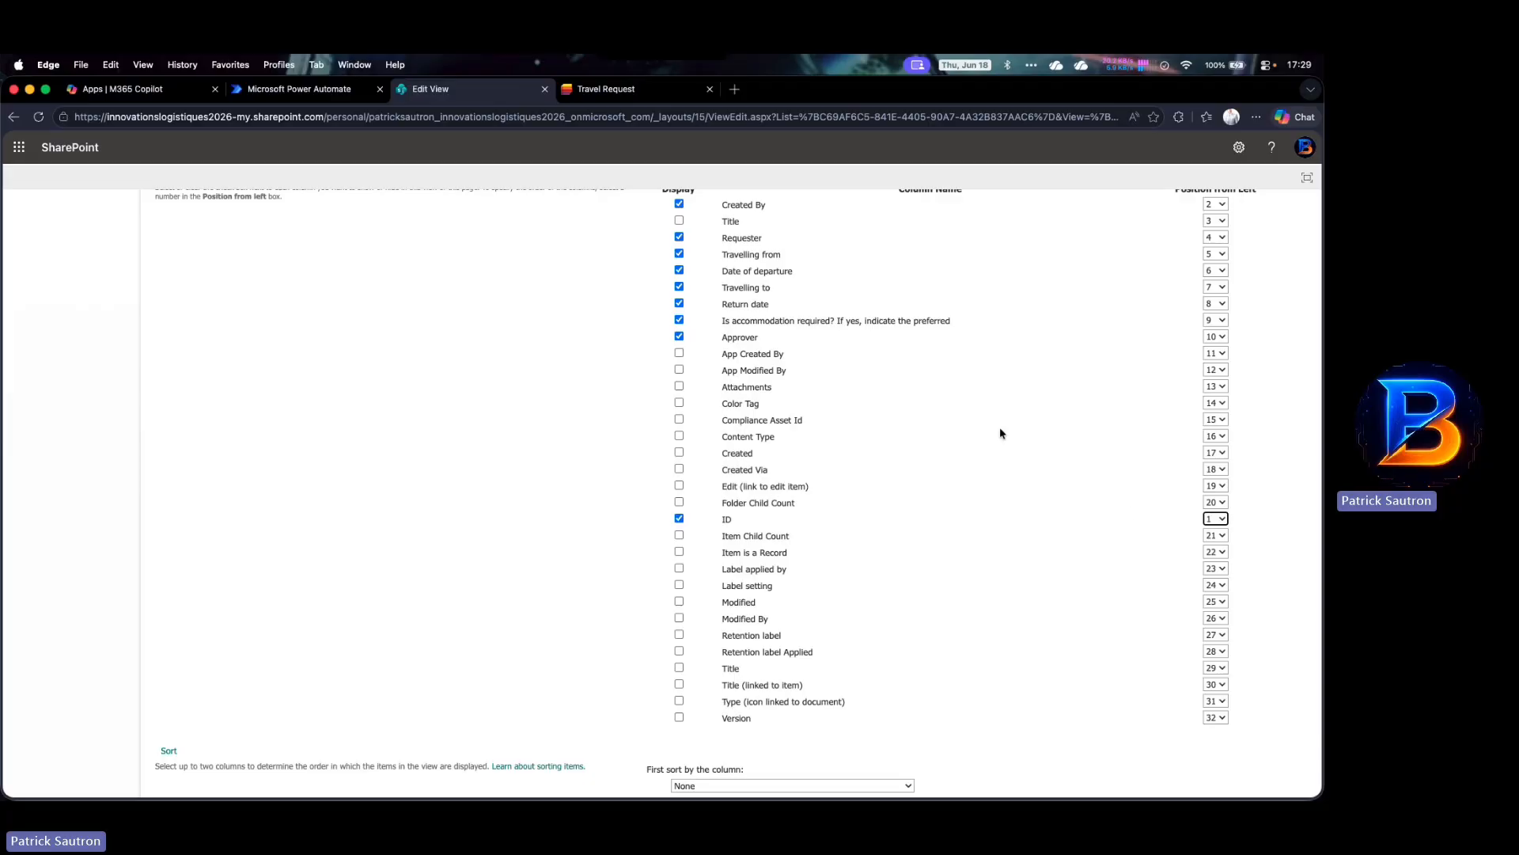
scroll(1068, 536, up, 3)
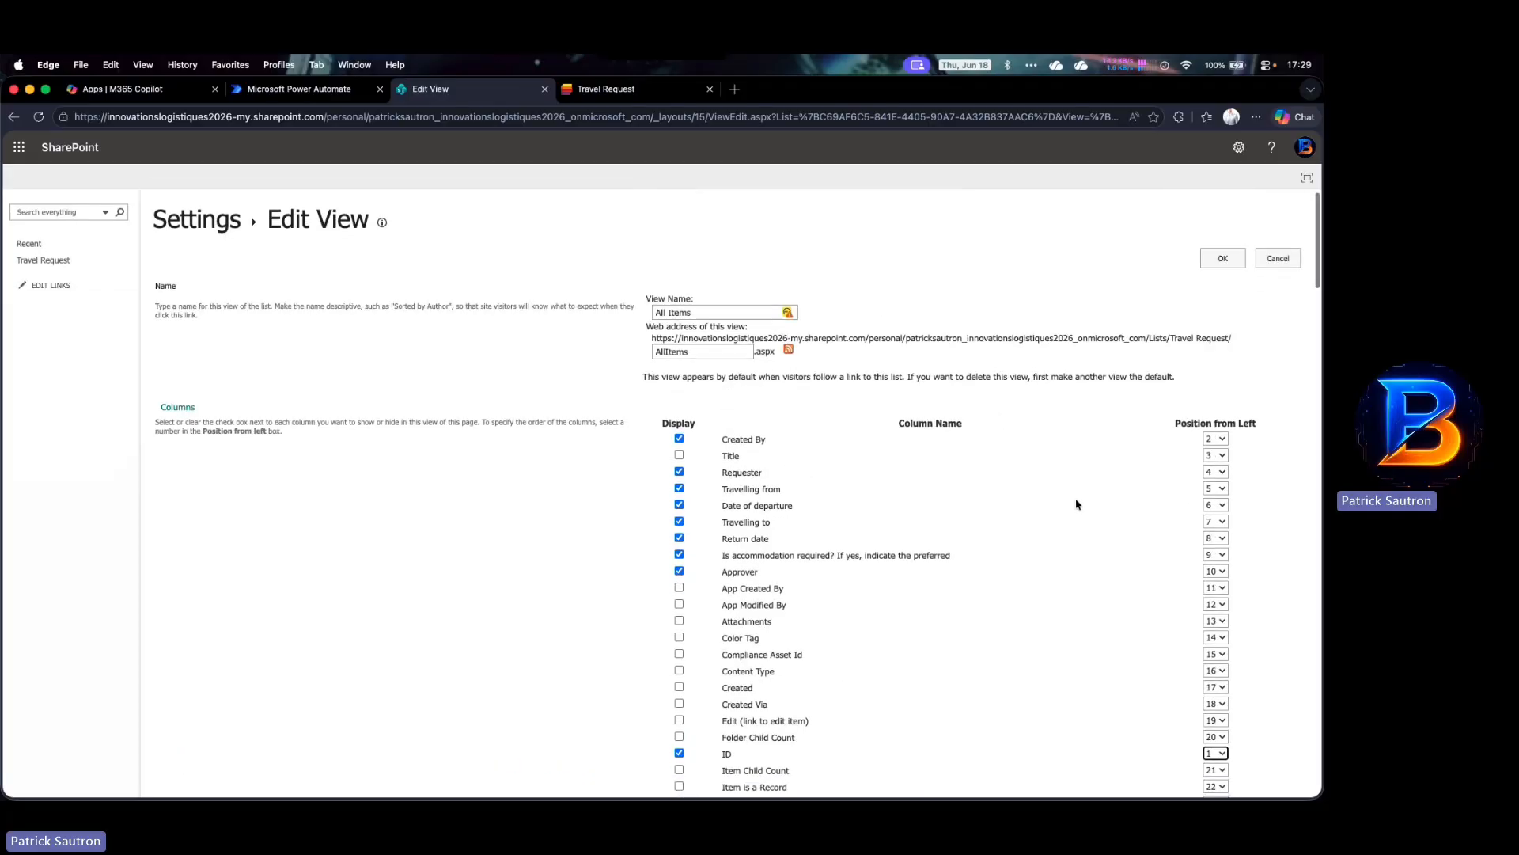
click(1223, 258)
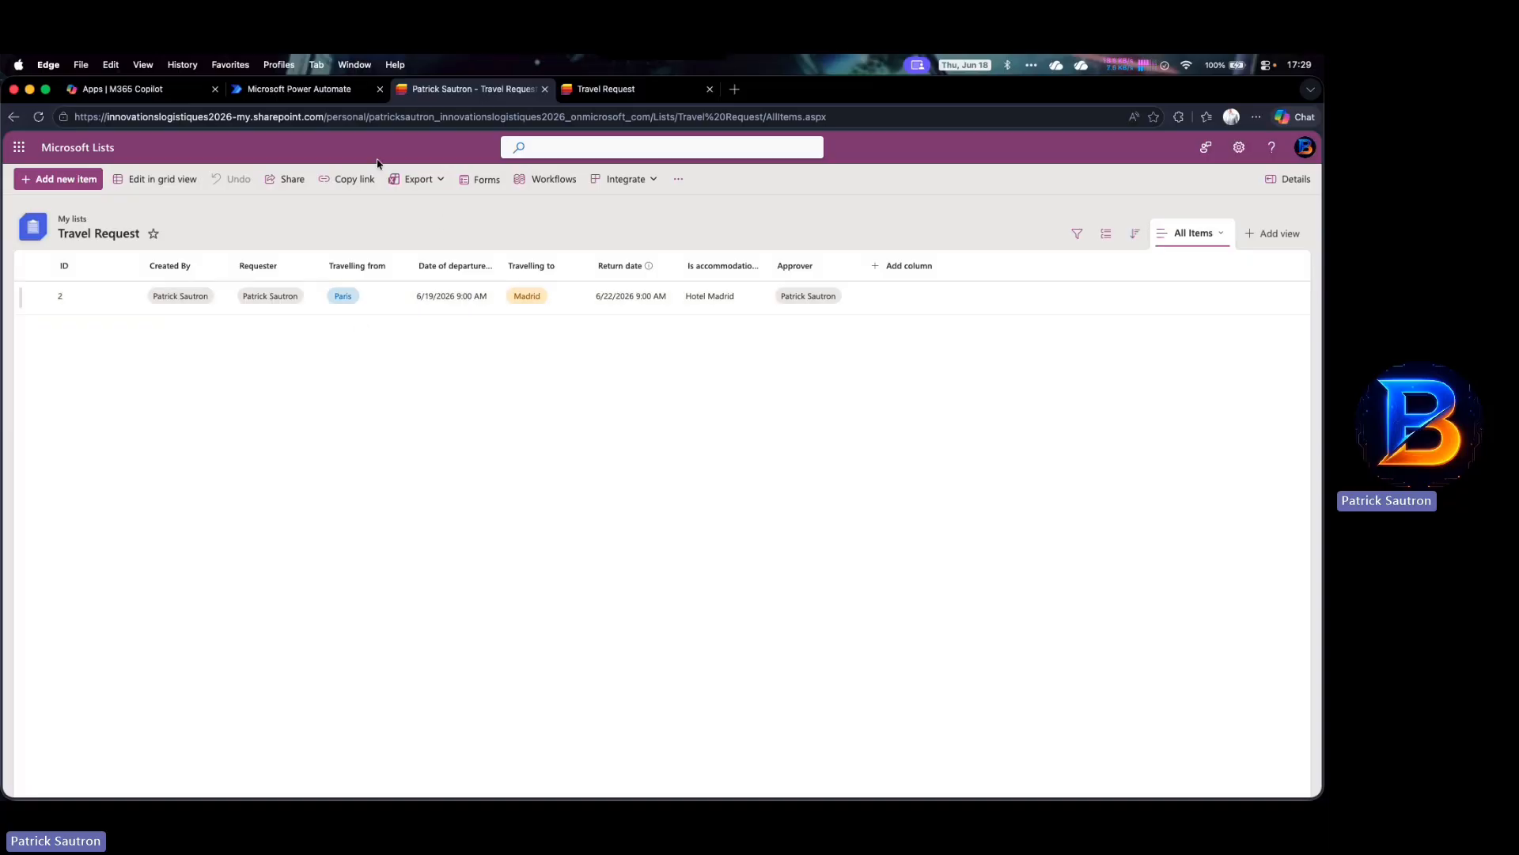
Switch back to the Power Automate flow and append the trigger's ID dynamic value to the approval title
click(333, 96)
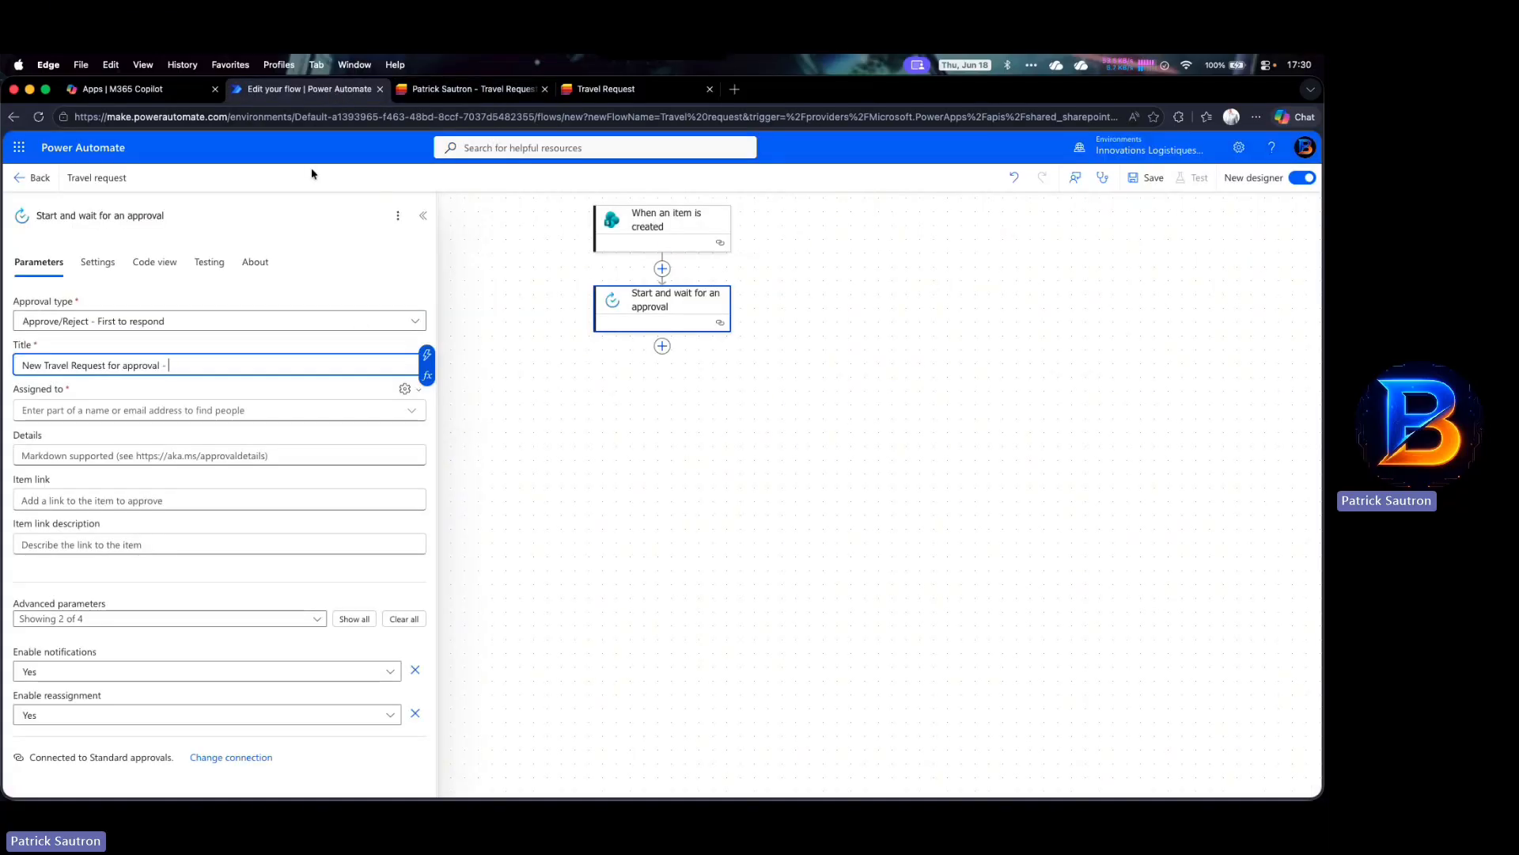
click(304, 215)
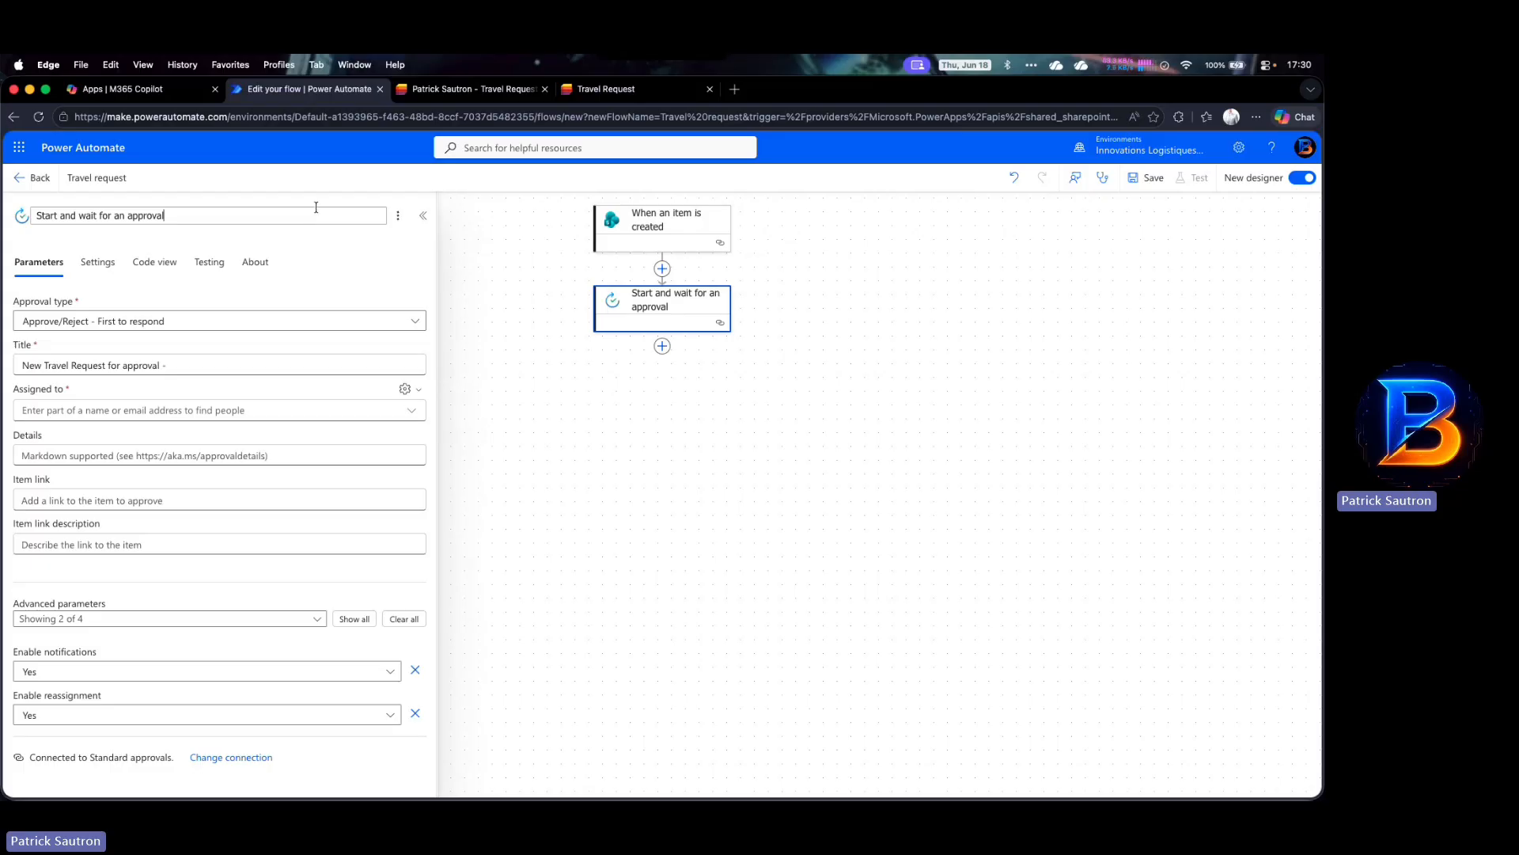
click(223, 363)
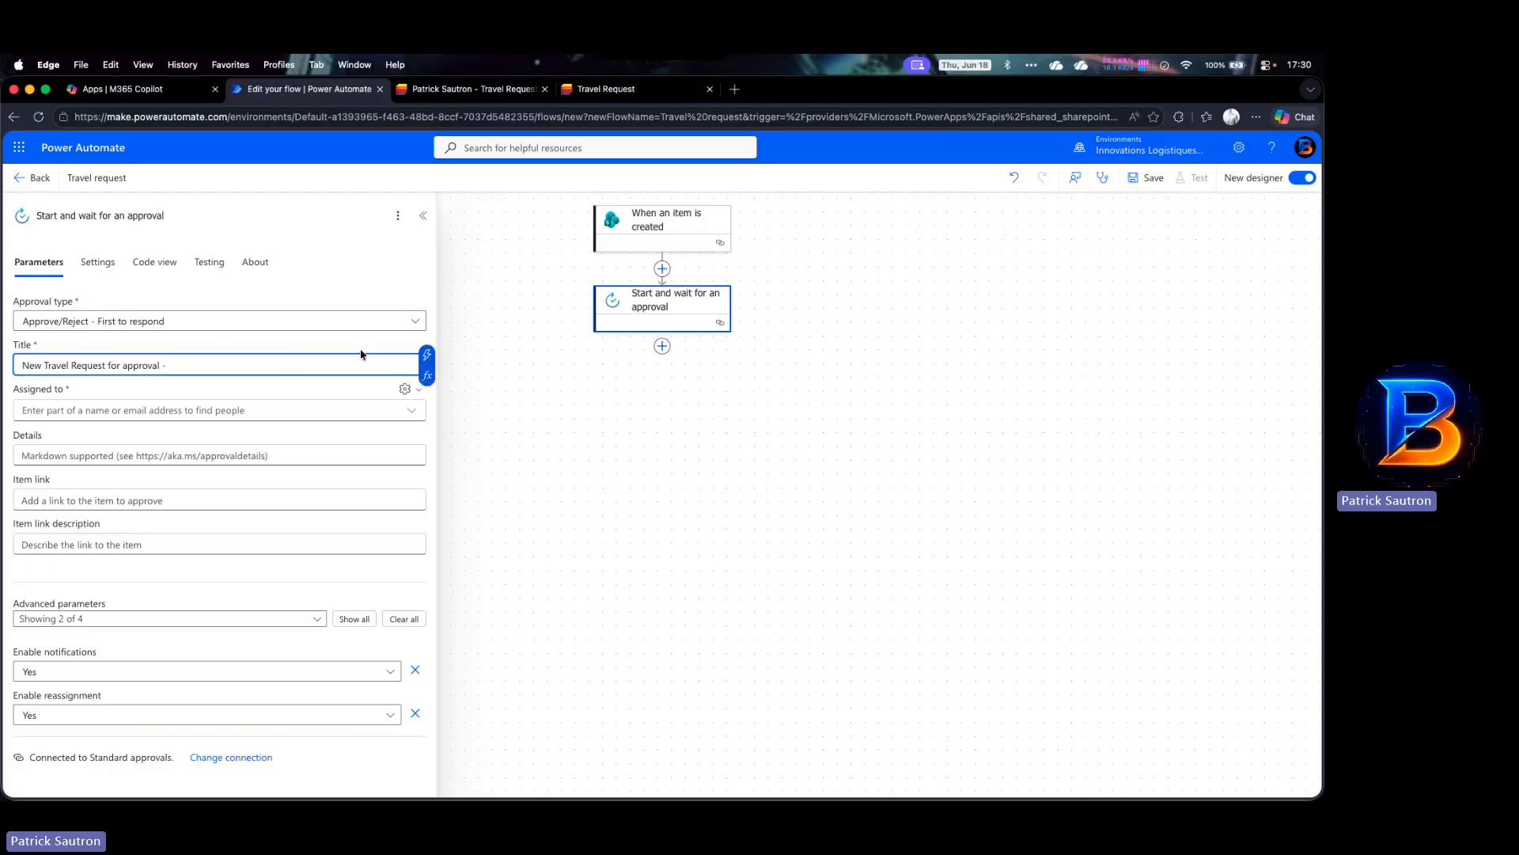
click(427, 357)
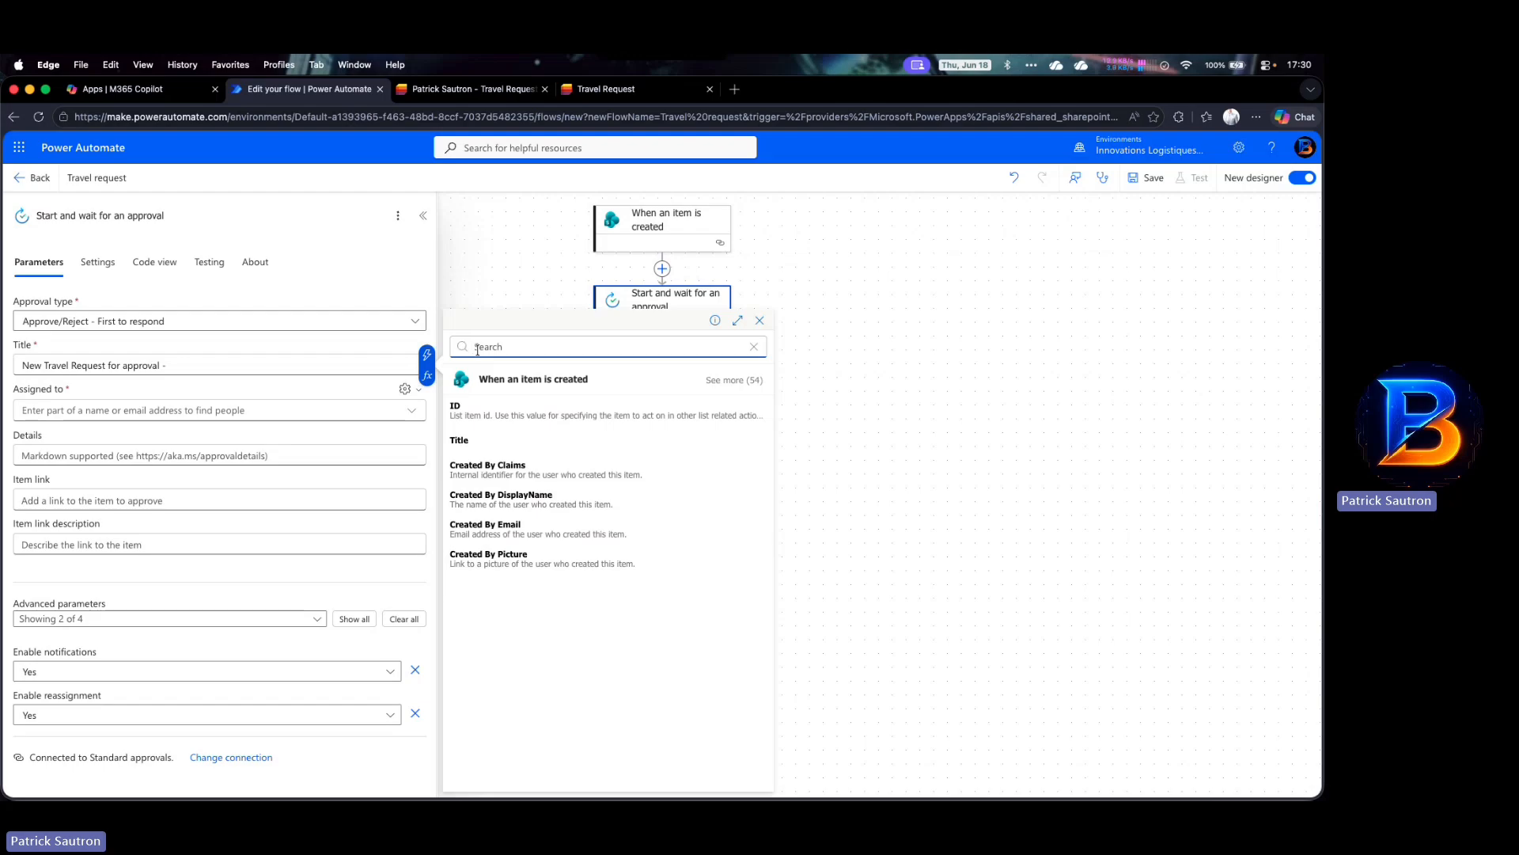
click(456, 405)
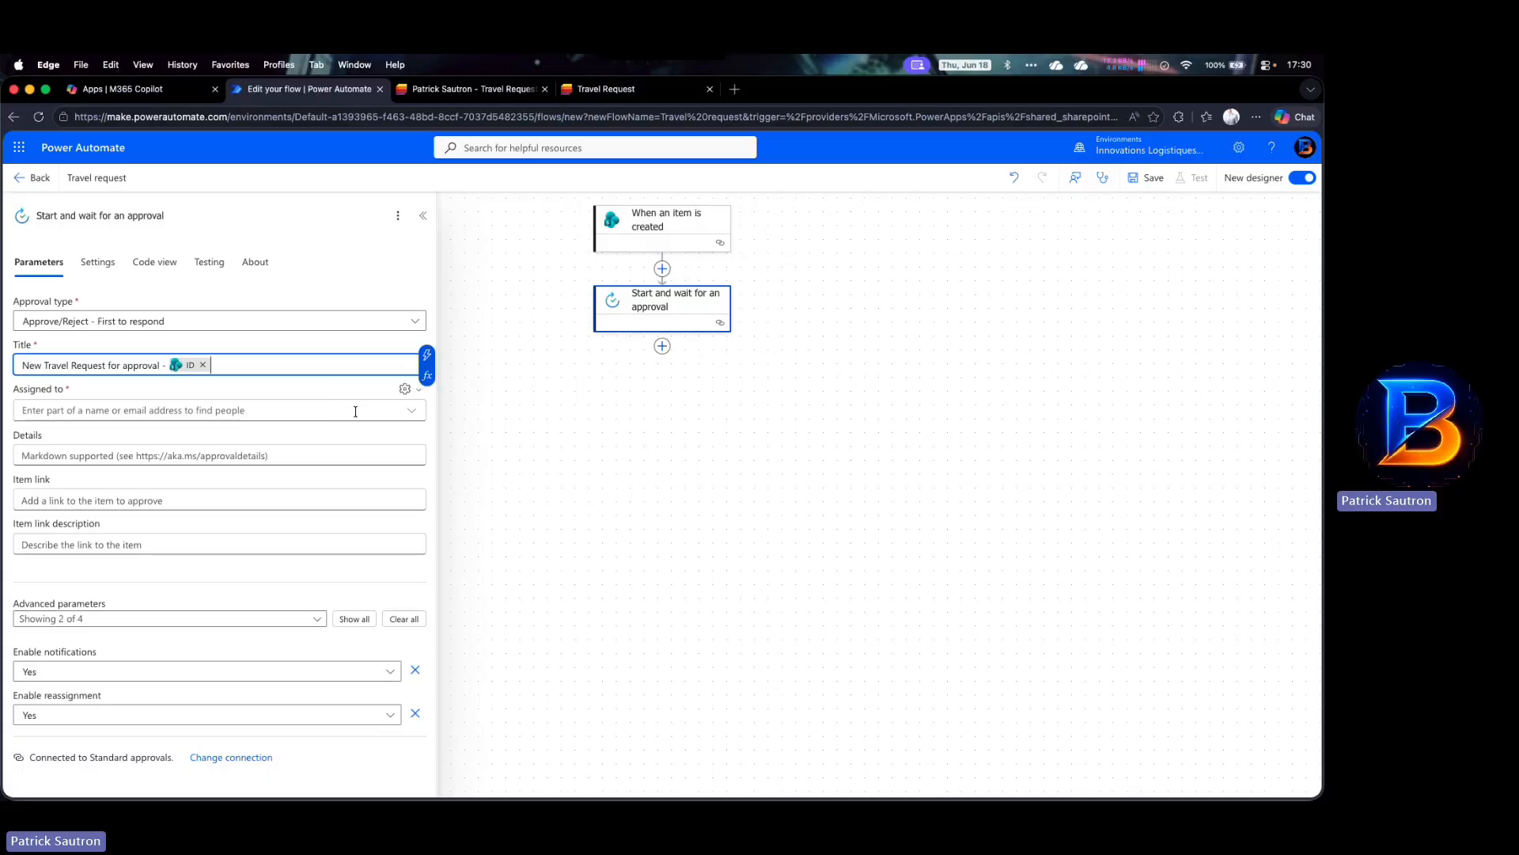
Switch the approval's Assigned to field to dynamic content and assign it to the trigger's Approver Email
click(412, 412)
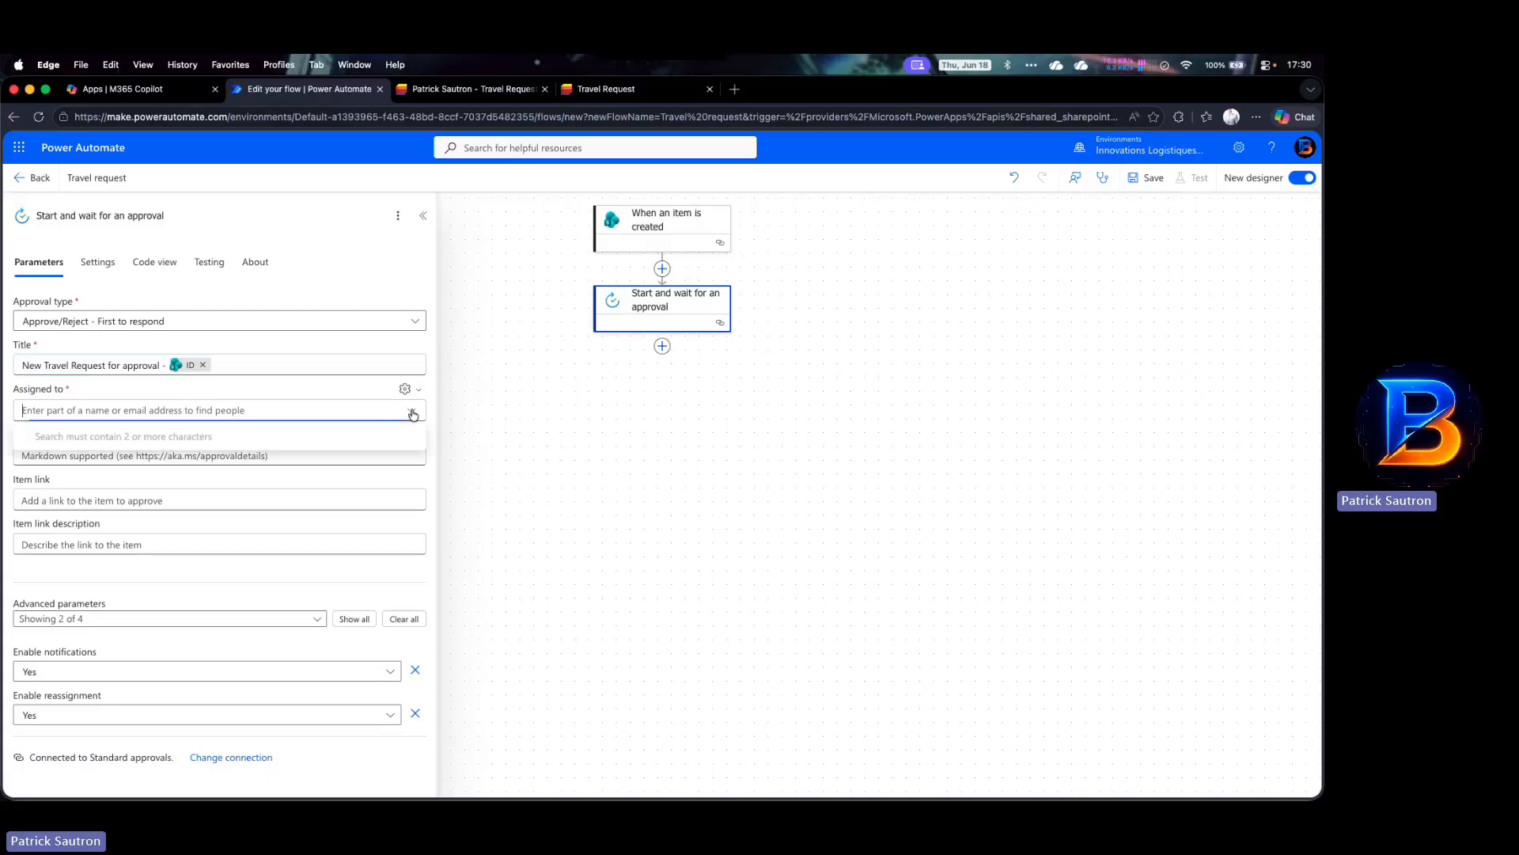
click(253, 408)
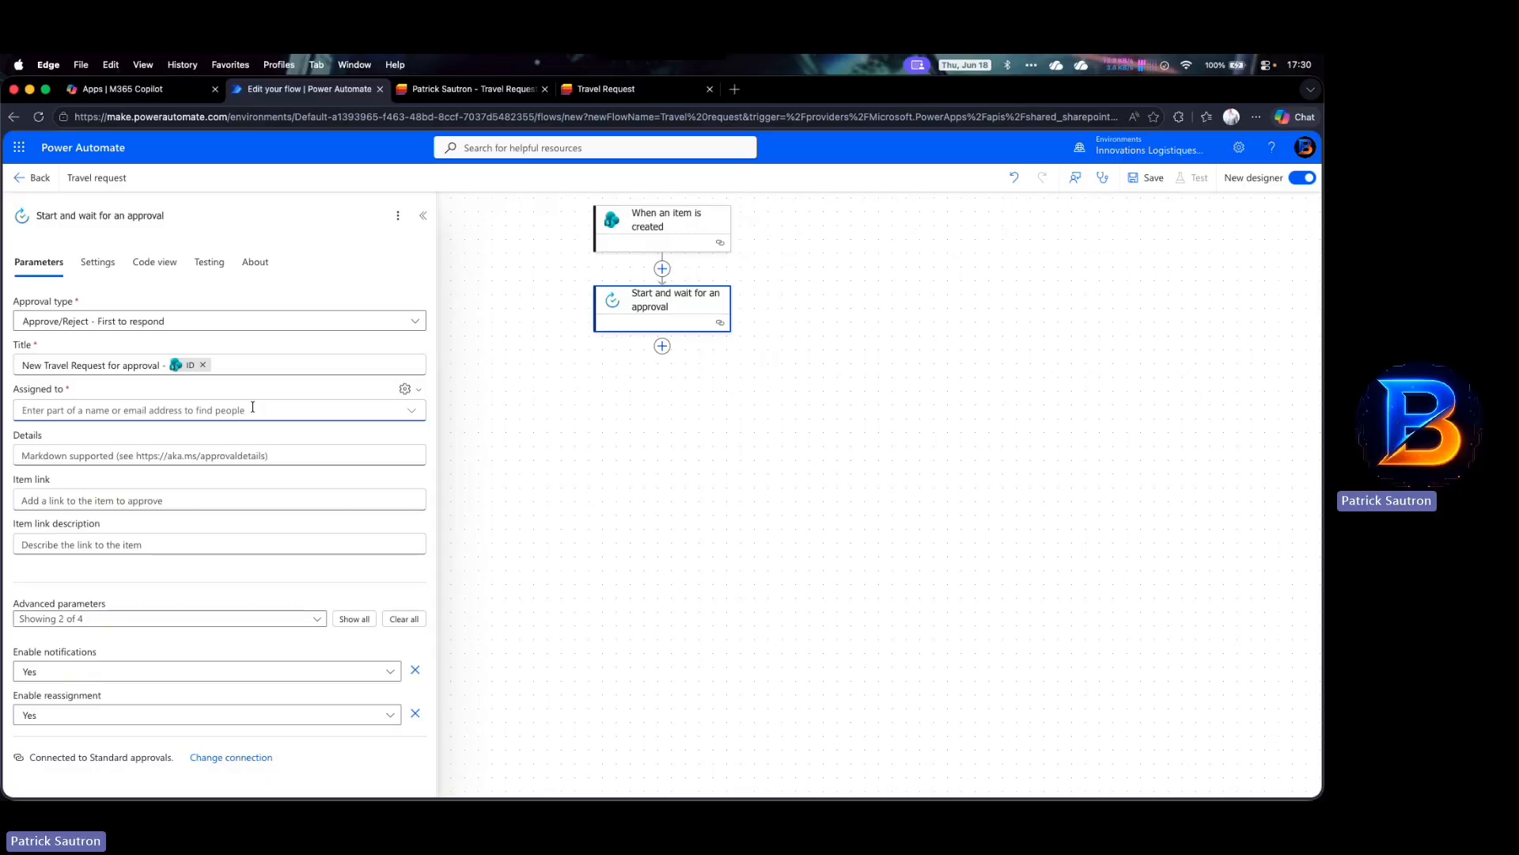
click(411, 411)
click(412, 412)
click(405, 388)
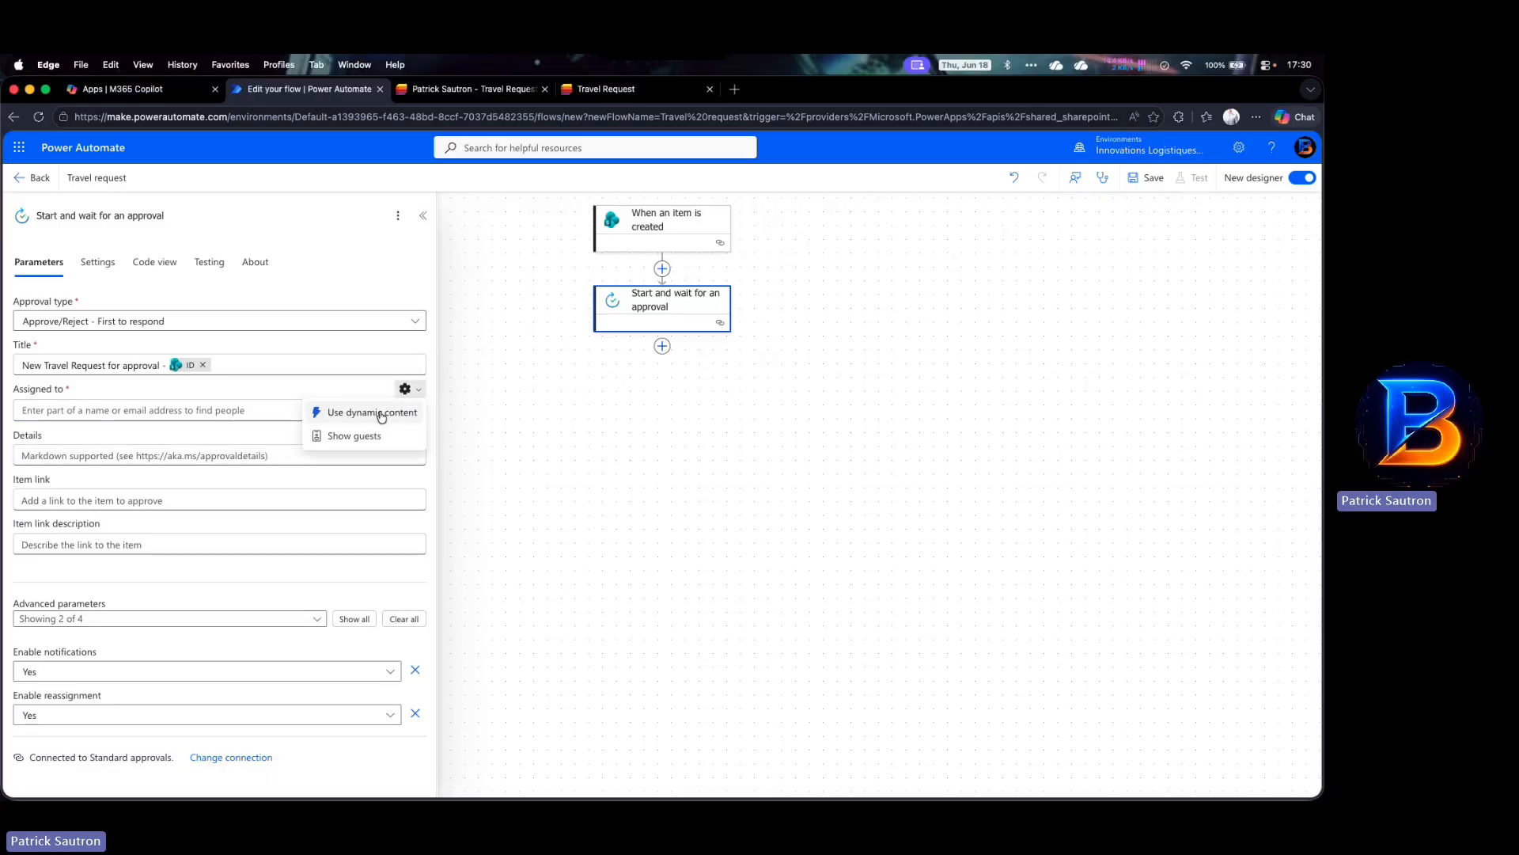
click(396, 411)
click(407, 411)
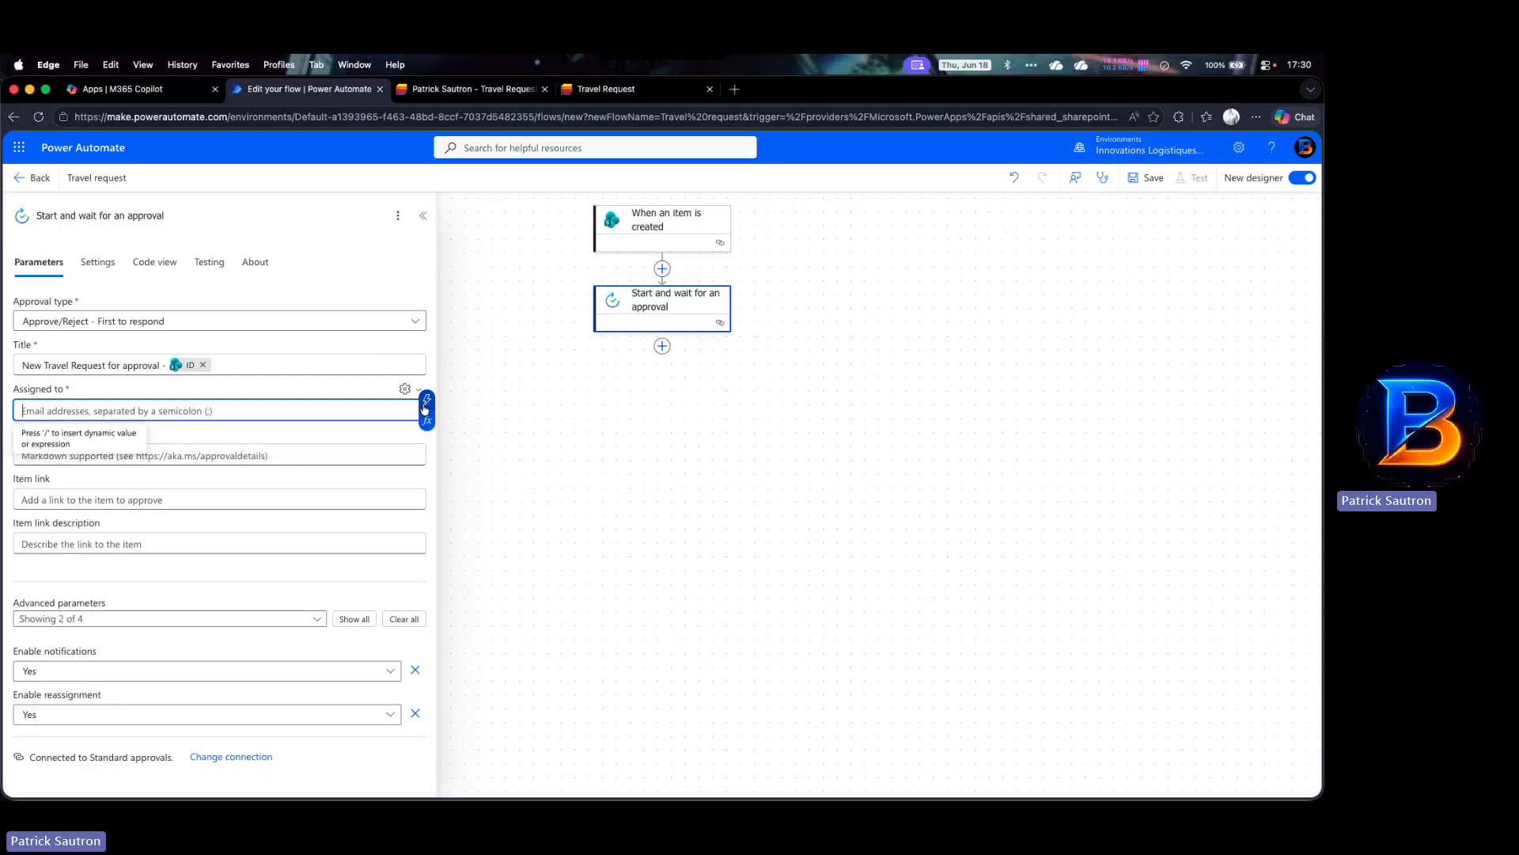
click(427, 400)
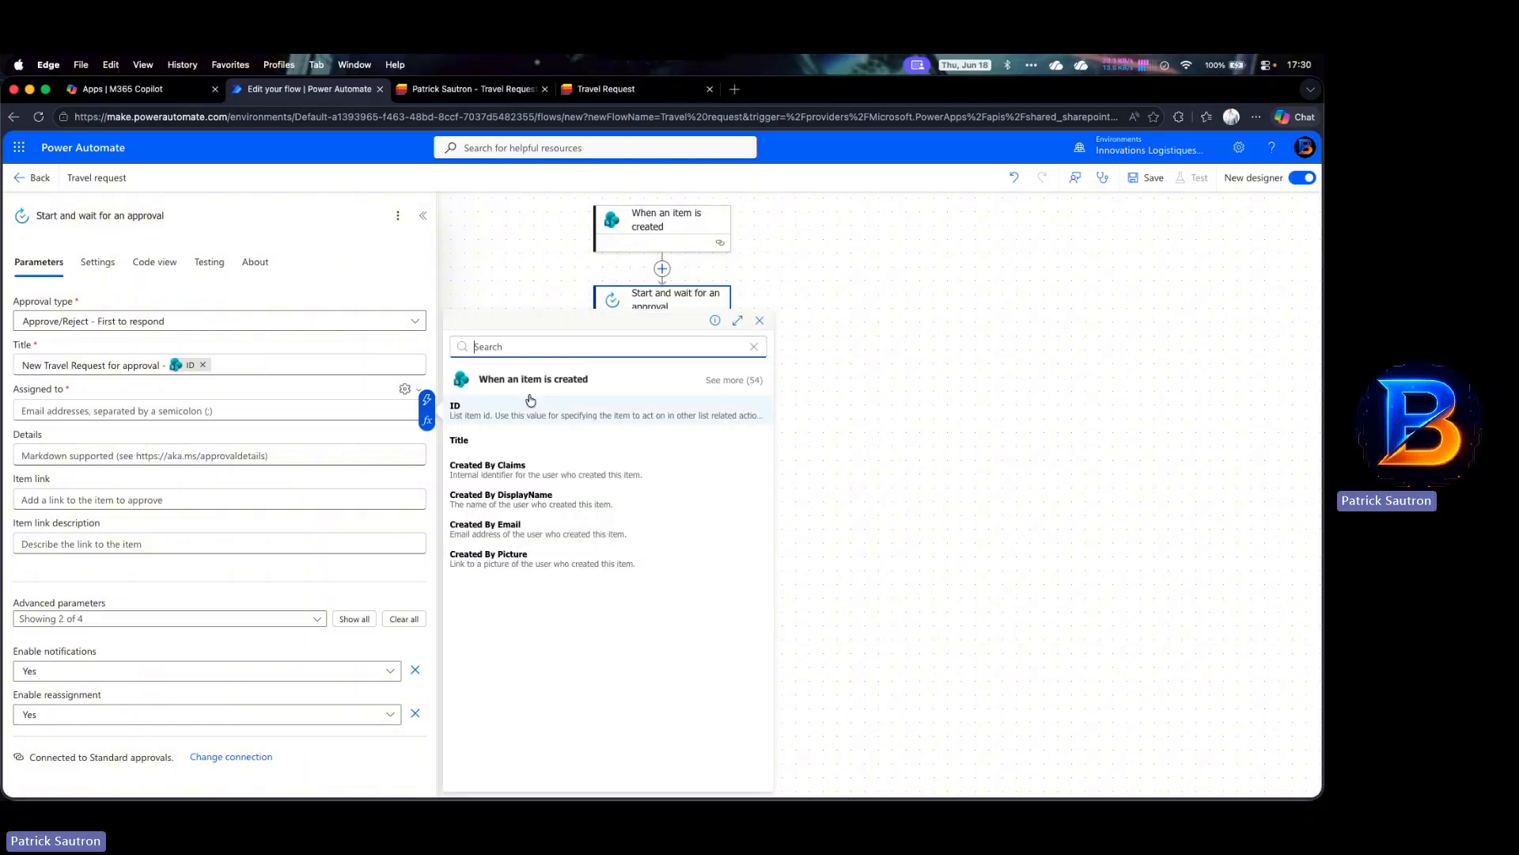
click(492, 97)
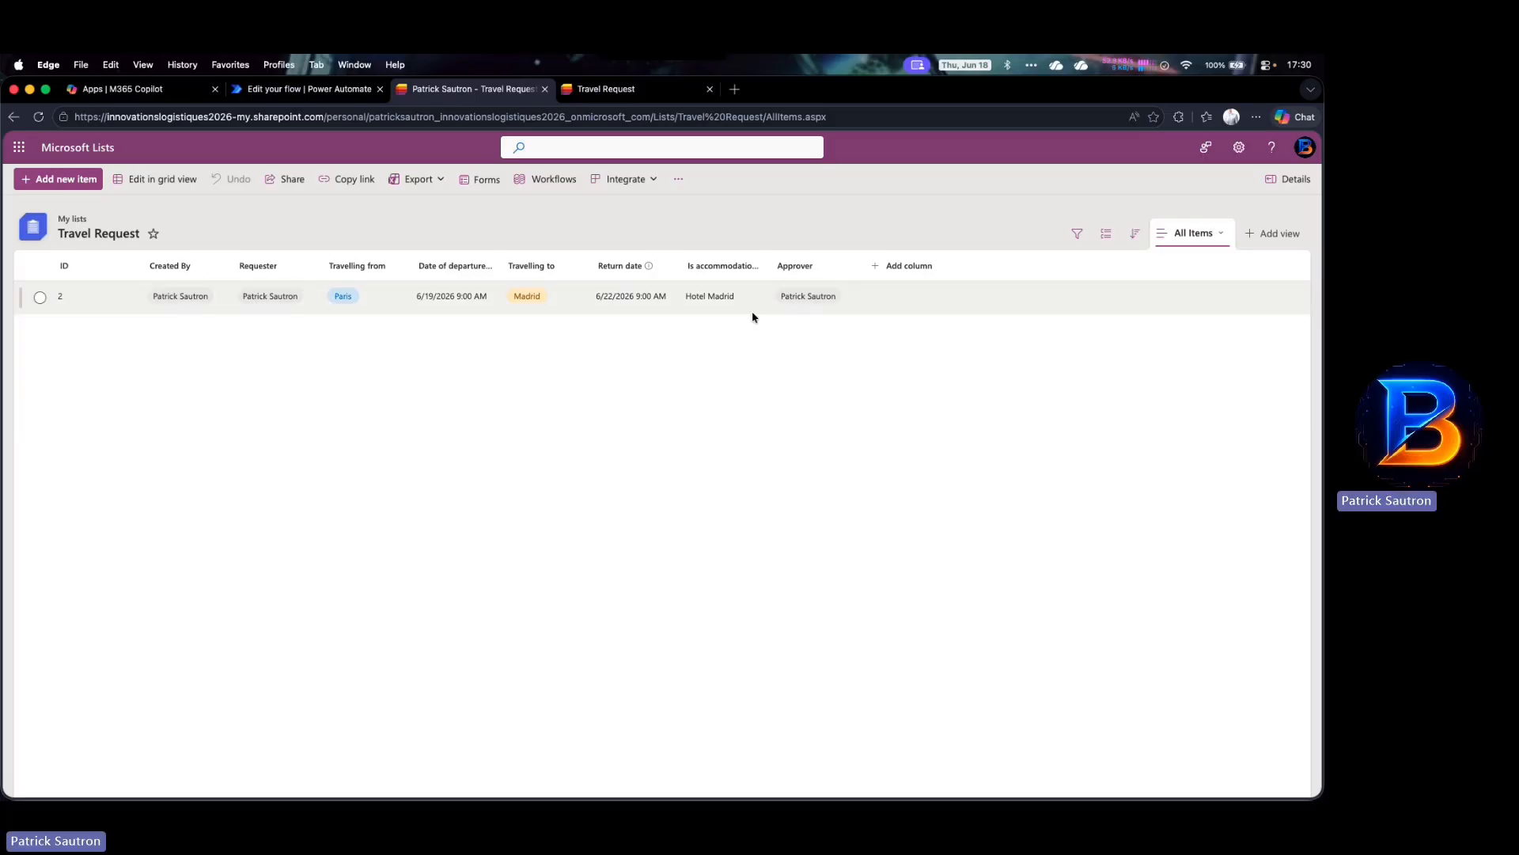
click(311, 90)
text(appro)
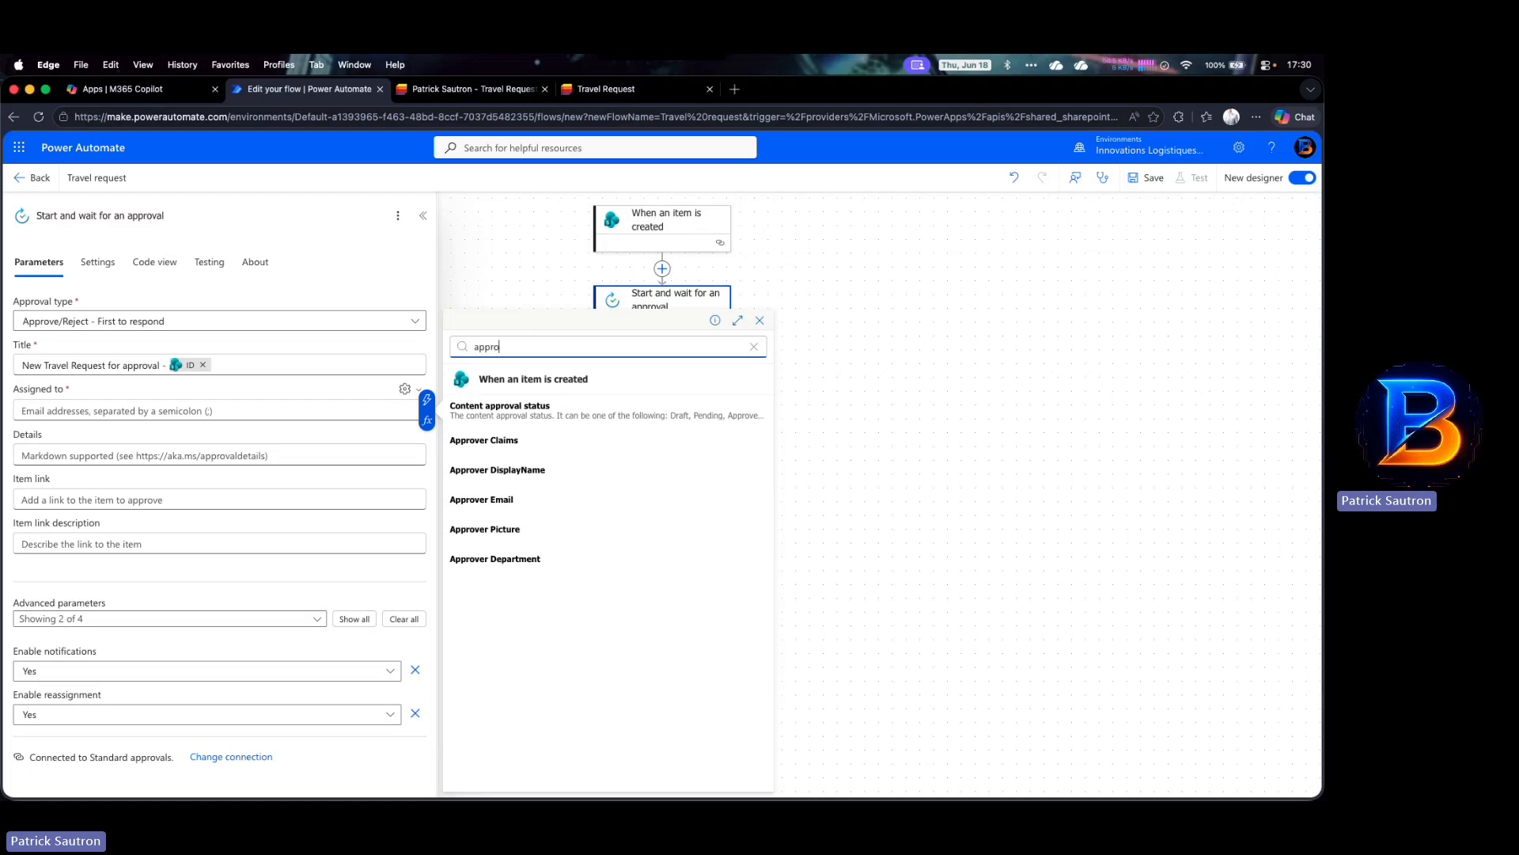
click(495, 500)
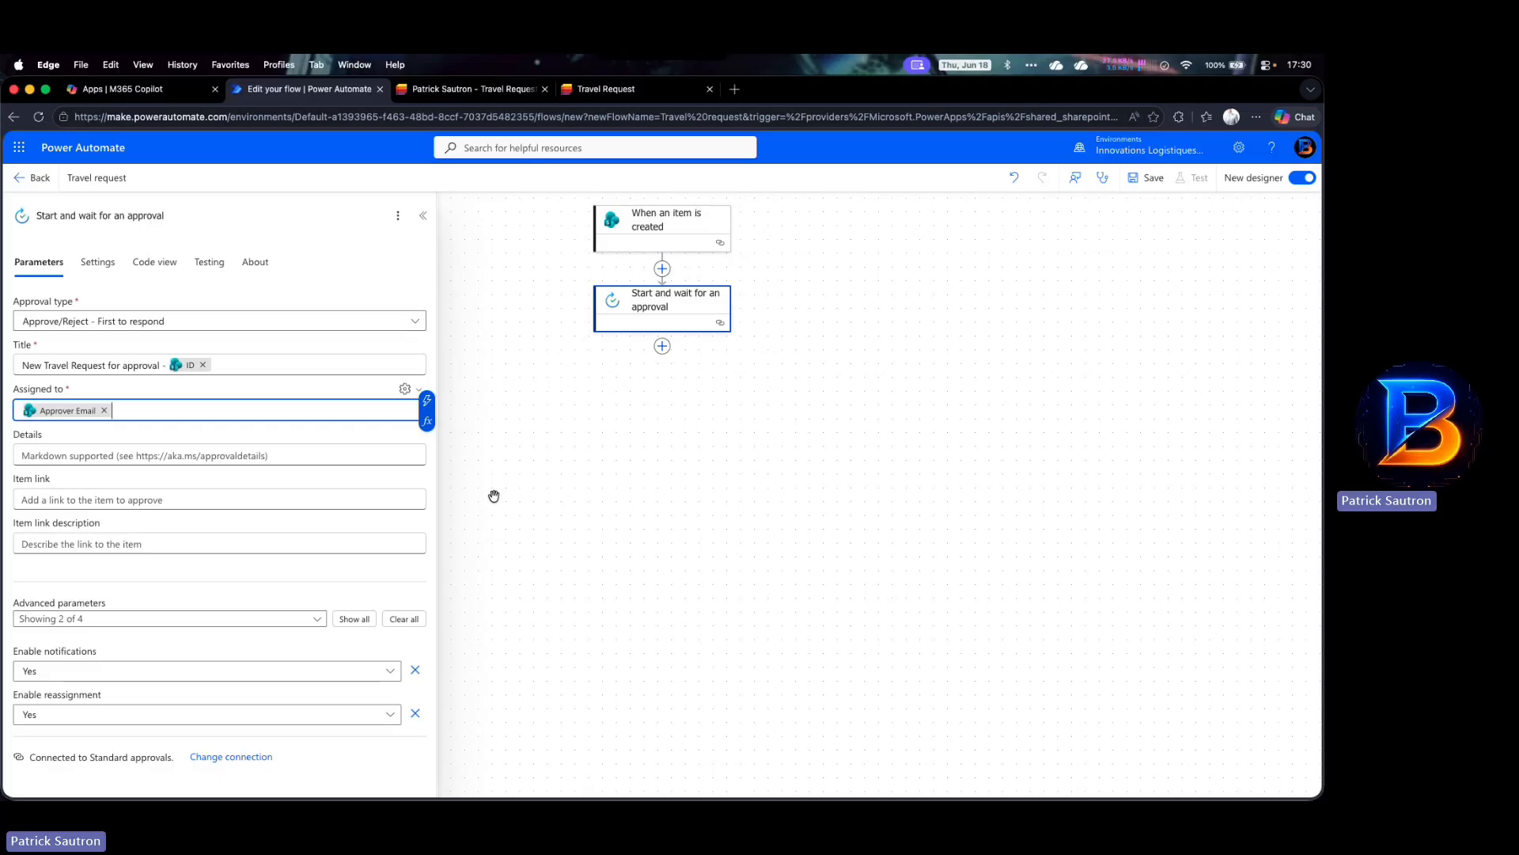
Start the approval details with the greeting "Dear", the Approver DisplayName dynamic value and a comma
click(193, 456)
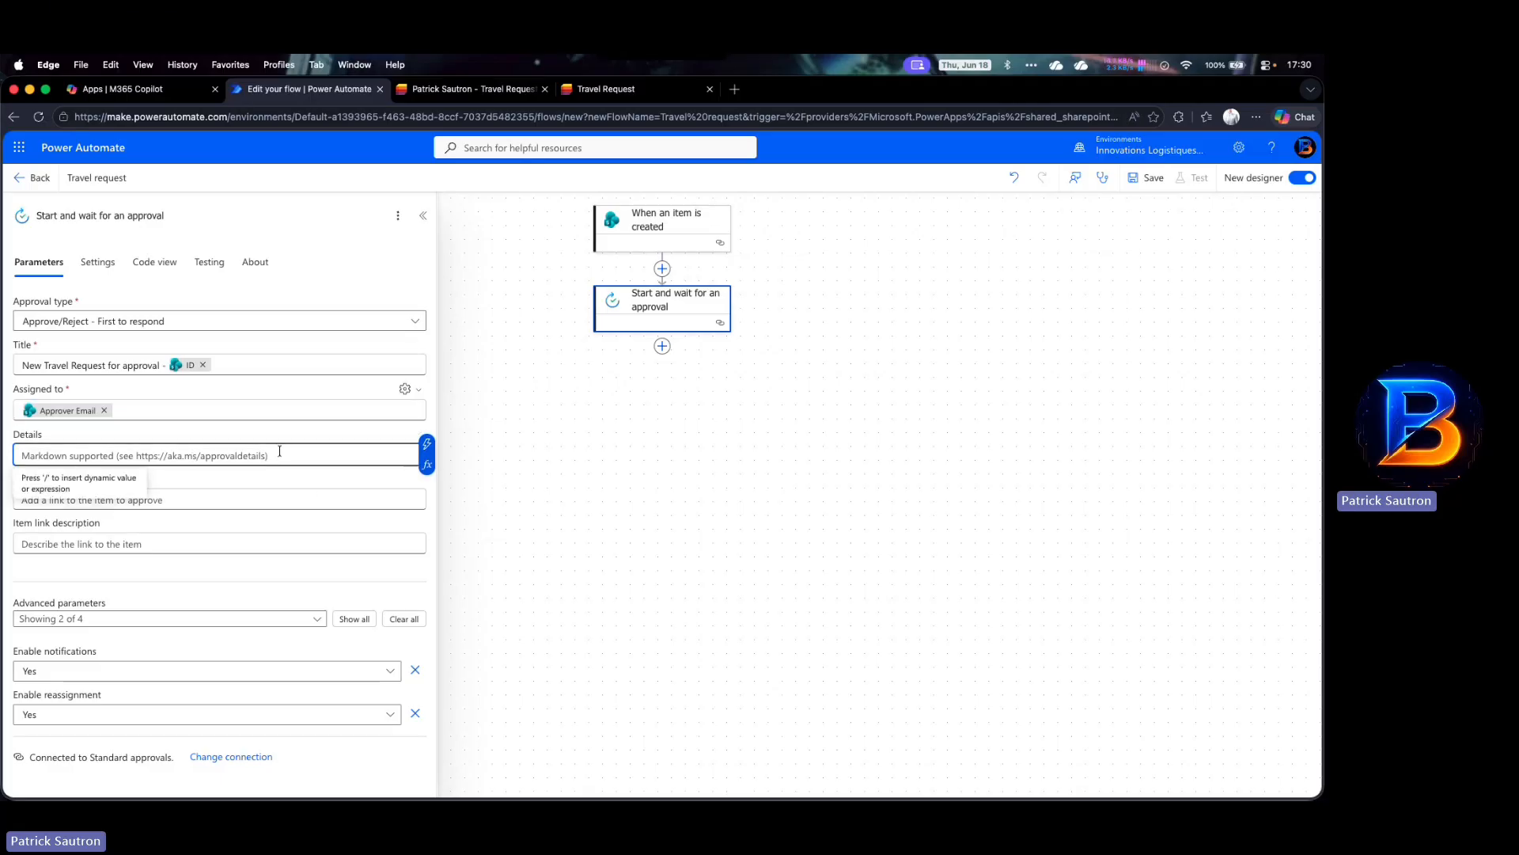
click(216, 583)
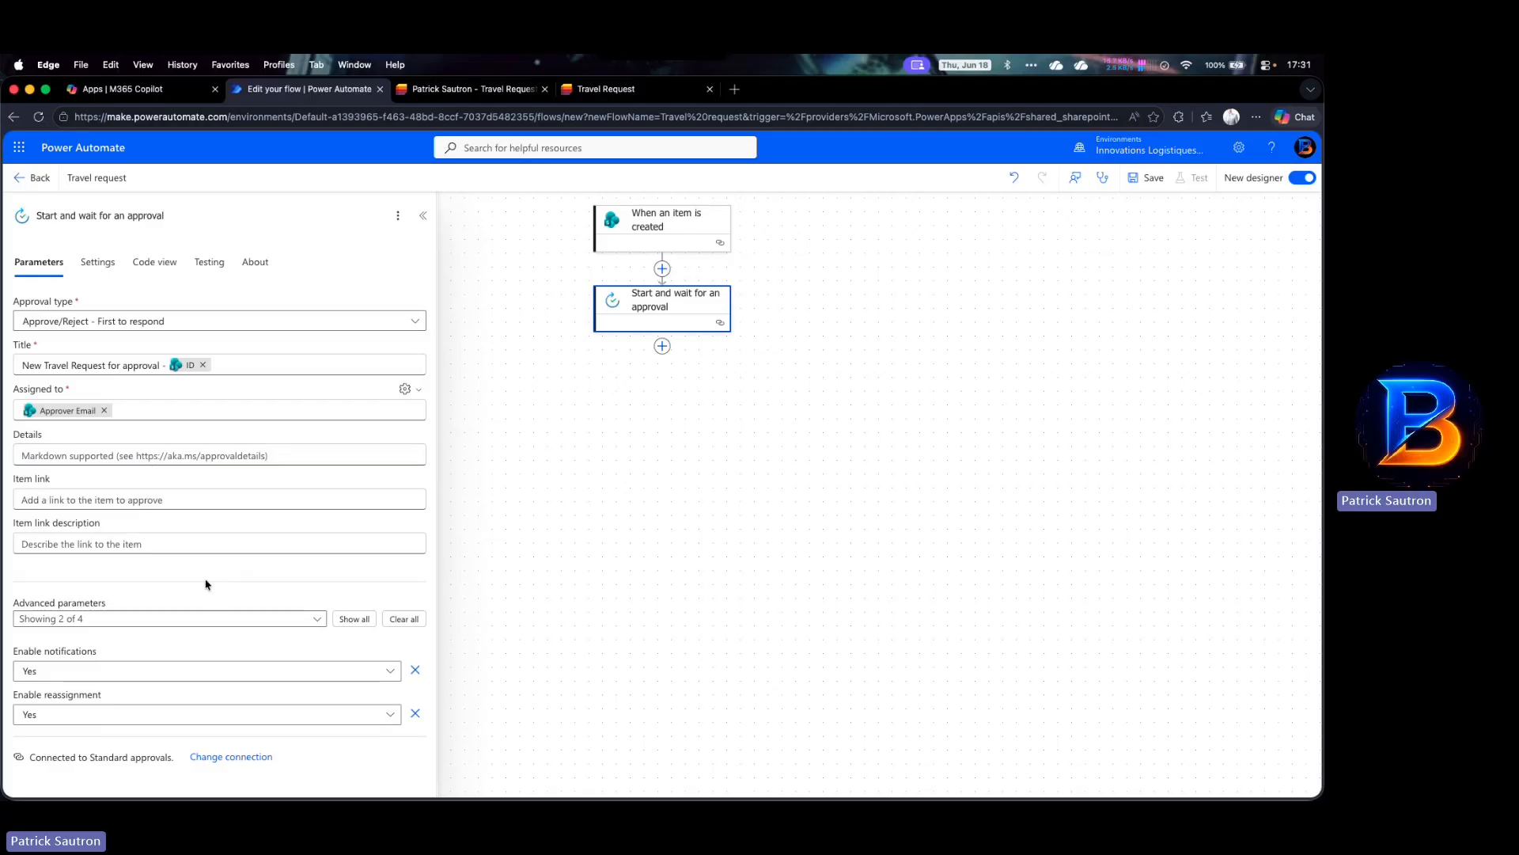
click(129, 448)
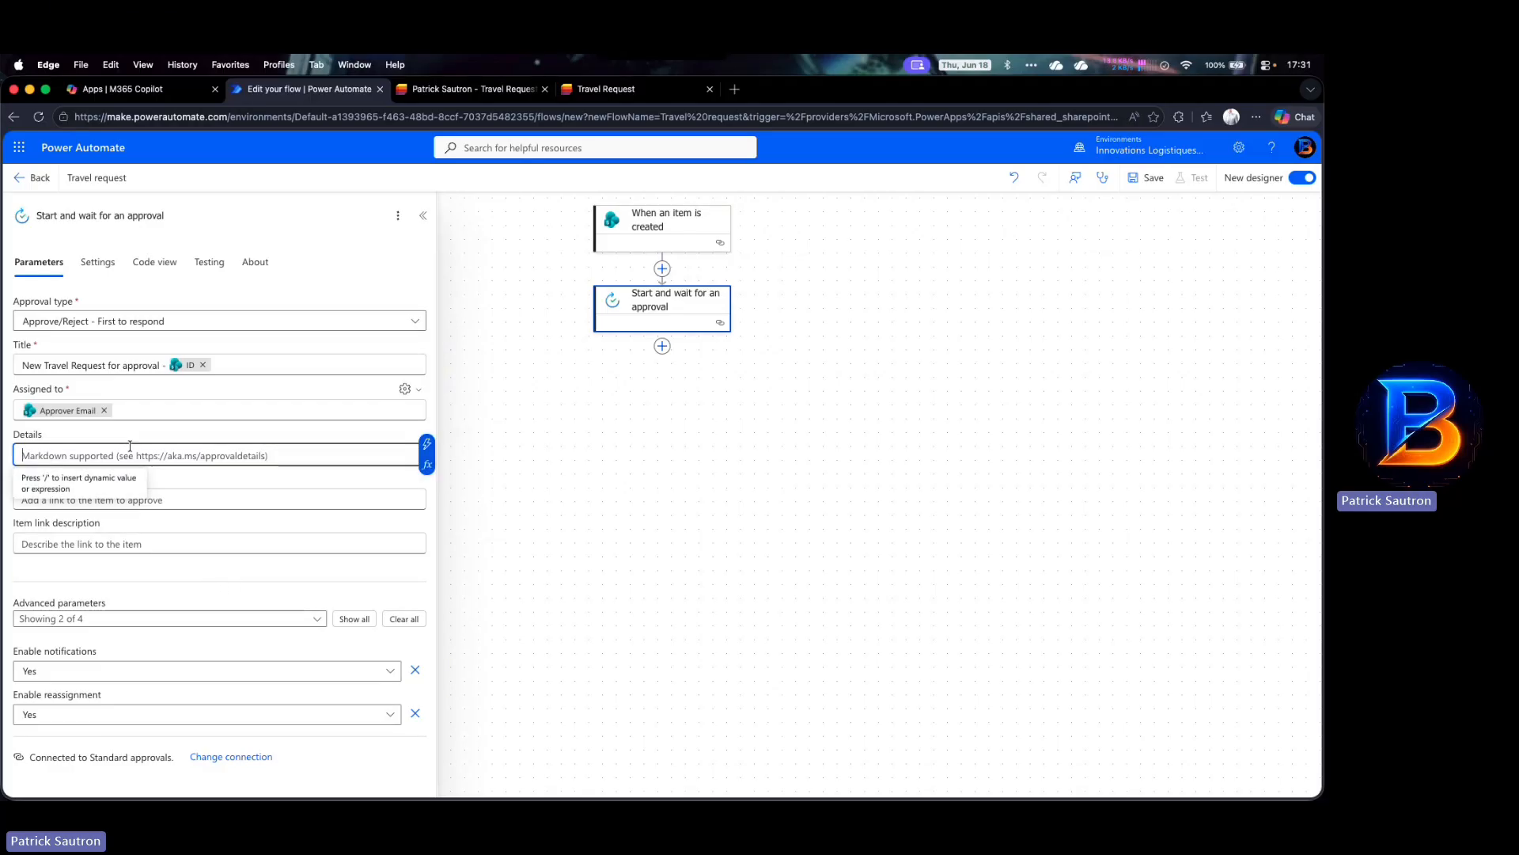
text(Dear)
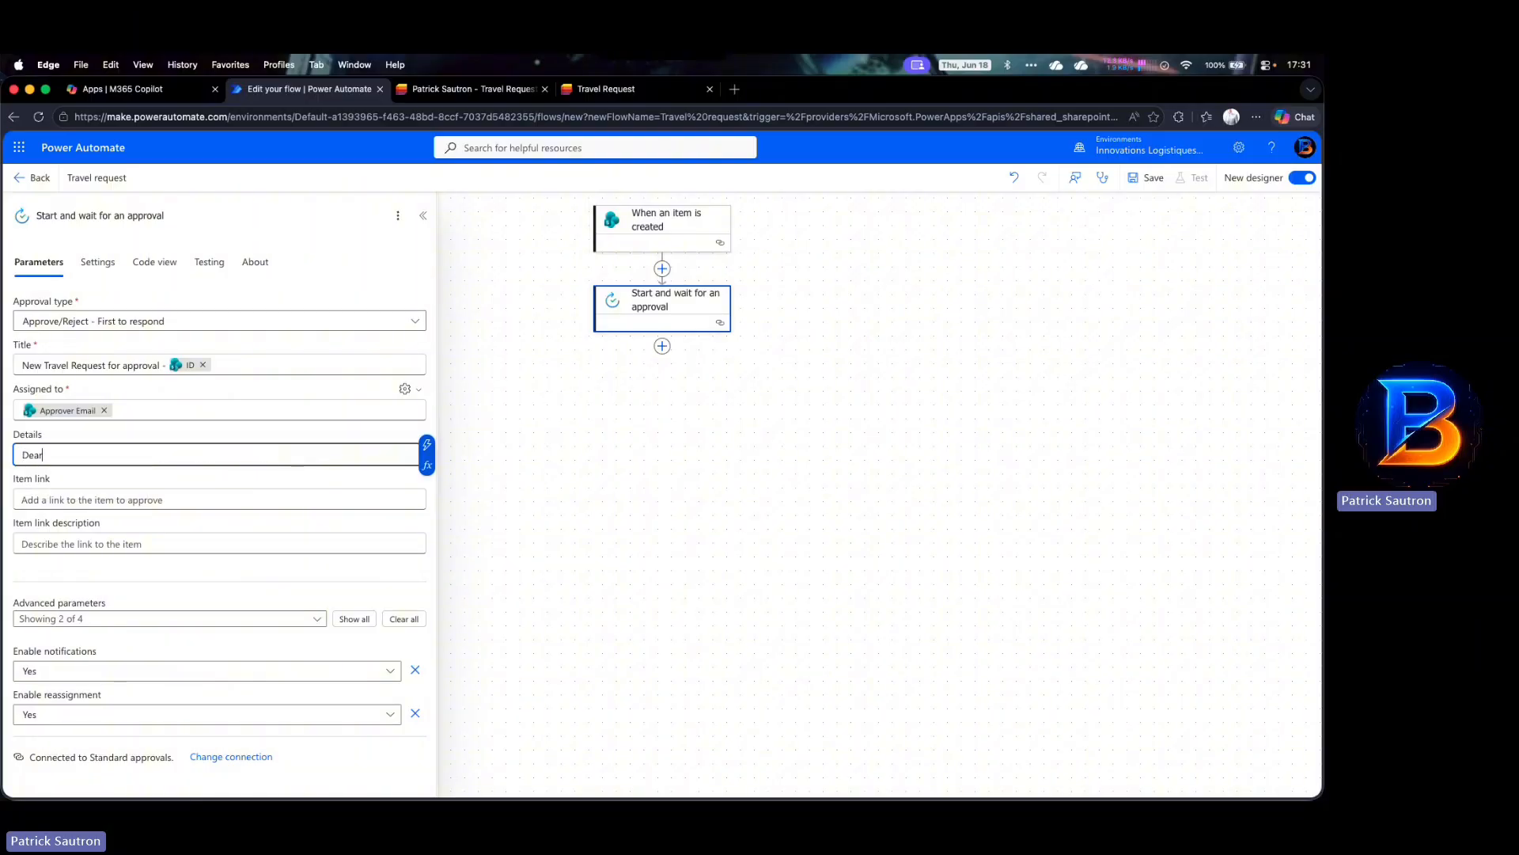
click(431, 444)
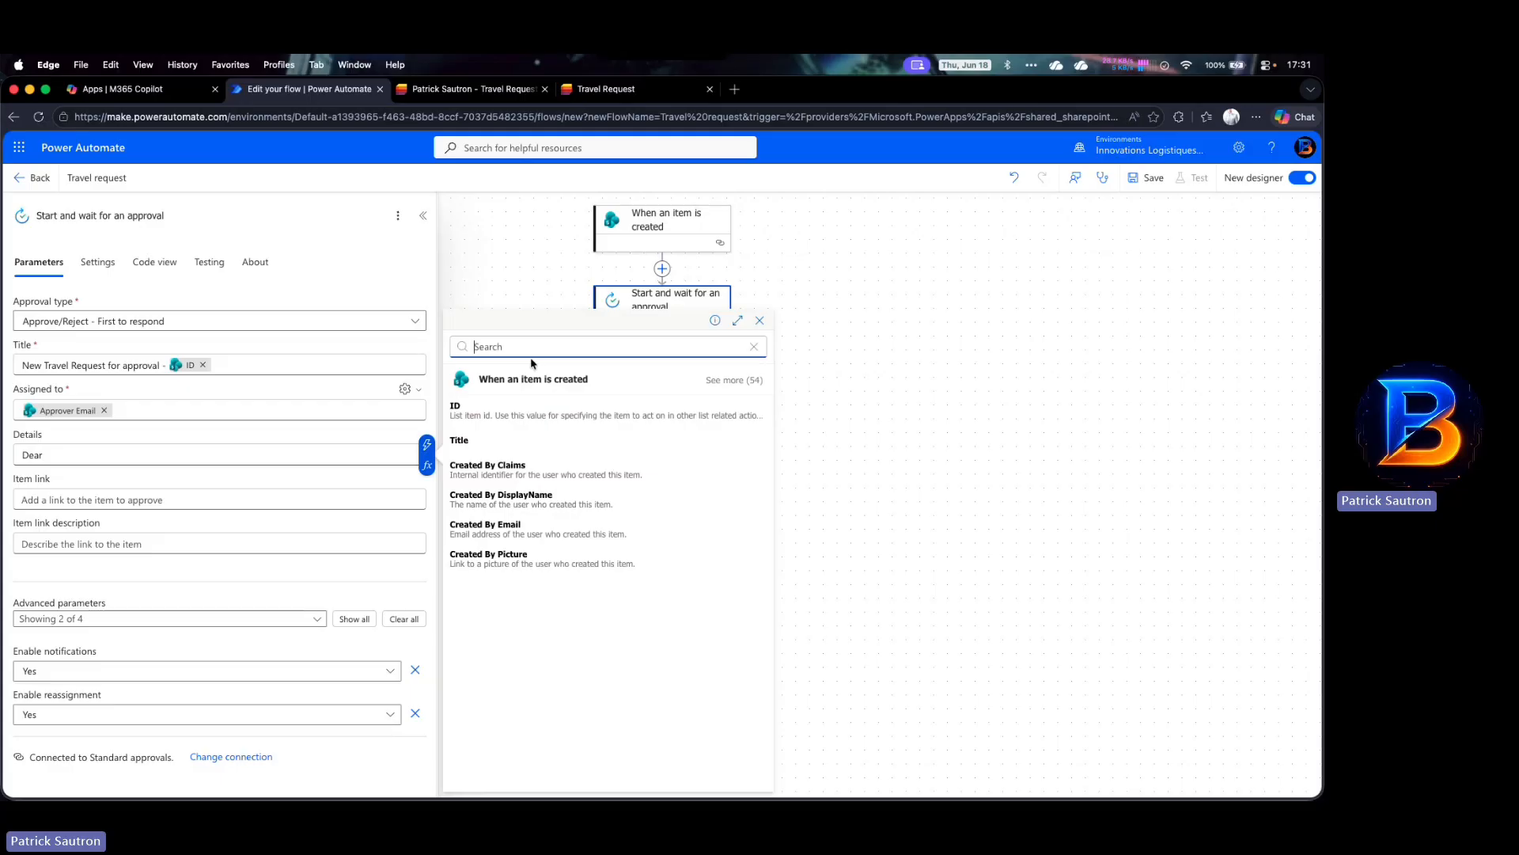
text(appro)
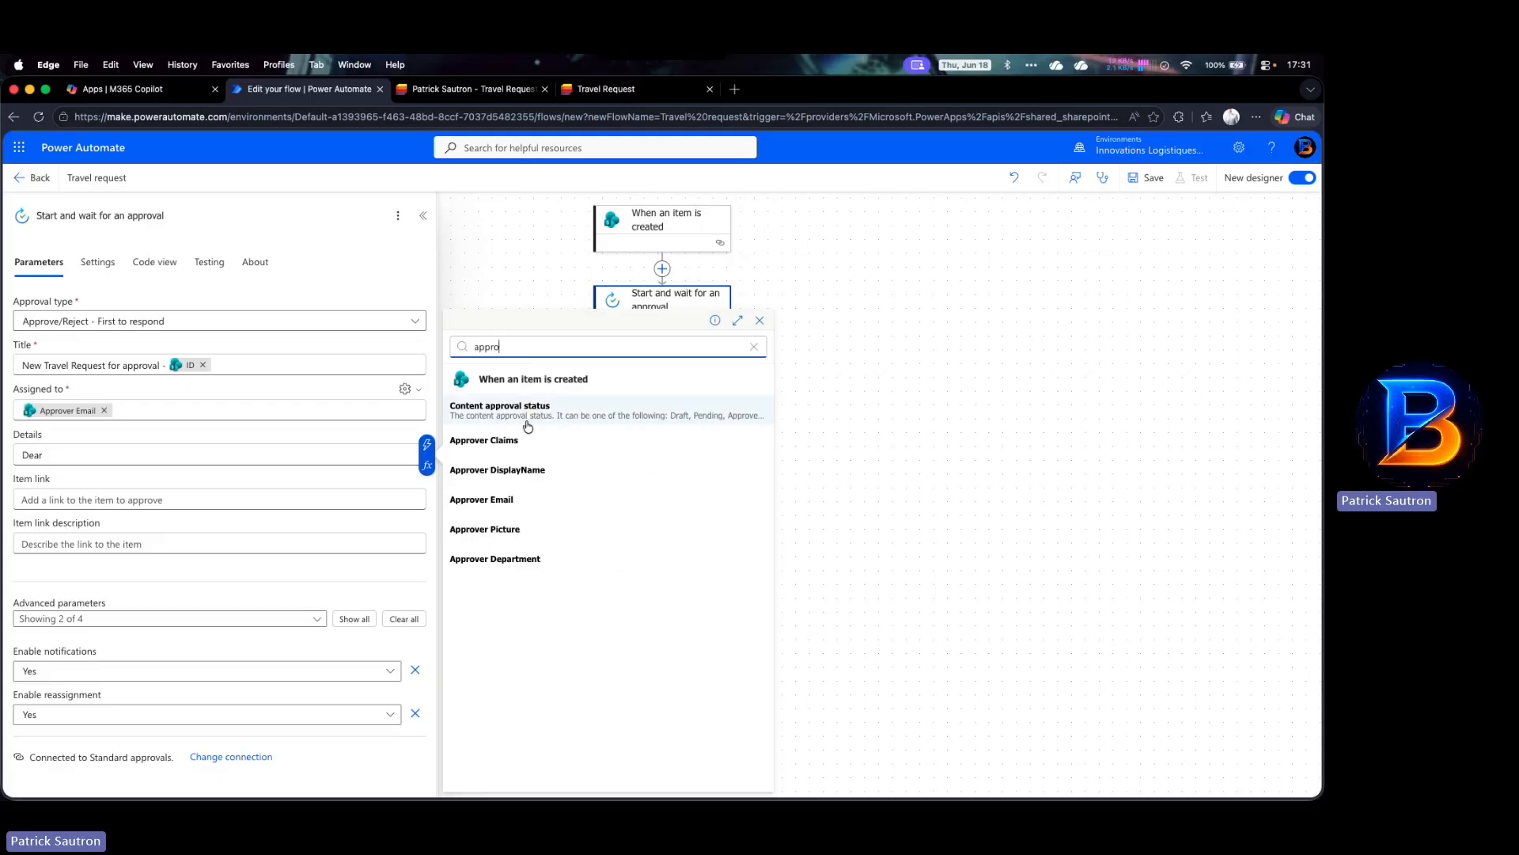
click(512, 470)
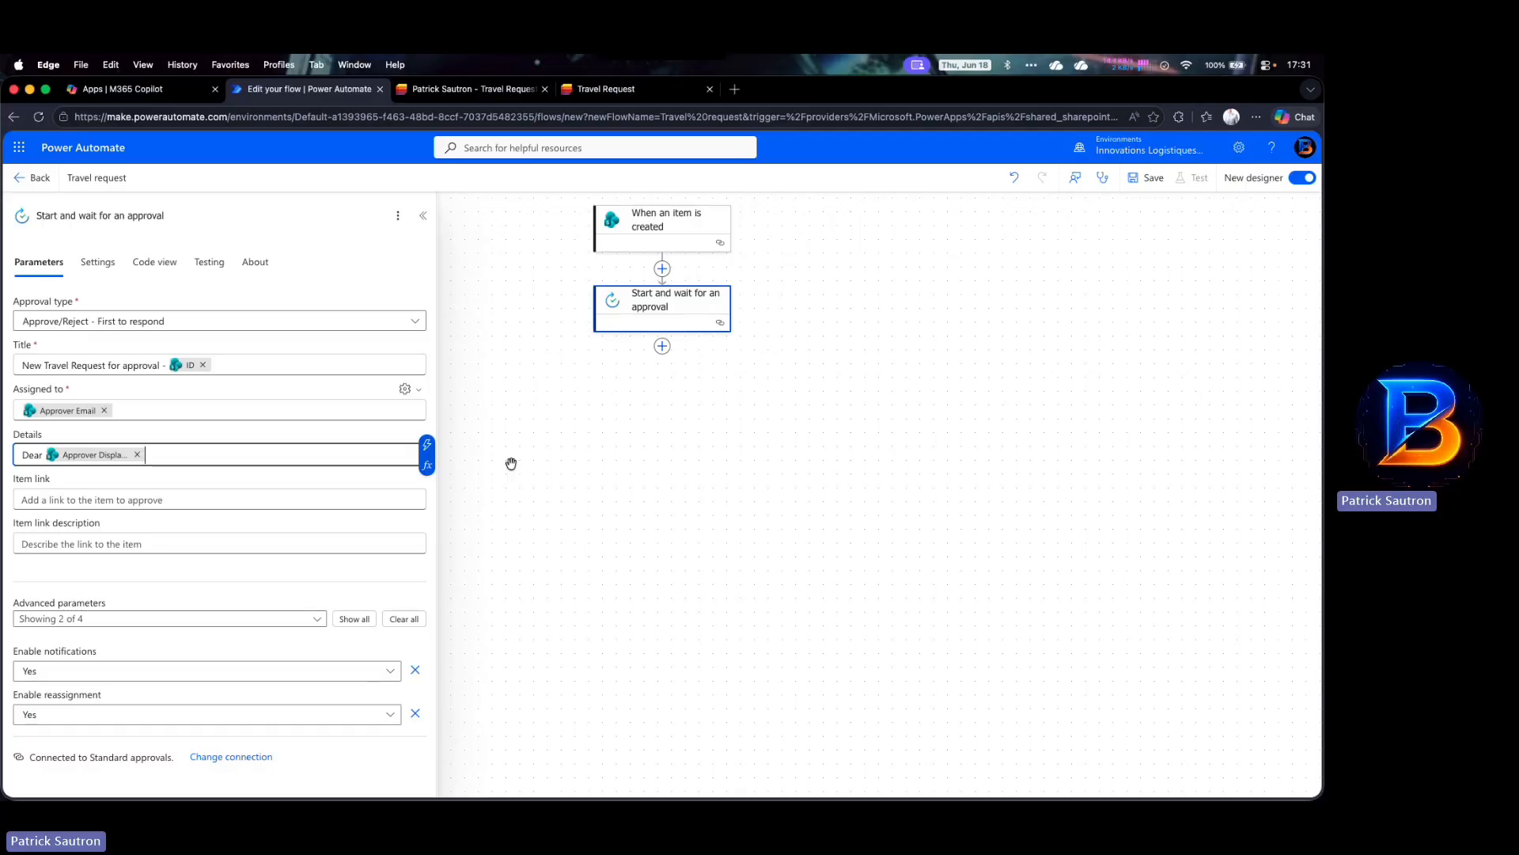
text(,)
key(Return)
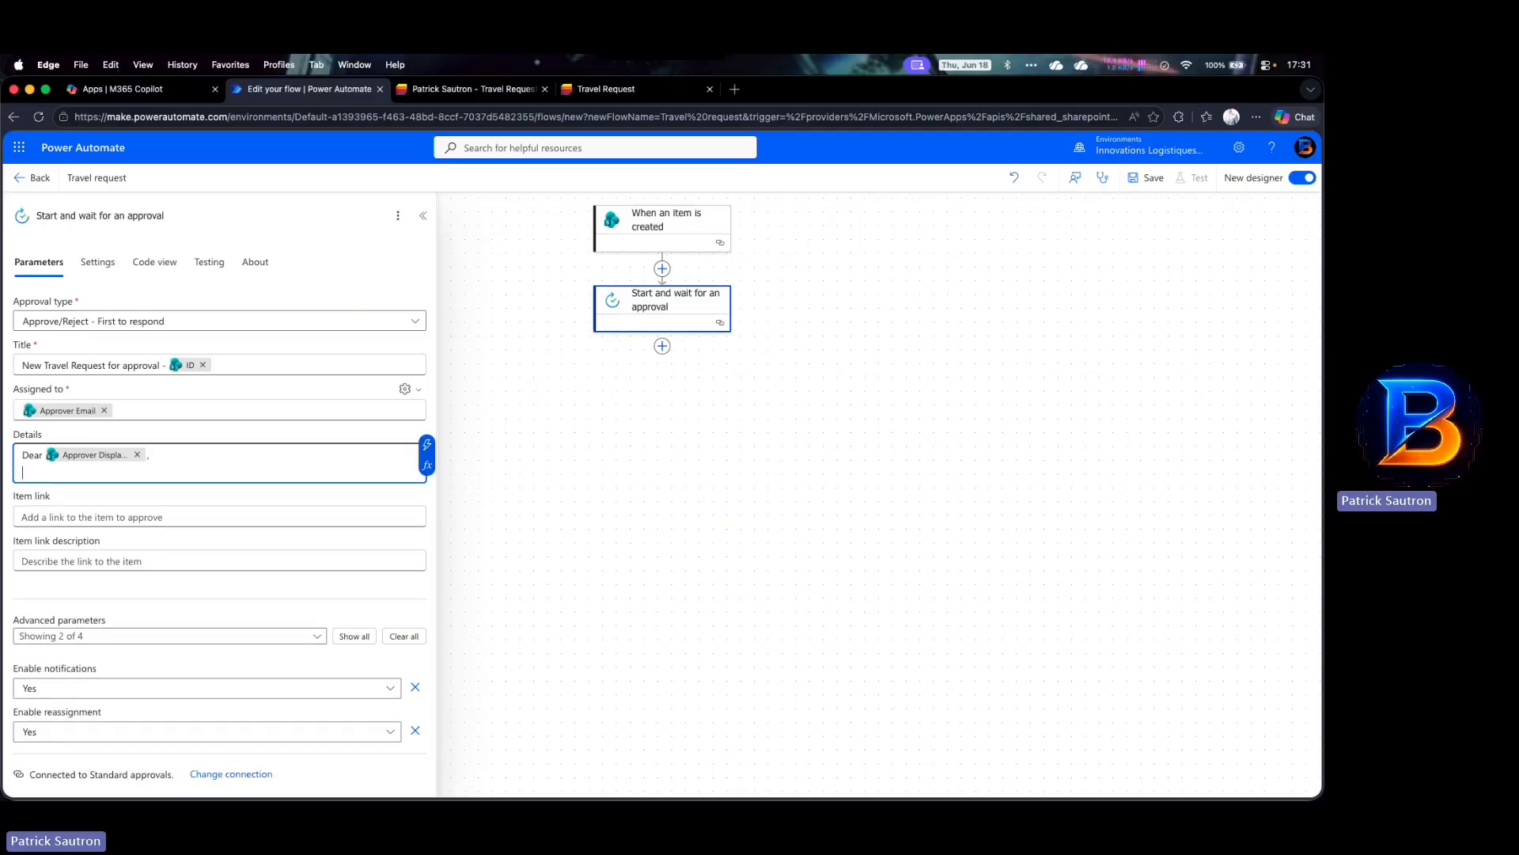
Add the details line "A travel request has been submitted with ID -" followed by the trigger's ID value
text(A travel request has be)
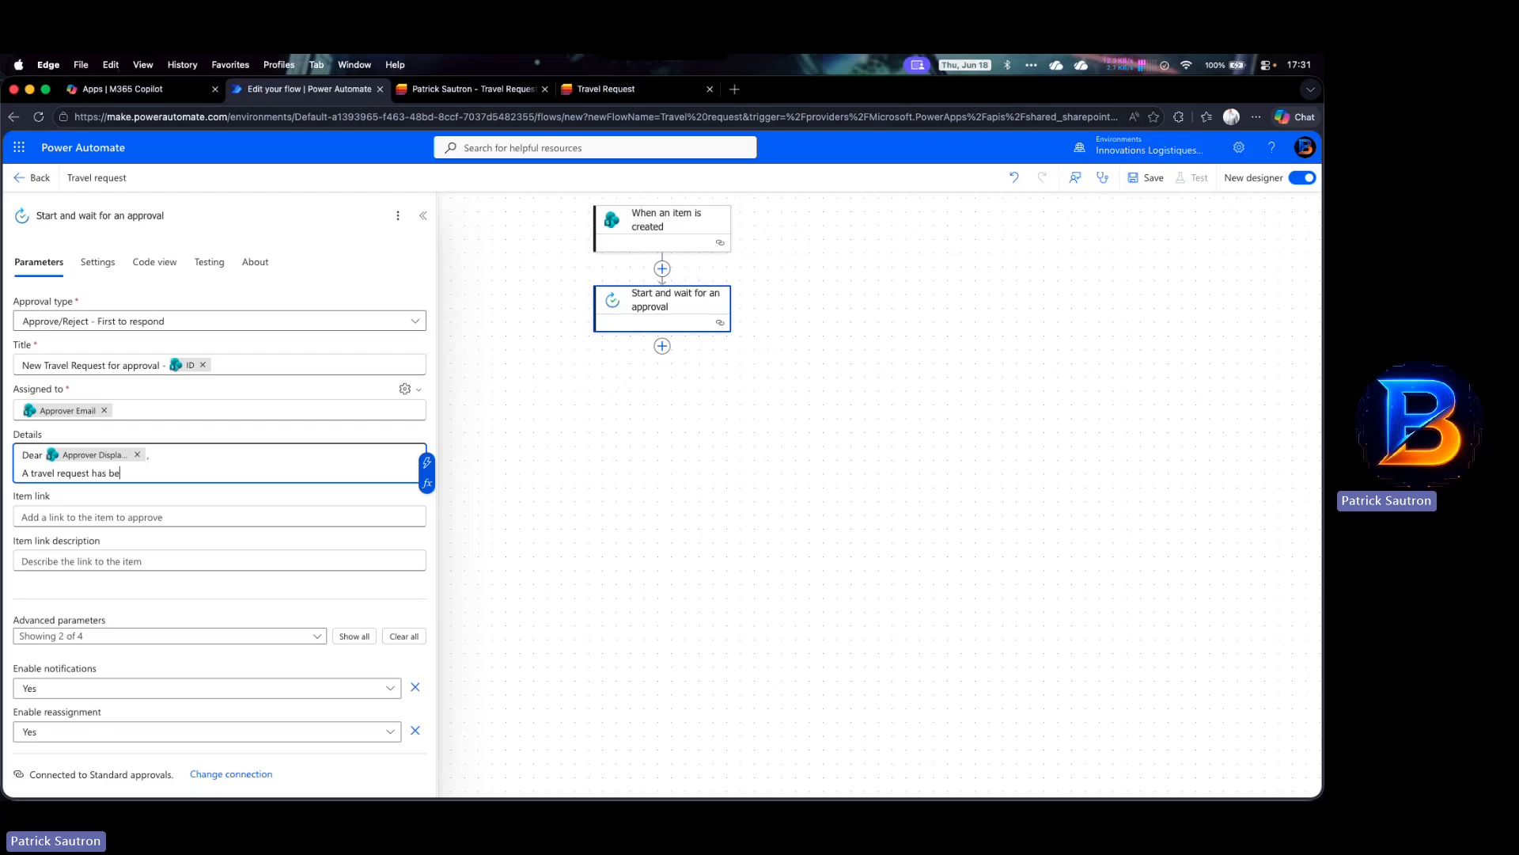
text(en submitte)
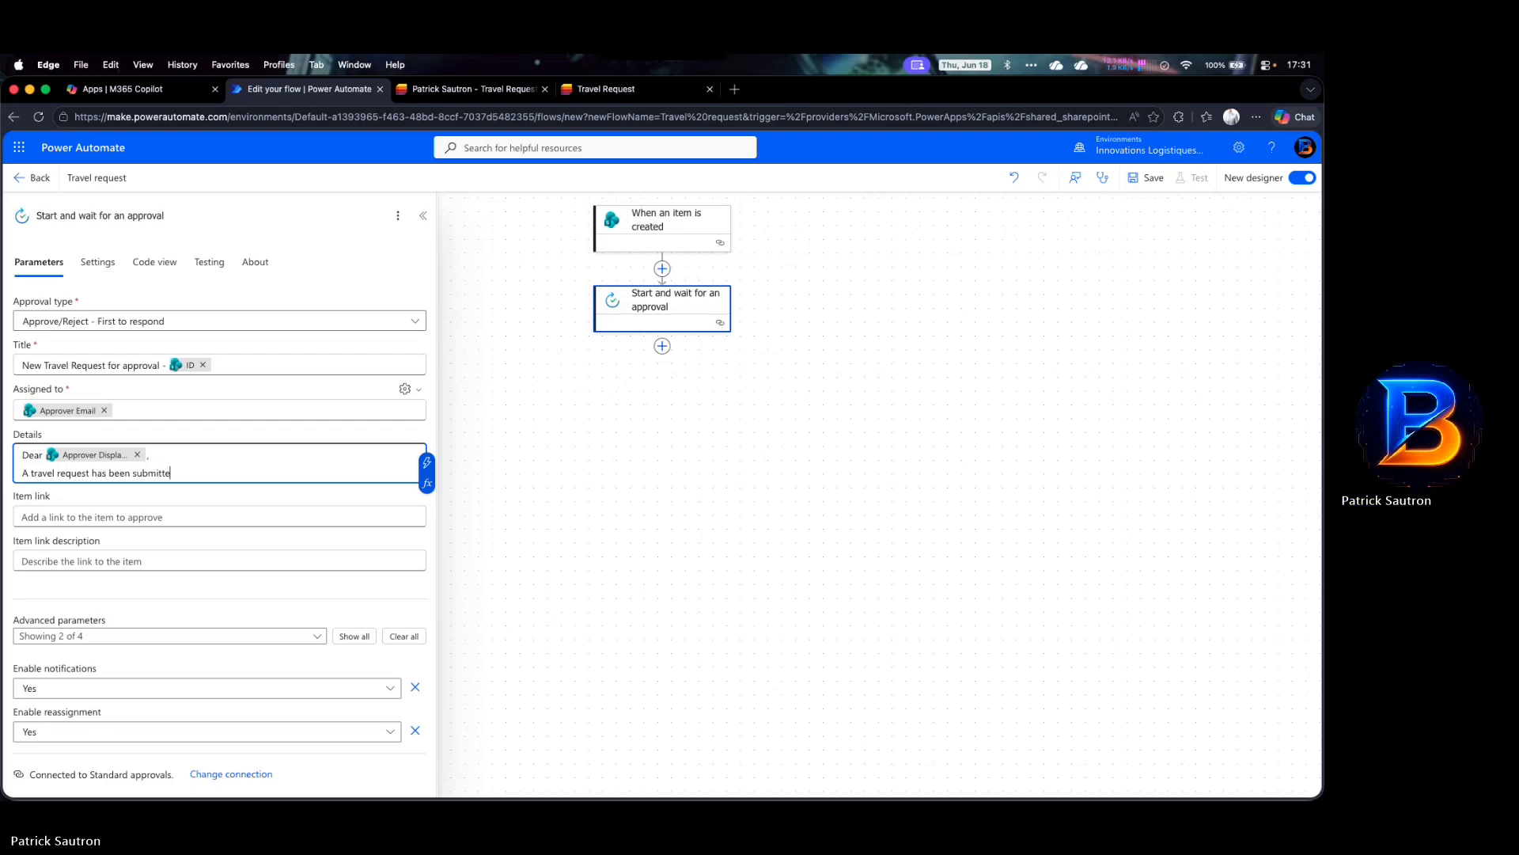
text(d with )
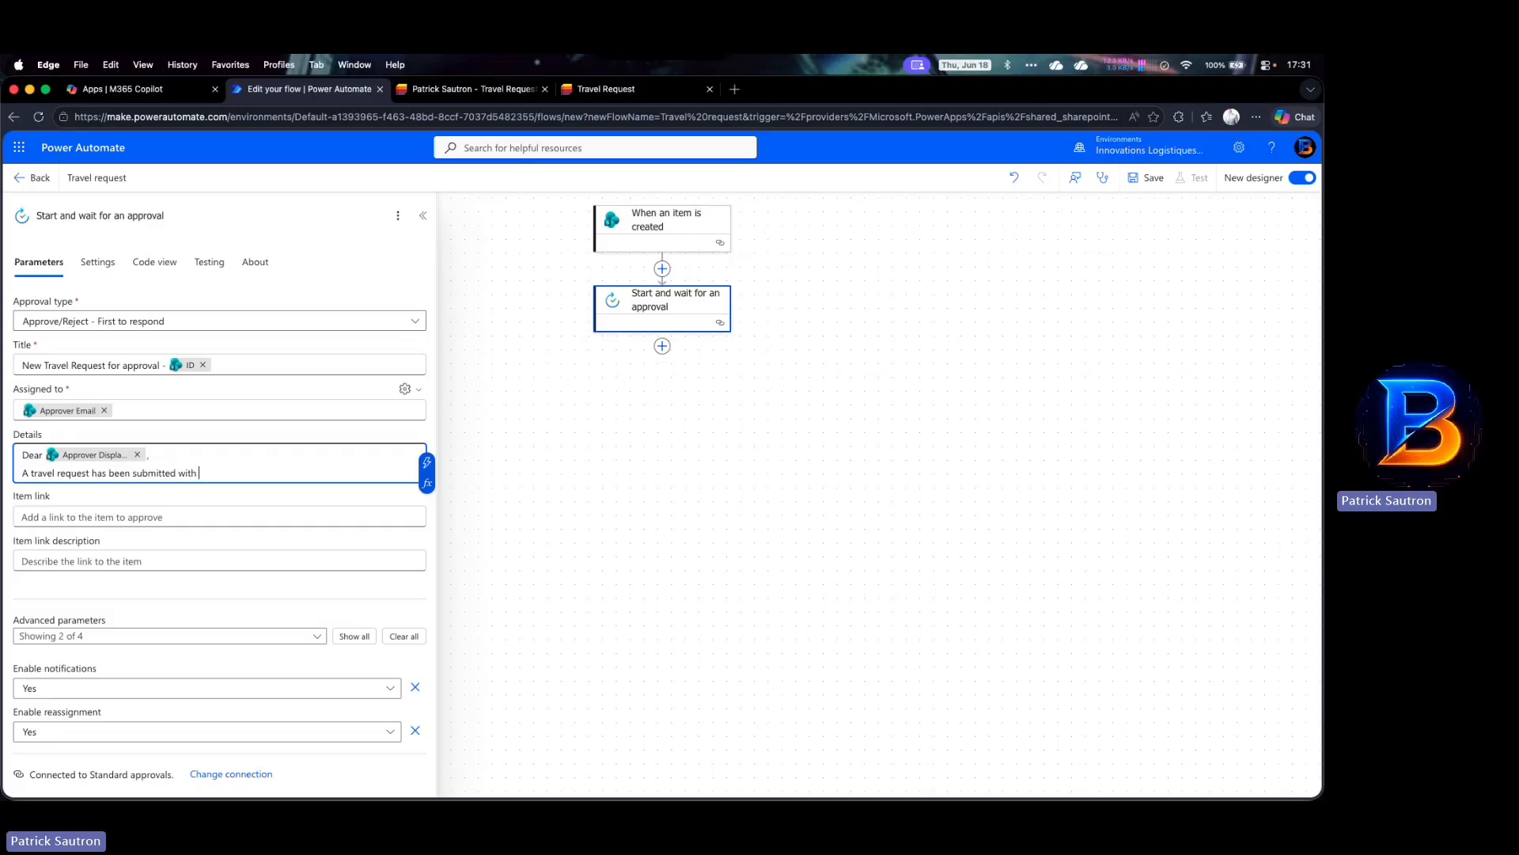
text(ID -)
click(432, 465)
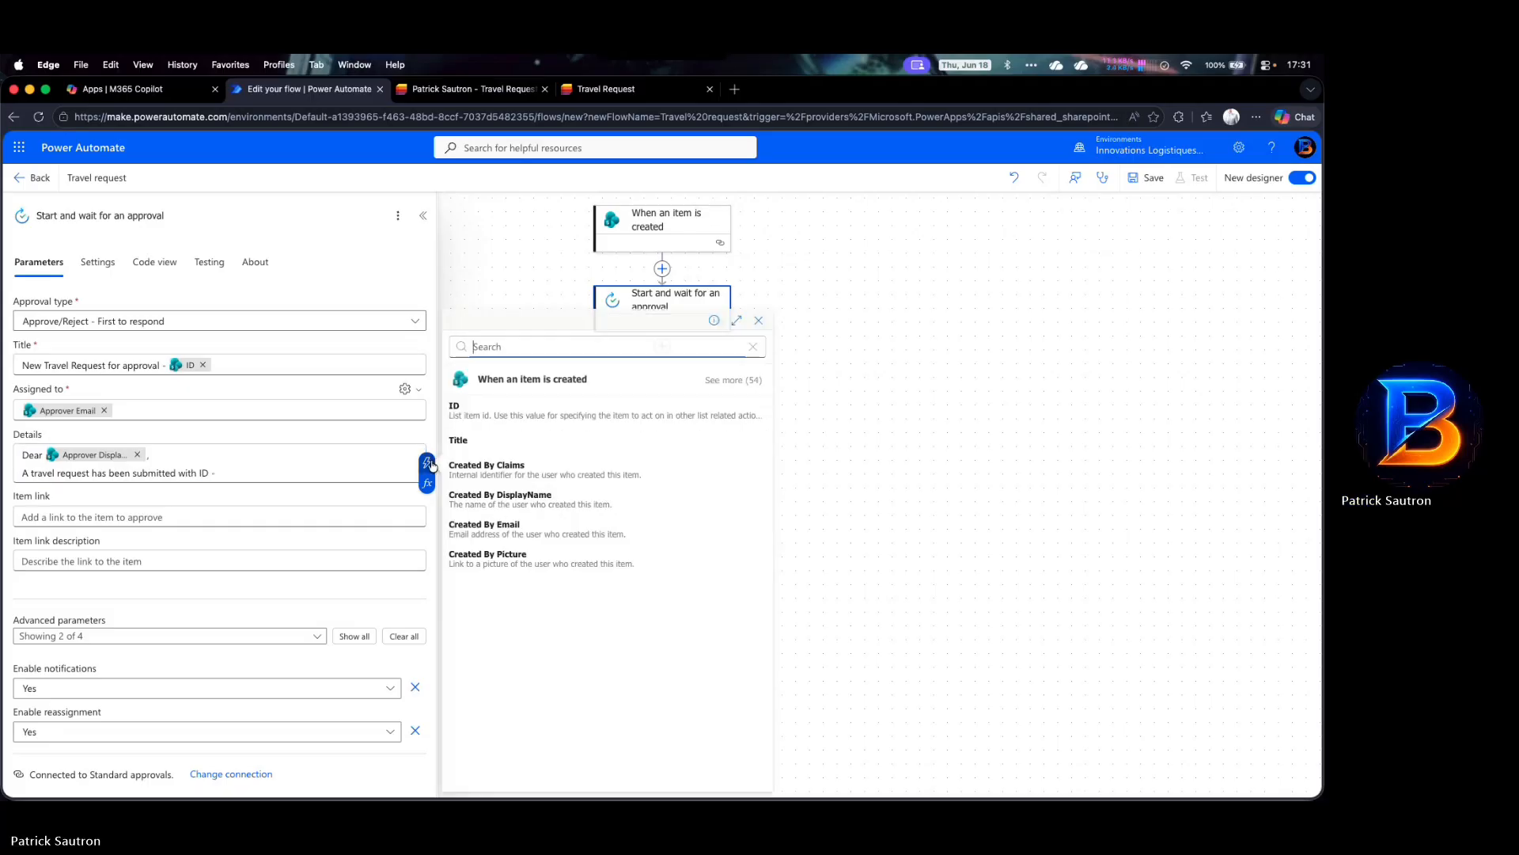
click(509, 405)
key(Return)
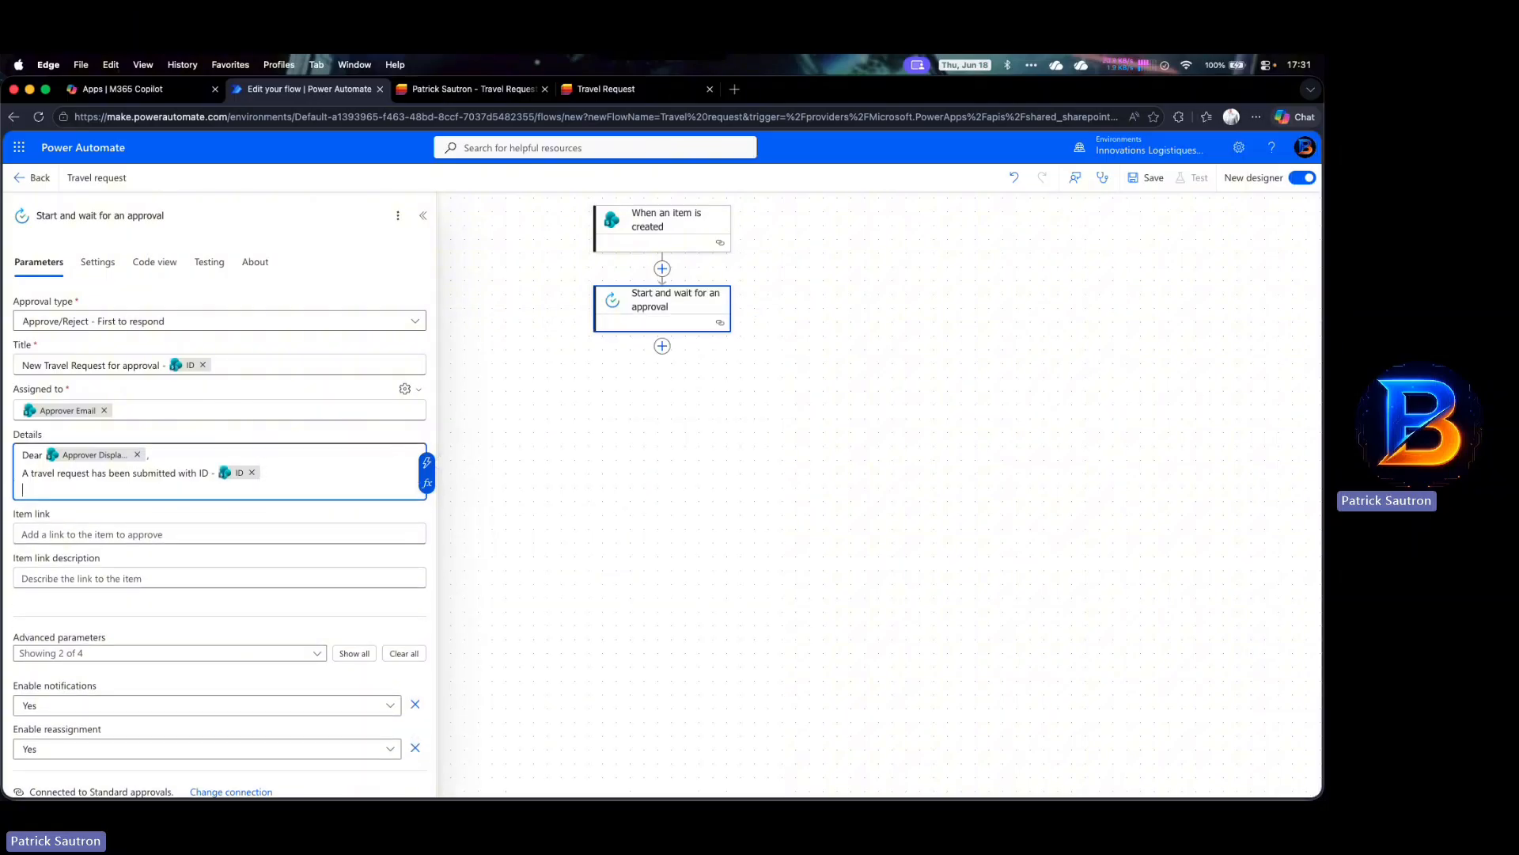
Add a "Travel details:" line and a "Traveller -" line with the Requester DisplayName value to the approval details
text(Travel details:)
key(Return)
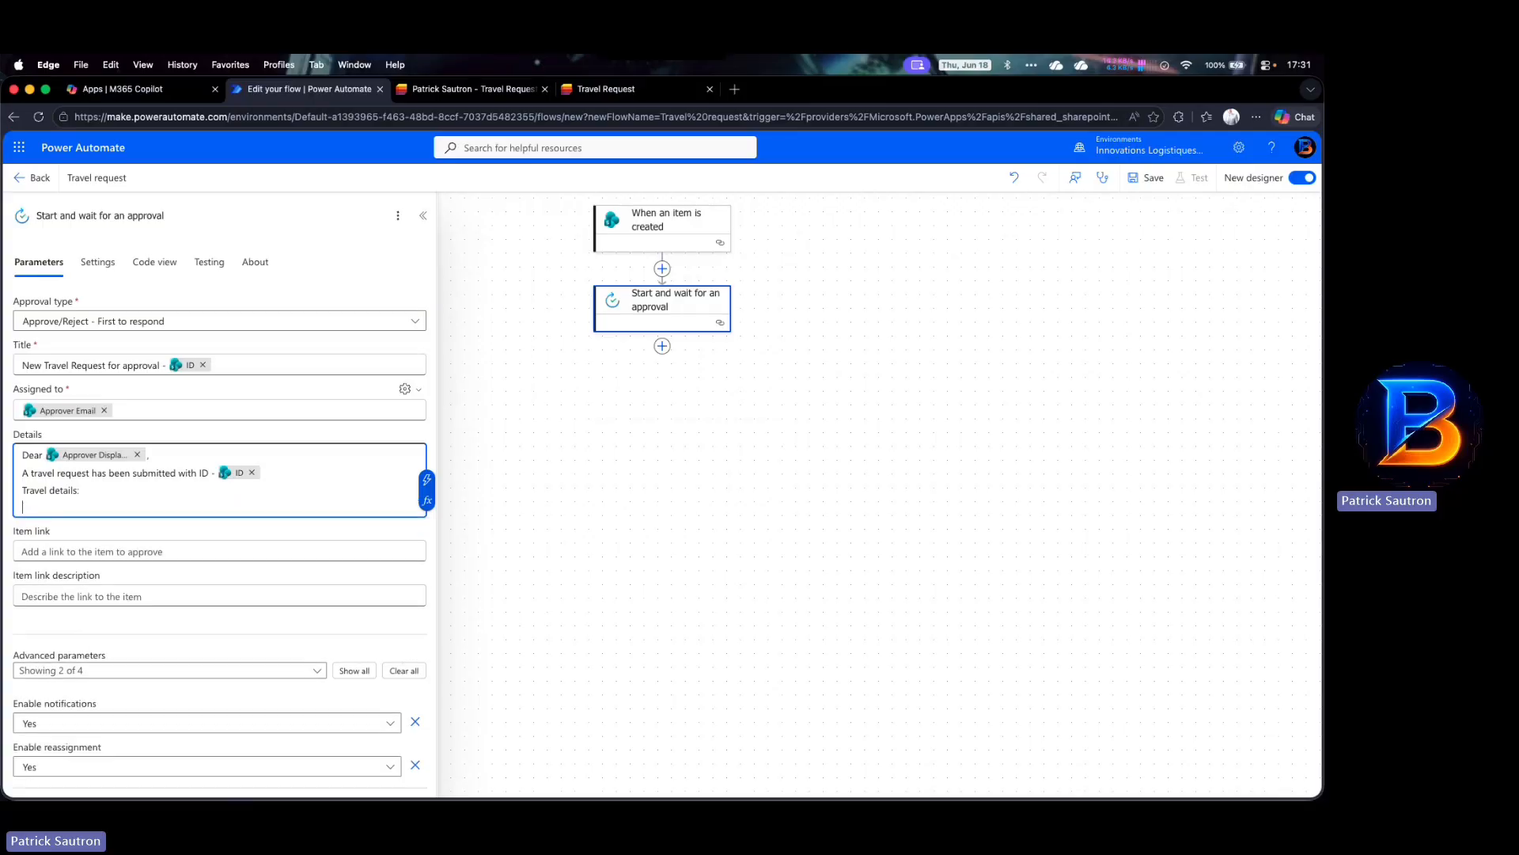
text(Traveller -)
click(427, 498)
text(requ)
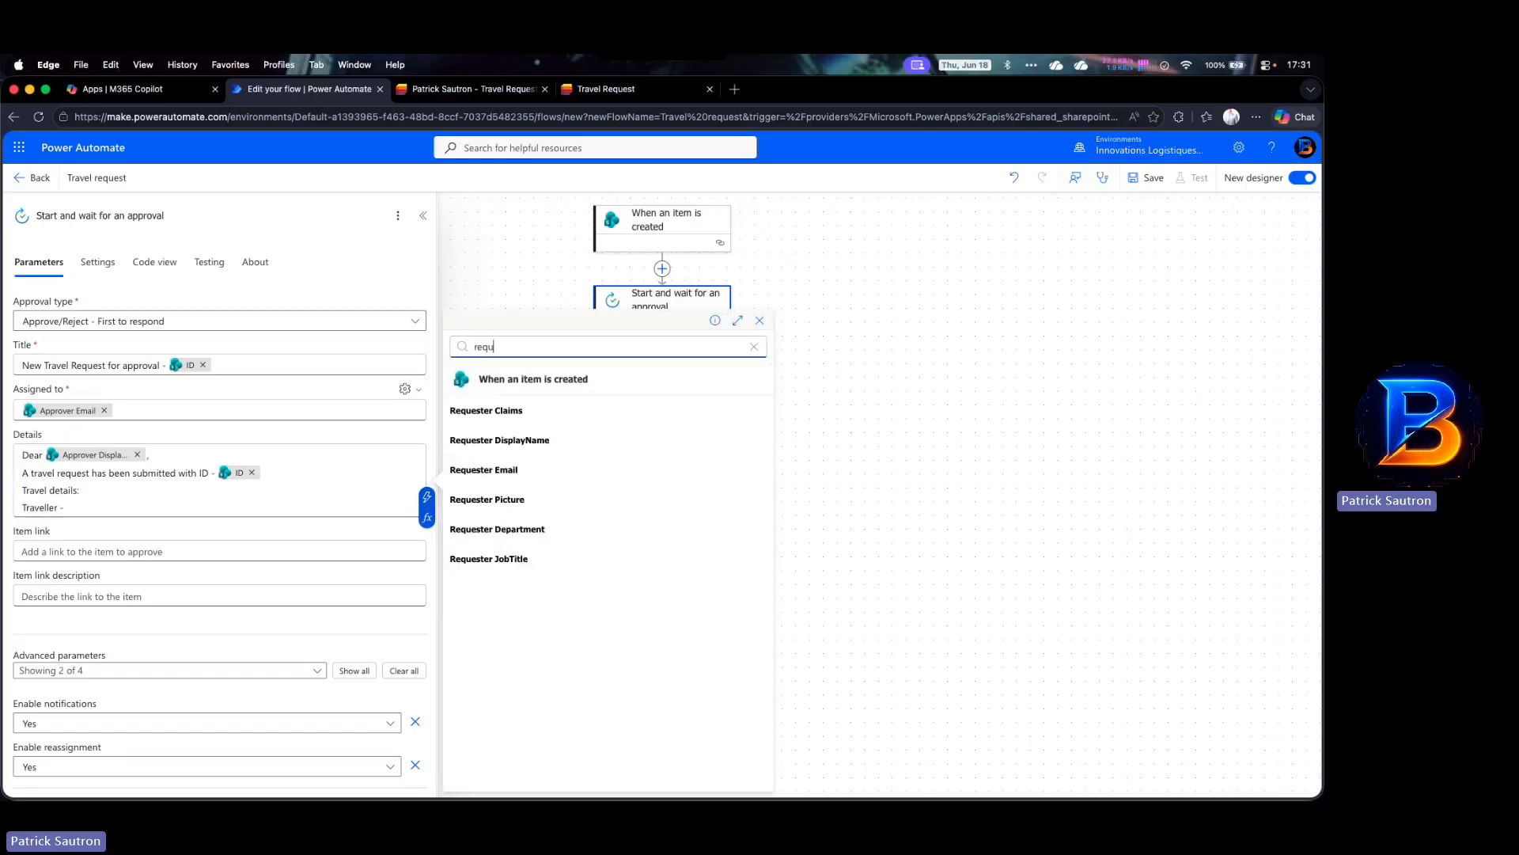
click(523, 439)
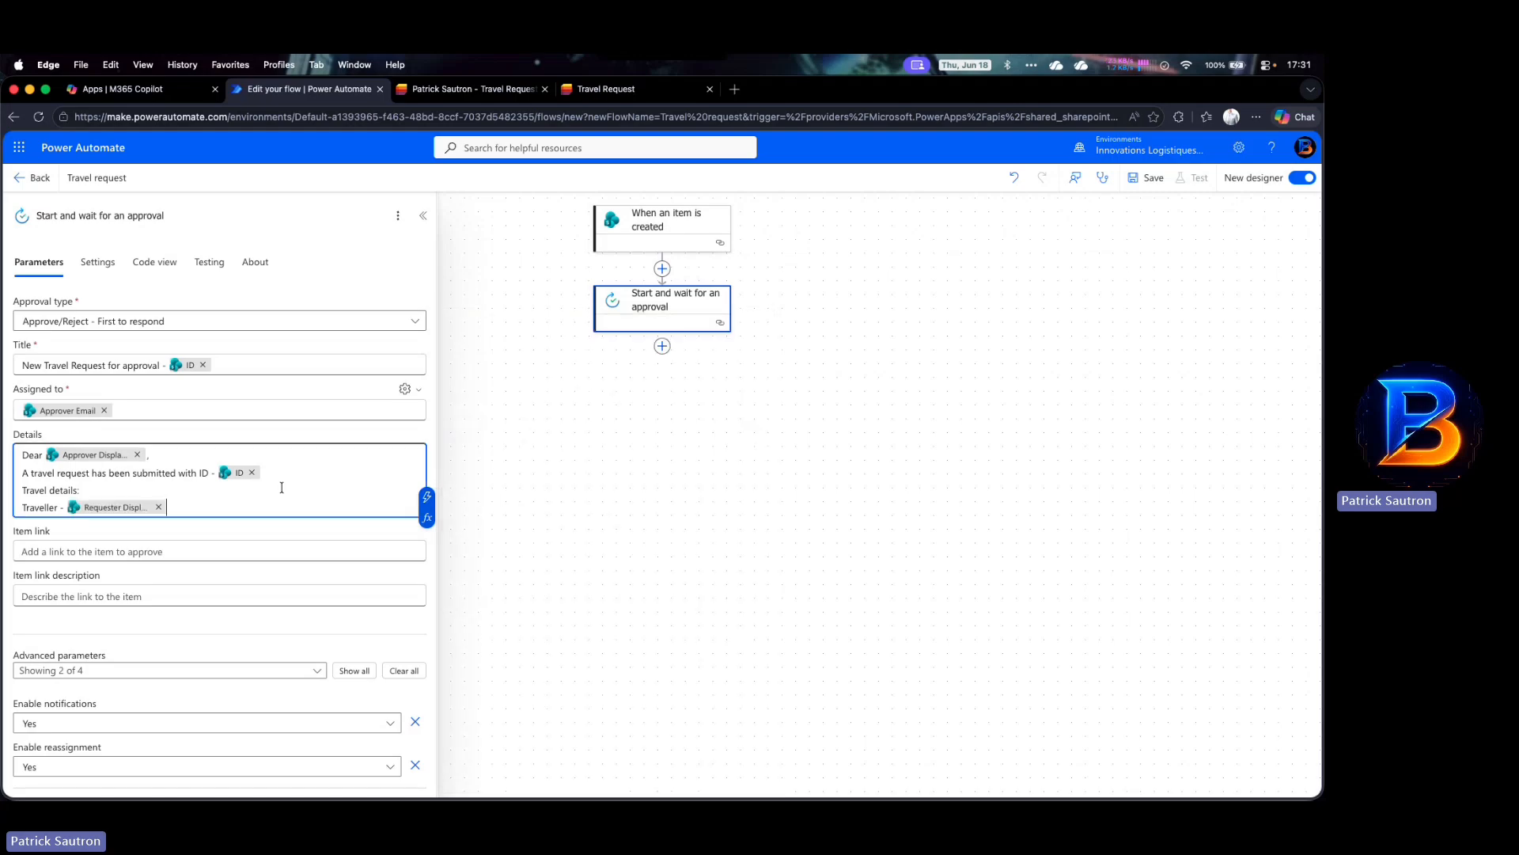
key(Return)
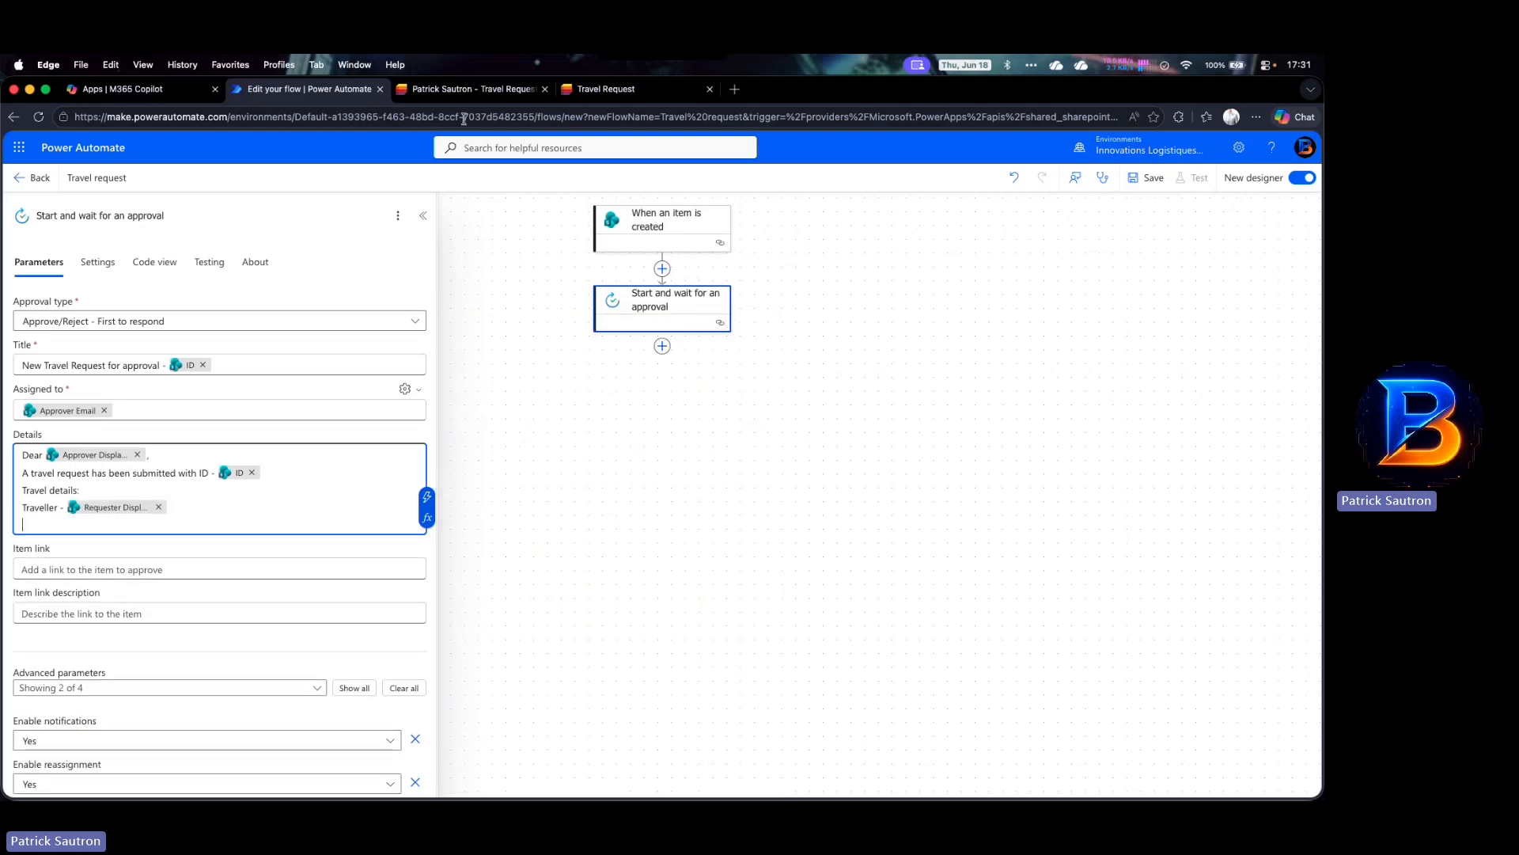
Check the Travel Request list's columns and add a "Date and time of departure -" line with the Date of departure value to the approval details
click(465, 90)
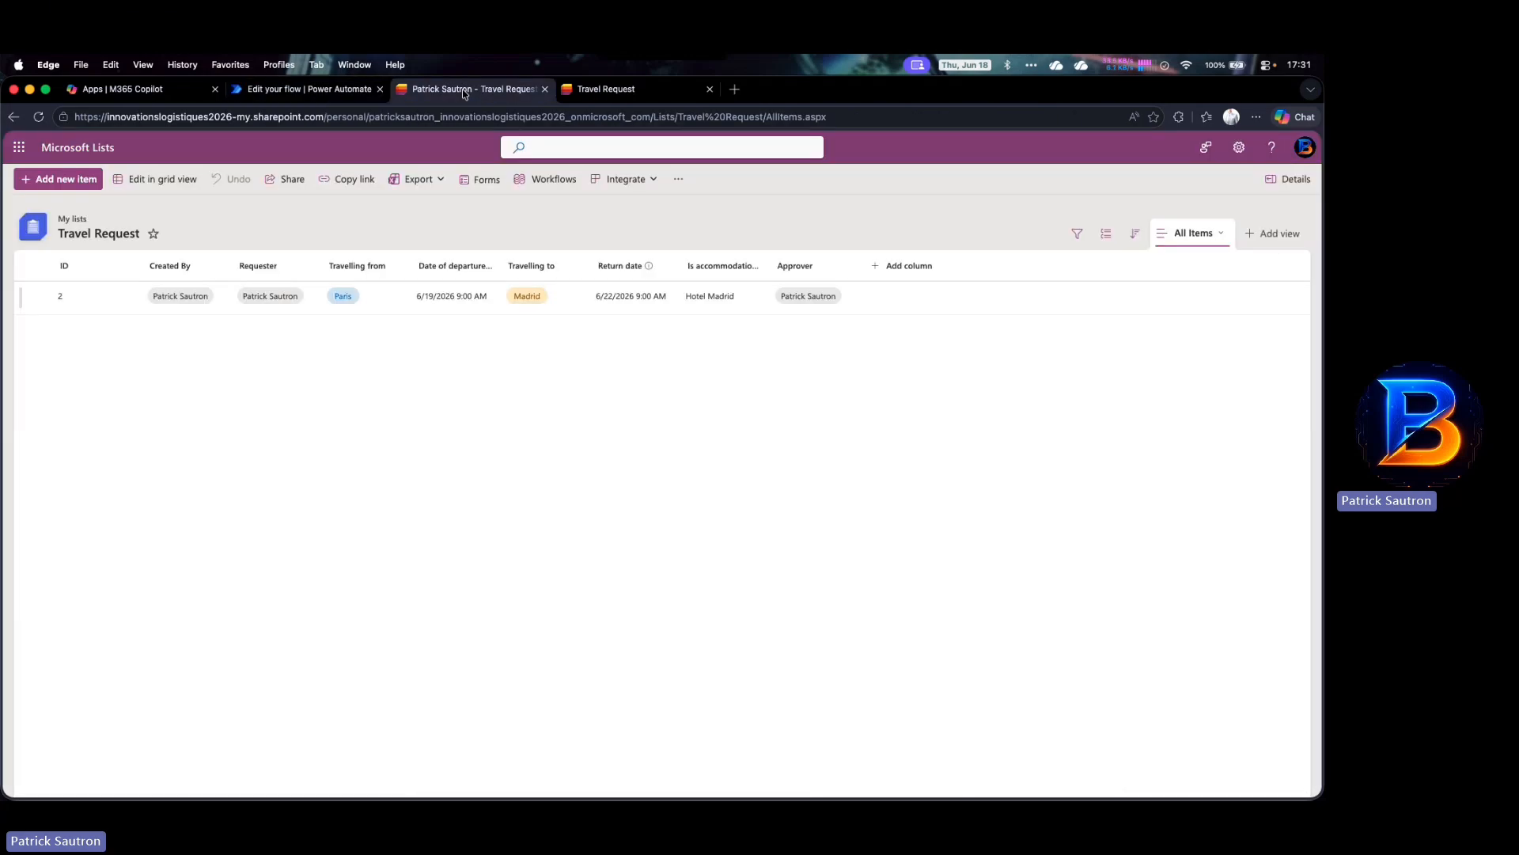
click(333, 90)
text(Date)
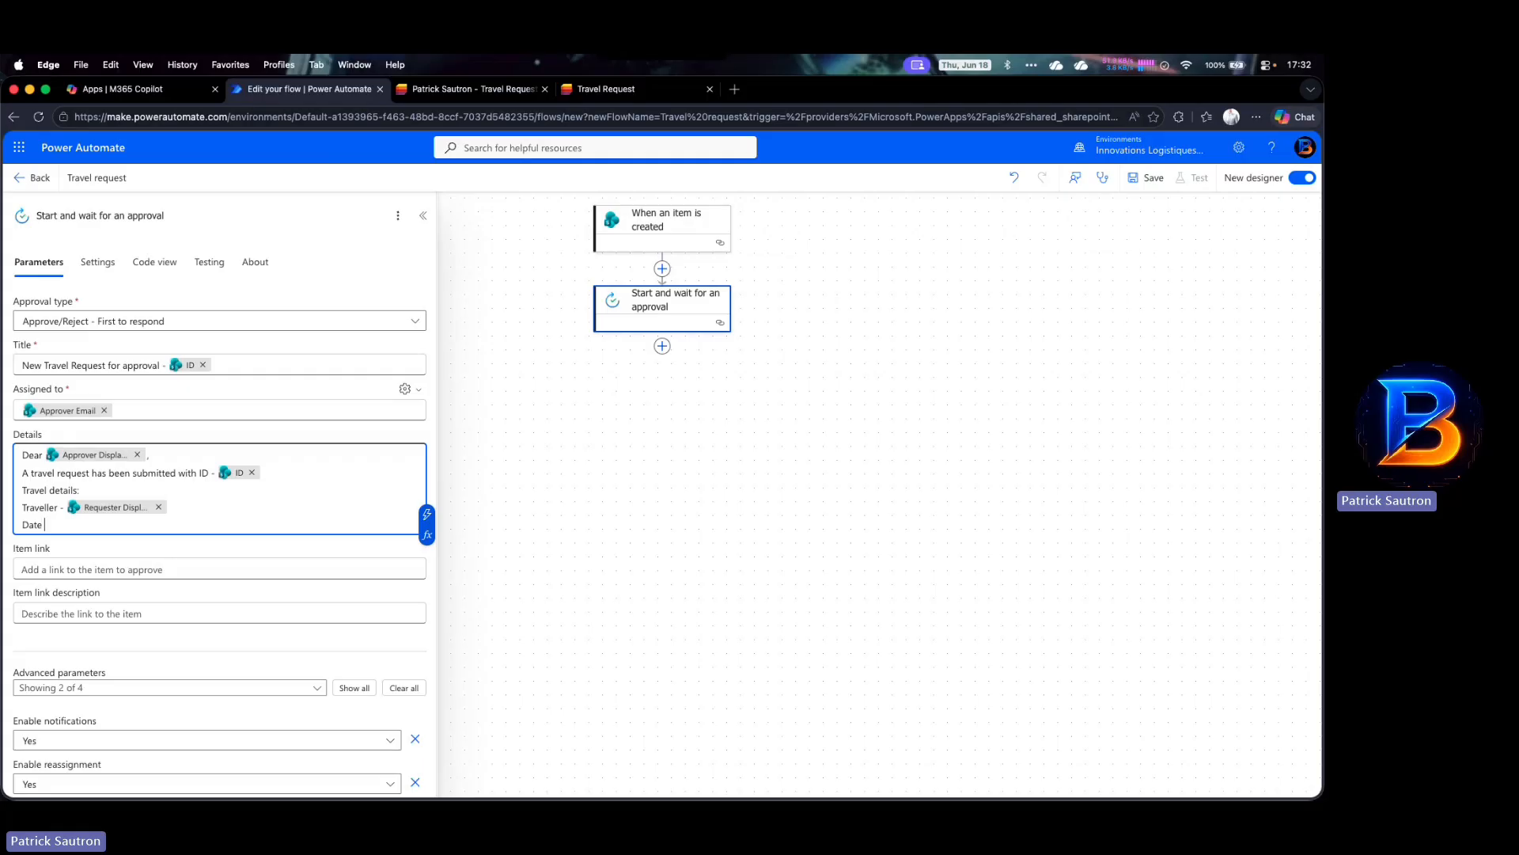
text( andsti)
key(BackSpace)
key(BackSpace)
key(BackSpace)
key(BackSpace)
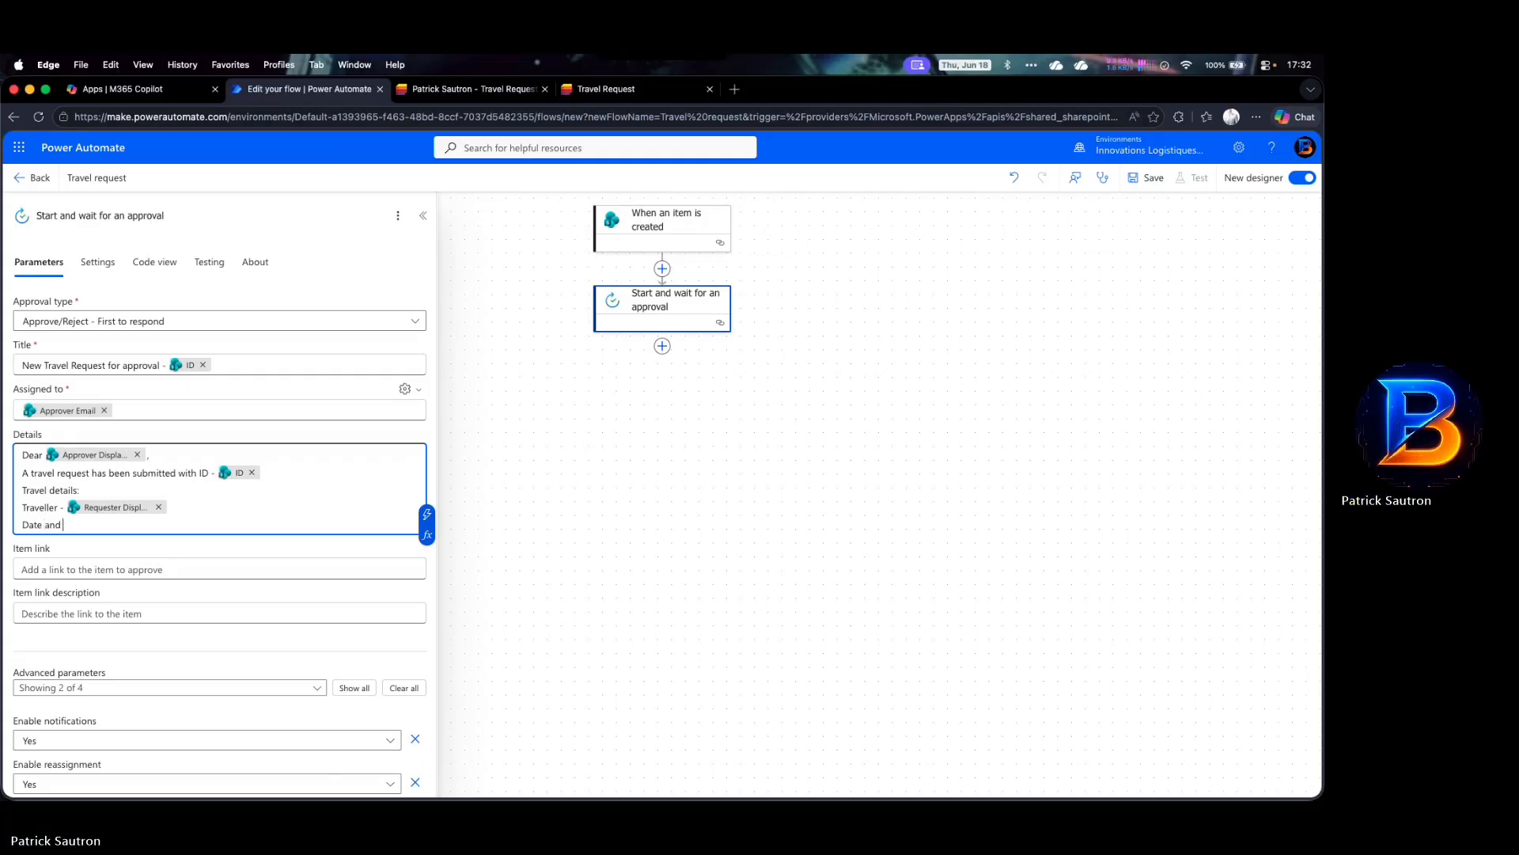
text(time of depa)
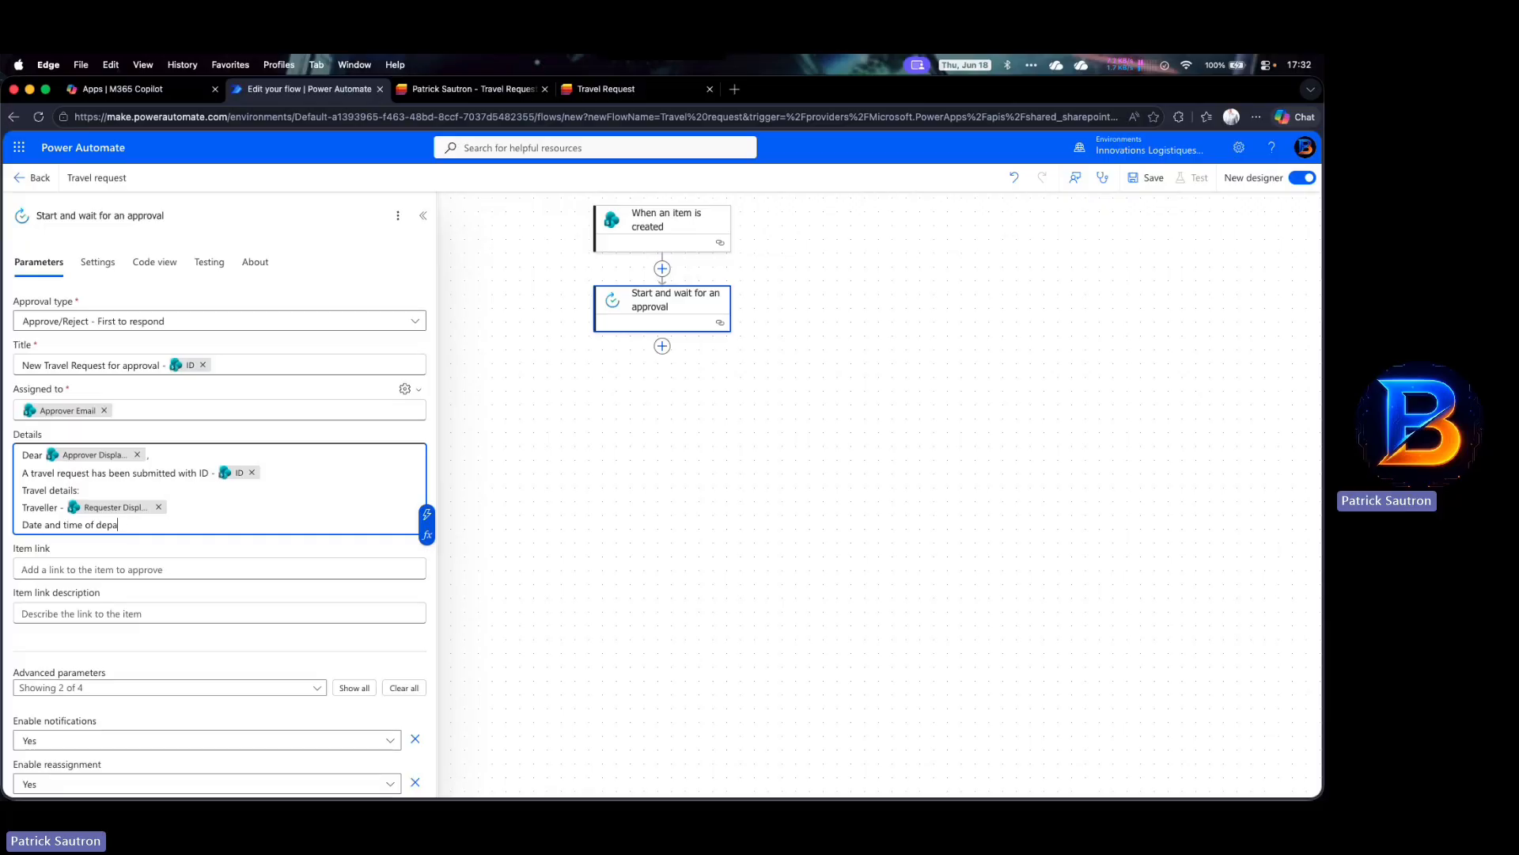
text(rture -)
click(426, 514)
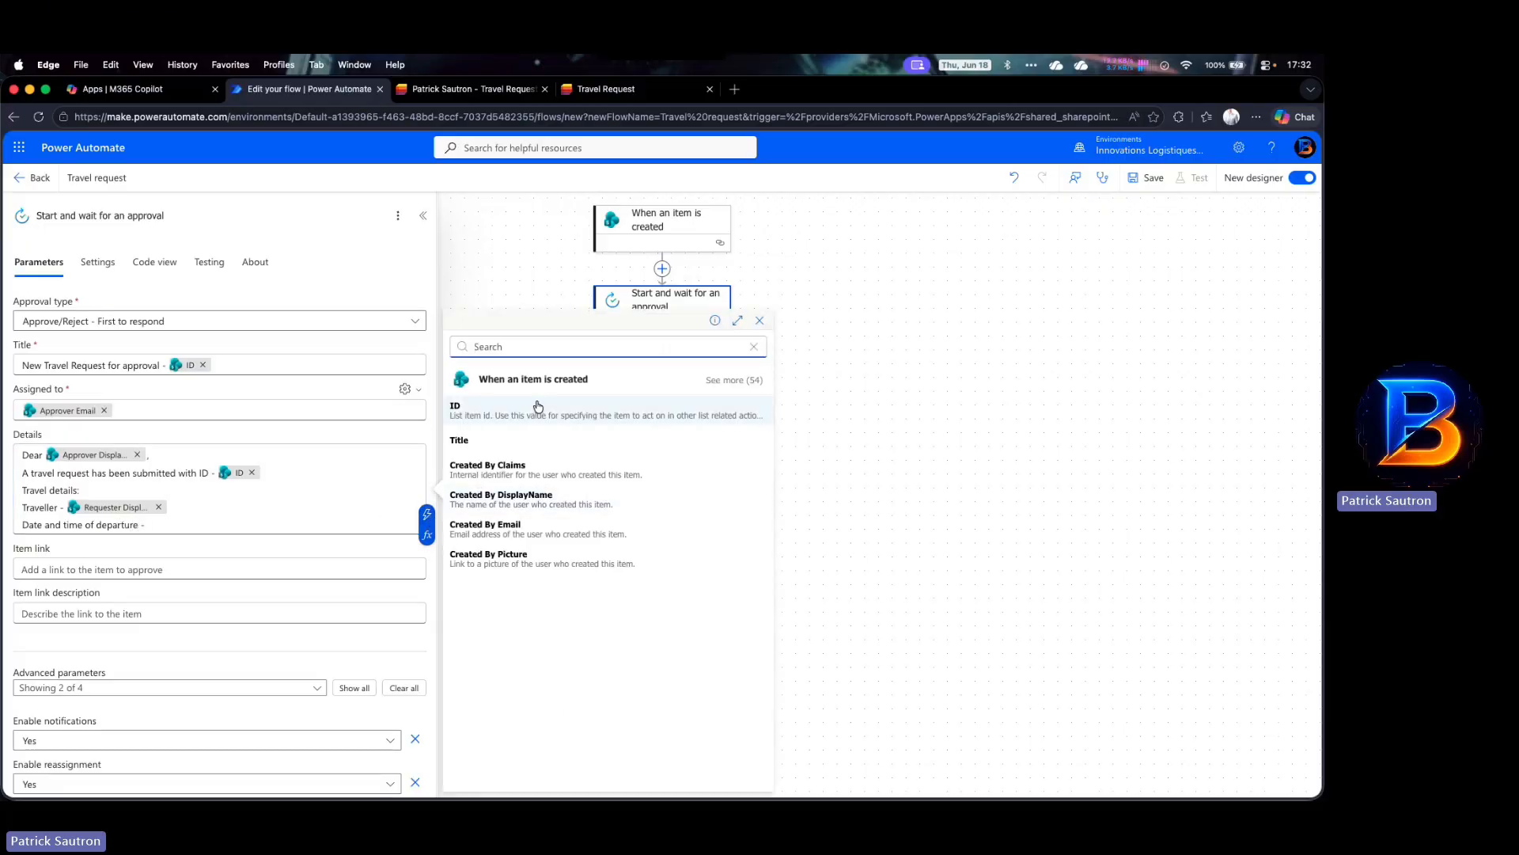
text(date)
click(507, 410)
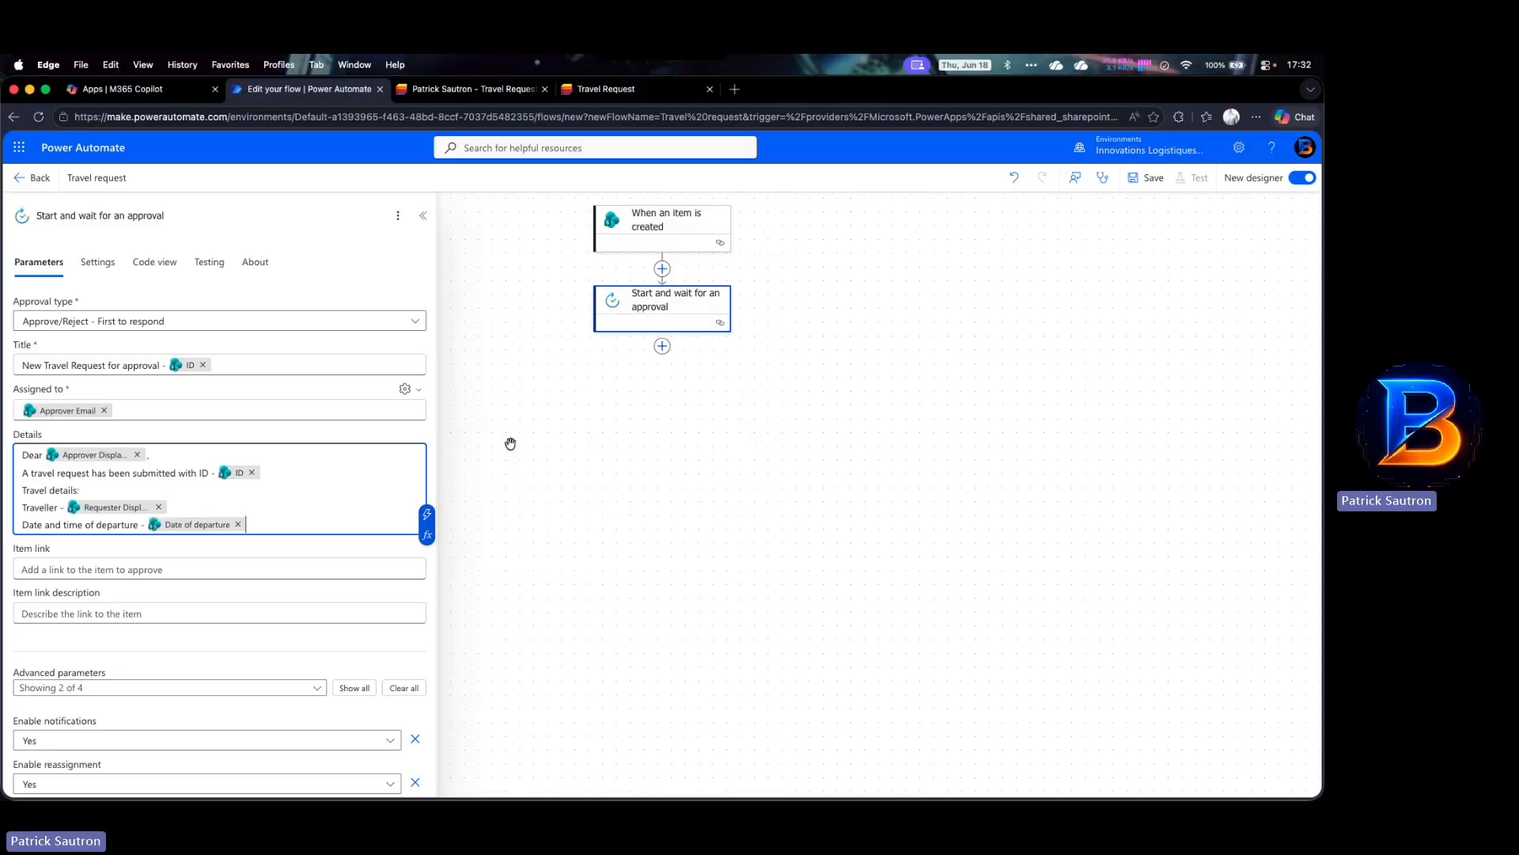
Add a new details line "Travelling from -" followed by the trigger's Travelling from Value
key(Return)
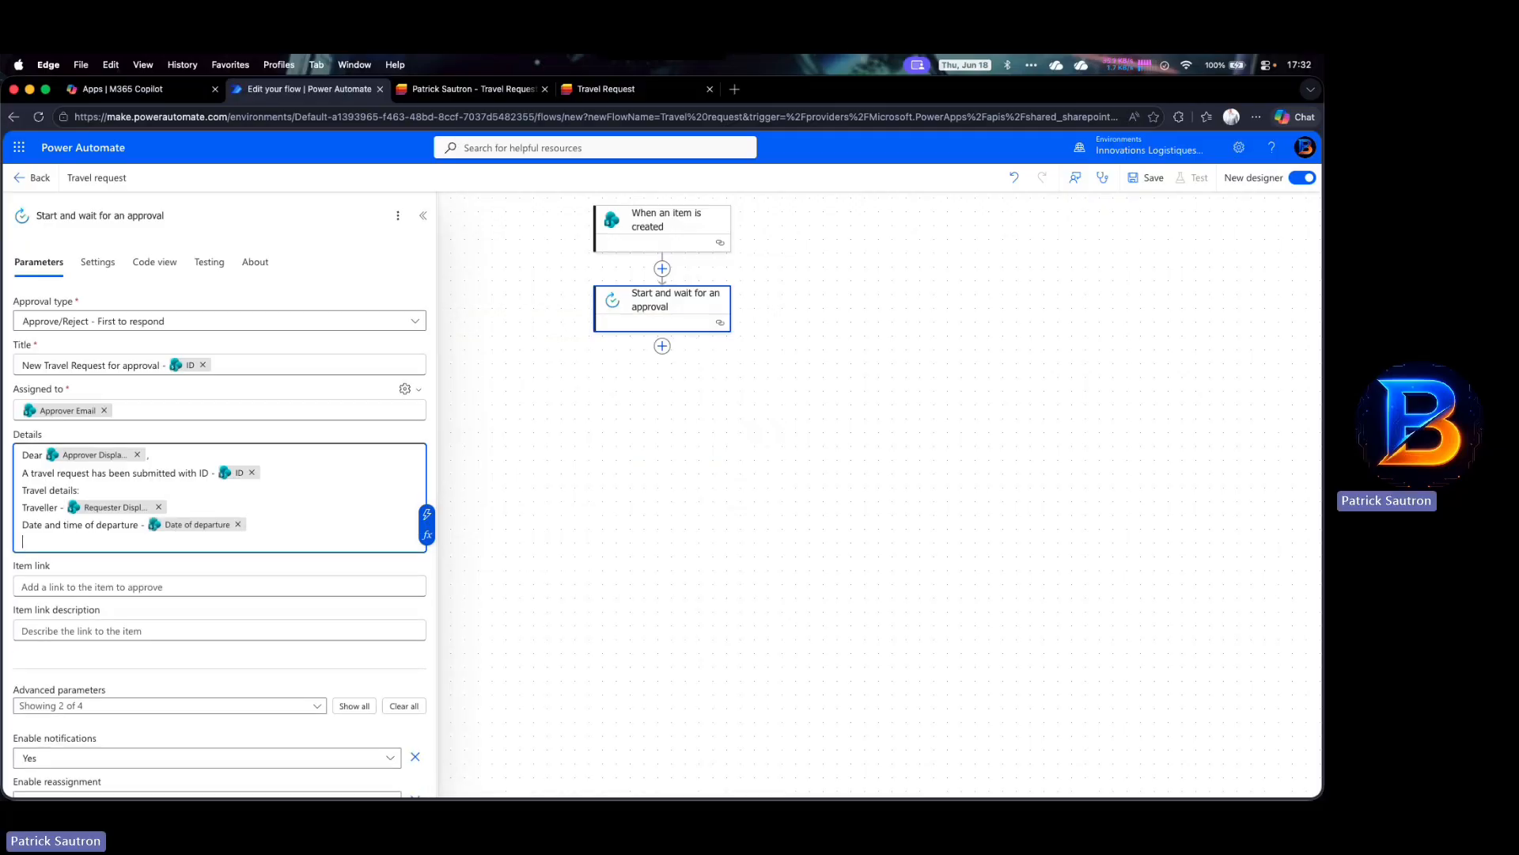
text(Travelling from:)
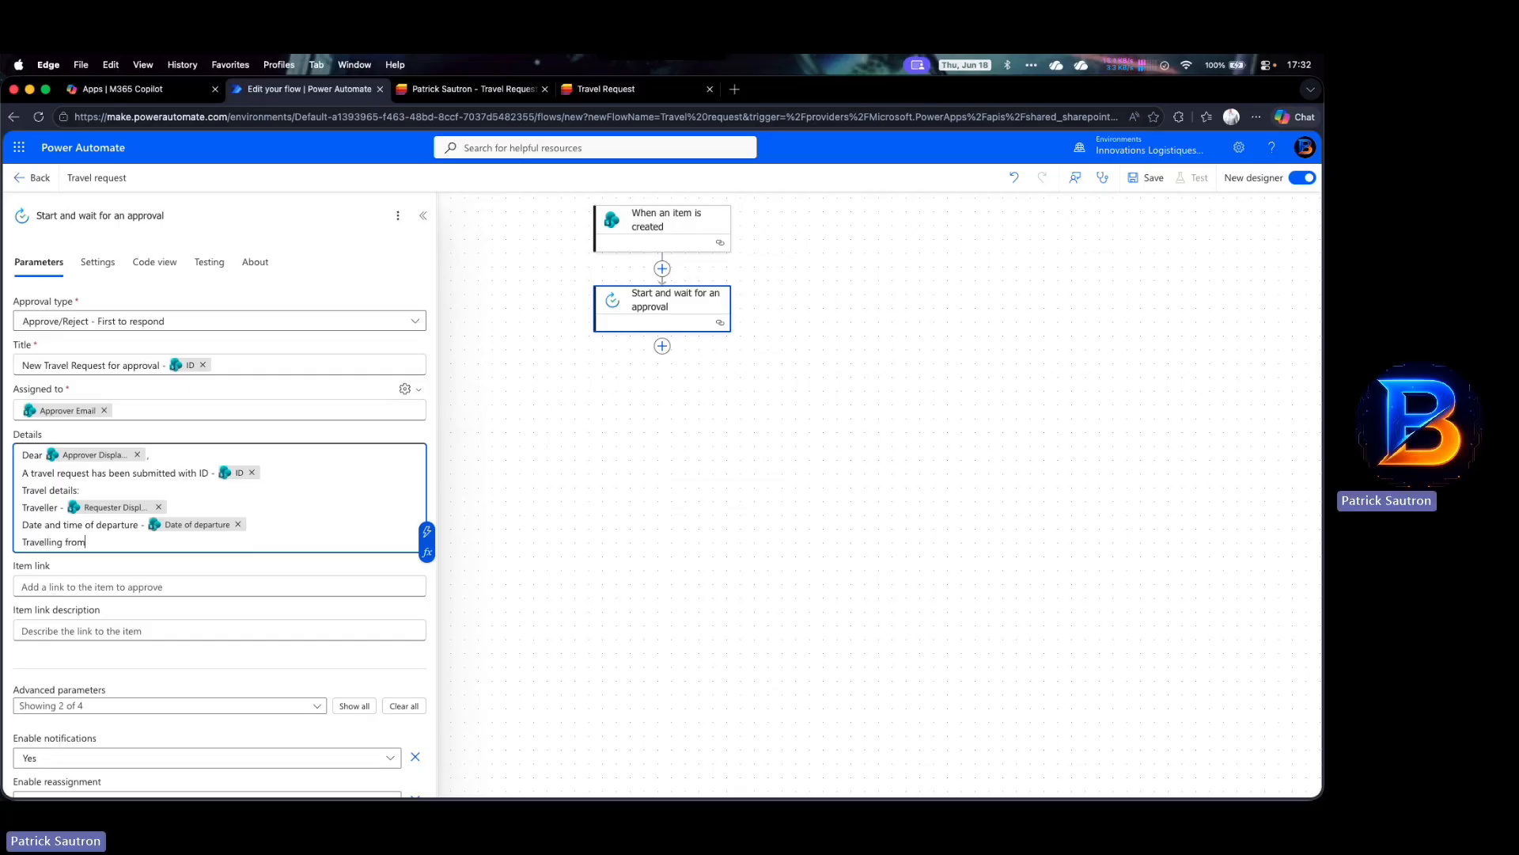
click(427, 531)
text(trave)
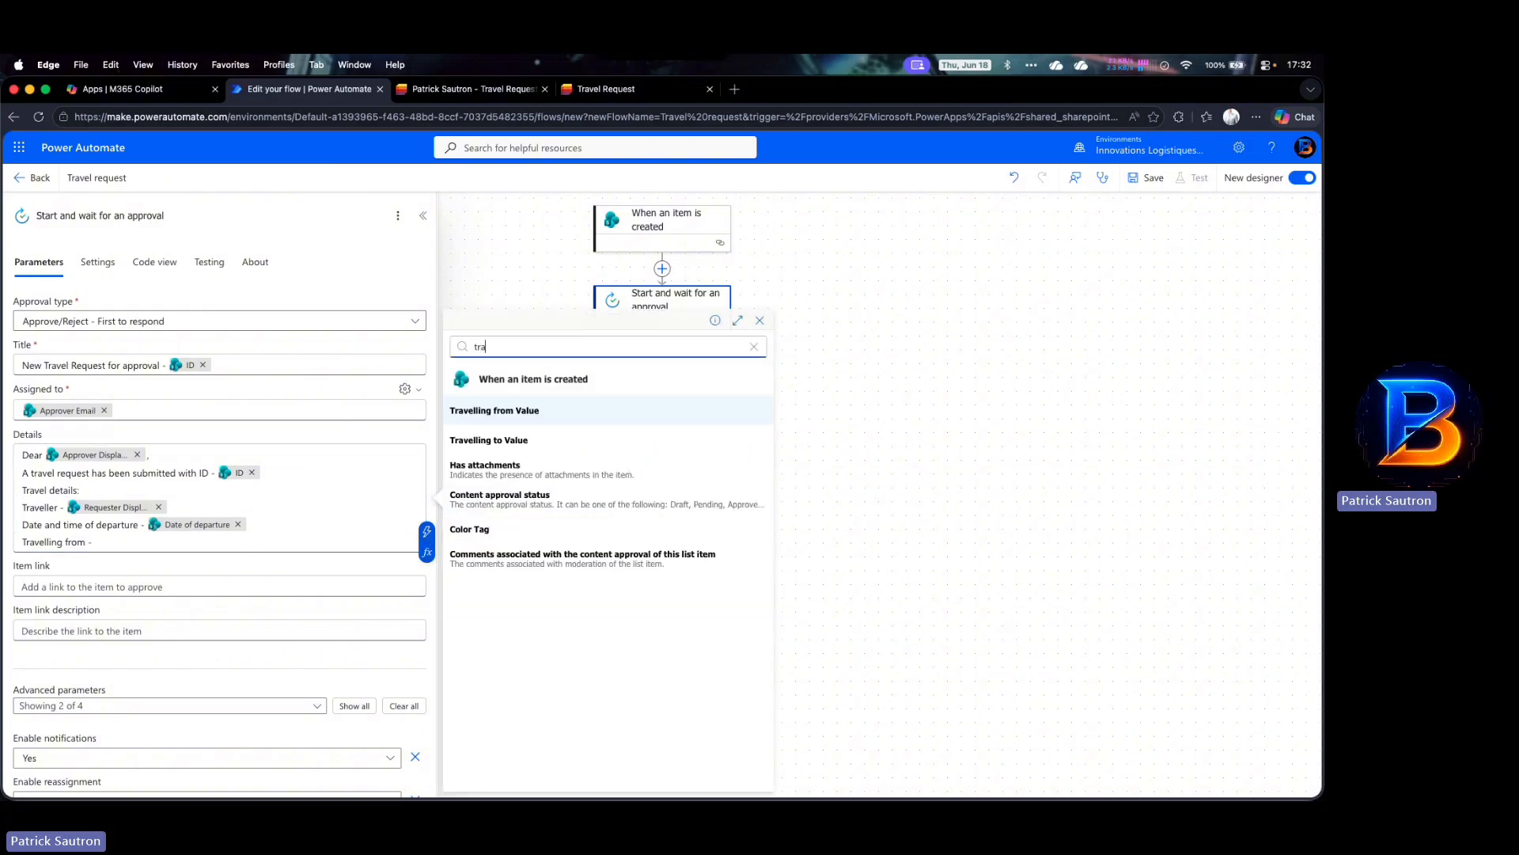
click(496, 411)
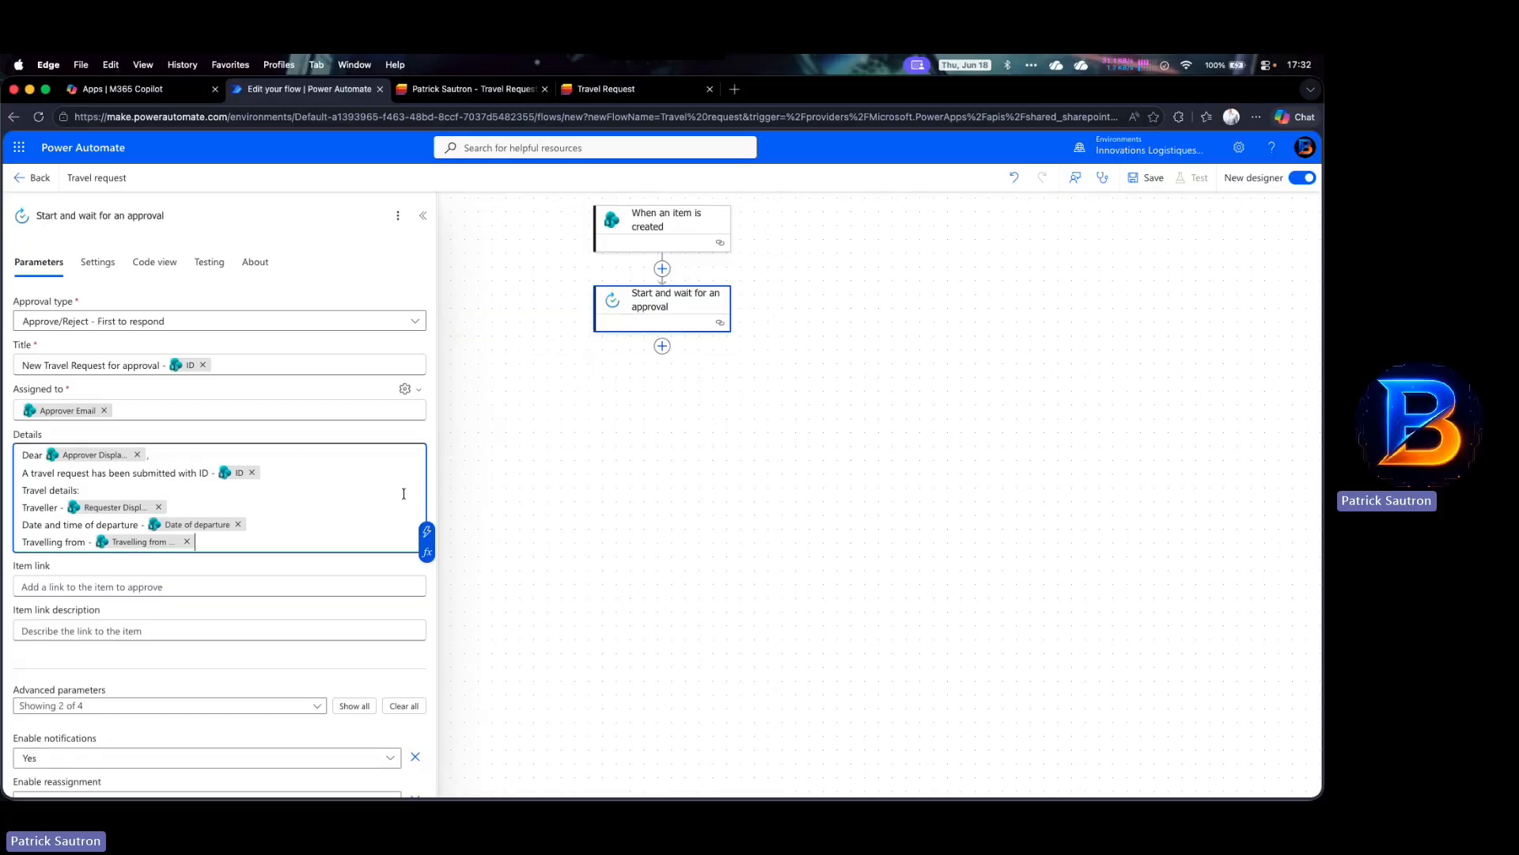
Add a new details line "Travelling to -" followed by the trigger's Travelling to Value
key(Return)
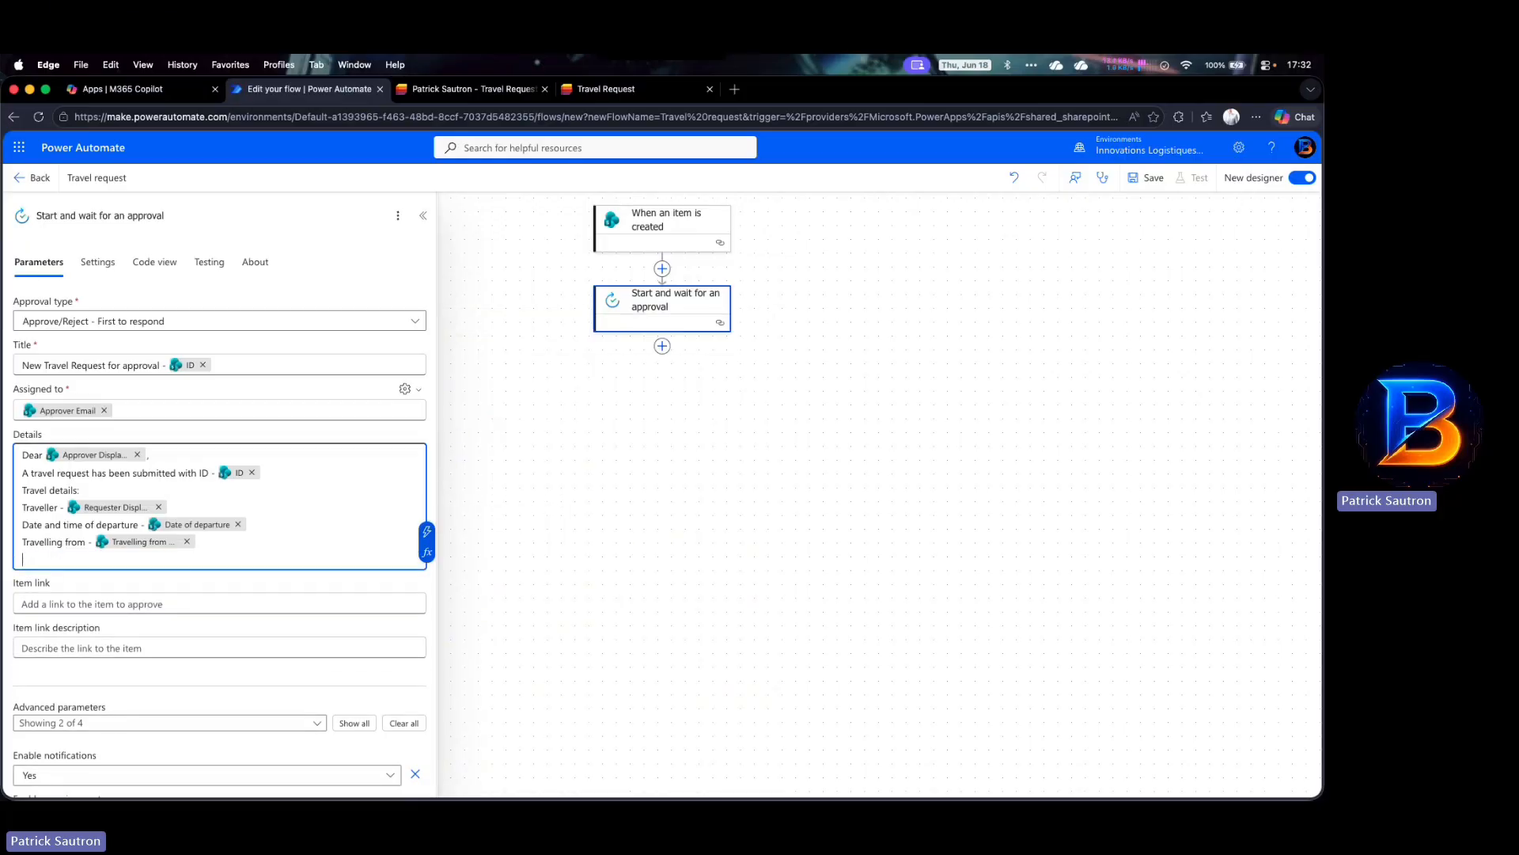
text(Travelling to -)
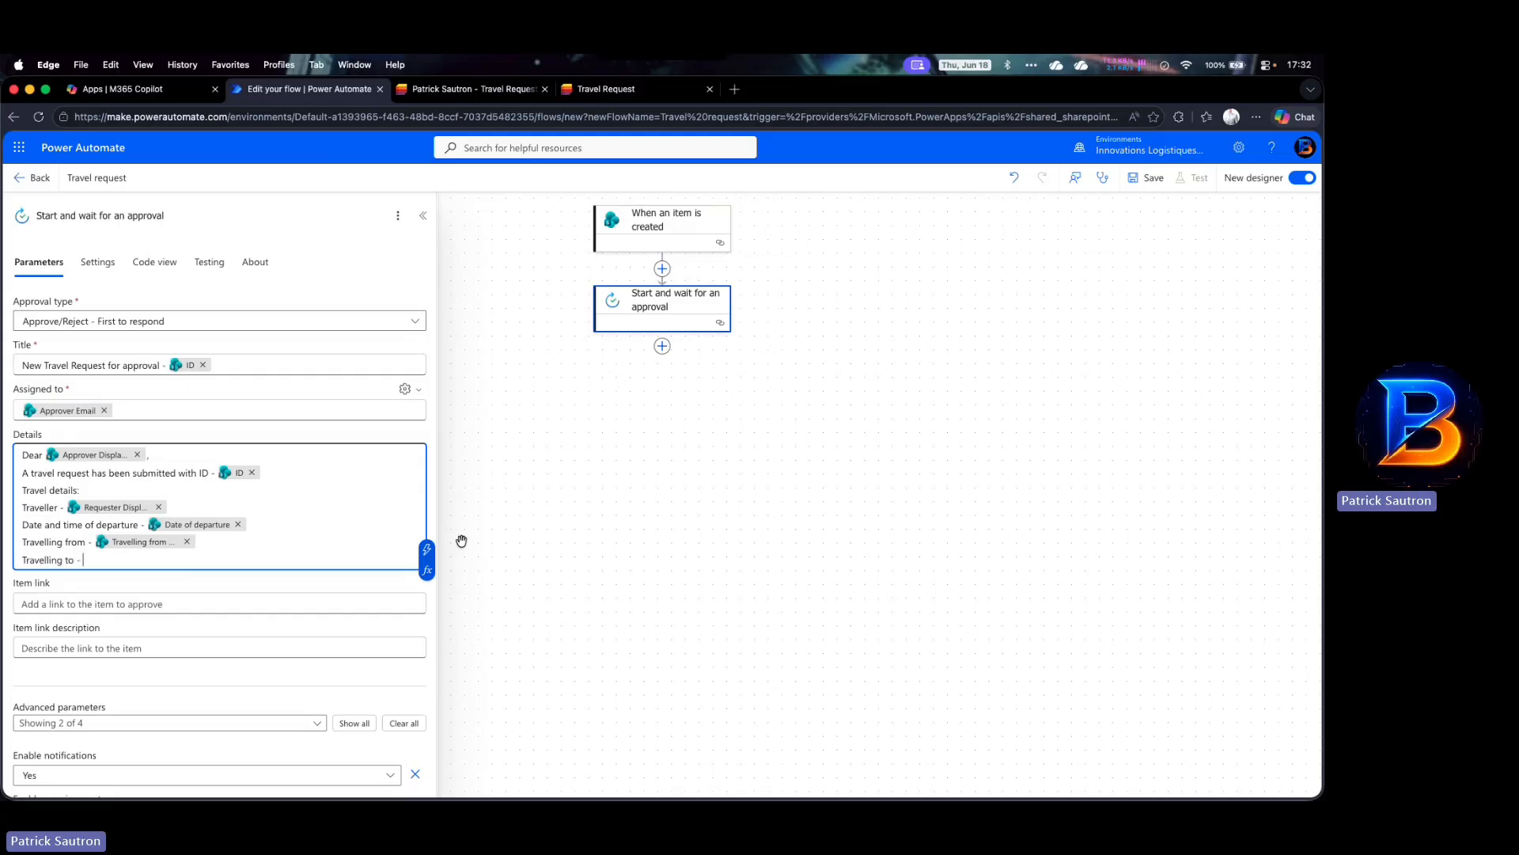
click(426, 549)
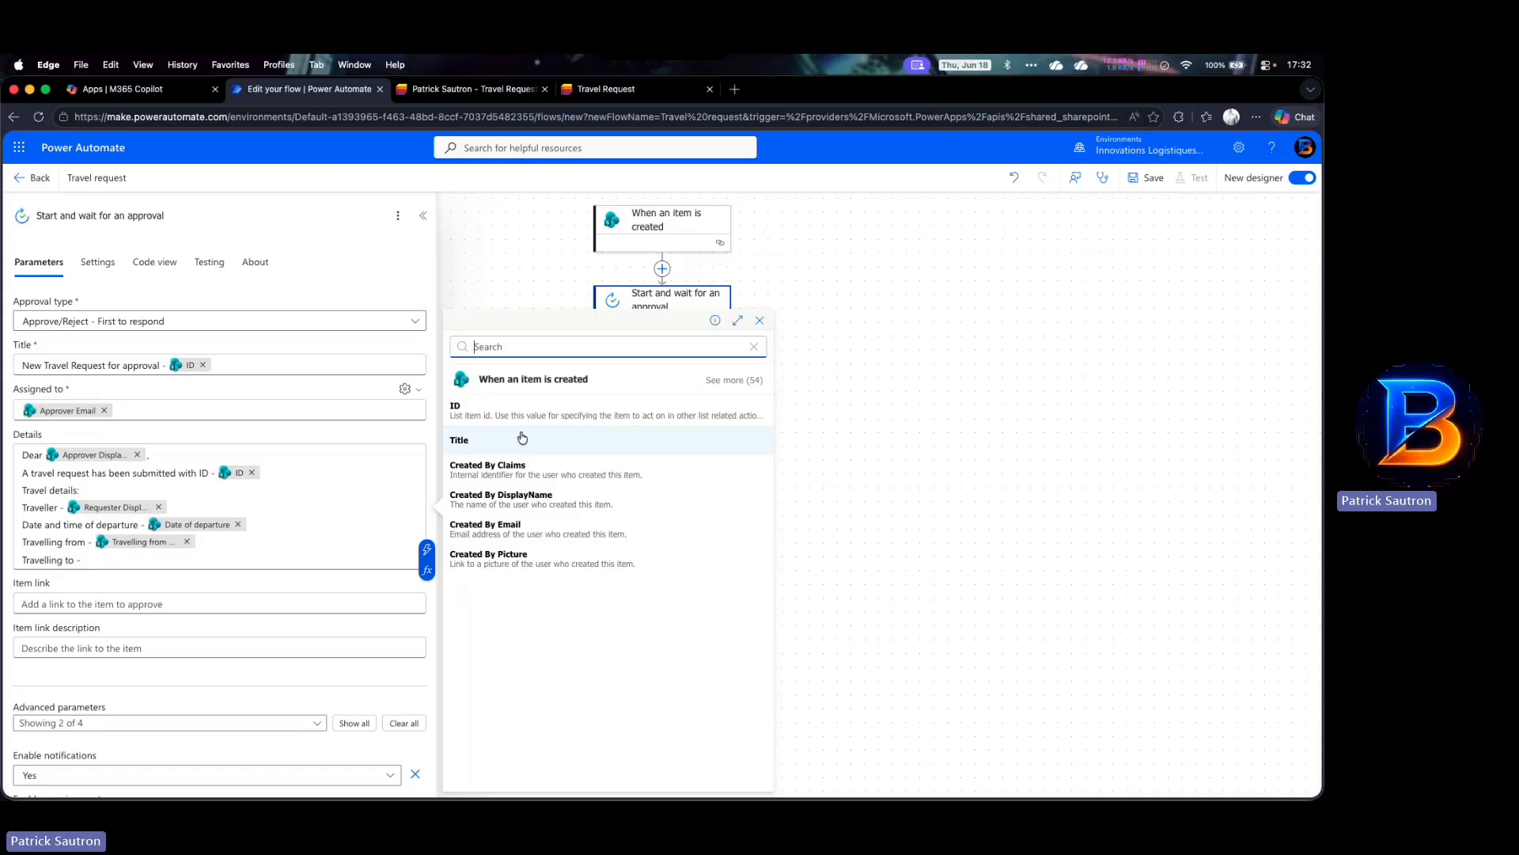
text(trave)
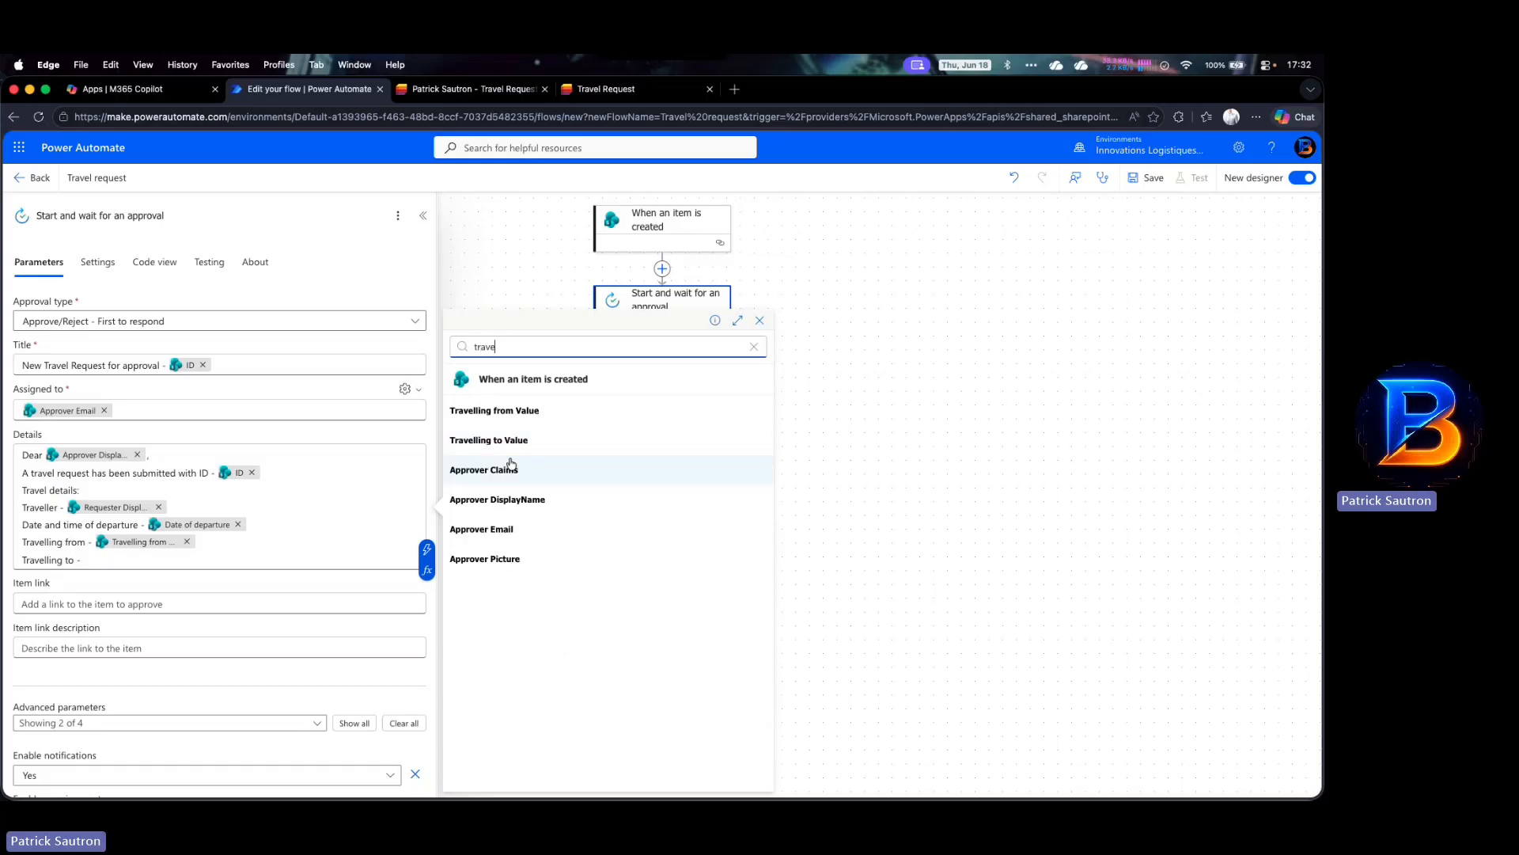
click(509, 439)
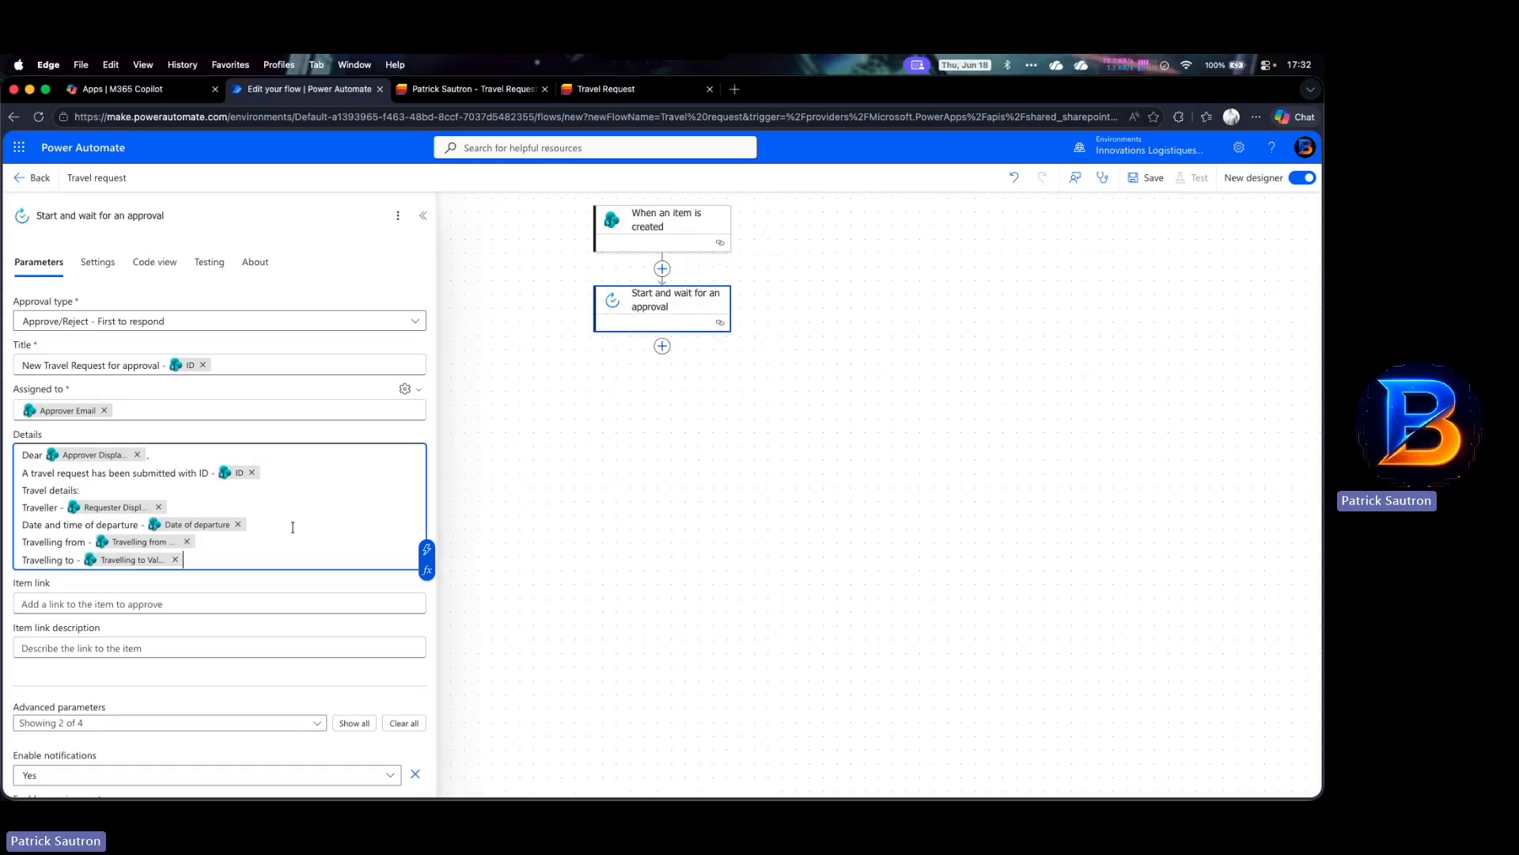
Add a new details line "Return date -" followed by the trigger's Return date value
key(Return)
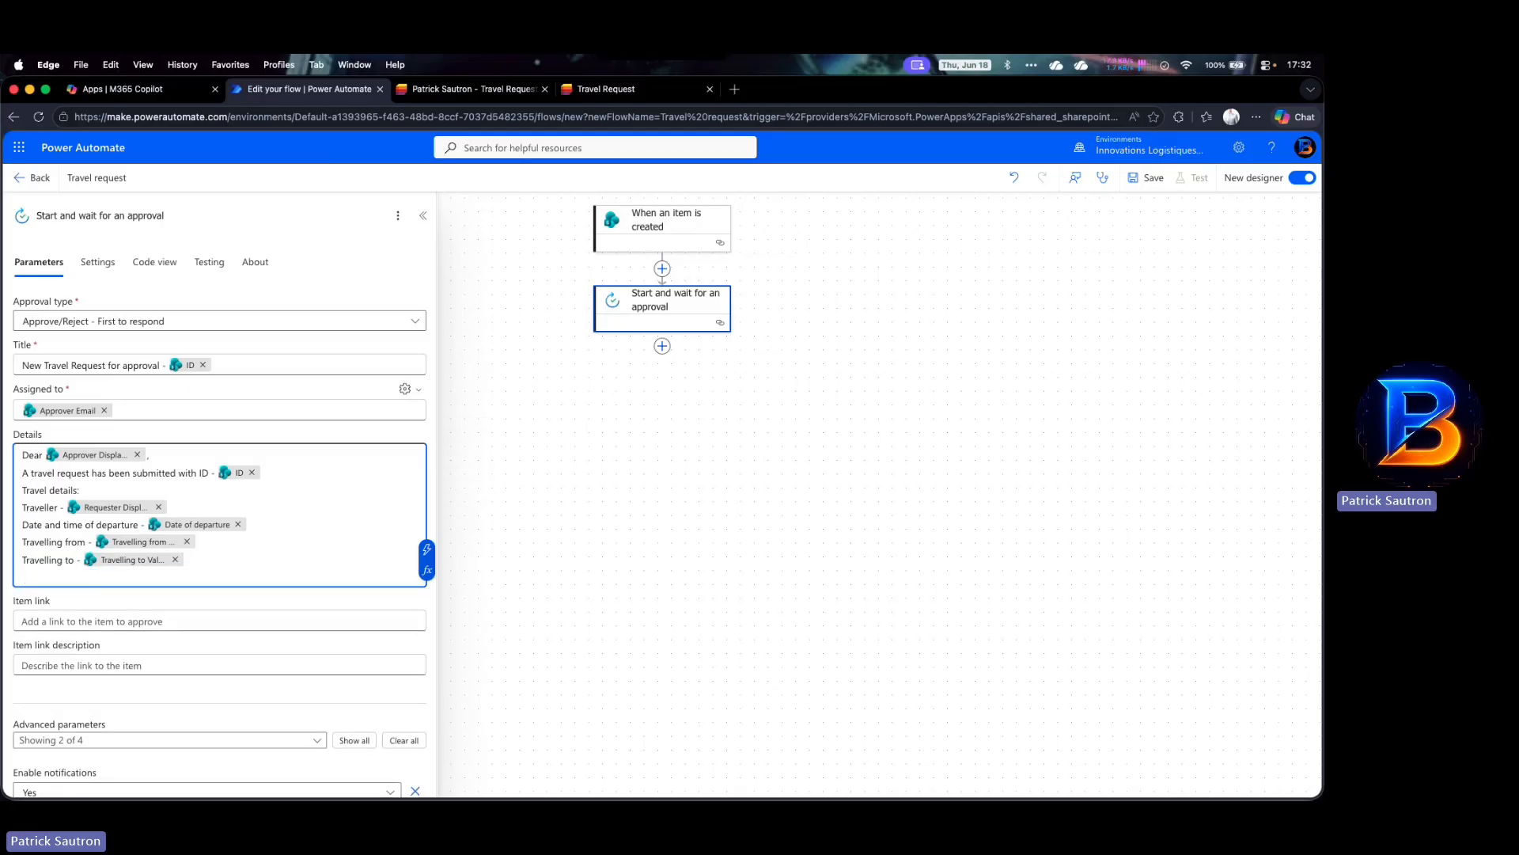
text(Retrun)
key(BackSpace)
key(BackSpace)
key(BackSpace)
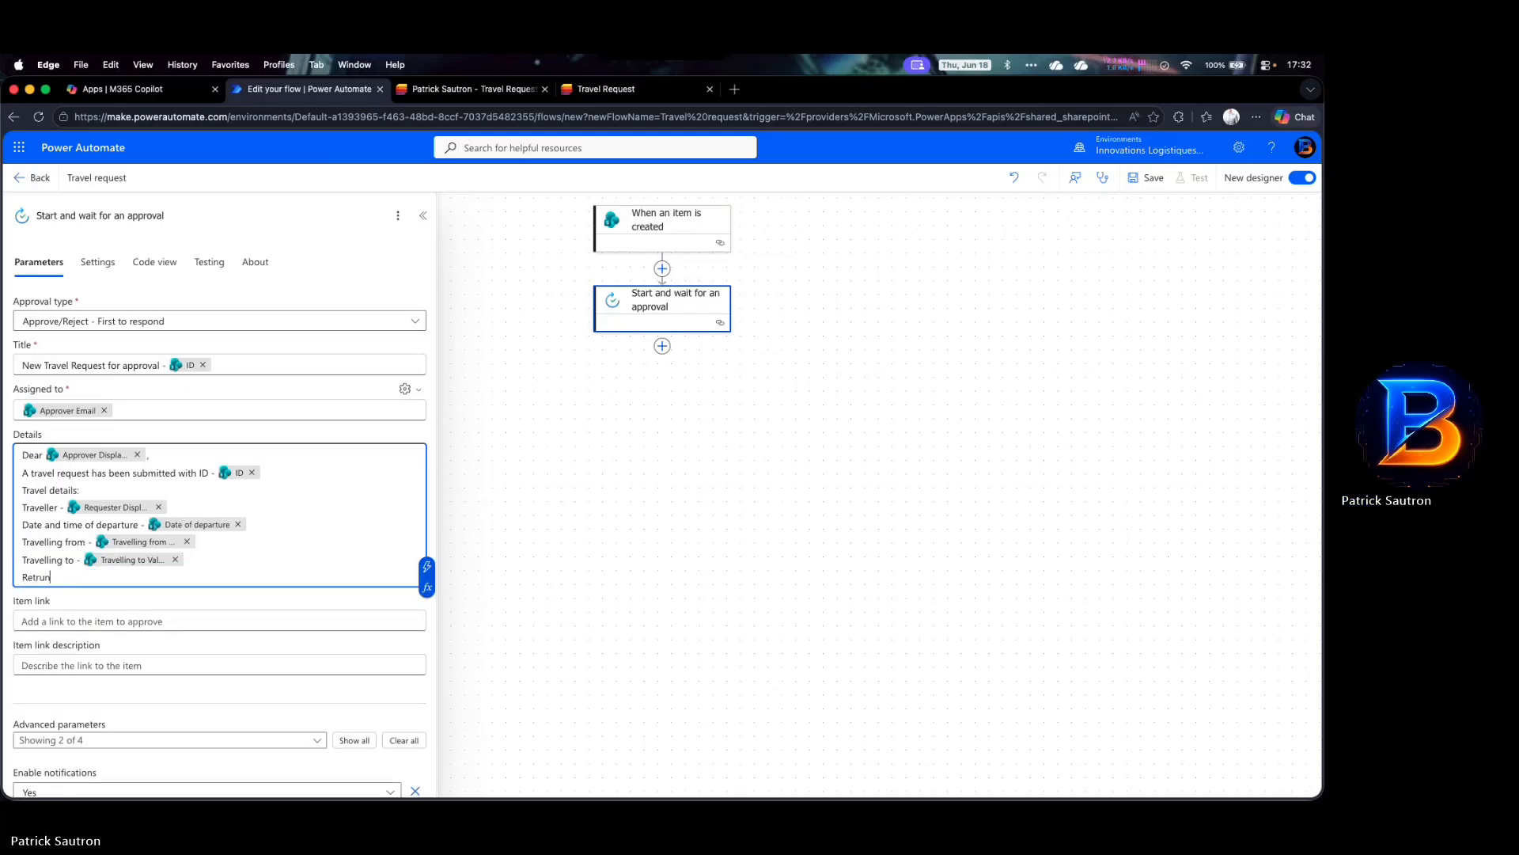
text(urn date)
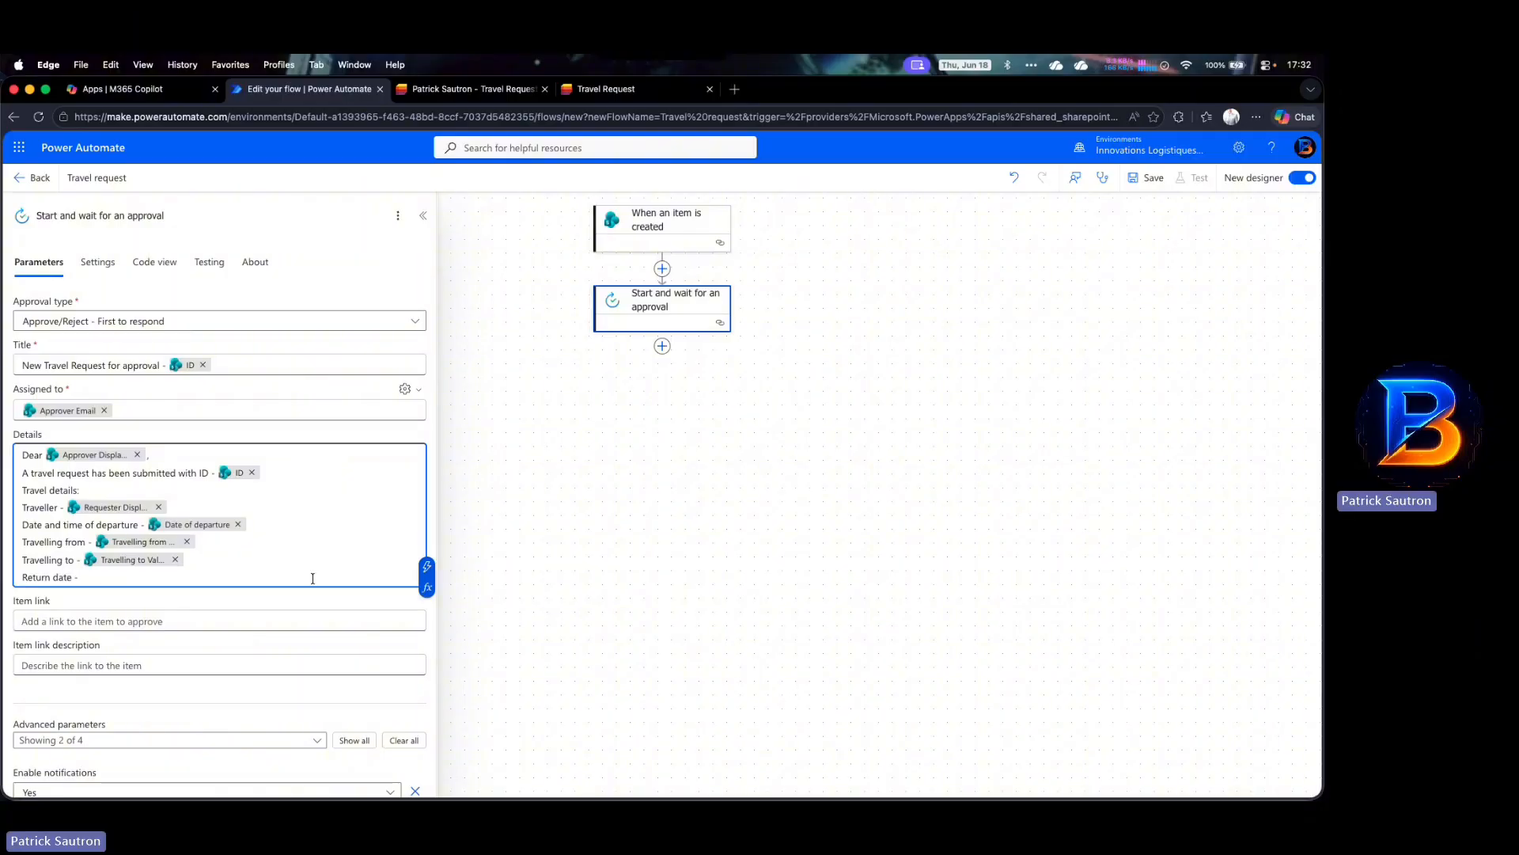
text( -)
click(427, 566)
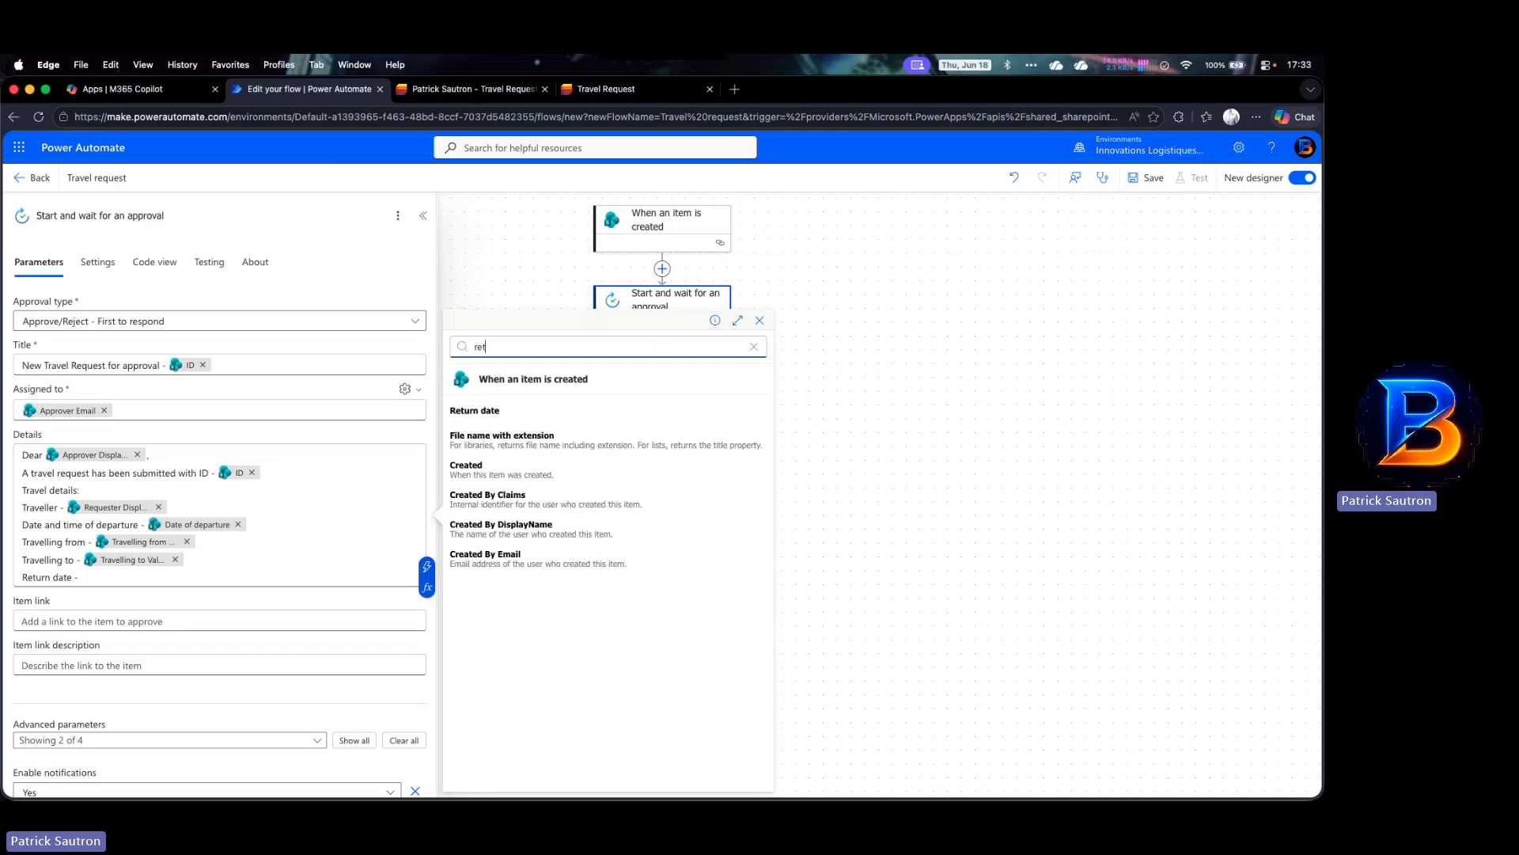
click(507, 415)
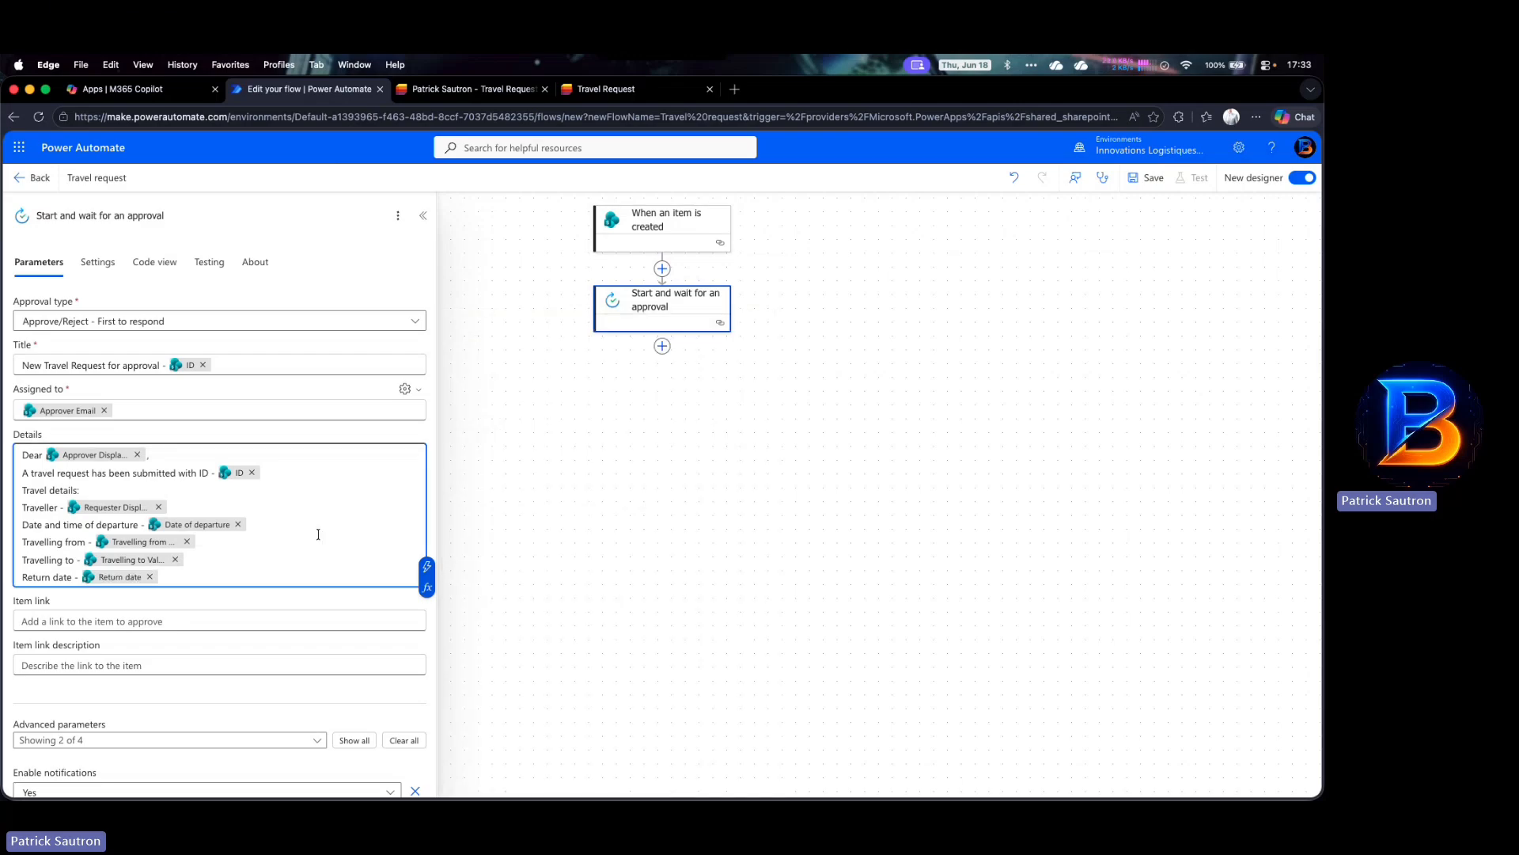
Add a "Requested accommodation:" line to the details, with the "Is accommodation required? If yes, indicate the preferred" value on the line below
key(Return)
text(Req)
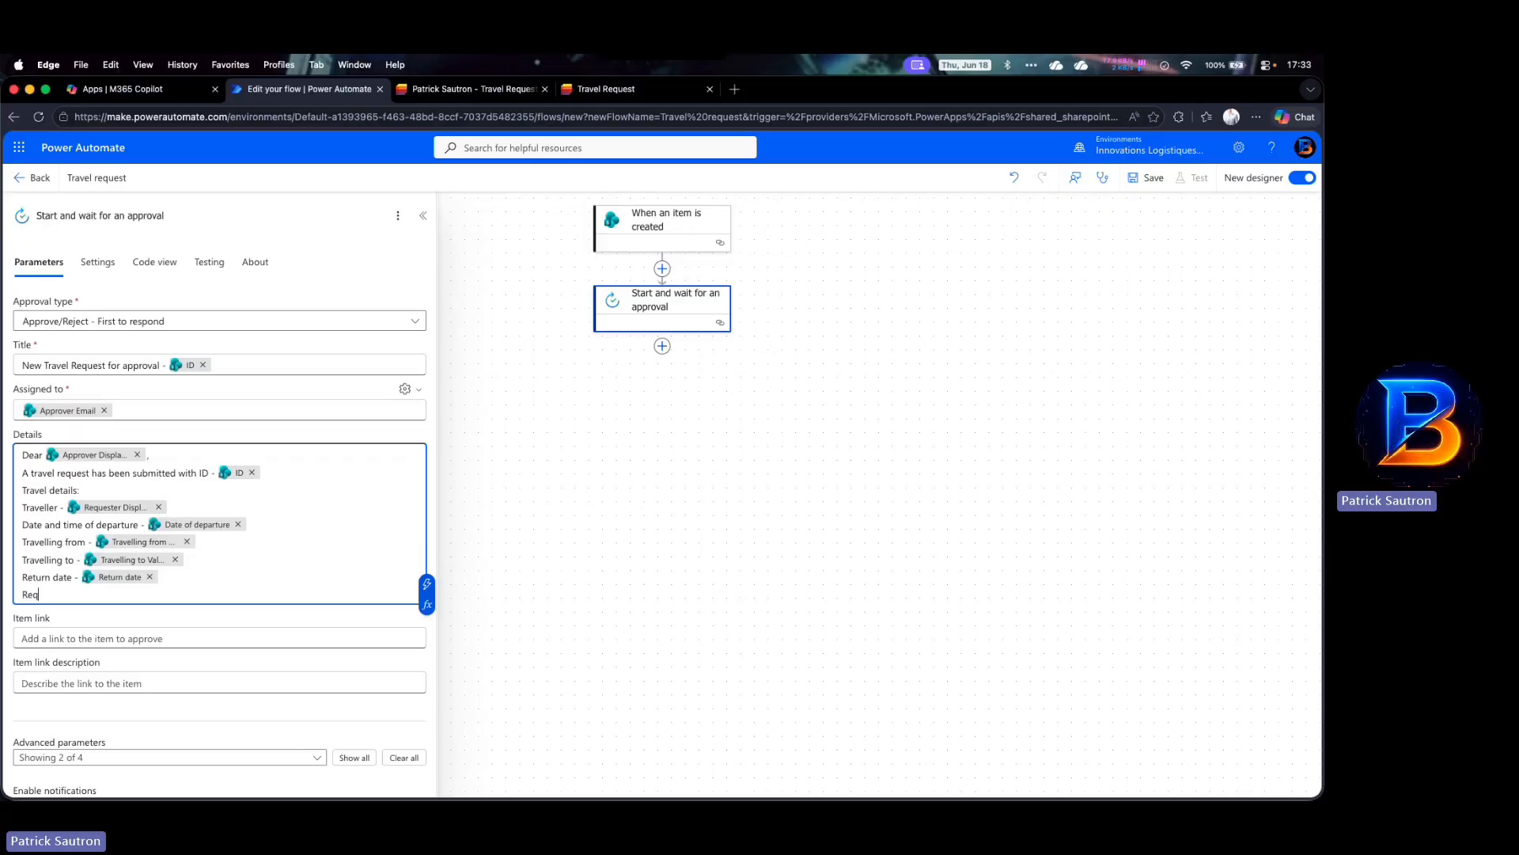
text(uested accommodation:)
key(Return)
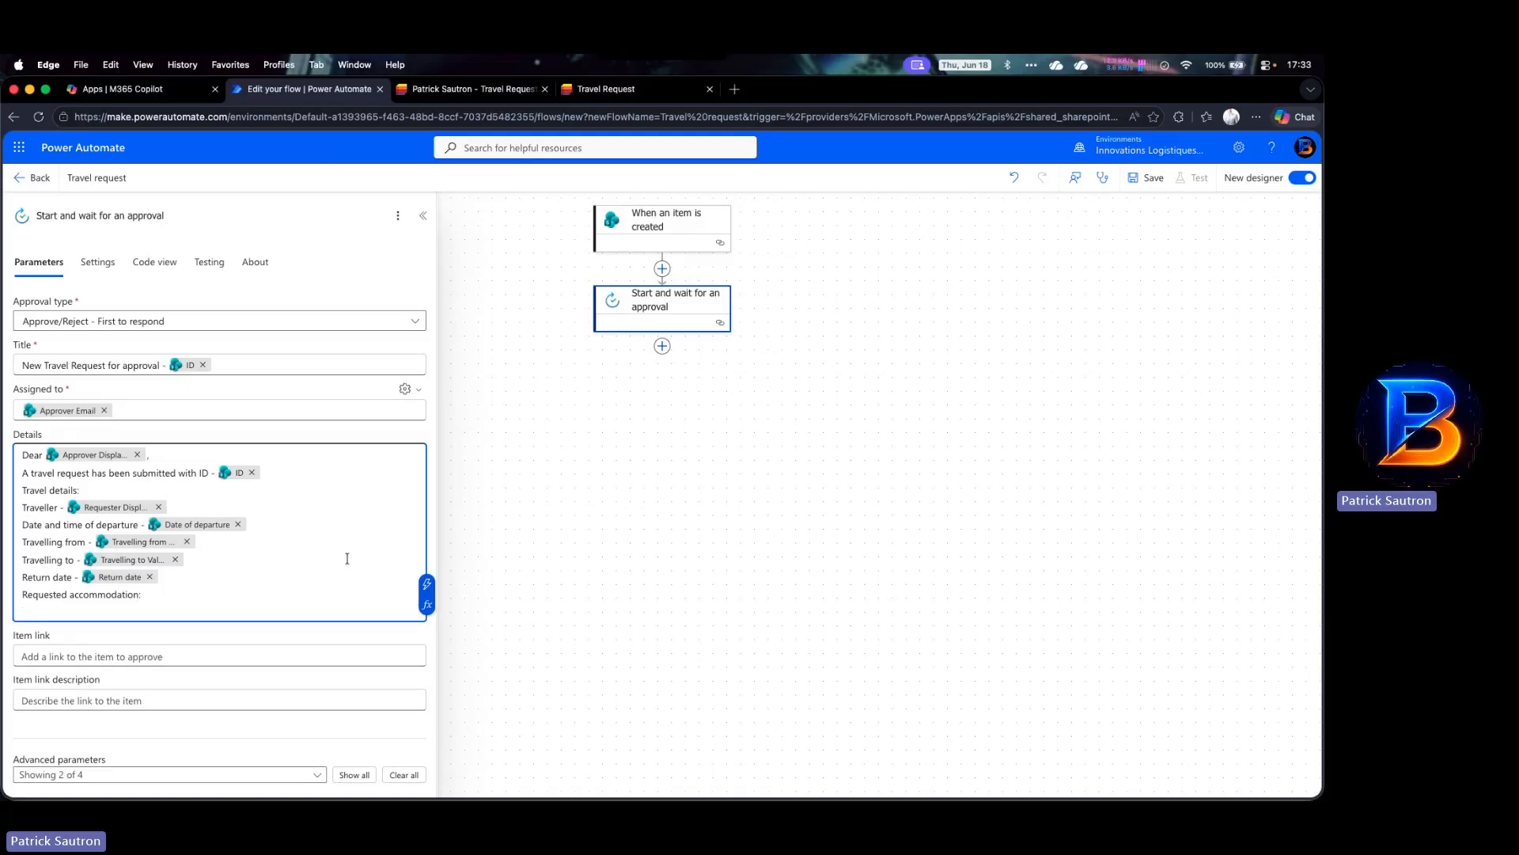
click(427, 584)
text(ac)
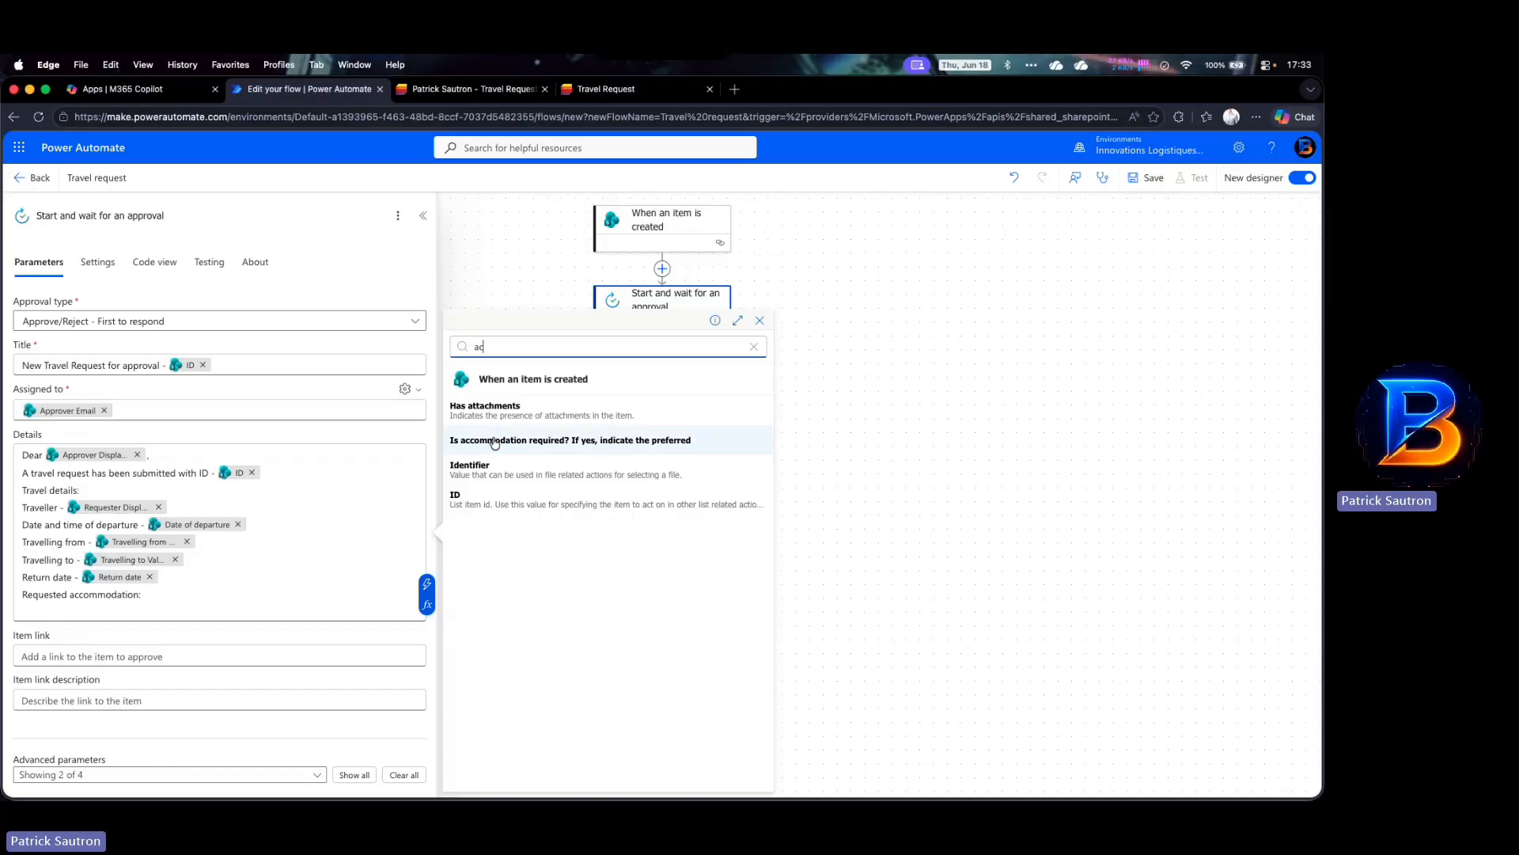
click(494, 440)
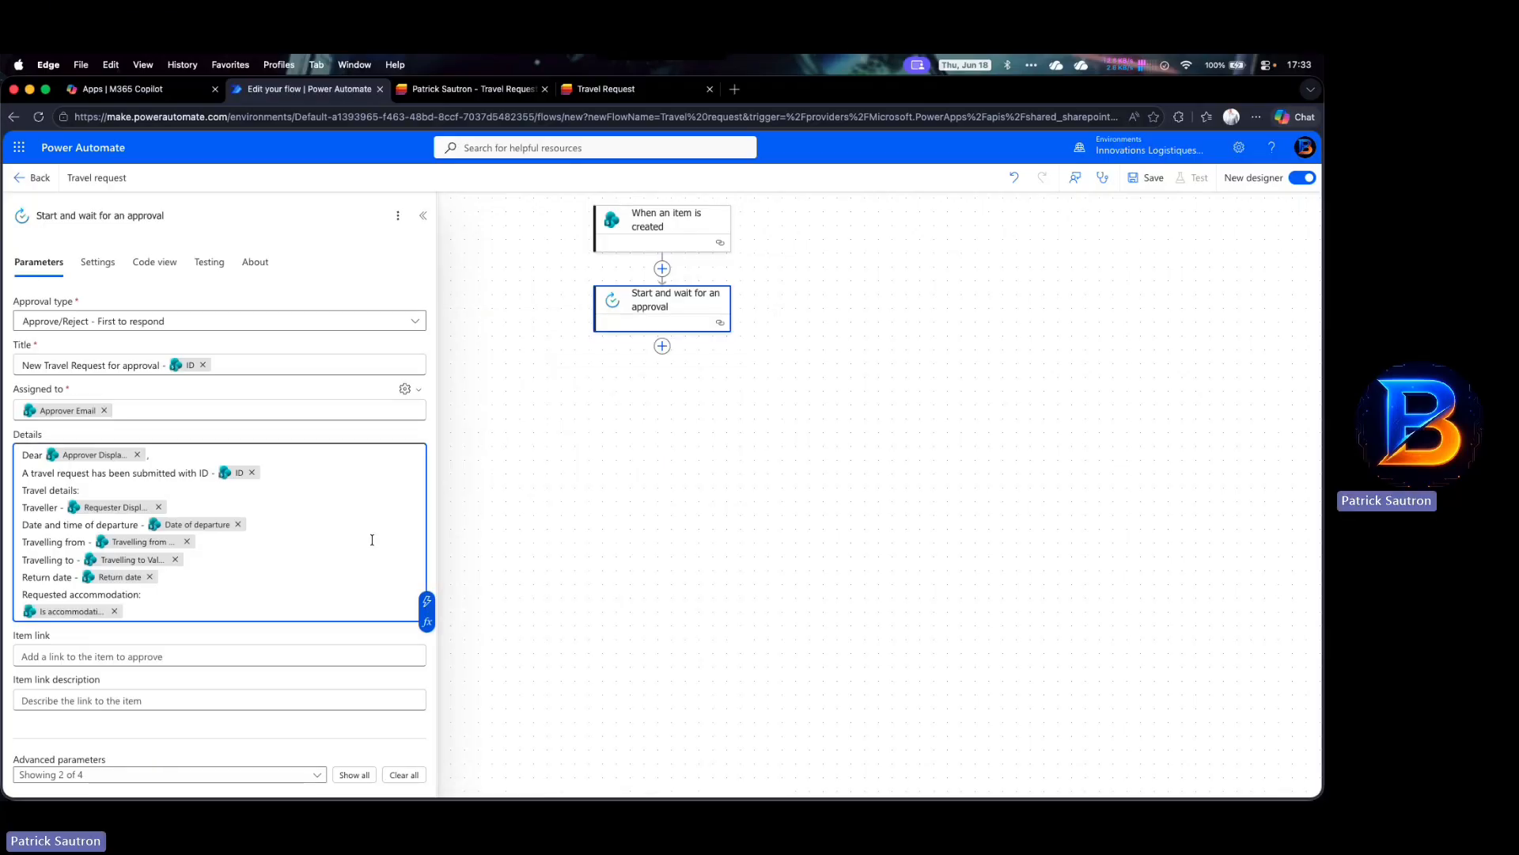
Review the remaining approval parameters and save the Travel request flow
scroll(309, 570, down, 3)
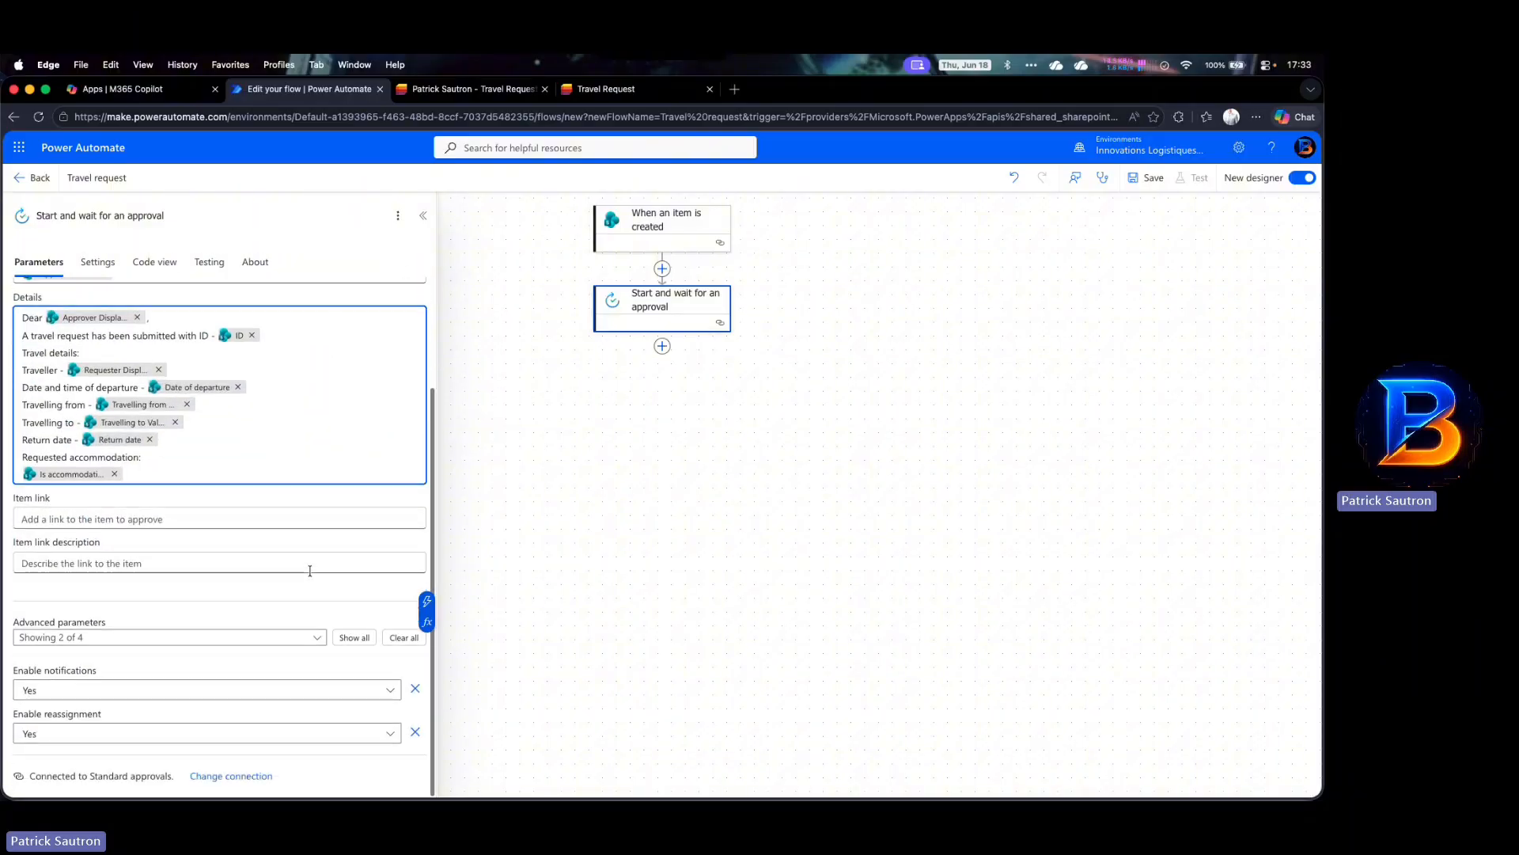
scroll(310, 571, up, 3)
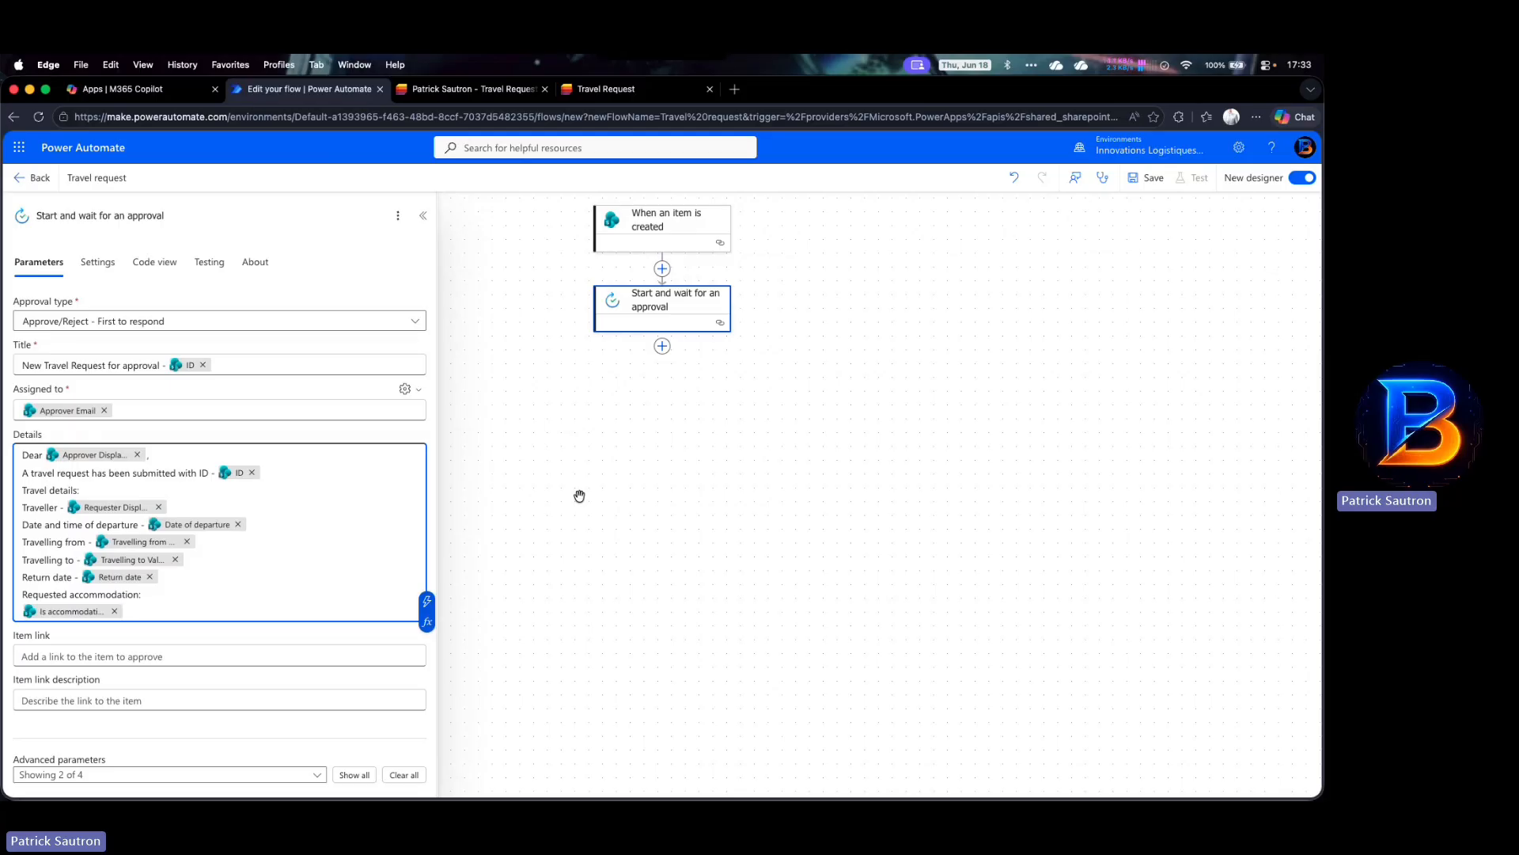
click(1139, 179)
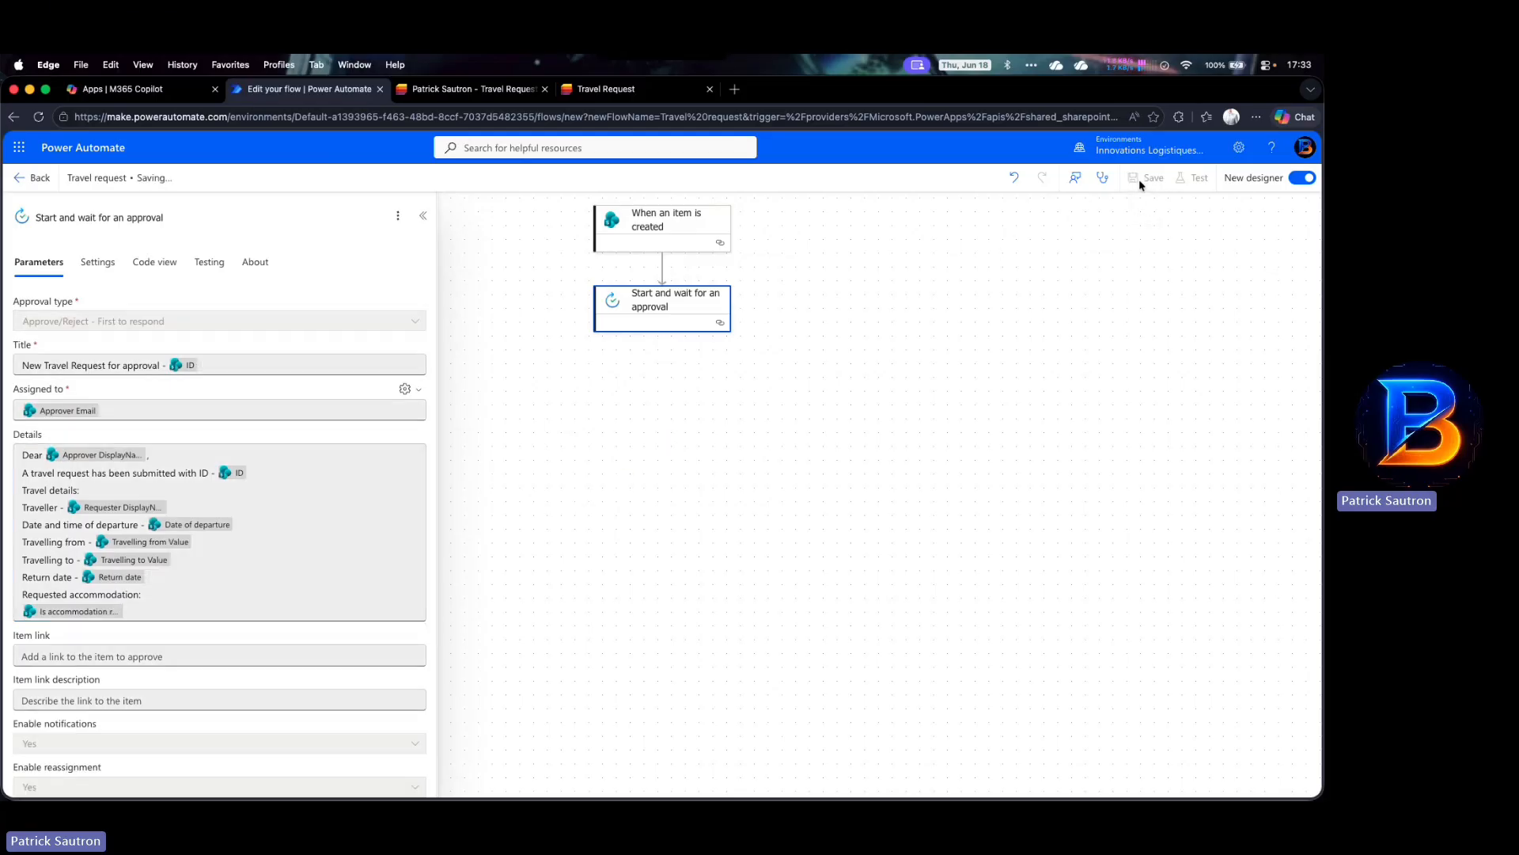
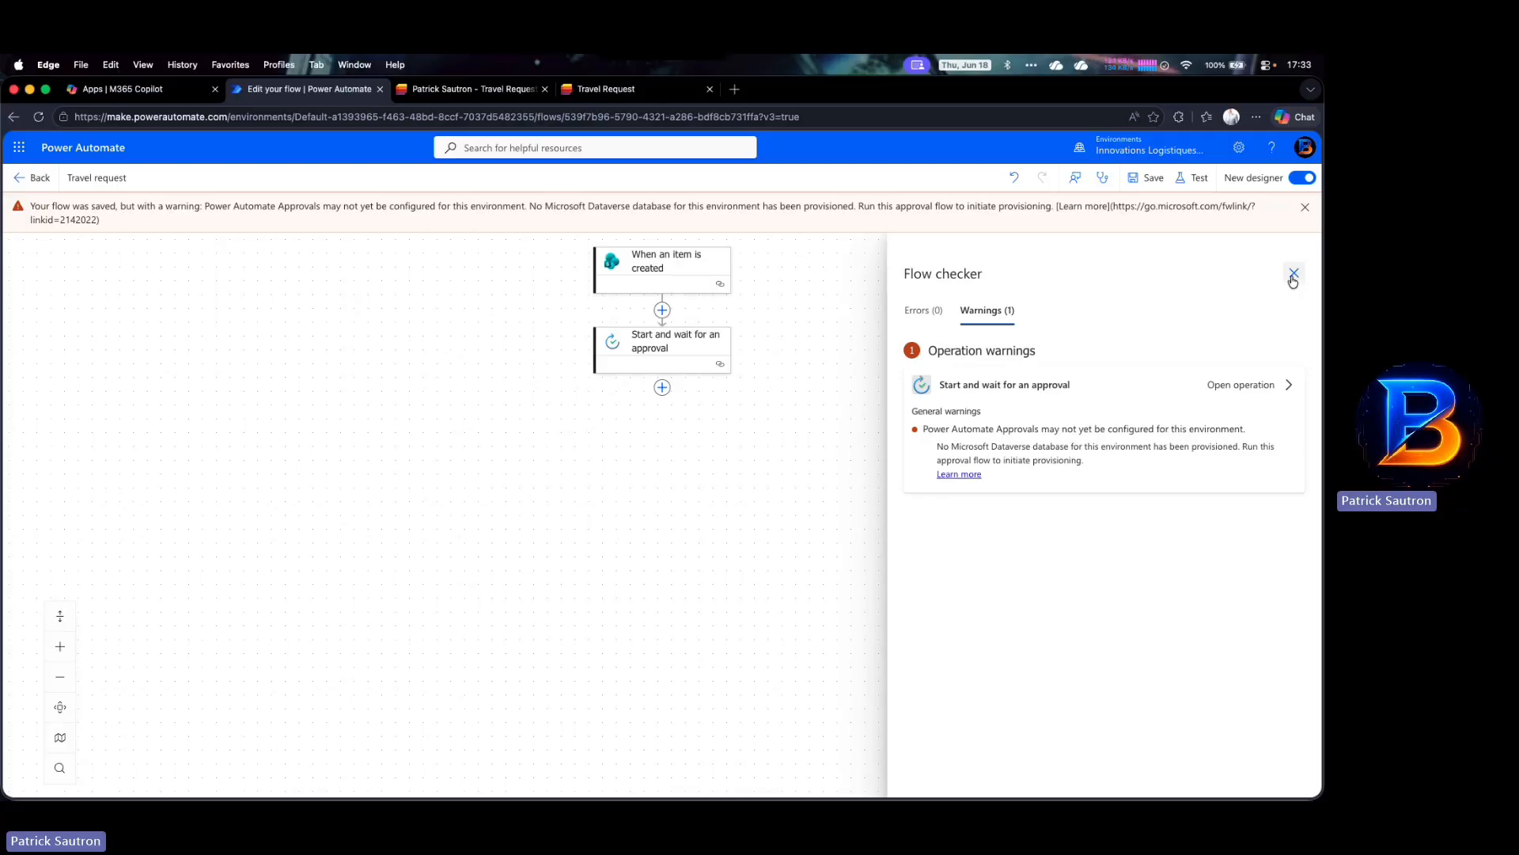
Dismiss the flow's save warning and checker results, and start another response in the Travel Request form
click(1305, 207)
click(1294, 233)
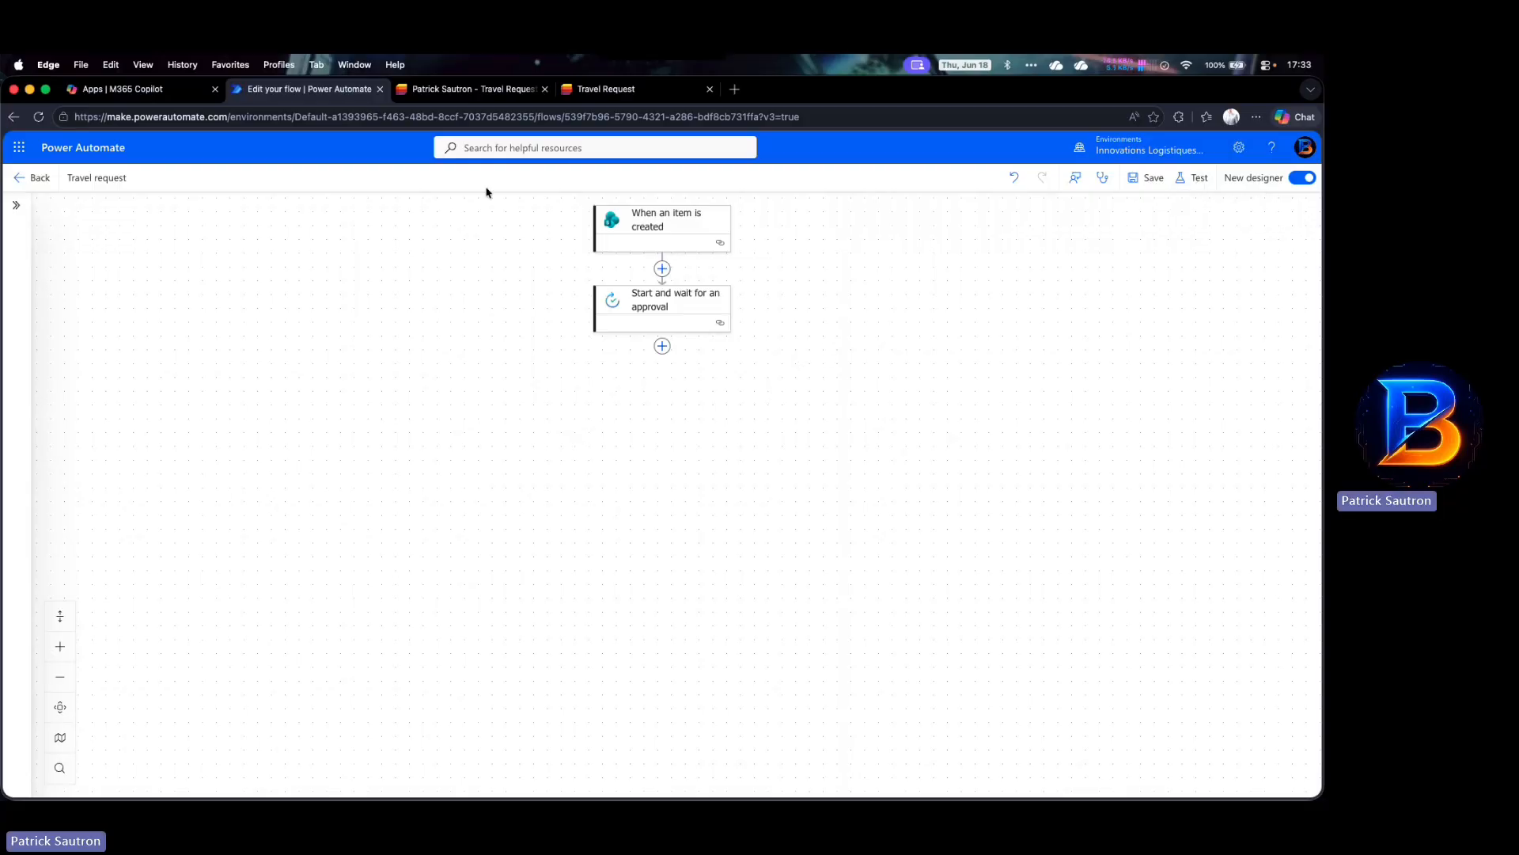
click(456, 94)
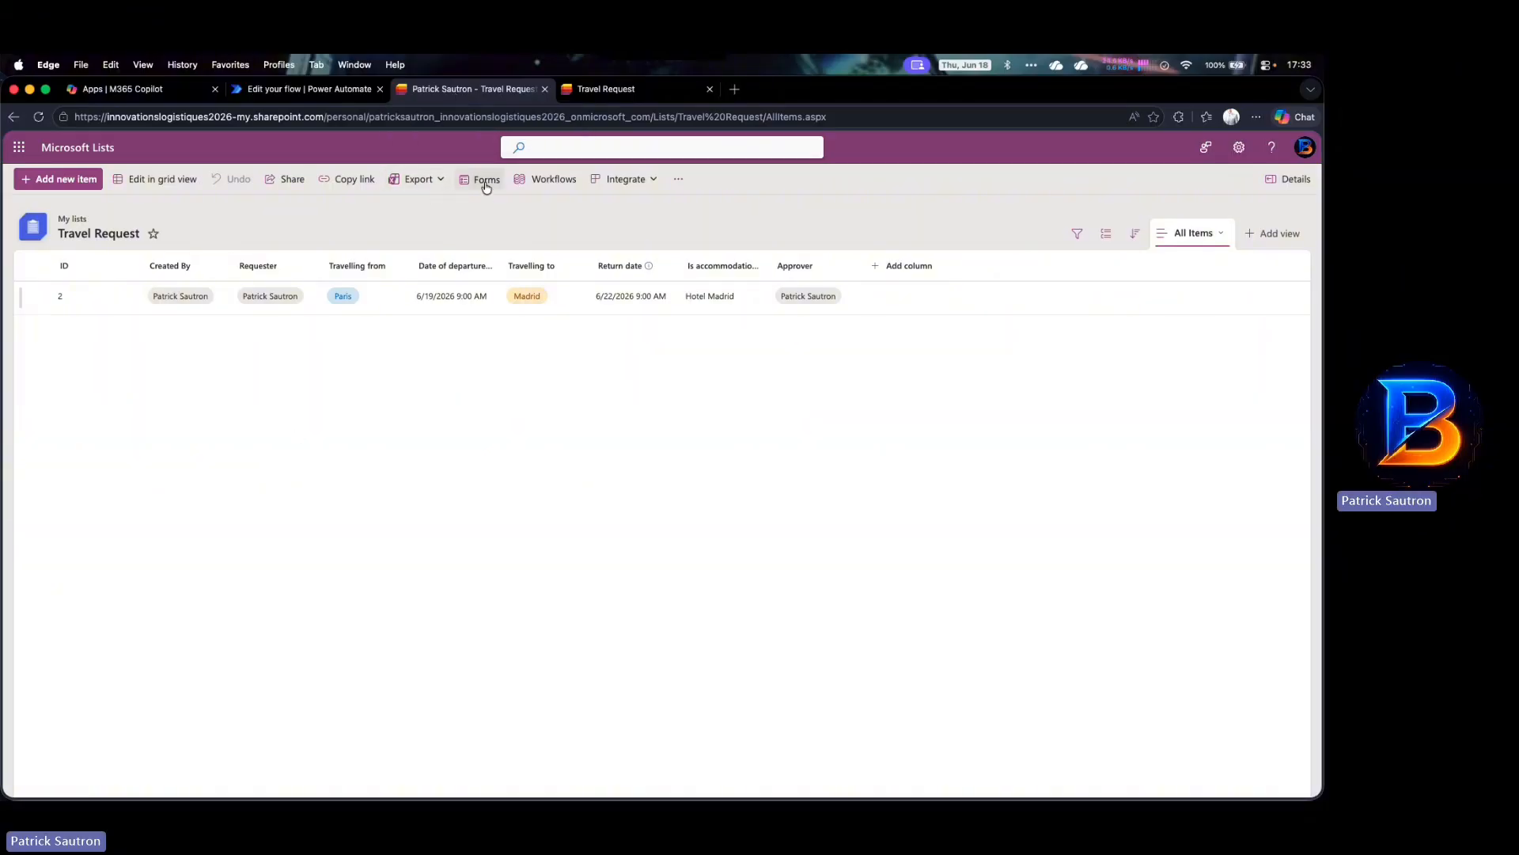
click(573, 102)
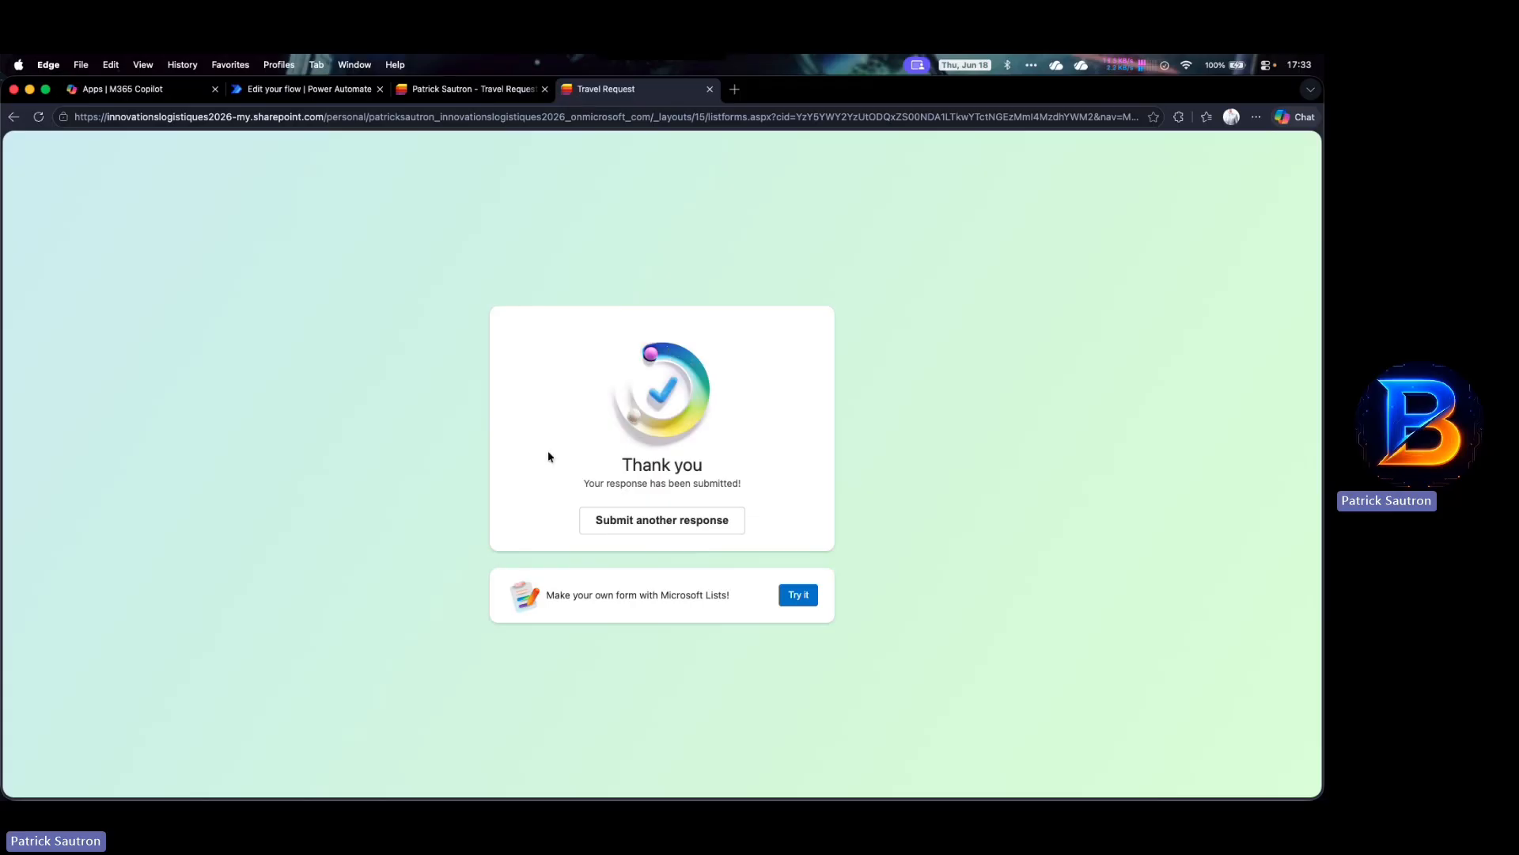
click(686, 522)
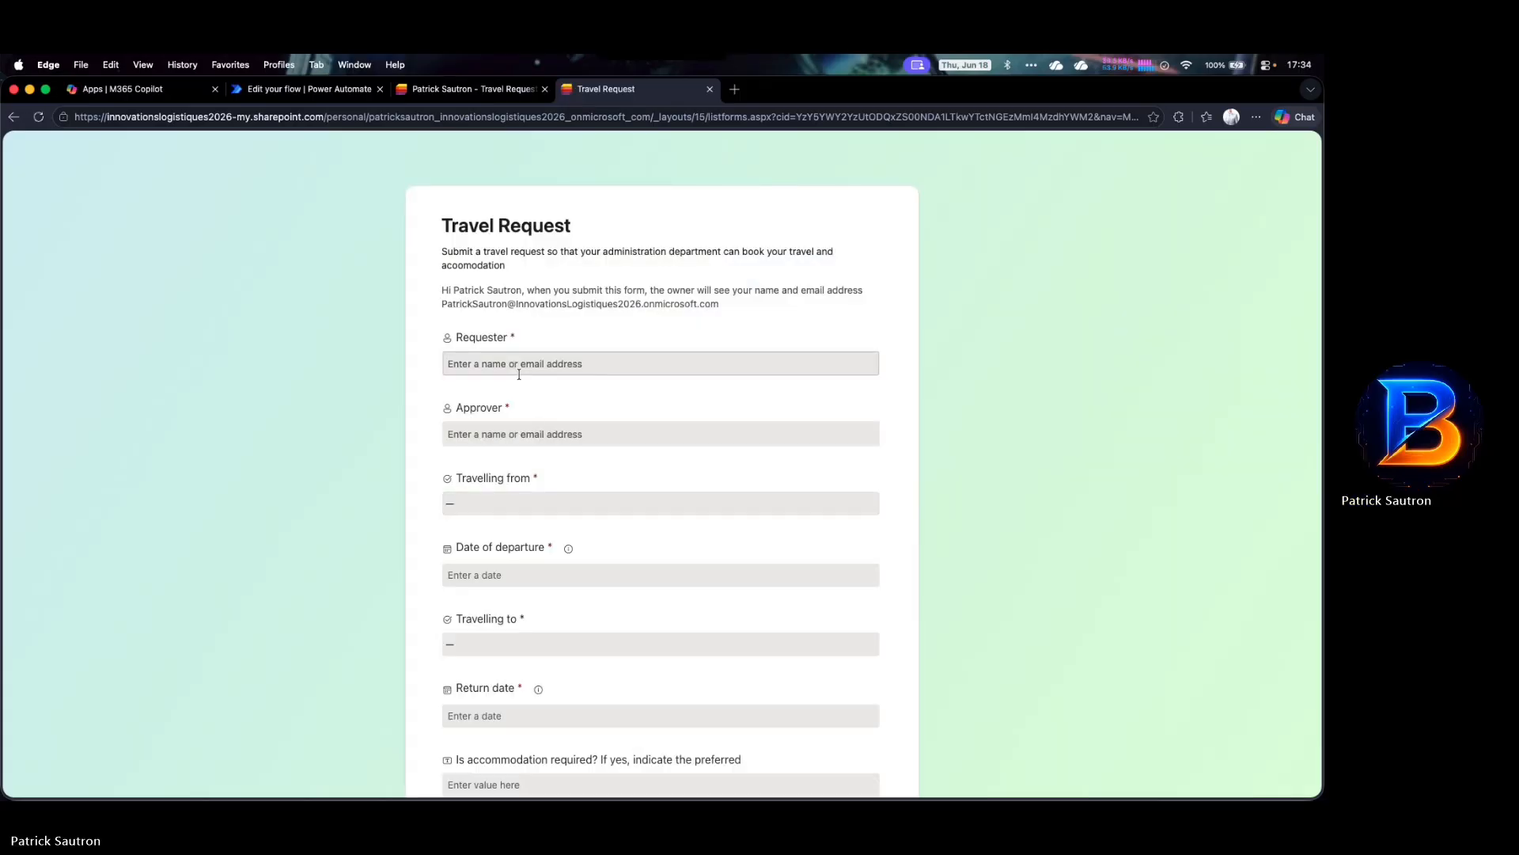
Fill in the Requester and Approver fields of the travel request with the matching person's full name
click(516, 364)
text(Patrick)
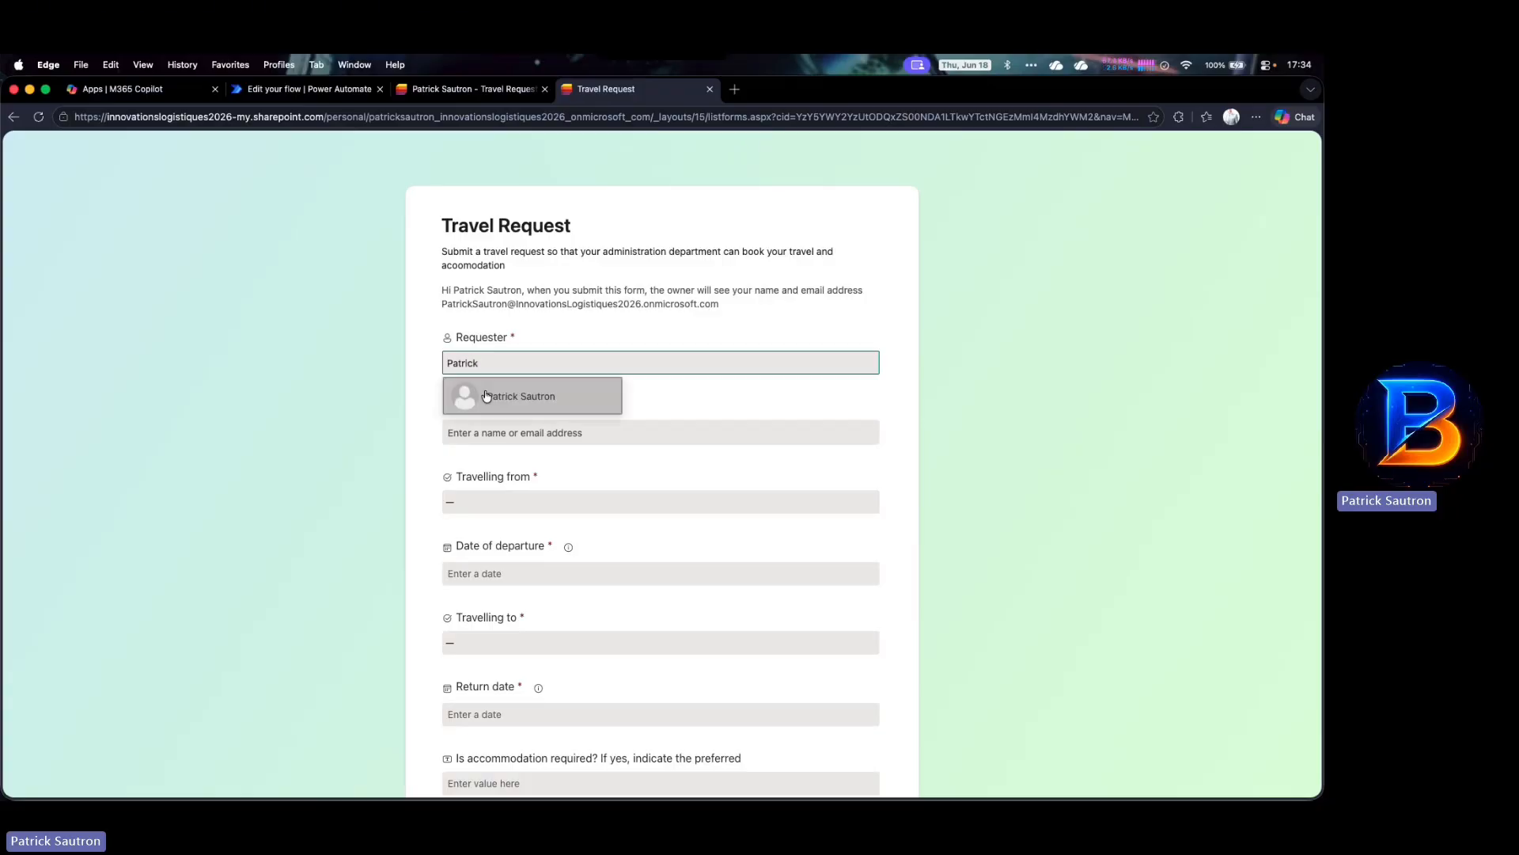
click(485, 396)
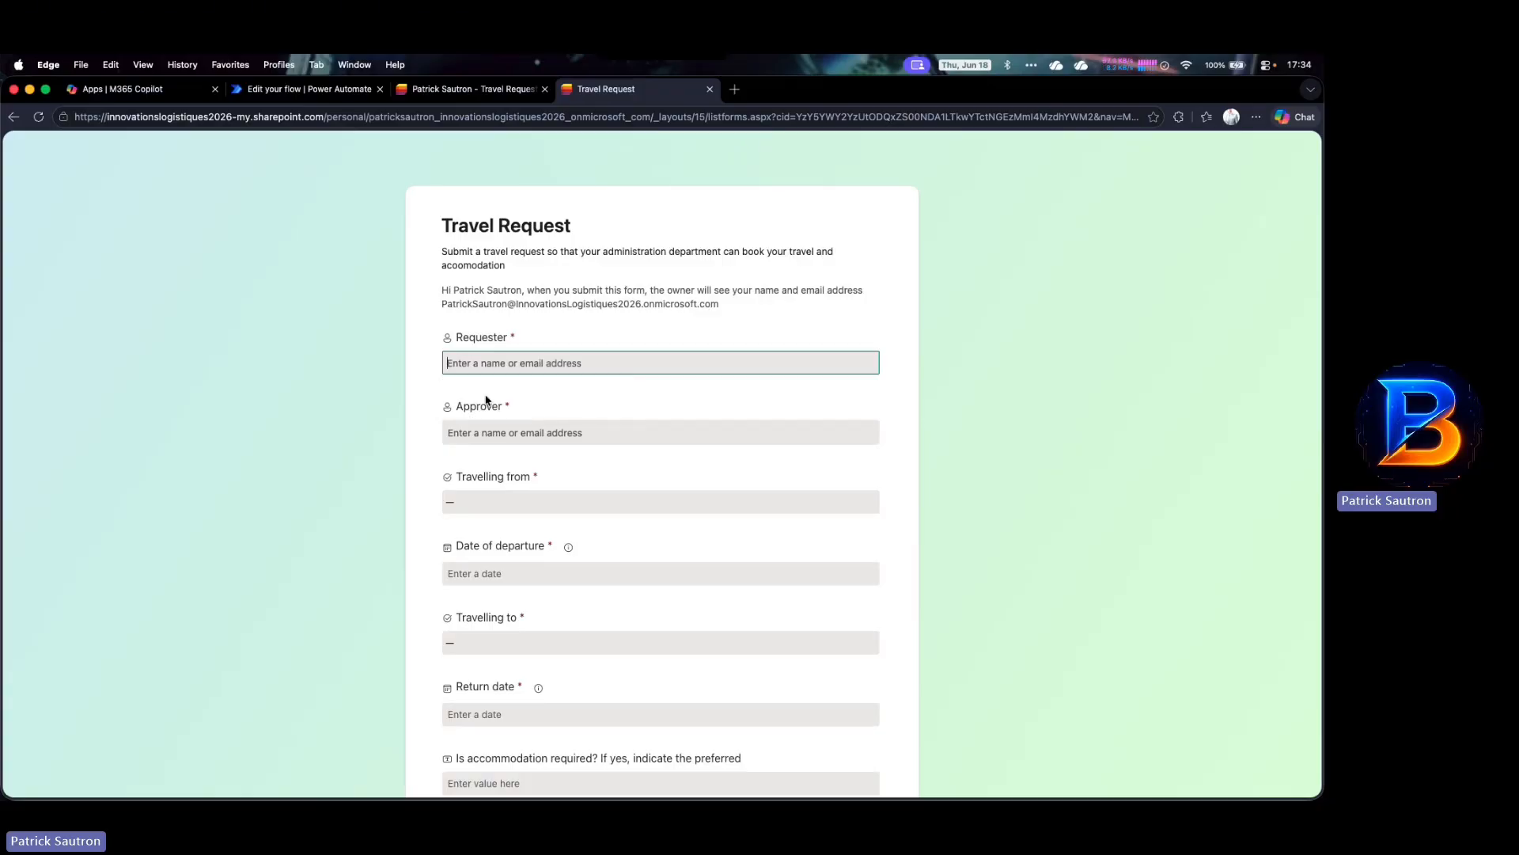
click(485, 435)
text(Patrick)
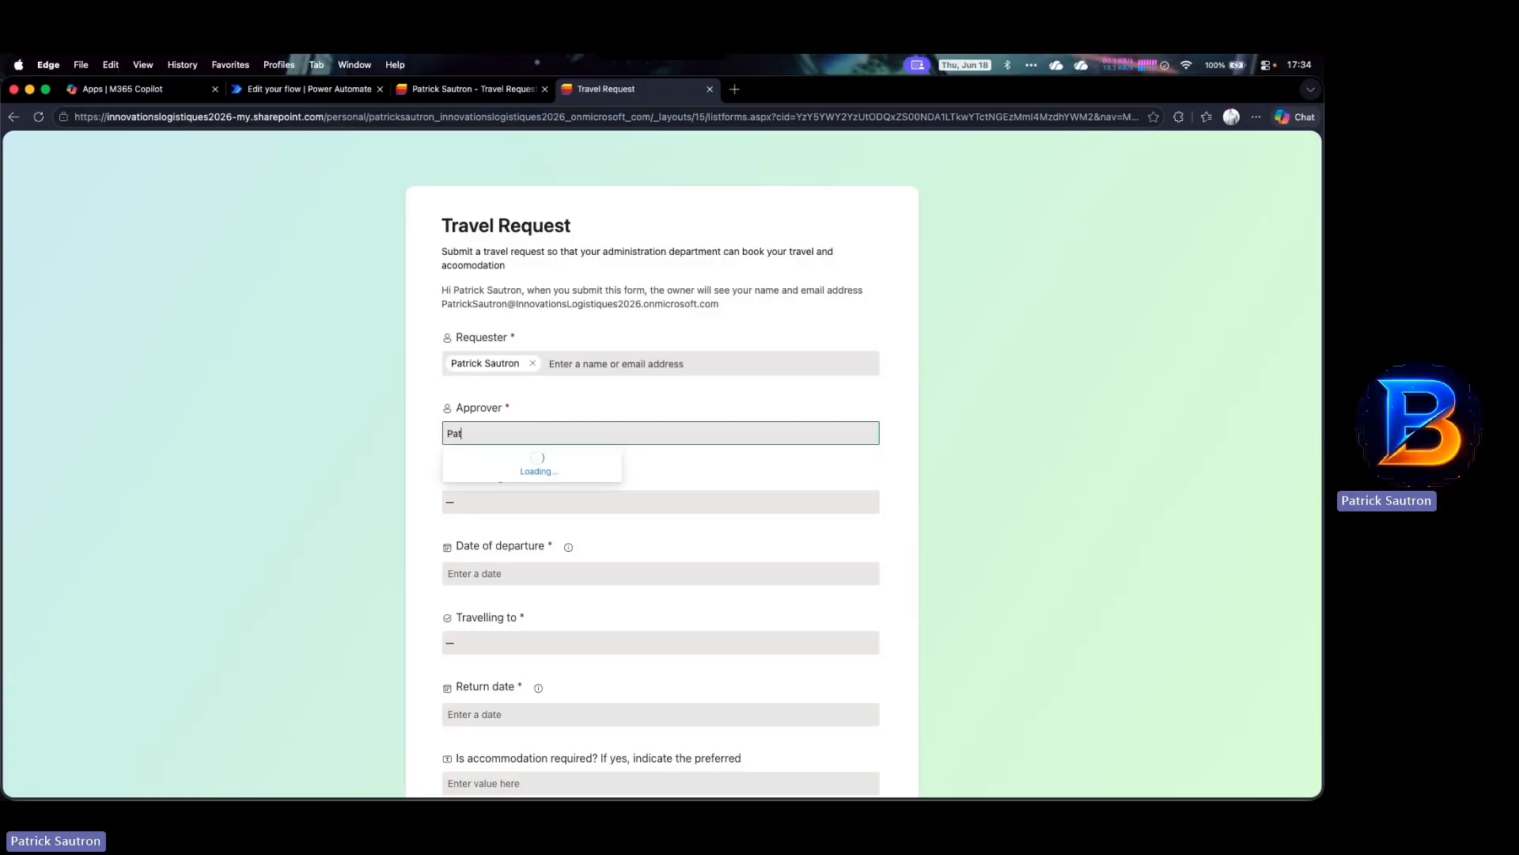
click(486, 466)
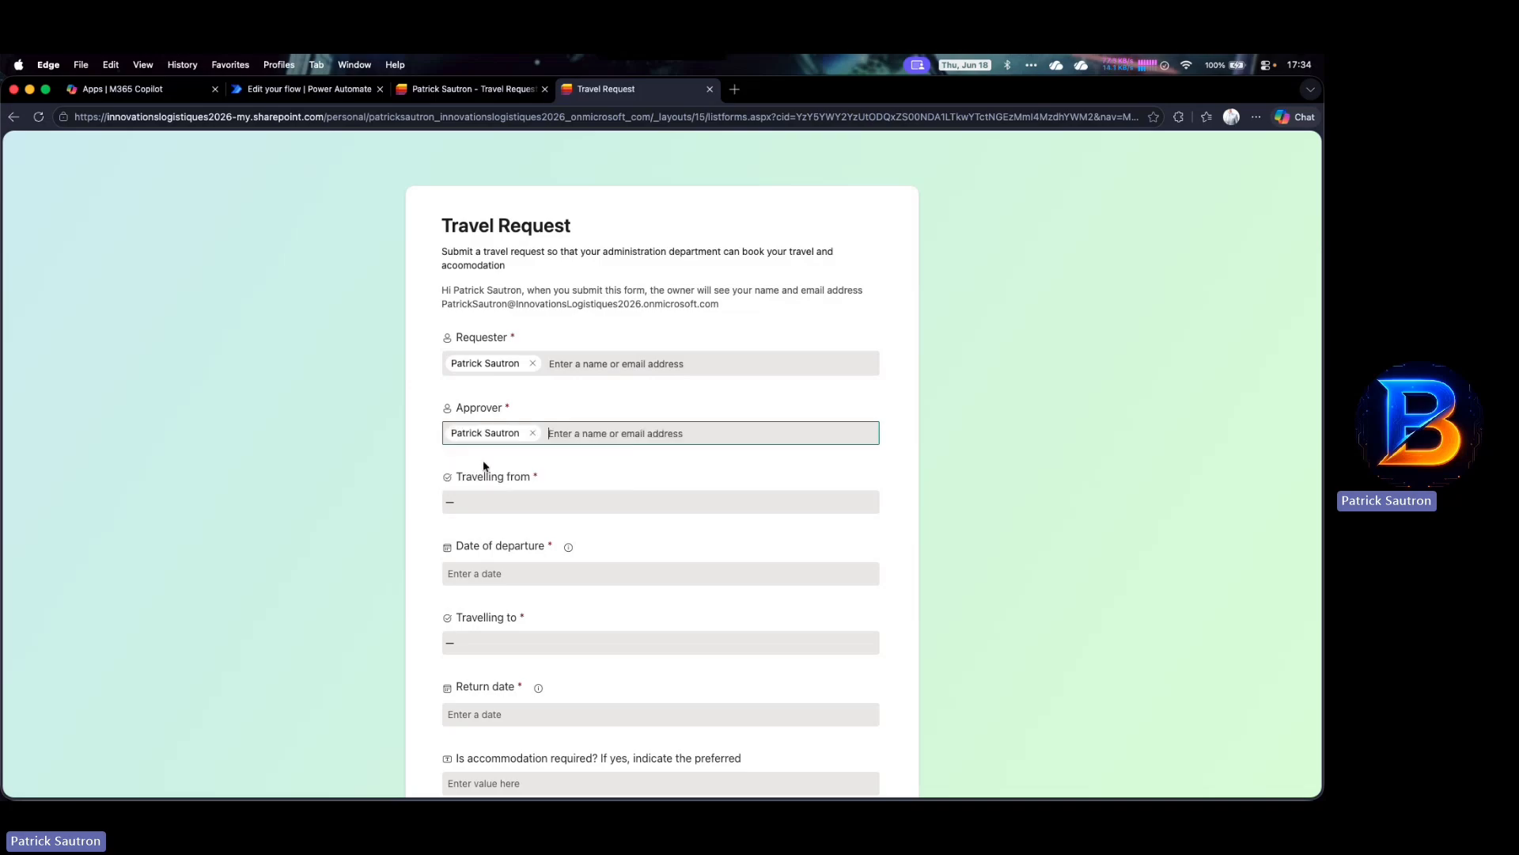
Set the travel request's origin to London and the date of departure to 6/18/2026 10:00 AM
click(497, 507)
click(488, 546)
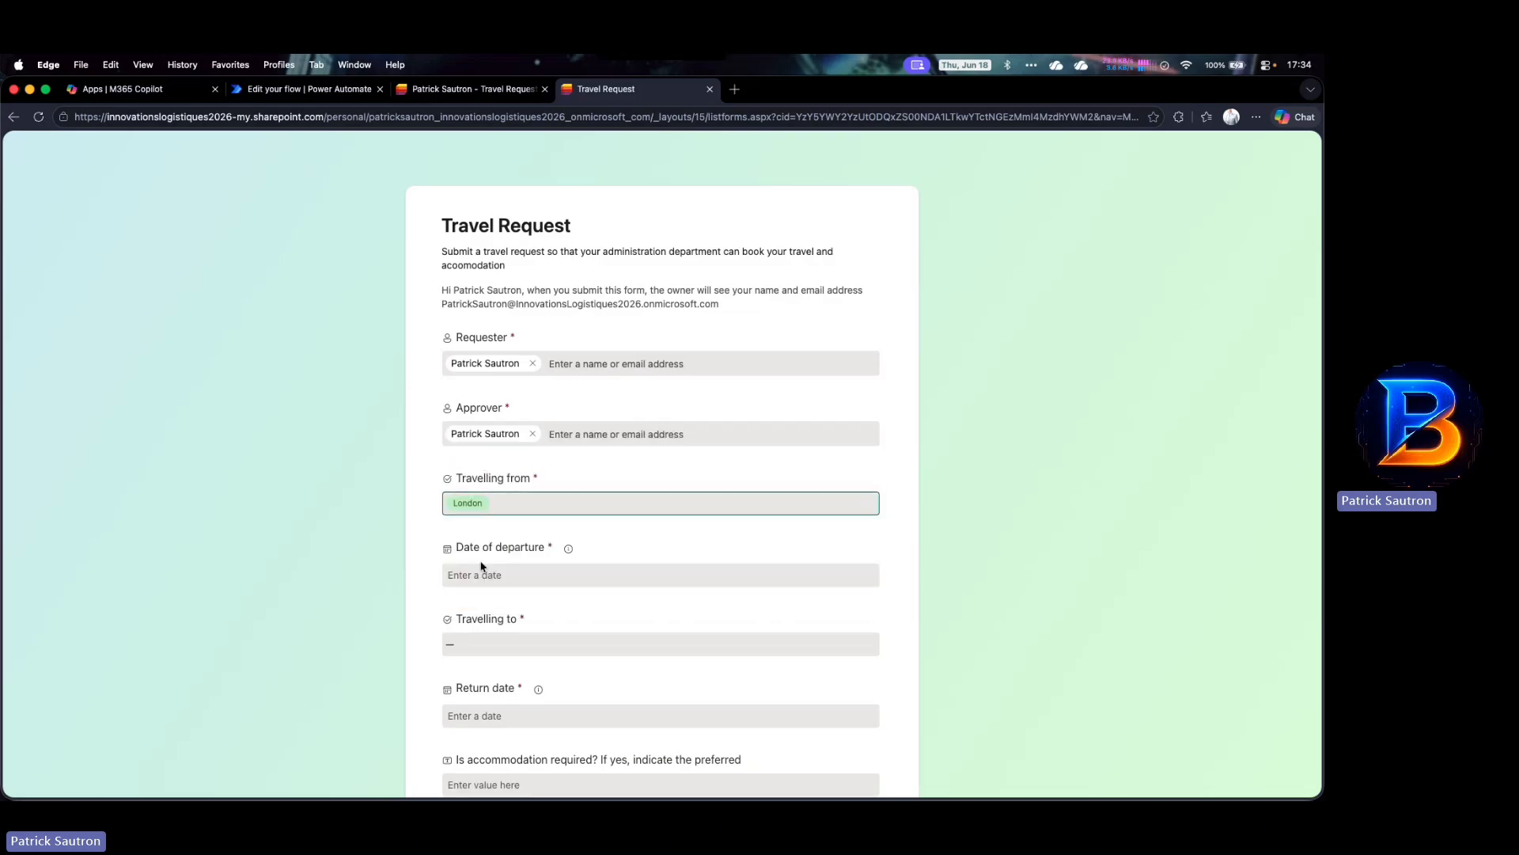
click(491, 575)
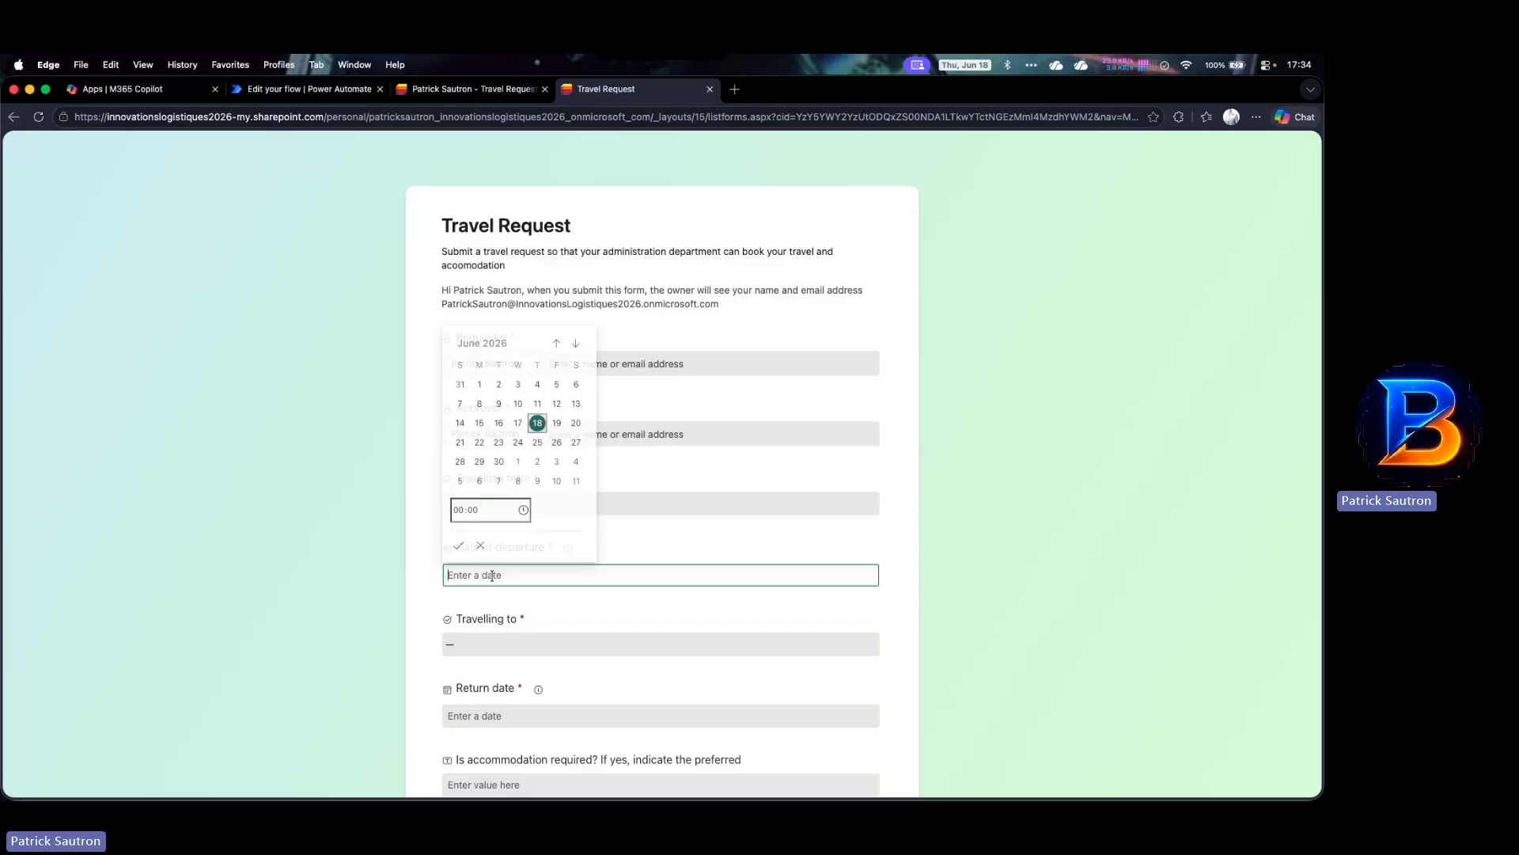
click(463, 511)
text(10)
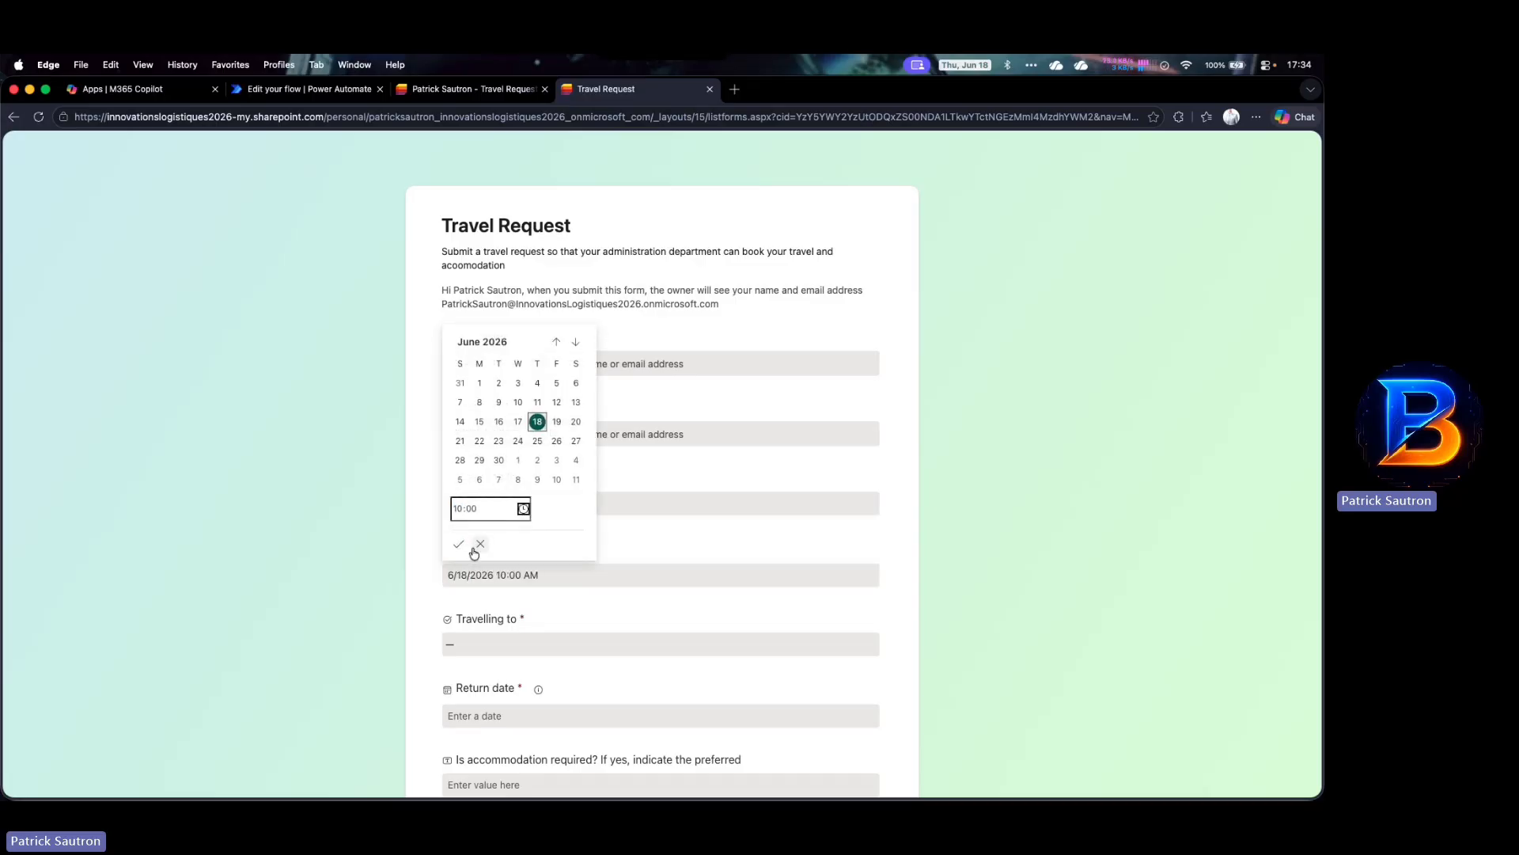
click(458, 544)
Set the travel request's destination to Copenhagen and the return date to 6/23/2026 10:00 AM
click(475, 643)
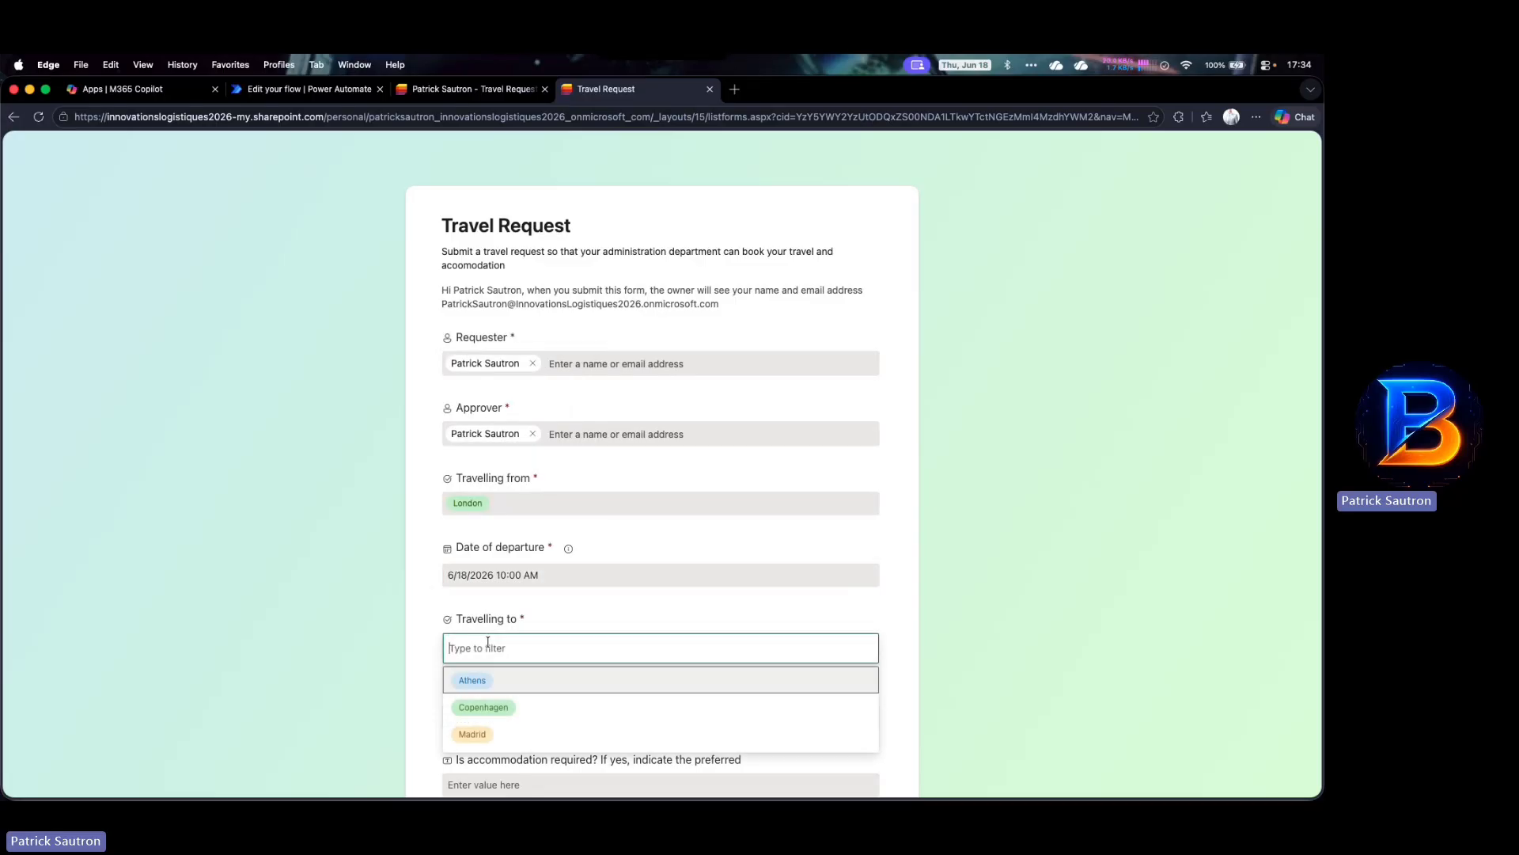
scroll(489, 554, down, 3)
click(484, 421)
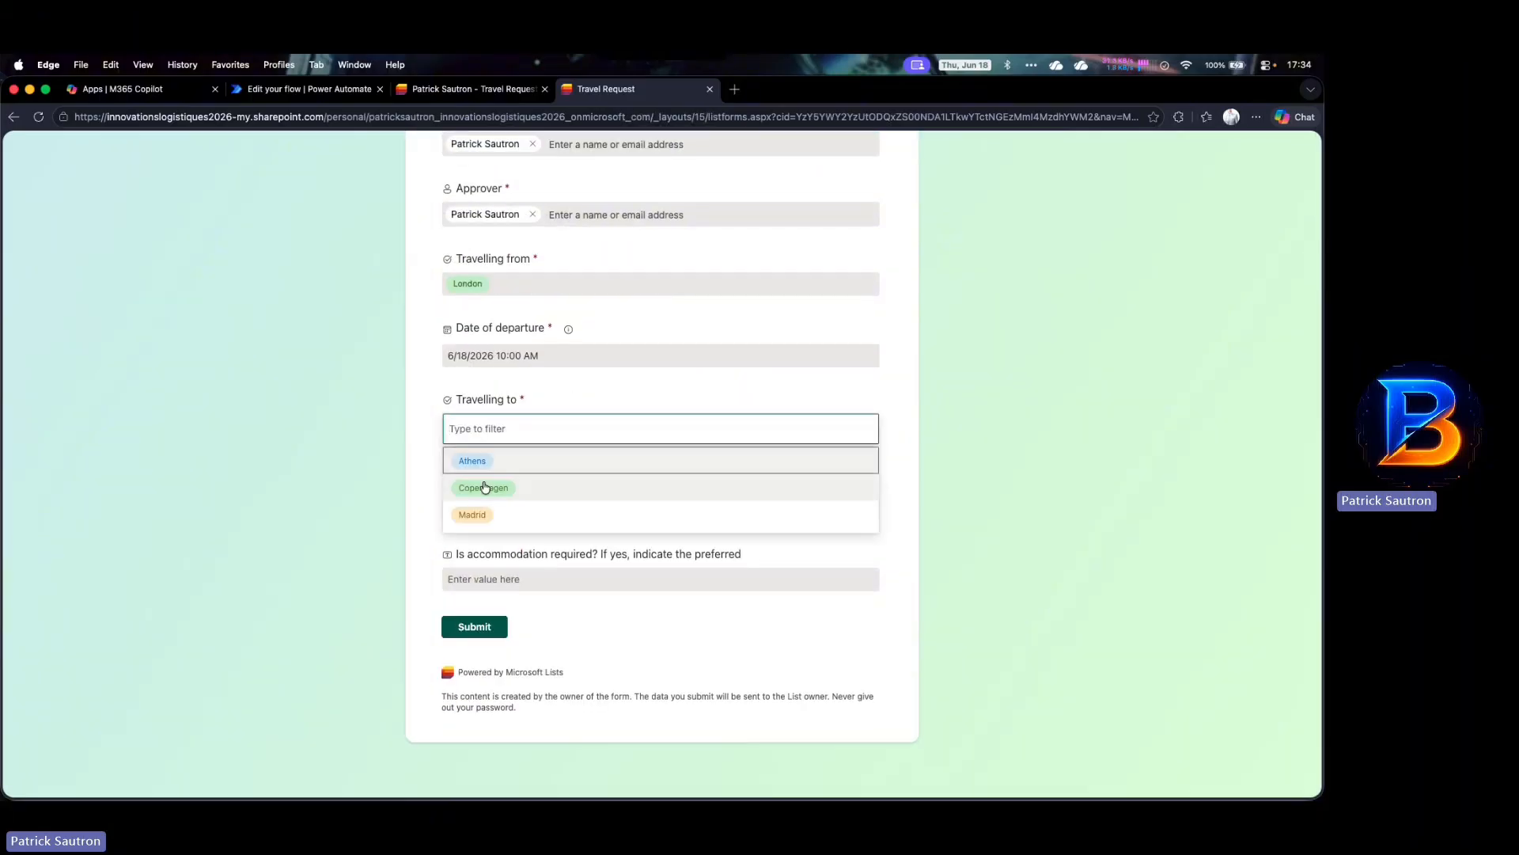
click(484, 486)
click(485, 506)
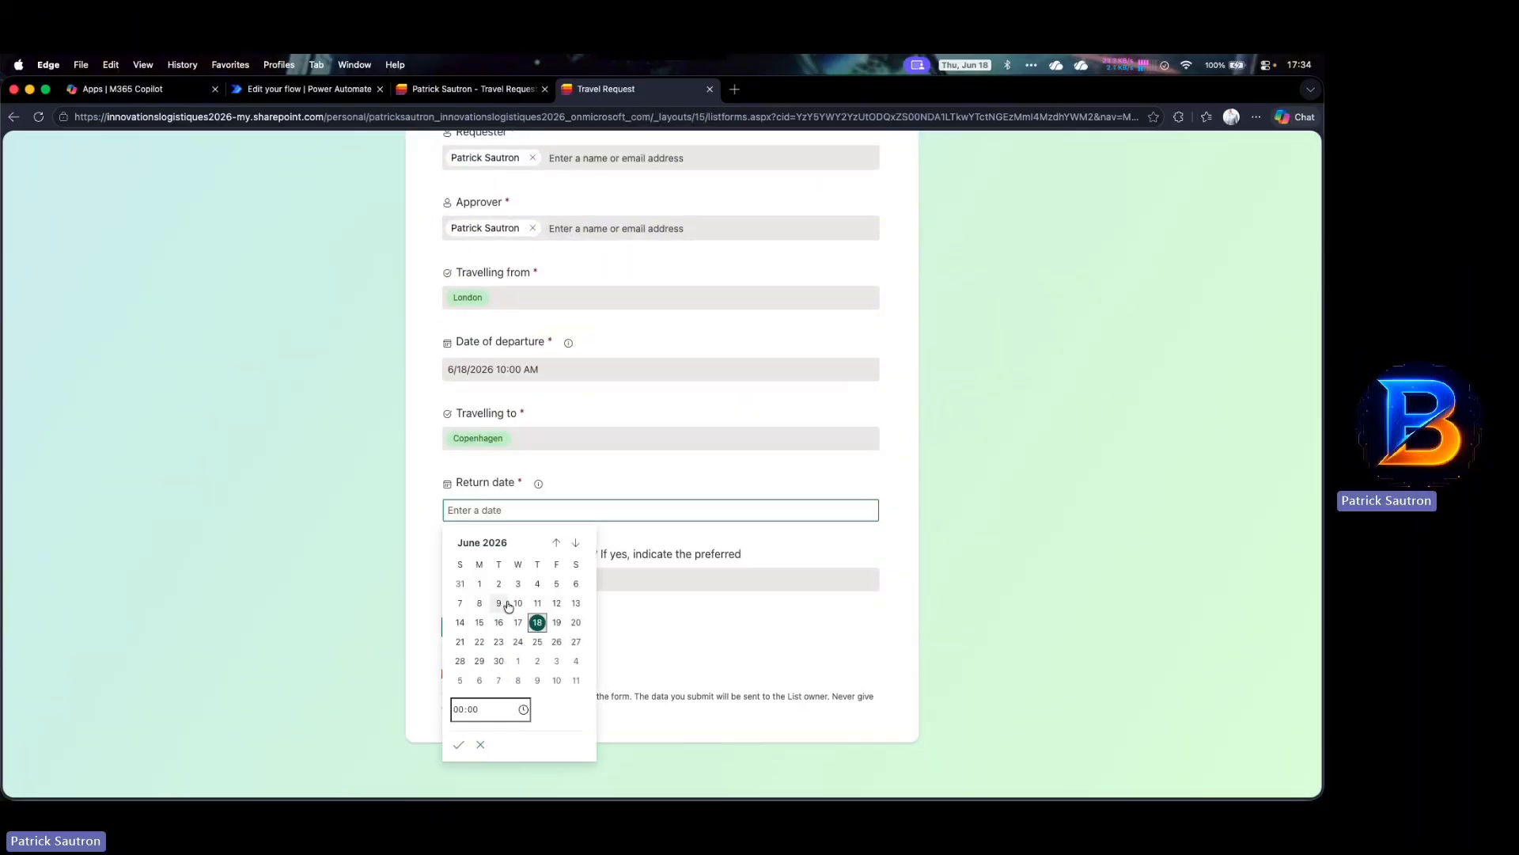
click(497, 645)
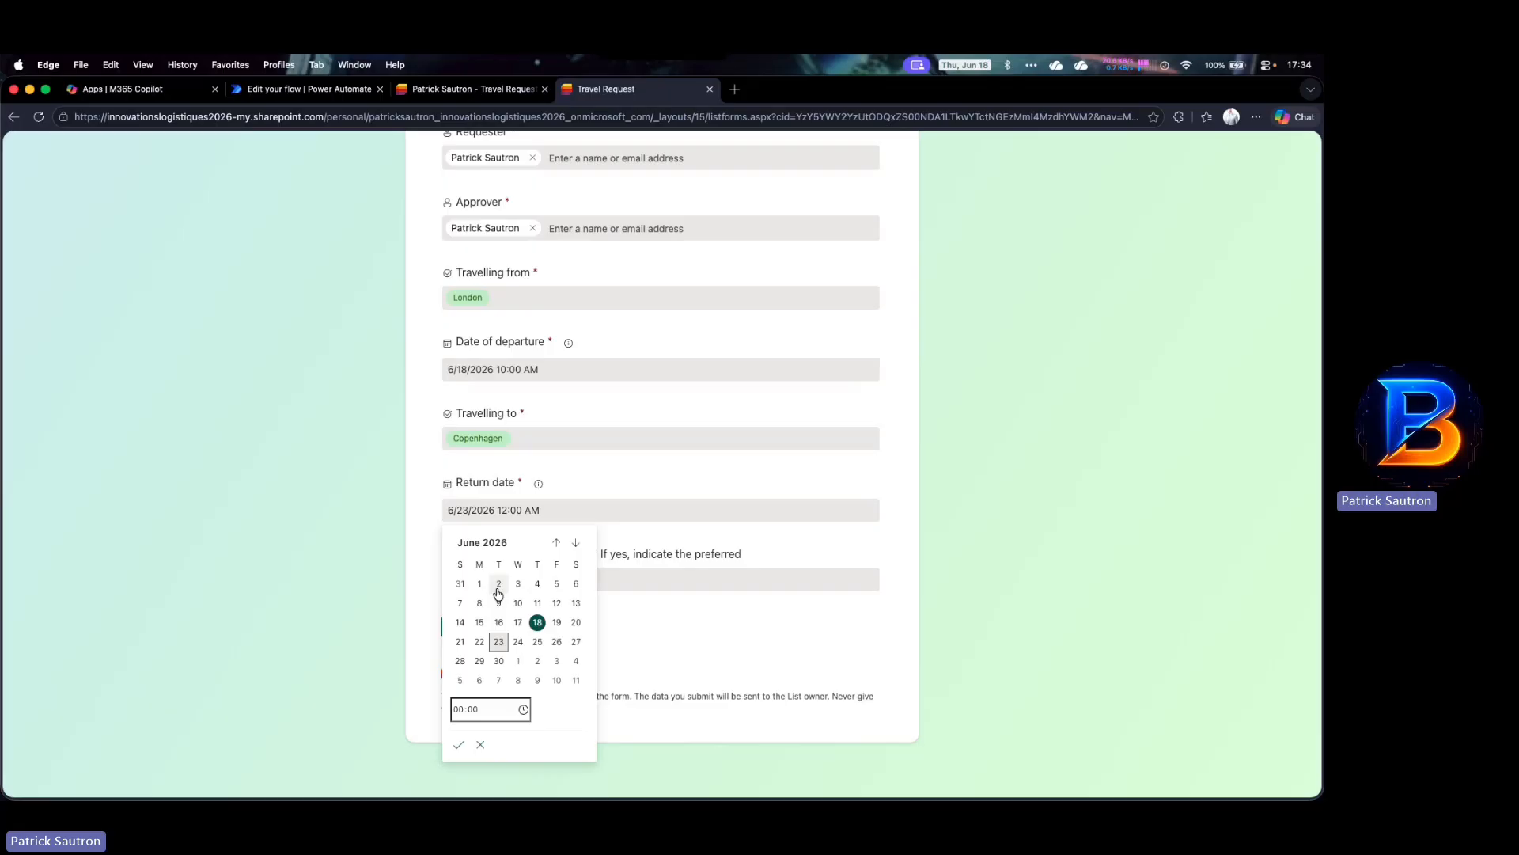
click(462, 709)
text(10)
click(456, 747)
Enter Hotel Denmark as the preferred accommodation and submit the travel request
click(501, 579)
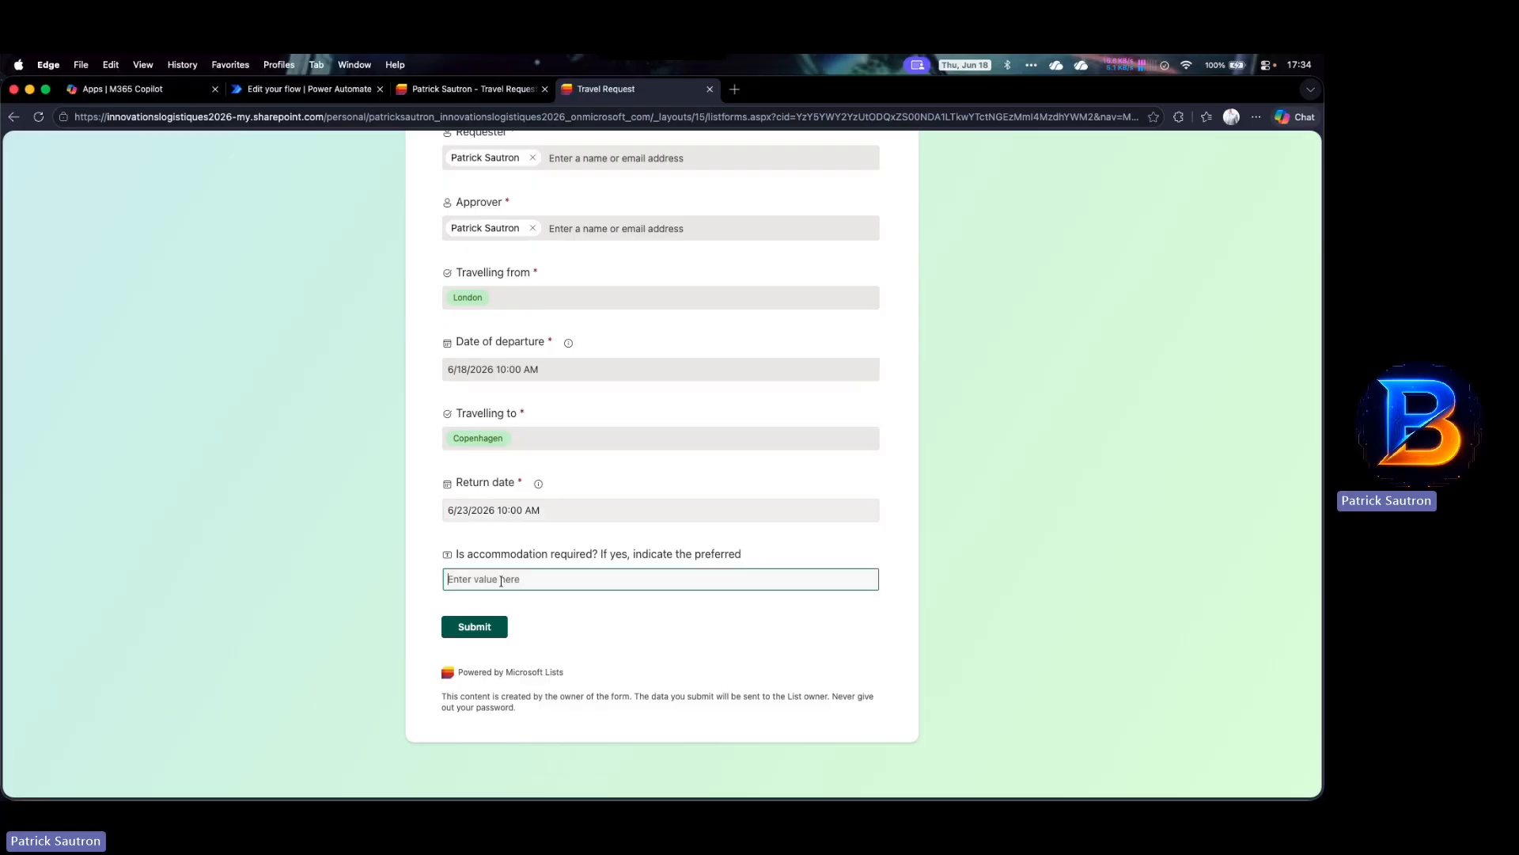
text(Hoite)
key(BackSpace)
key(BackSpace)
text(tel Denmark)
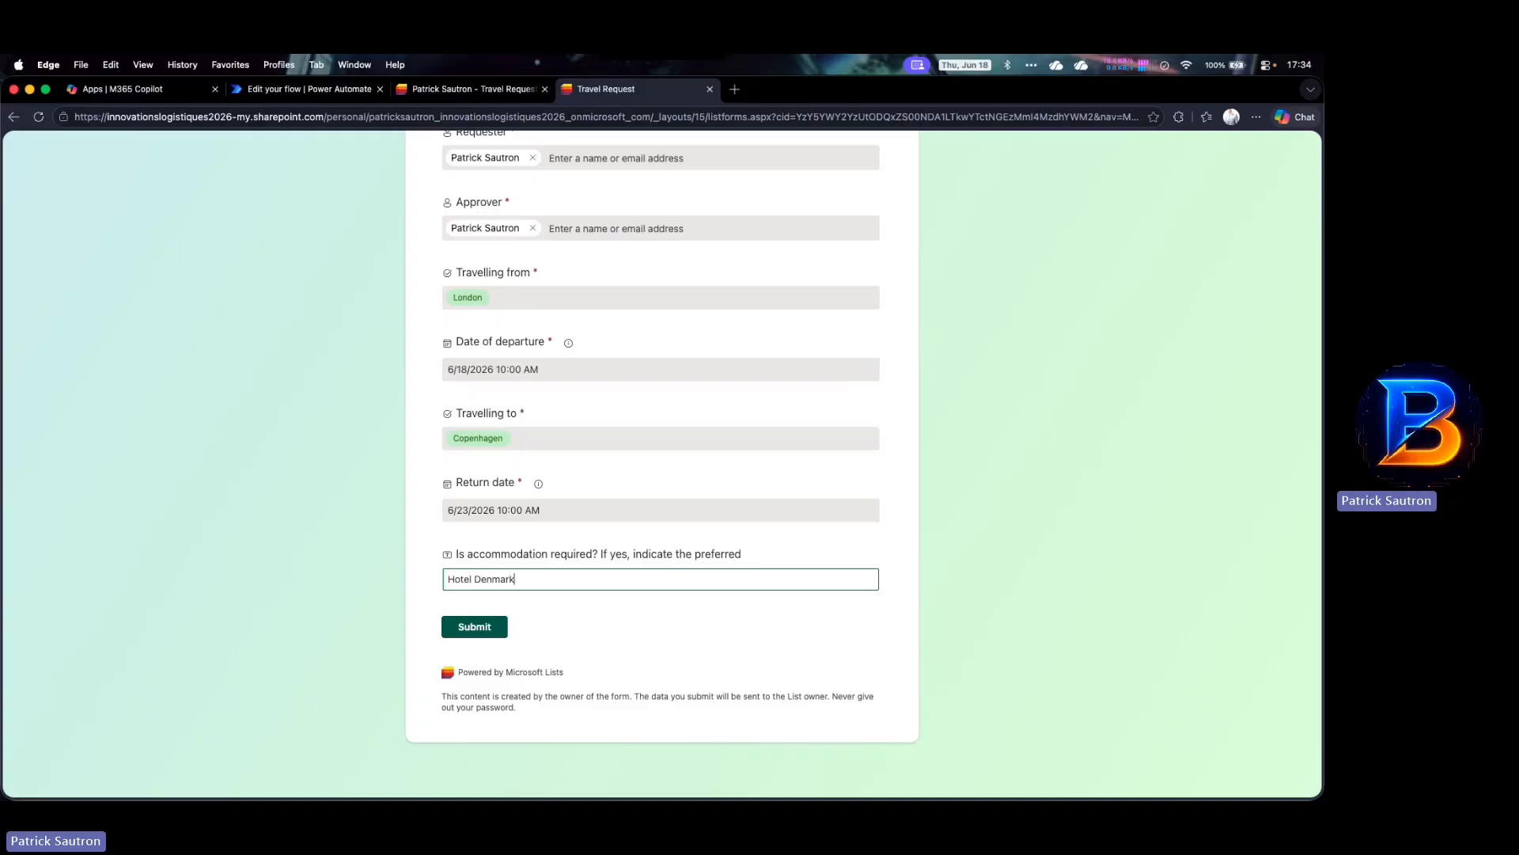
key(Tab)
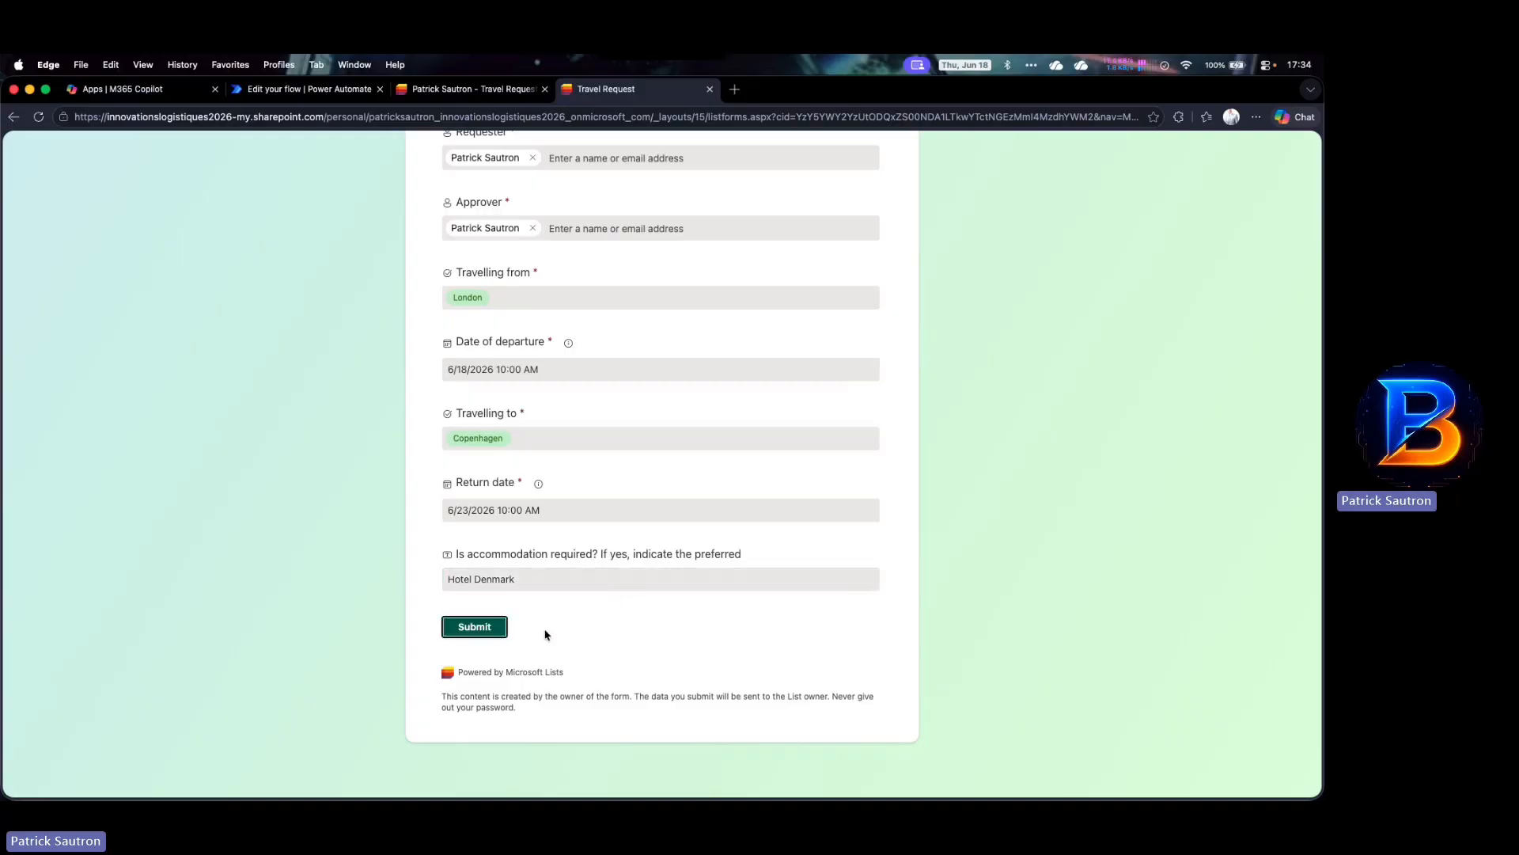
click(492, 627)
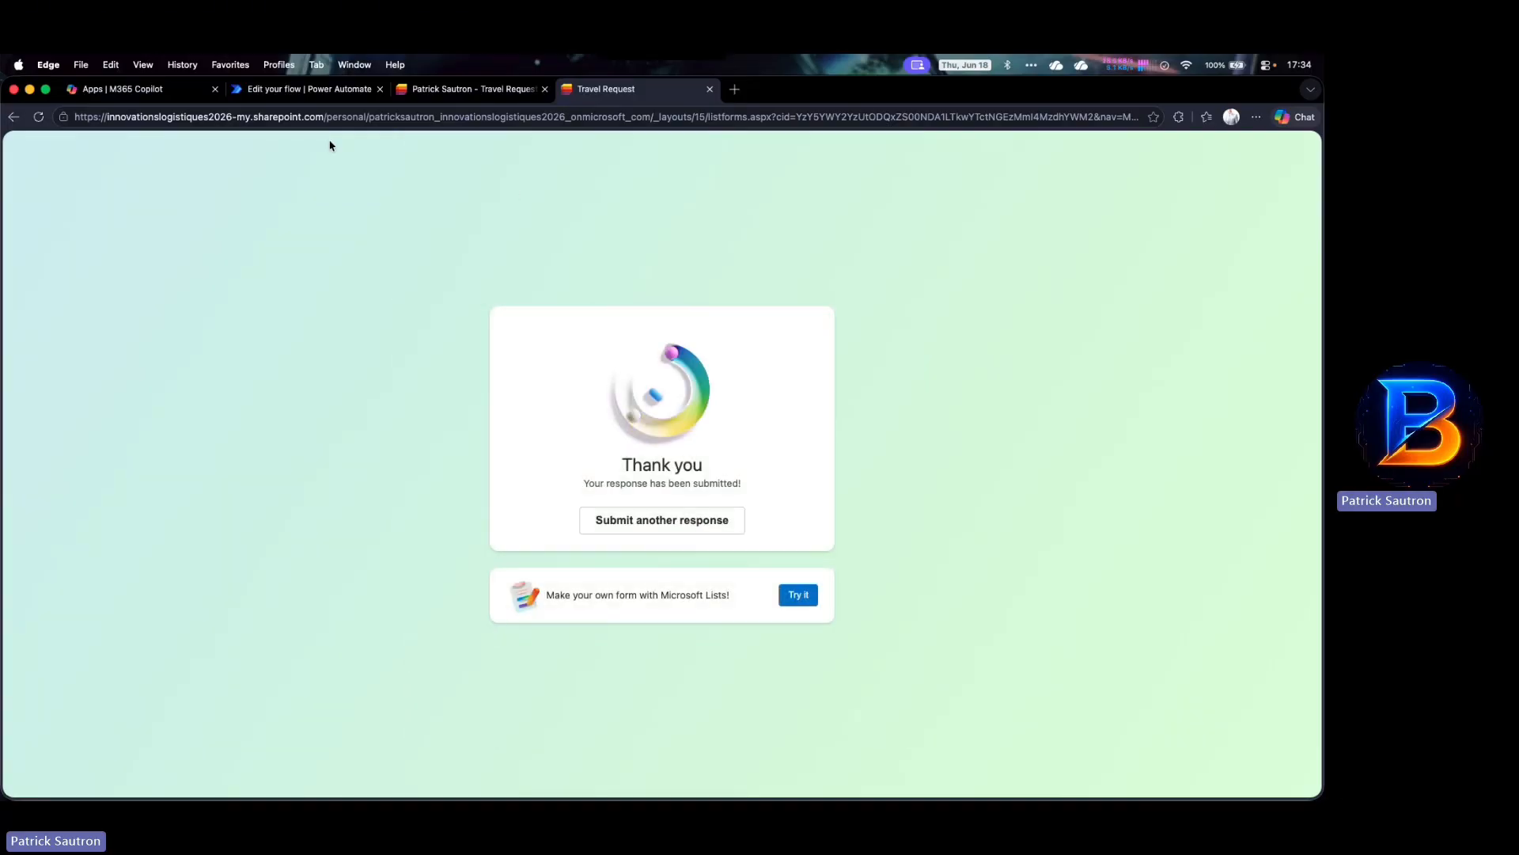
Return to the Travel request flow's details page in Power Automate and permanently dismiss its ready-to-go notice
click(314, 104)
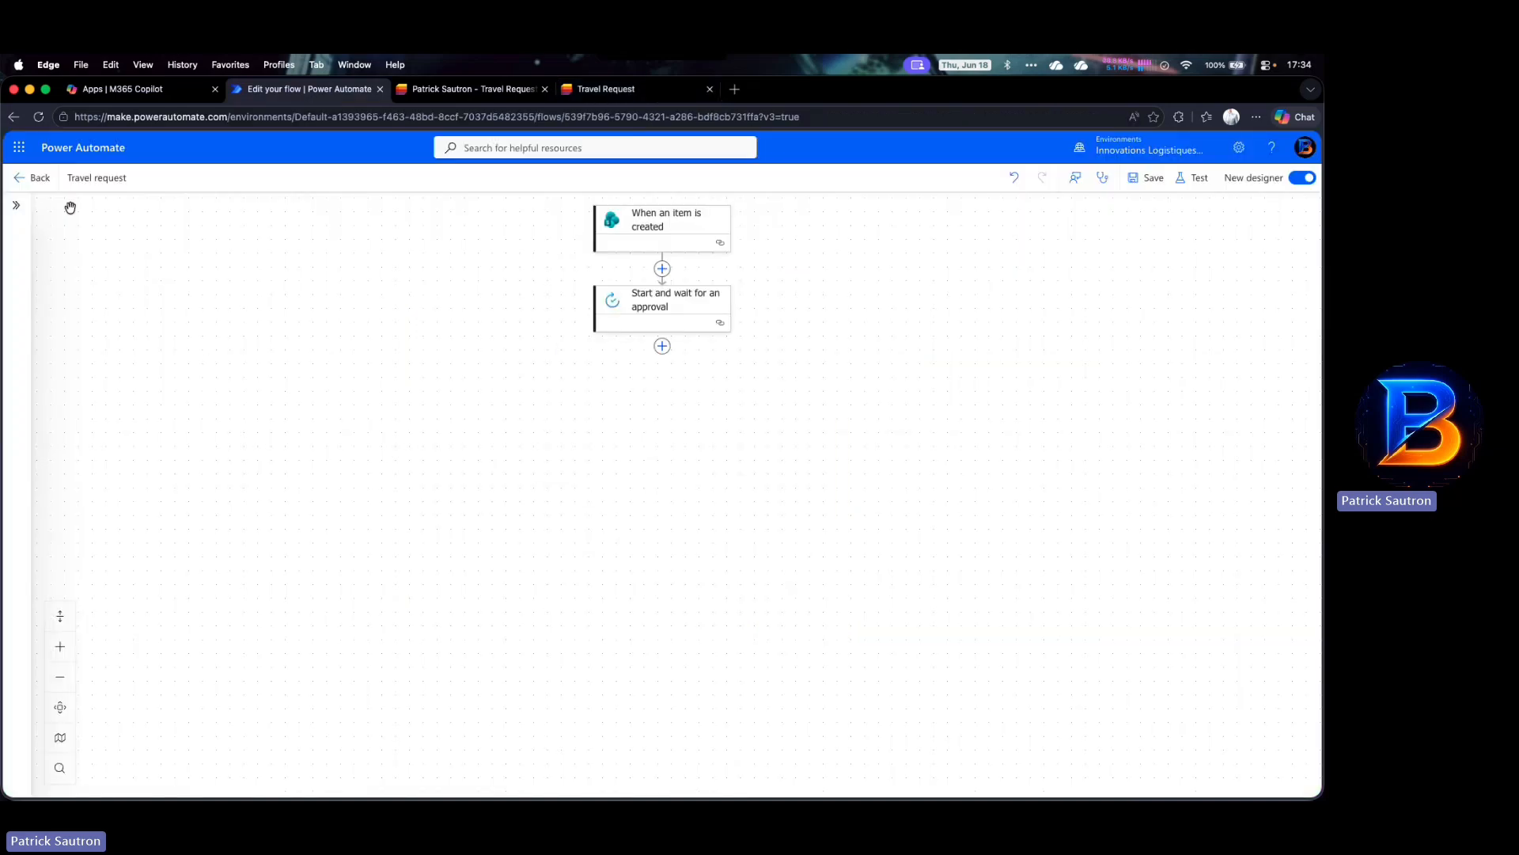
click(23, 180)
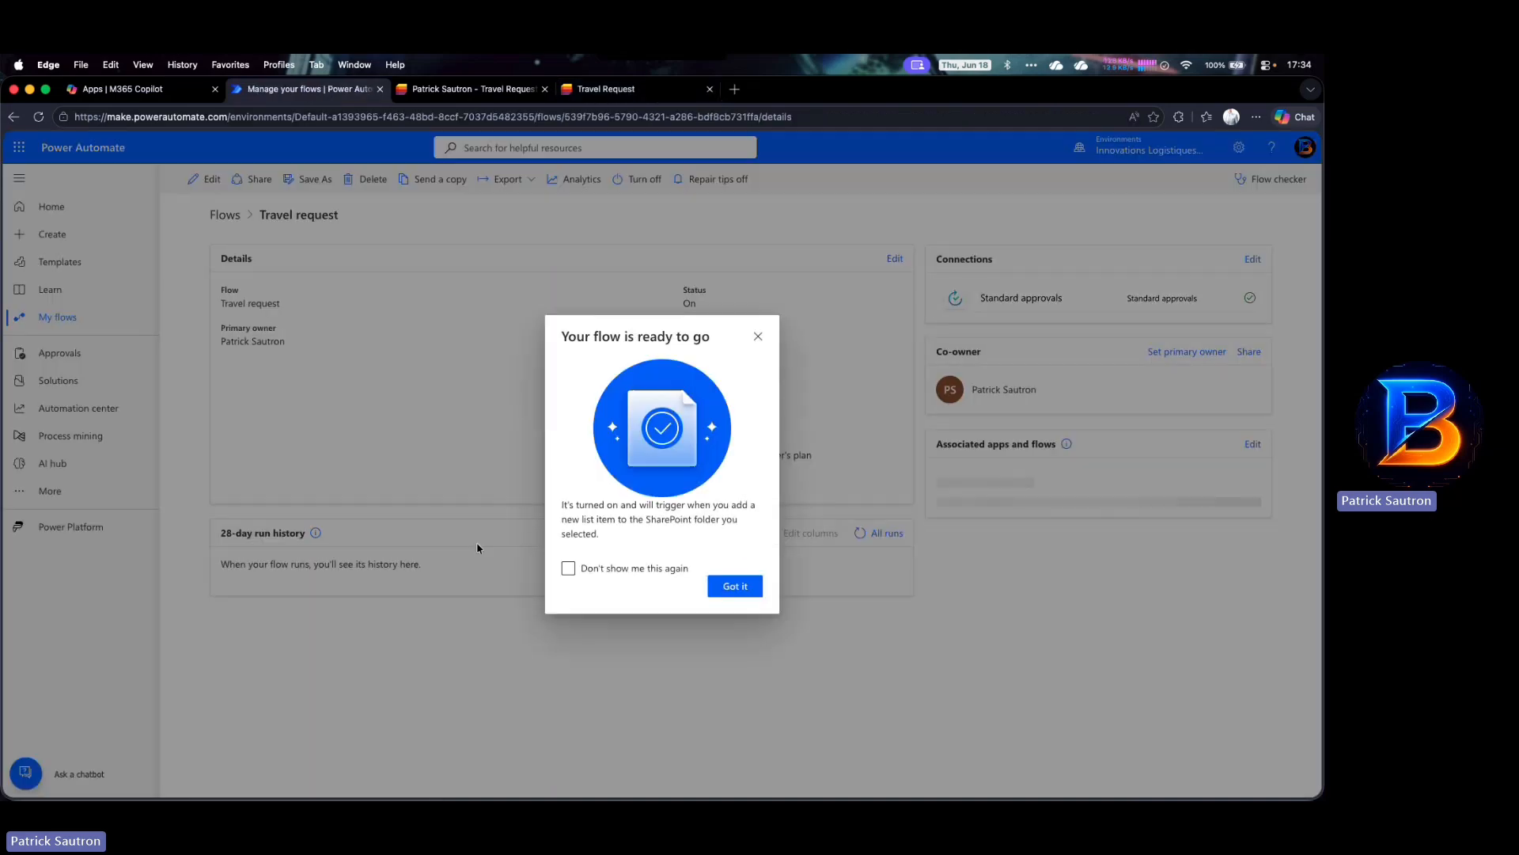
click(568, 568)
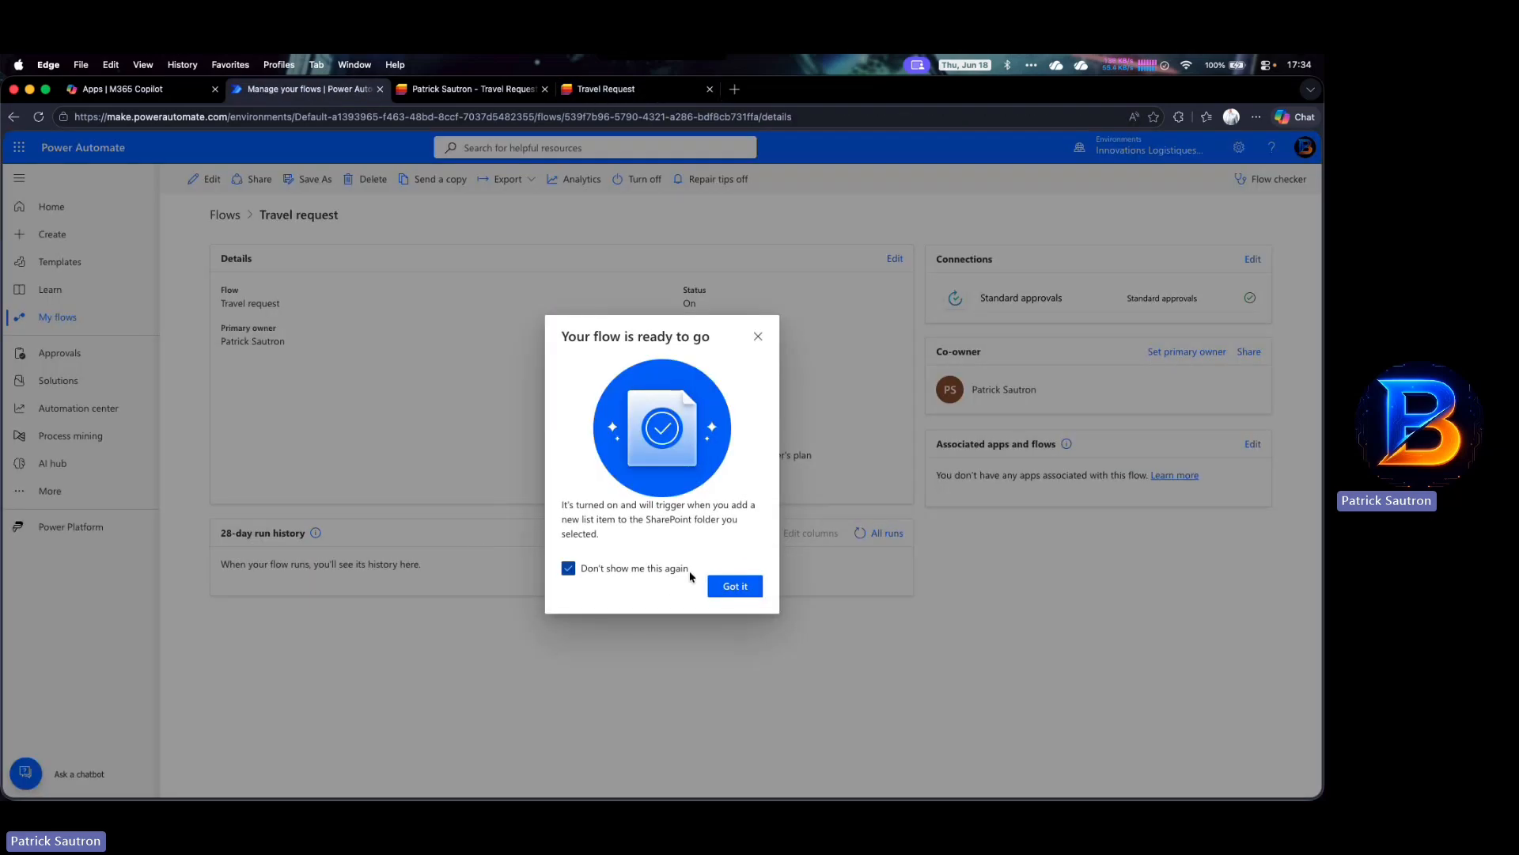
click(726, 586)
Refresh the flow's 28-day run history repeatedly to check for a new run
click(860, 535)
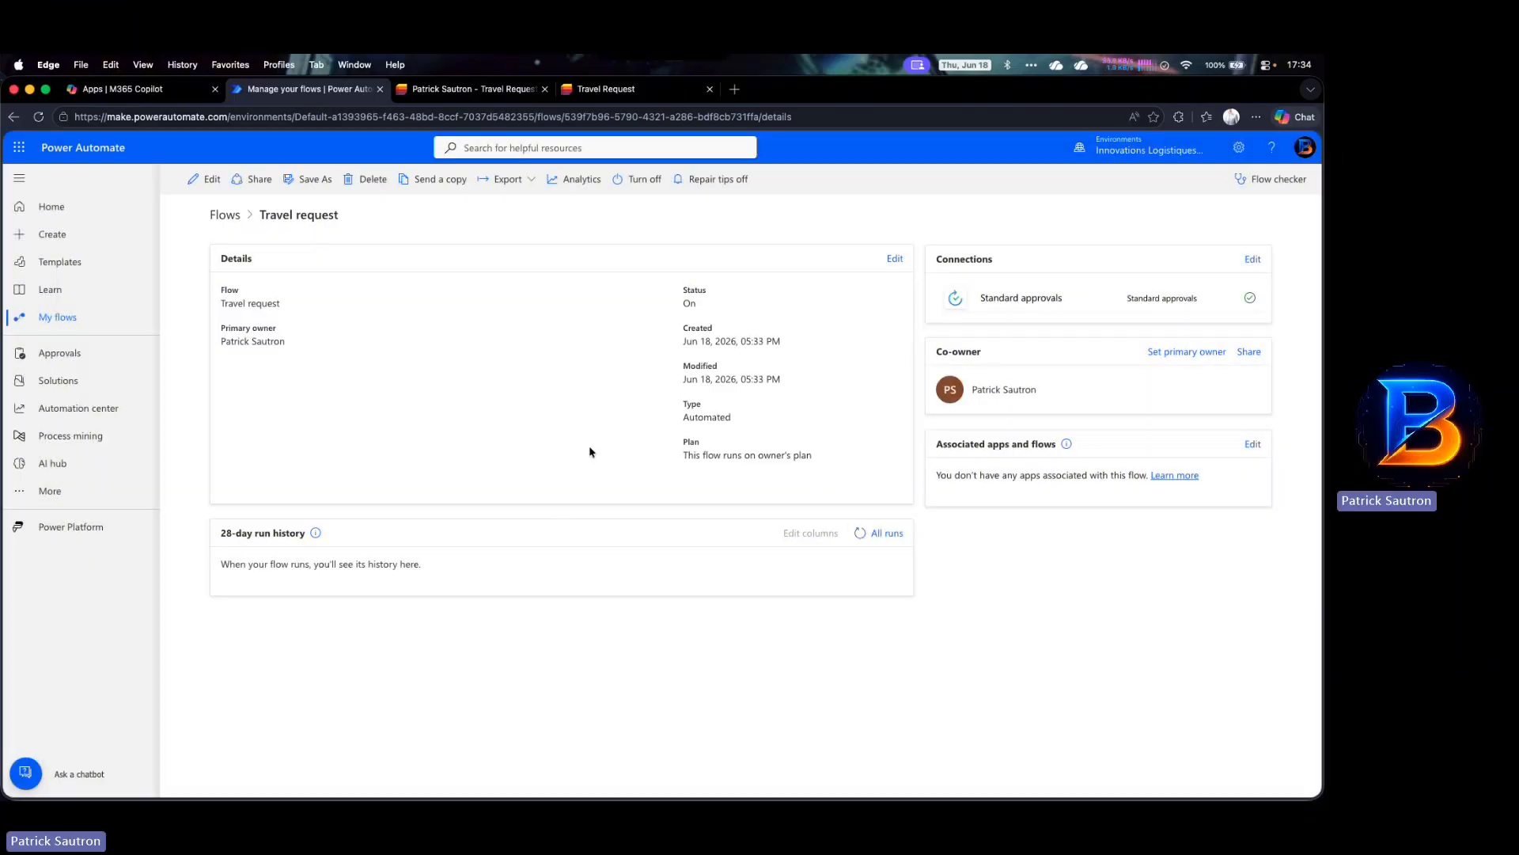
click(860, 536)
click(860, 535)
click(860, 536)
click(860, 535)
click(860, 536)
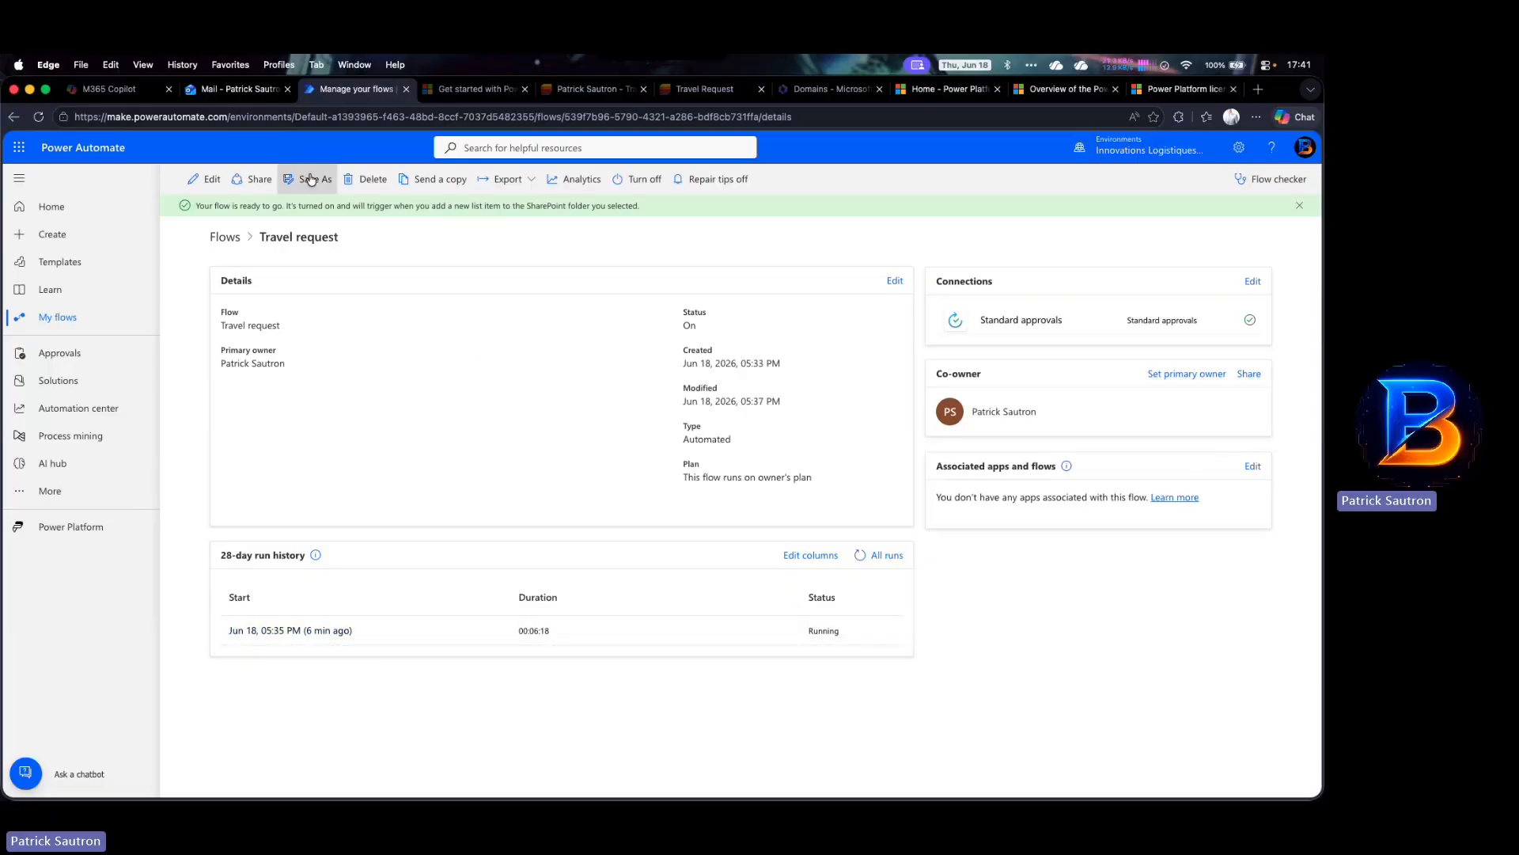
Open the New Travel Request for approval email in Outlook, and refresh the Travel Request list in Microsoft Lists
click(238, 89)
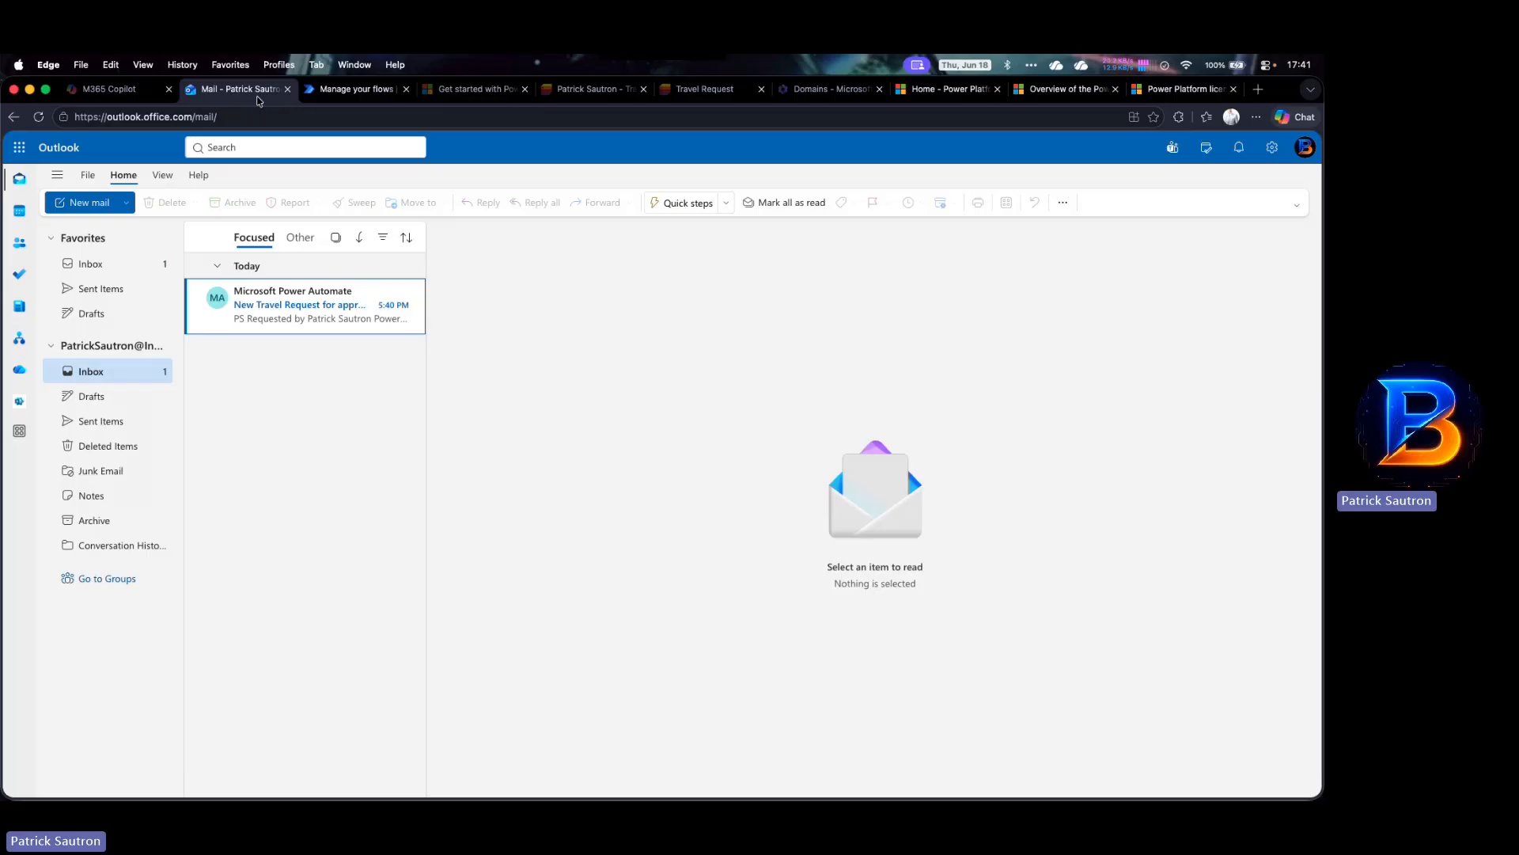
click(271, 307)
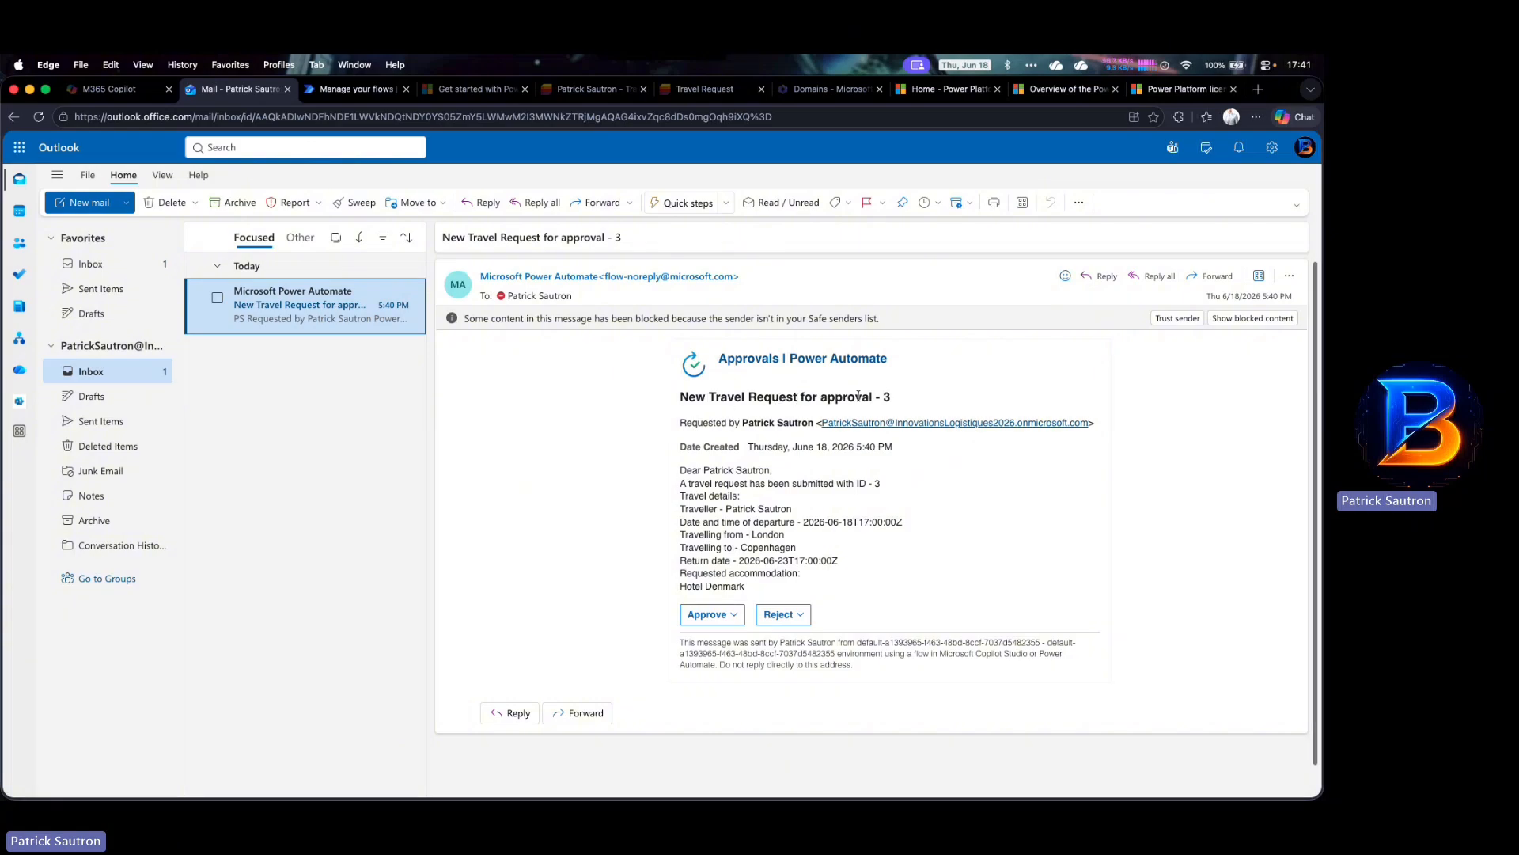
click(552, 93)
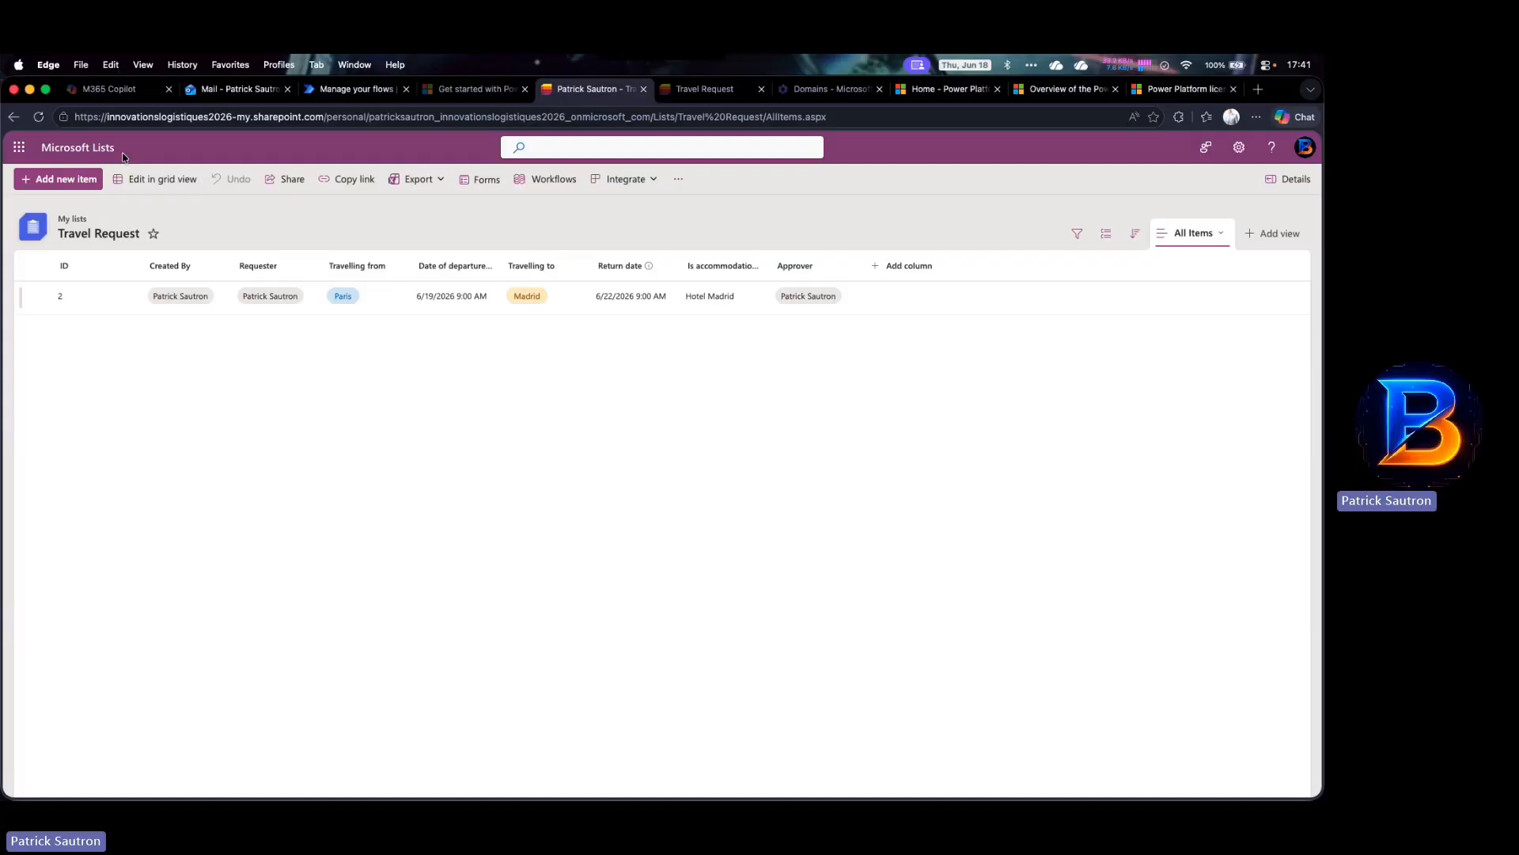
click(40, 117)
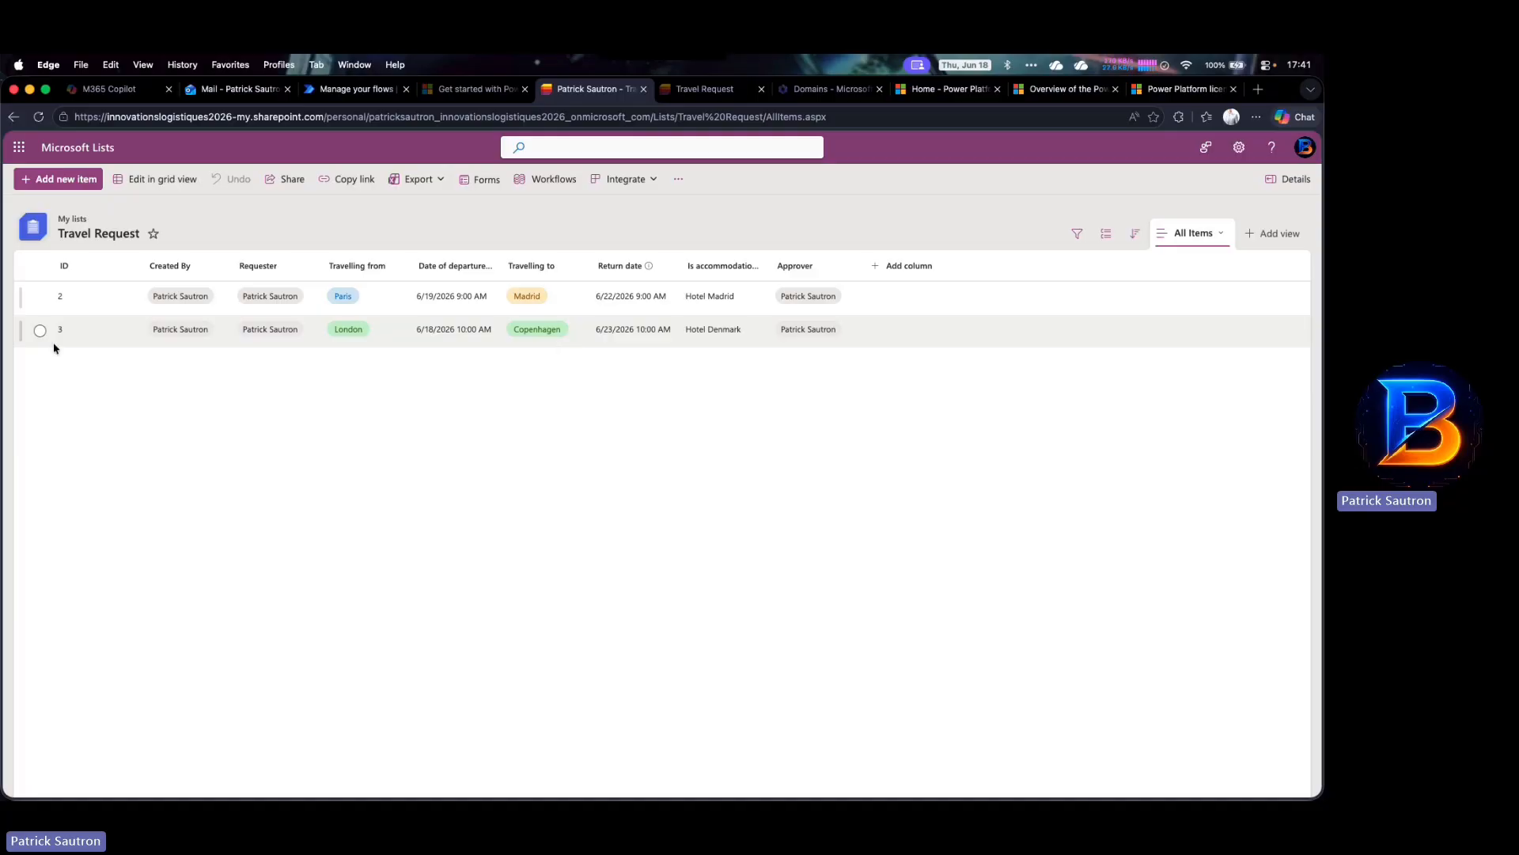
Compare the approval email's travel dates with the list entry's departure and return times, and check the flow's run status
click(261, 92)
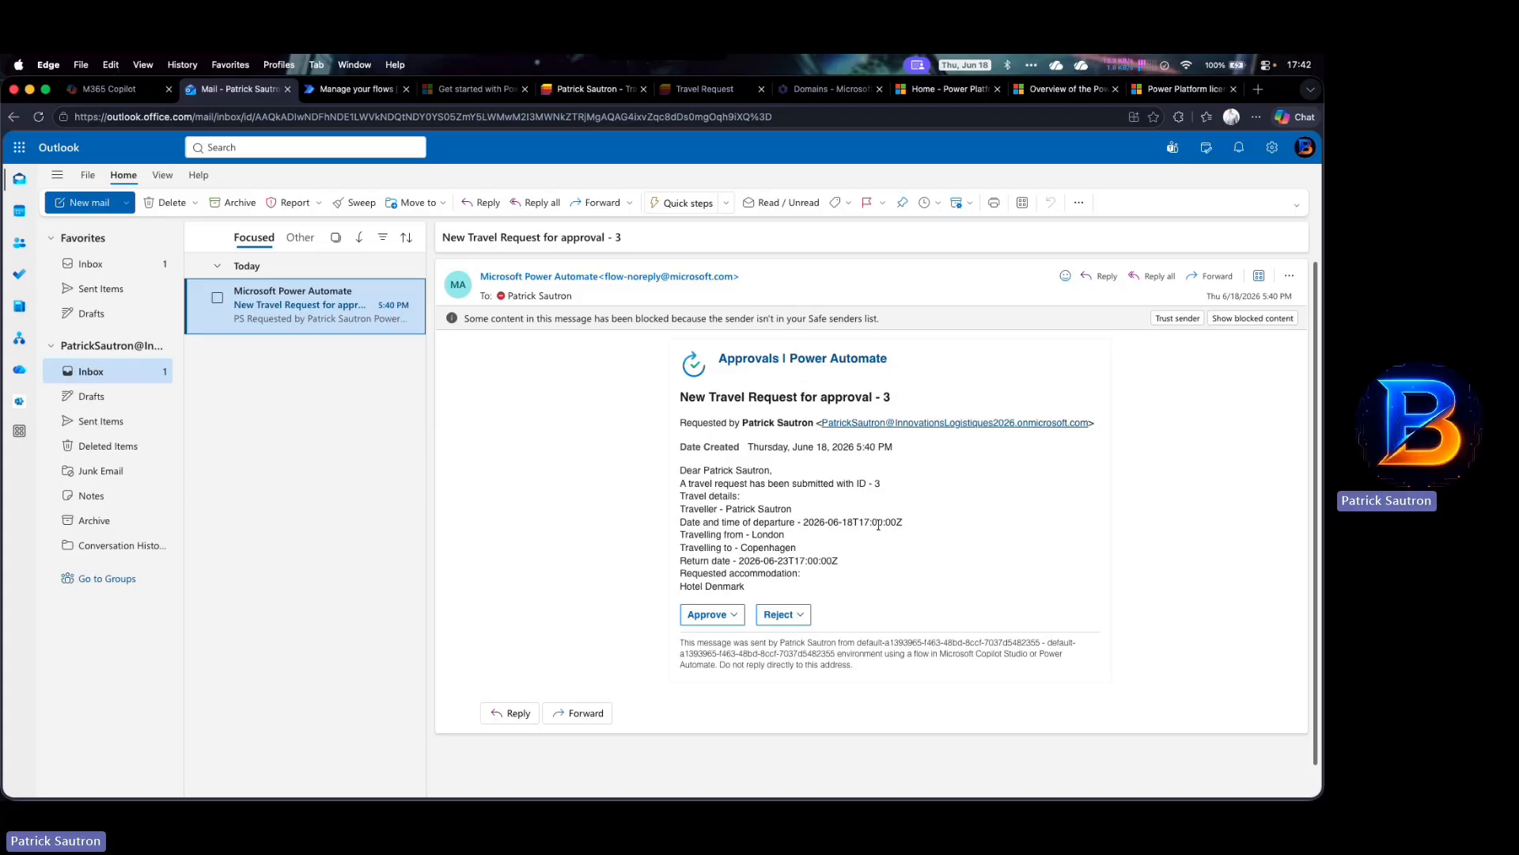
click(572, 89)
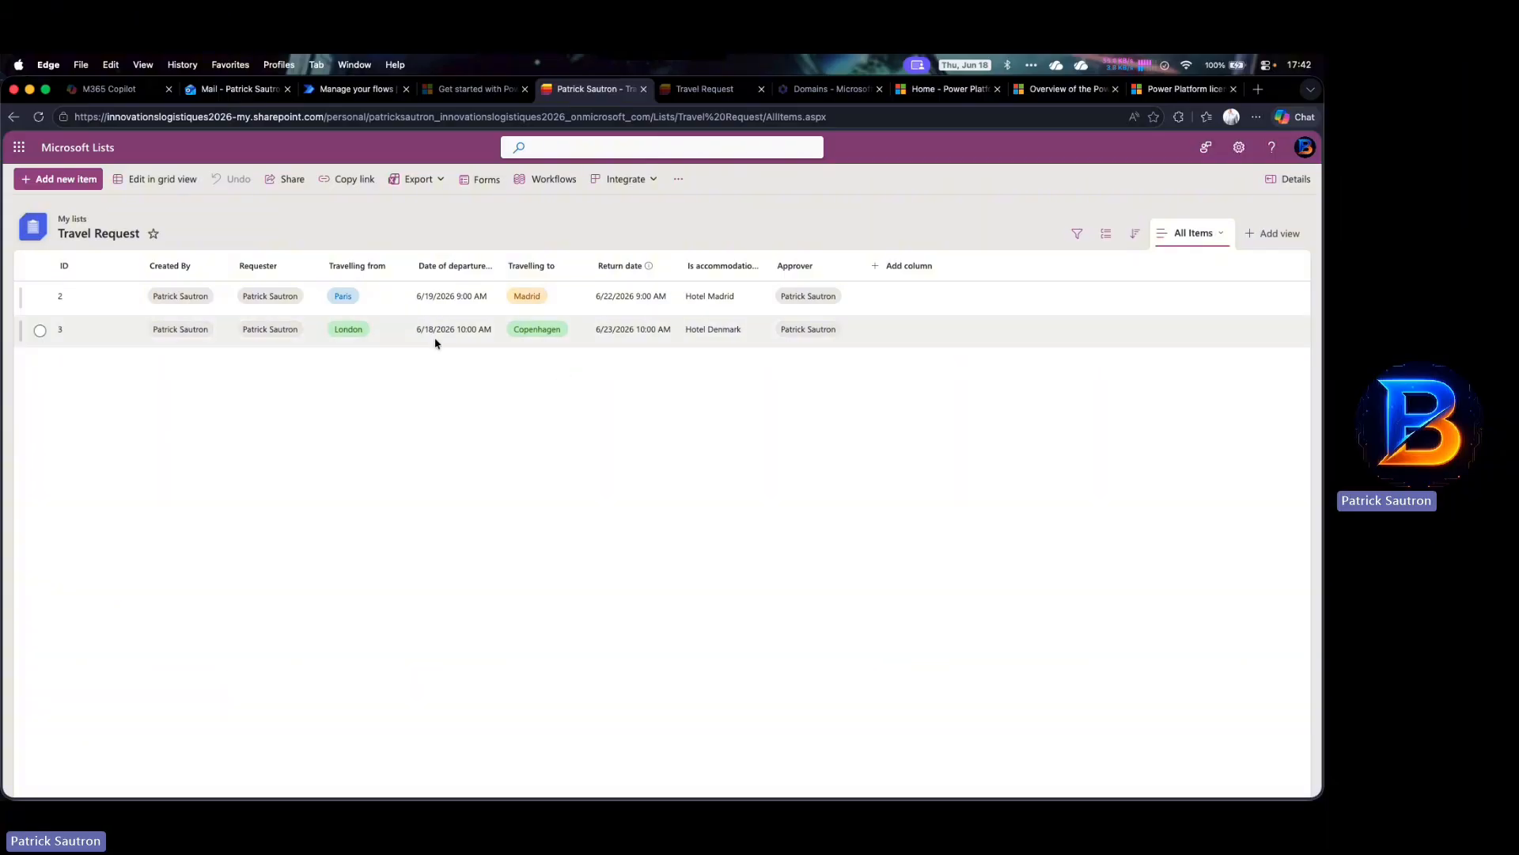
mouse_move(461, 329)
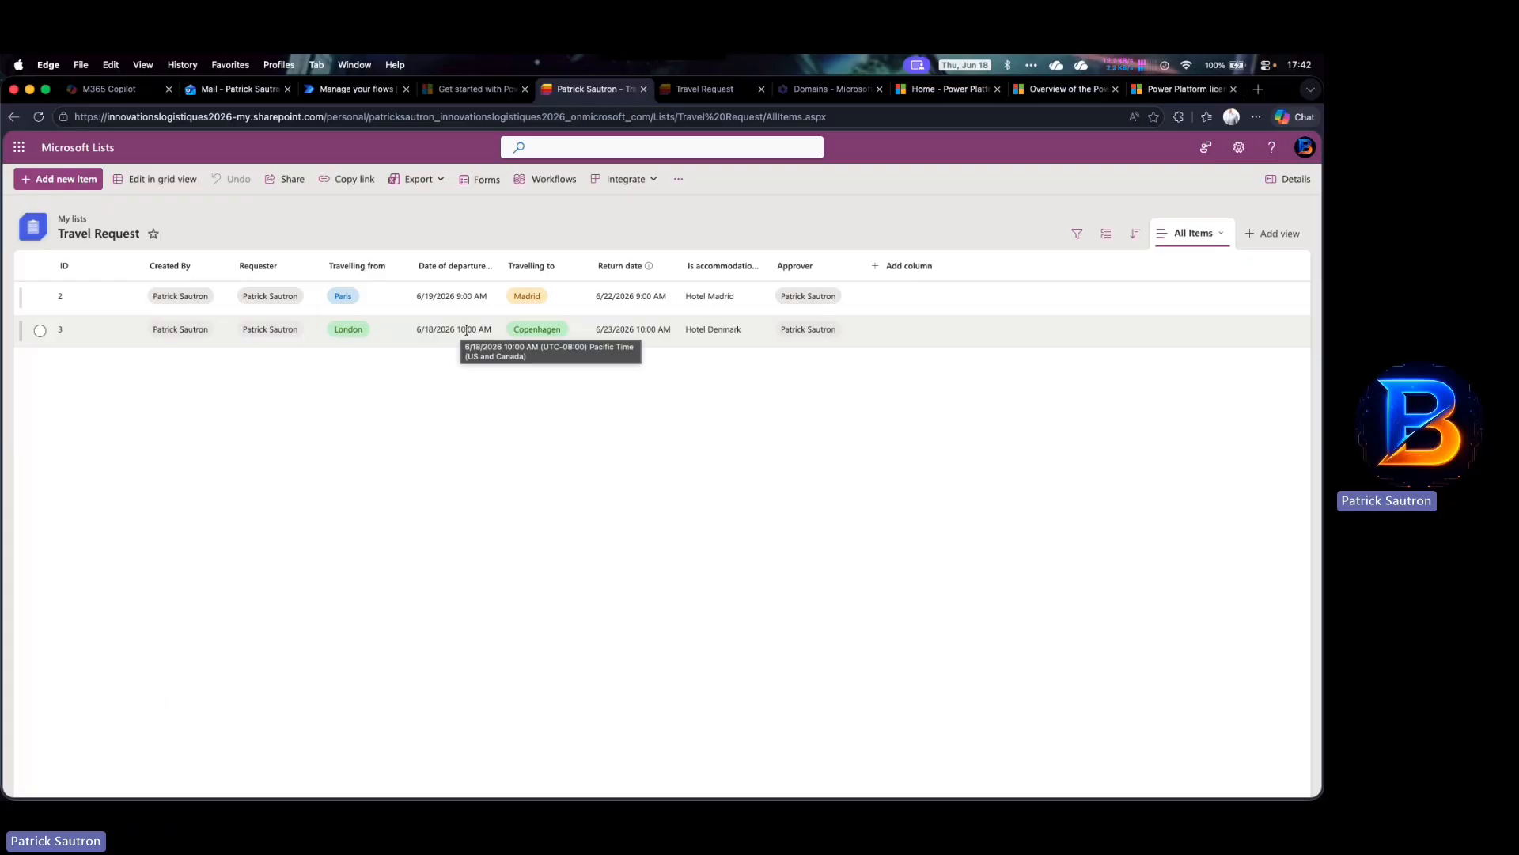
mouse_move(621, 328)
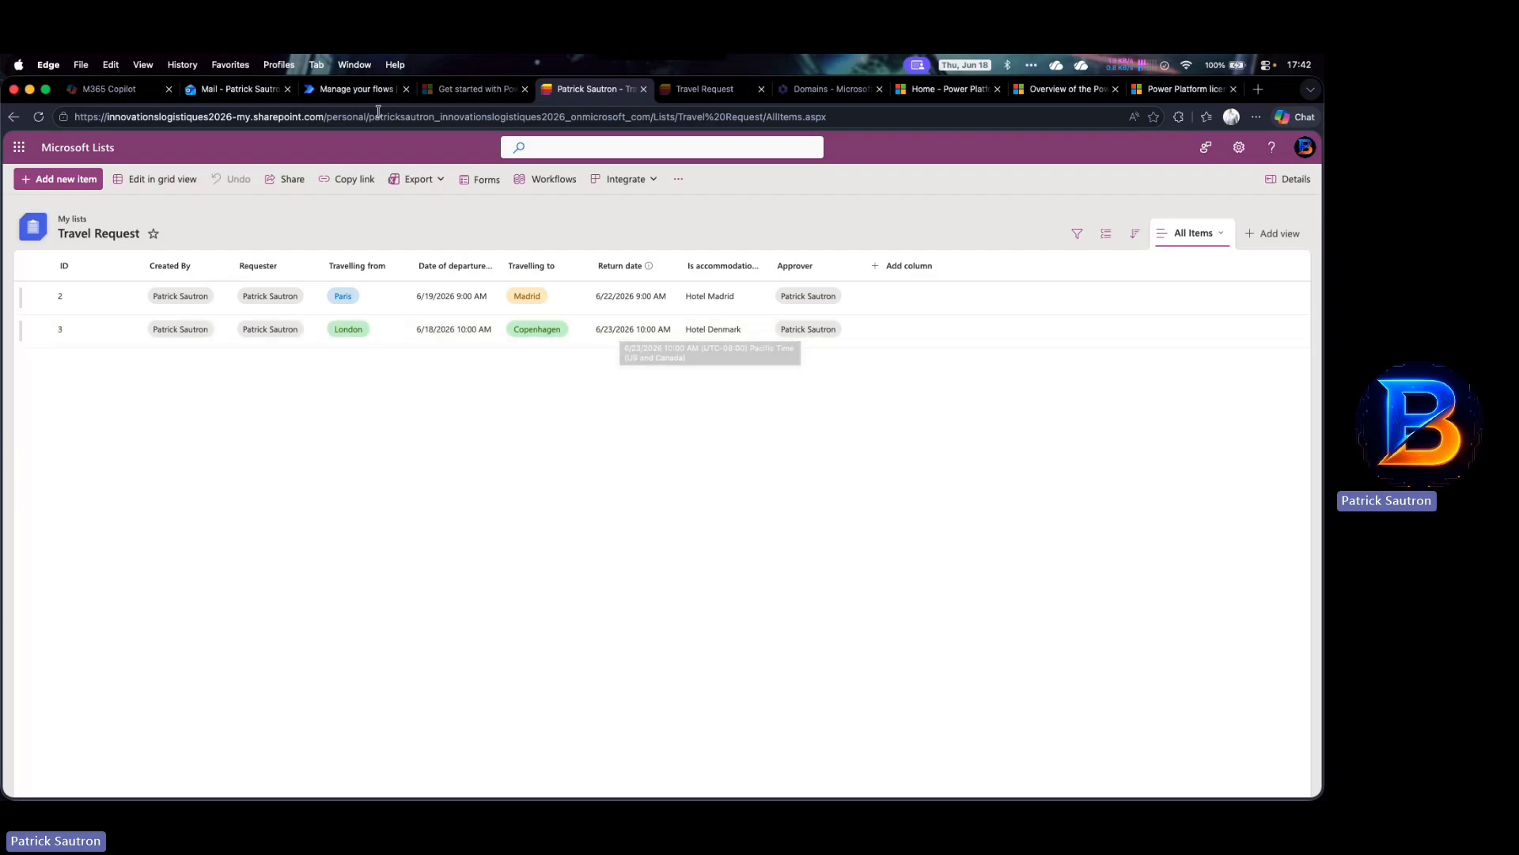
click(359, 89)
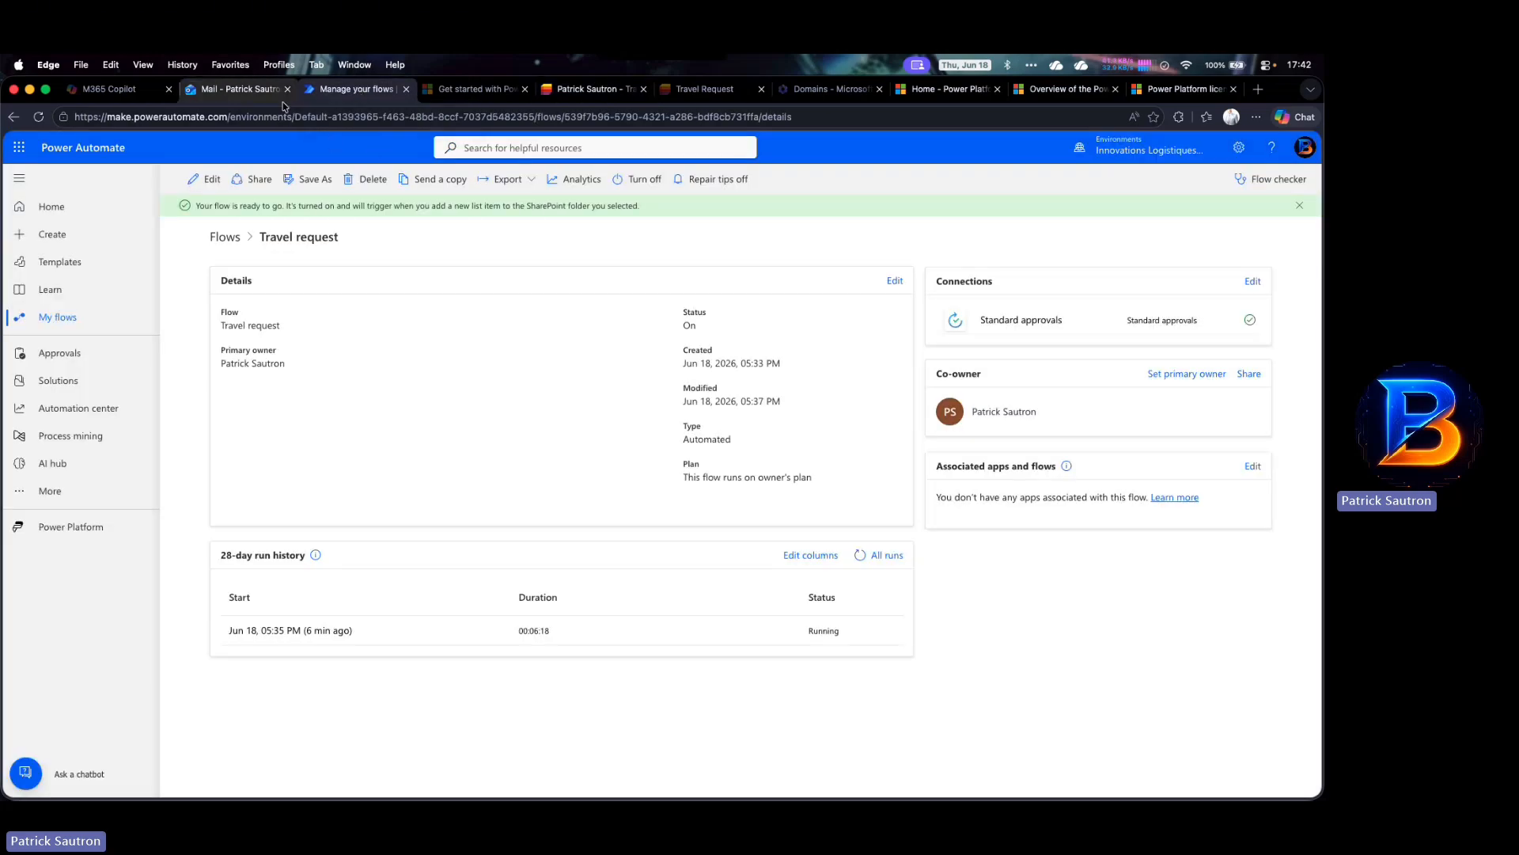
click(240, 96)
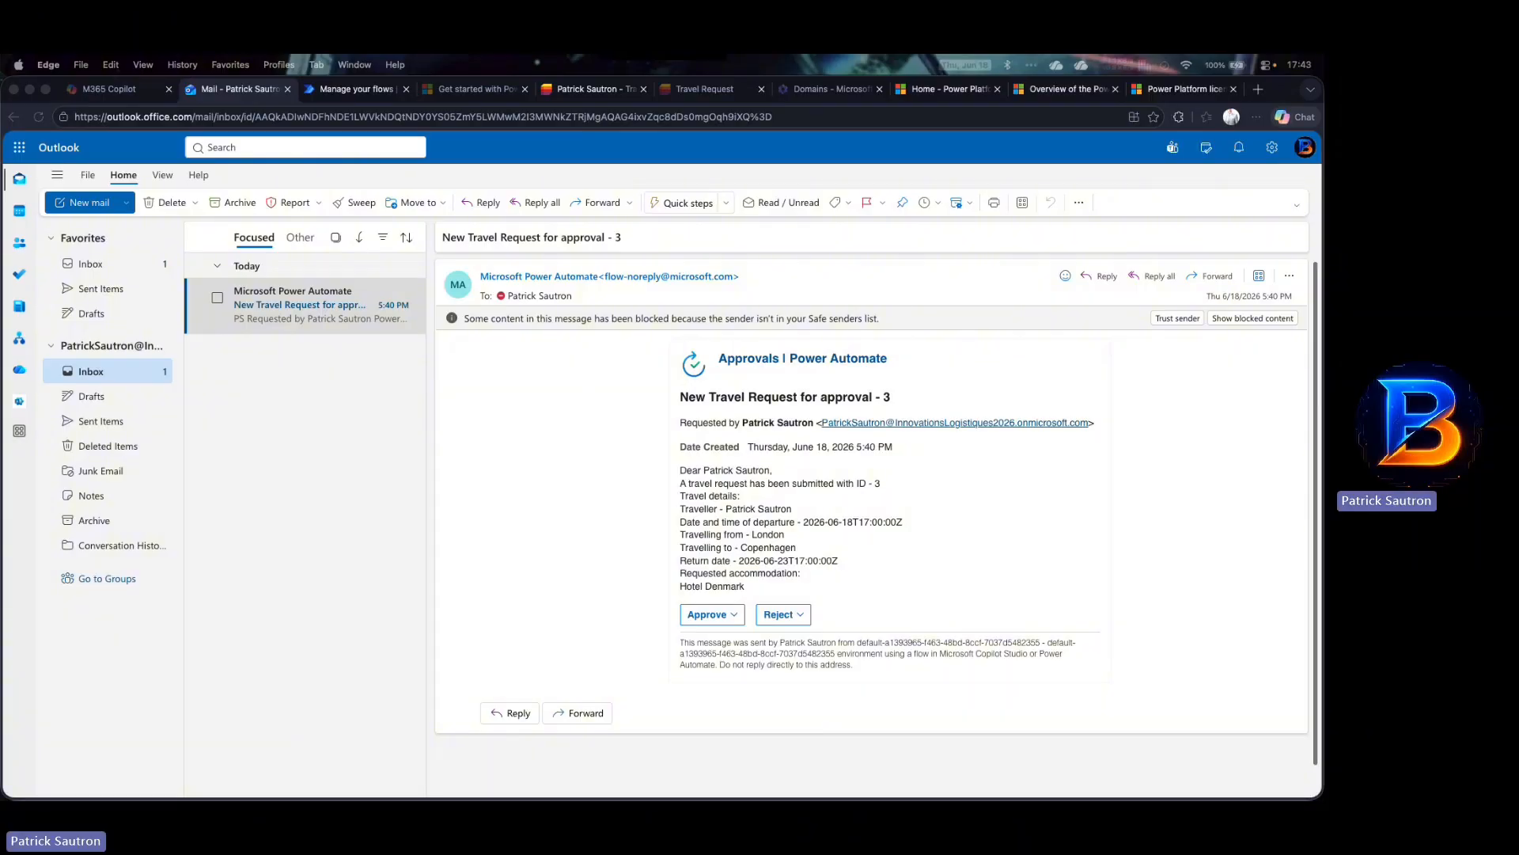
Switch to Microsoft Teams, open the New Travel Request for approval - 3 notification, review its details and approve the request
drag(1323, 208, 244, 89)
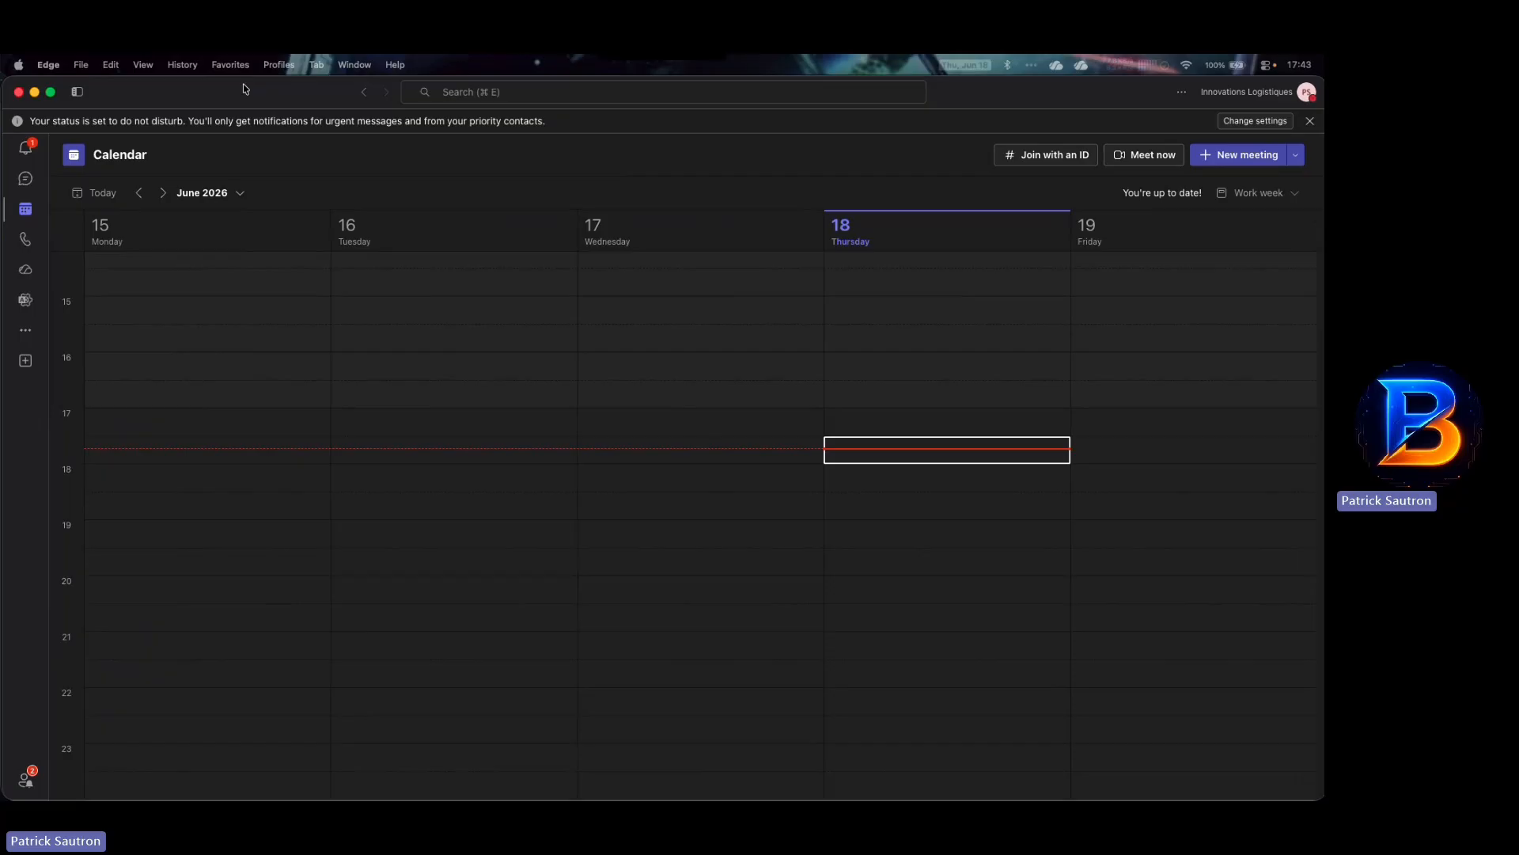
click(30, 150)
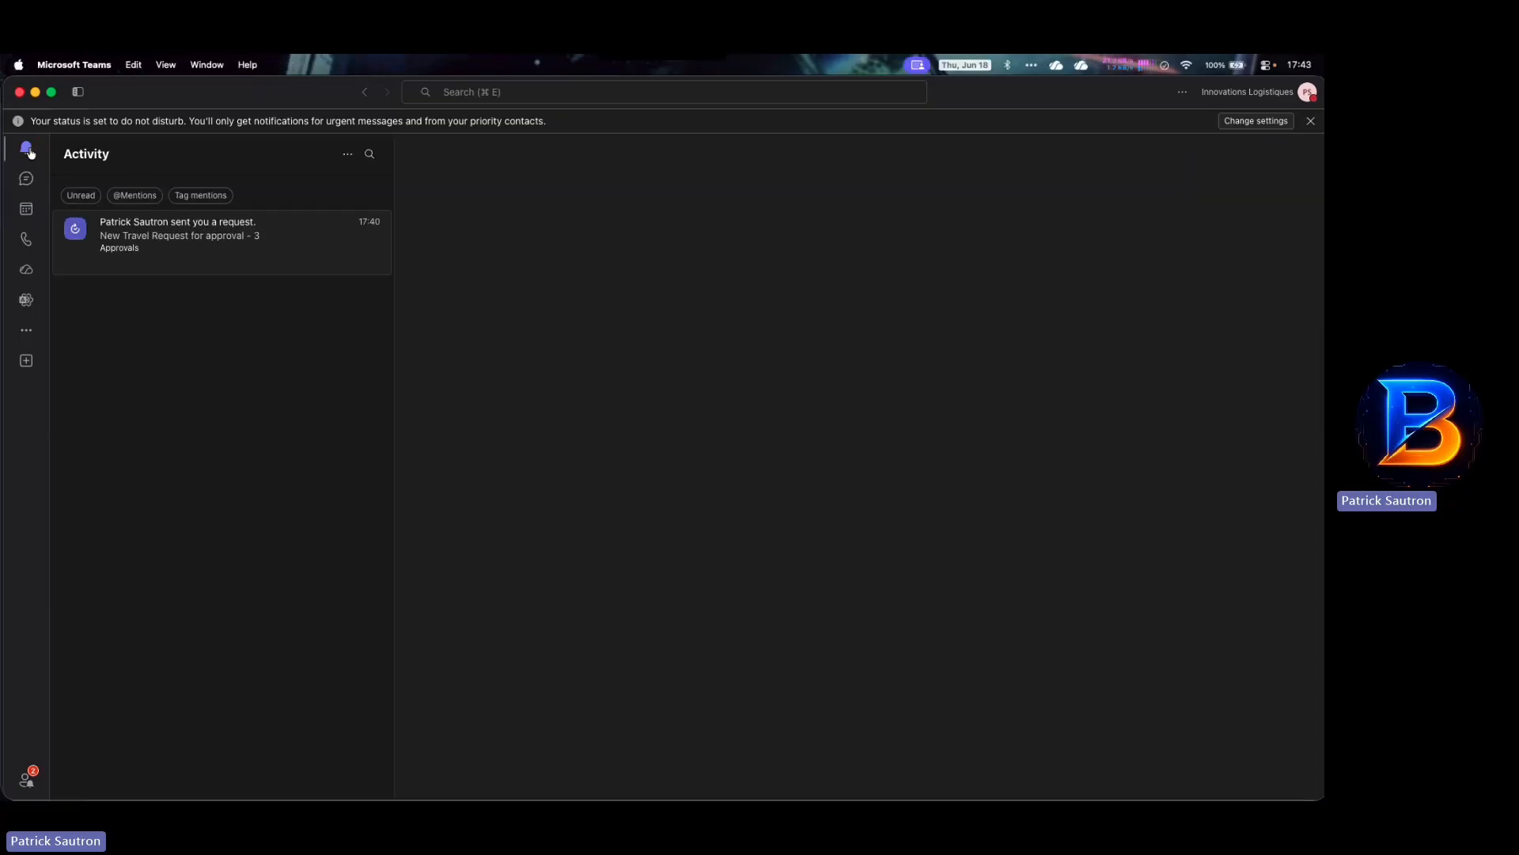
click(192, 246)
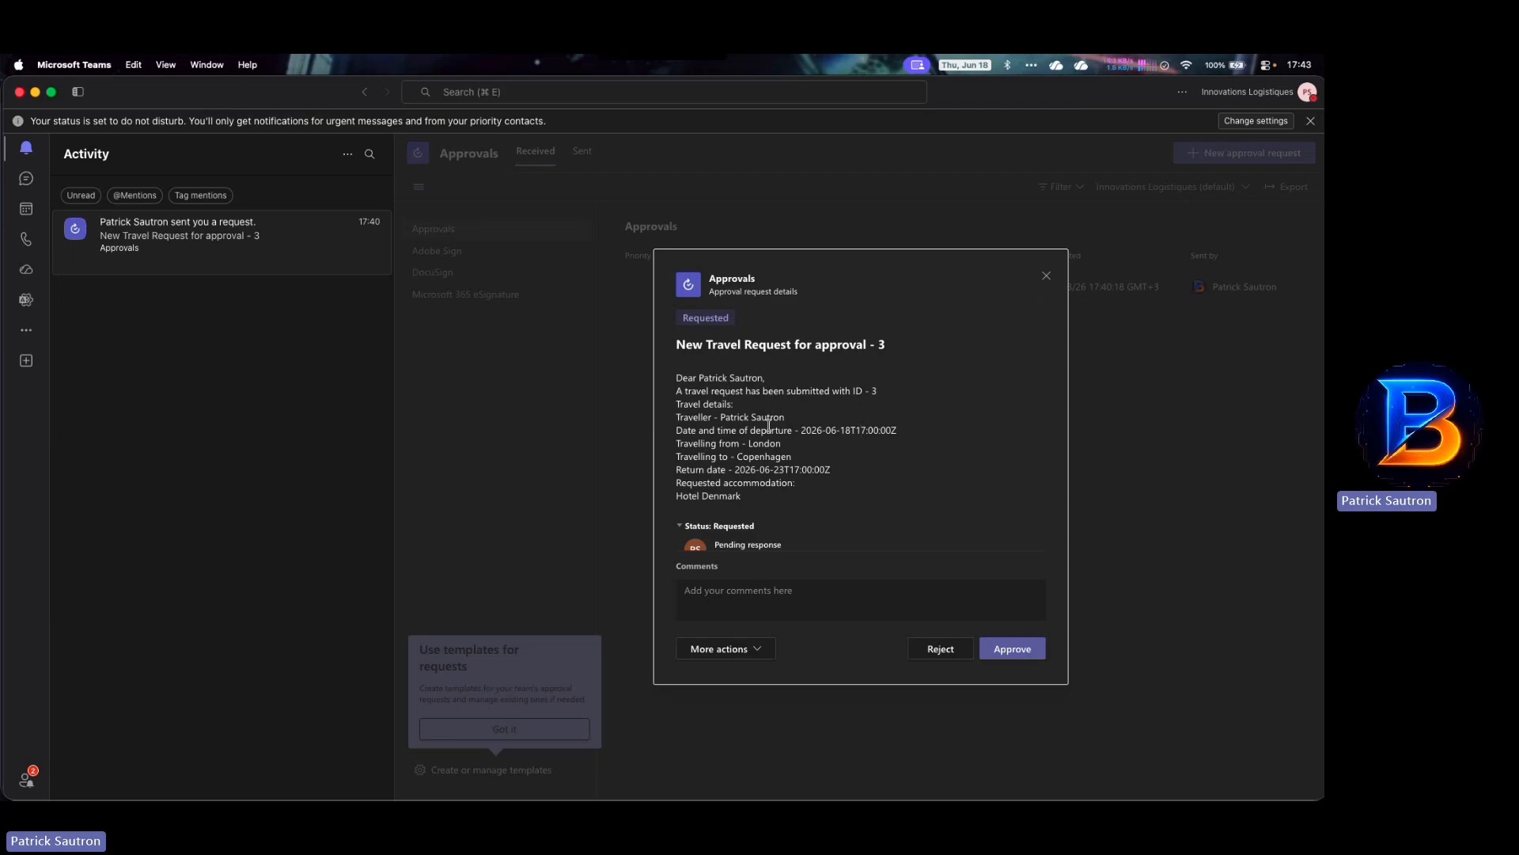
scroll(769, 426, down, 2)
scroll(769, 426, down, 3)
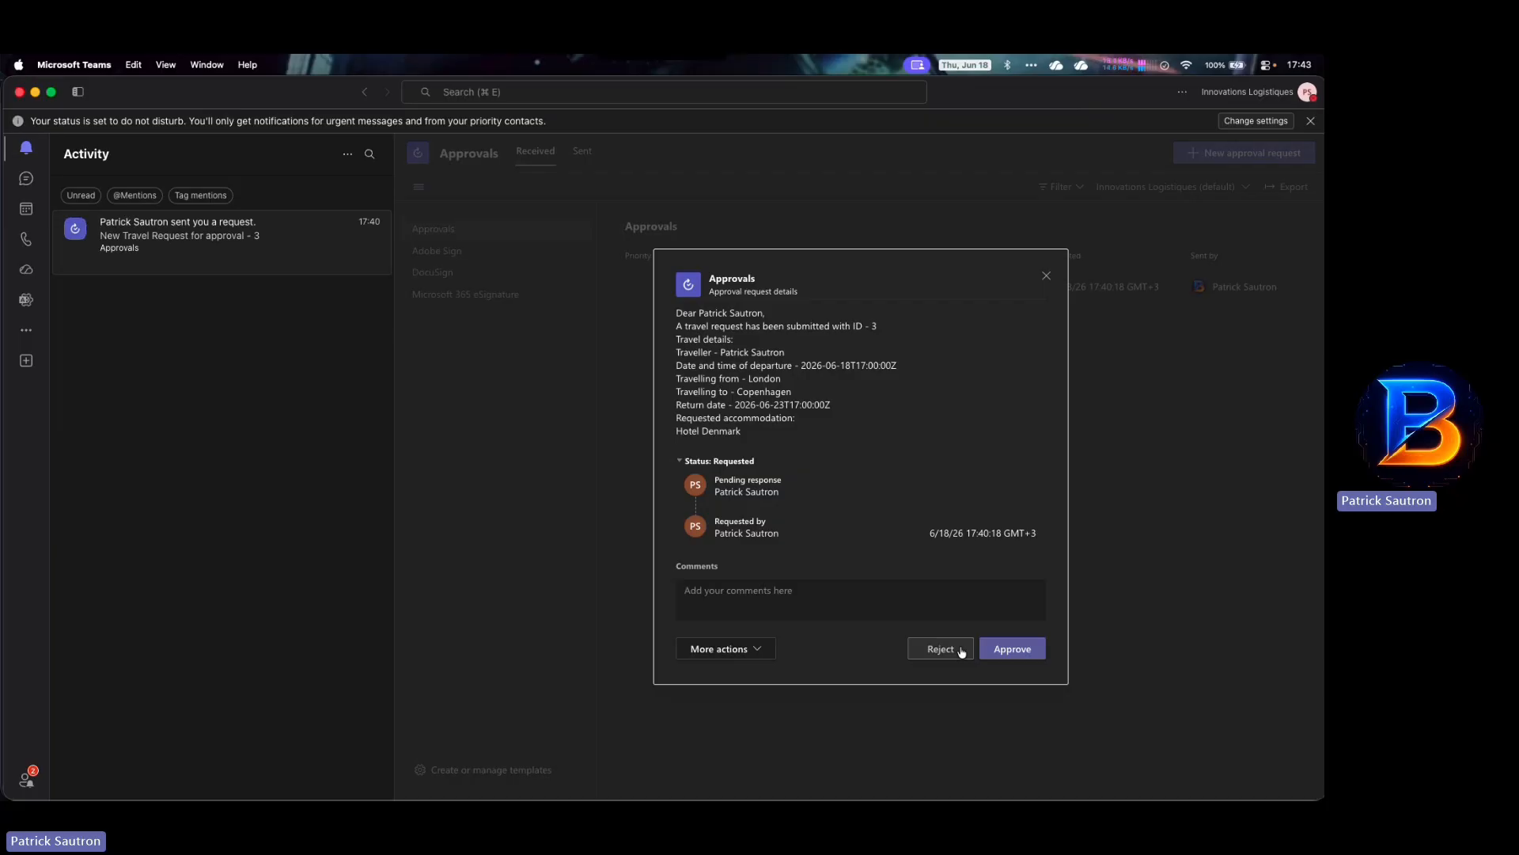
click(1004, 650)
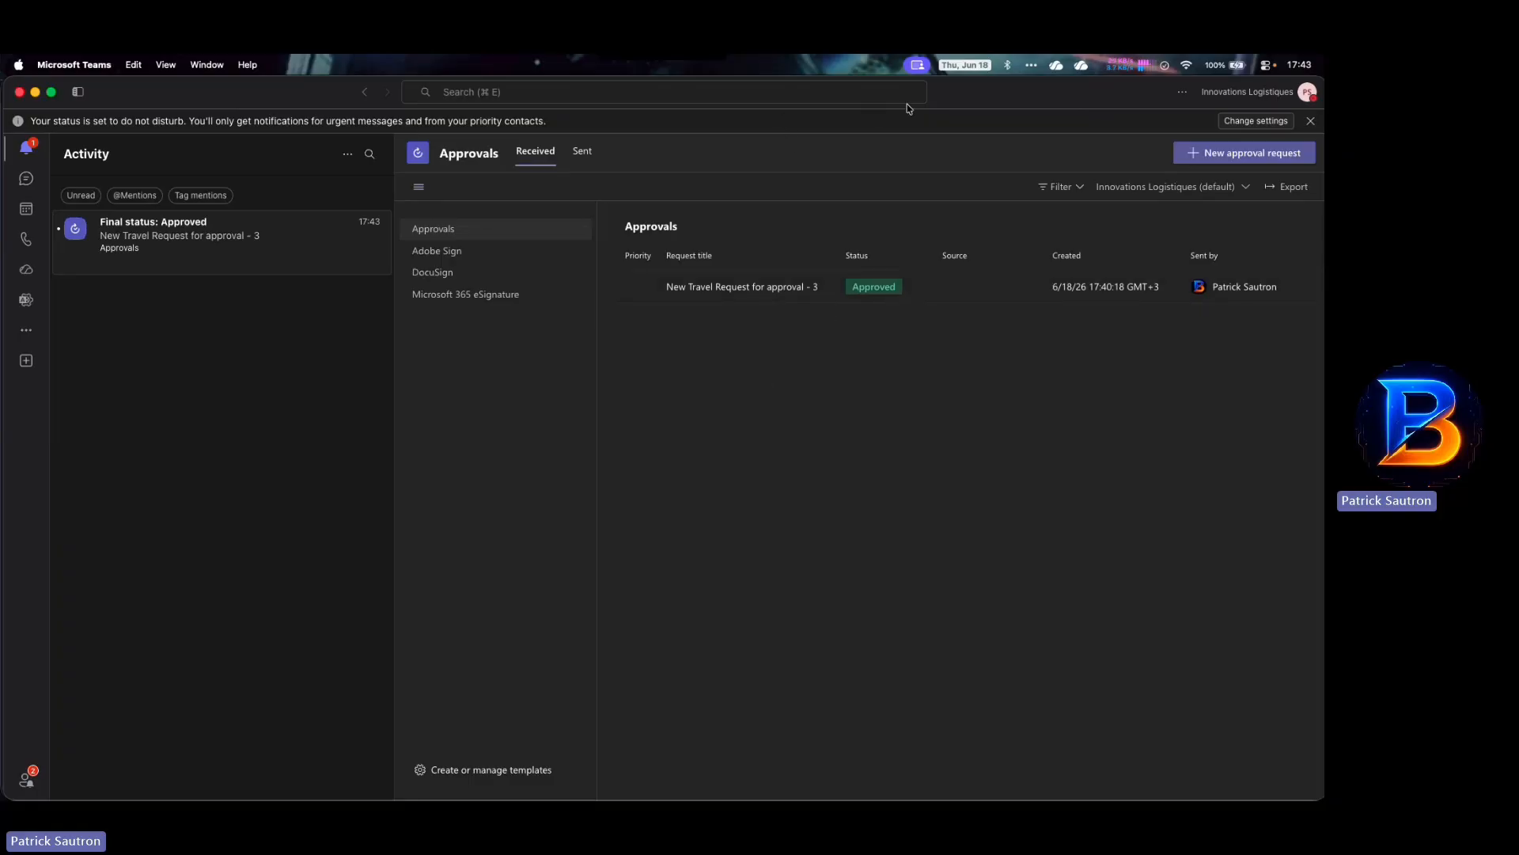
Switch back to Outlook in Edge and reload the approval email to check its request status
drag(957, 93, 1323, 186)
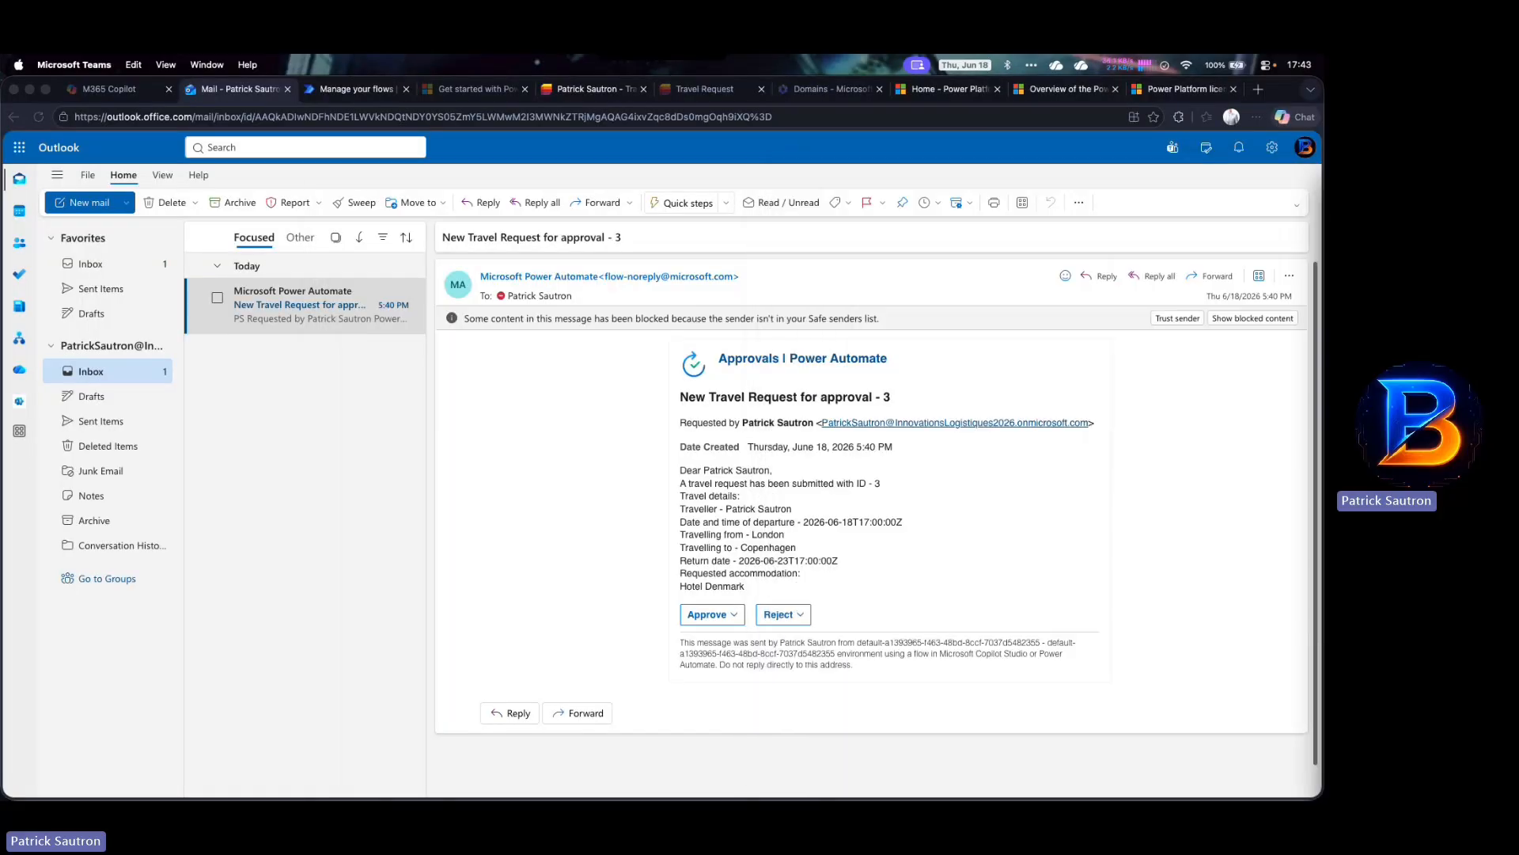
click(222, 437)
click(38, 116)
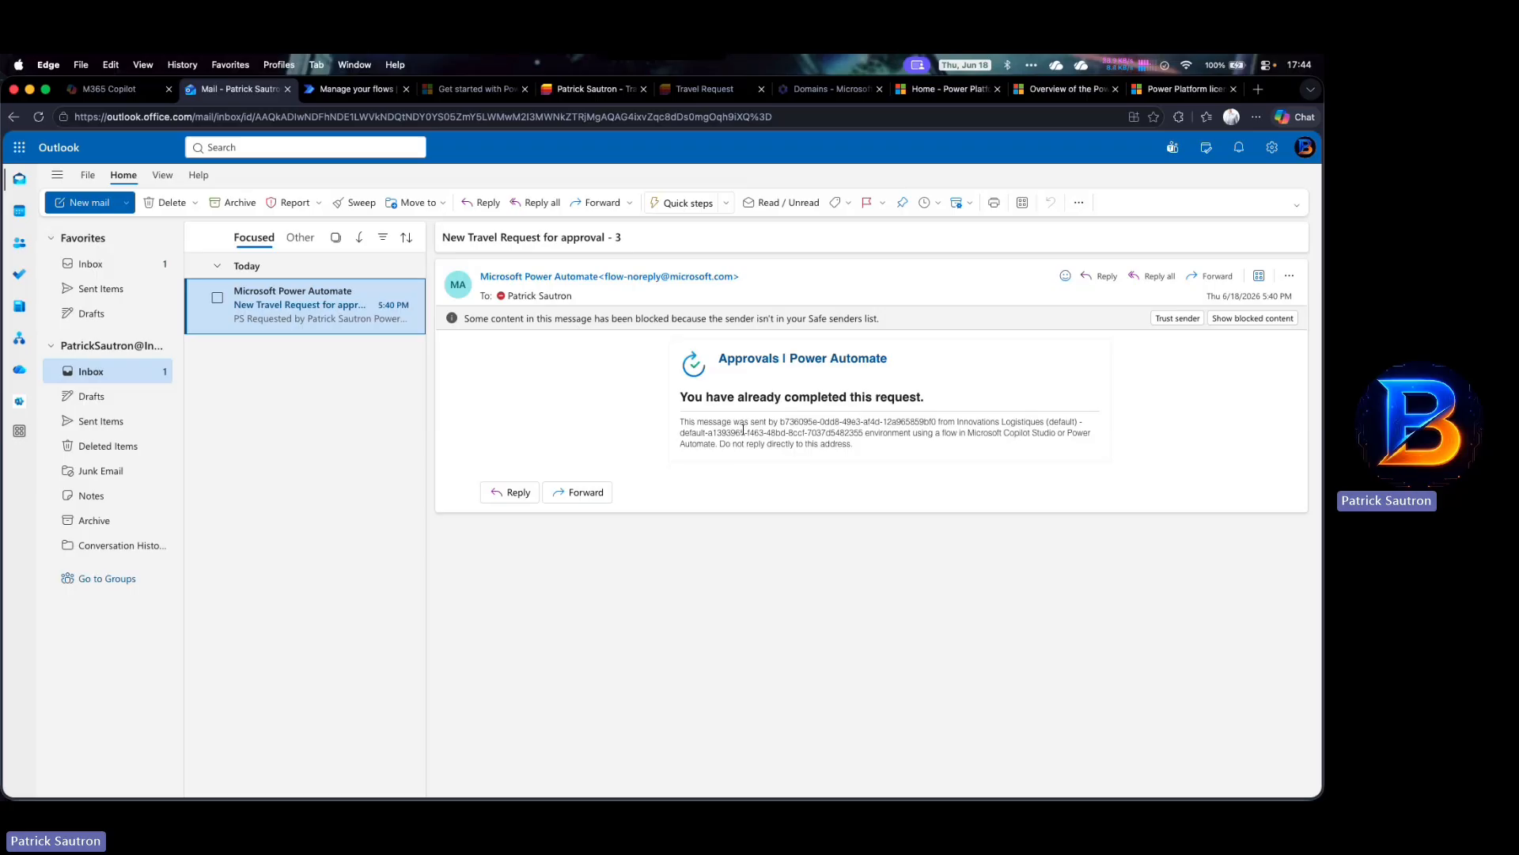
Refresh the Travel request flow's details in Power Automate, inspect its latest run, and view the Travel Request list in Microsoft Lists
click(344, 91)
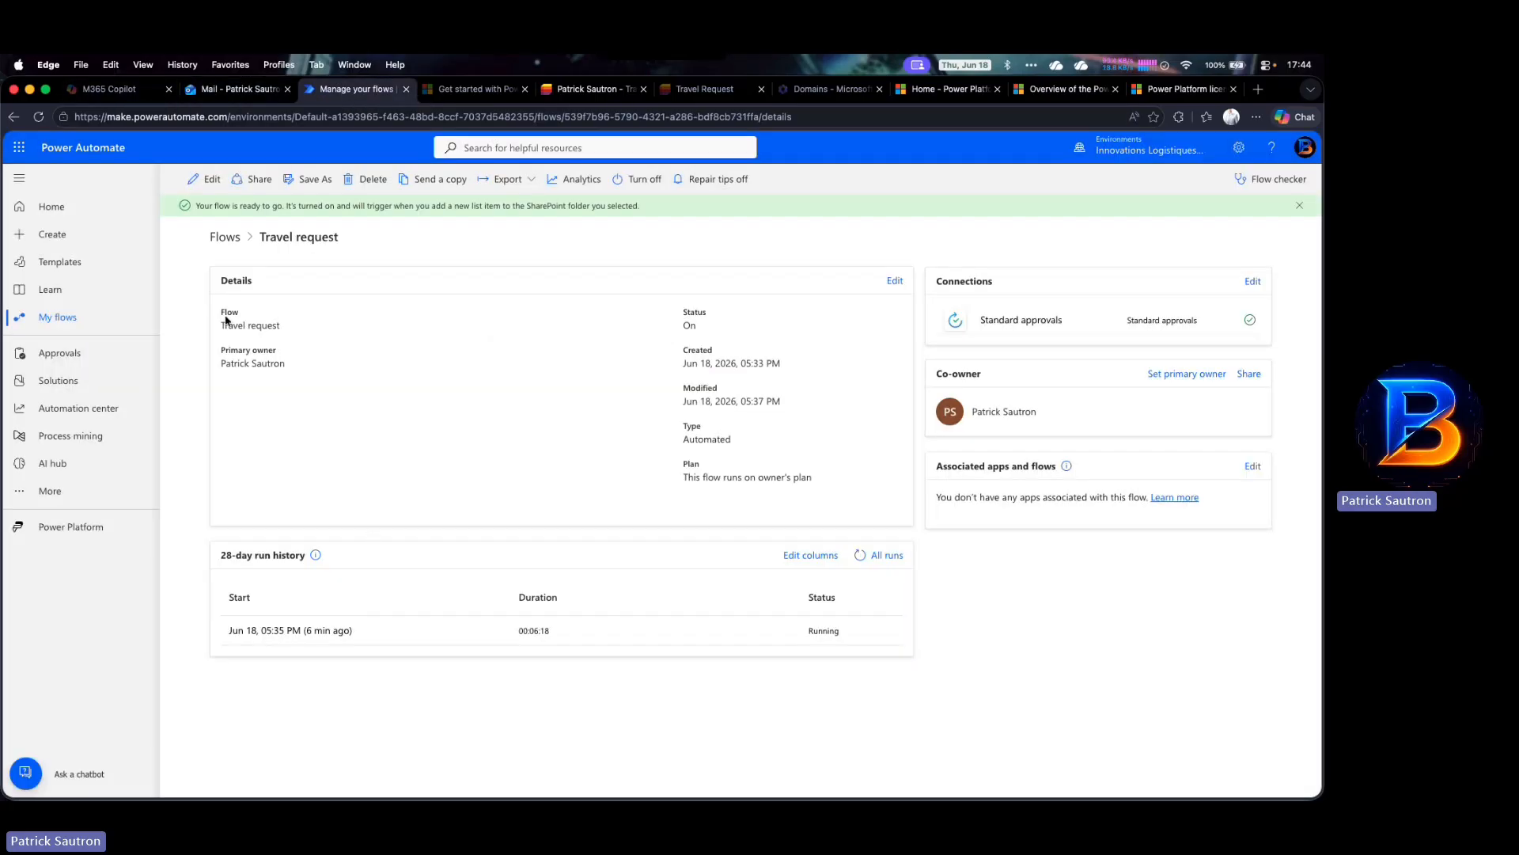
click(39, 117)
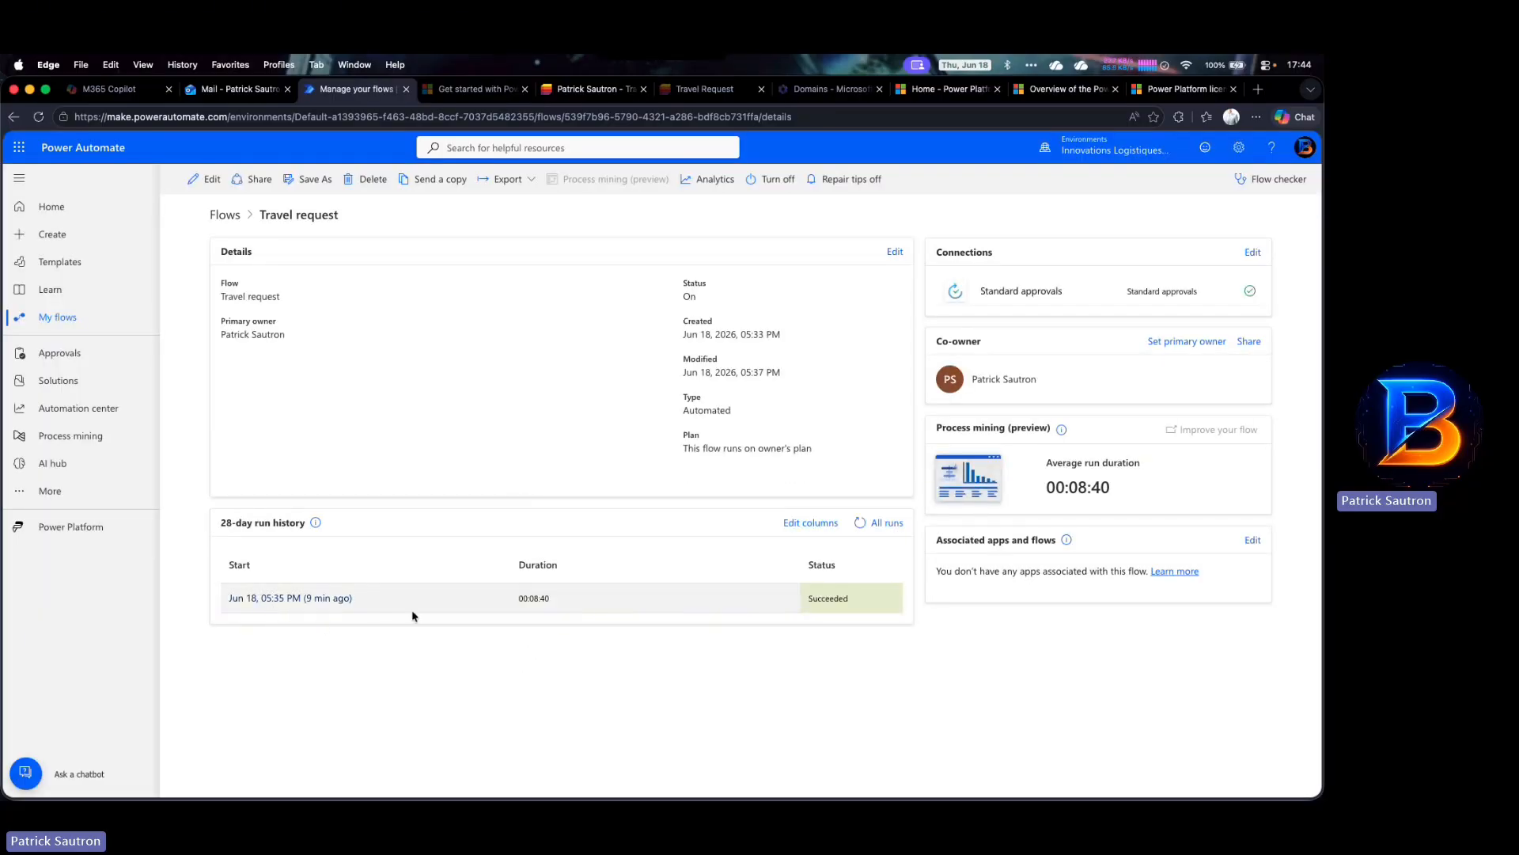
click(328, 599)
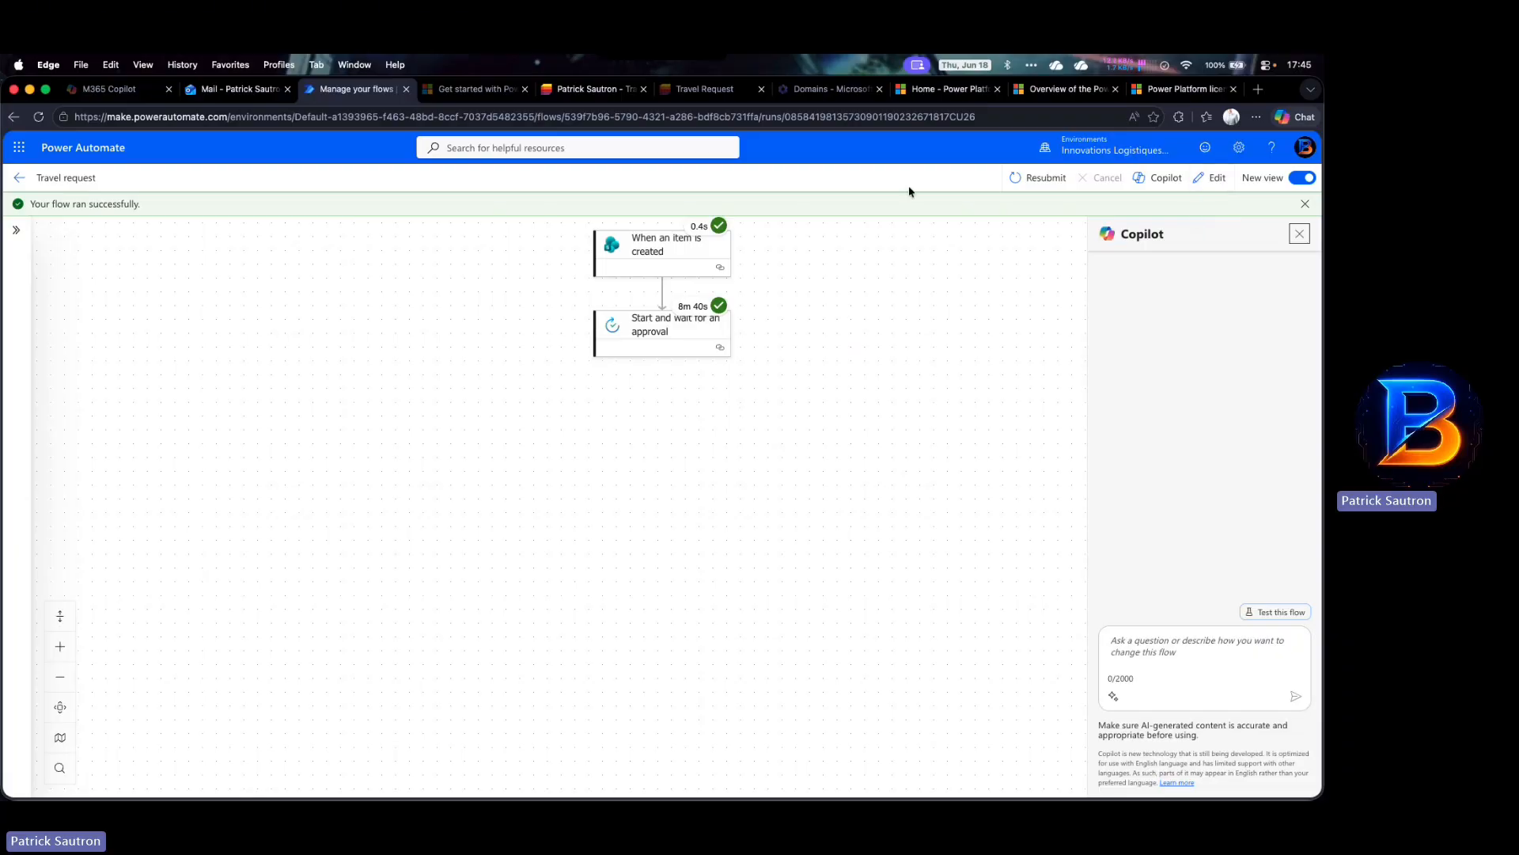
click(590, 88)
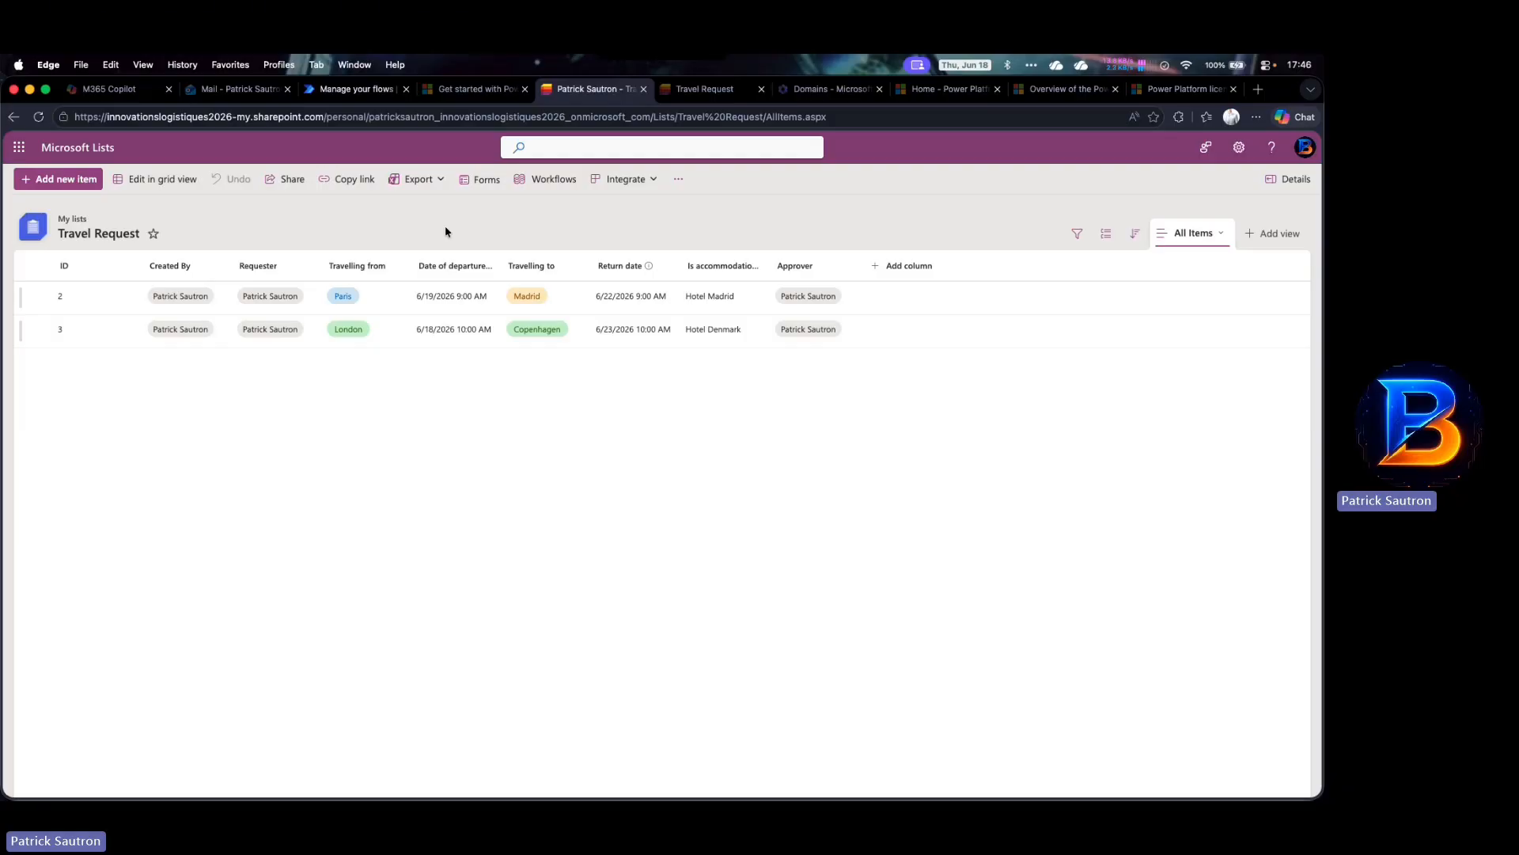
Return to Power Automate, edit the Travel request flow and add a Condition action after Start and wait for an approval
click(370, 94)
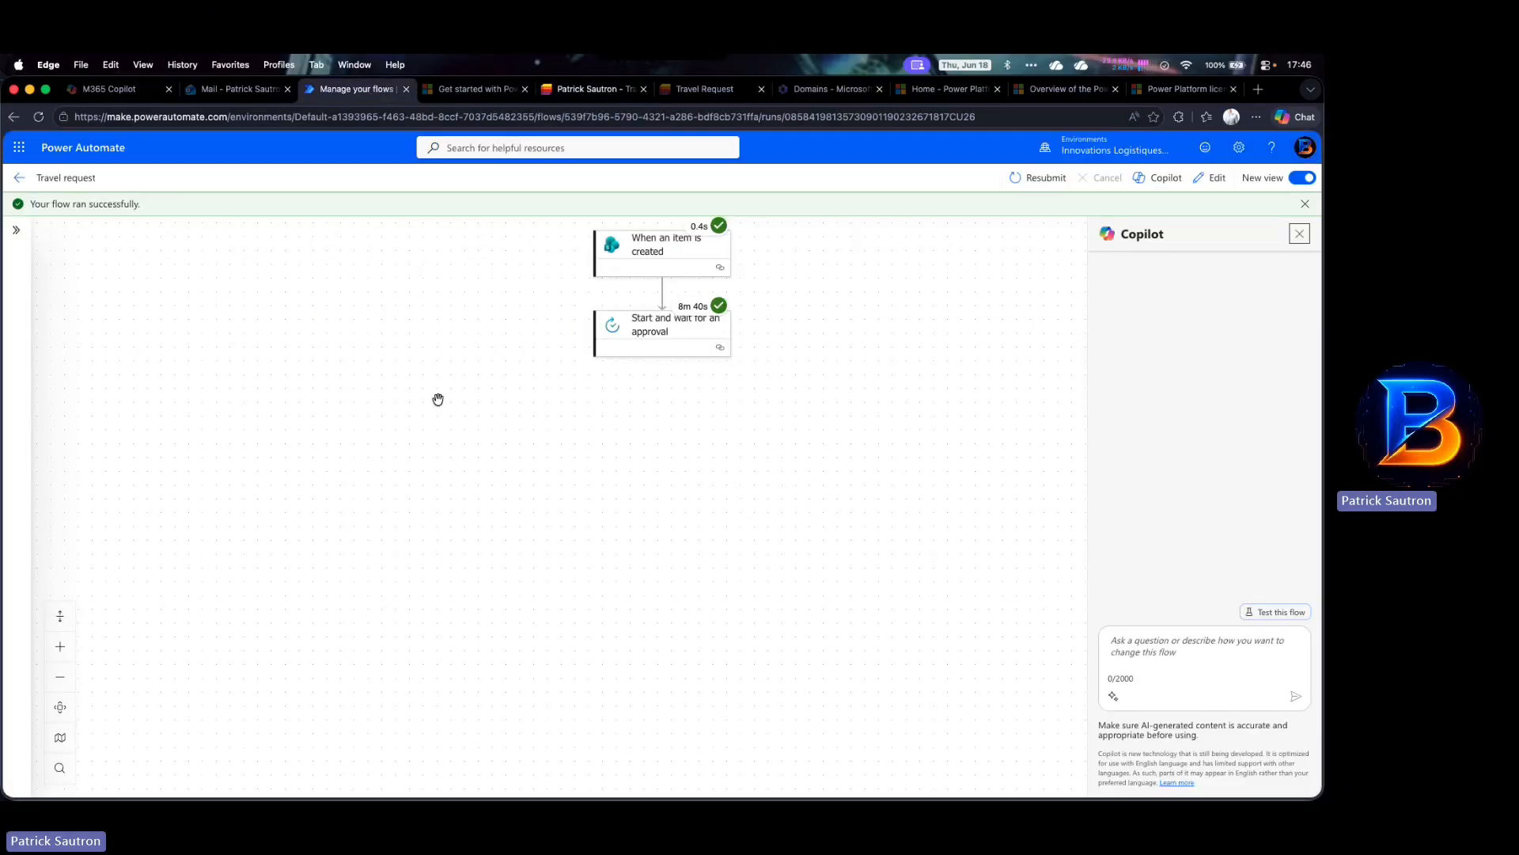
click(1210, 179)
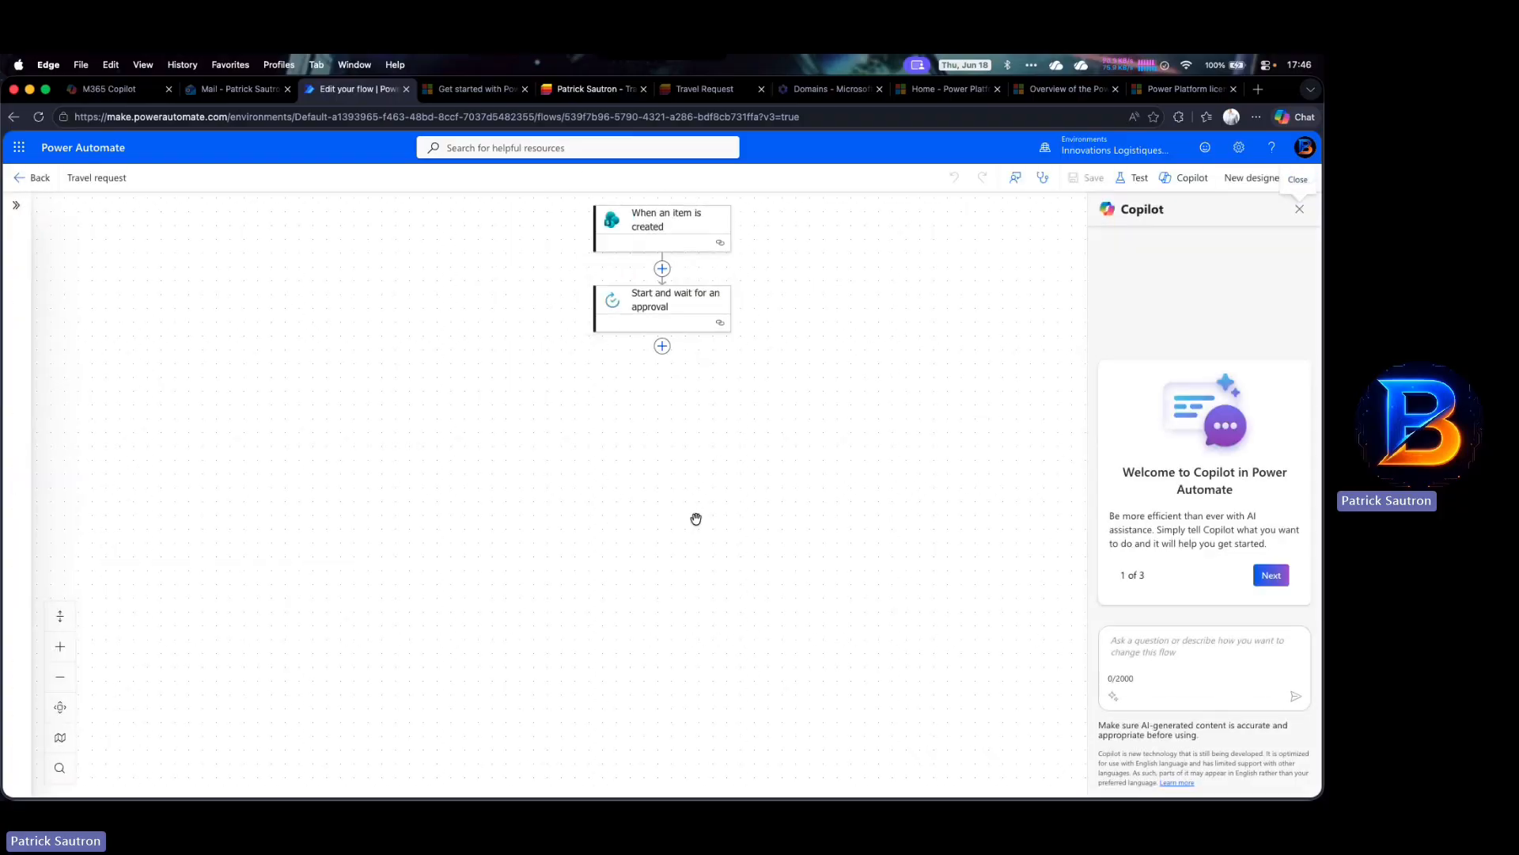
click(662, 347)
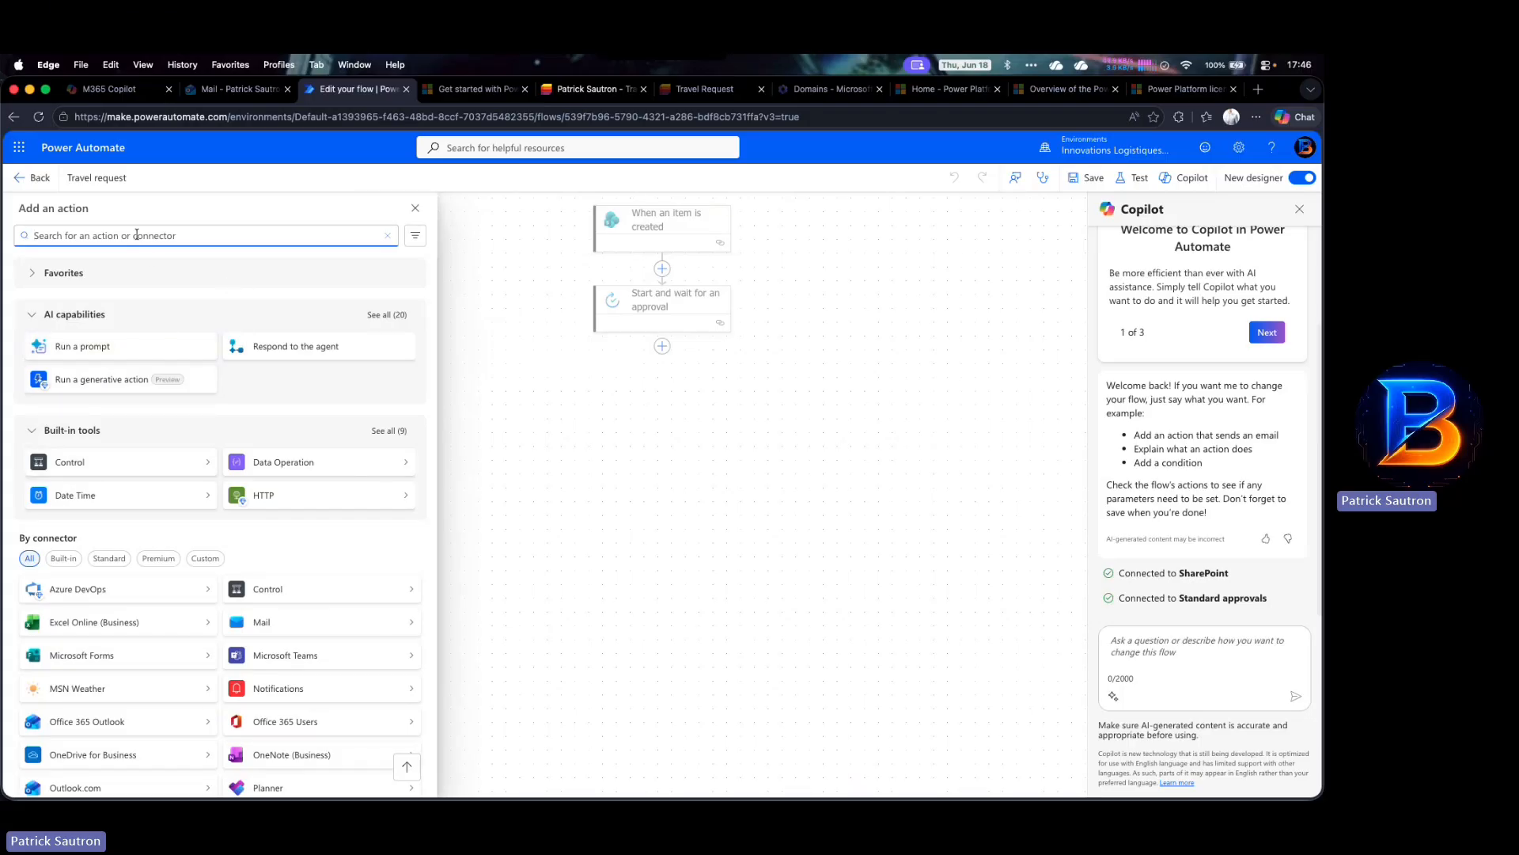
text(con)
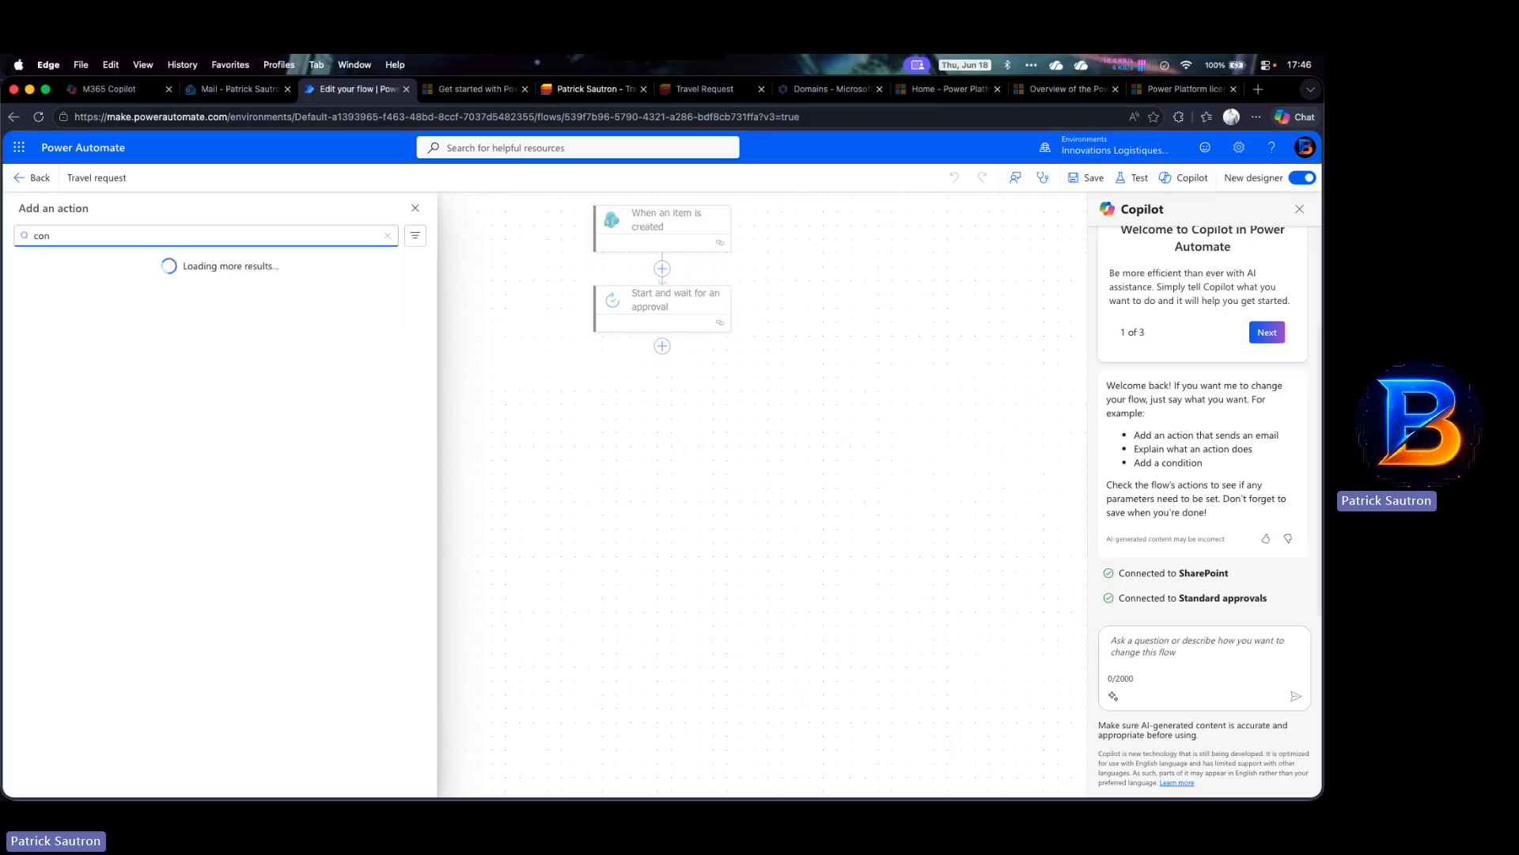
text(dition)
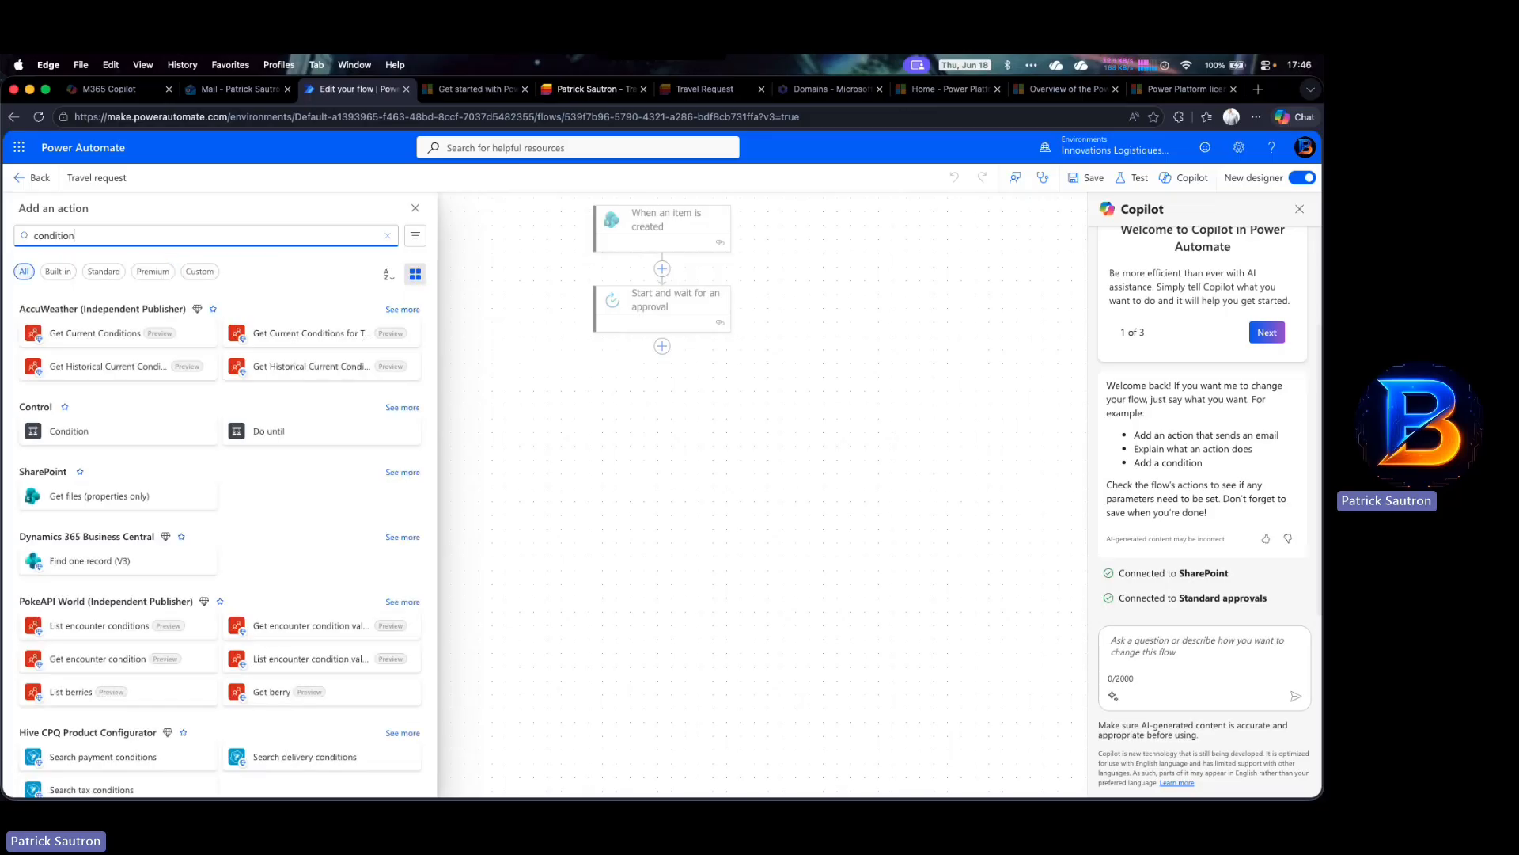
click(97, 432)
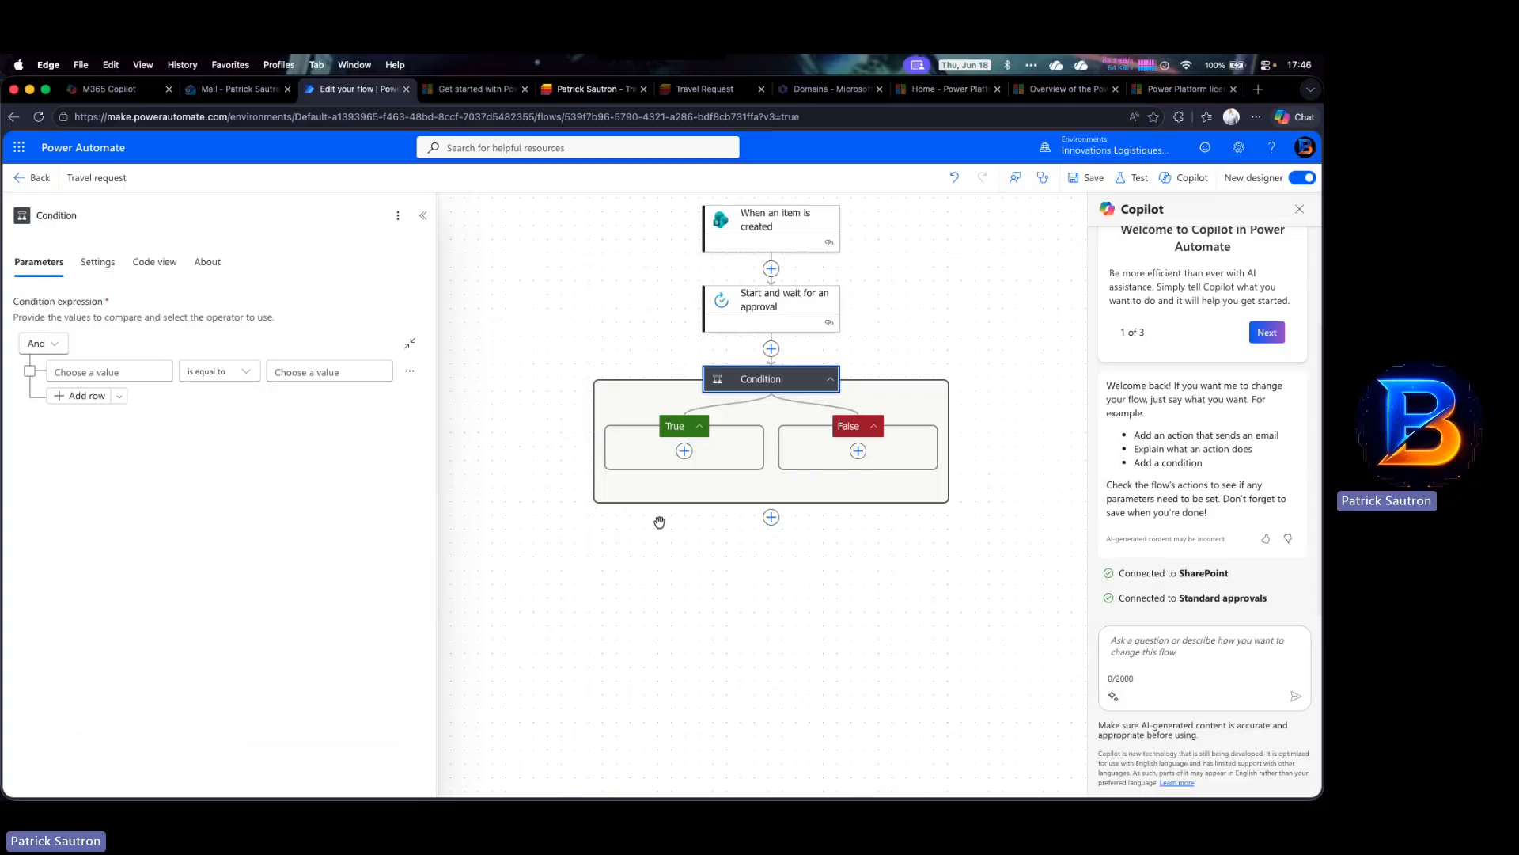
Set the condition to check that the approval's Outcome is equal to Approved
click(133, 373)
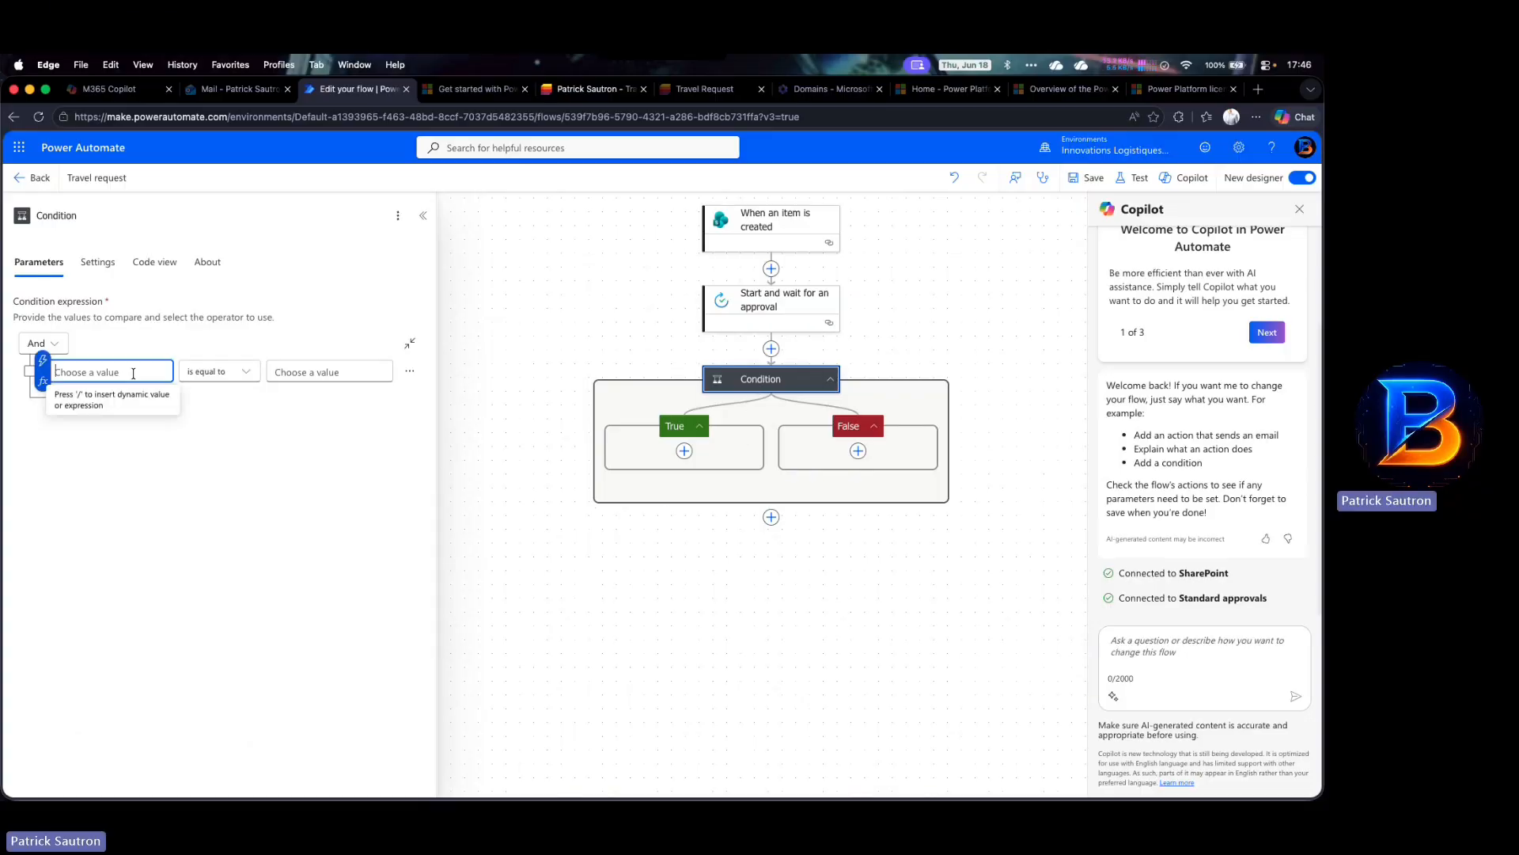
click(42, 361)
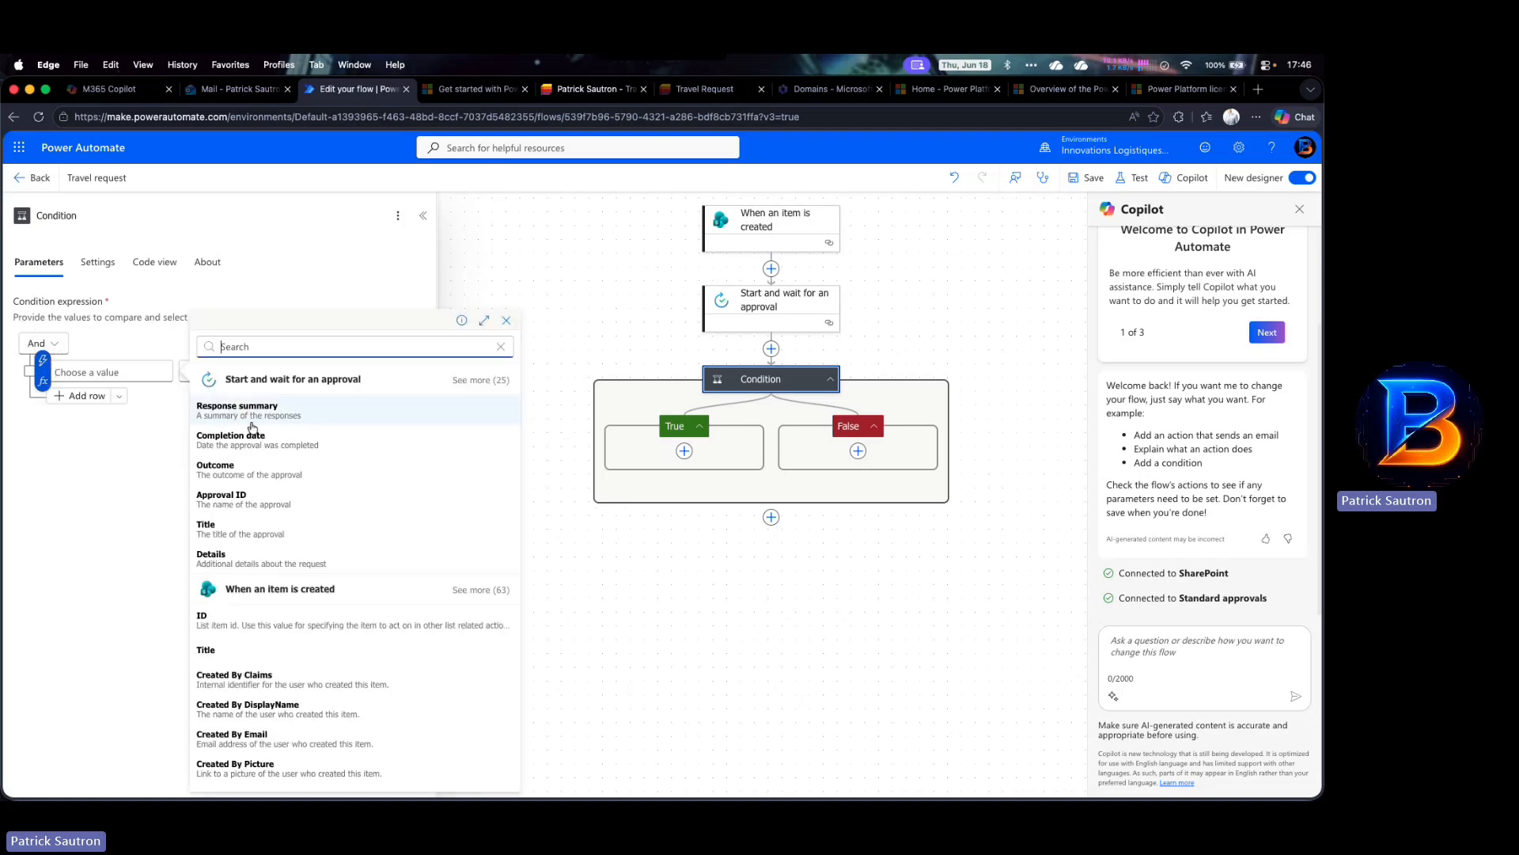
click(253, 472)
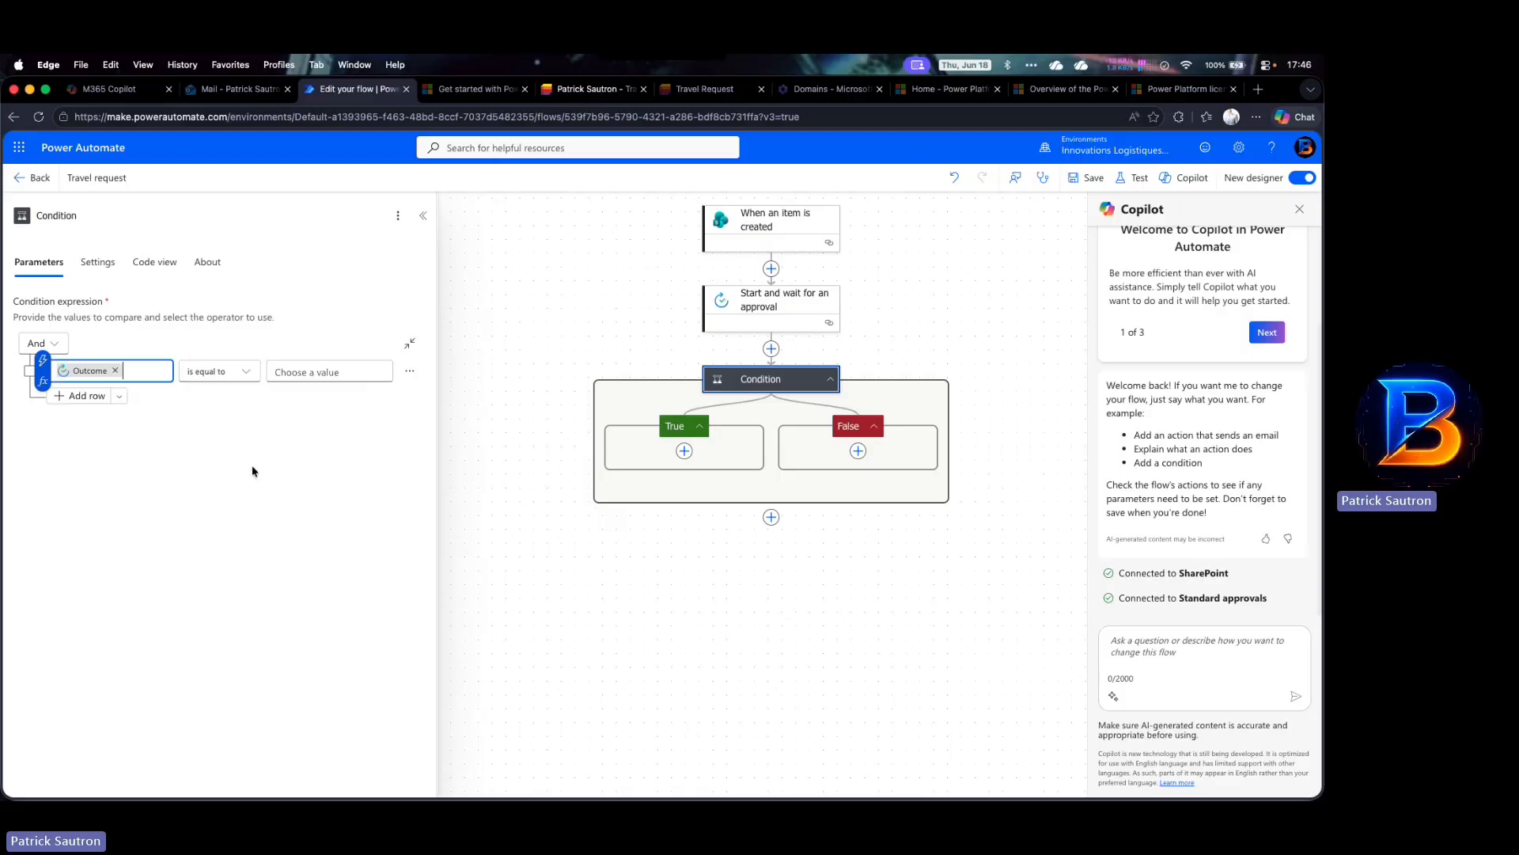
click(311, 372)
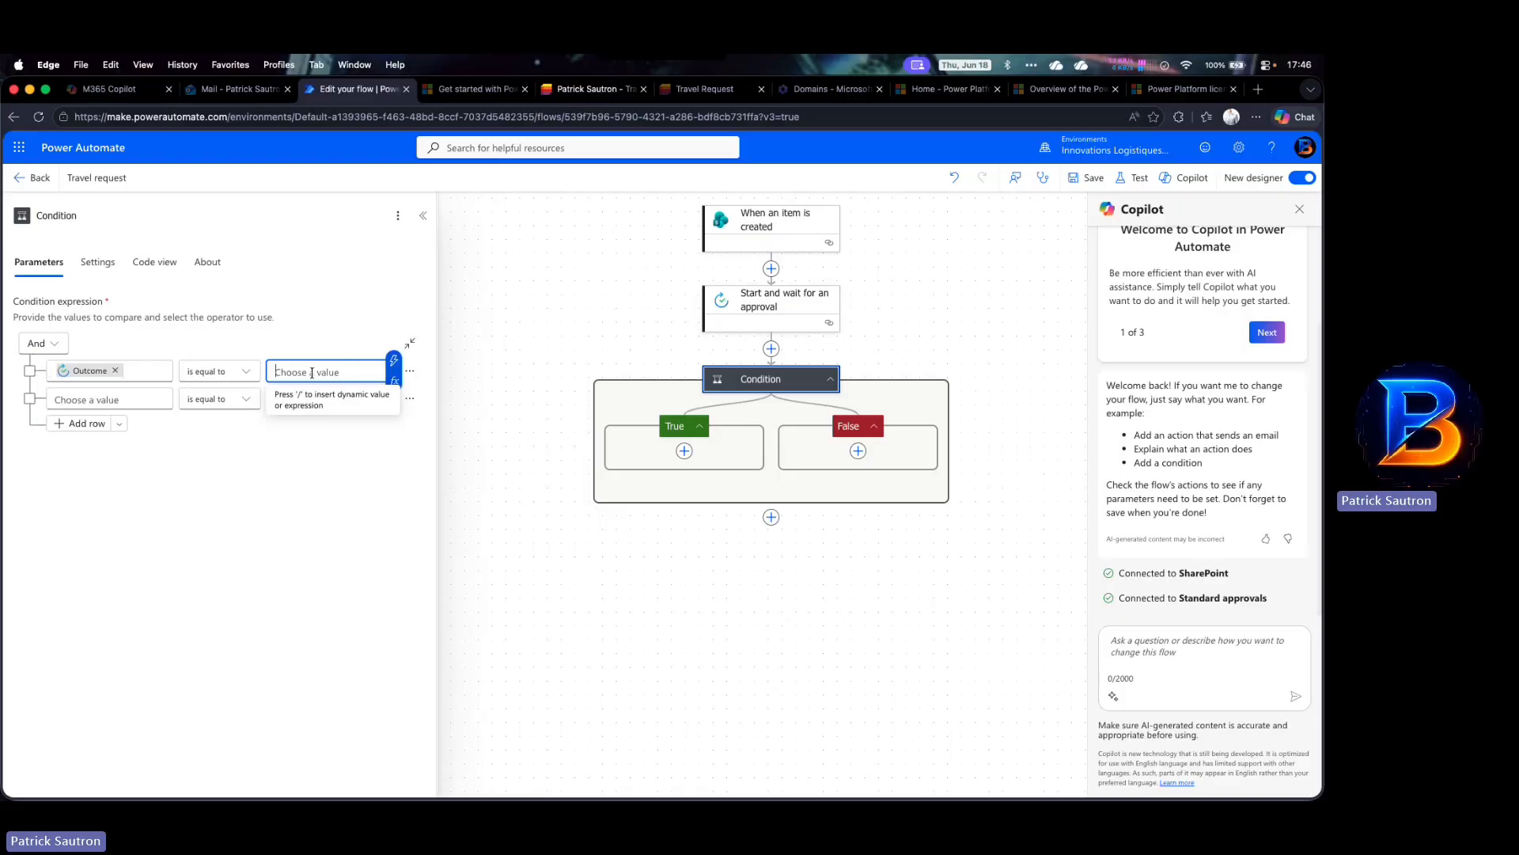
text(Approve)
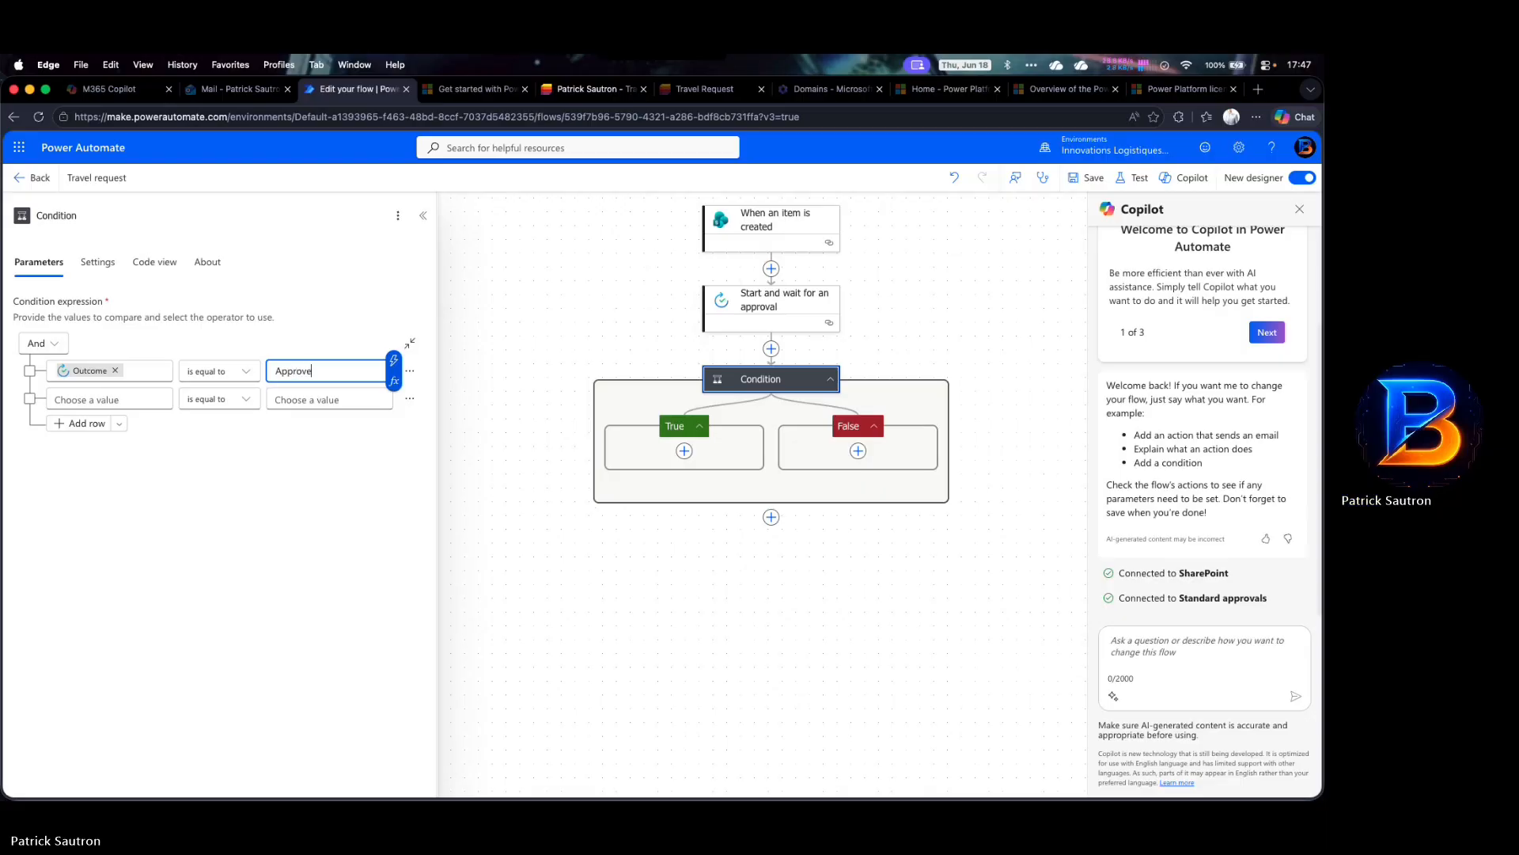
click(411, 292)
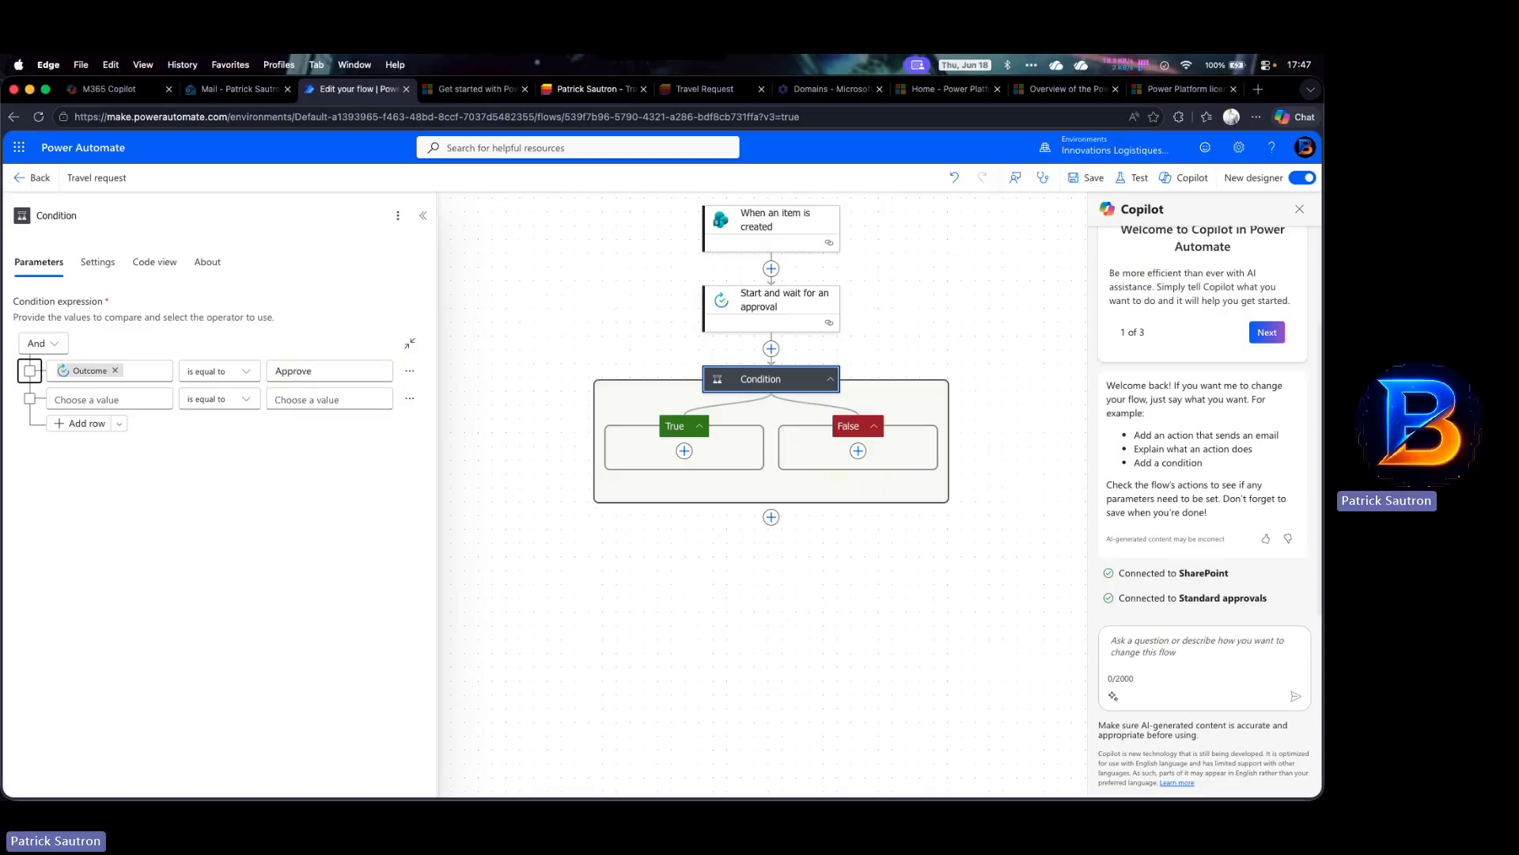
click(350, 372)
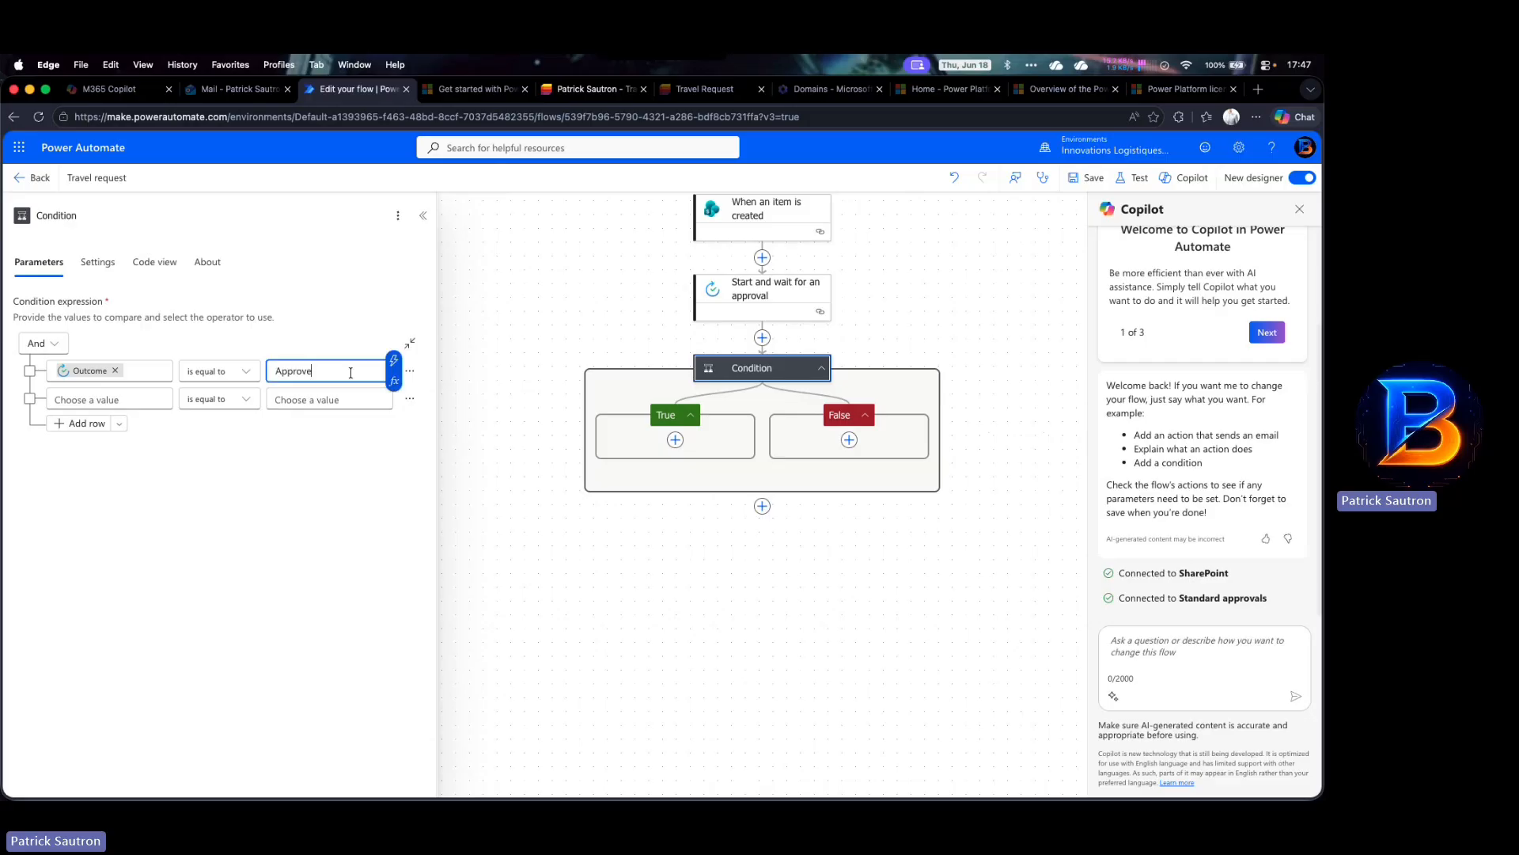
text(d)
click(353, 509)
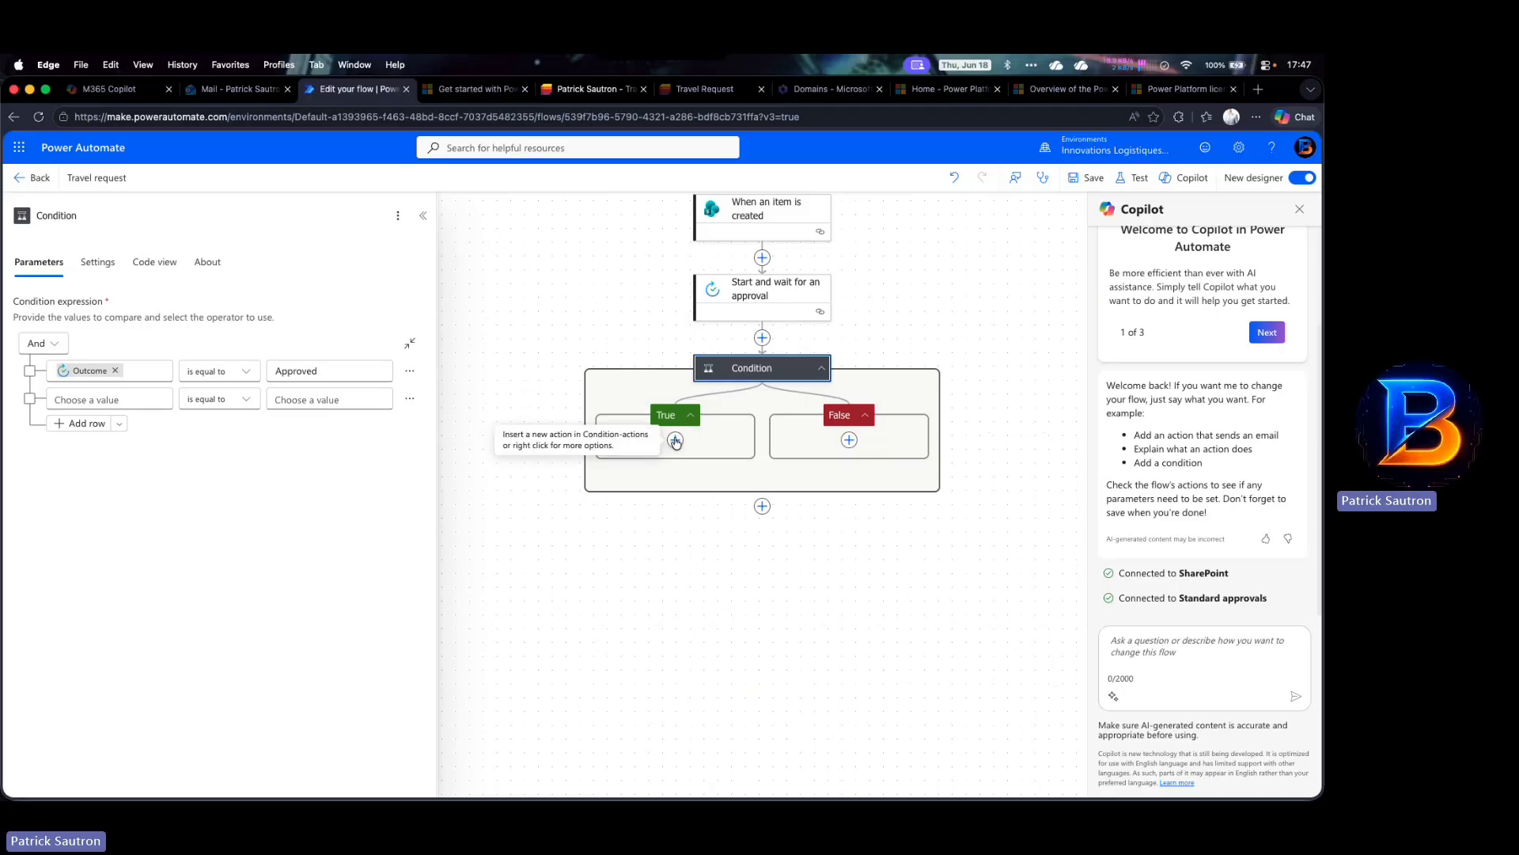
Add an Office 365 Outlook Send an email (V2) action to the True branch and sign in to create its connection
click(675, 440)
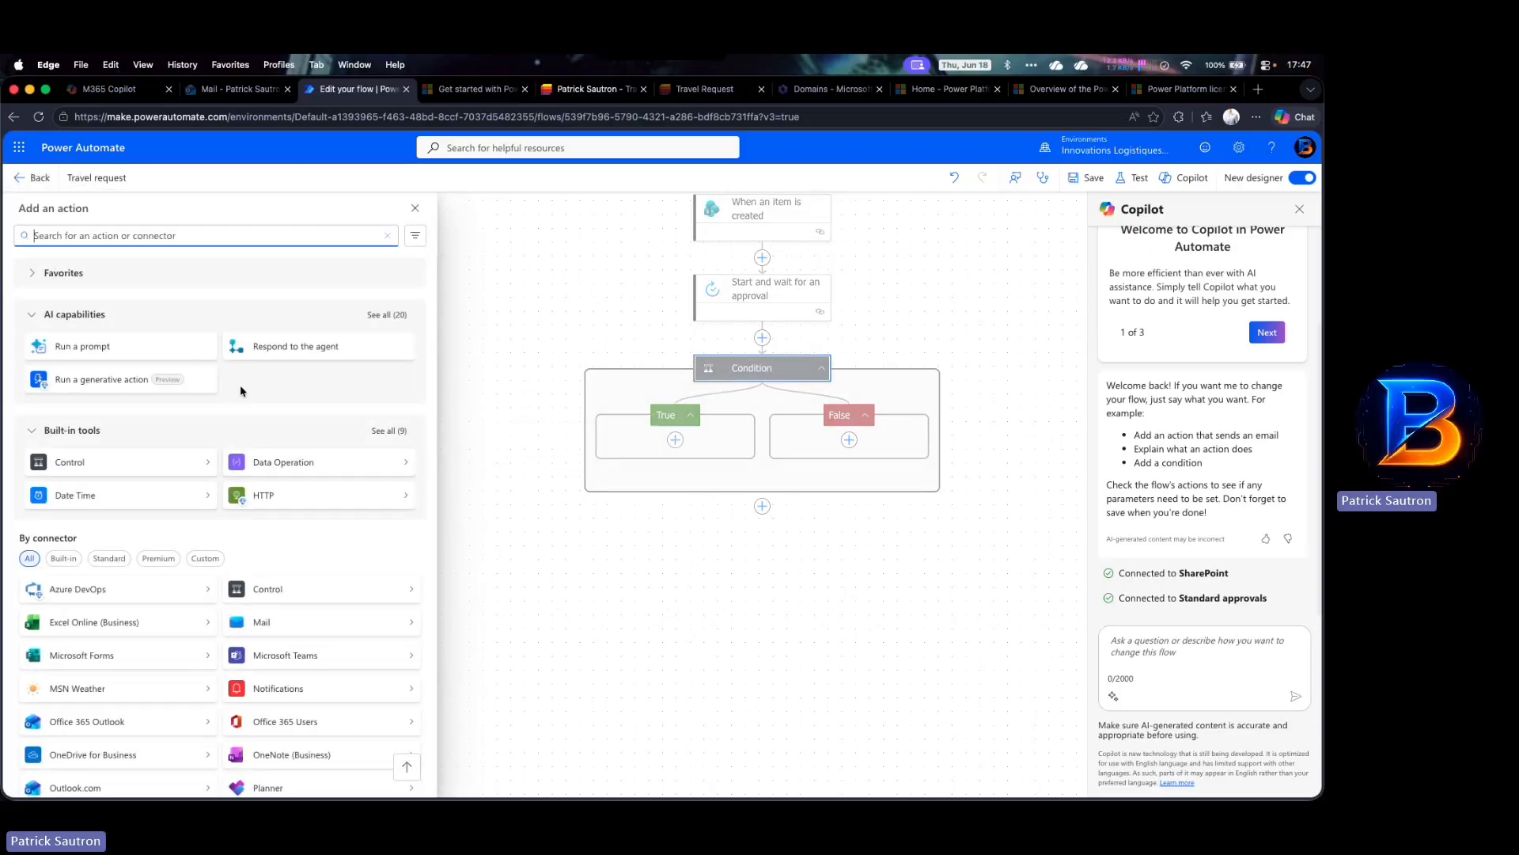
text(send)
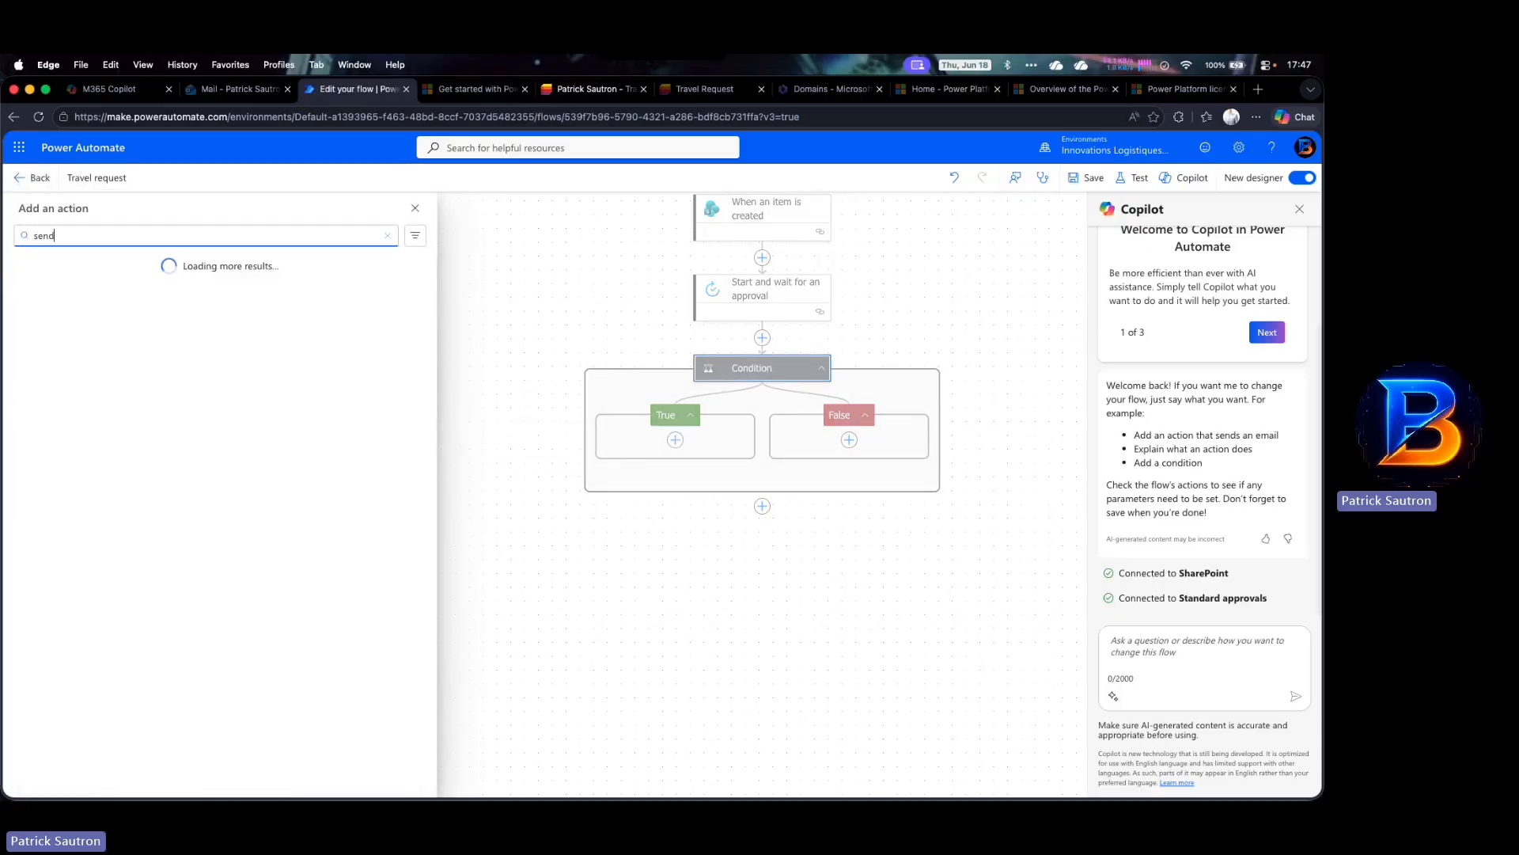
text( email)
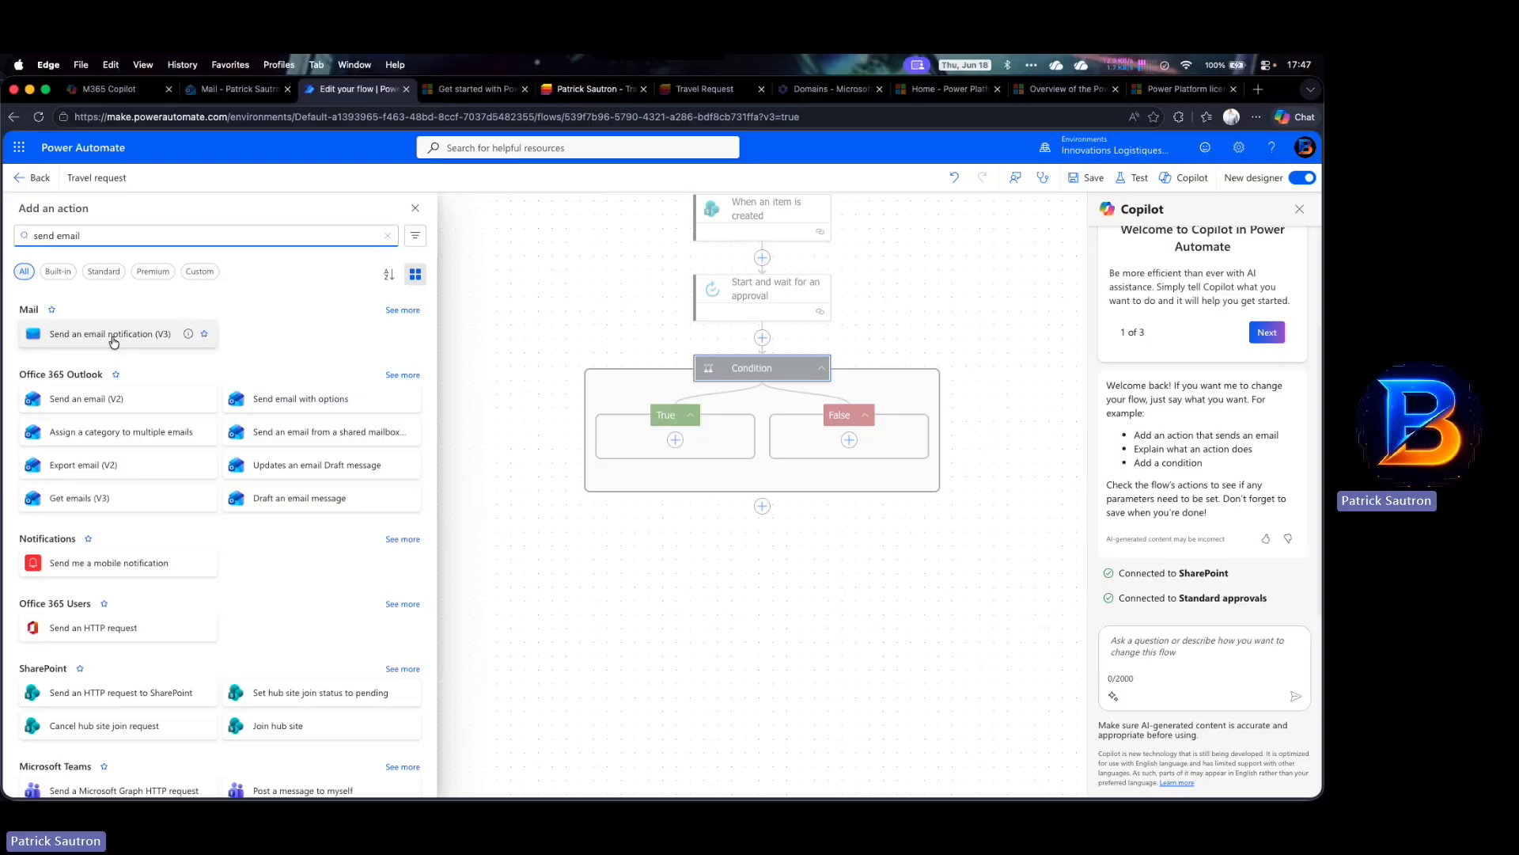
click(100, 403)
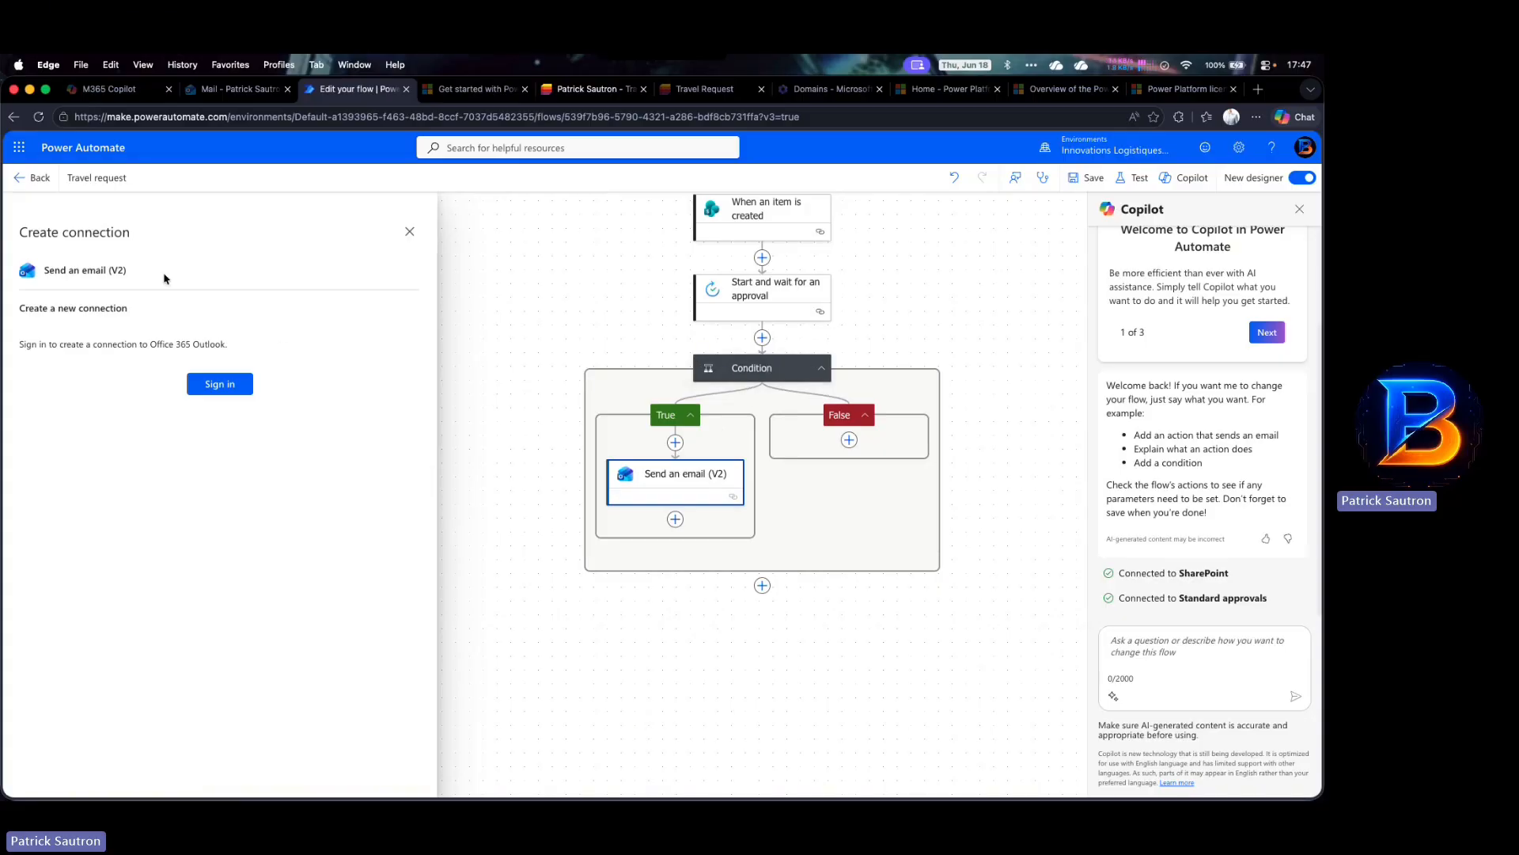
click(219, 386)
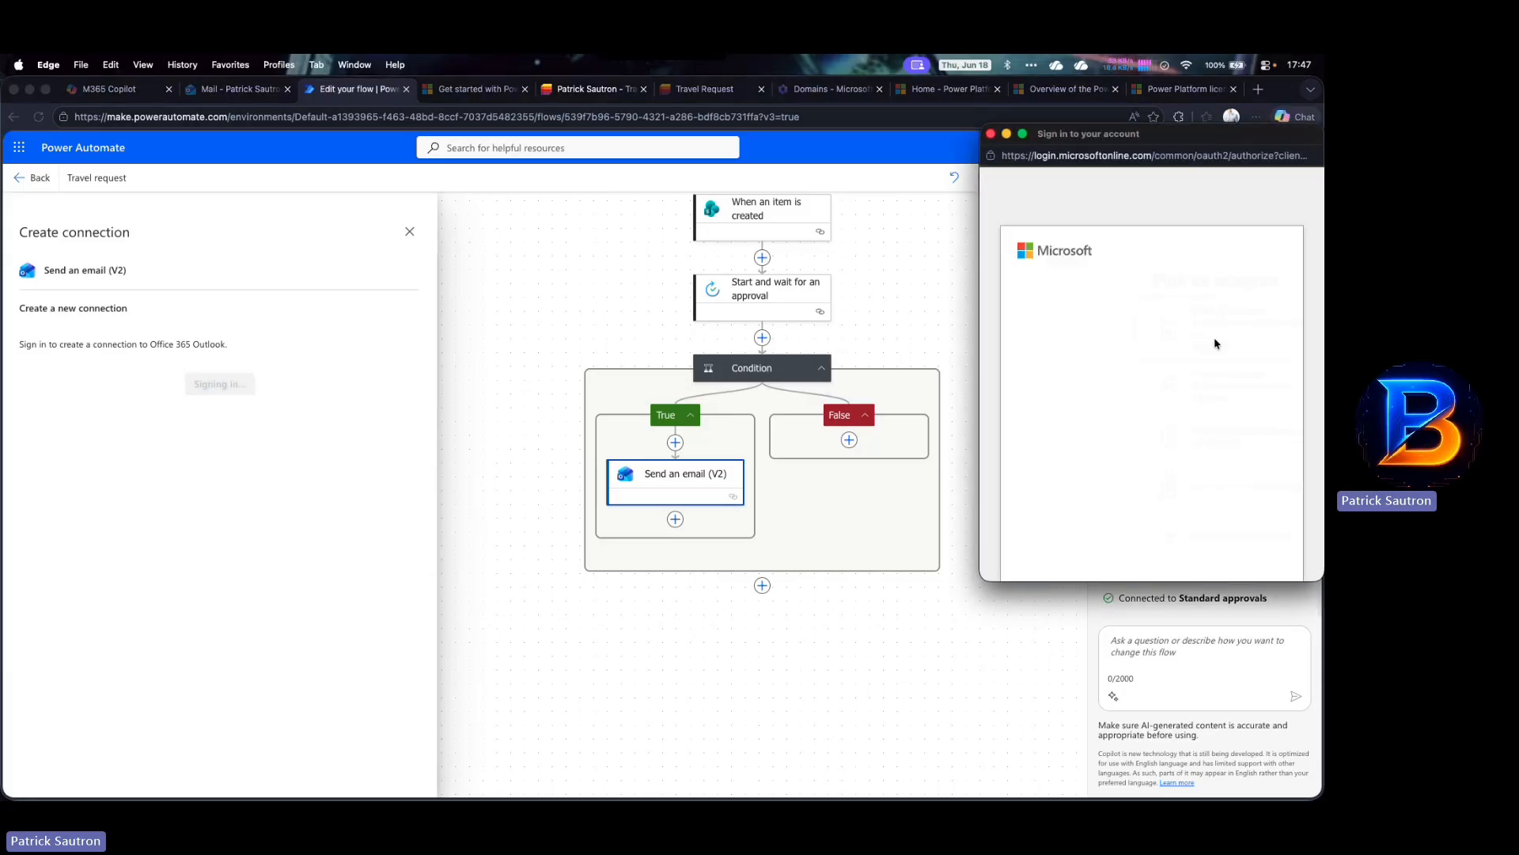
click(1125, 326)
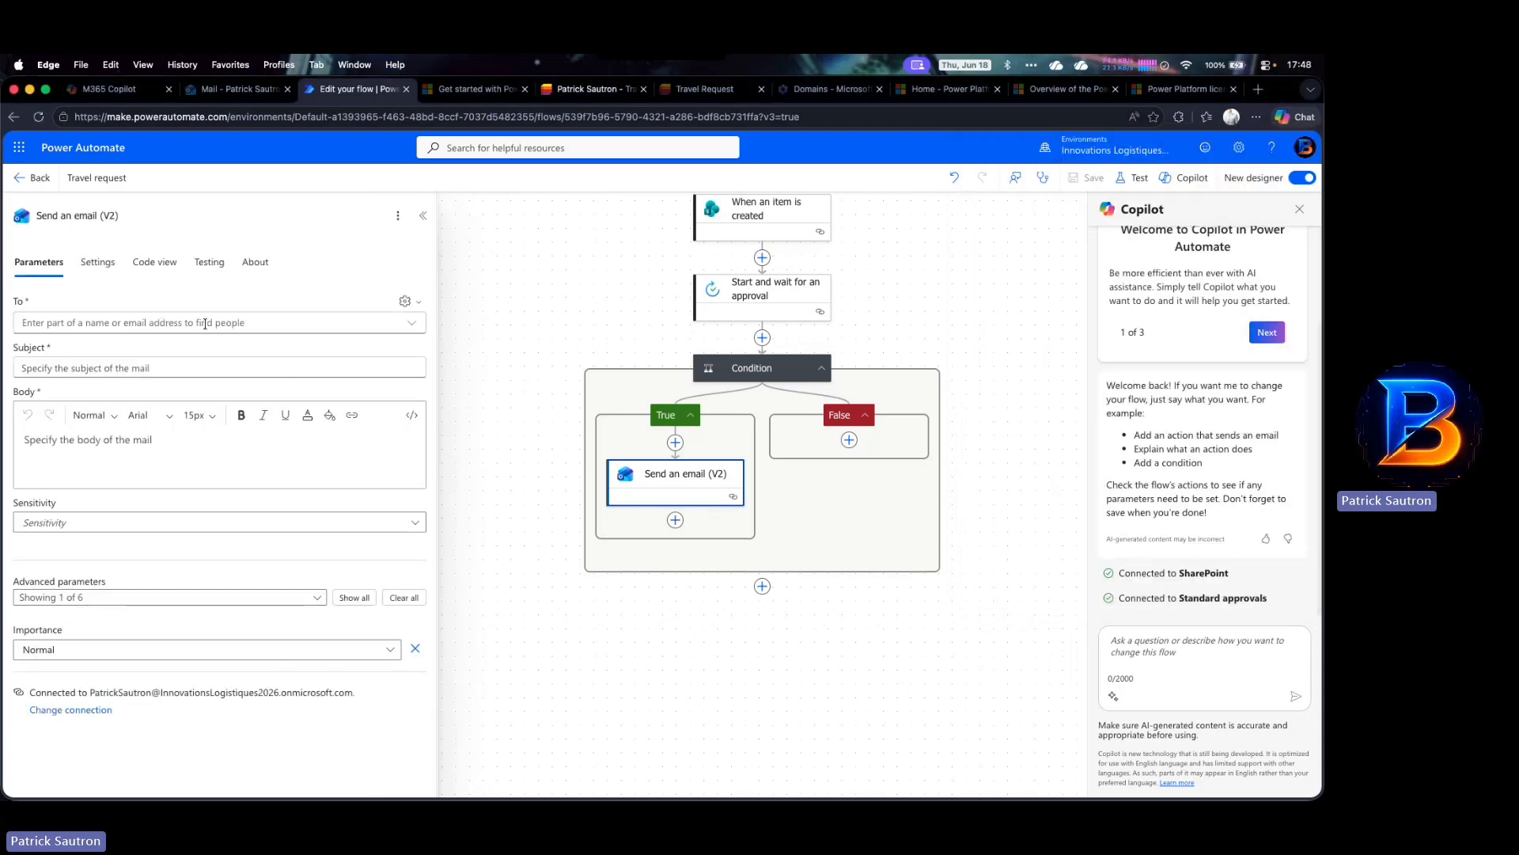
click(205, 323)
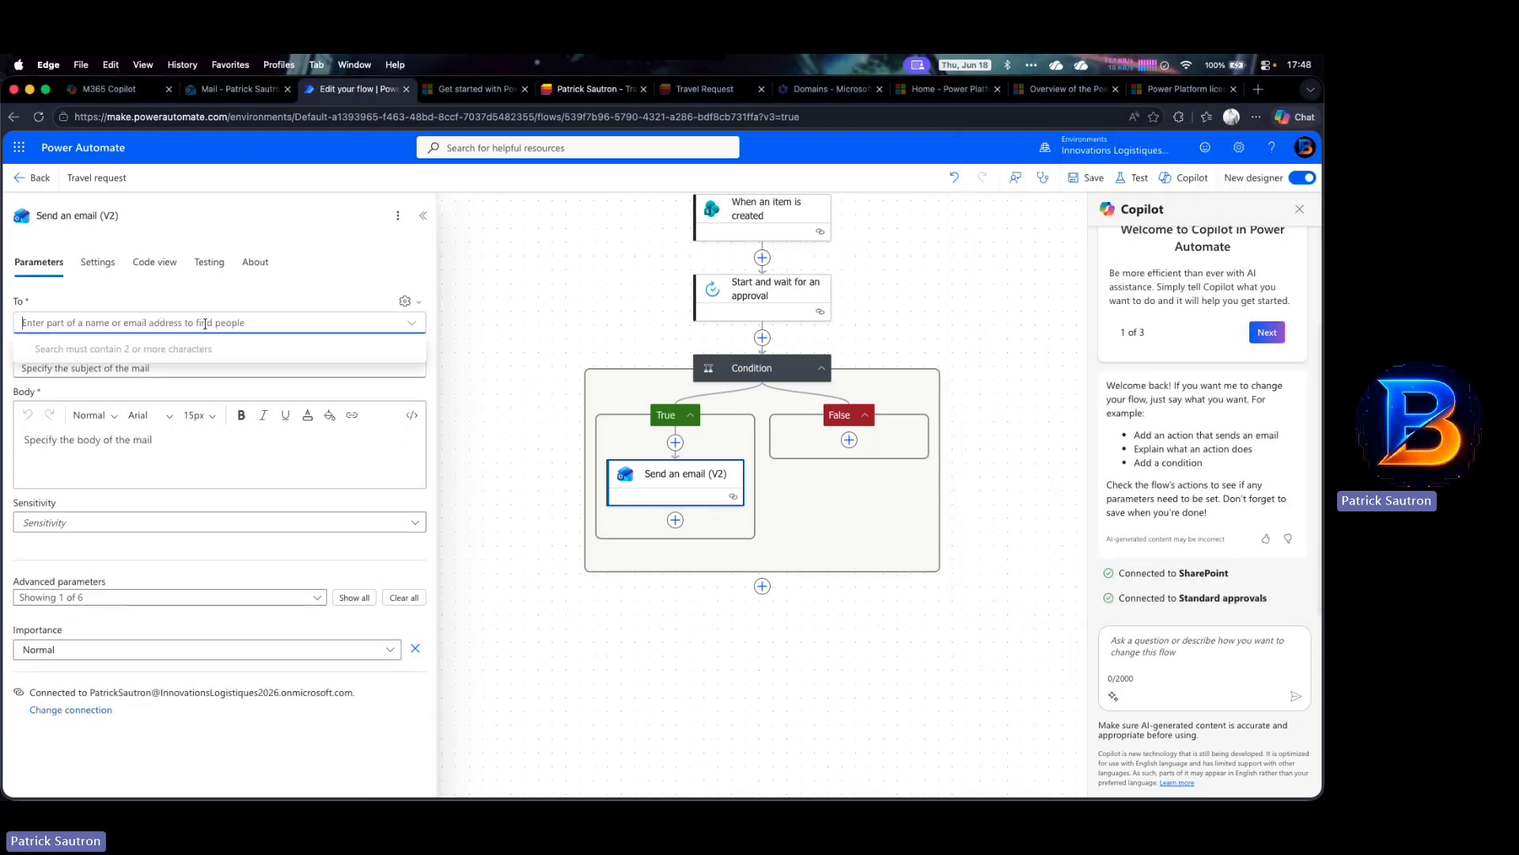
click(405, 301)
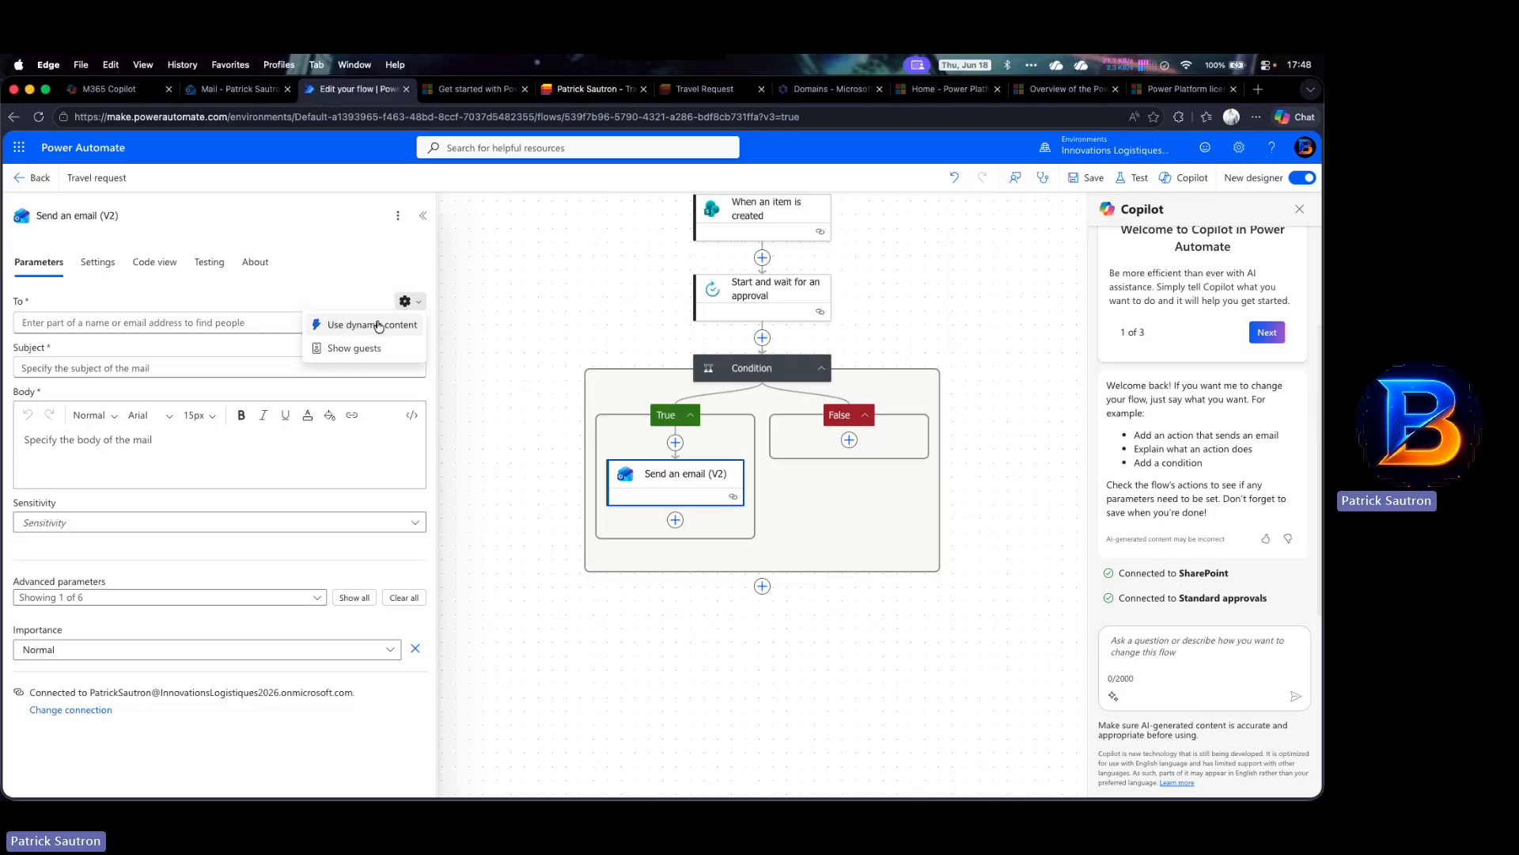
click(379, 325)
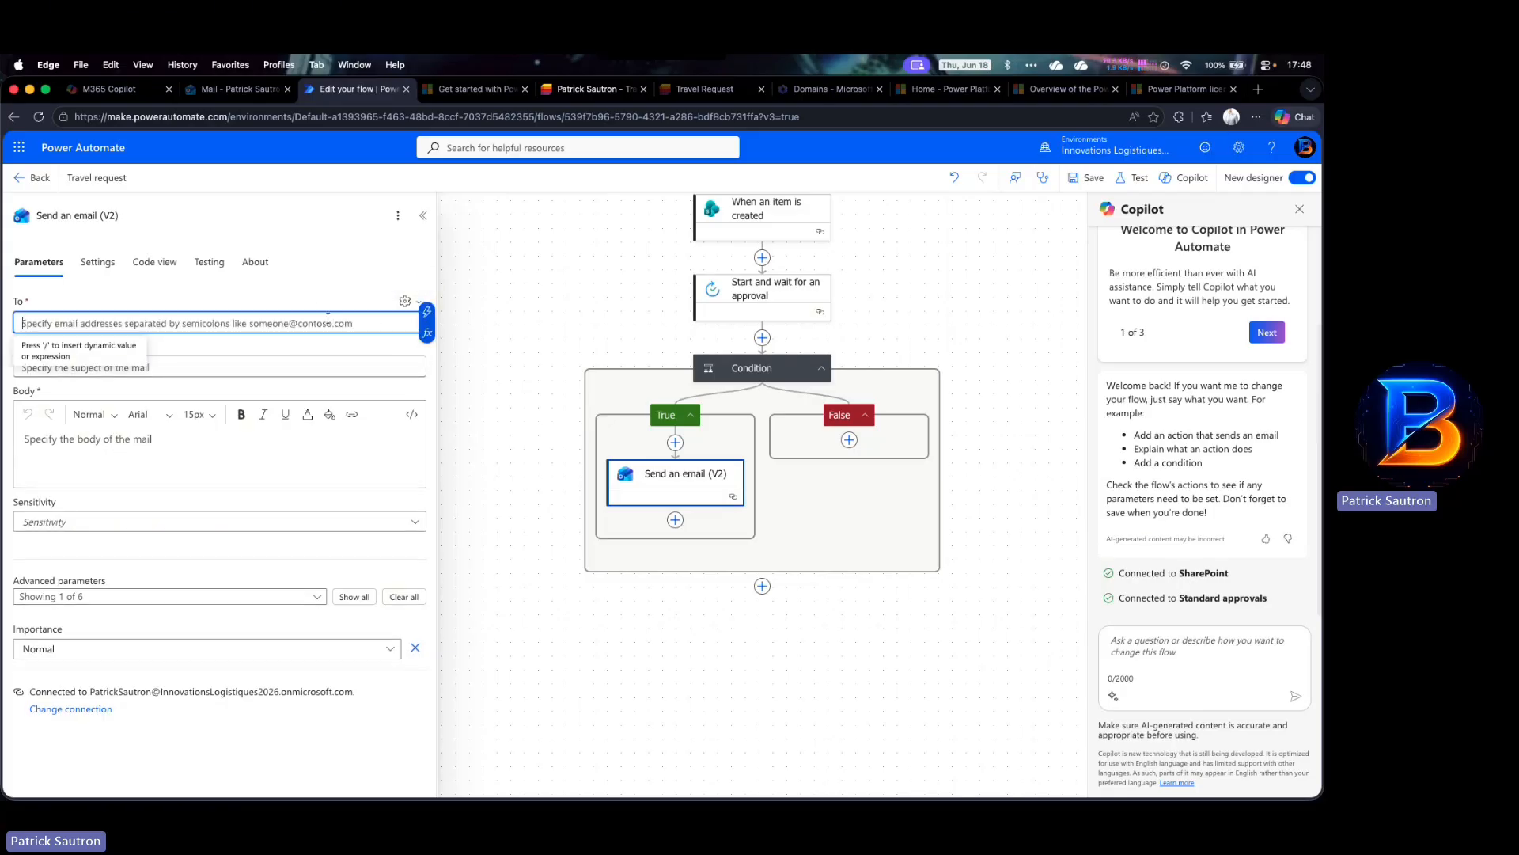
text(patrick)
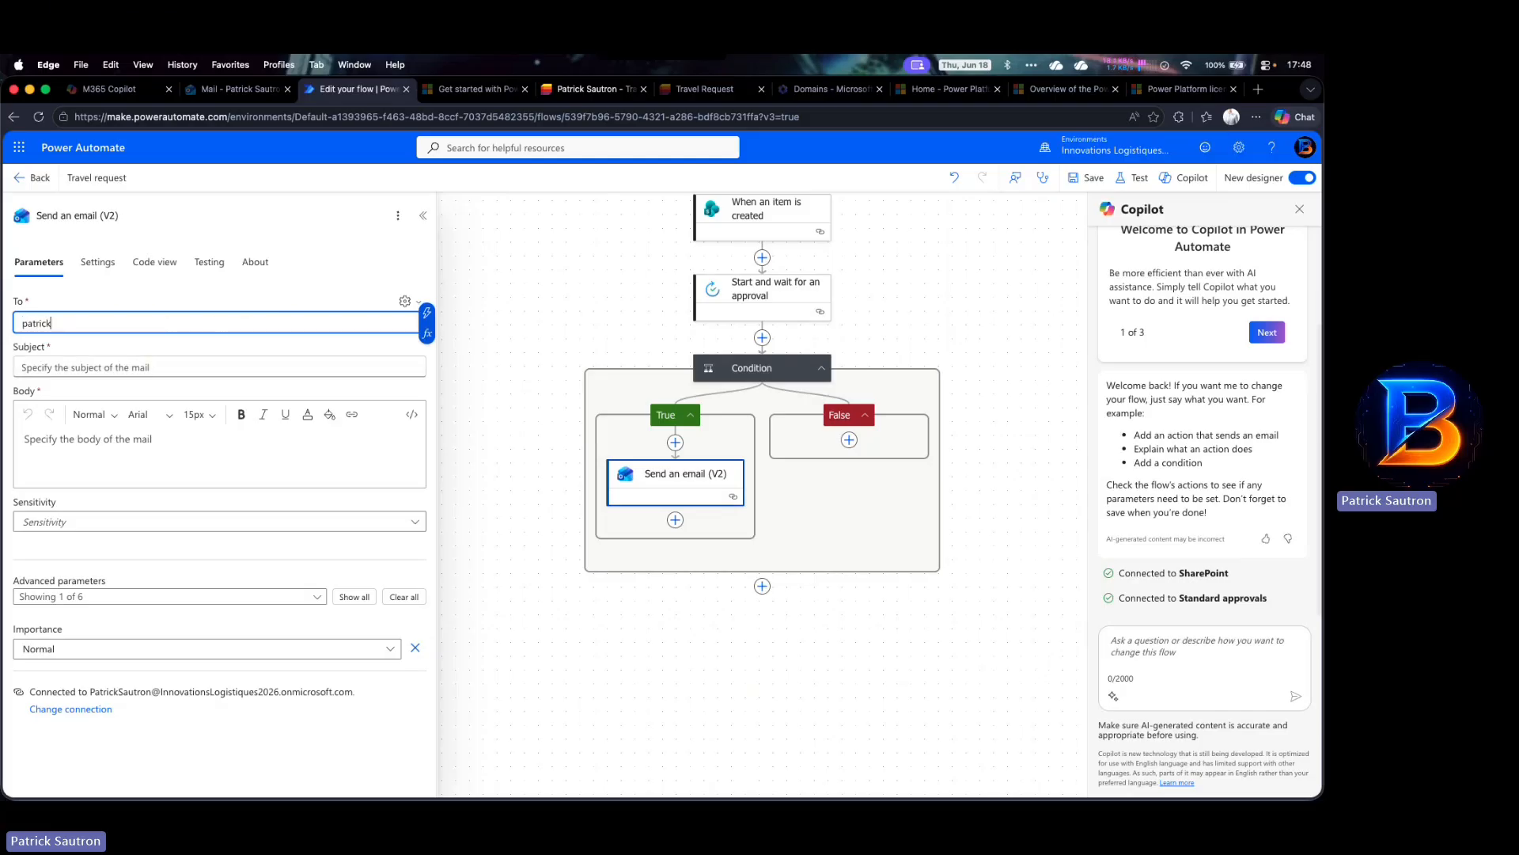
key(BackSpace)
key(BackSpace)
key(BackSpace)
key(BackSpace)
key(BackSpace)
key(BackSpace)
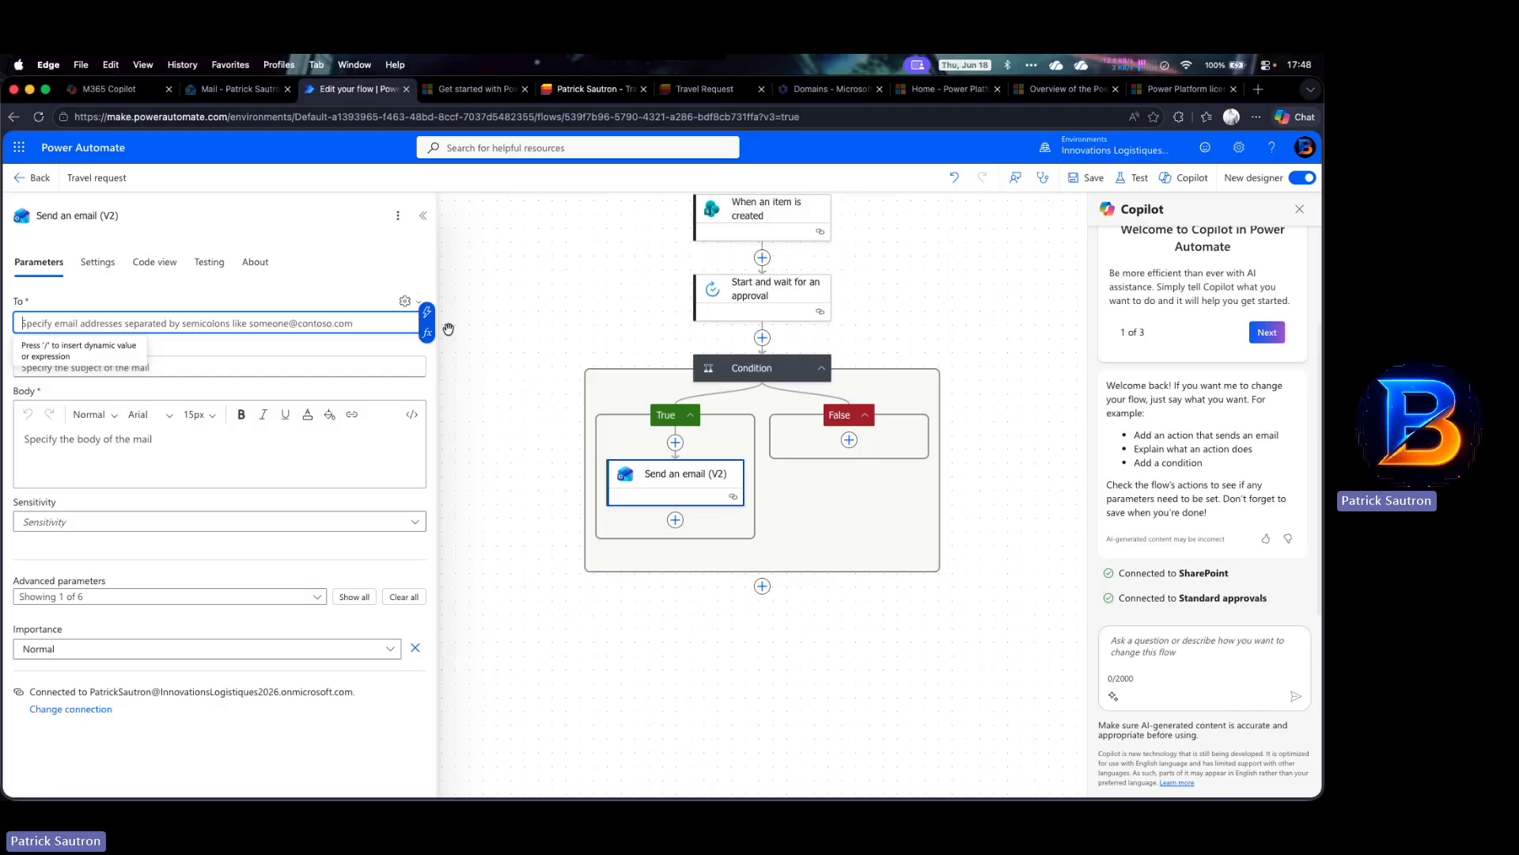
click(412, 302)
click(384, 324)
Find the intended recipient in the directory and add them to the email's To field
click(147, 320)
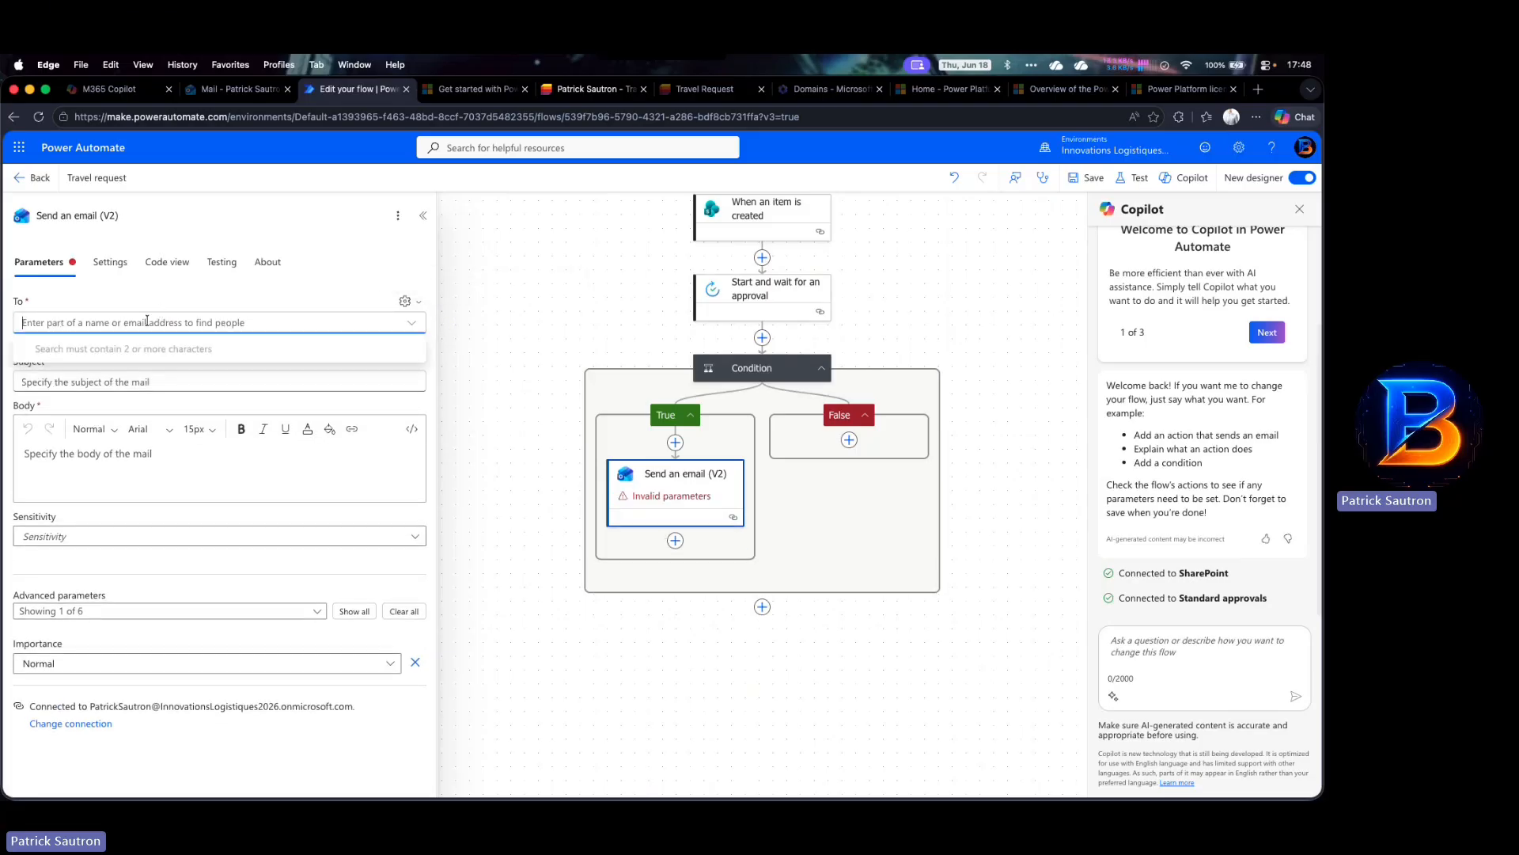
text(patrick)
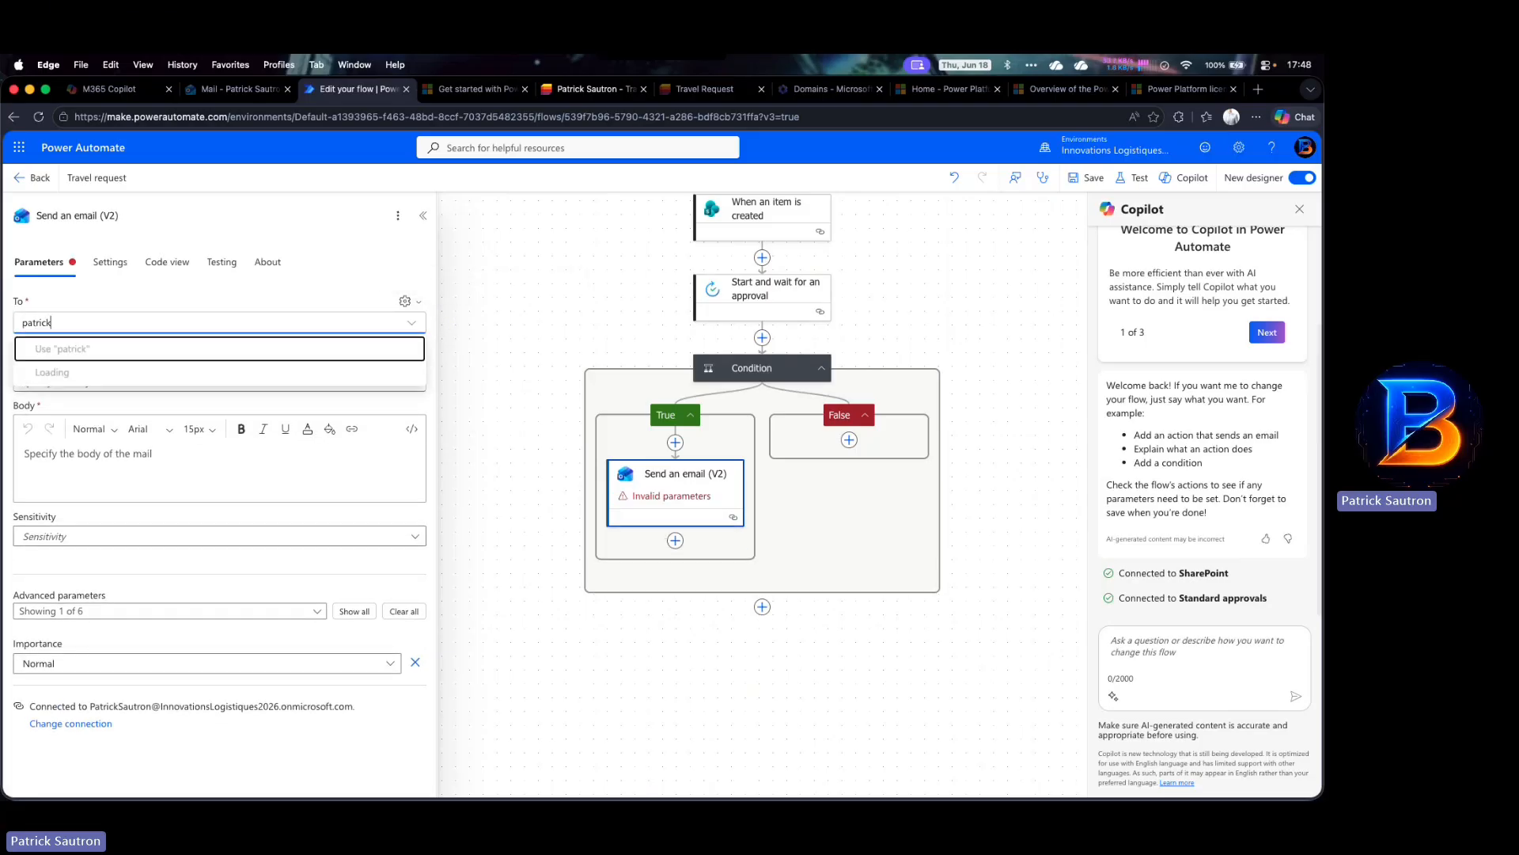
click(119, 376)
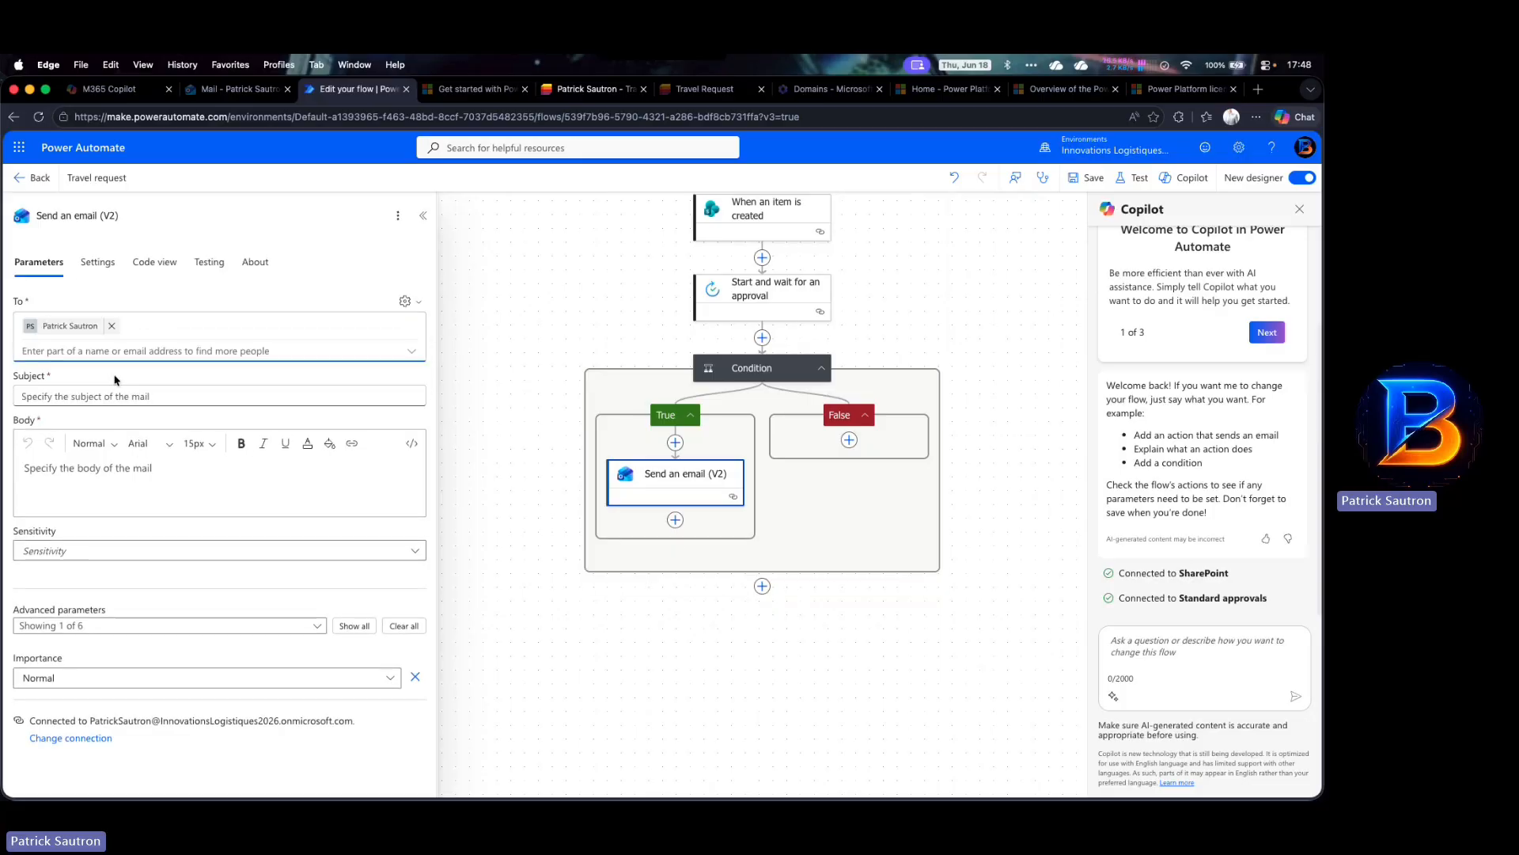
Copy the title of the Start and wait for an approval action, including its ID token, into the email's Subject
click(153, 395)
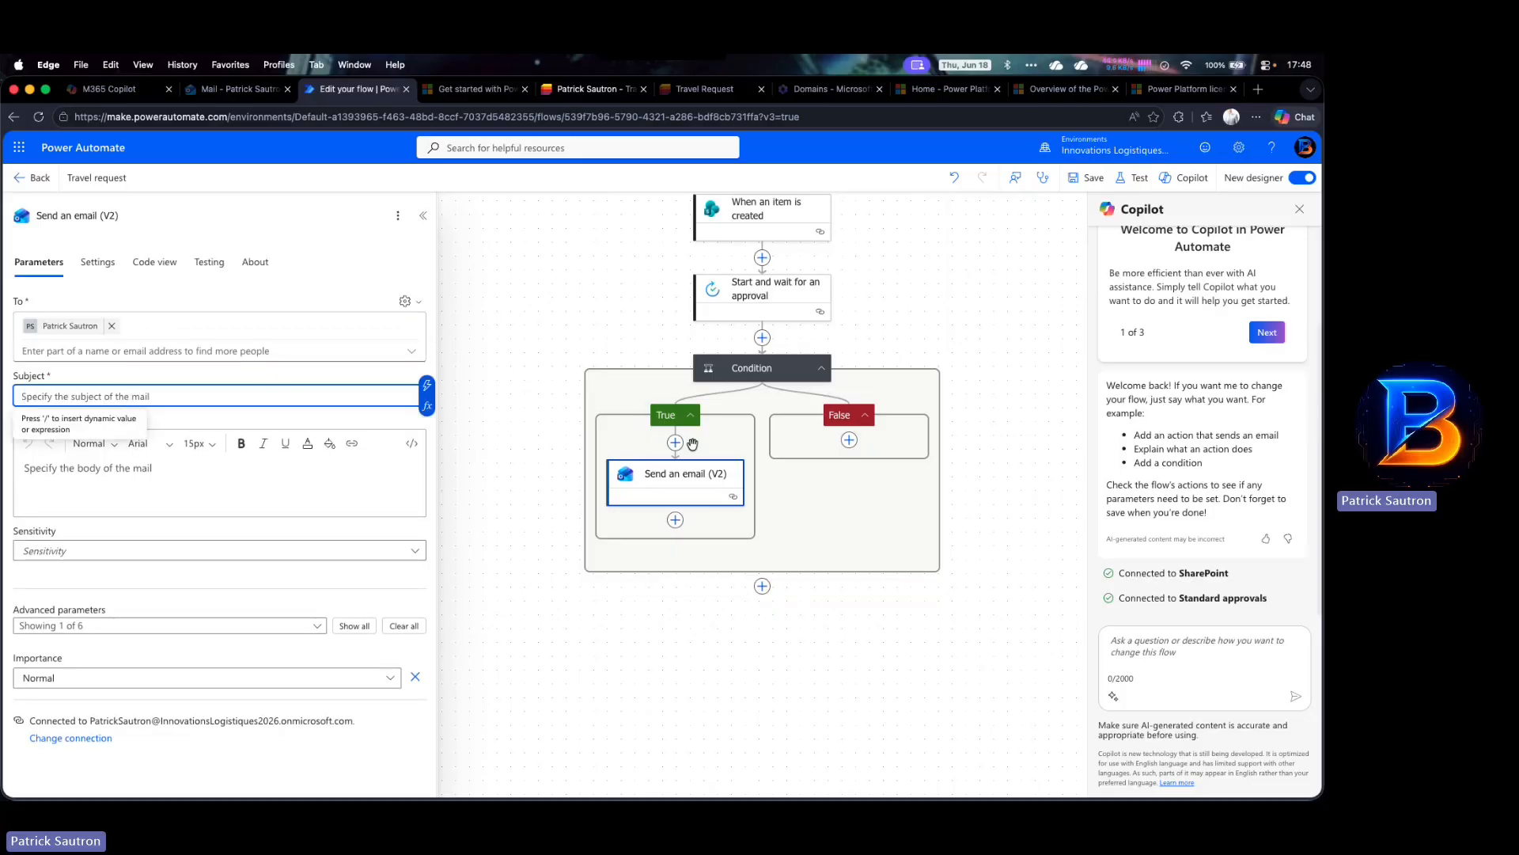
click(764, 299)
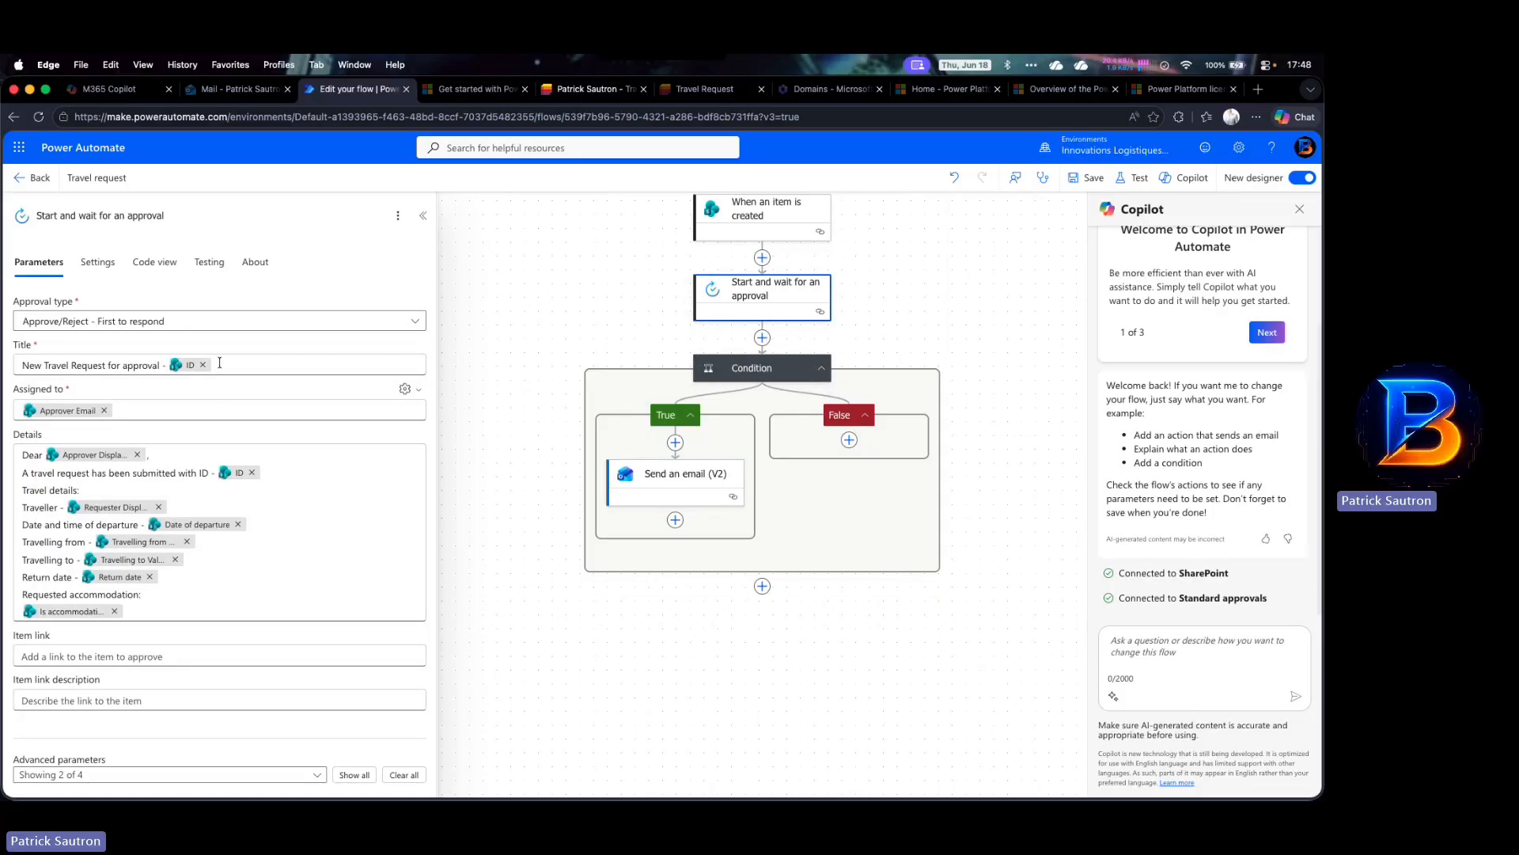
click(219, 363)
key(super+a)
key(super+c)
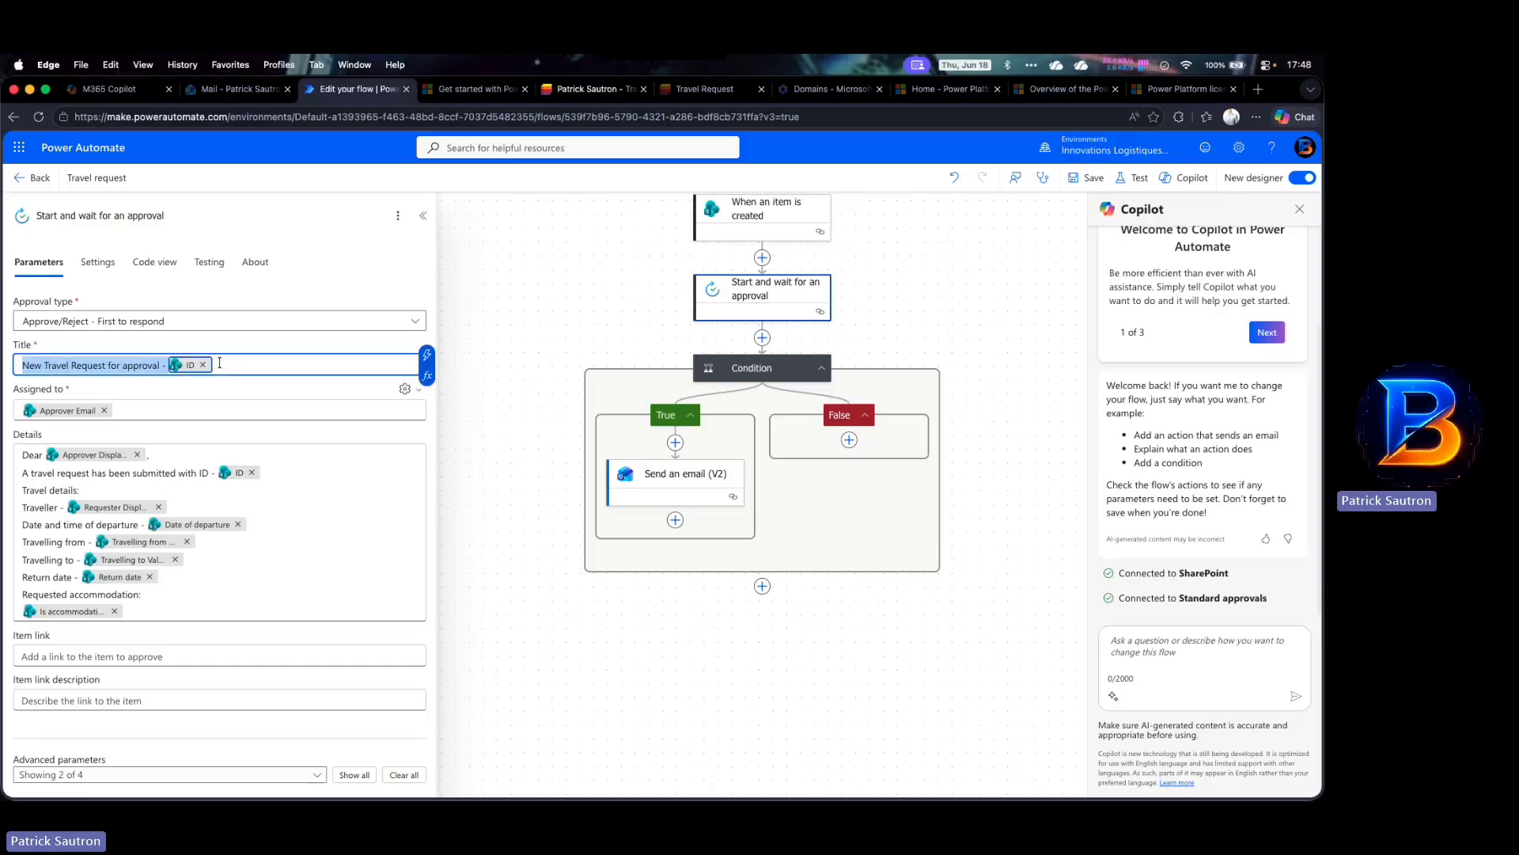
click(688, 474)
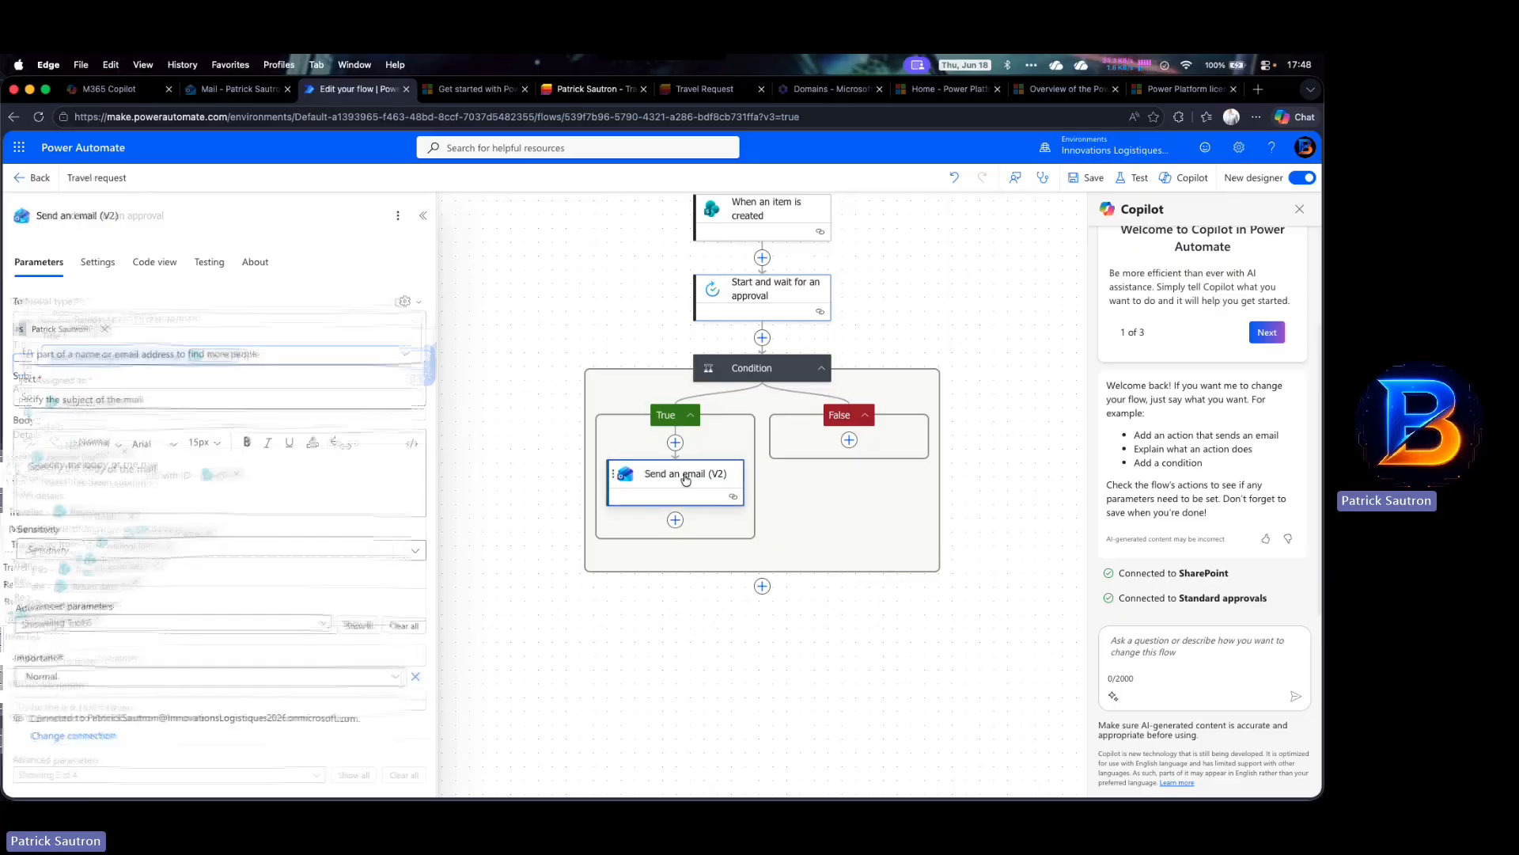
click(120, 395)
key(super+v)
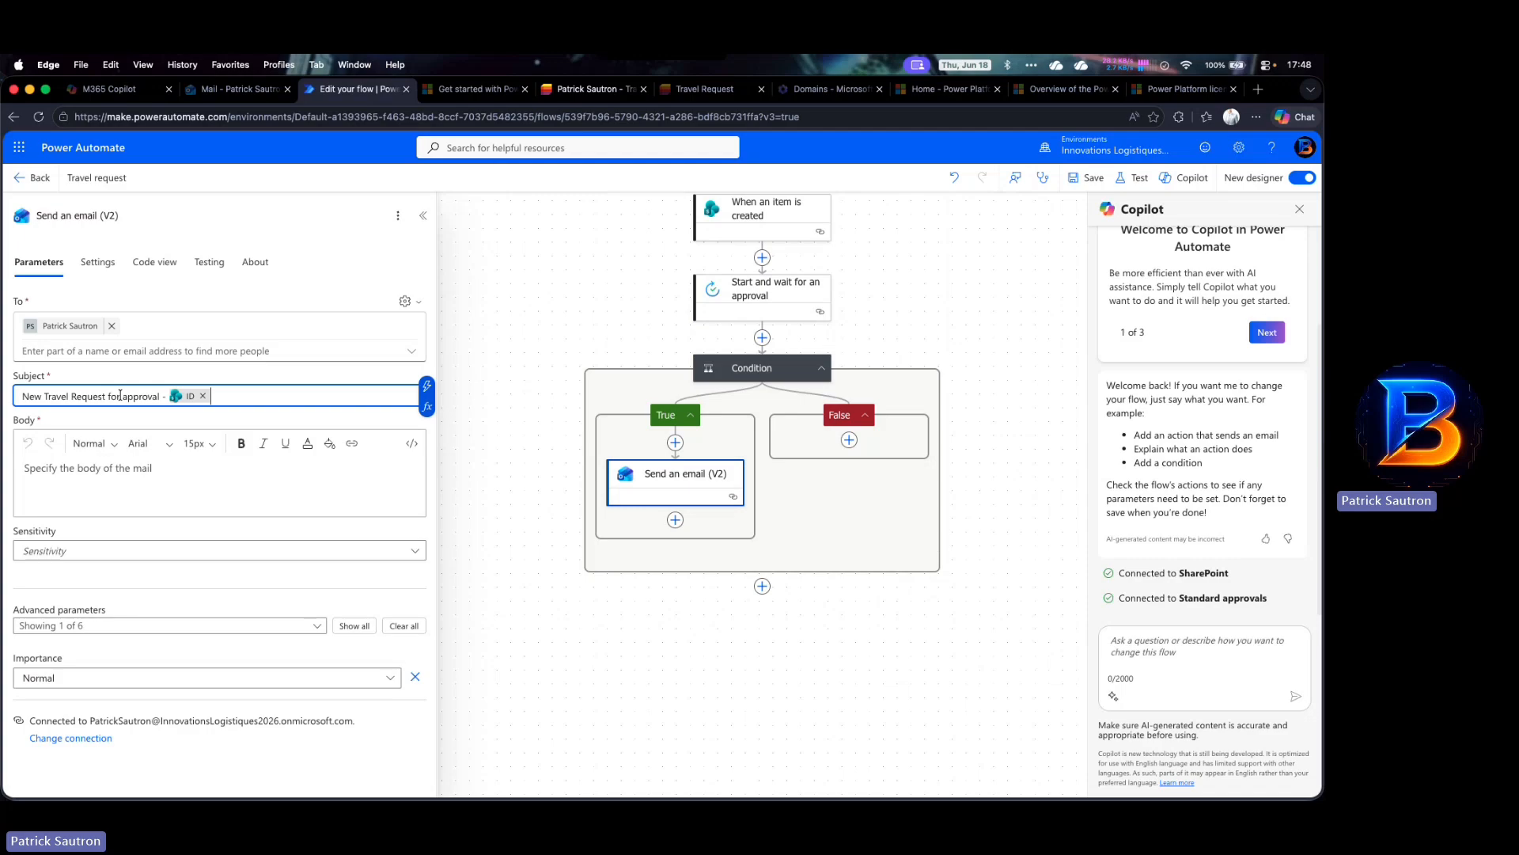
Copy the full Details text with its dynamic tokens from Start and wait for an approval into the email's Body
click(129, 494)
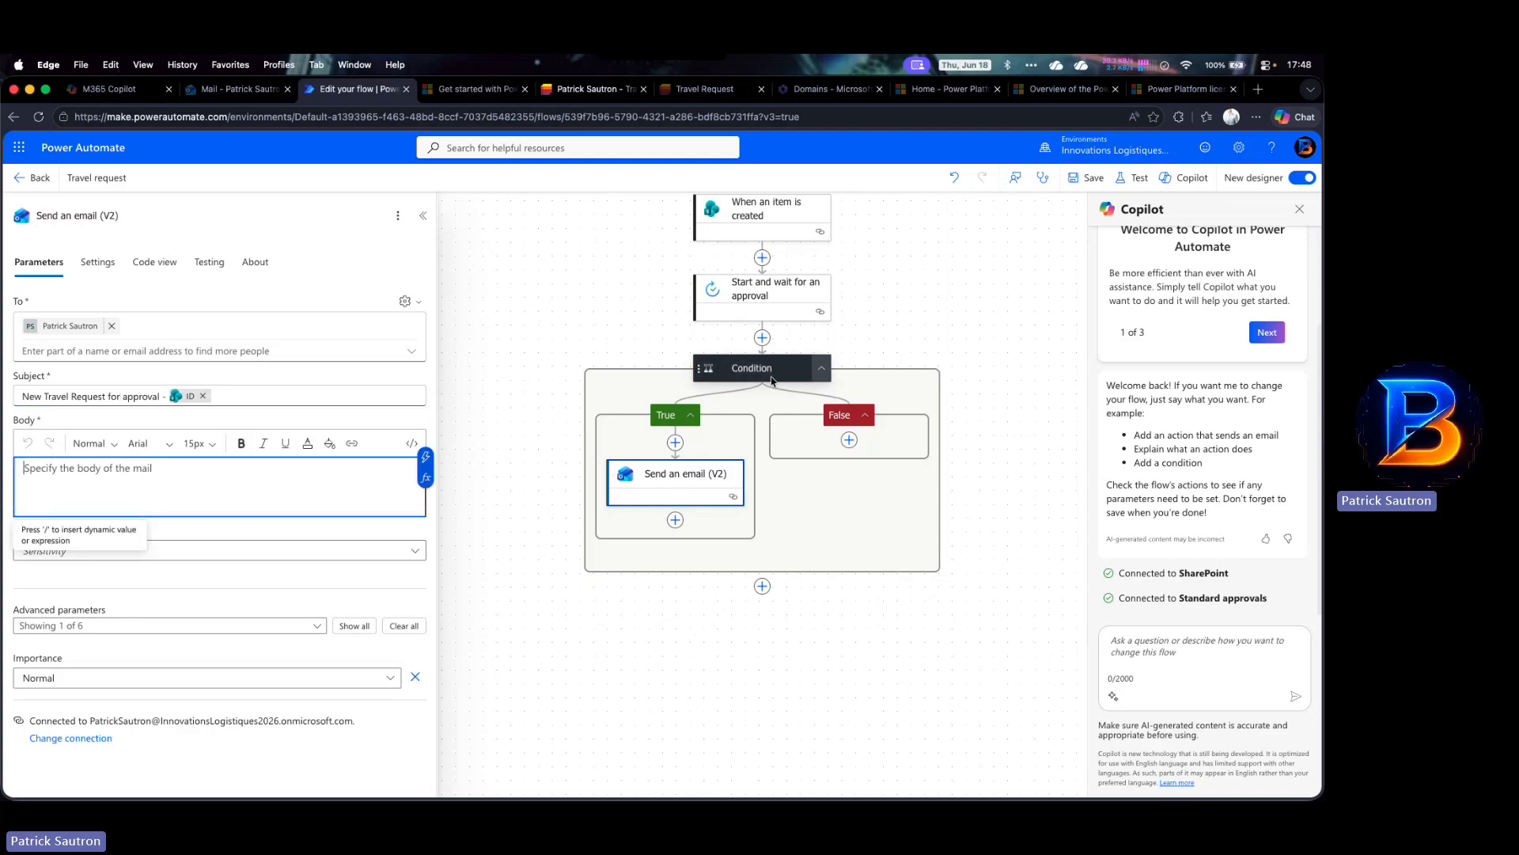
click(772, 299)
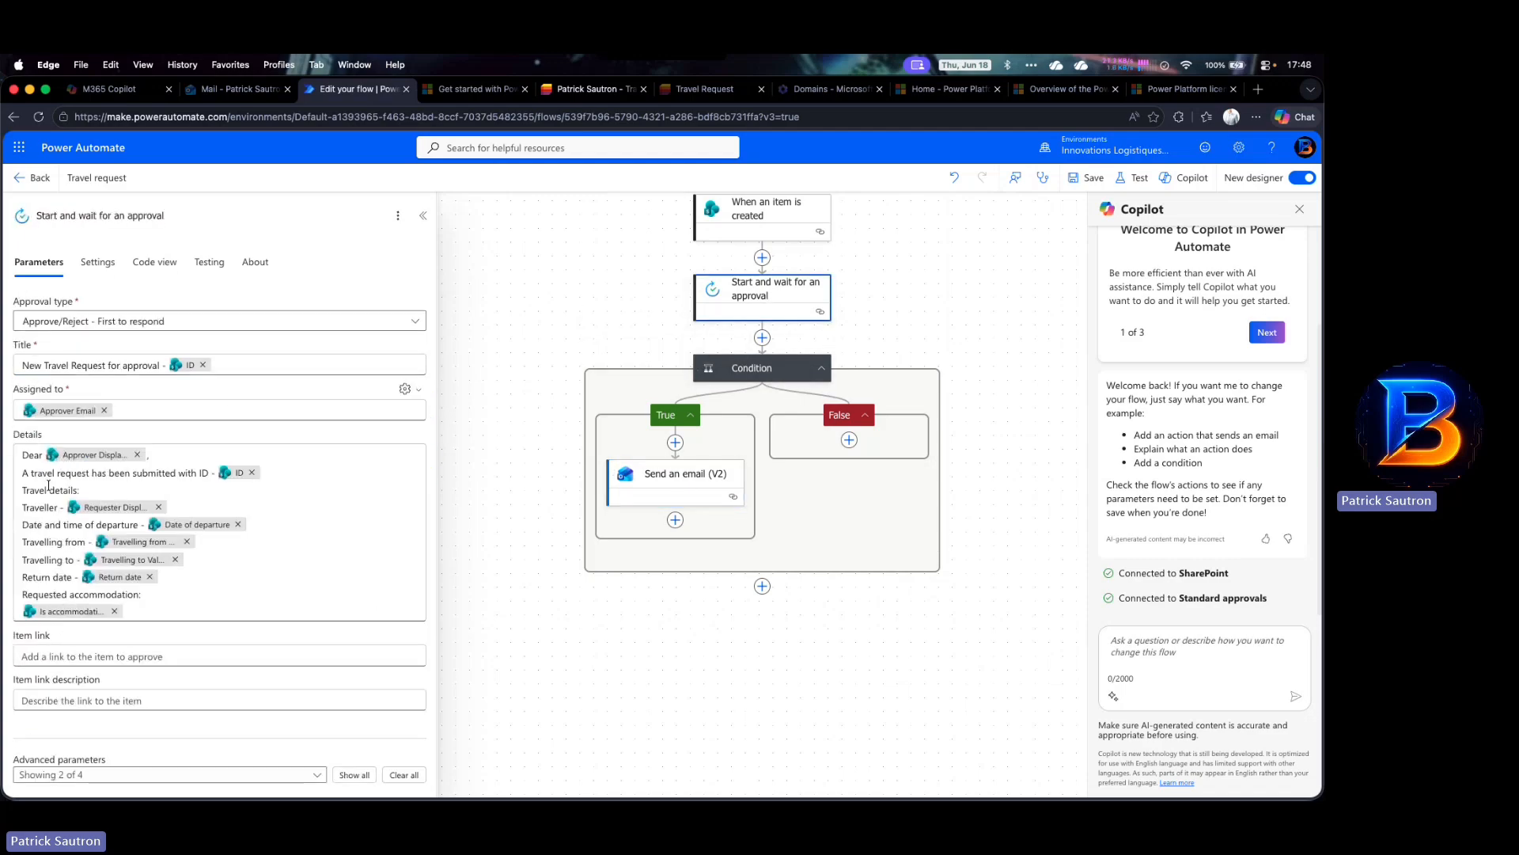
drag(26, 457, 131, 596)
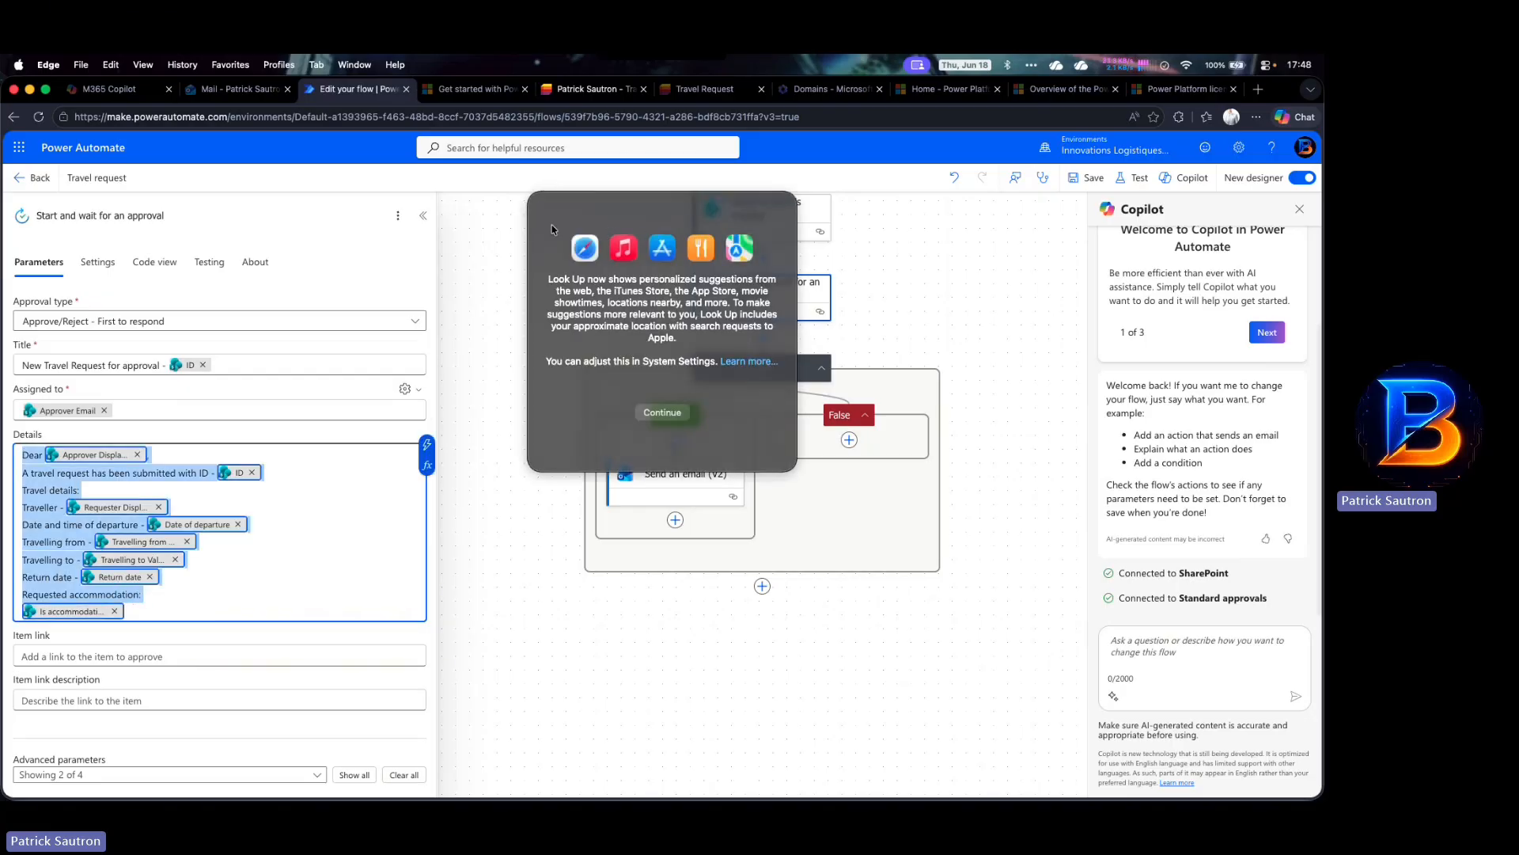
click(506, 274)
scroll(255, 567, down, 1)
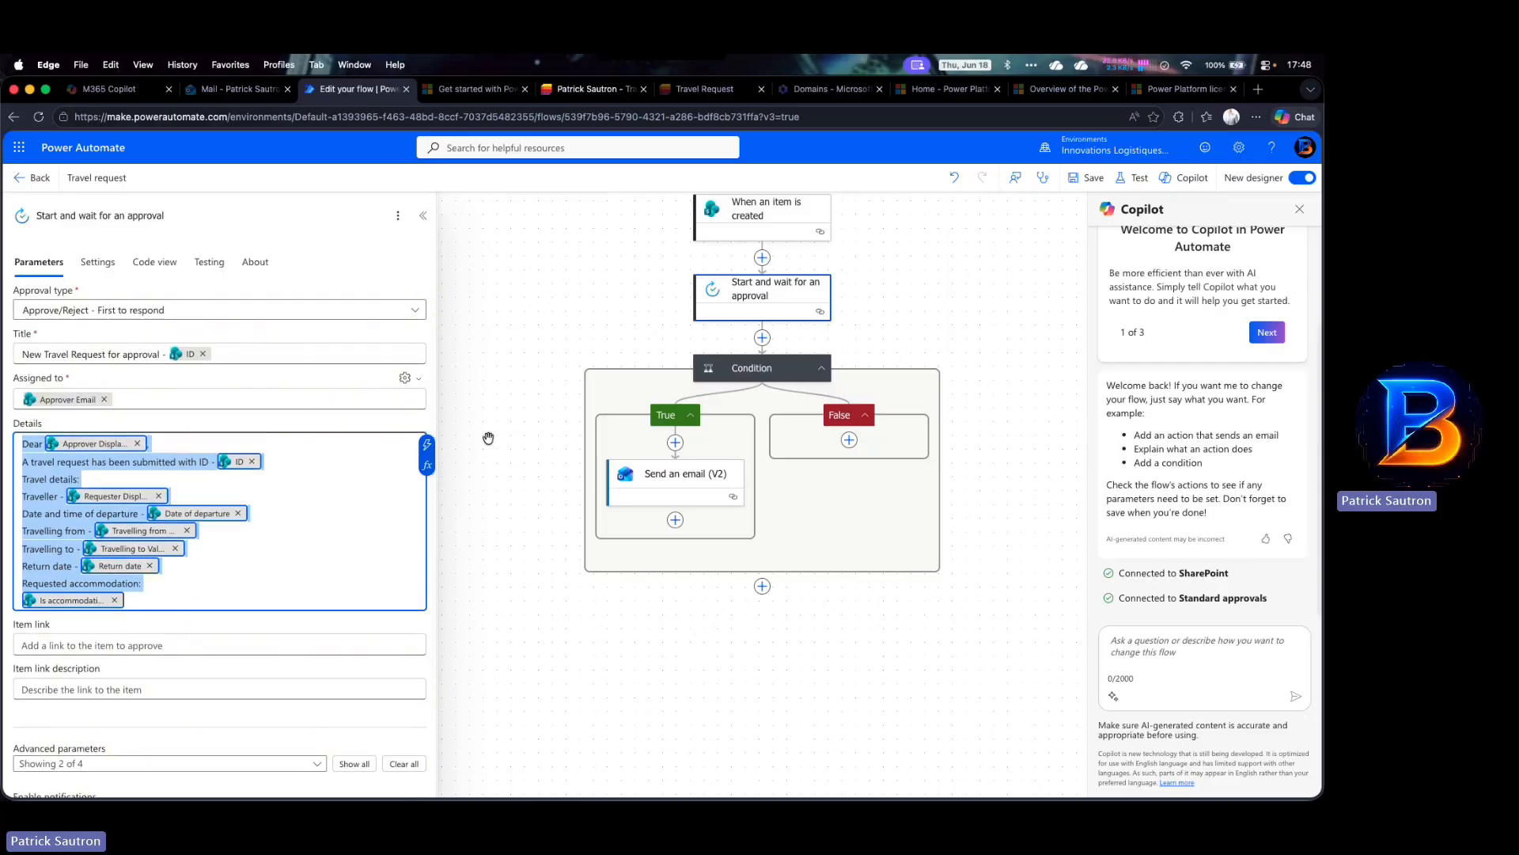
click(669, 476)
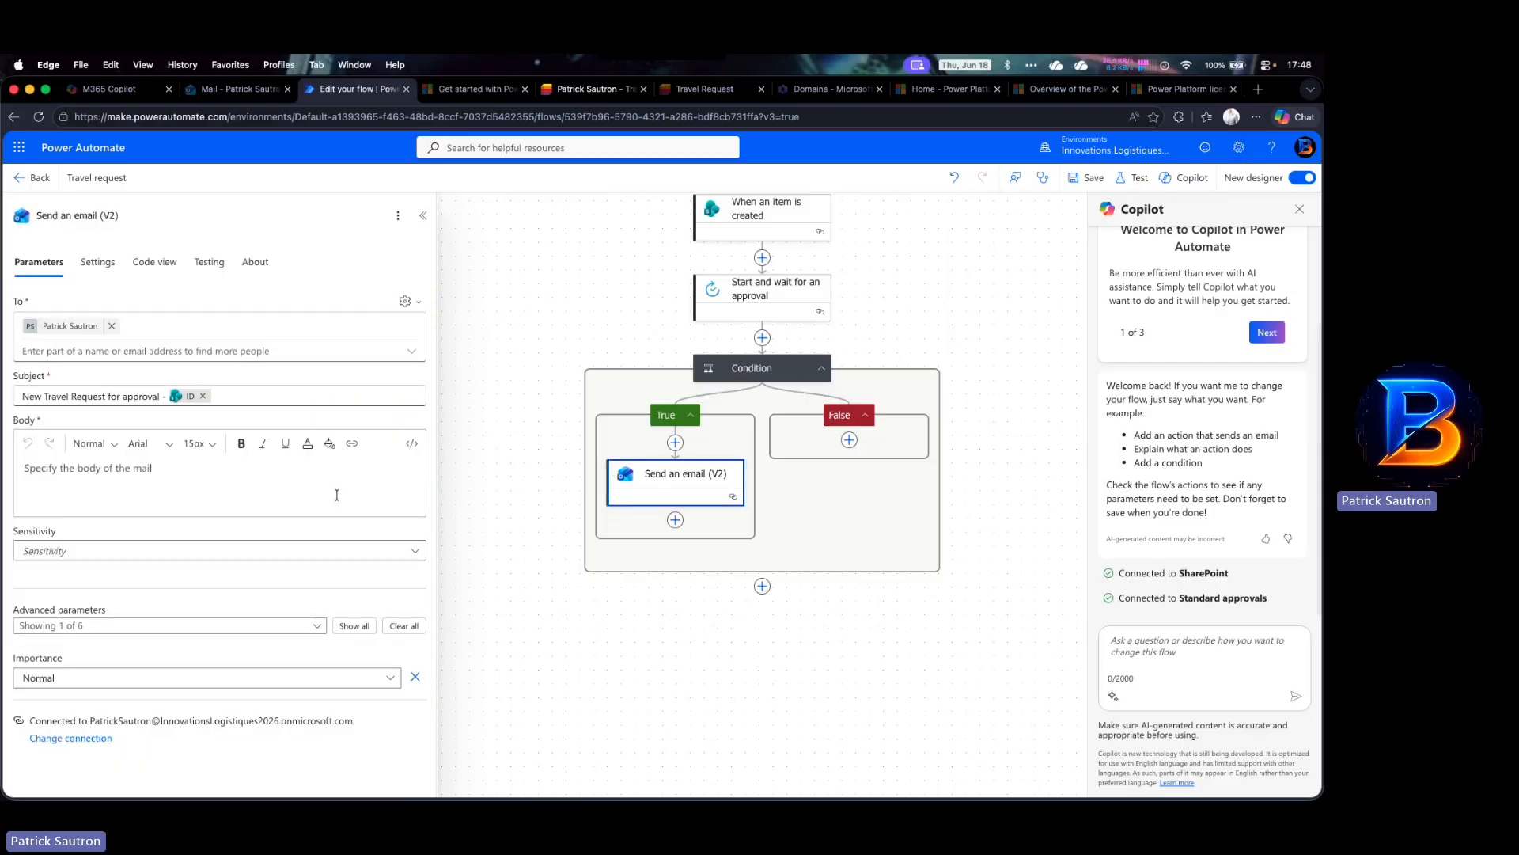
click(189, 480)
key(super+v)
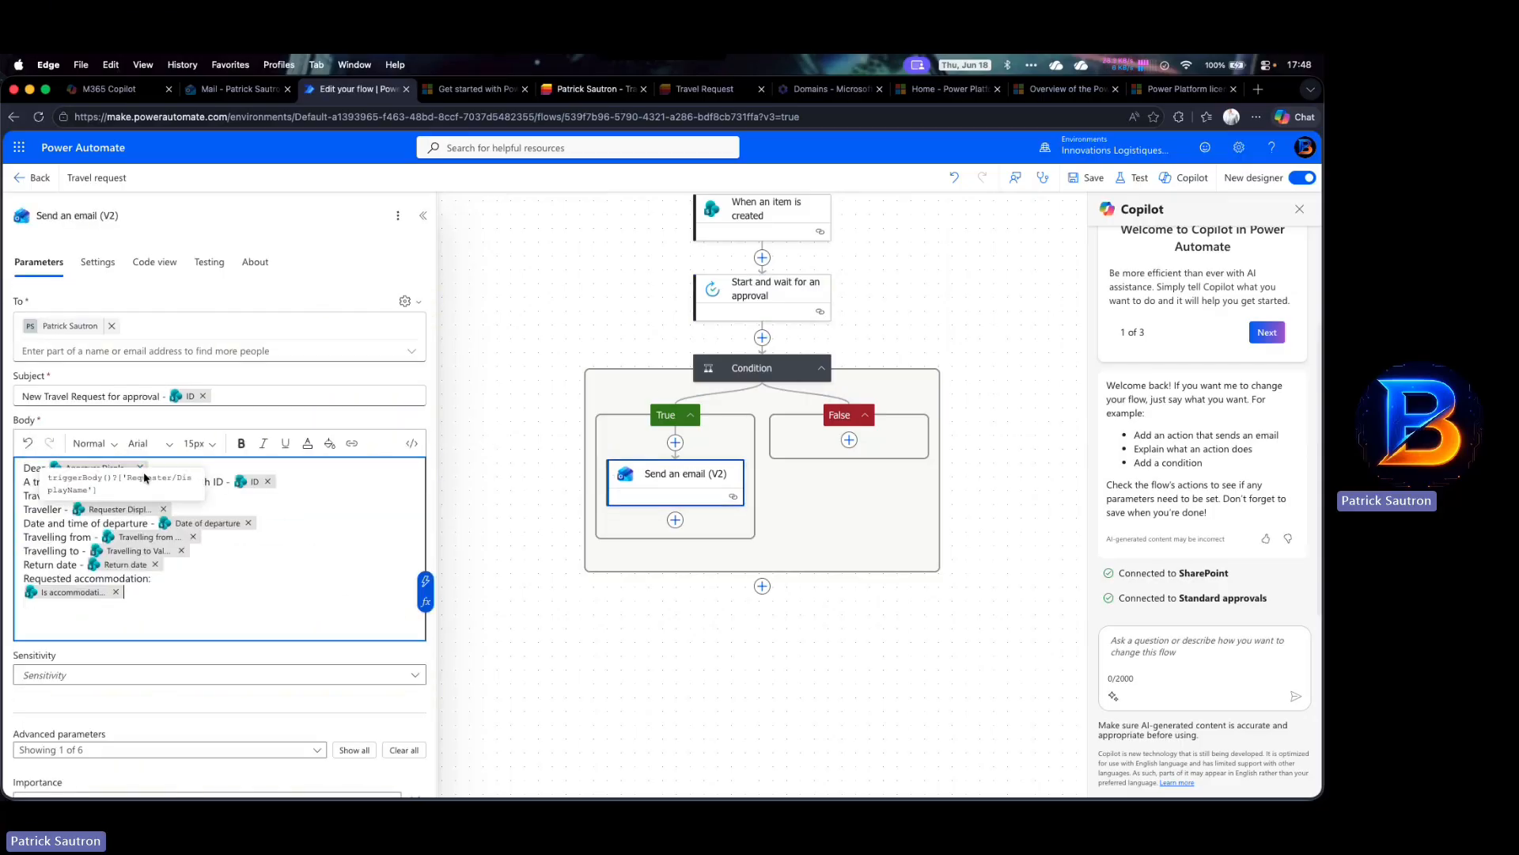
Replace the approver display name token in the email body's greeting with the recipient's first name
click(142, 468)
click(47, 468)
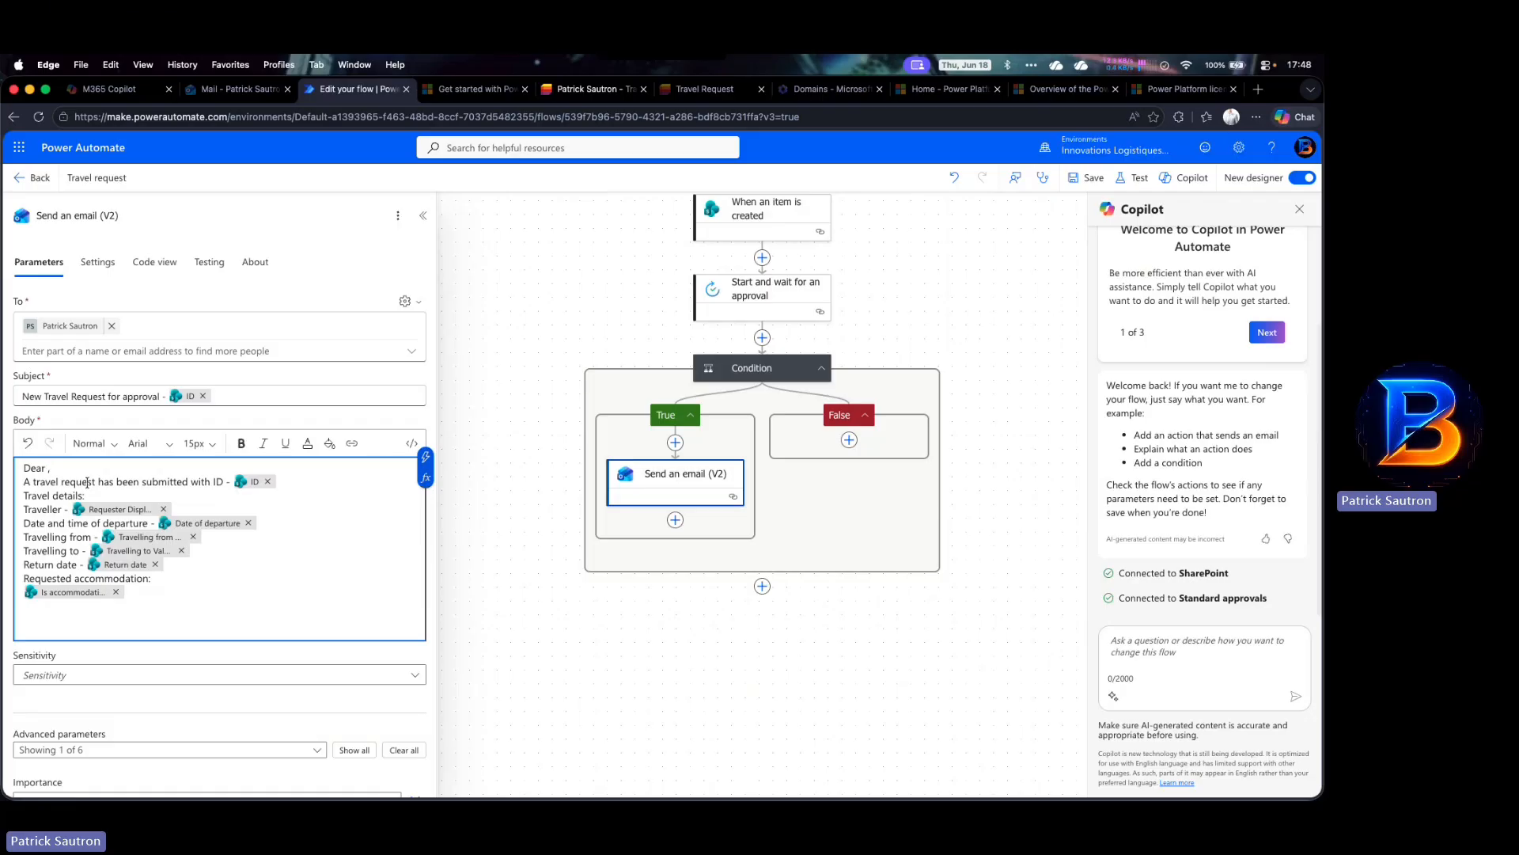
text(Patrick)
Append "Can you please initiate the required flight and eventual accommodation bookings and contact the requester for further information." below the email body's travel details
click(154, 599)
key(Return)
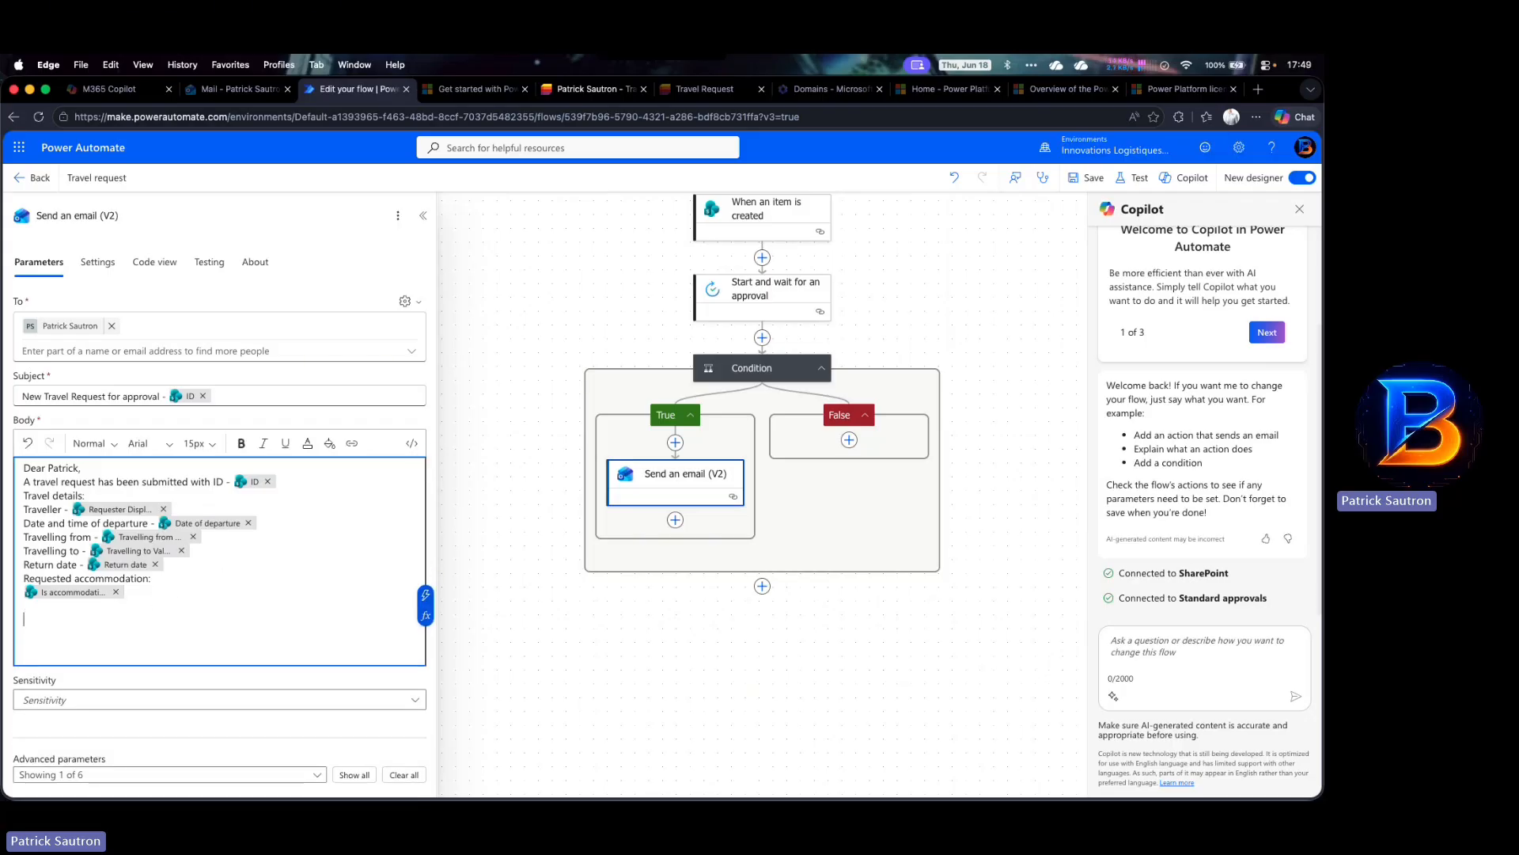
key(Return)
text(Can you please initiate the required flmight a)
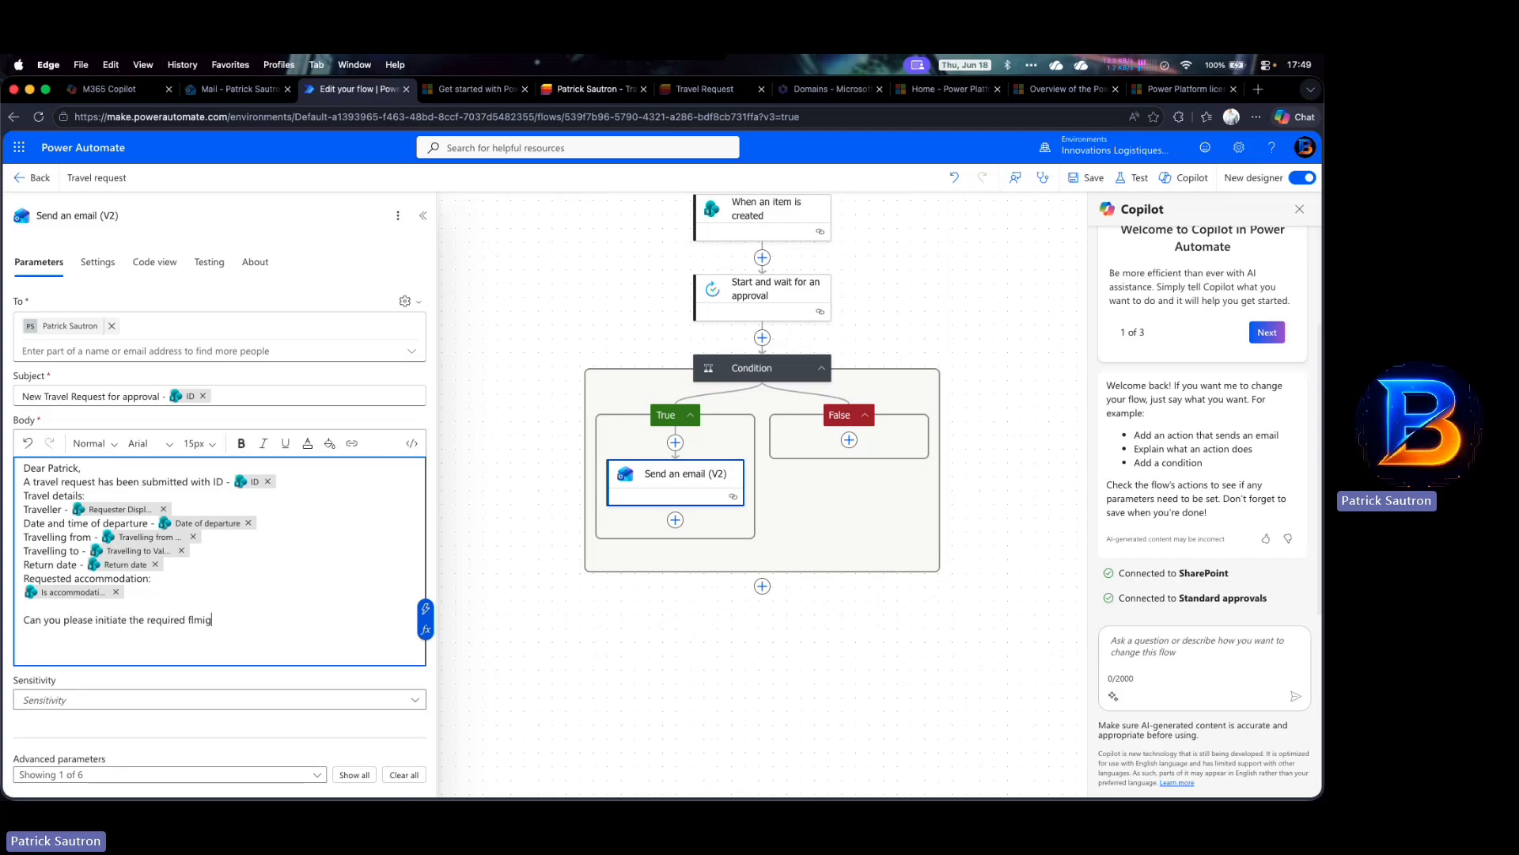
key(BackSpace)
key(BackSpace)
key(BackSpace)
key(BackSpace)
key(BackSpace)
key(BackSpace)
key(BackSpace)
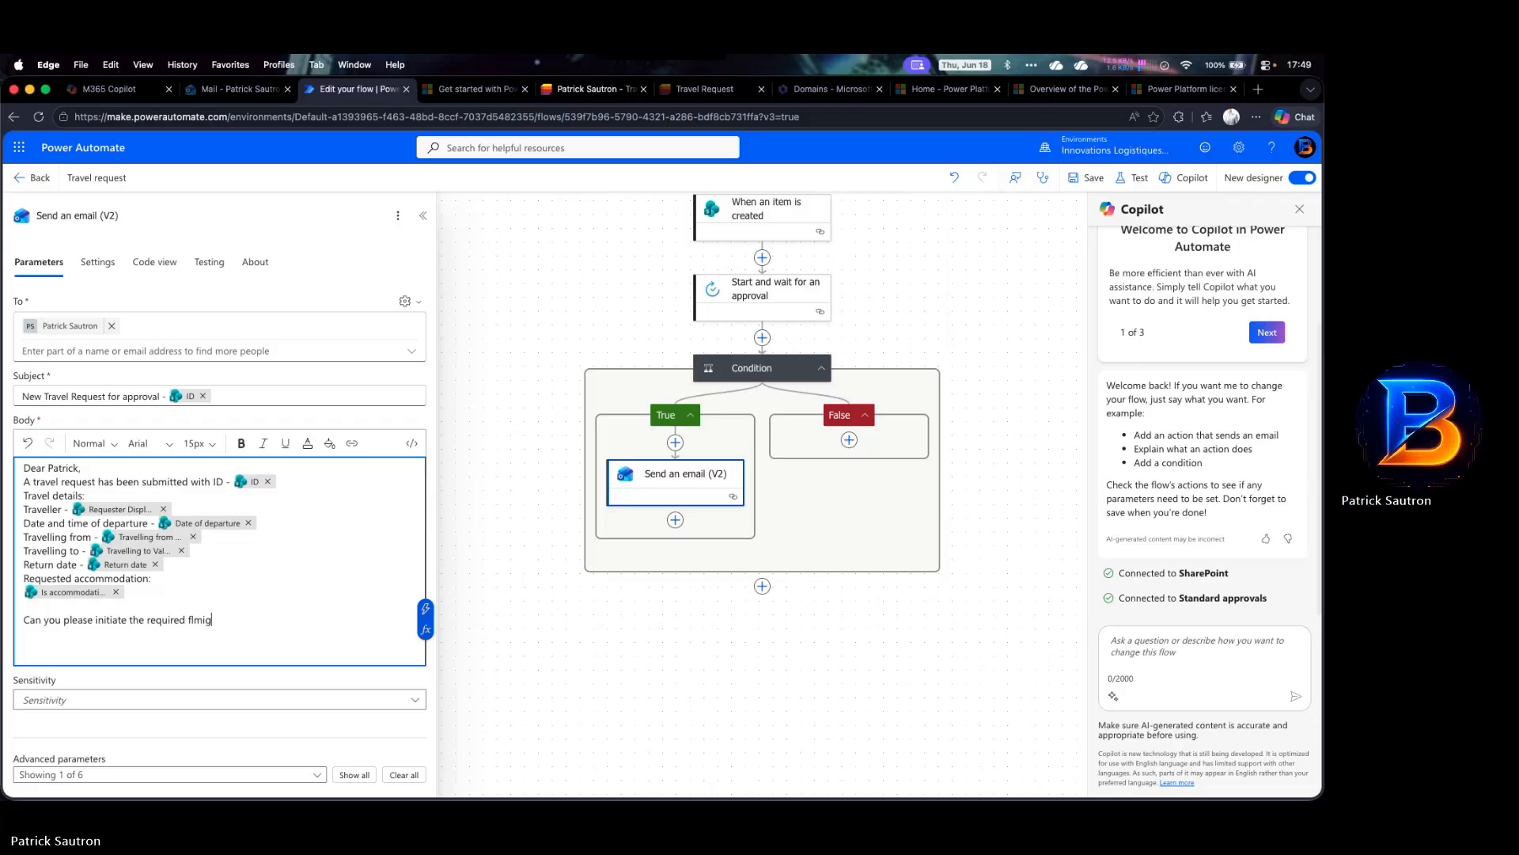
text(ight and evenbtual)
key(BackSpace)
key(BackSpace)
key(BackSpace)
key(BackSpace)
key(BackSpace)
key(BackSpace)
text(tual a)
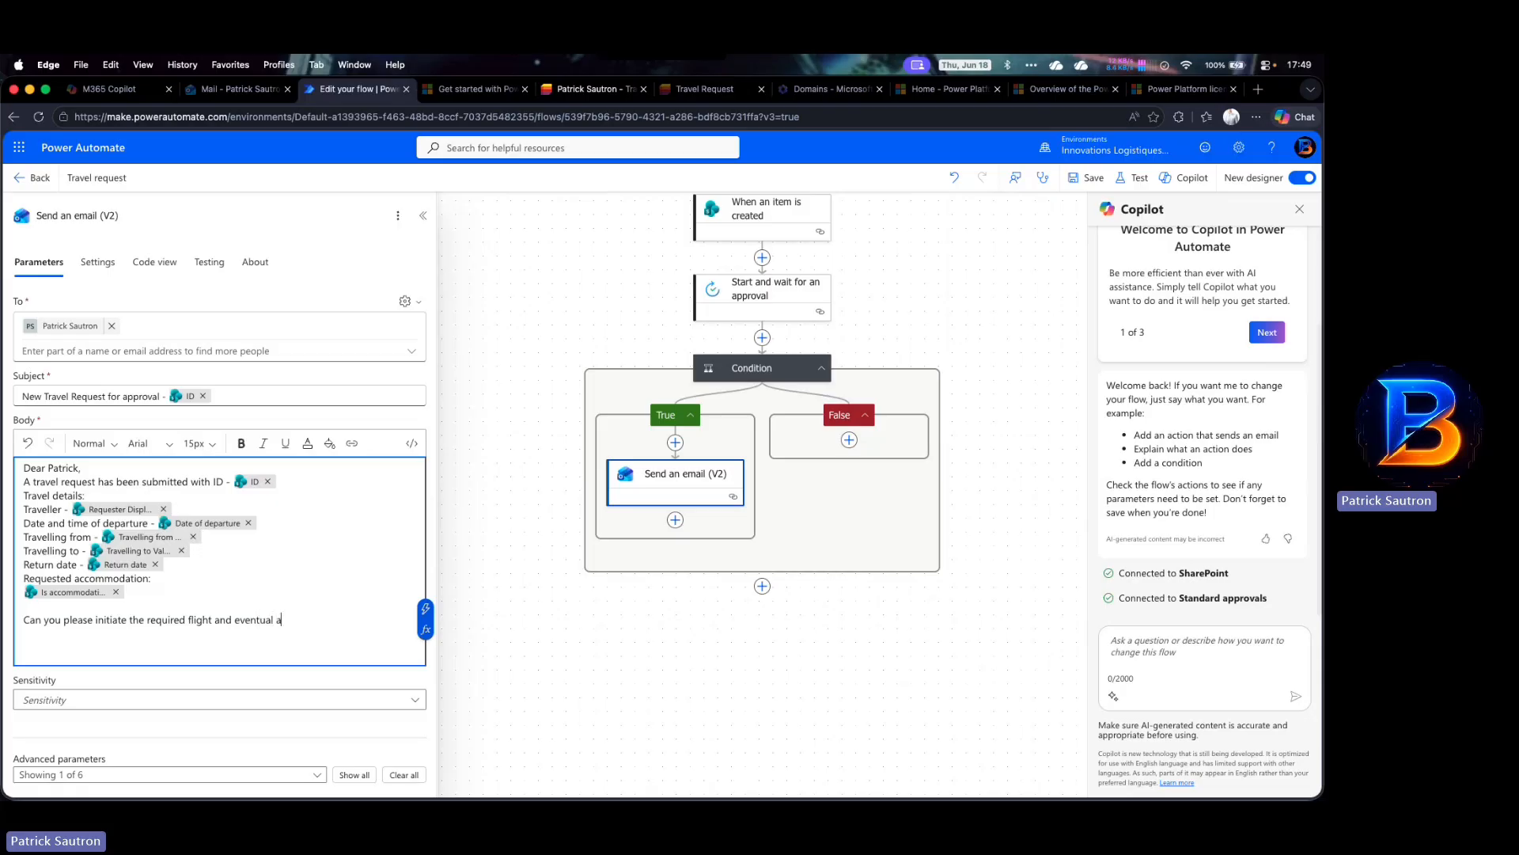
text(ccommodati)
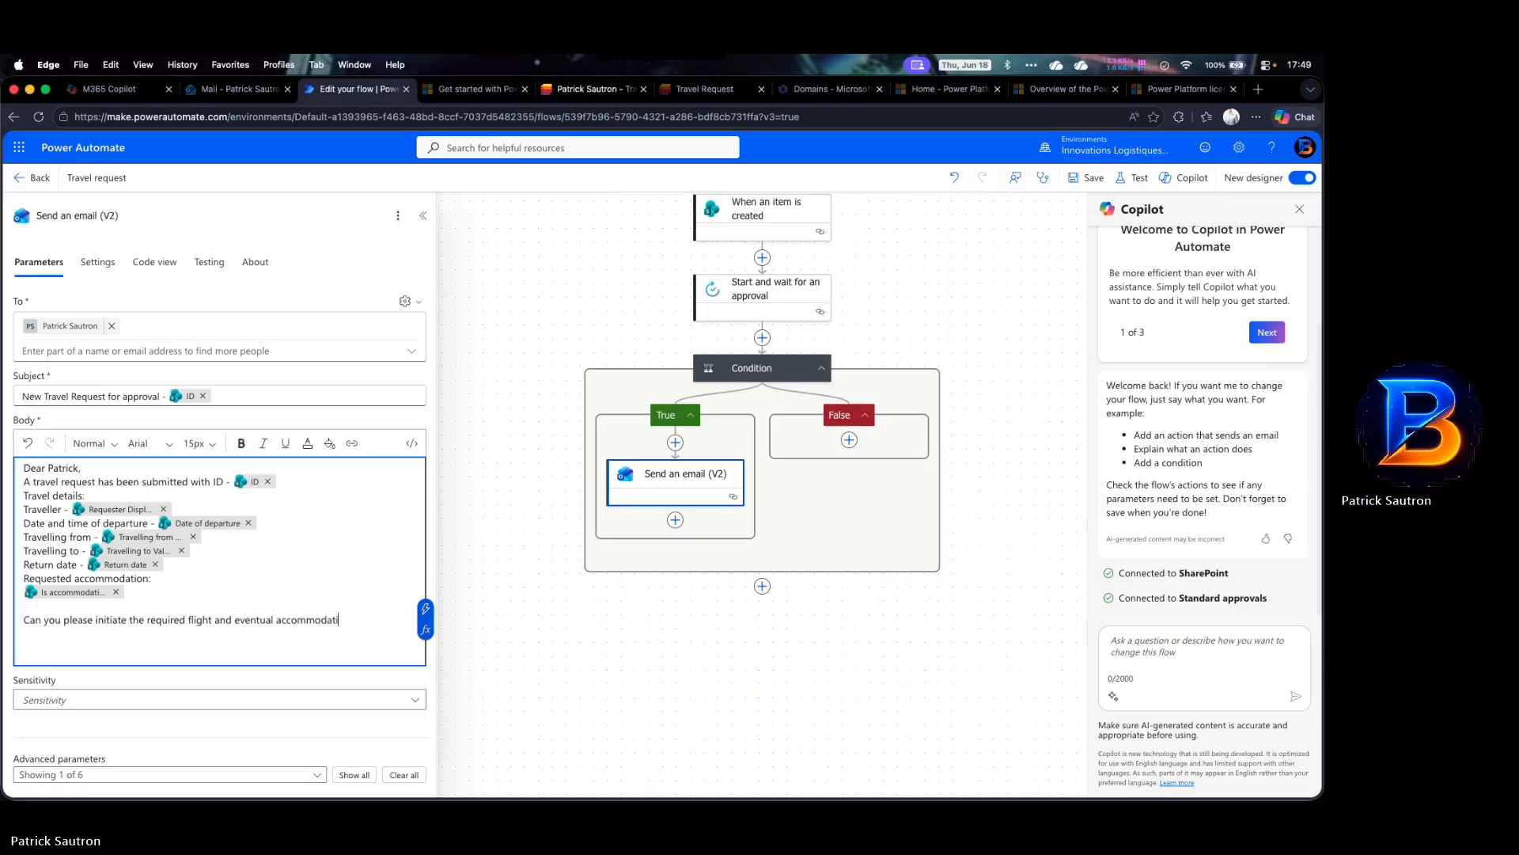
text(on booki)
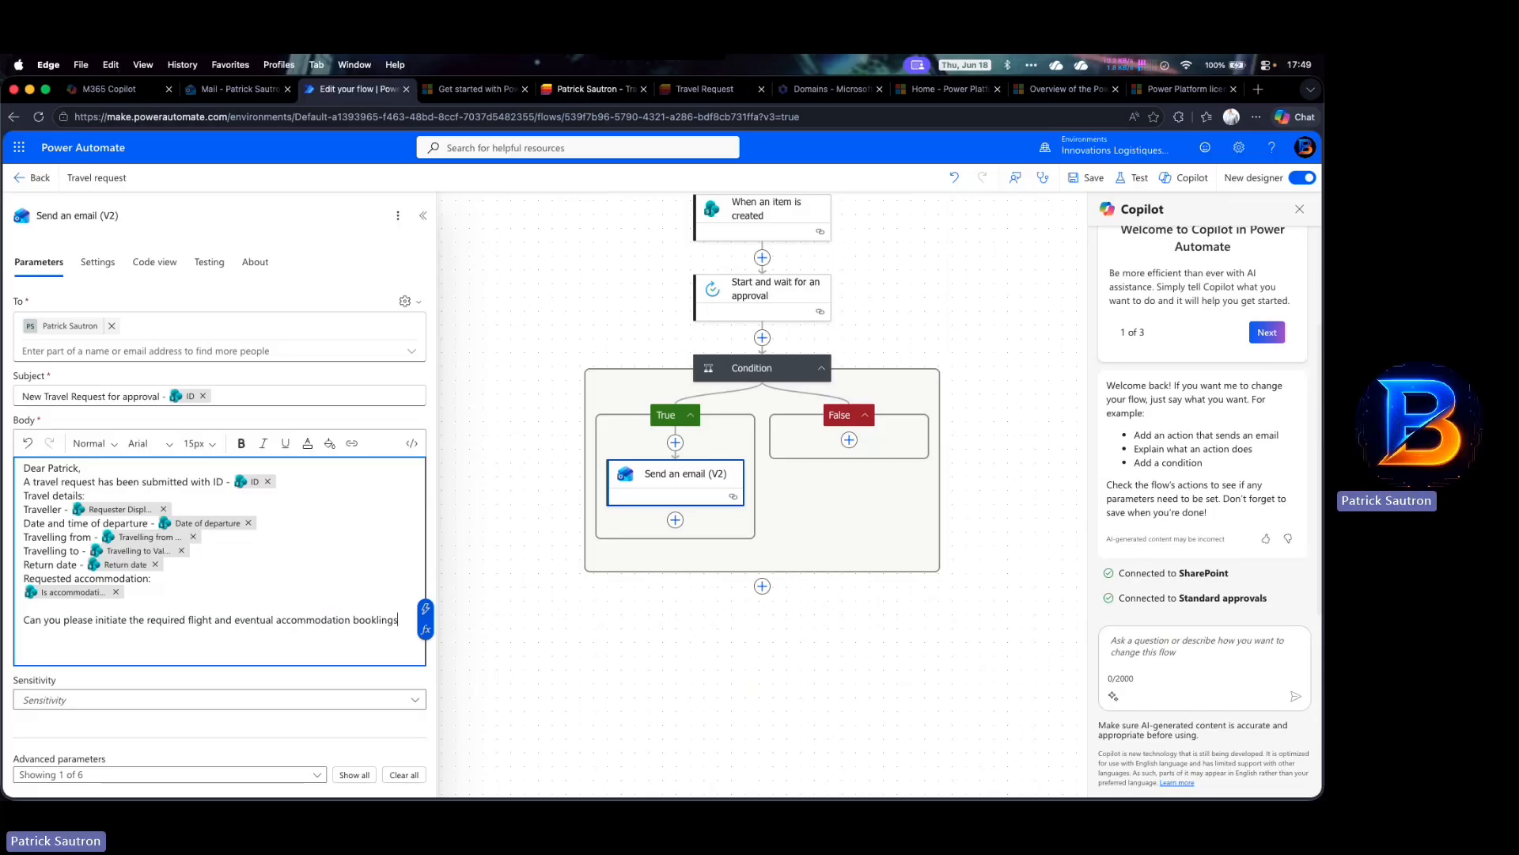
text(ngs and contact )
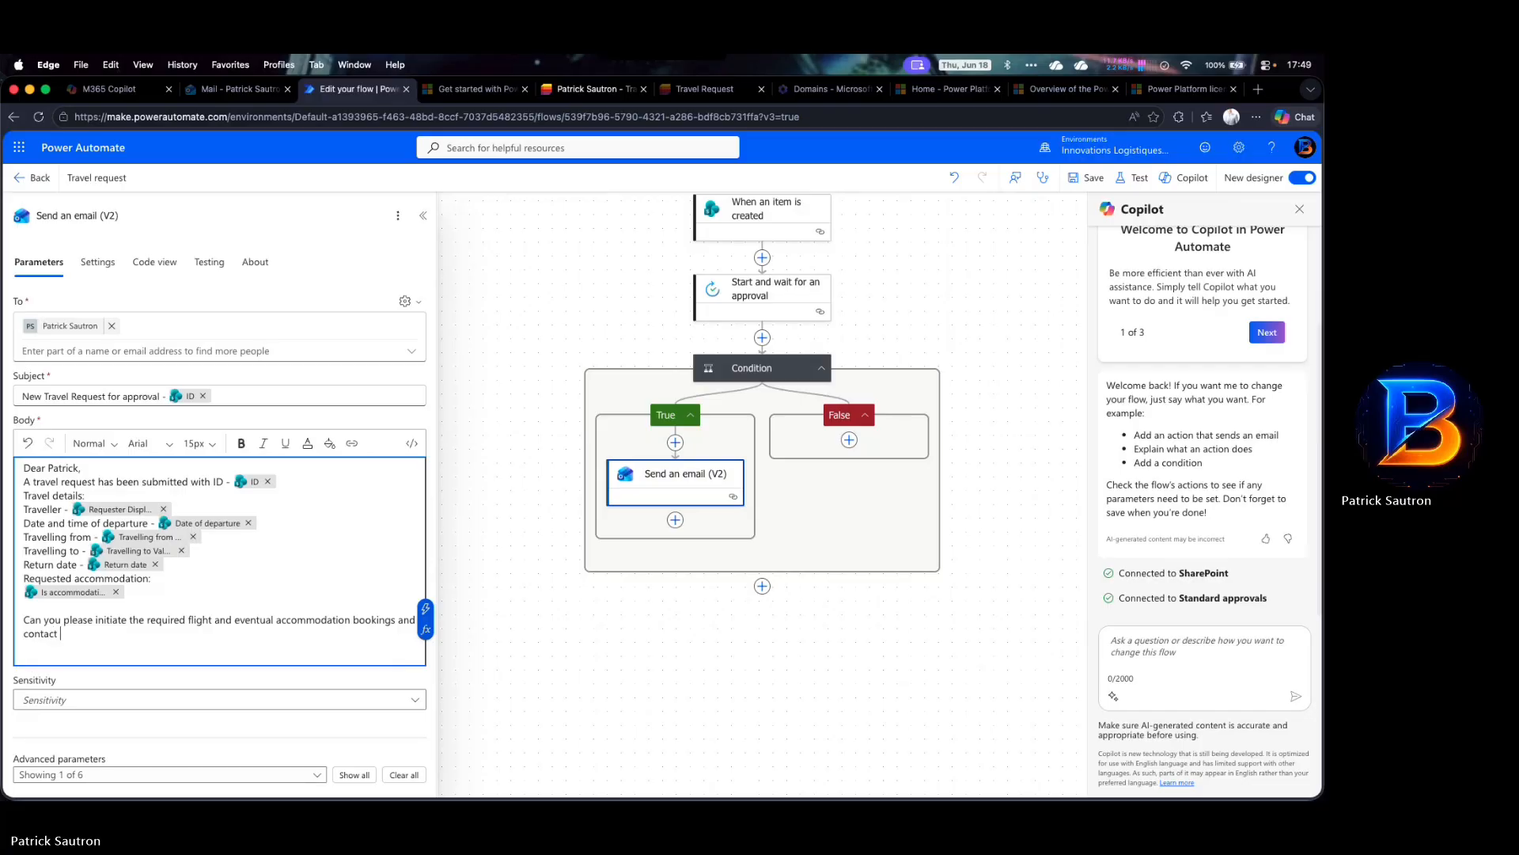
text(the request"er)
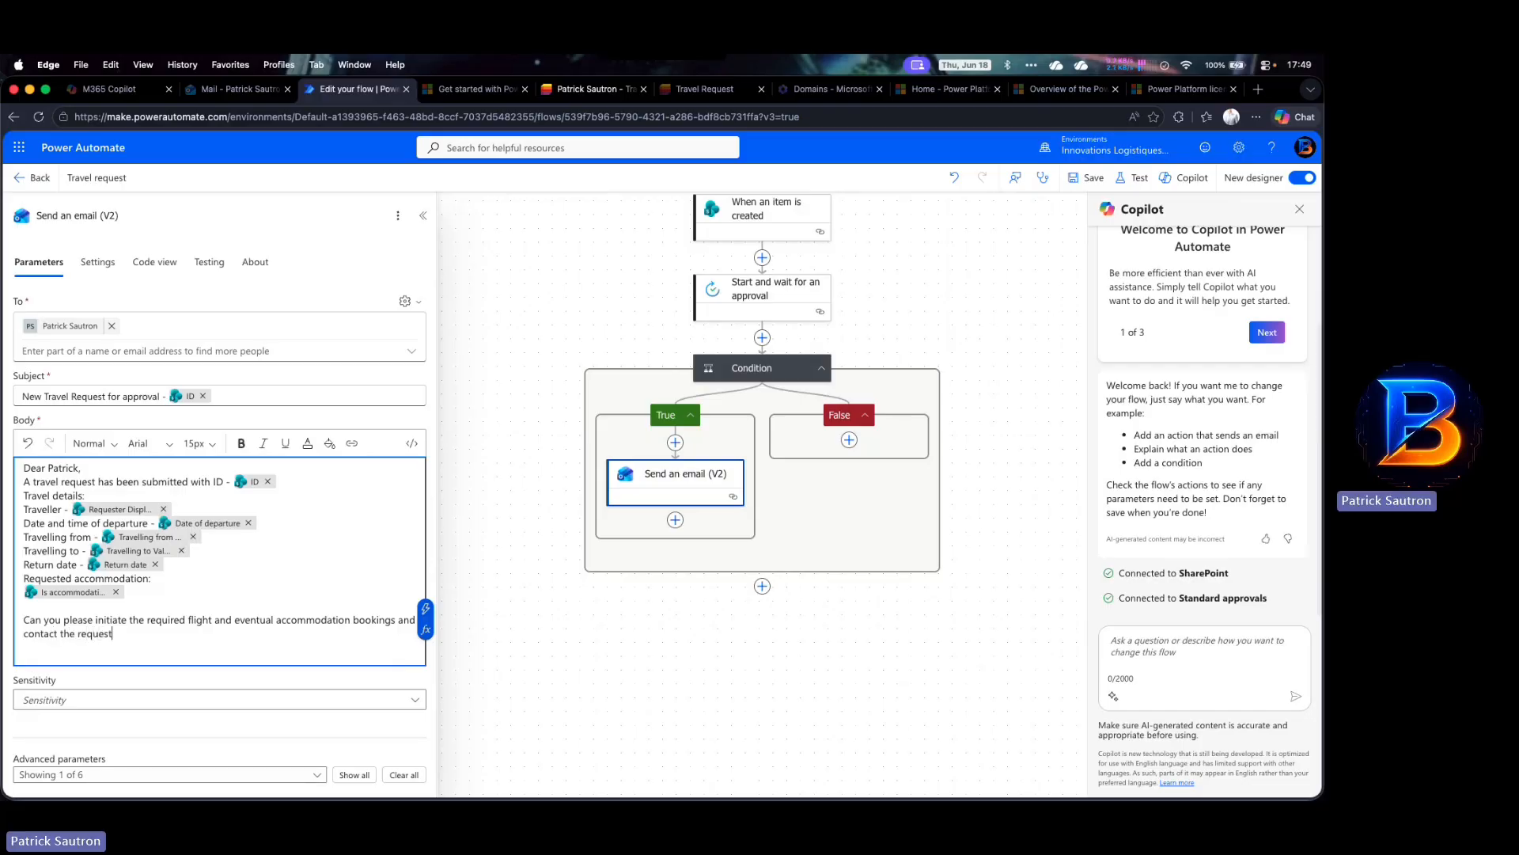
key(BackSpace)
key(BackSpace)
key(BackSpace)
key(BackSpace)
text(er )
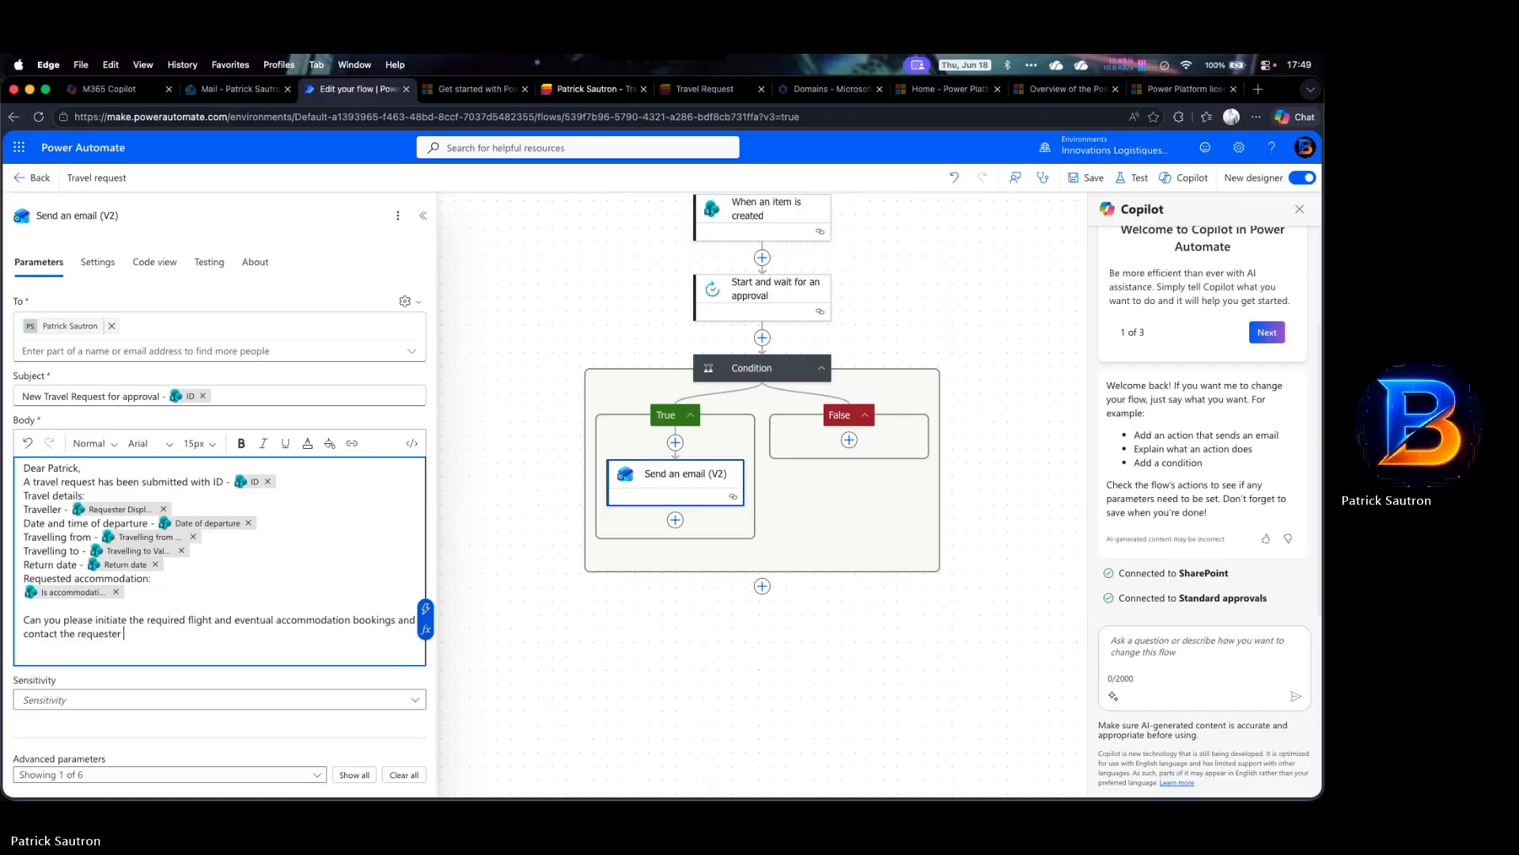
text(for )
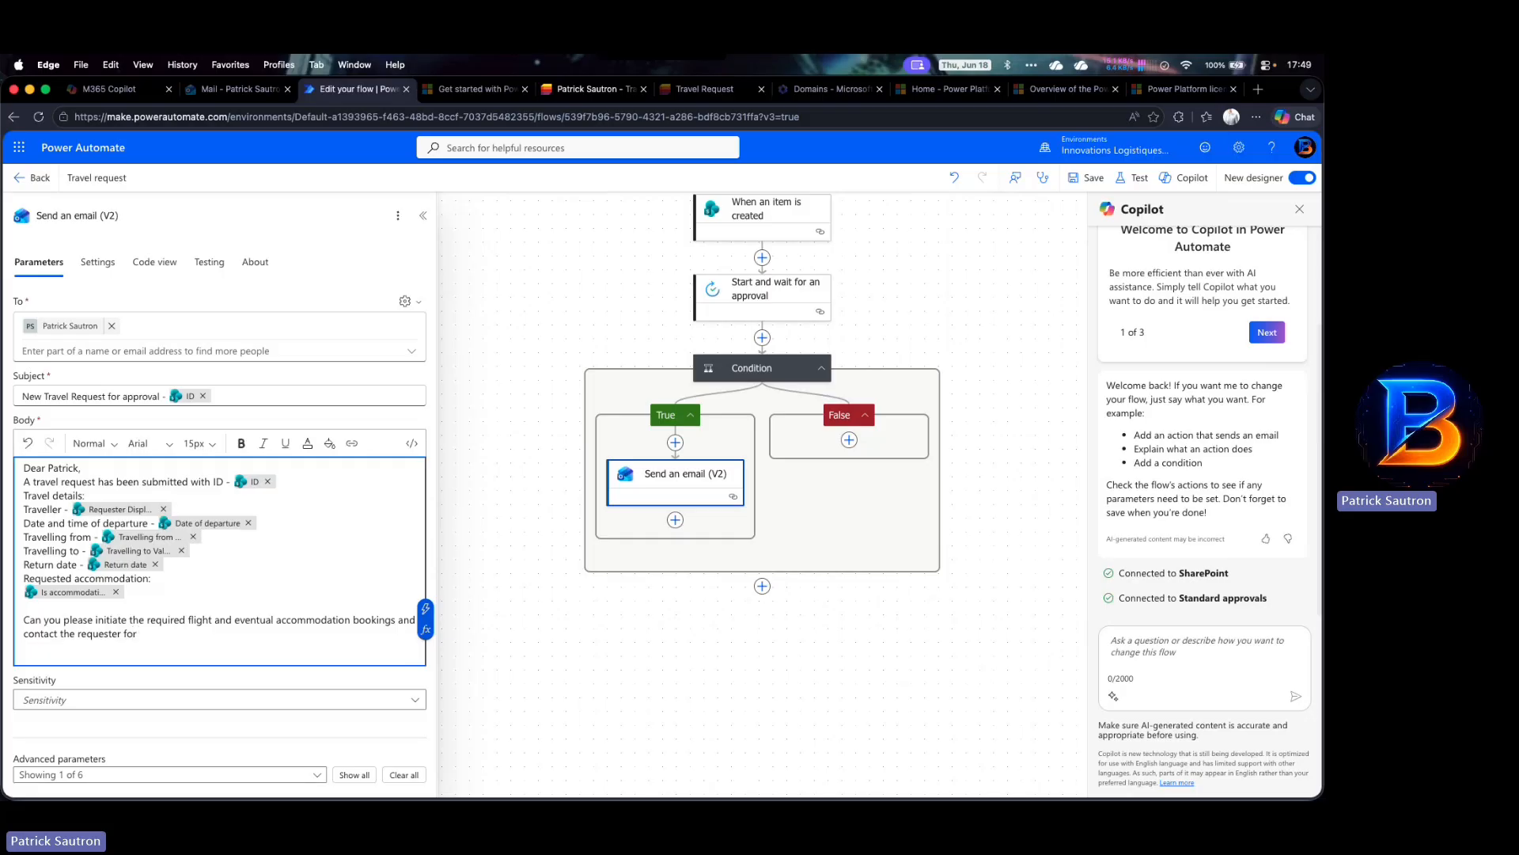
text(further)
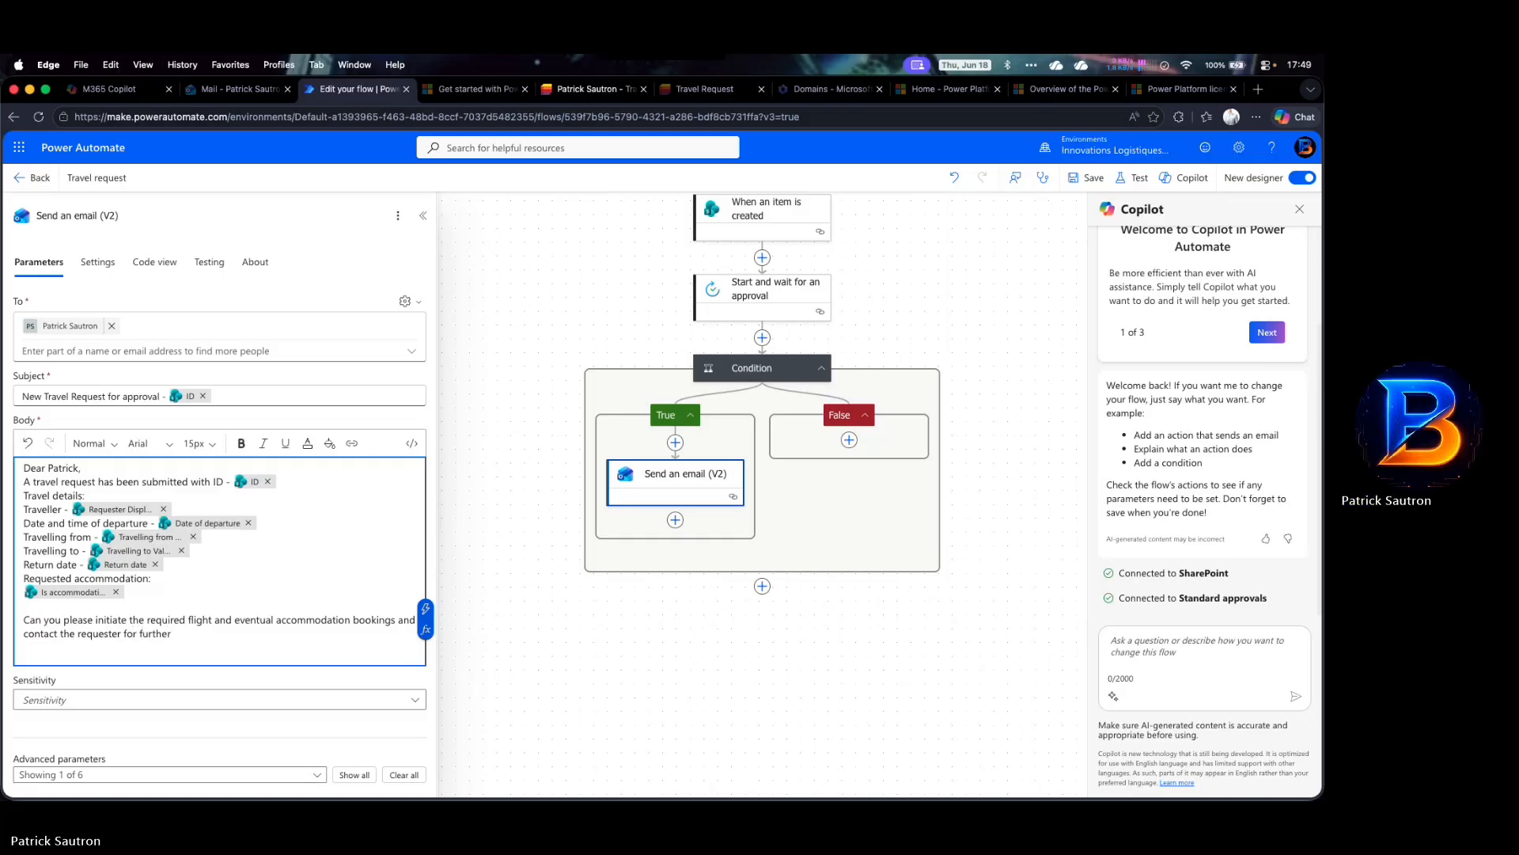
text(infirm)
key(BackSpace)
key(BackSpace)
key(BackSpace)
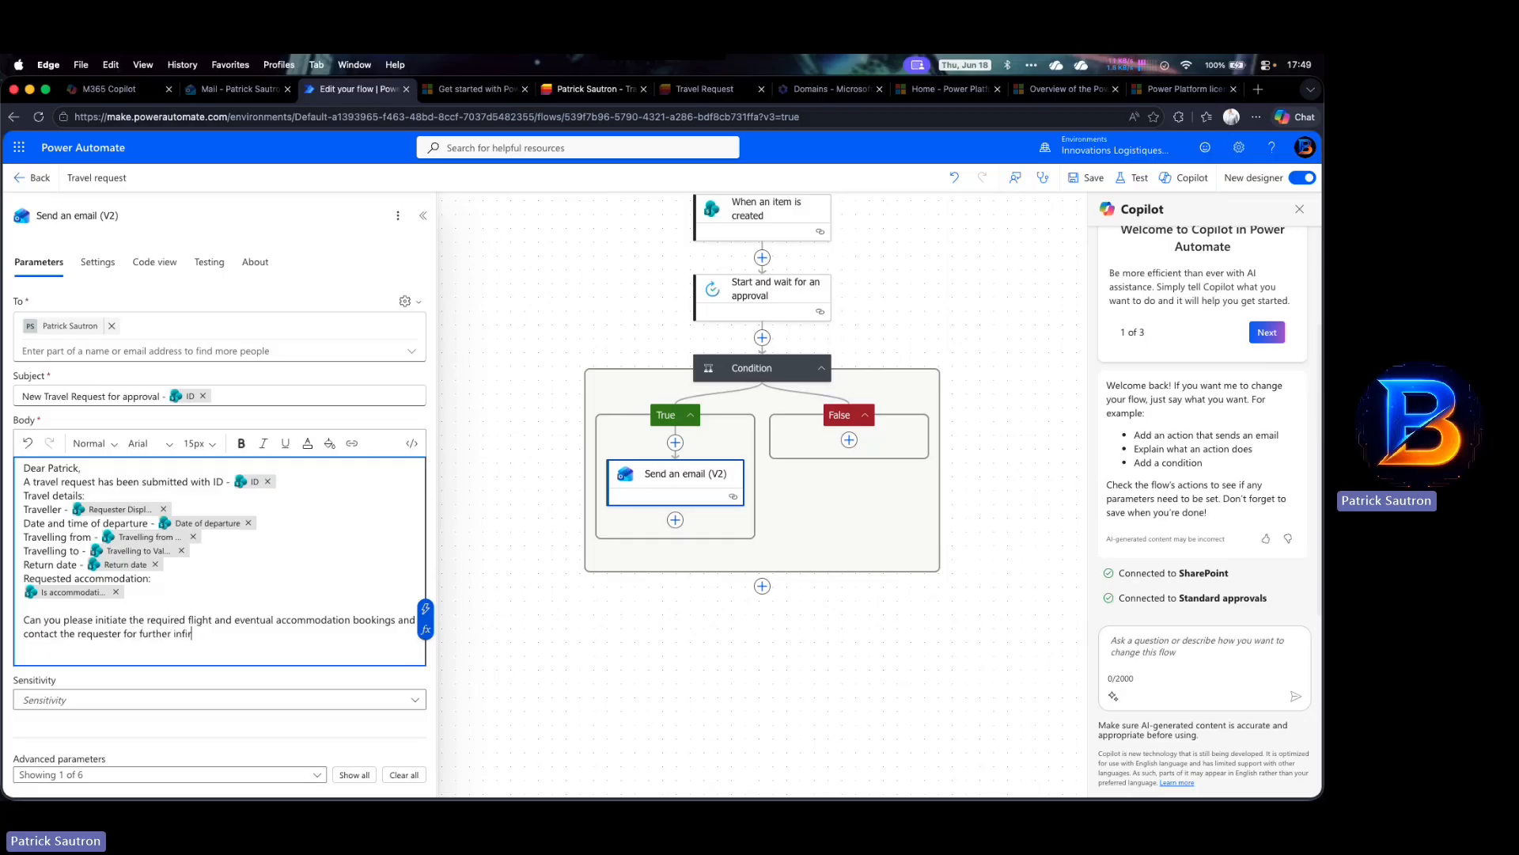
text(ormation.)
click(854, 485)
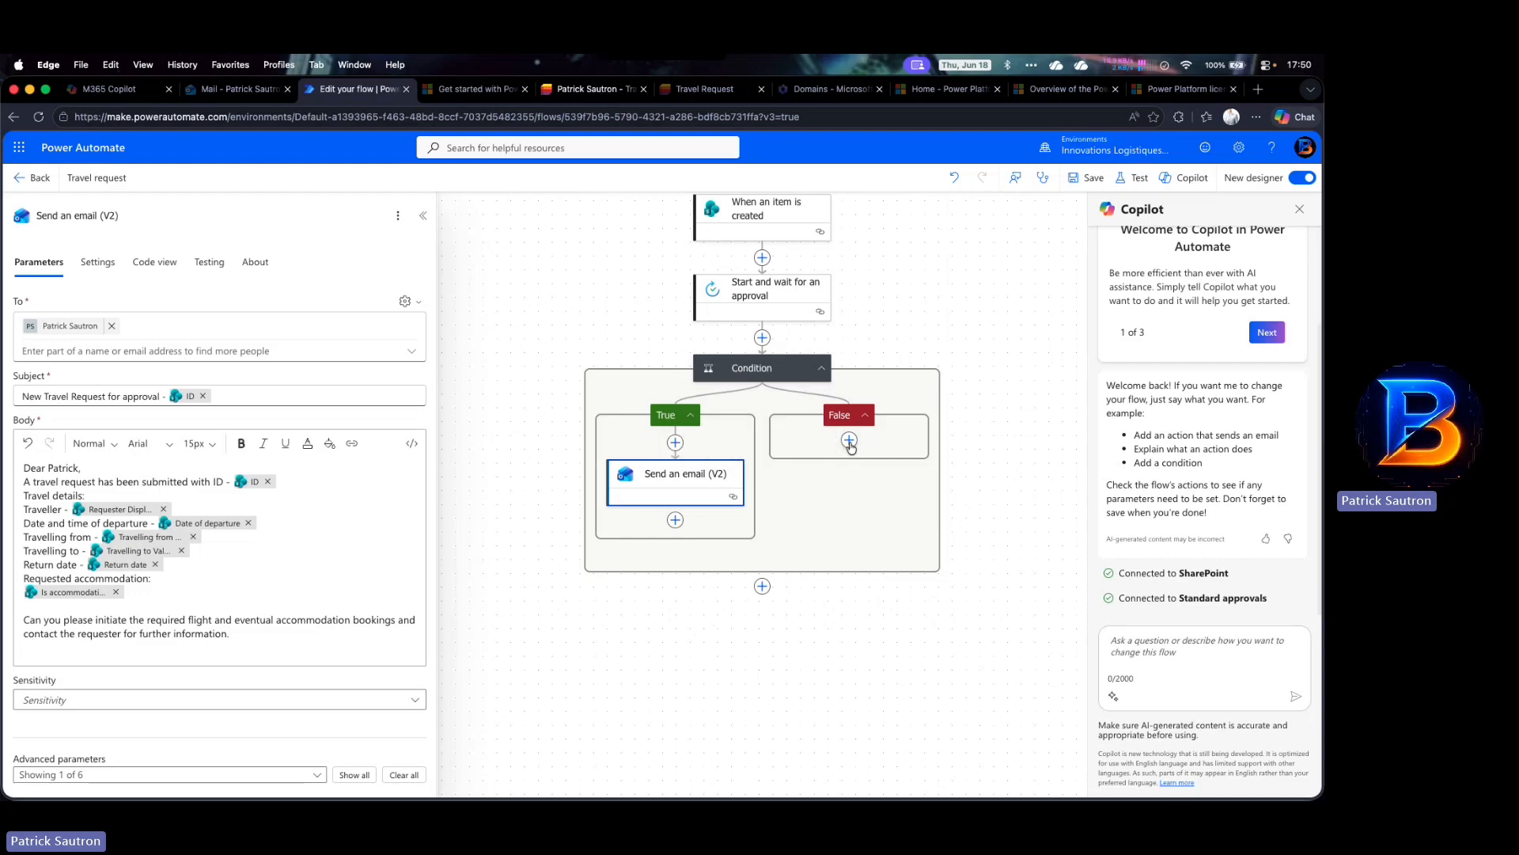
Add an Office 365 Outlook Send an email (V2) action to the condition's False branch
click(849, 441)
click(752, 429)
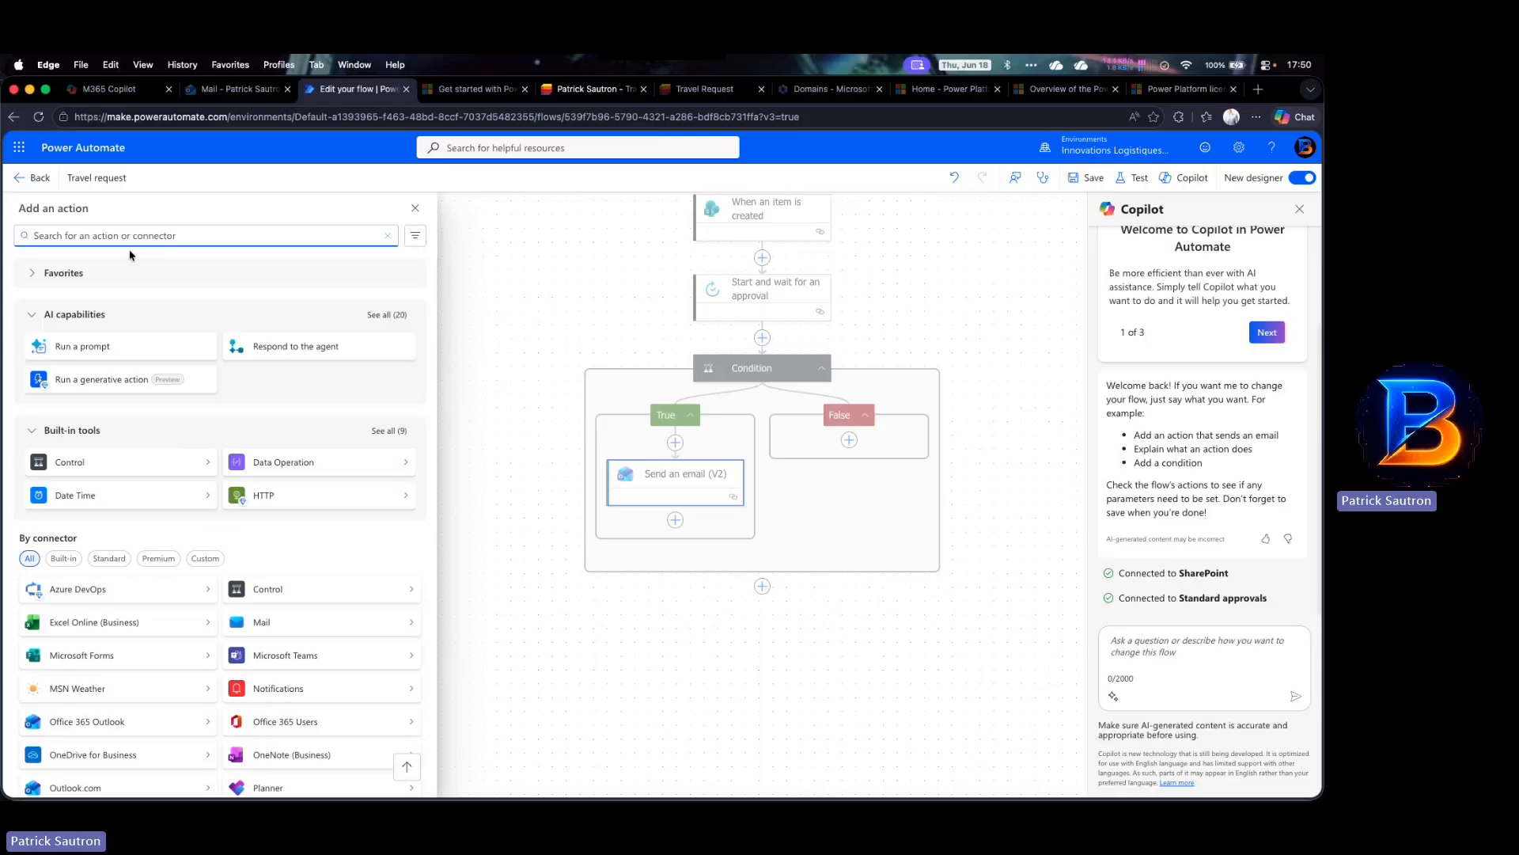
text(send email)
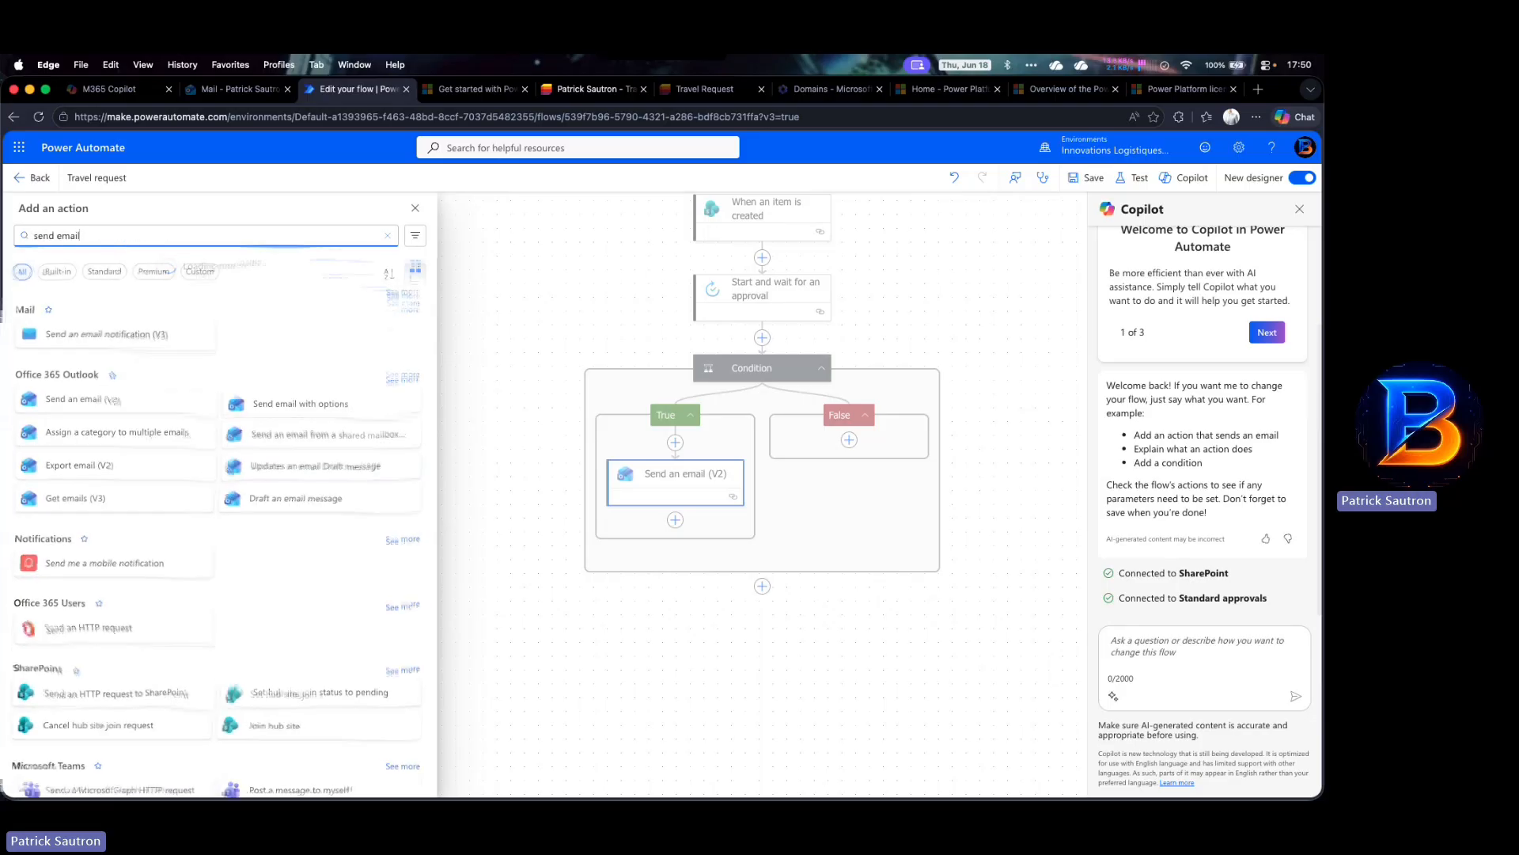
click(70, 396)
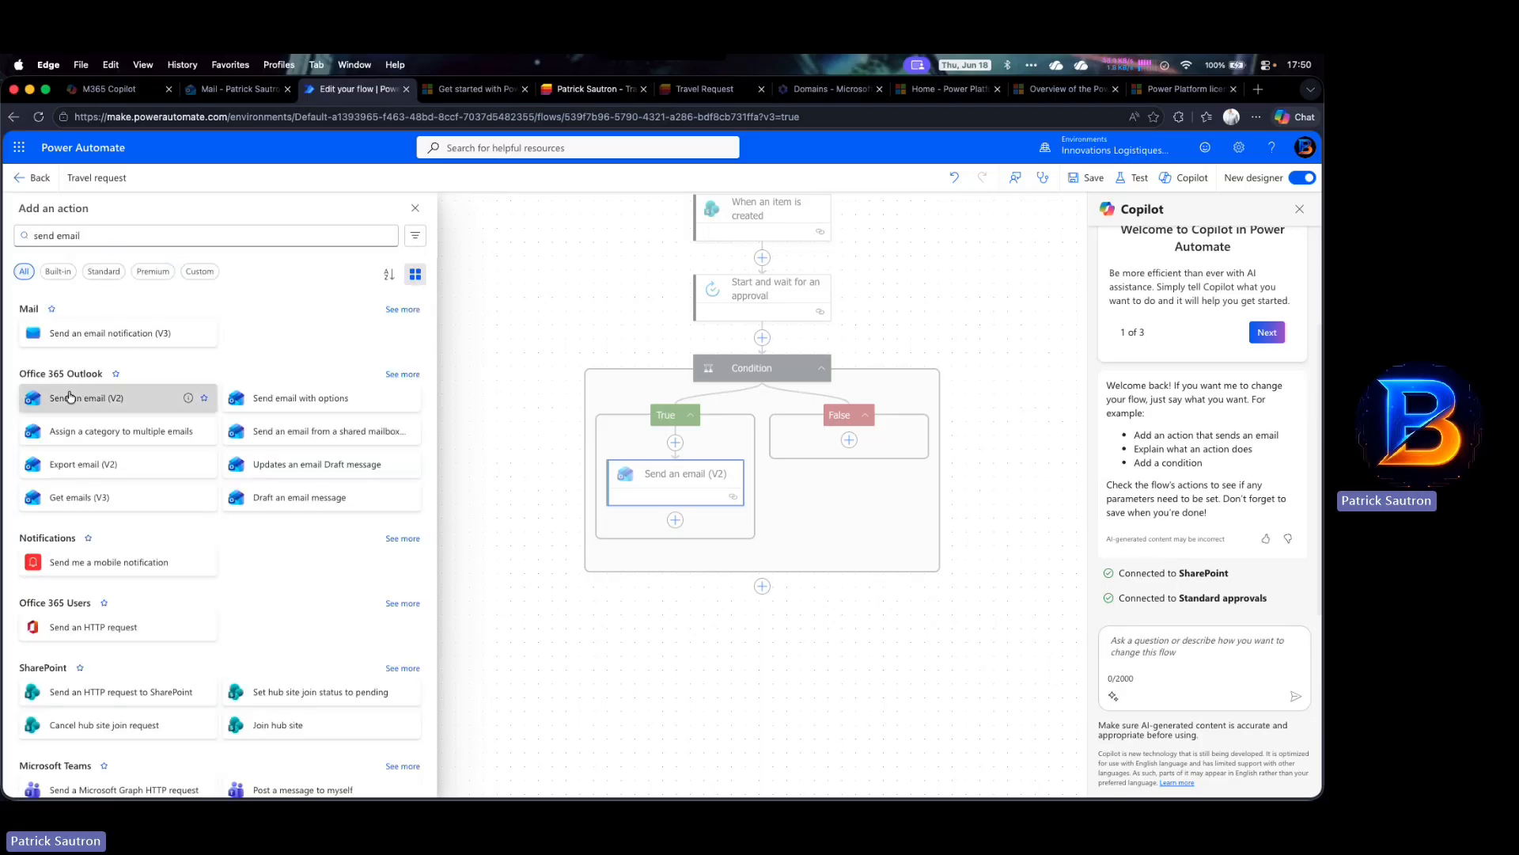
Rename the True branch's email action to "Send an email to Admin"
click(688, 475)
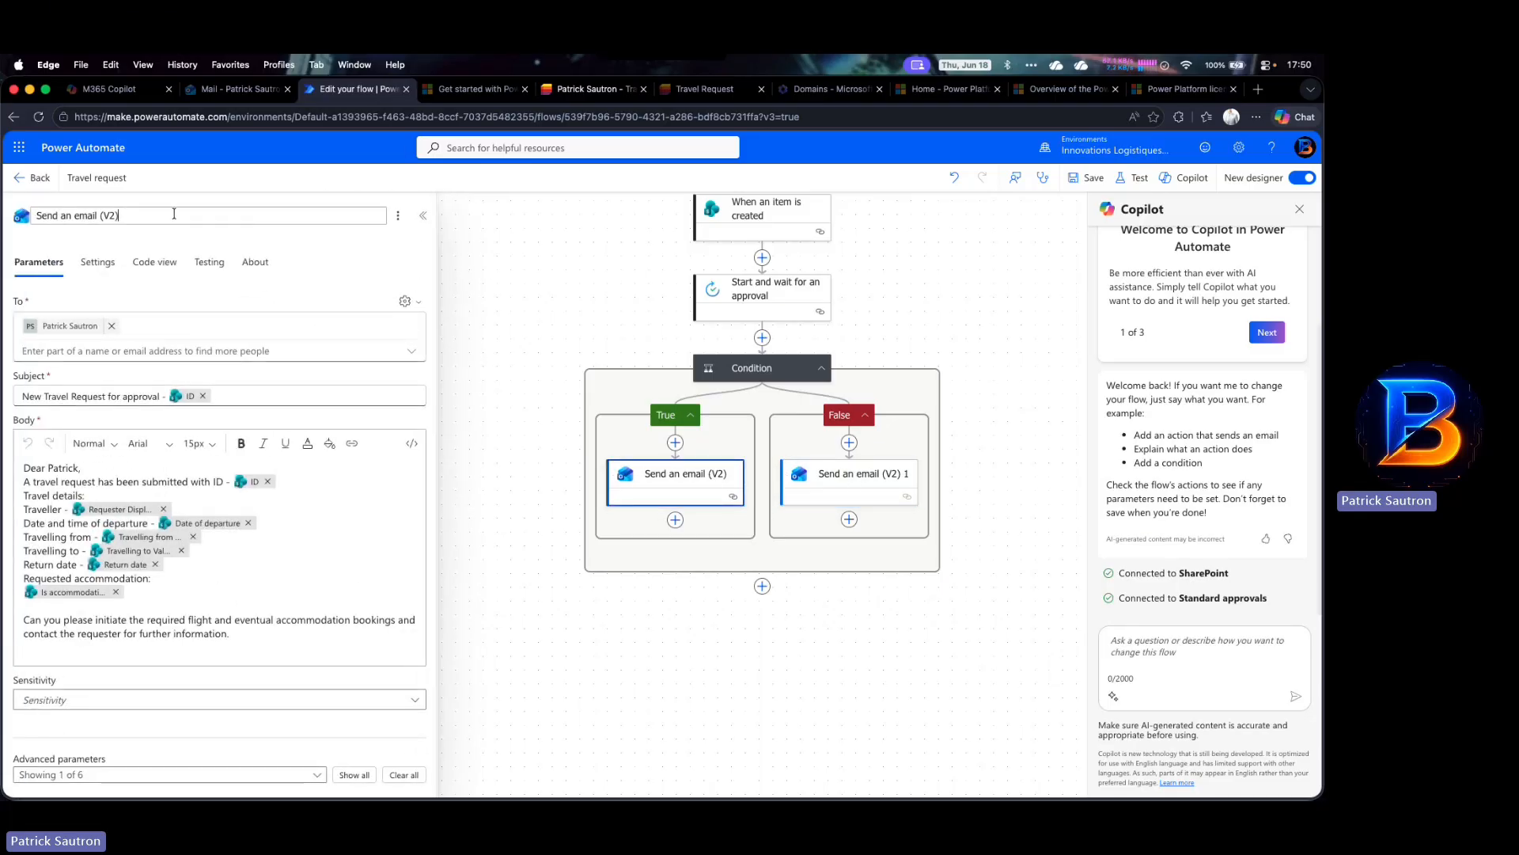
click(174, 214)
key(BackSpace)
key(BackSpace)
key(BackSpace)
key(BackSpace)
key(BackSpace)
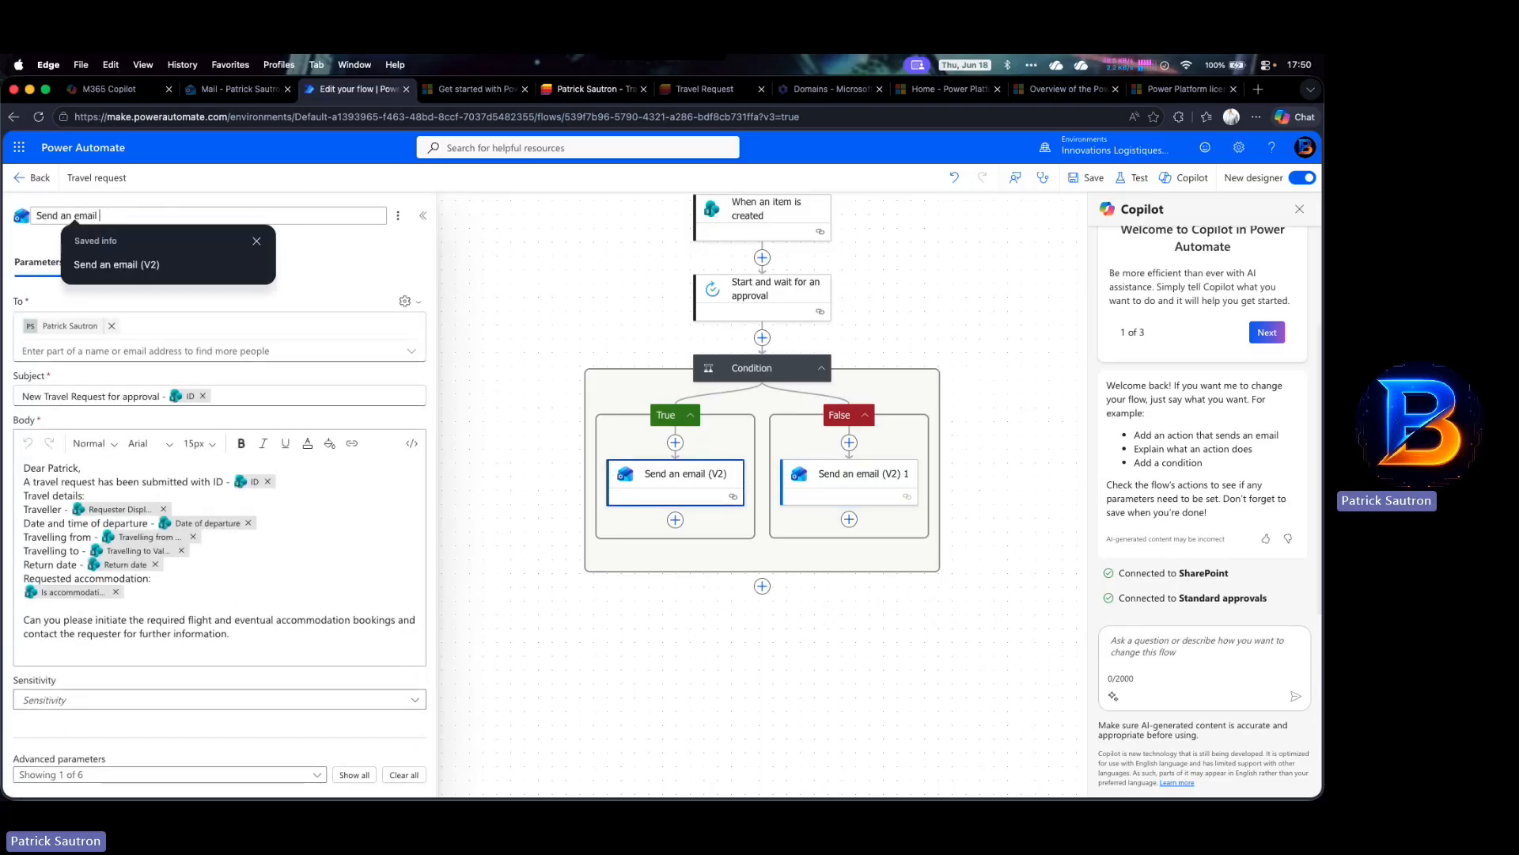
text(to Admin)
key(Return)
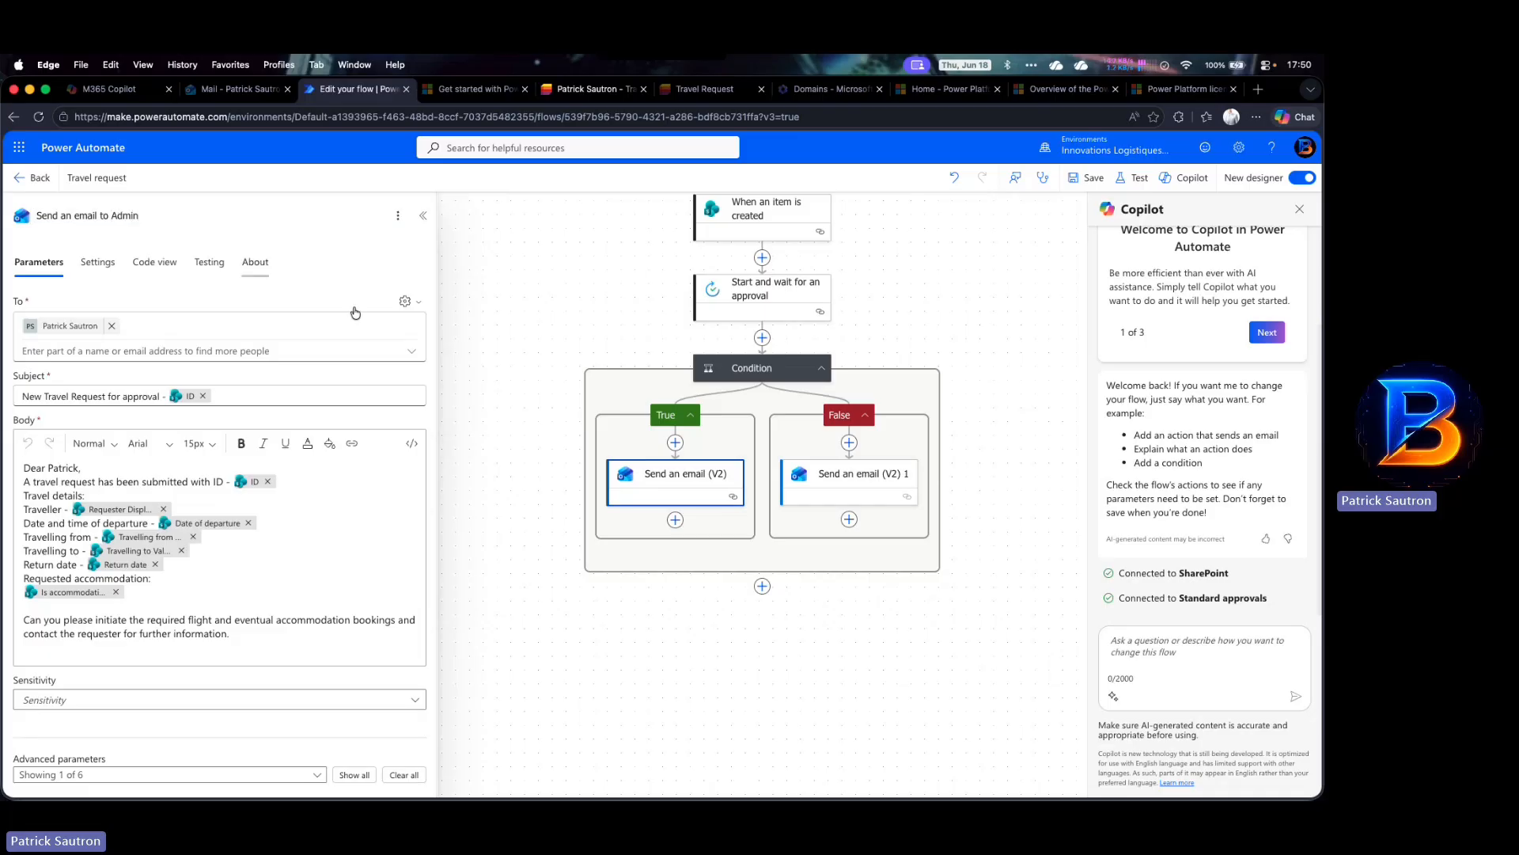
Create a new Office 365 Outlook connection for the False branch's email action by signing in with the existing account
click(835, 479)
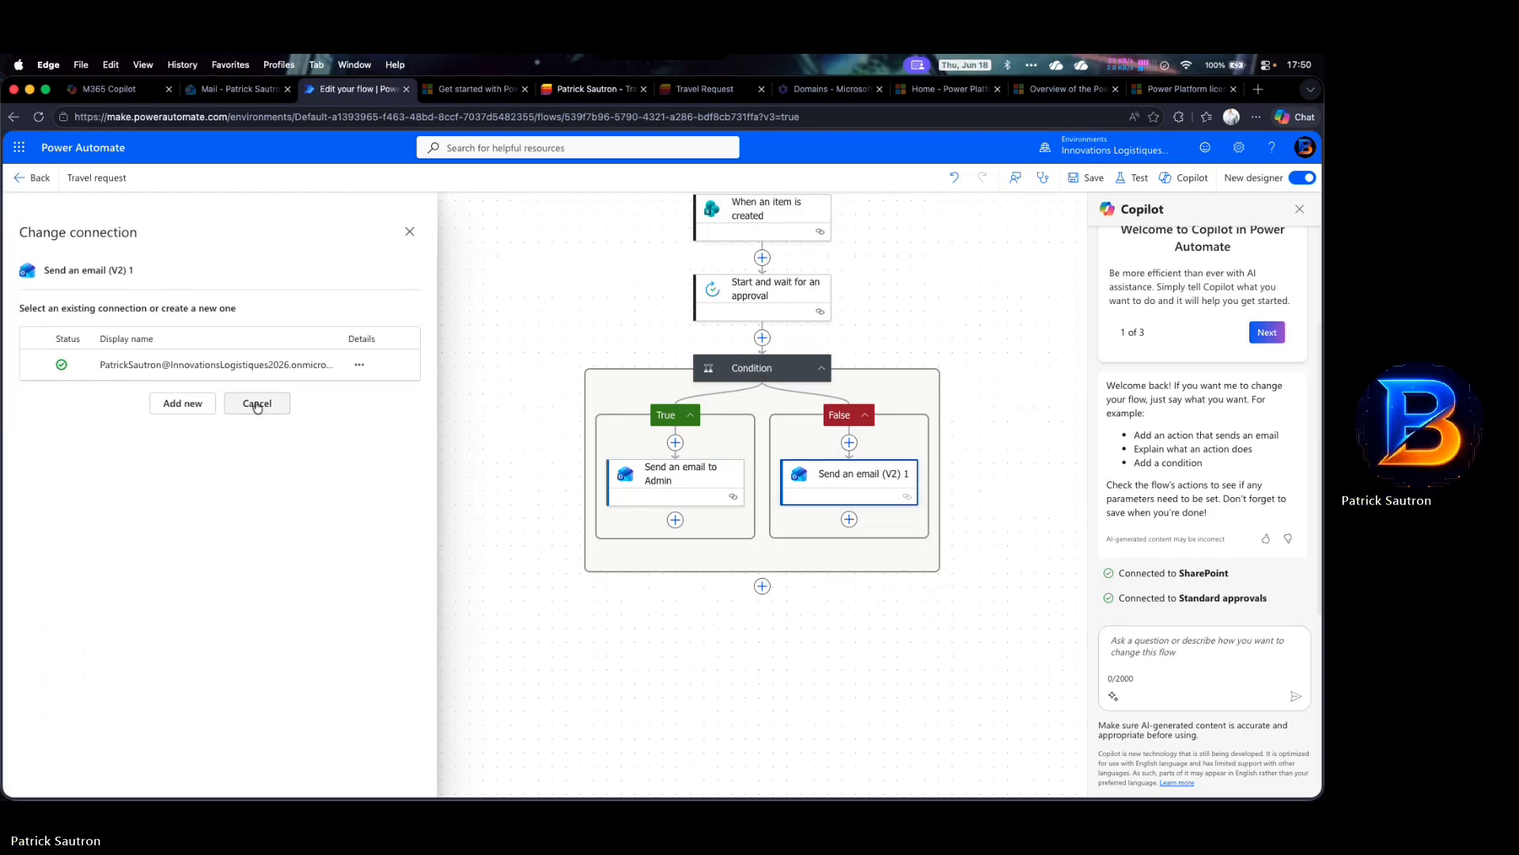
click(202, 403)
click(218, 383)
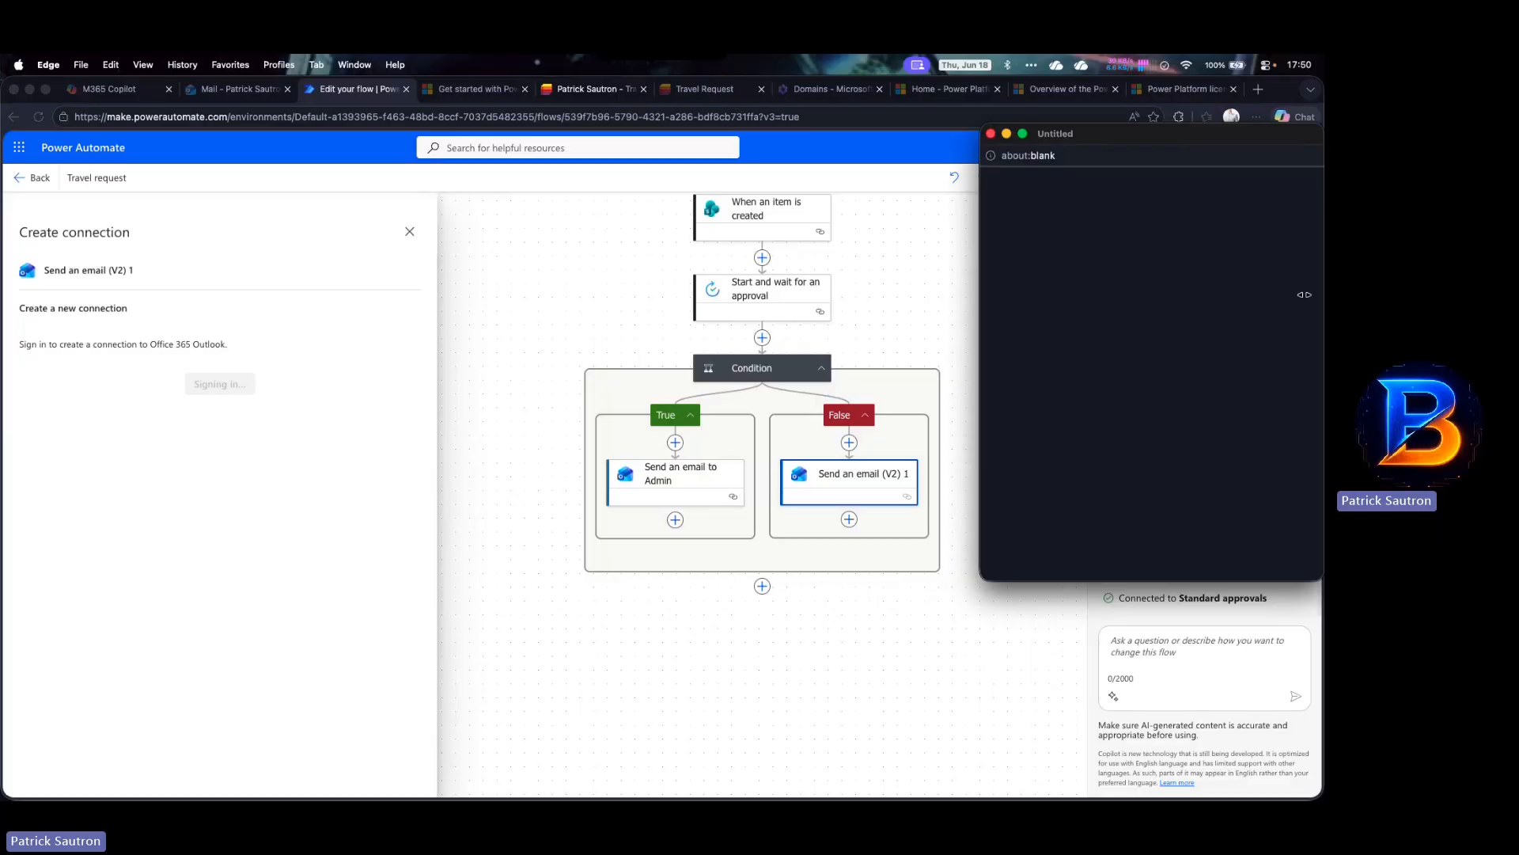
click(1154, 324)
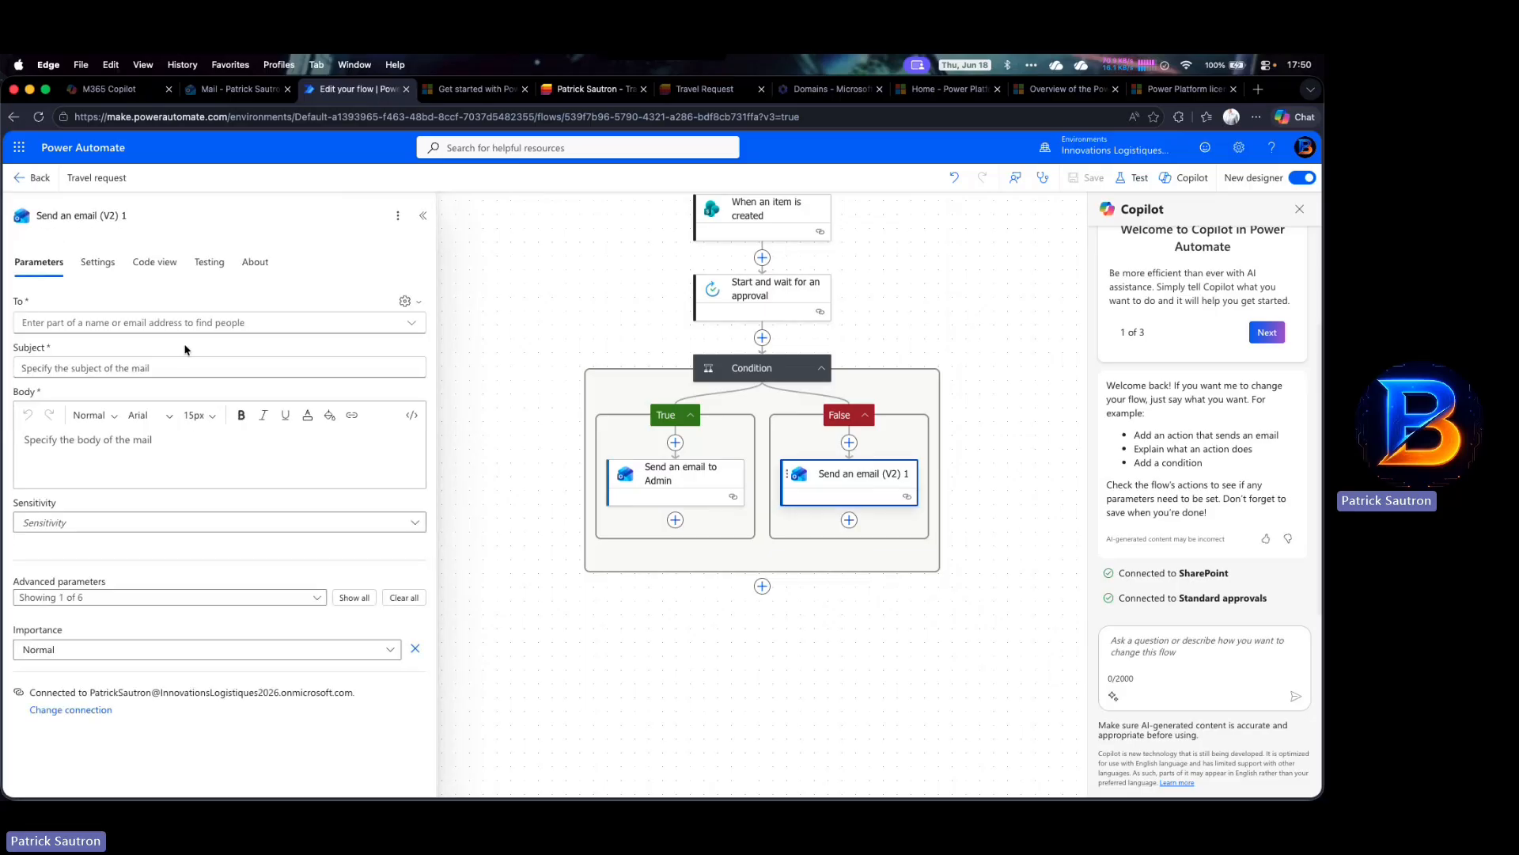
Rename the False branch's email action to "Send an email to the requester"
click(138, 211)
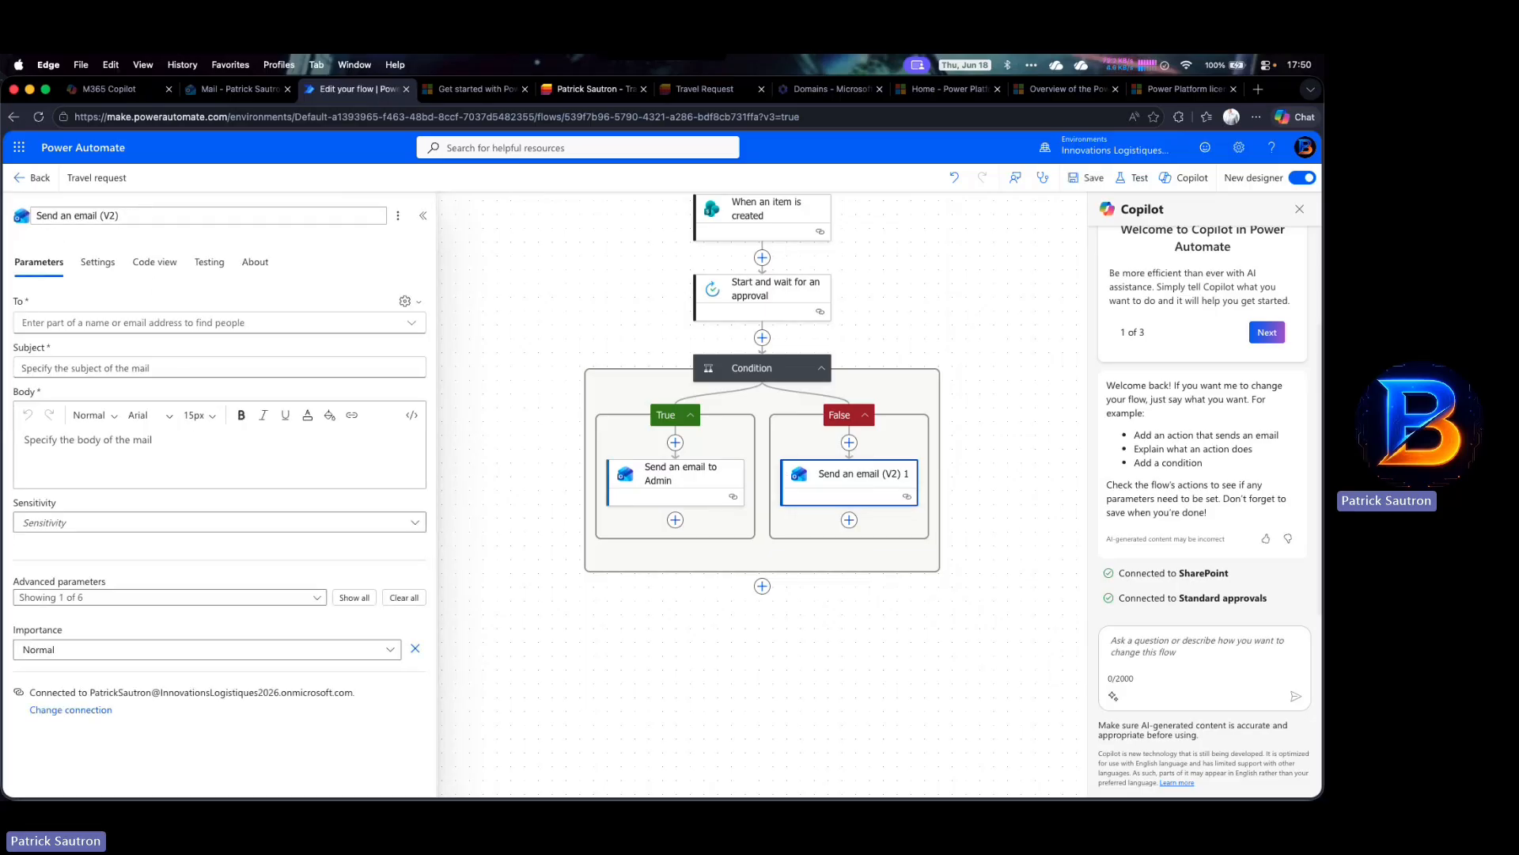
key(BackSpace)
key(BackSpace)
key(BackSpace)
text(to the requester)
key(Return)
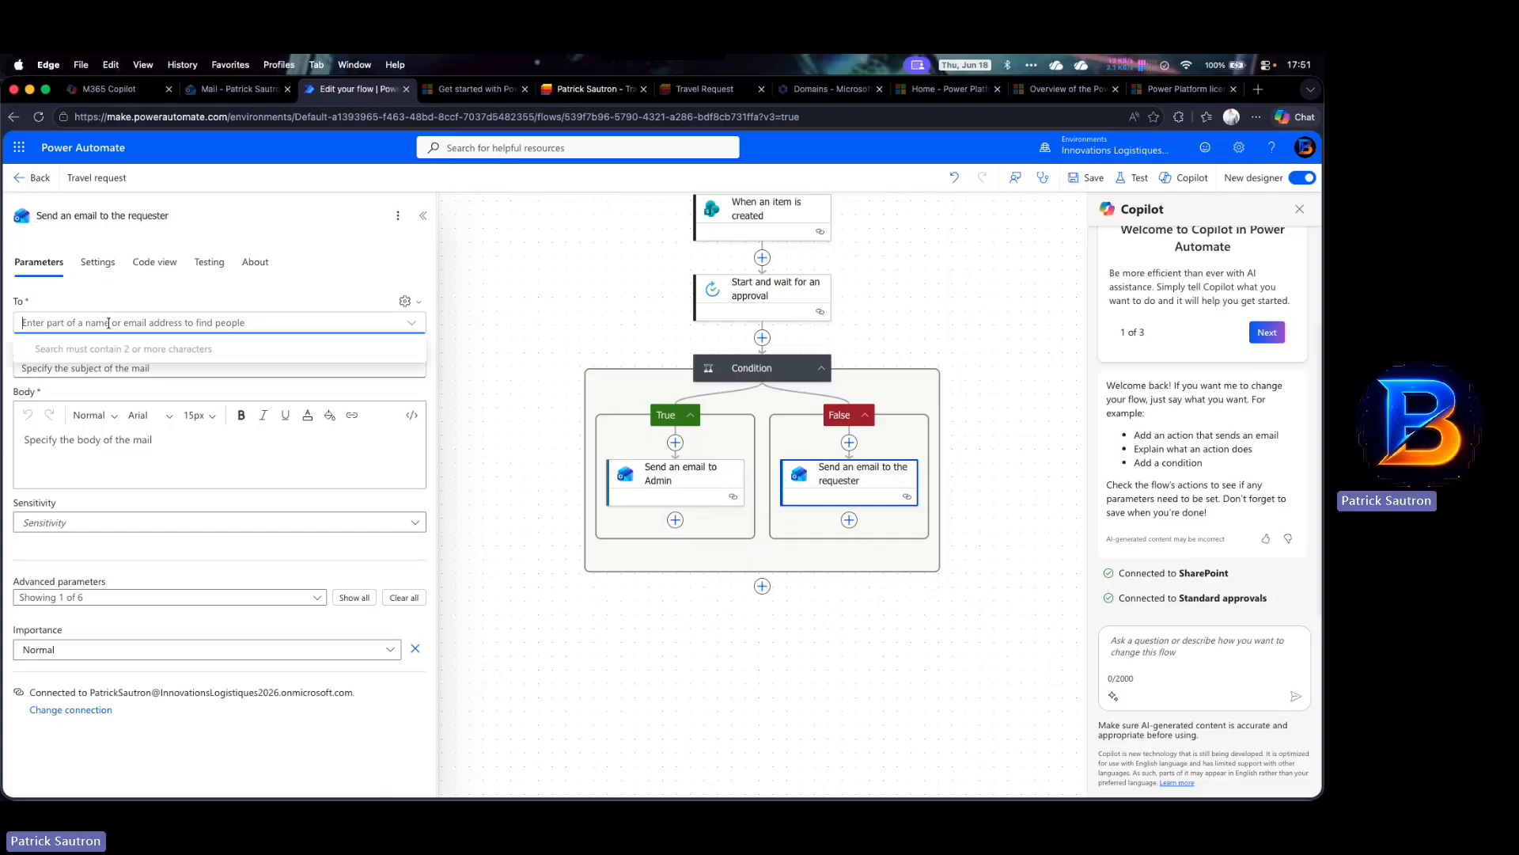
Switch the requester email's To field to custom values and insert the Requester Email dynamic token as recipient
click(405, 300)
click(383, 324)
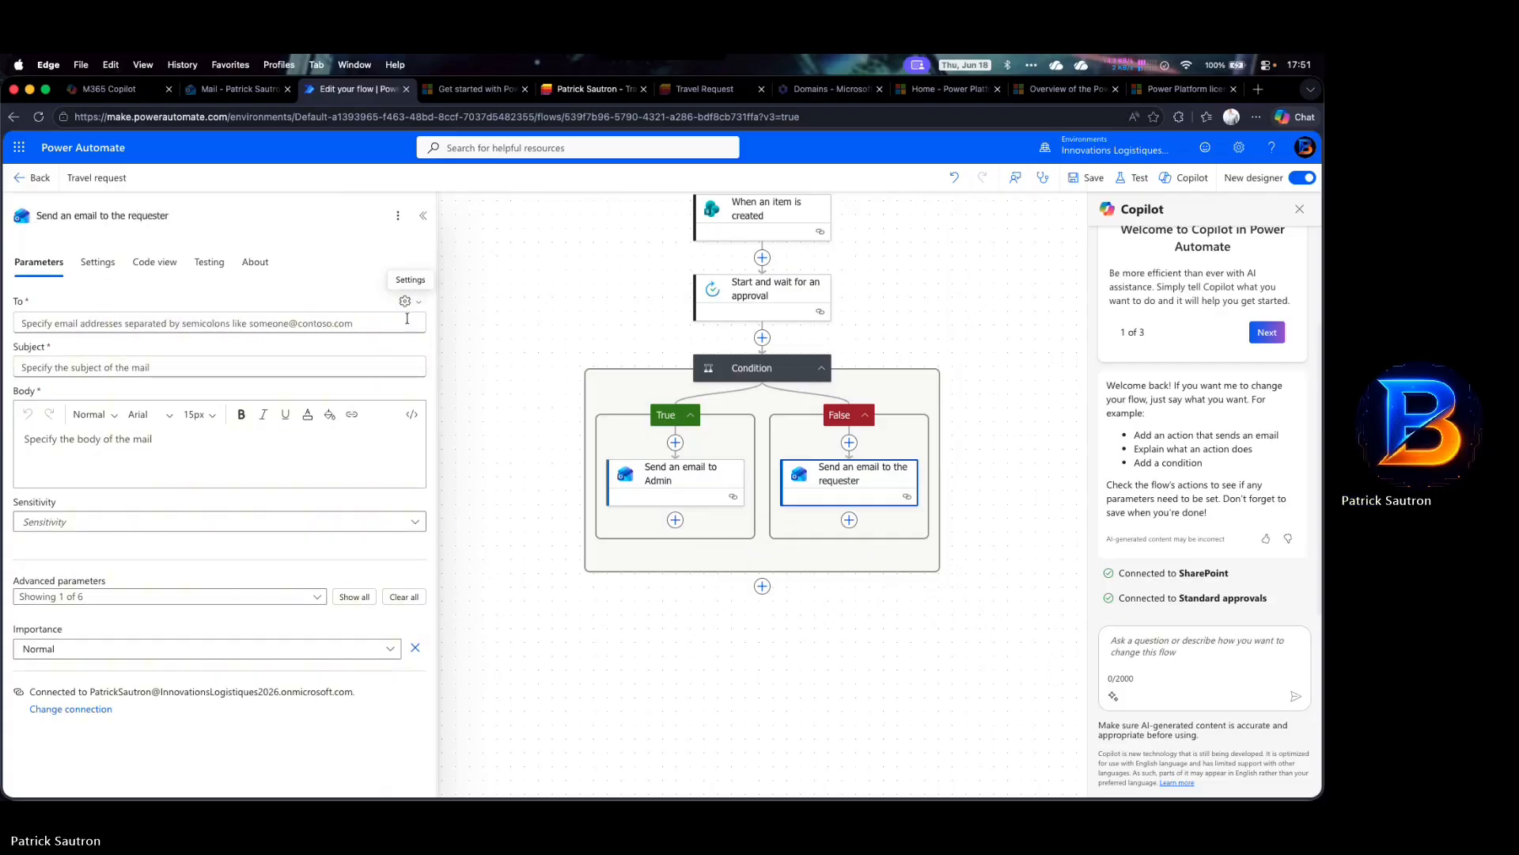
click(408, 323)
click(427, 311)
text(requet)
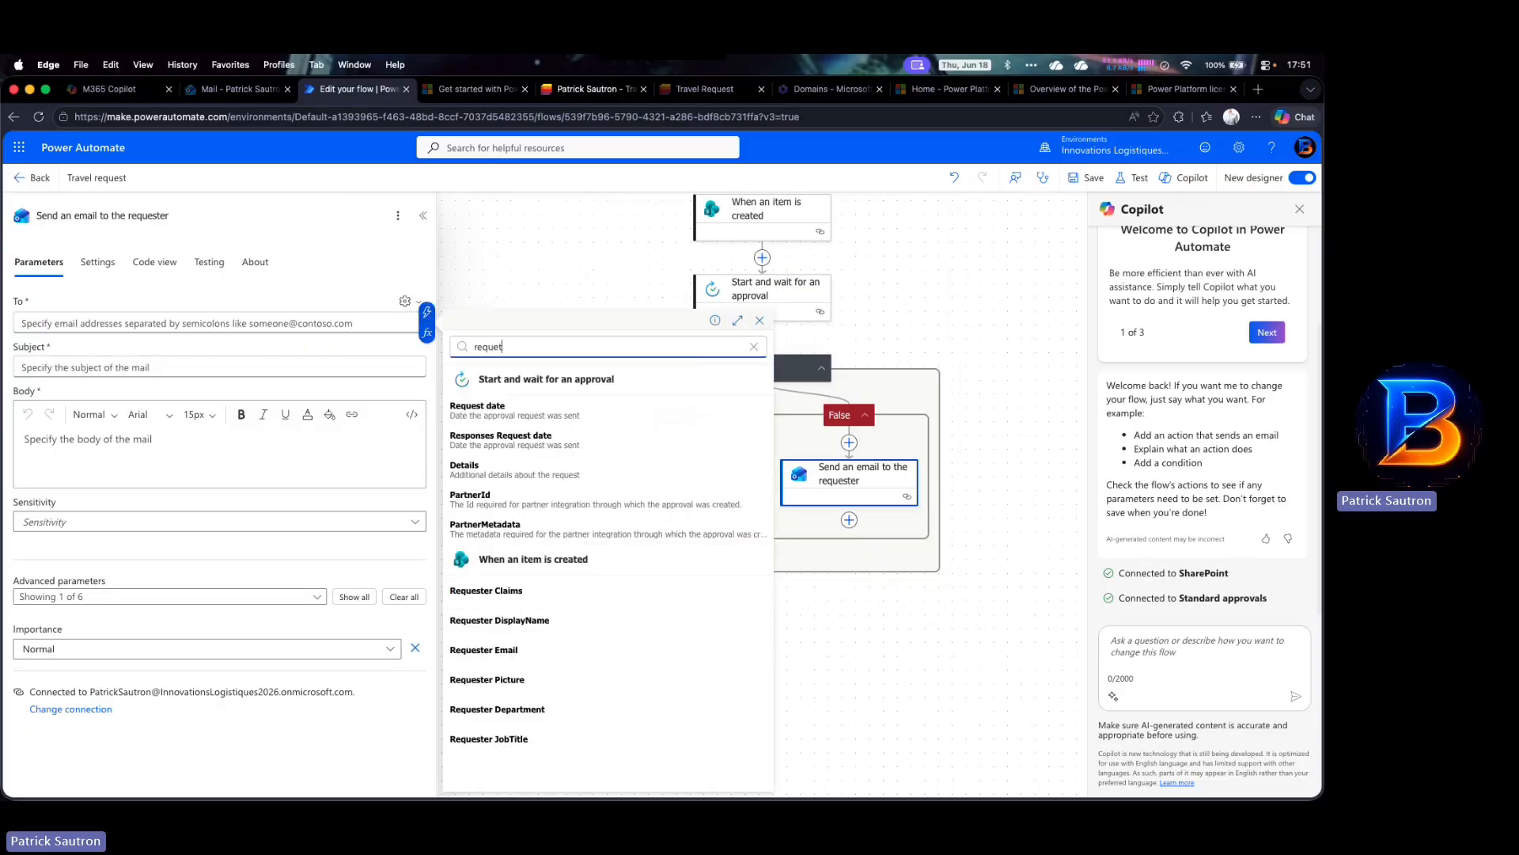
key(BackSpace)
text(ste)
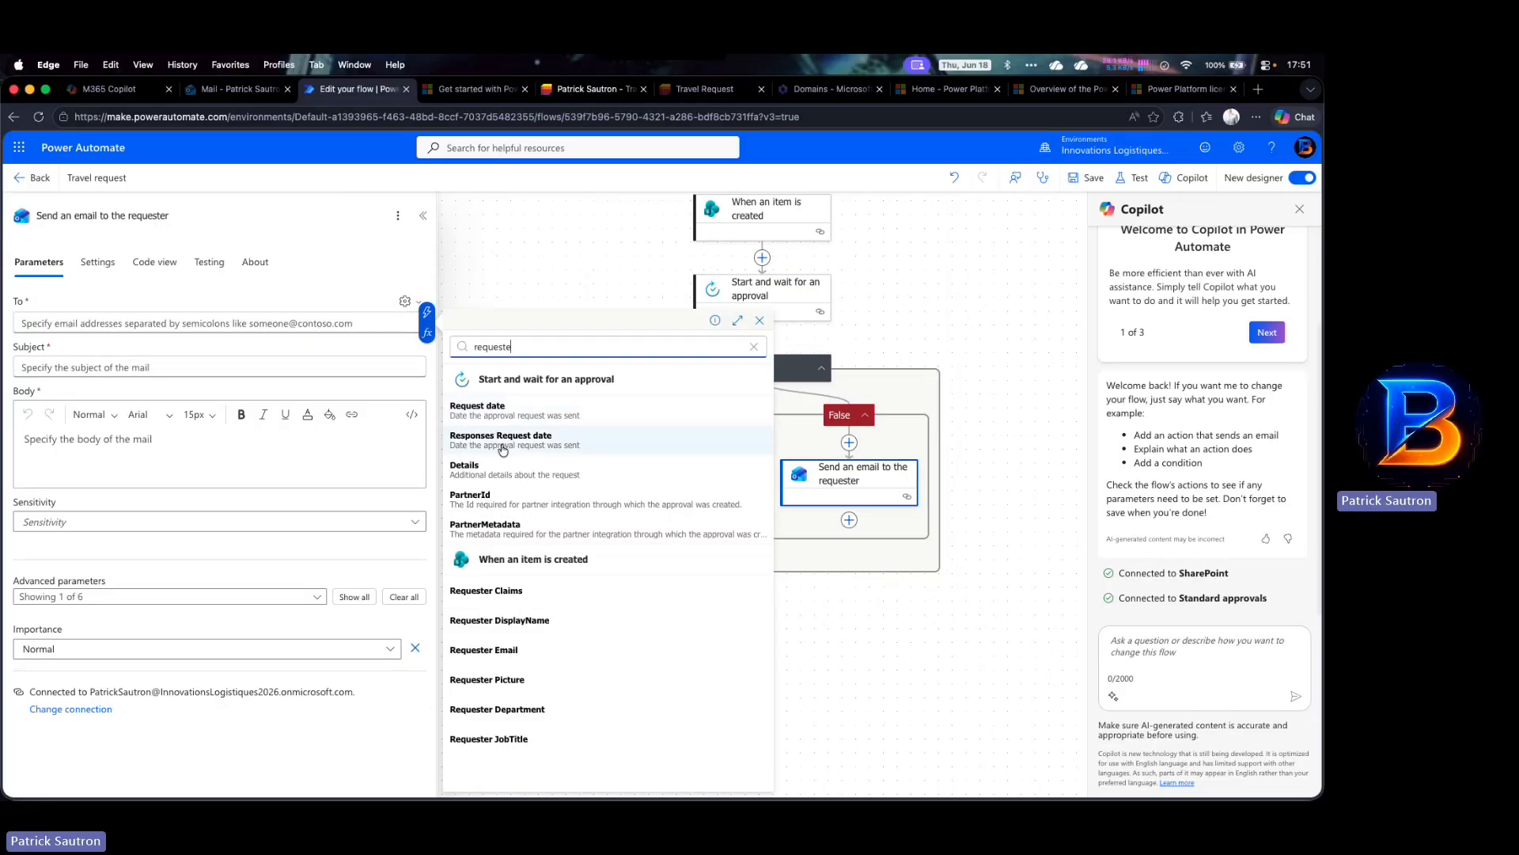
click(486, 648)
Set the requester email's Subject to "You travel request ID - [ID] has been rejected", using the created item's ID token
click(166, 366)
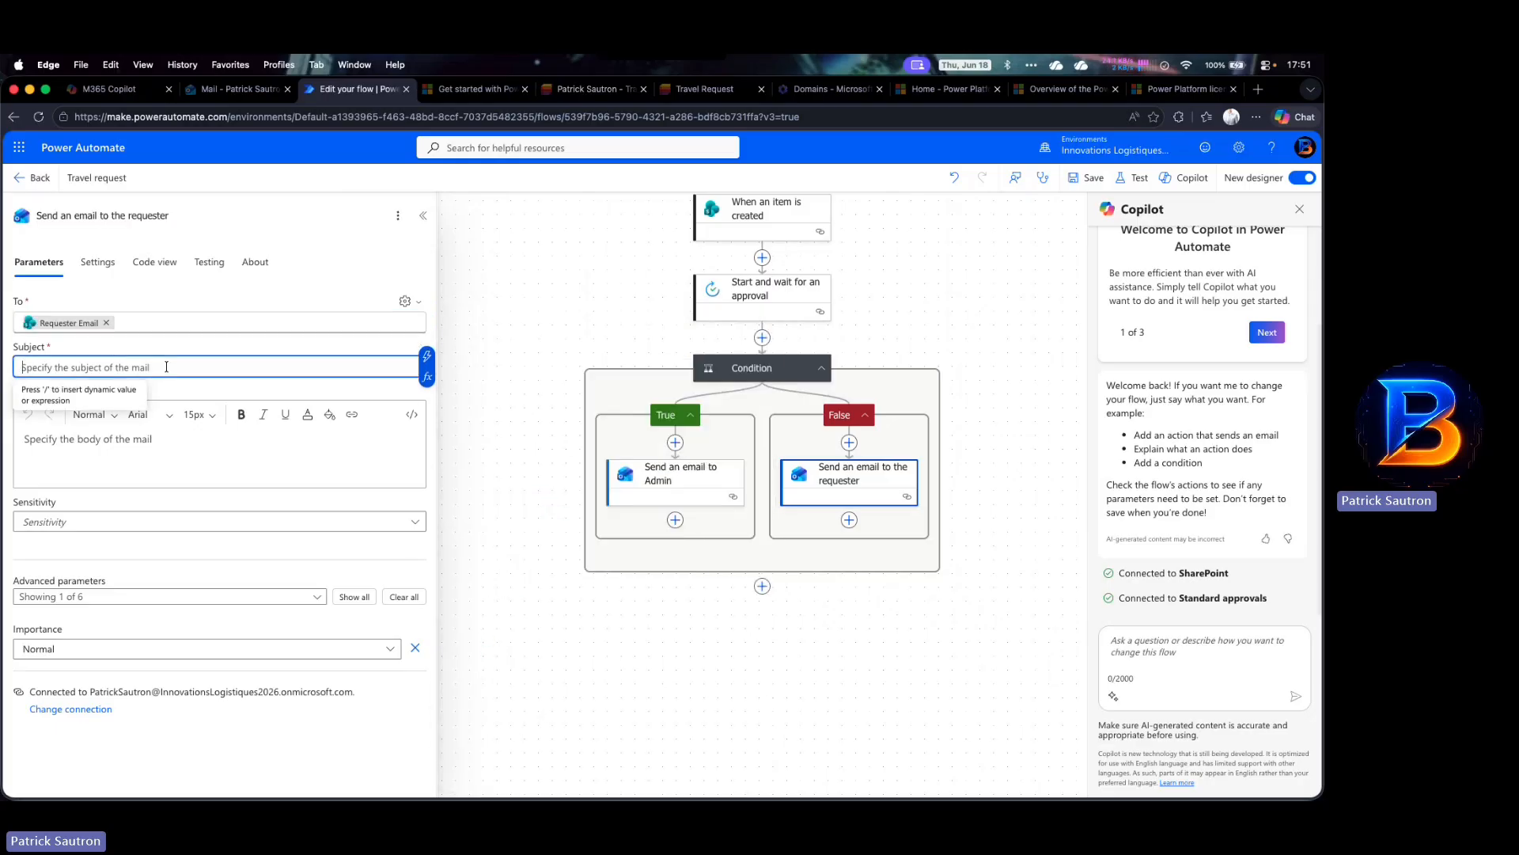
text(You trave)
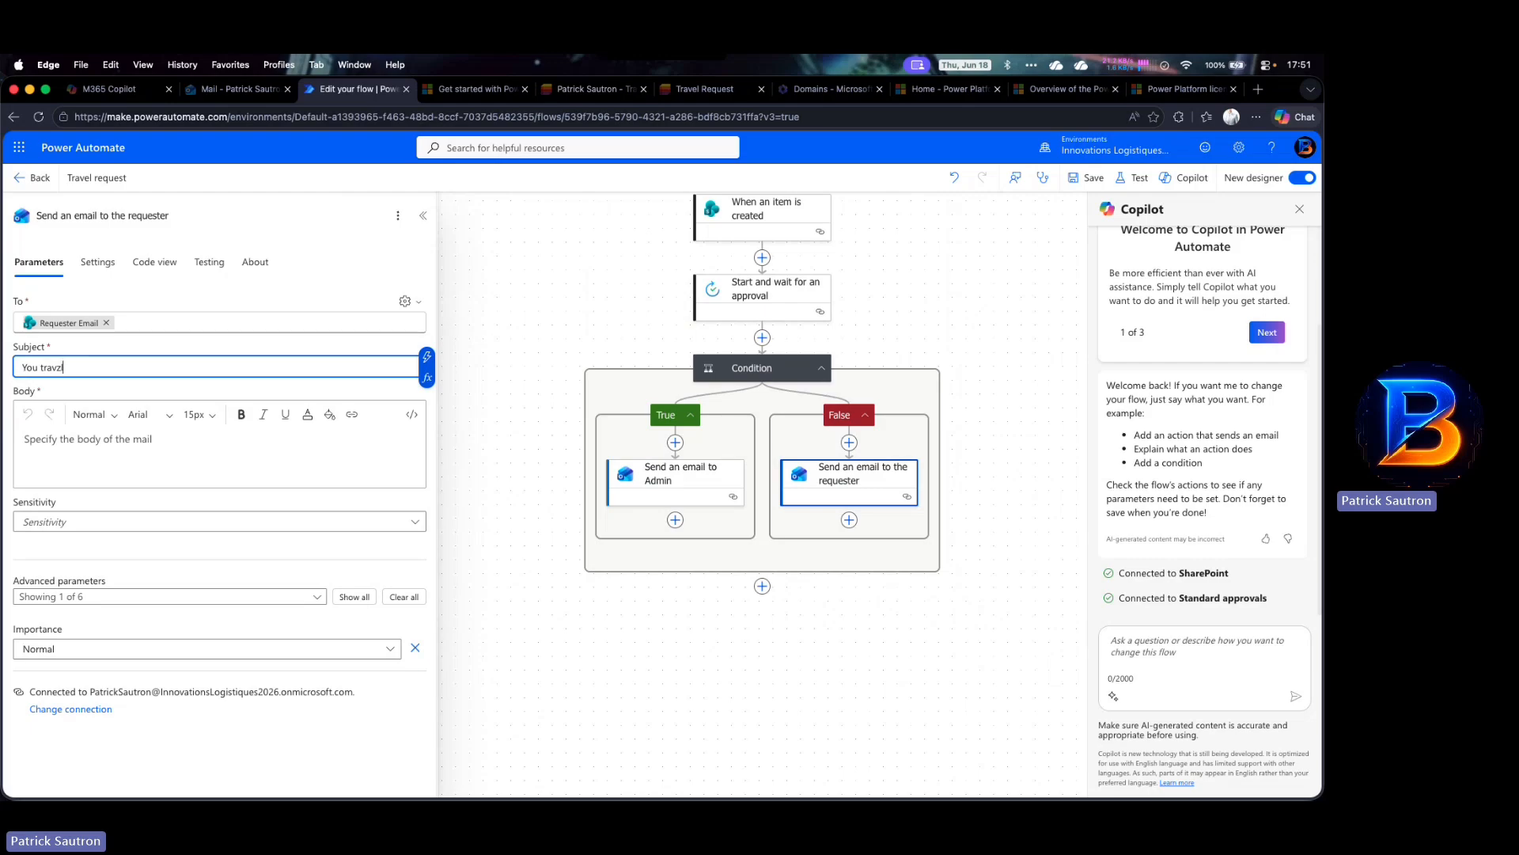
text(l)
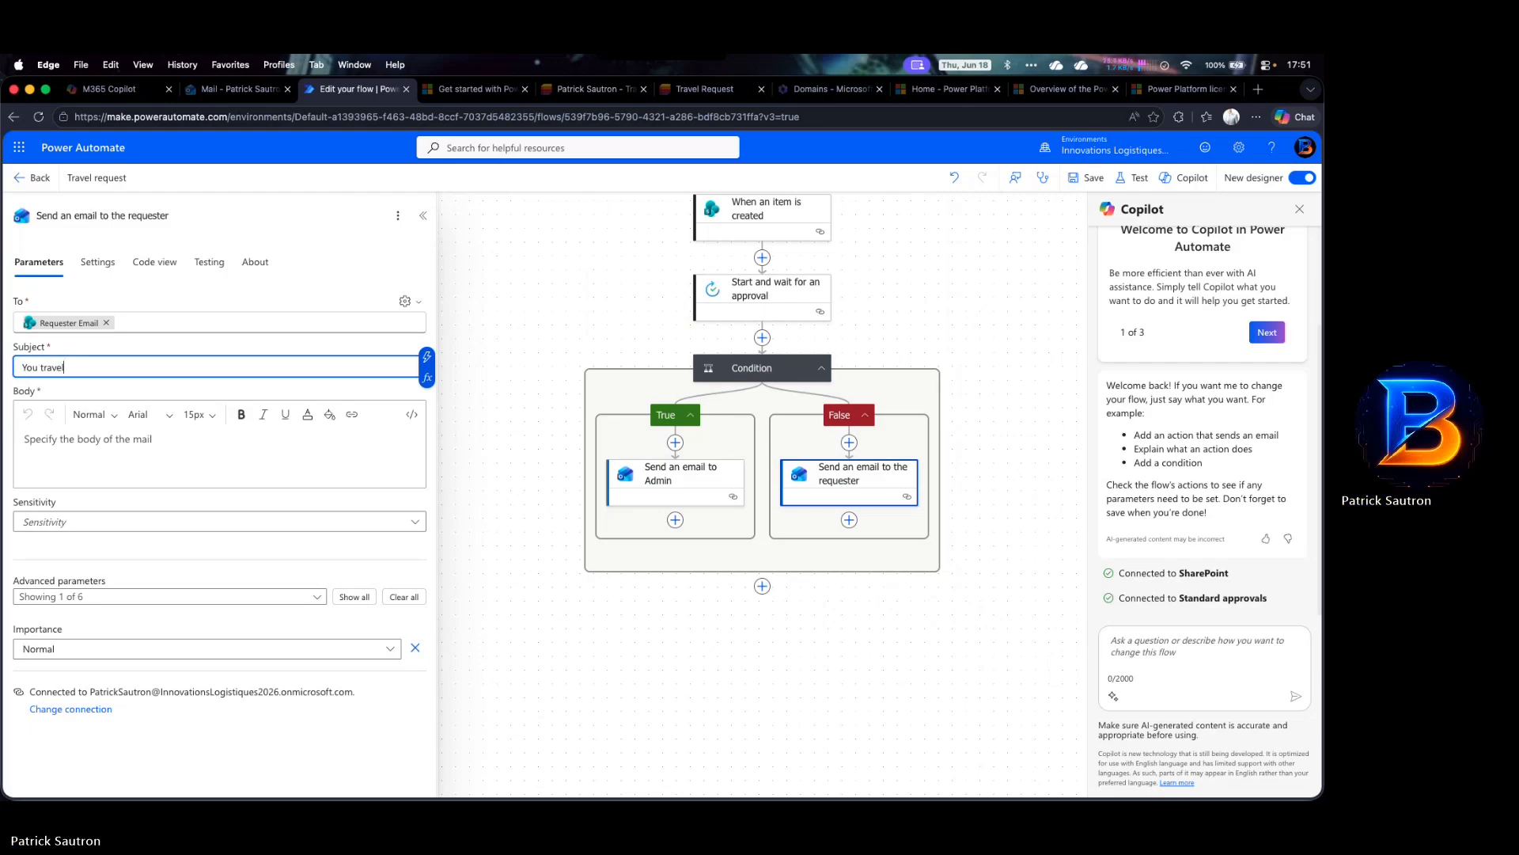
text( request)
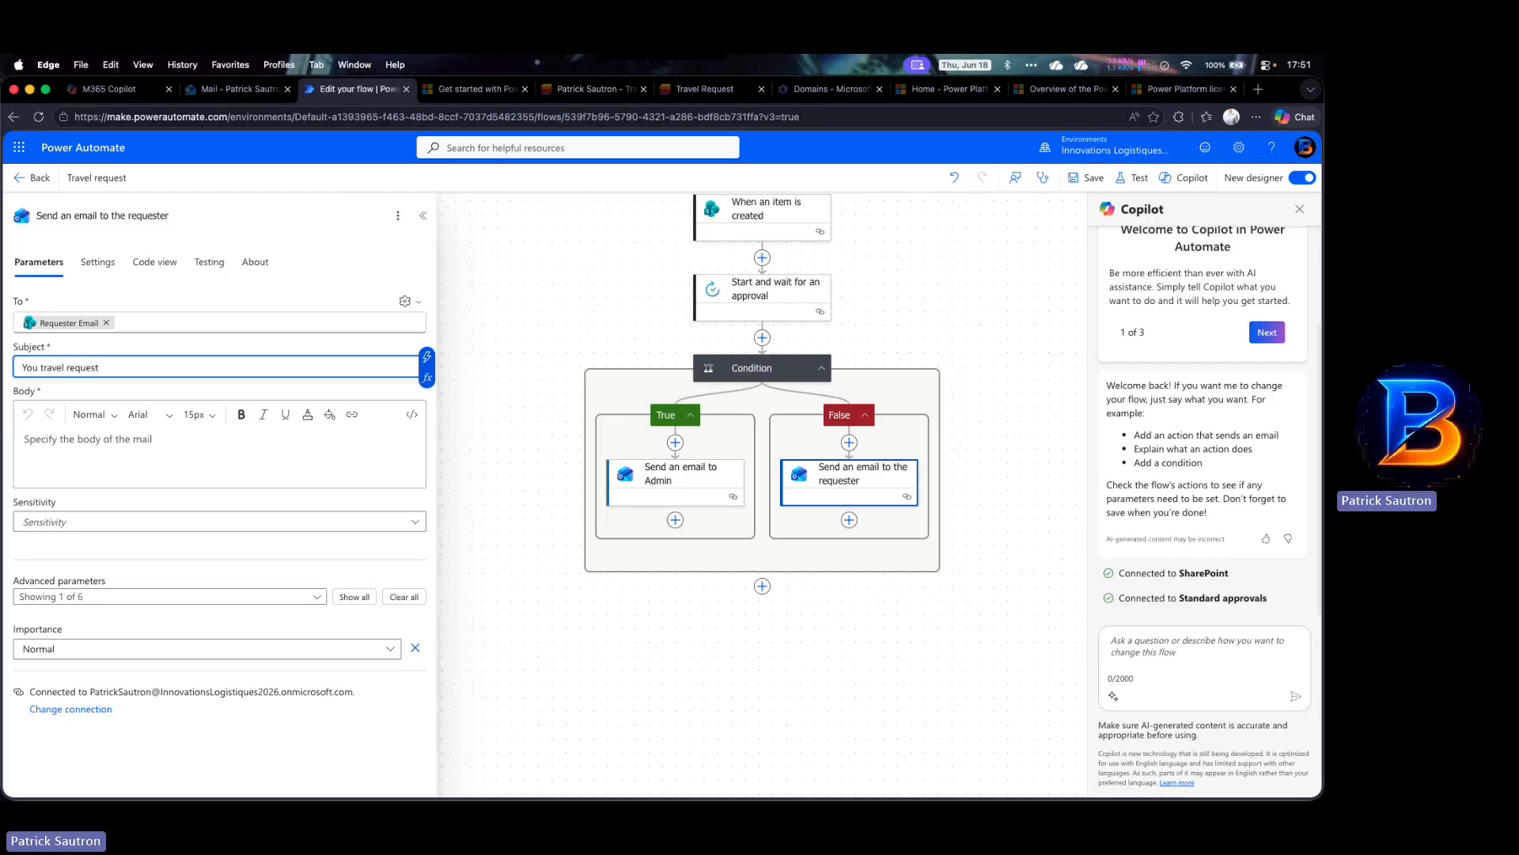
text( ID -)
click(427, 356)
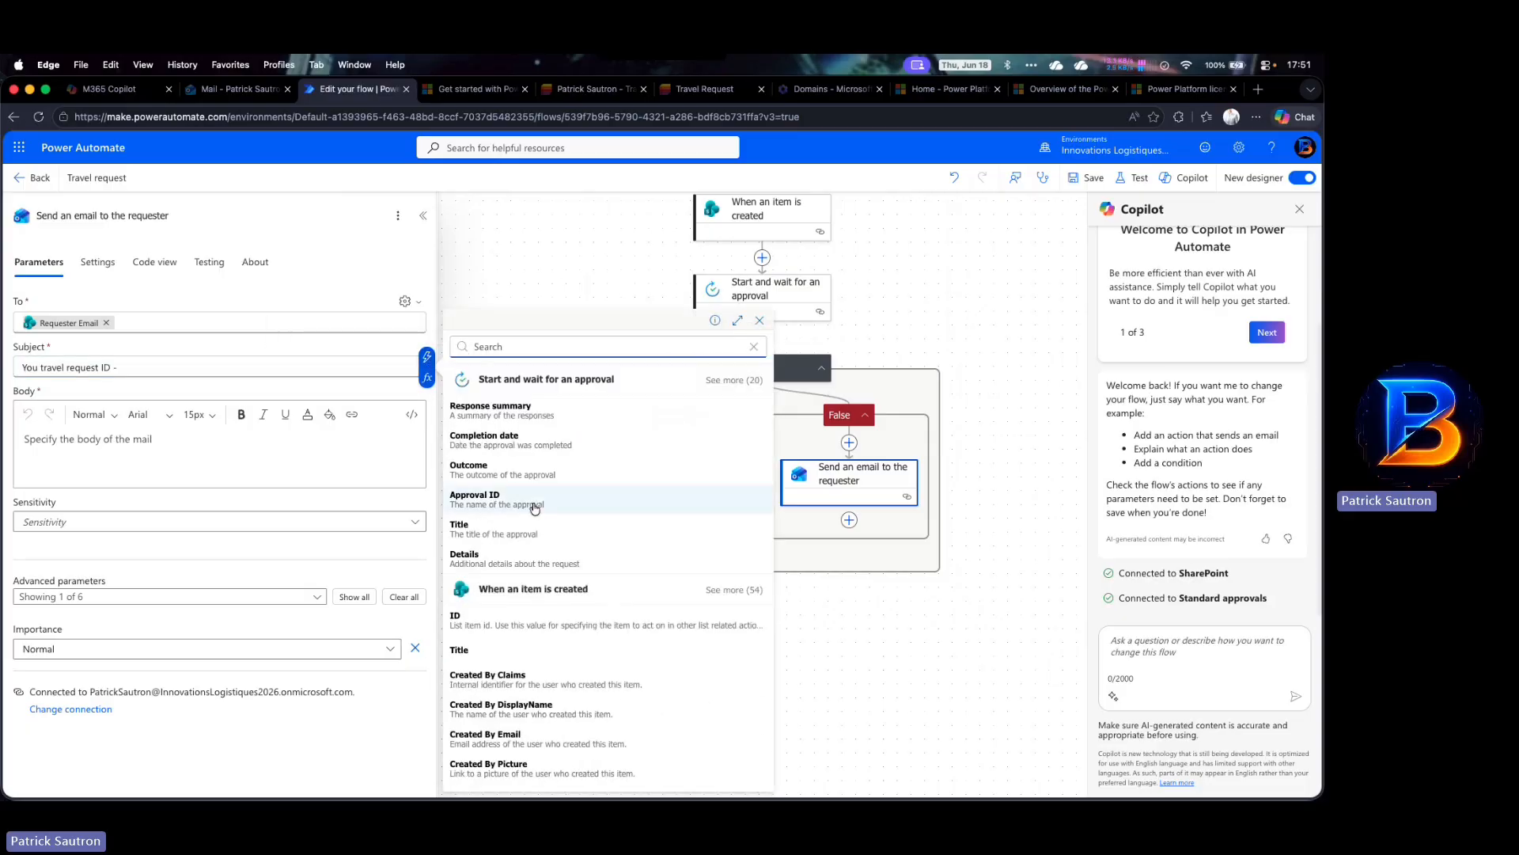
click(502, 620)
text(has b)
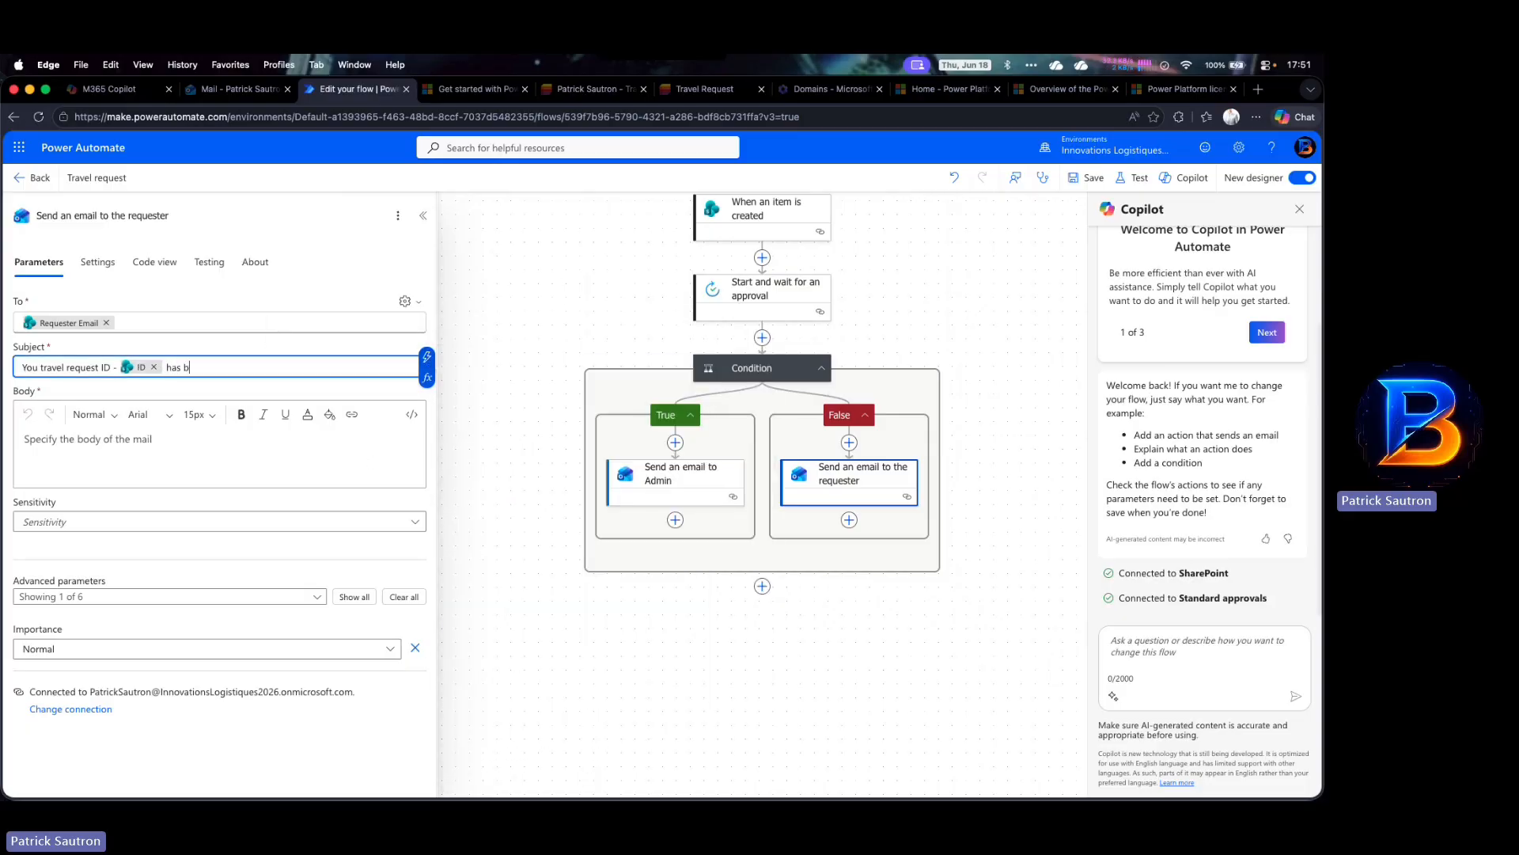
text(een rejected)
Start the requester email's Body with the greeting "Dear" followed by the Requester DisplayName token and a comma
click(267, 458)
text(Dear)
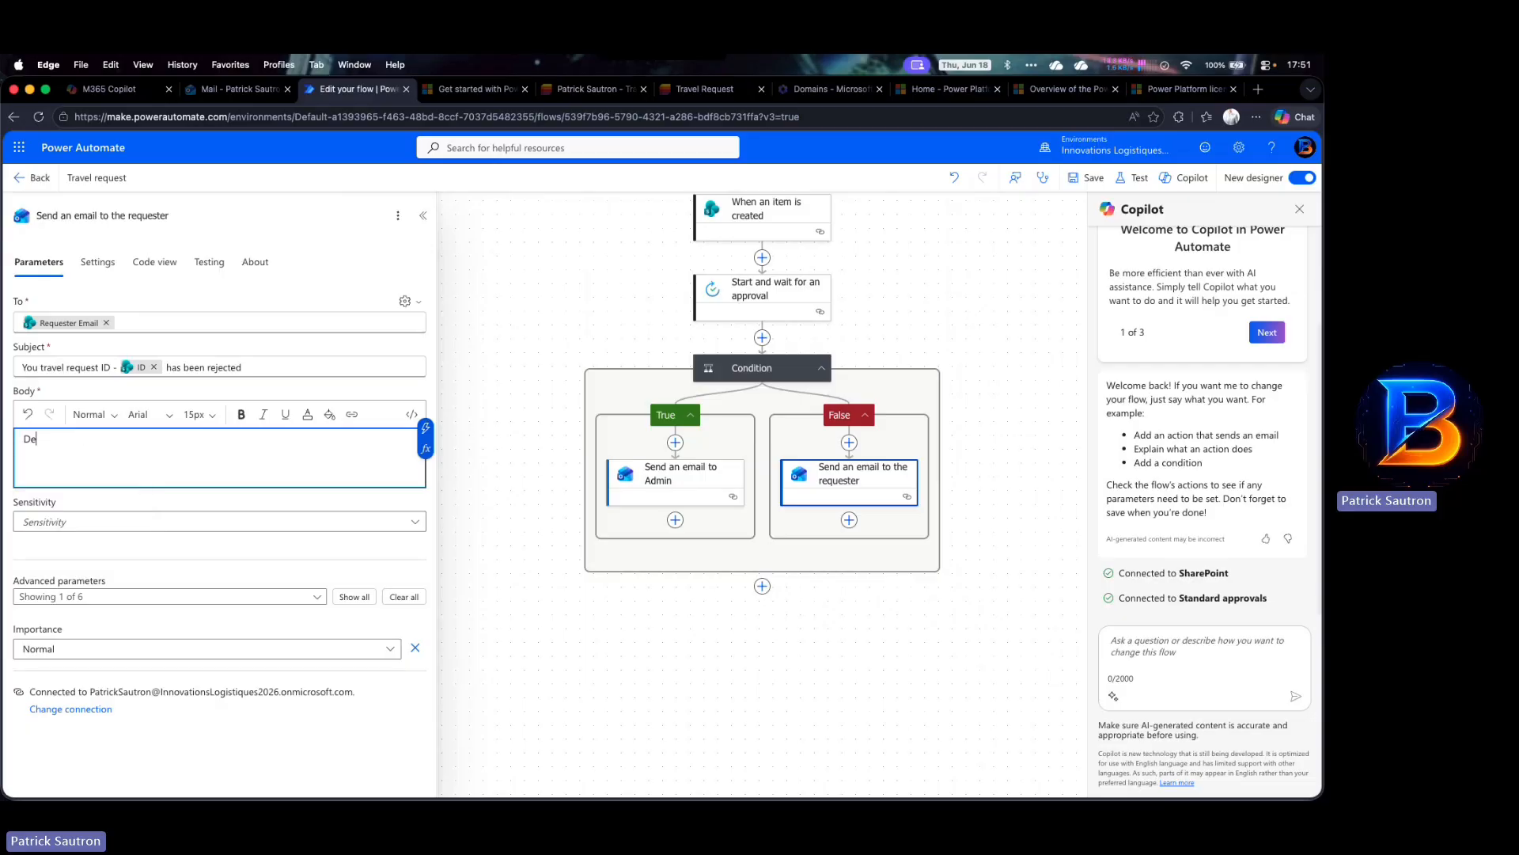
click(426, 428)
text(requ)
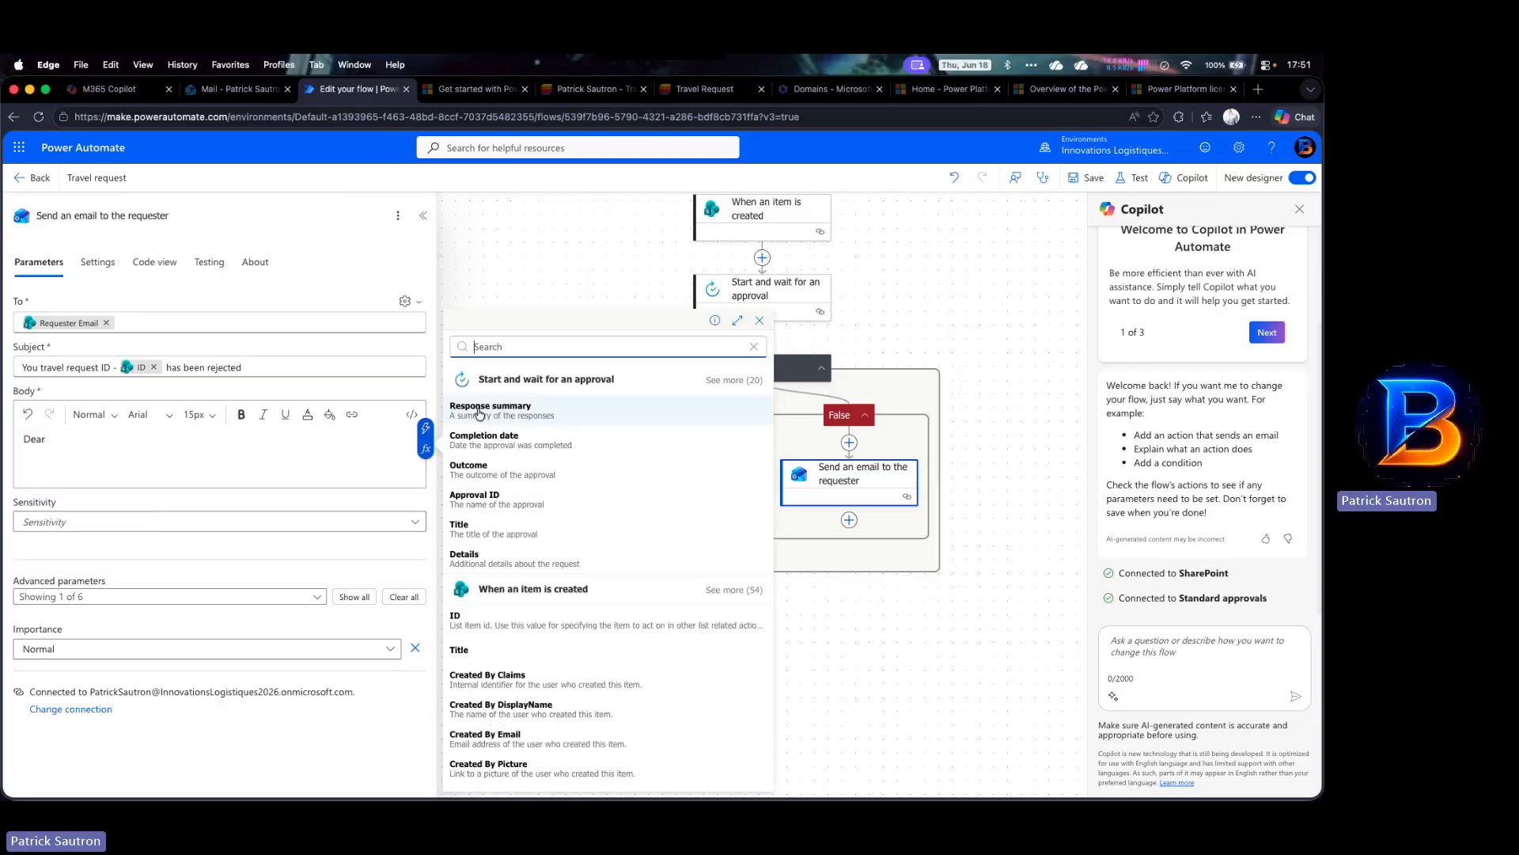
text(est)
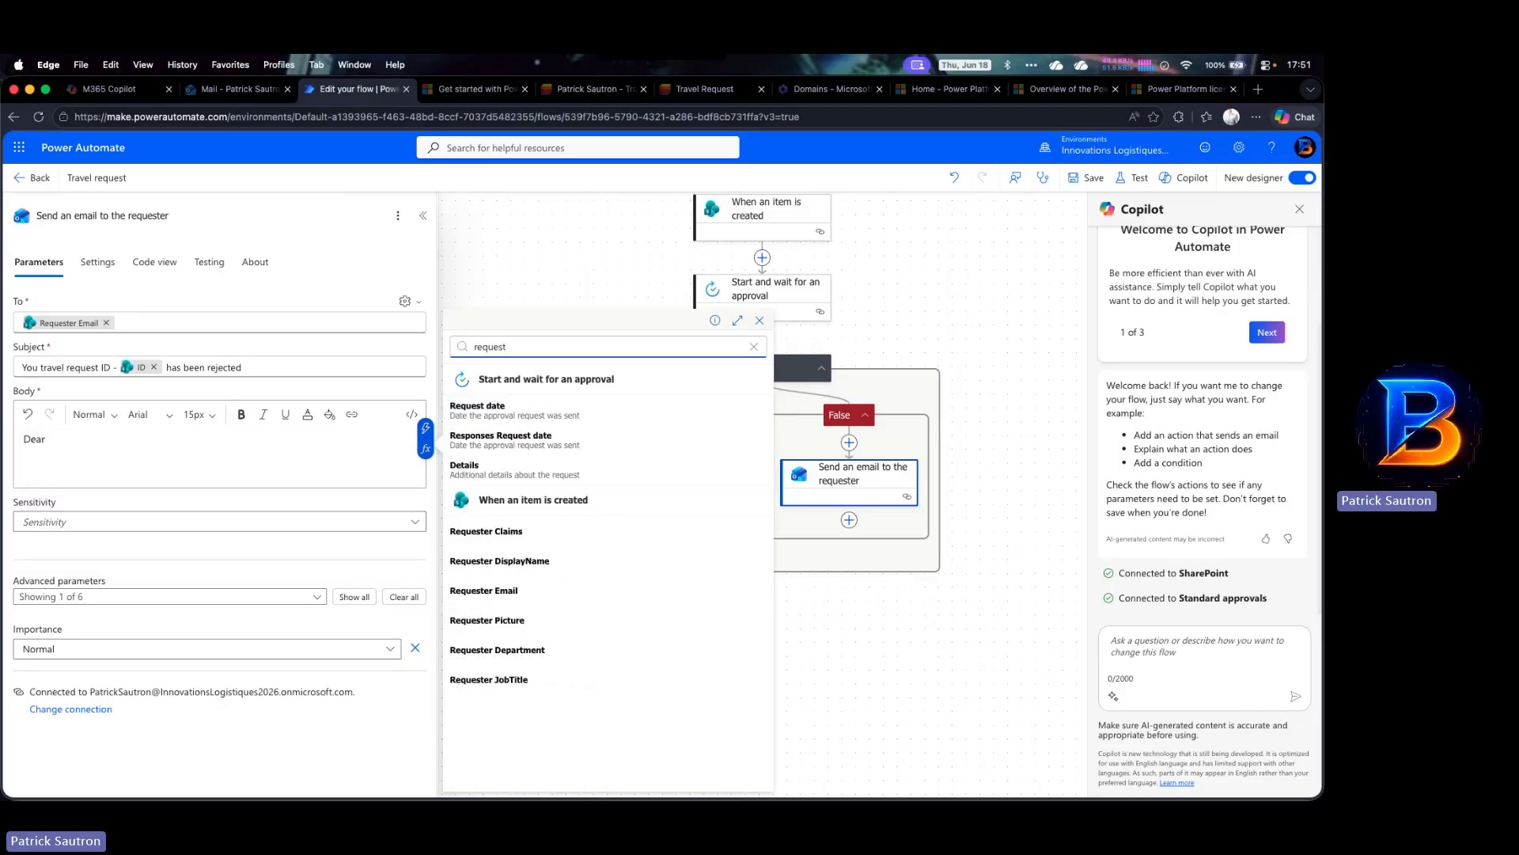
click(498, 560)
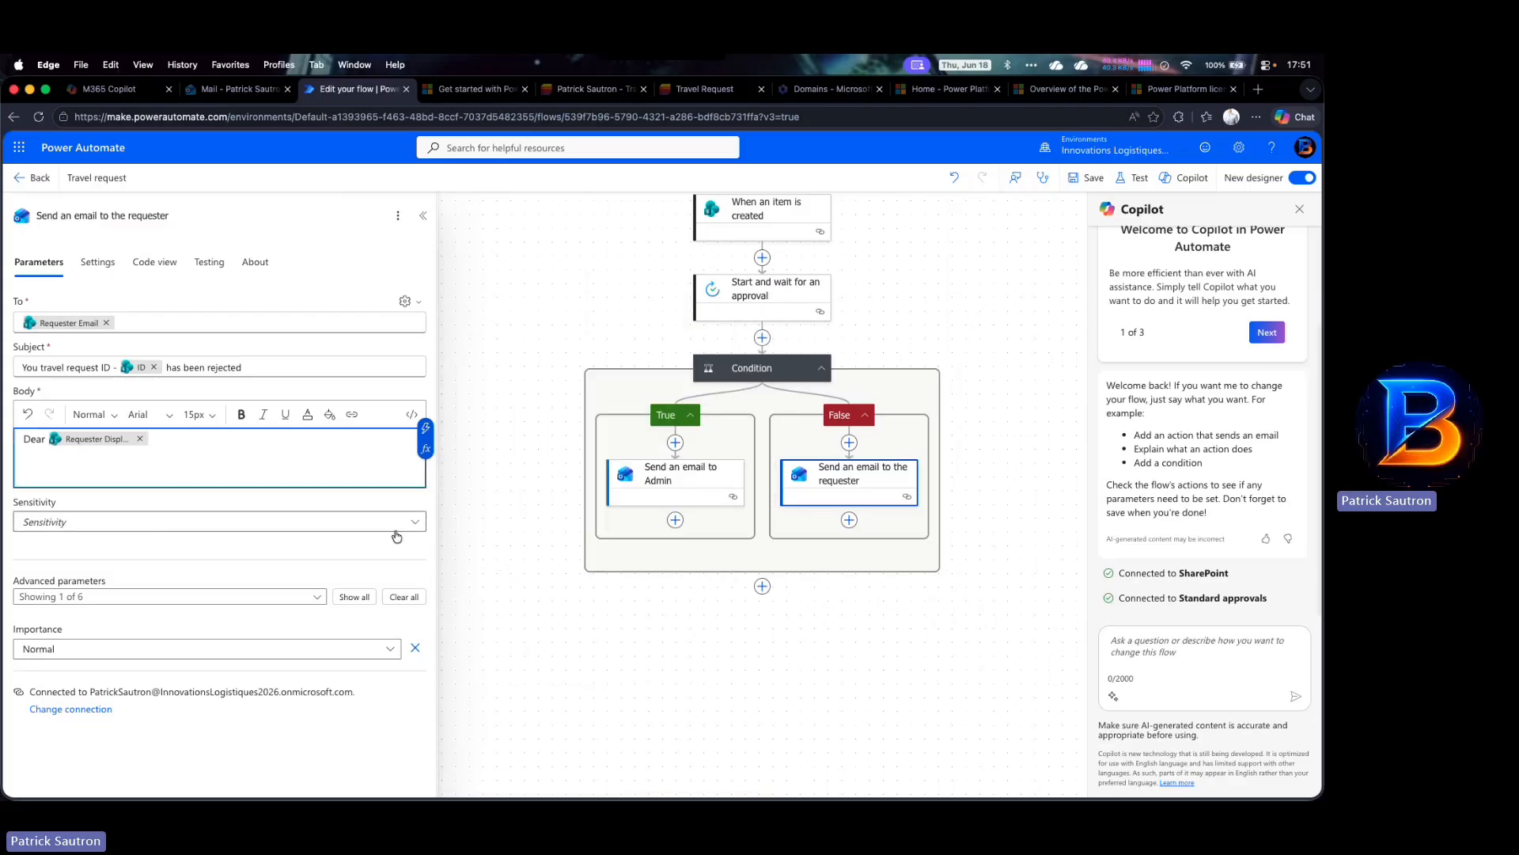
text(,)
key(Return)
Write "Your travel request has been cancelled by [Approver DisplayName] for the following reason:" below the greeting, followed by a blank line
text(Y)
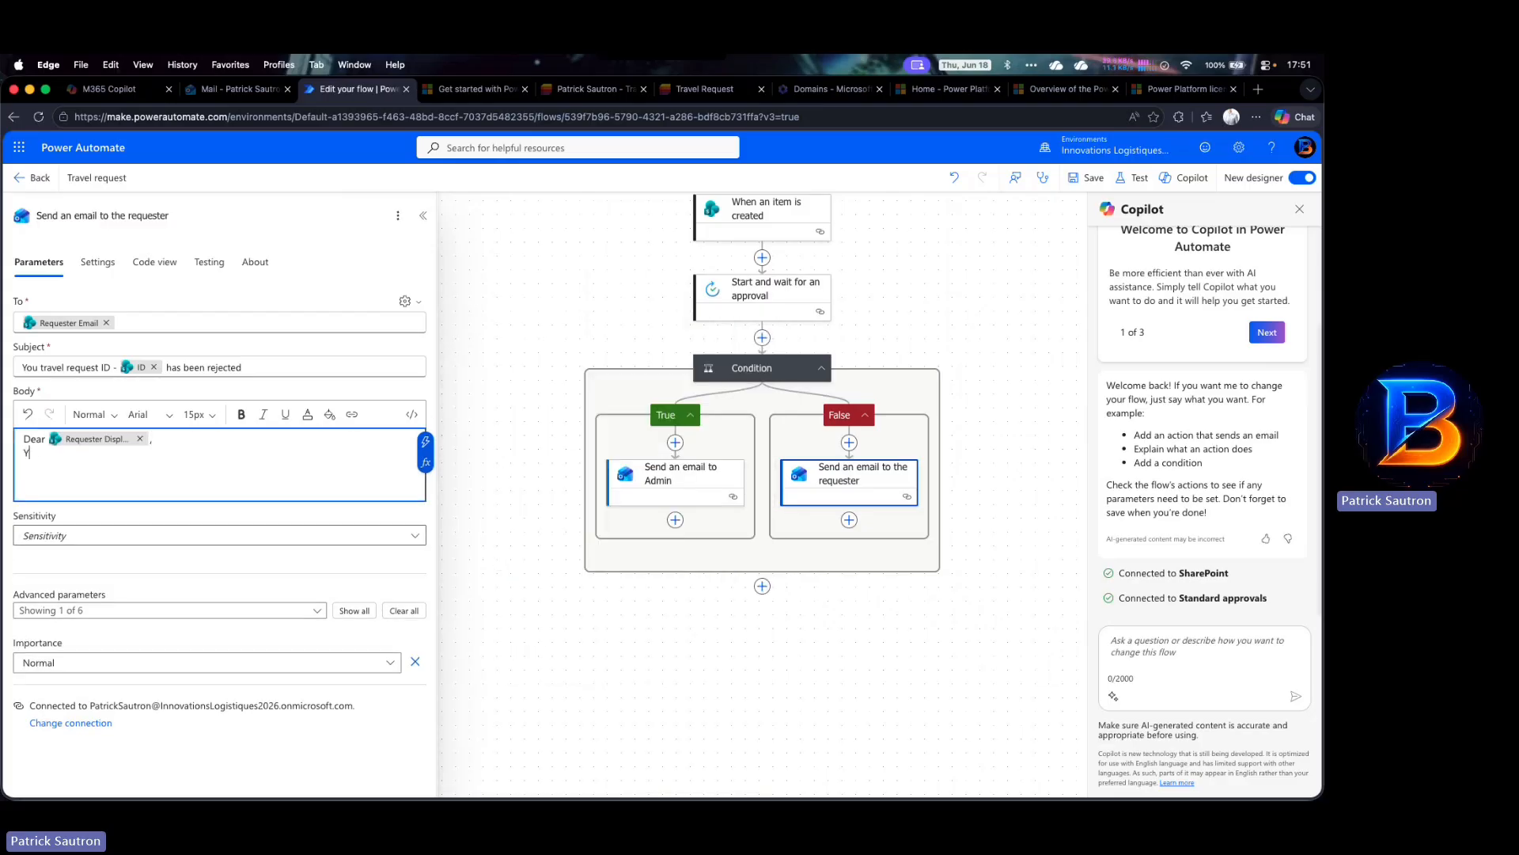
text(our travel request has been cancelle)
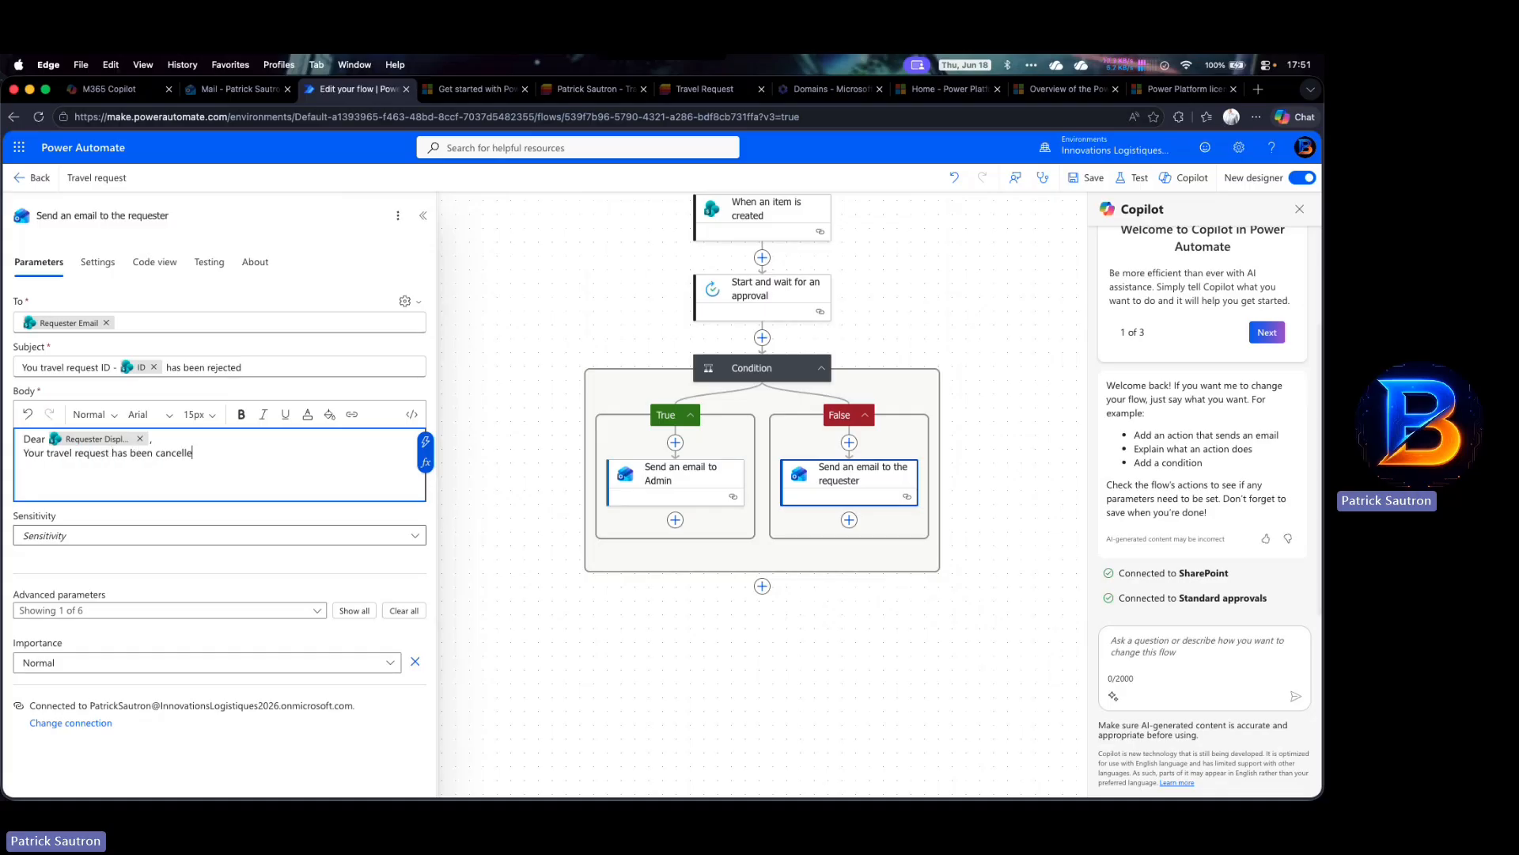
text(d by)
click(426, 441)
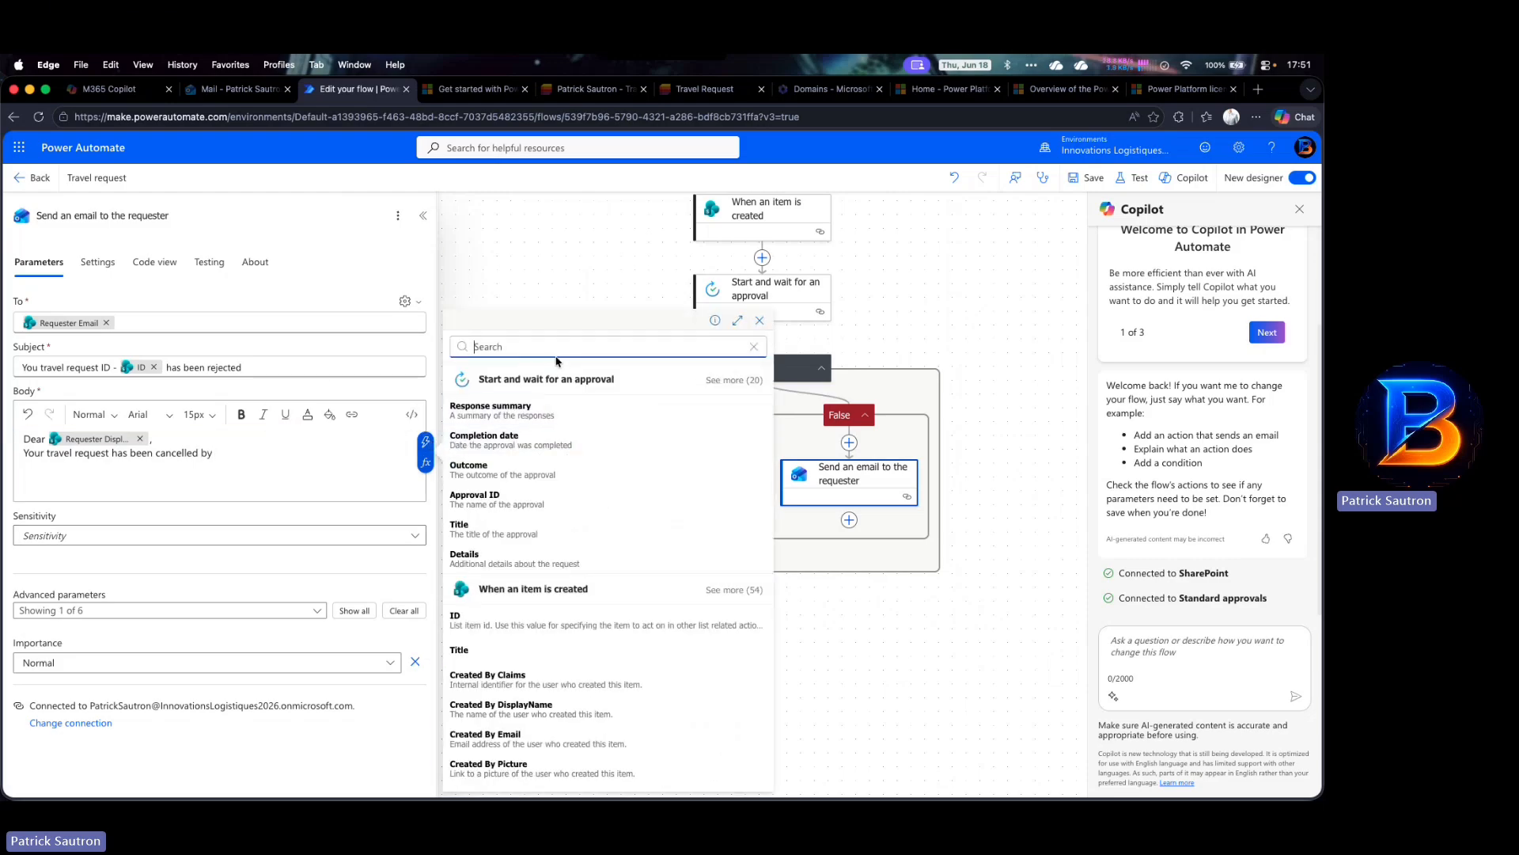
text(approv)
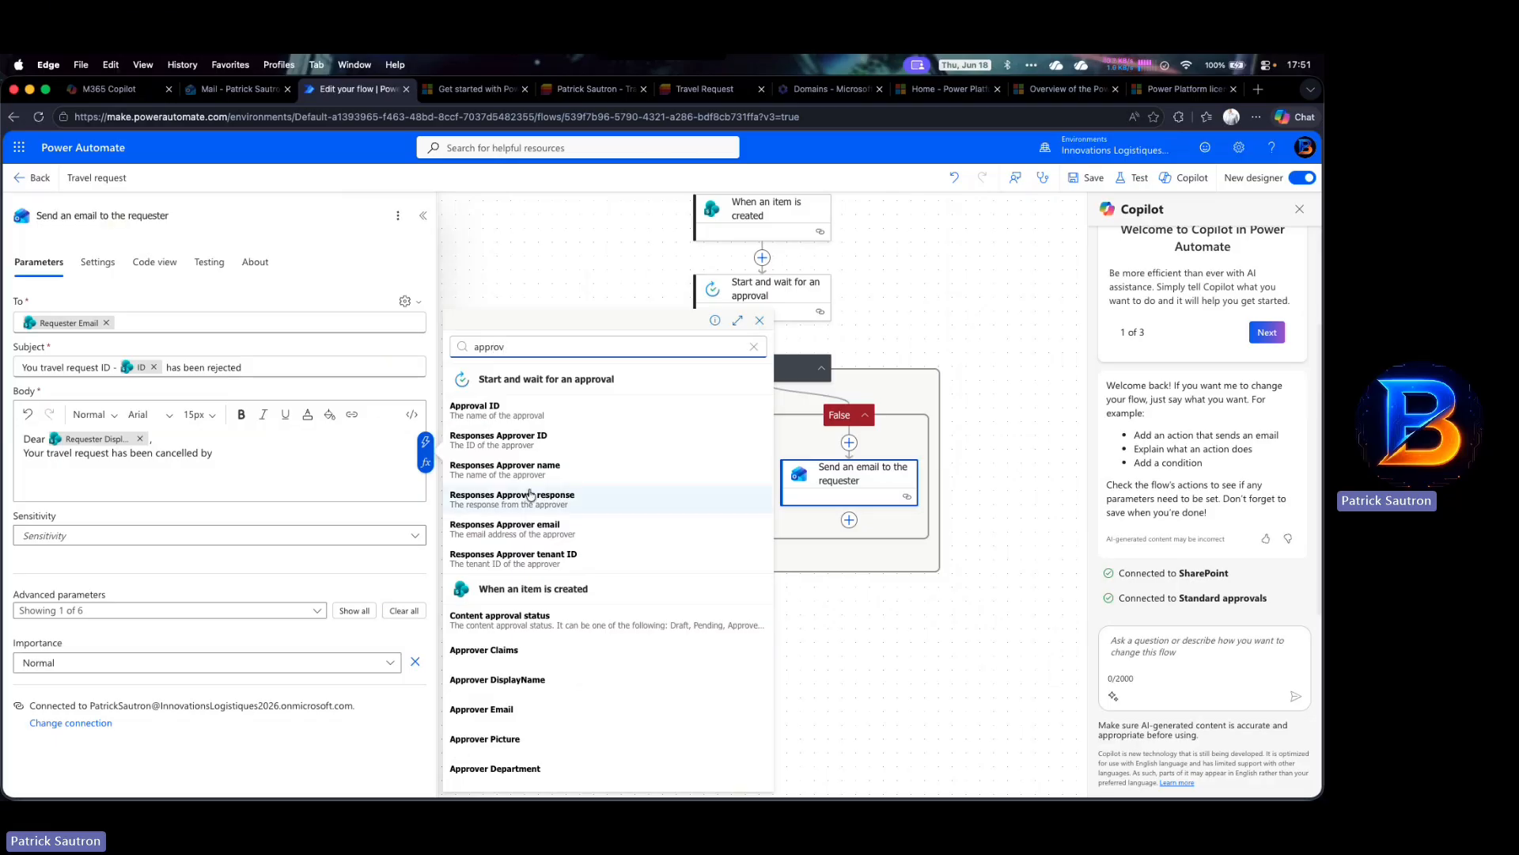
click(513, 679)
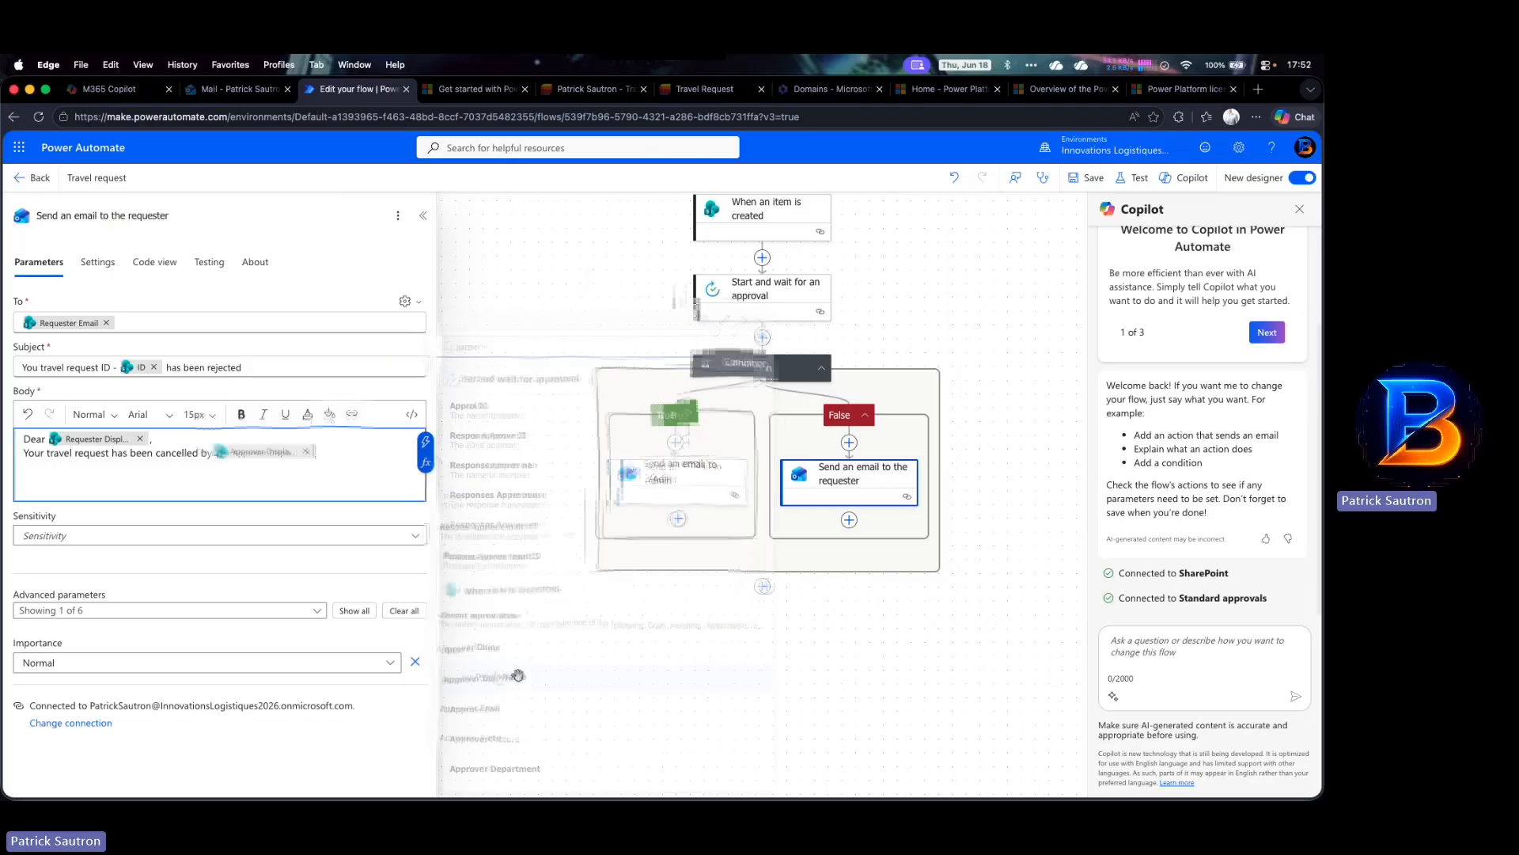
text(for the)
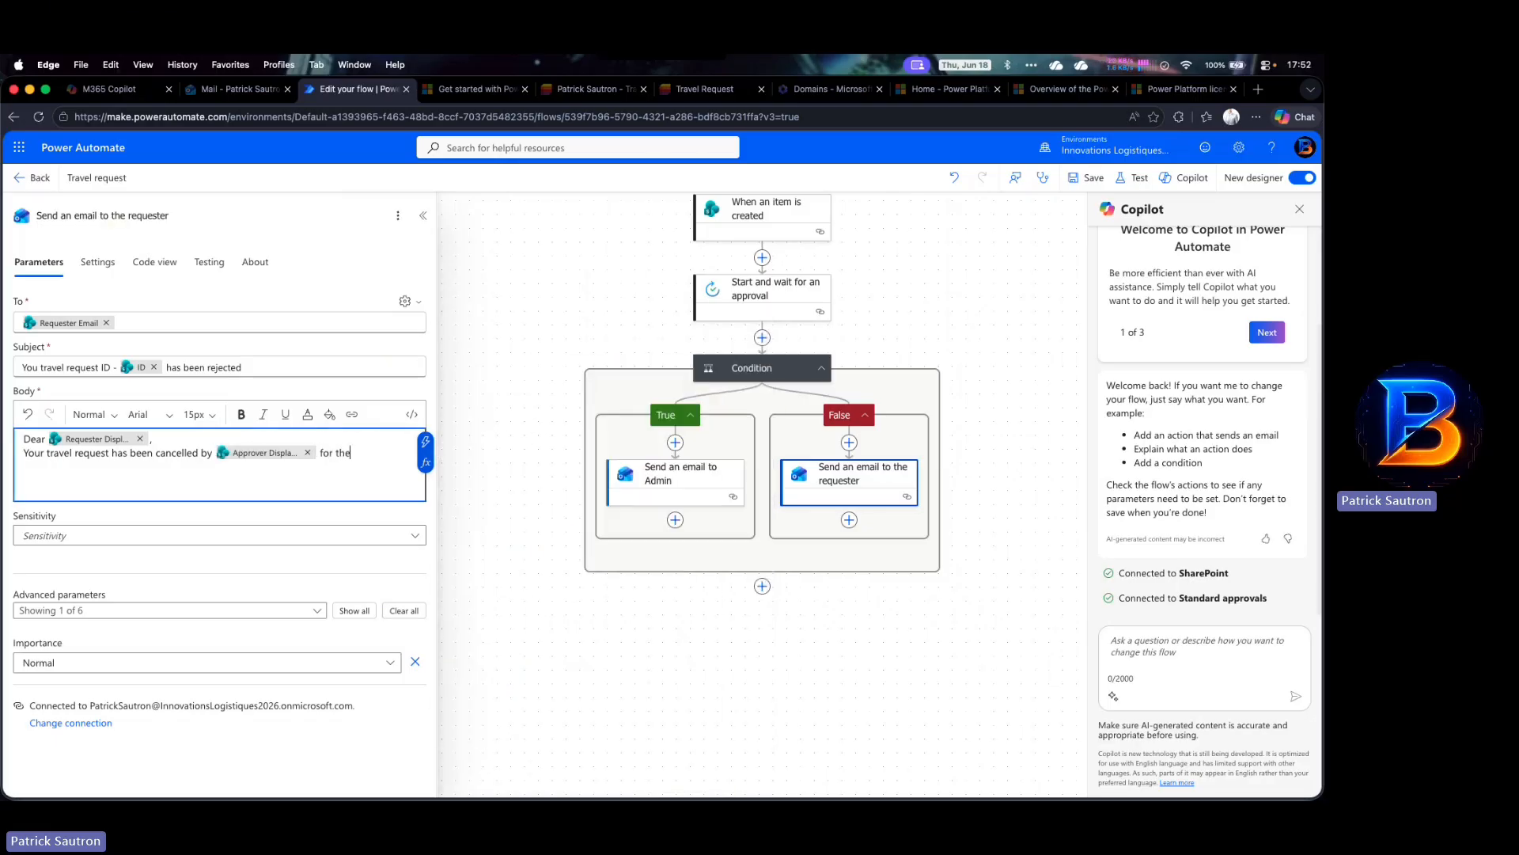
text( following reason:)
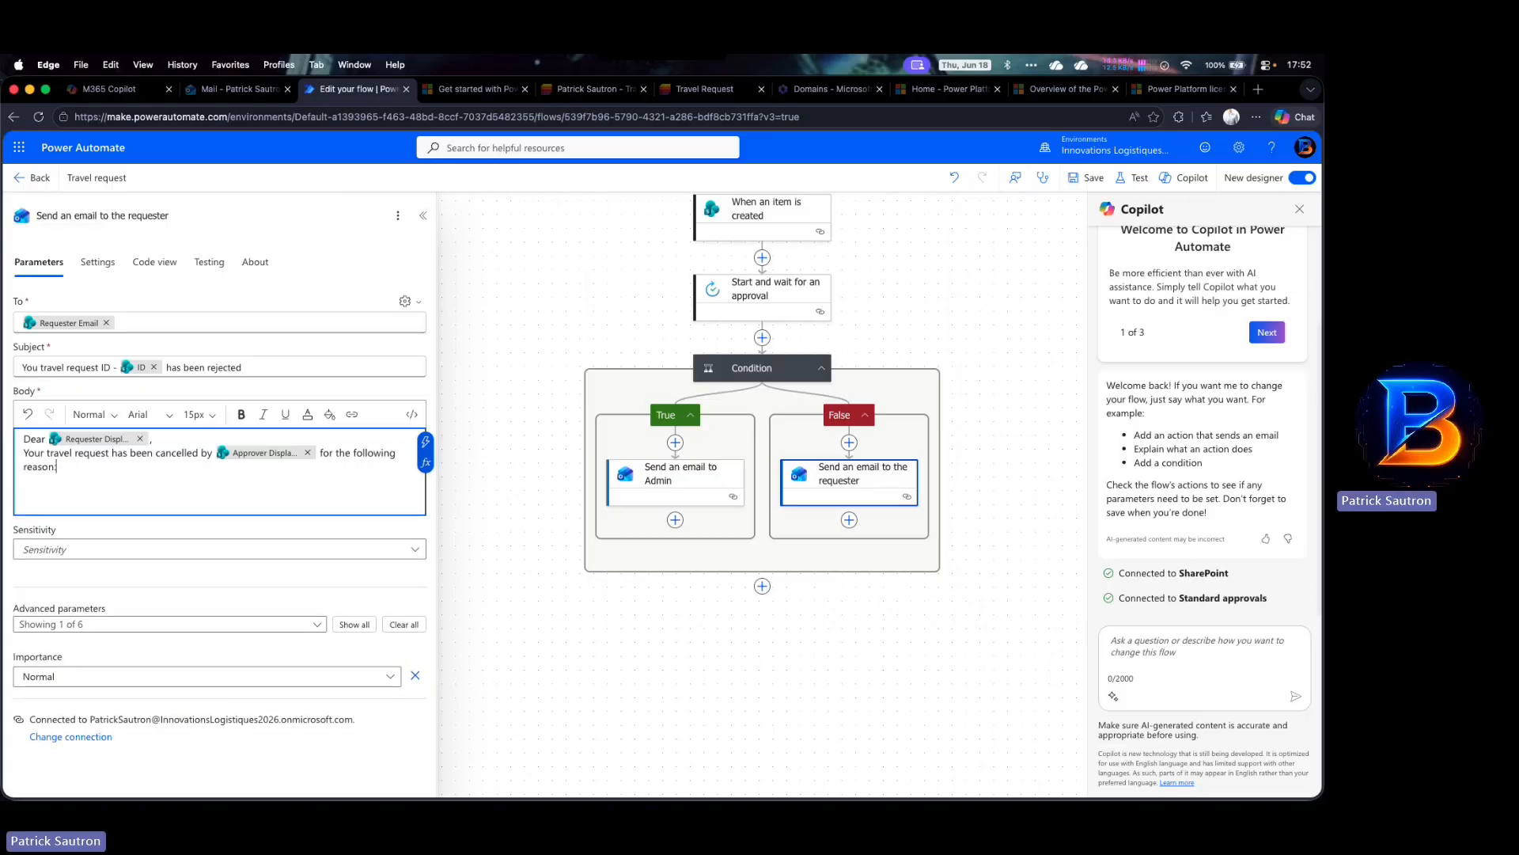
key(Return)
key(Return)
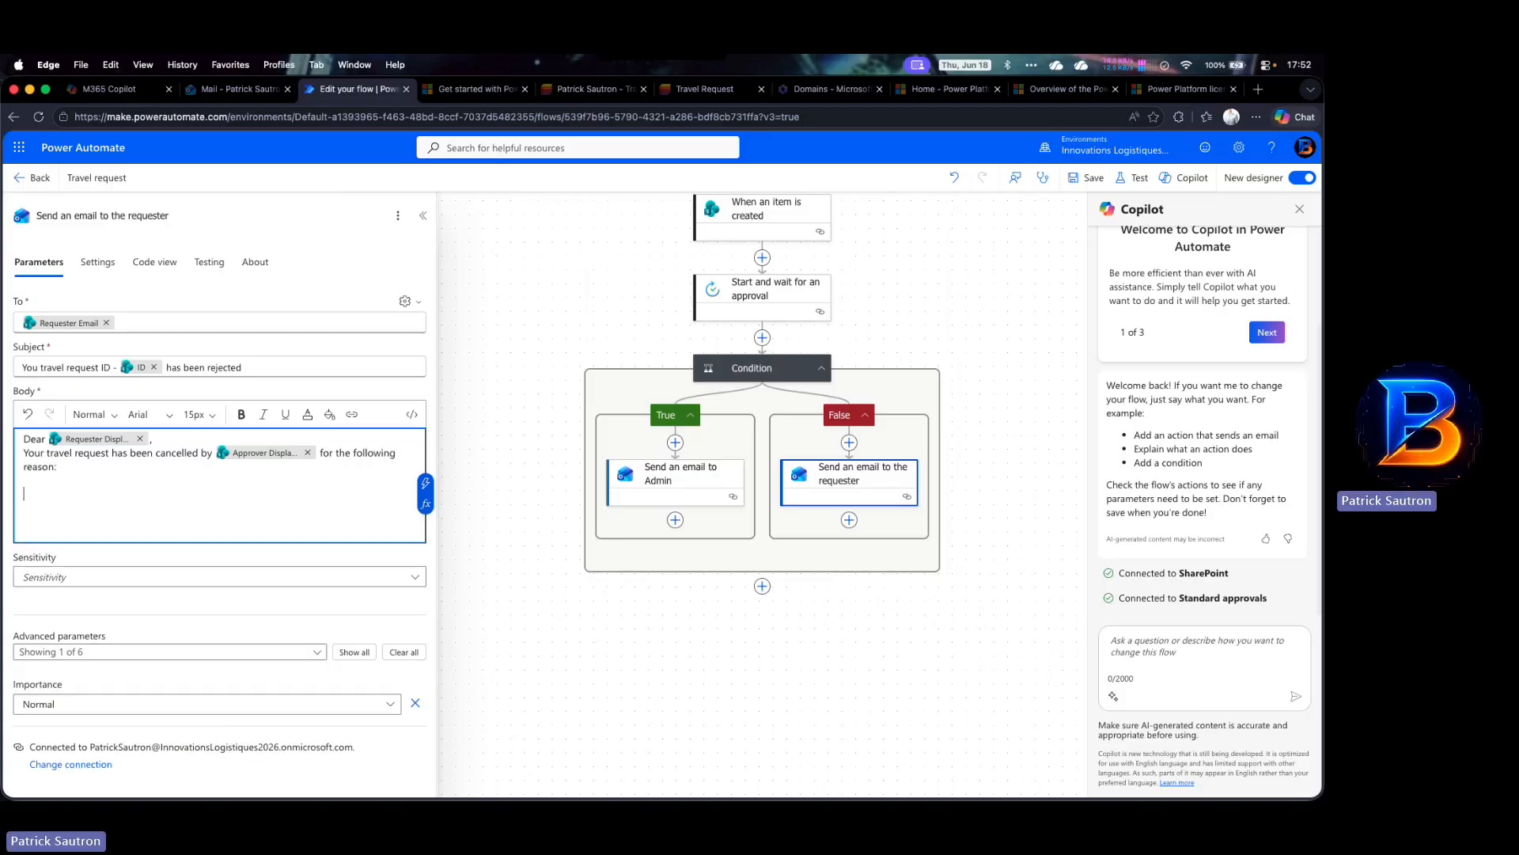
Check which advanced parameters the Start and wait for an approval action offers
click(778, 313)
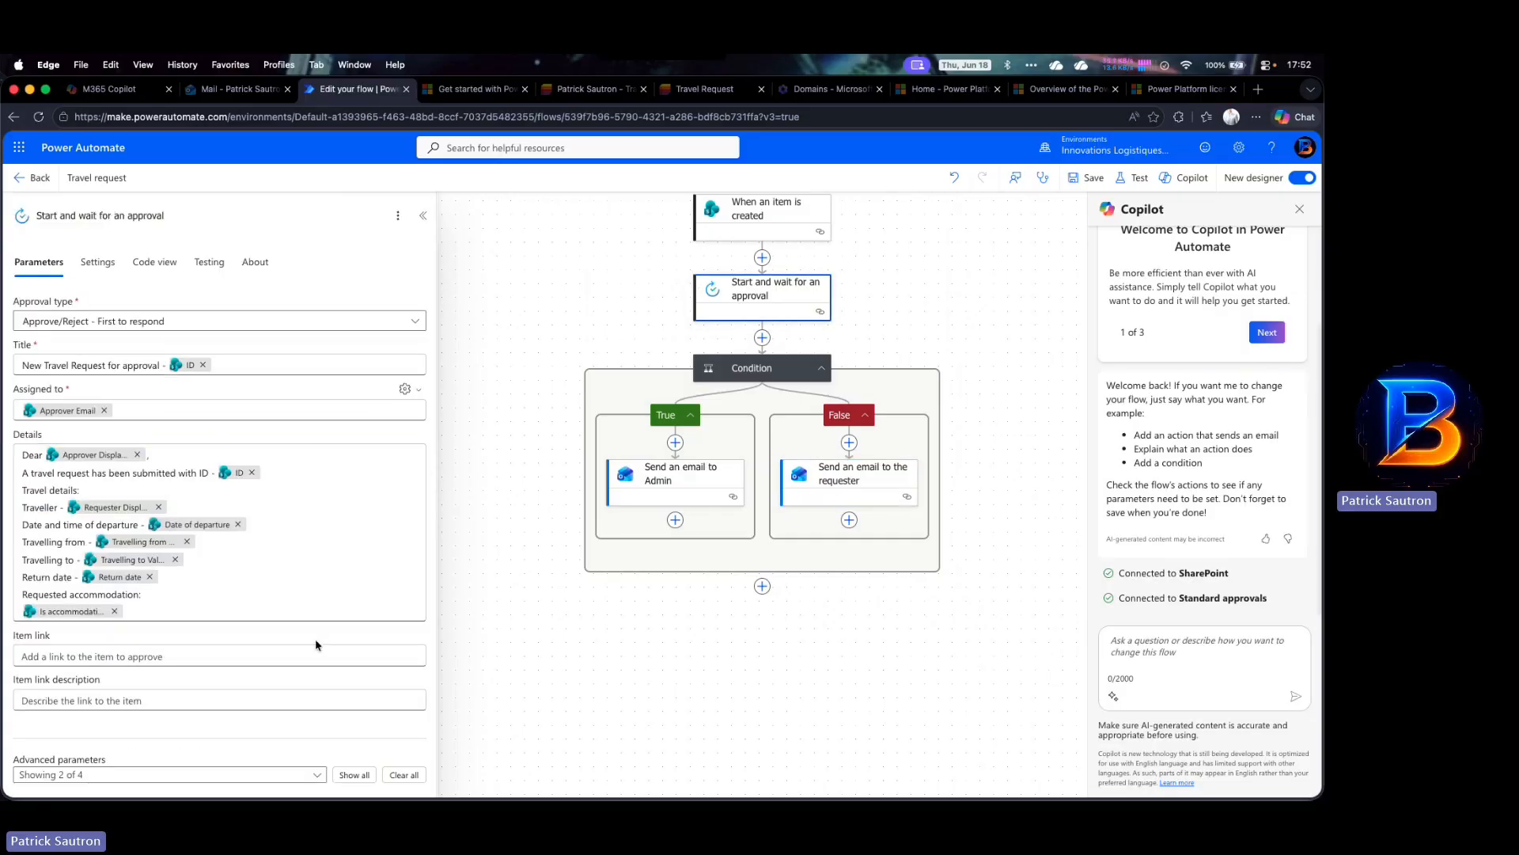
scroll(321, 641, down, 3)
click(318, 674)
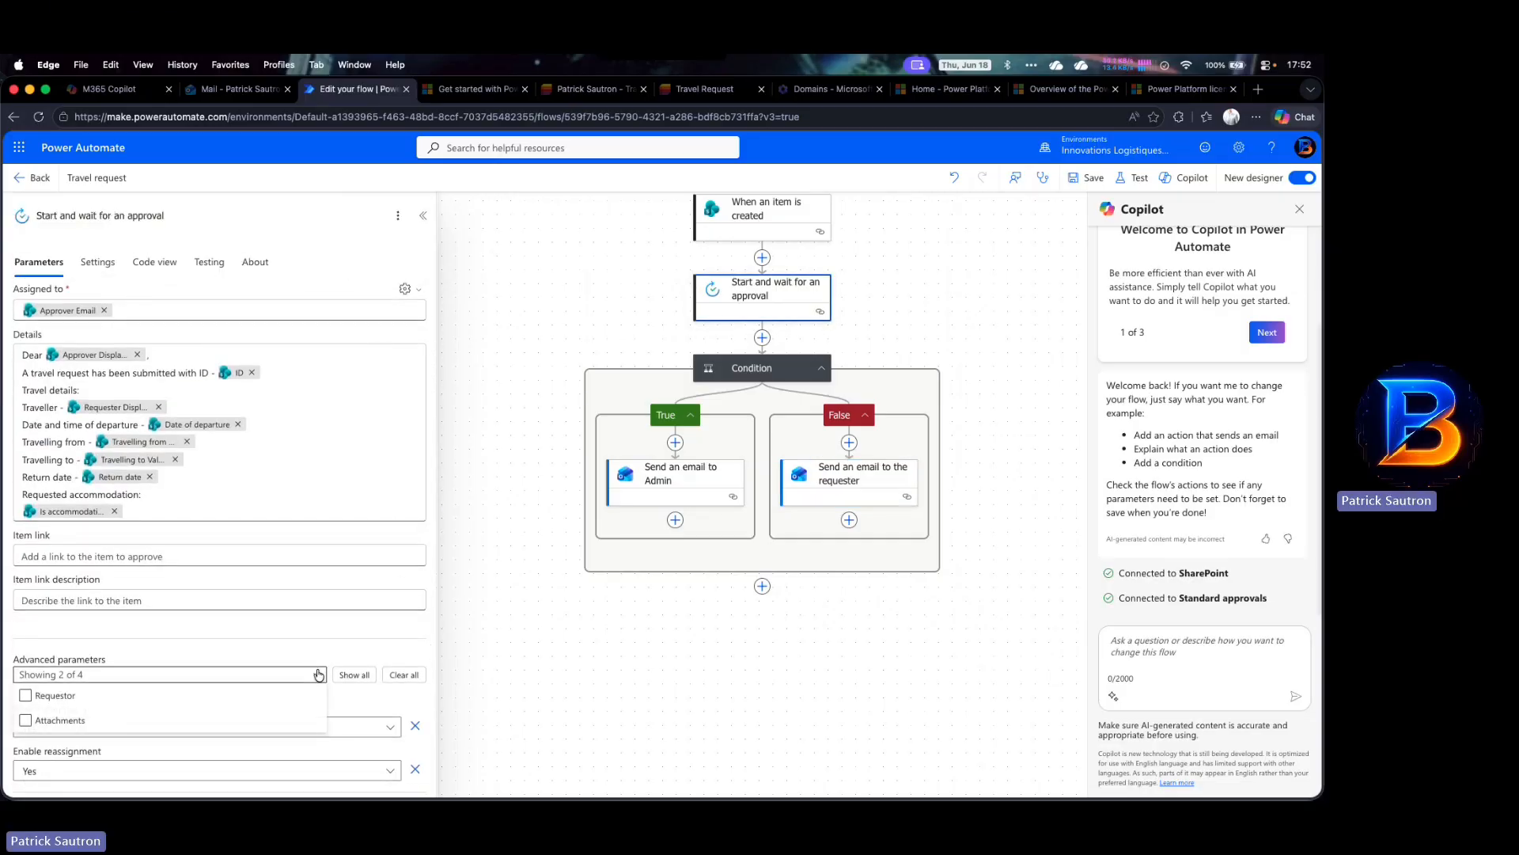
click(321, 638)
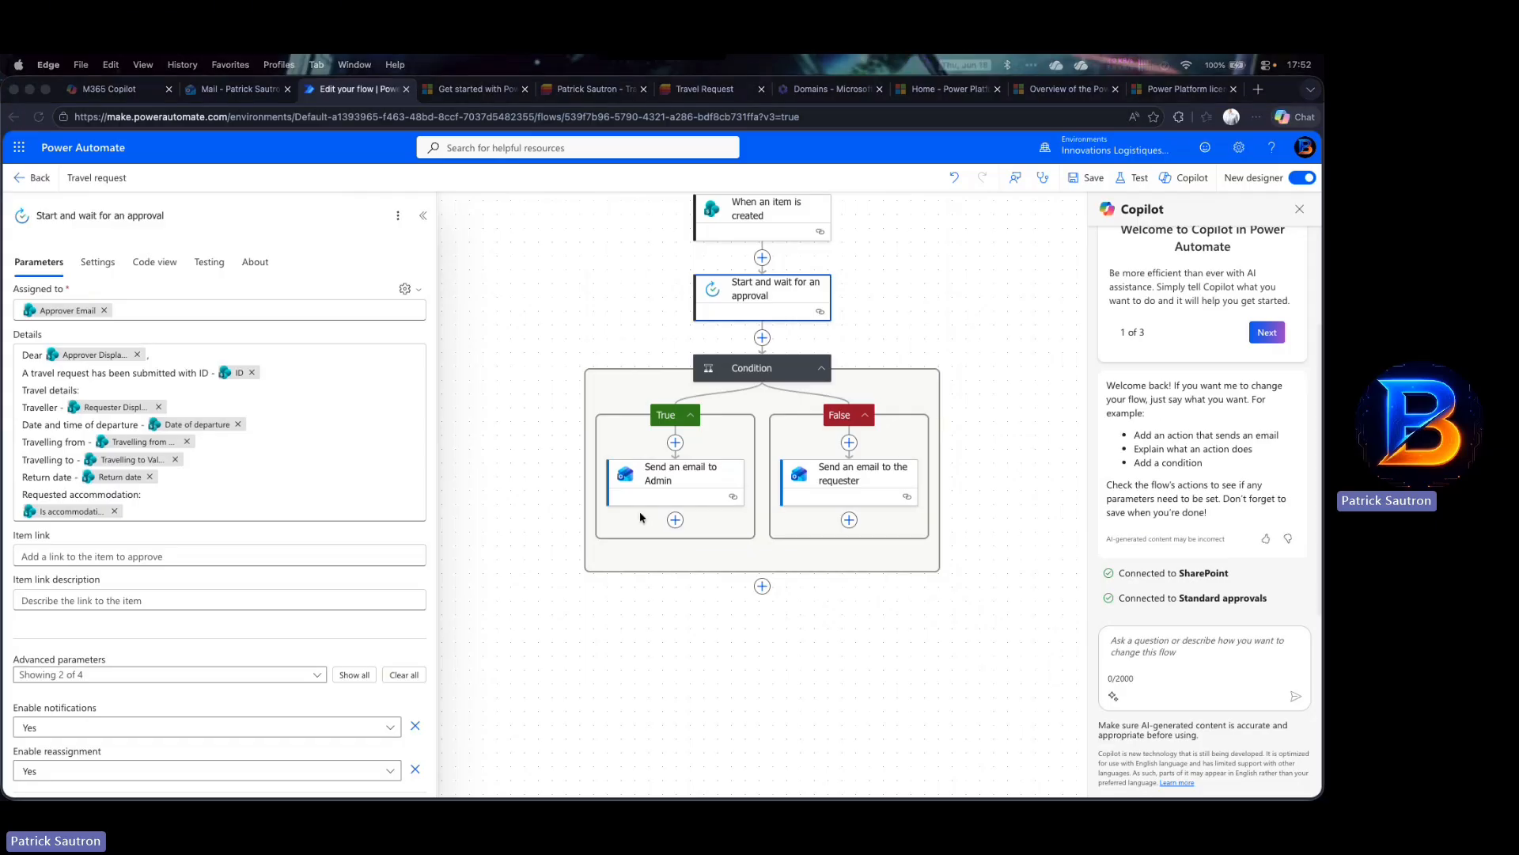
Add the approval's Response summary token directly below the reason line in the requester email's Body and save the flow
click(840, 485)
click(860, 493)
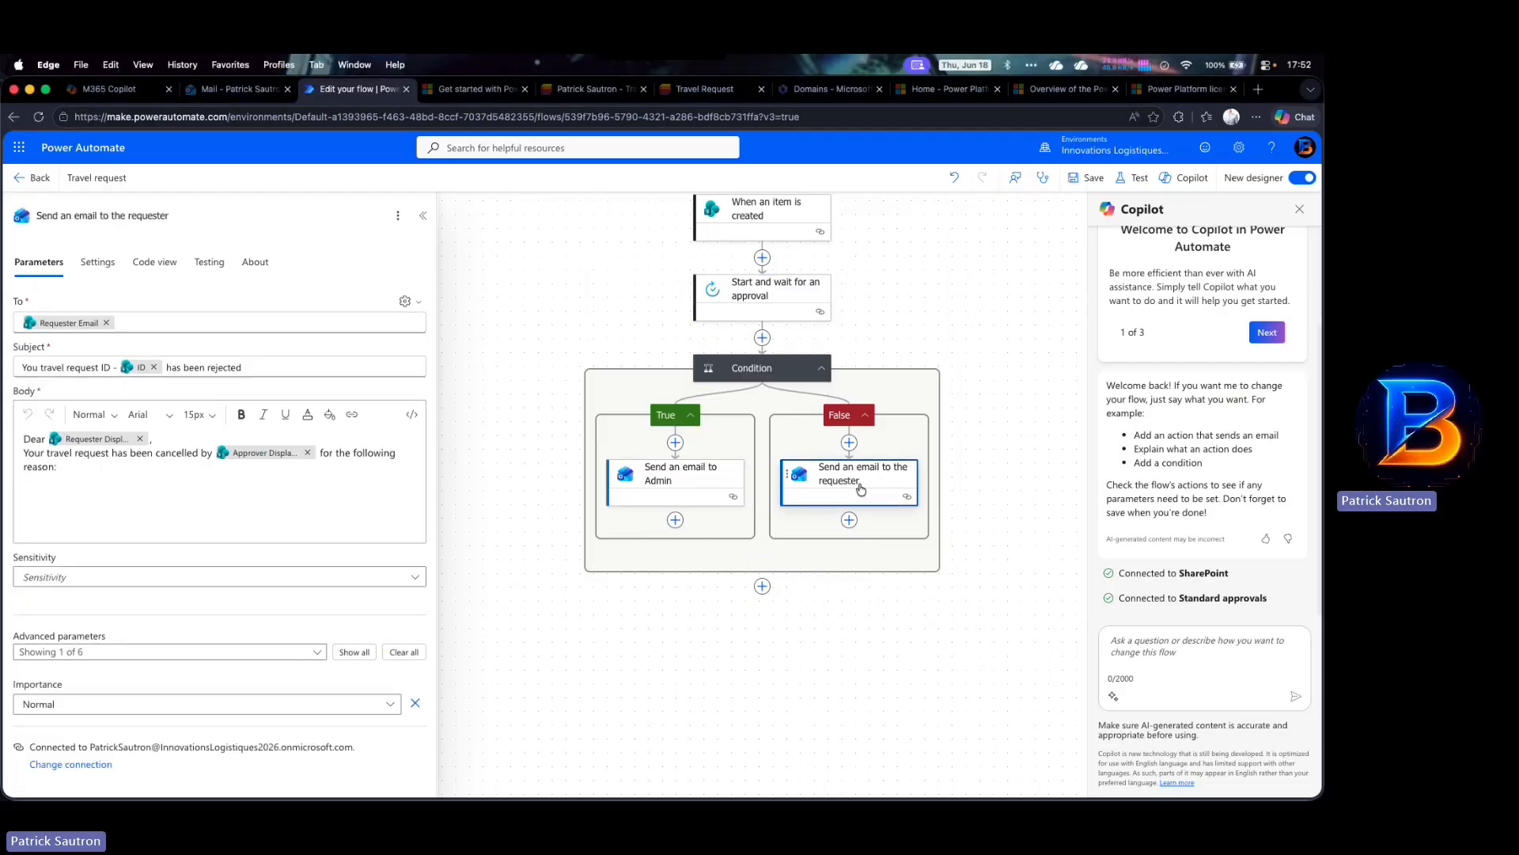
click(61, 489)
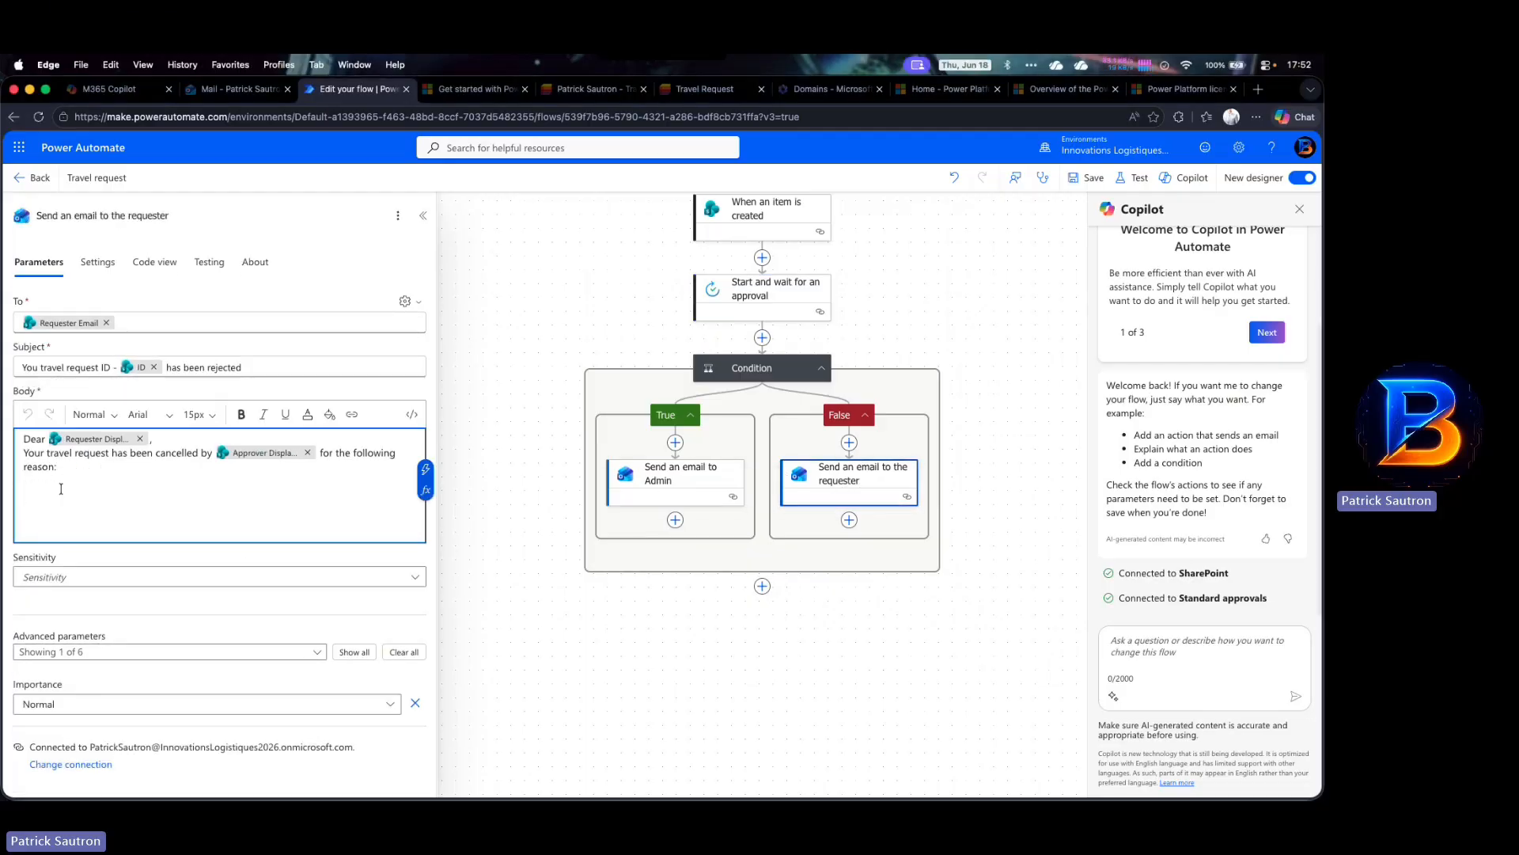
key(BackSpace)
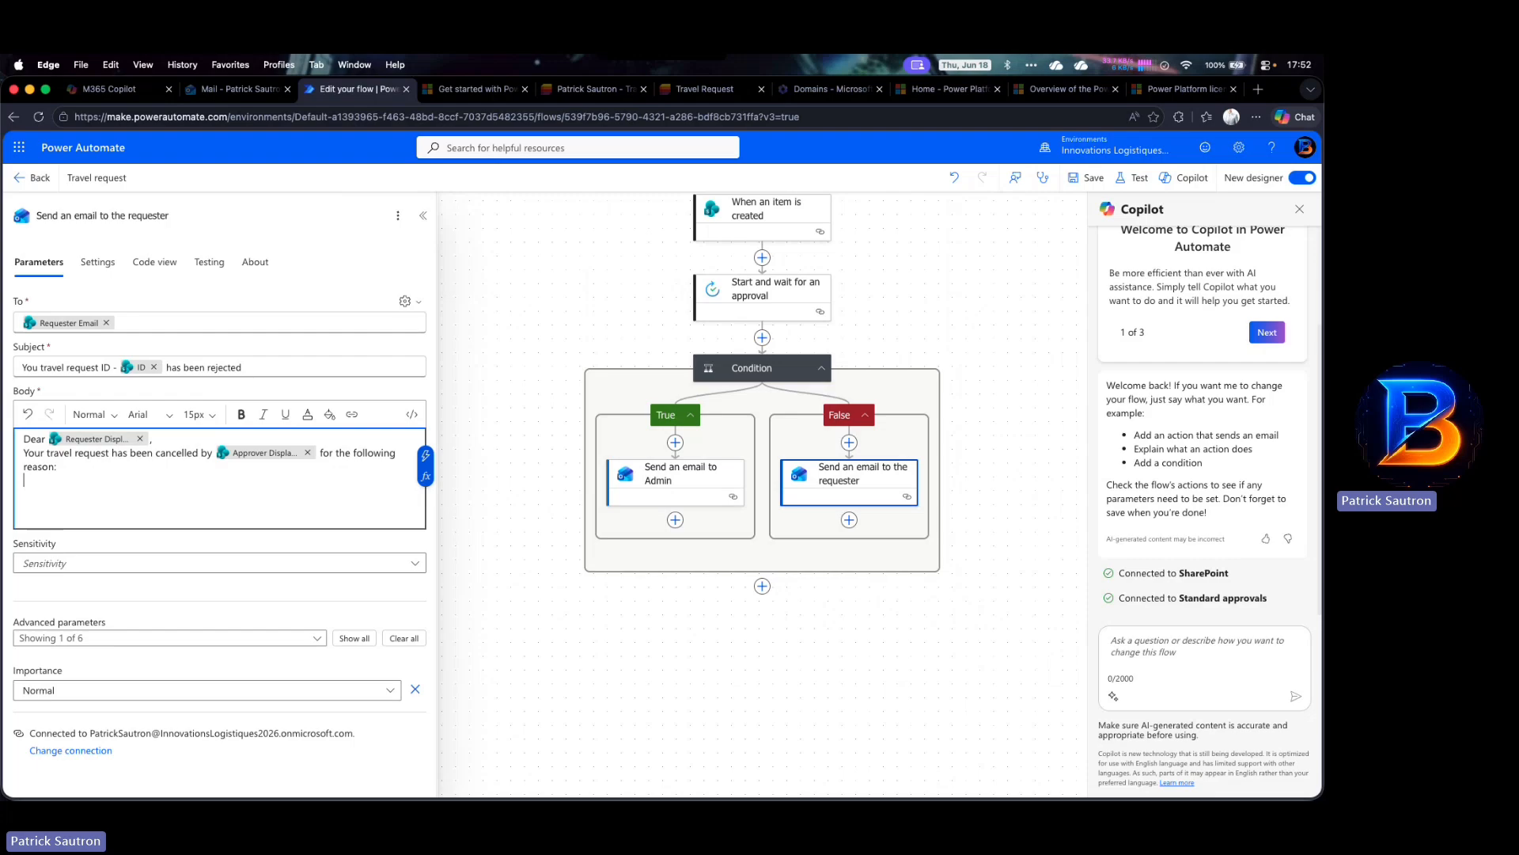
click(426, 457)
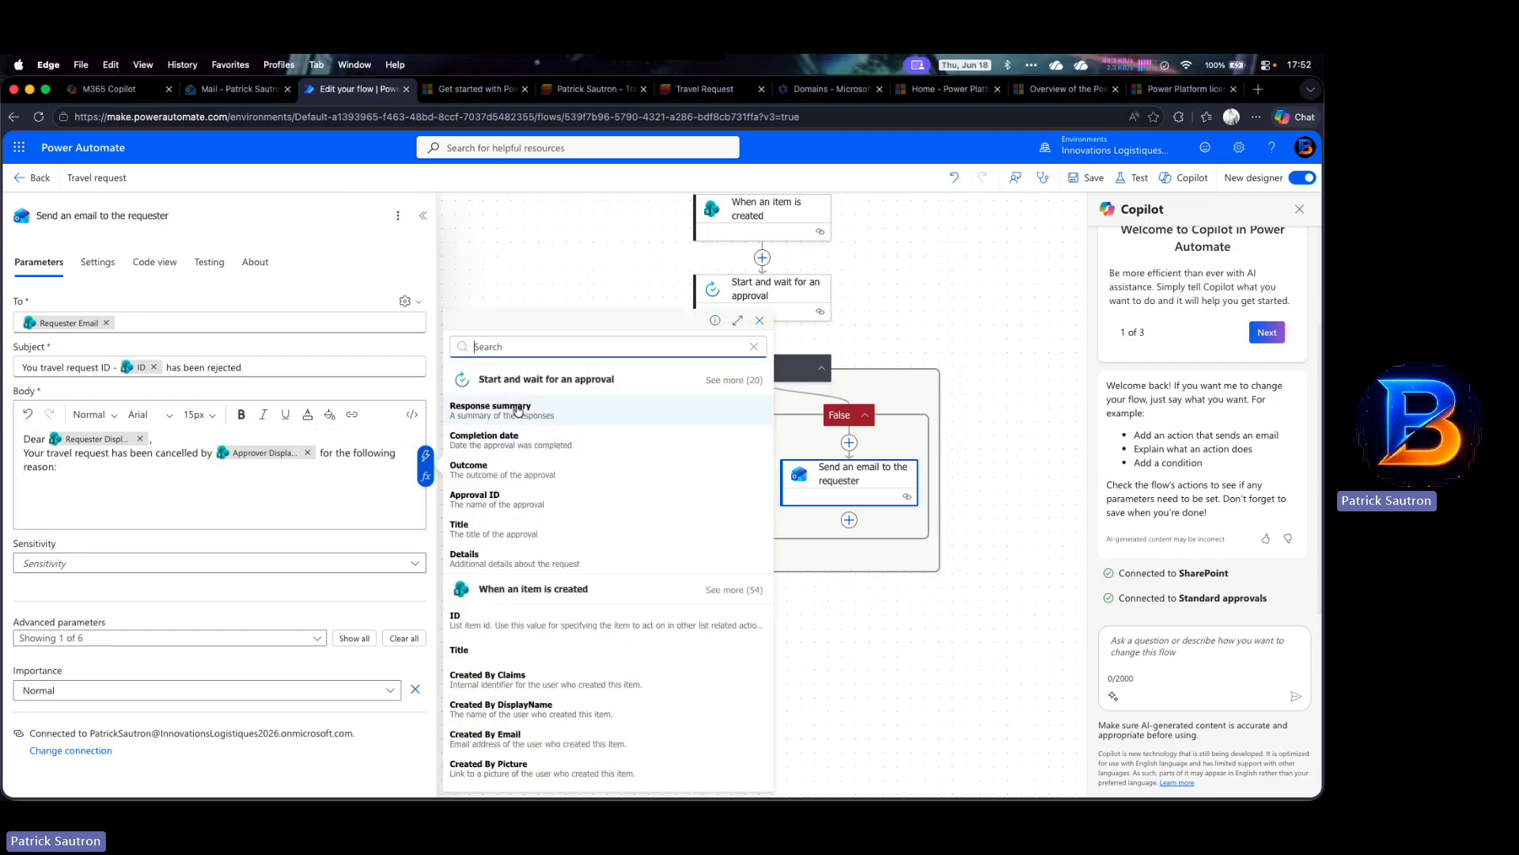
click(518, 409)
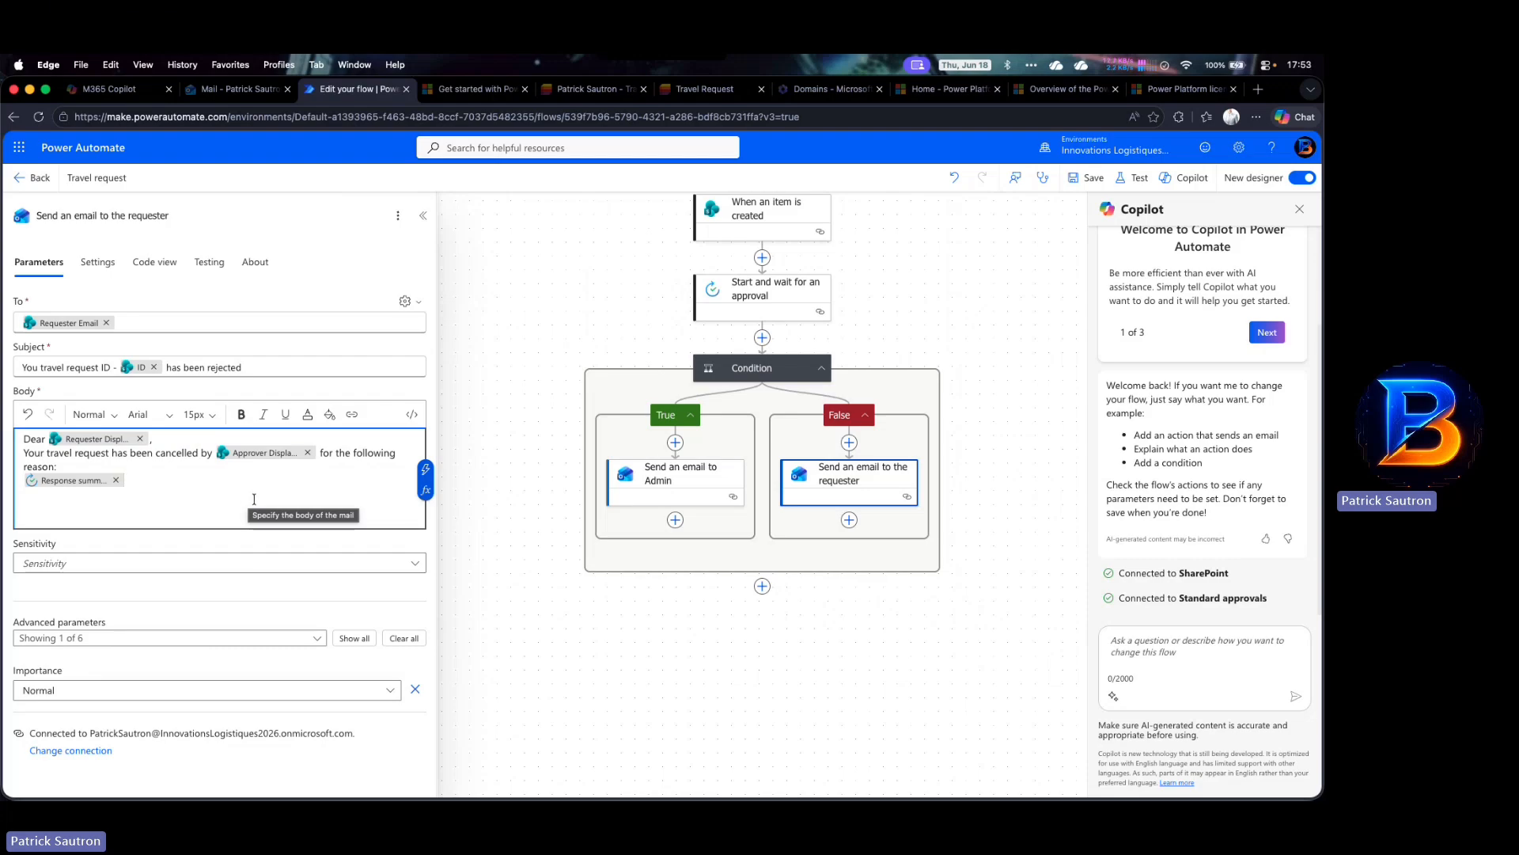
click(1085, 178)
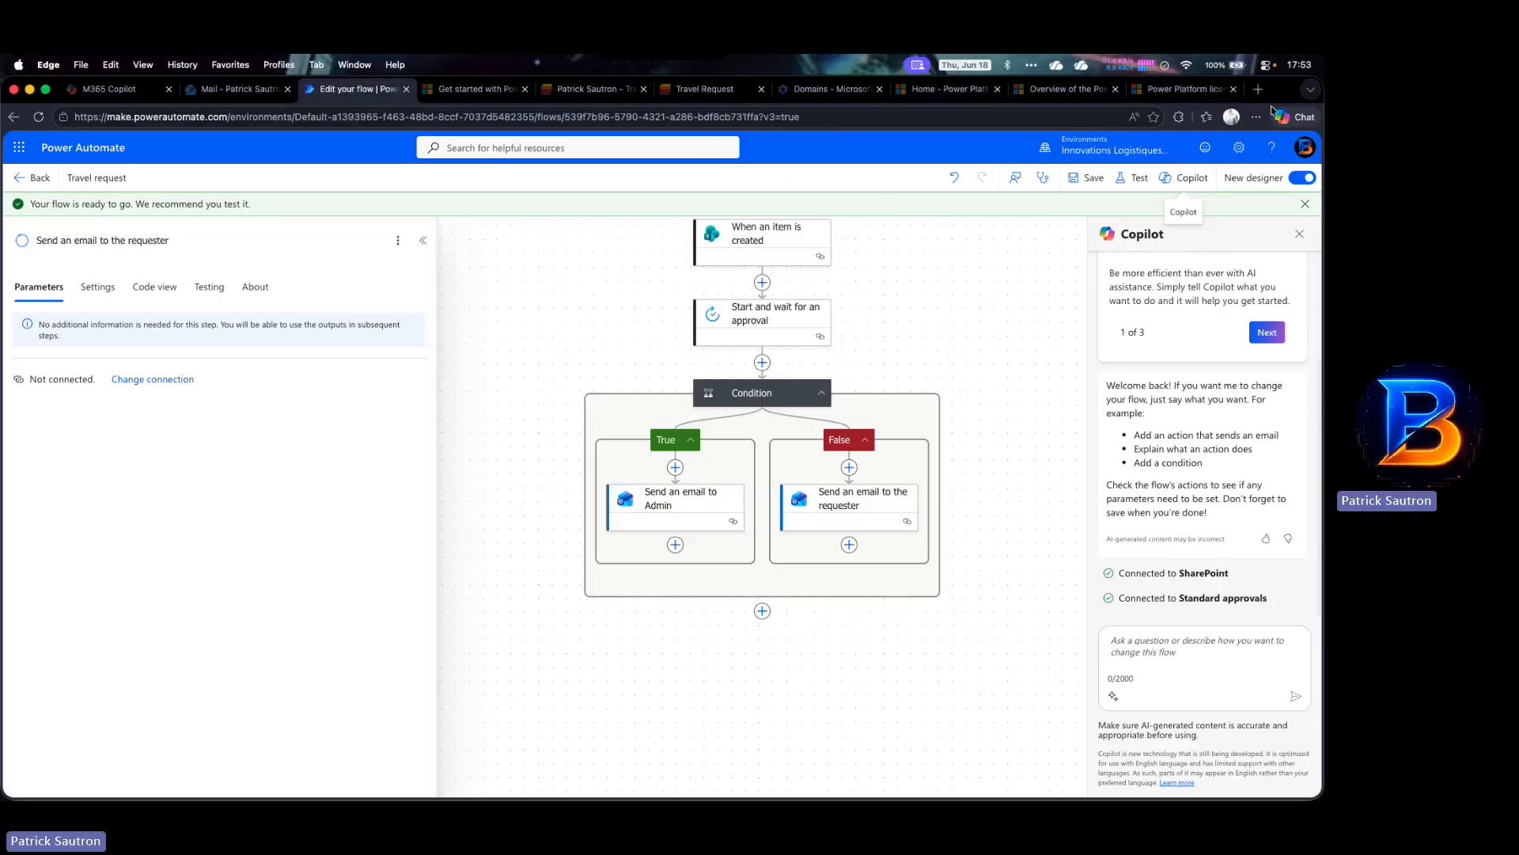
Close the Domains and Power Platform browser tabs and start another response in the Travel Request form
click(592, 88)
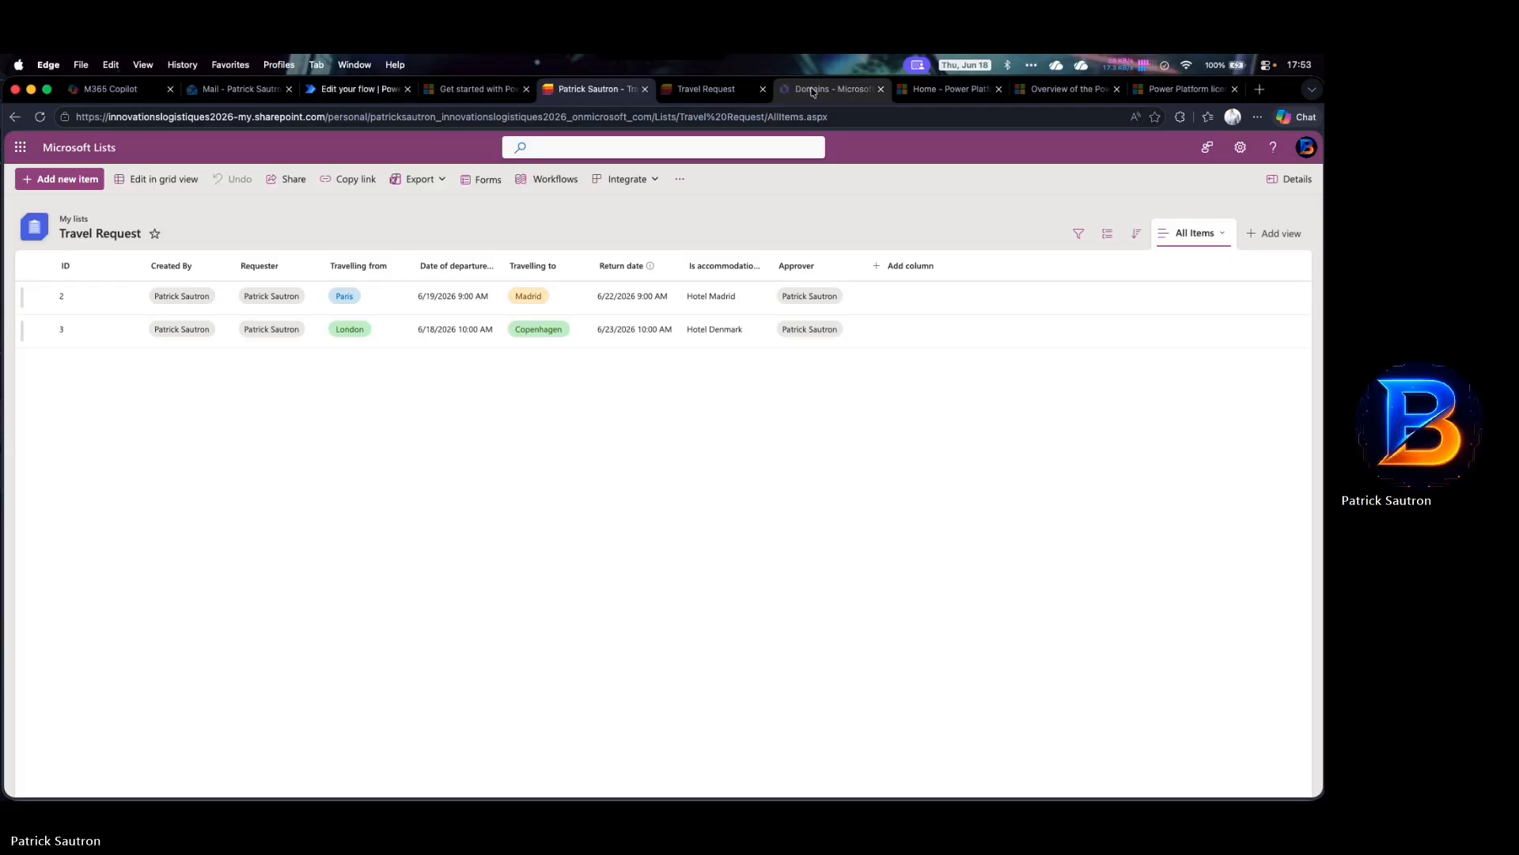
click(881, 90)
click(881, 89)
click(894, 89)
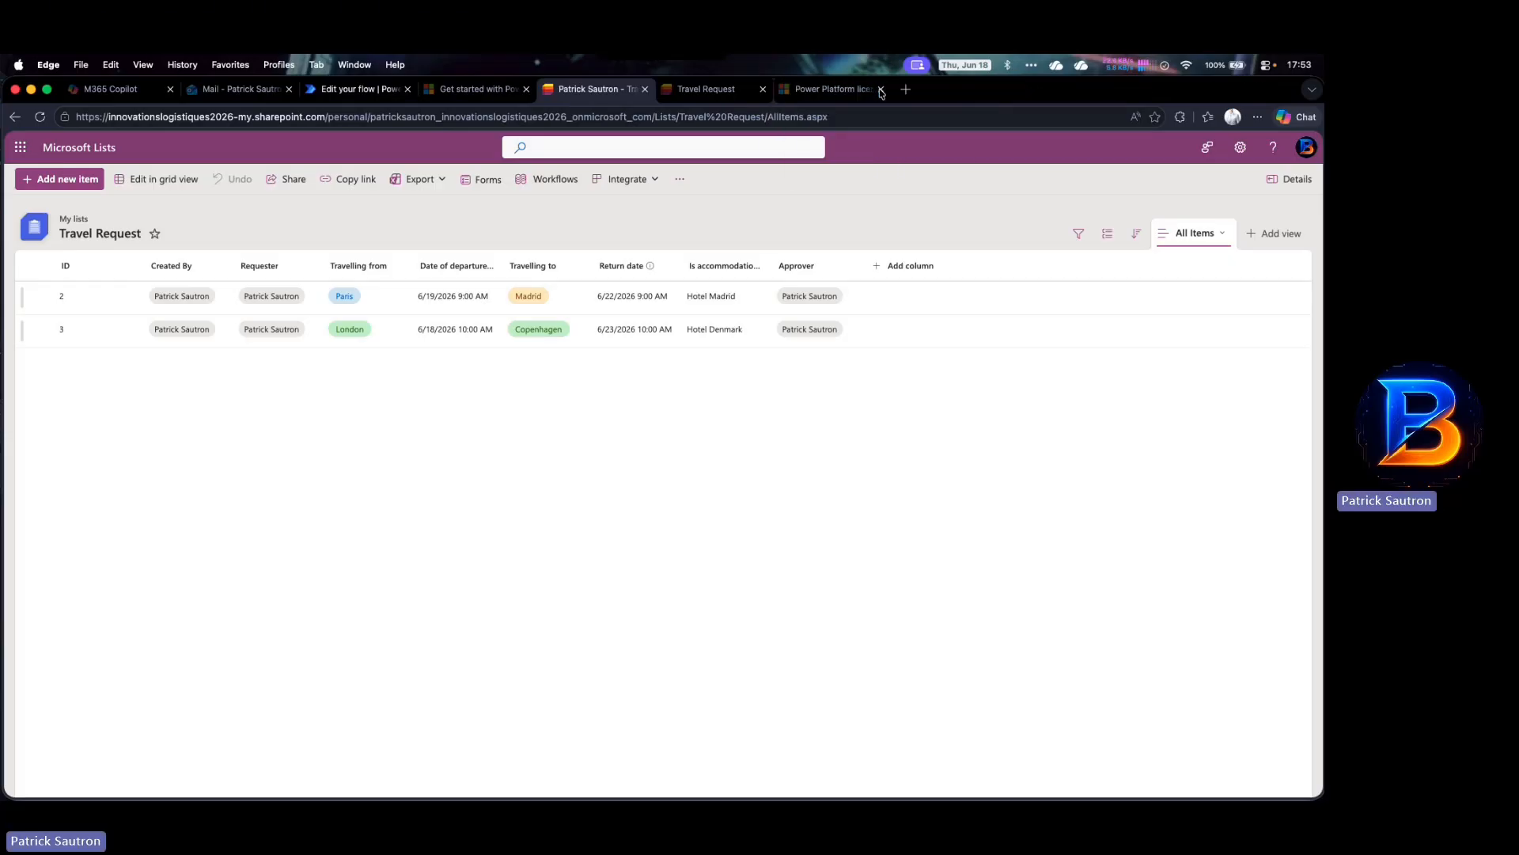
click(895, 88)
click(845, 85)
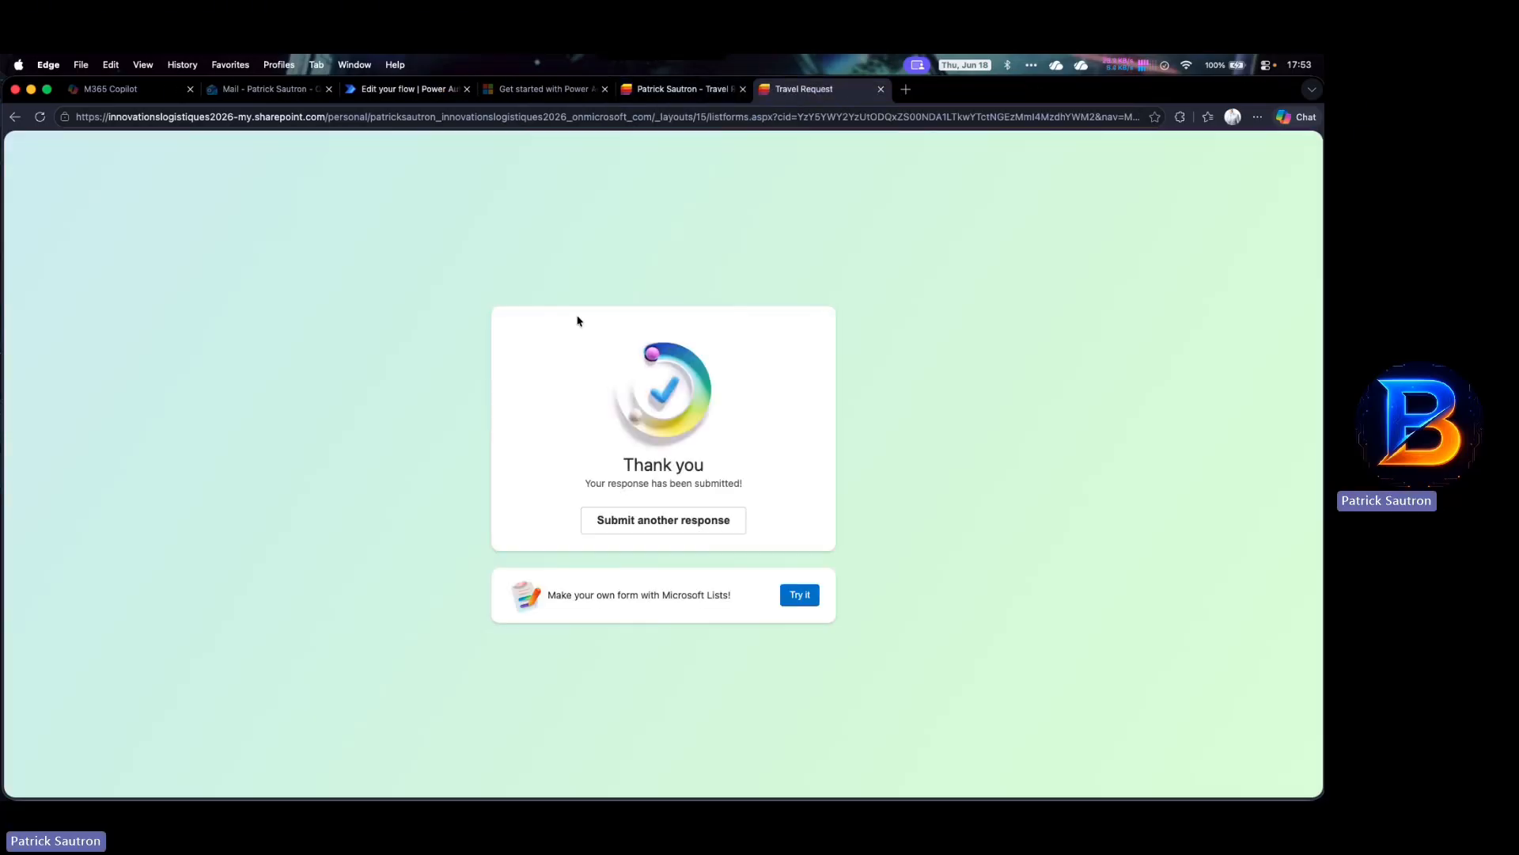
click(645, 519)
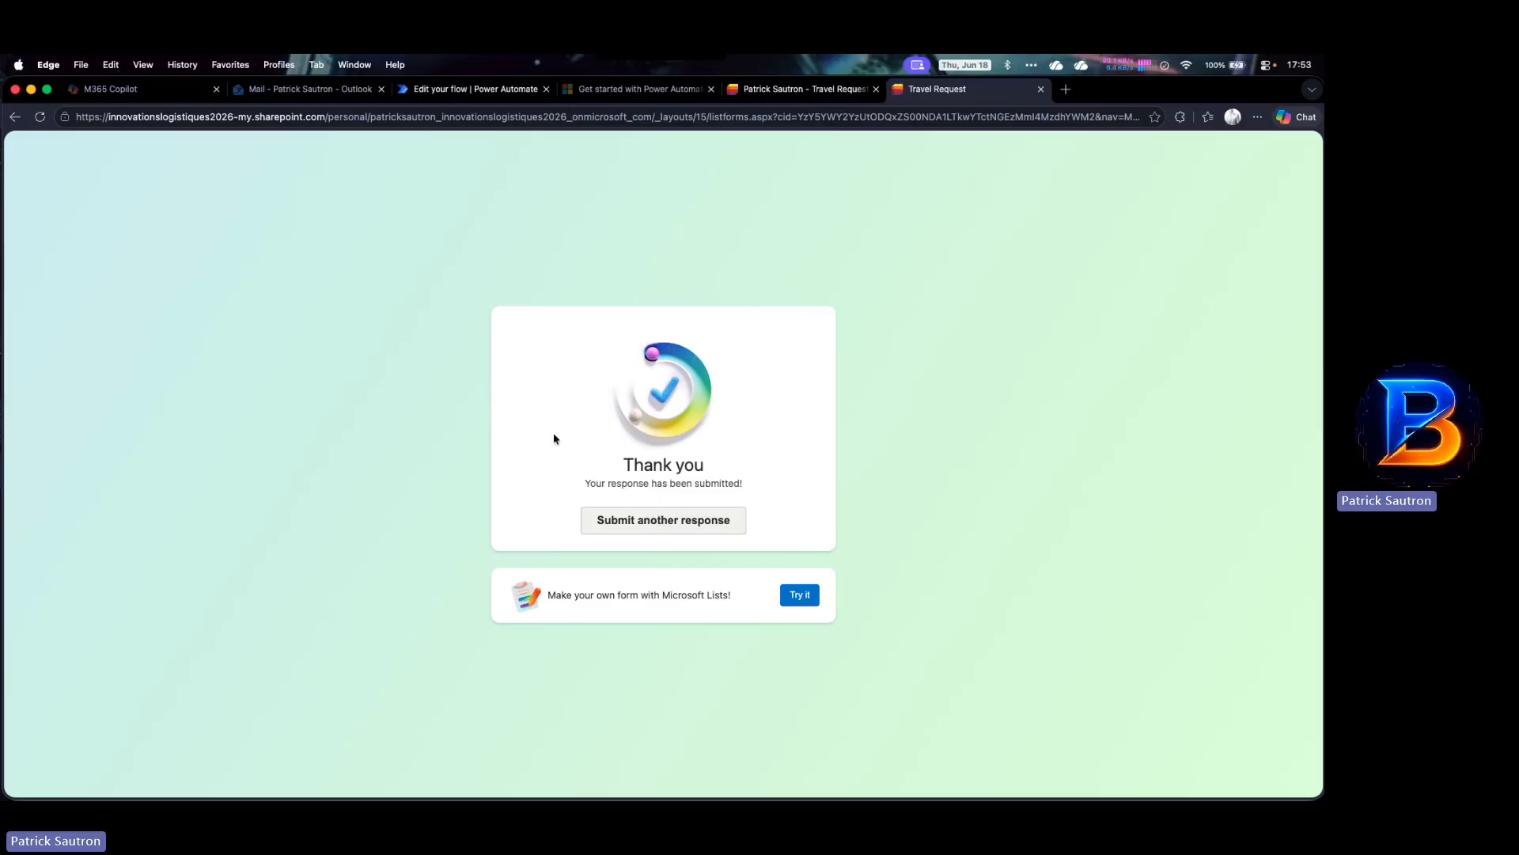
Fill in the form's Requester and Approver with the account holder's name
click(501, 366)
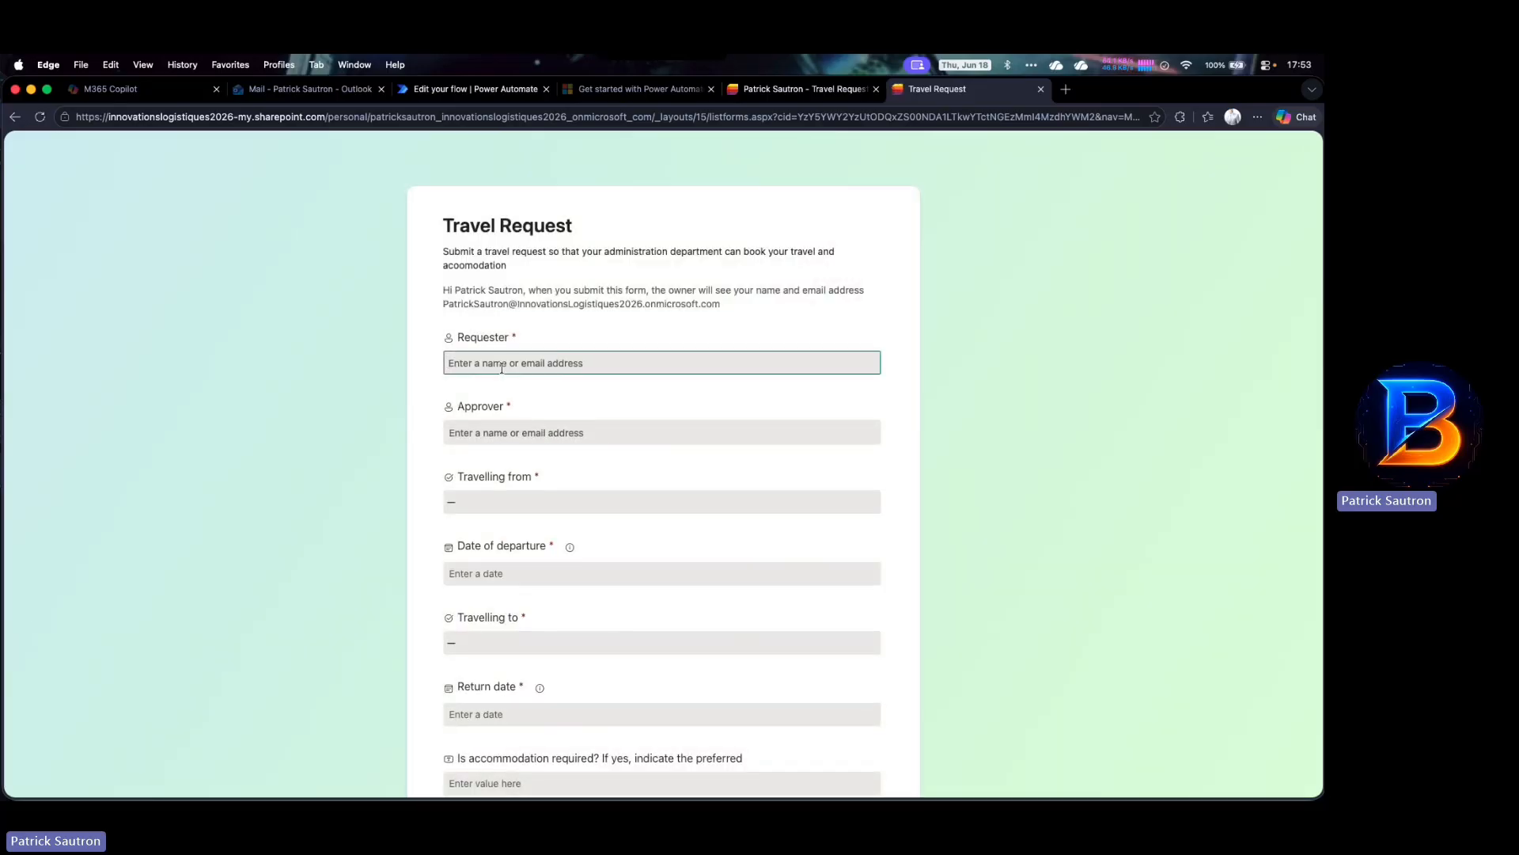
text(Patrick)
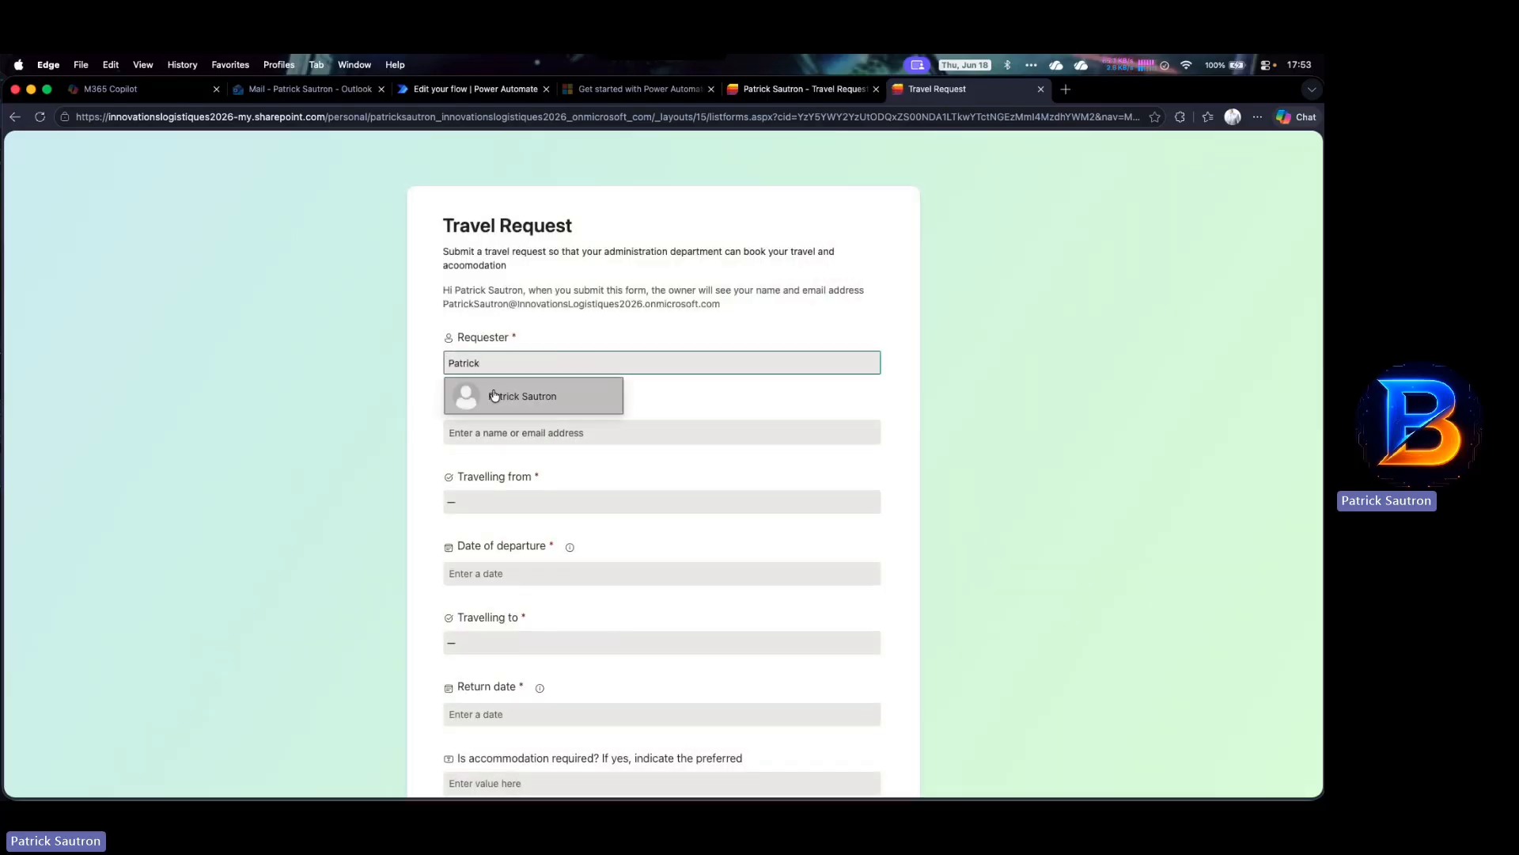
click(494, 396)
click(495, 432)
text(P)
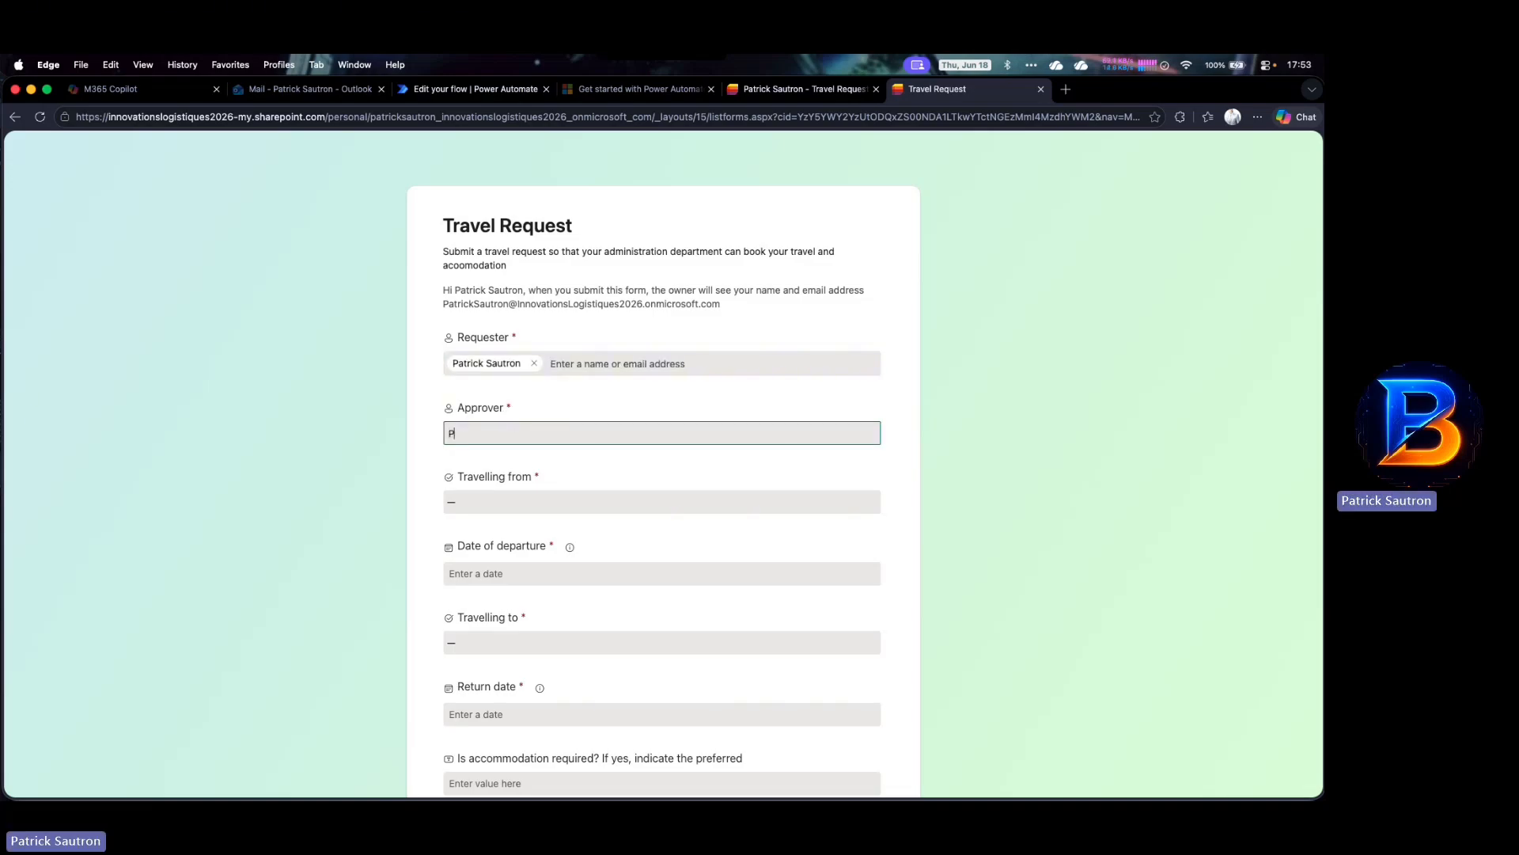
text(atrick)
click(493, 455)
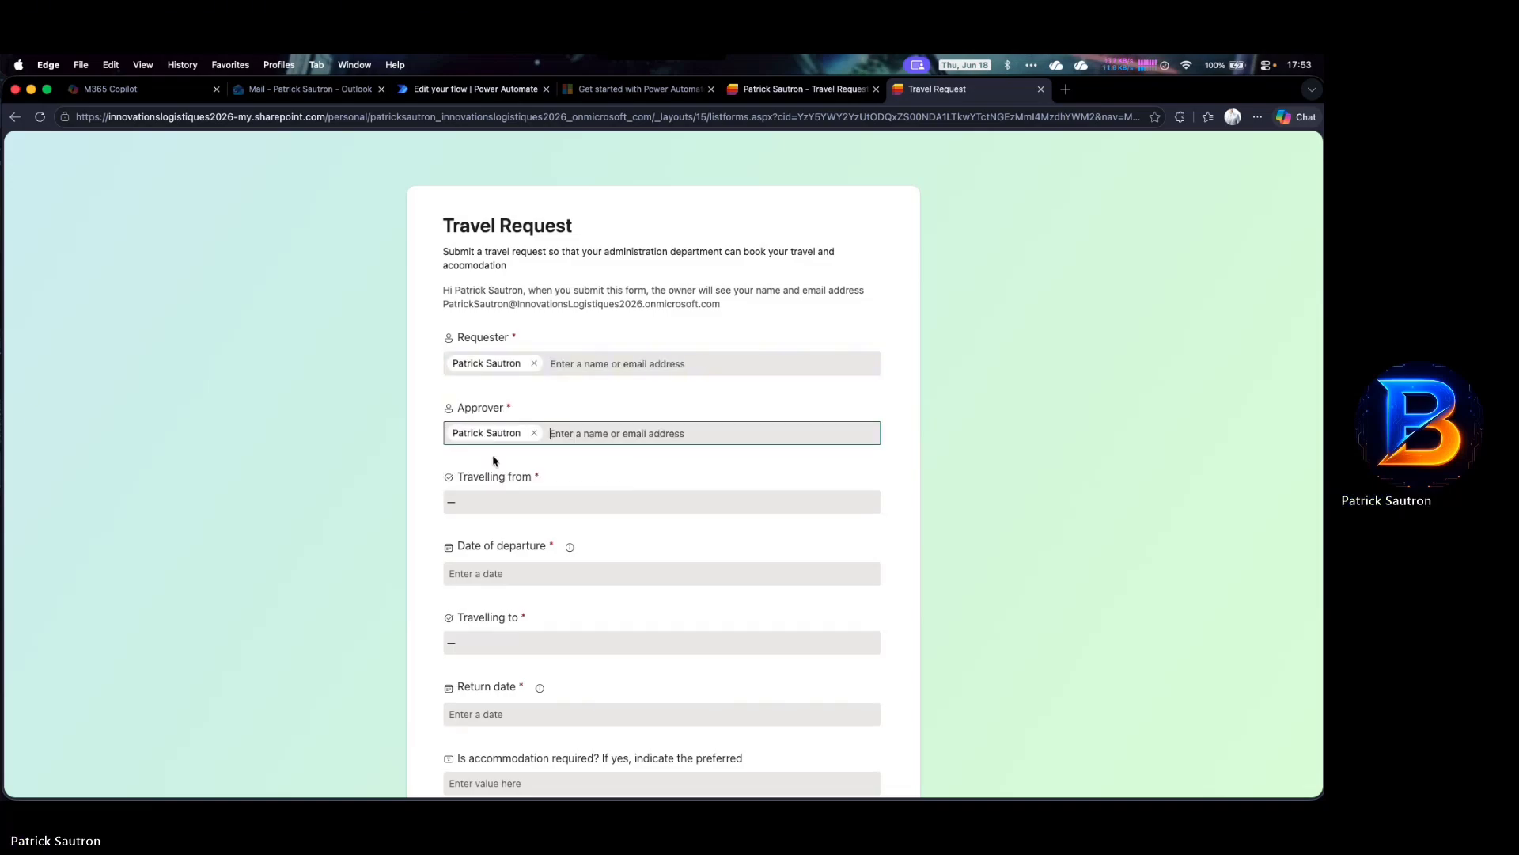
Set Travelling from to Rome and the Date of departure to 6/19/2026 08:00 AM
click(492, 500)
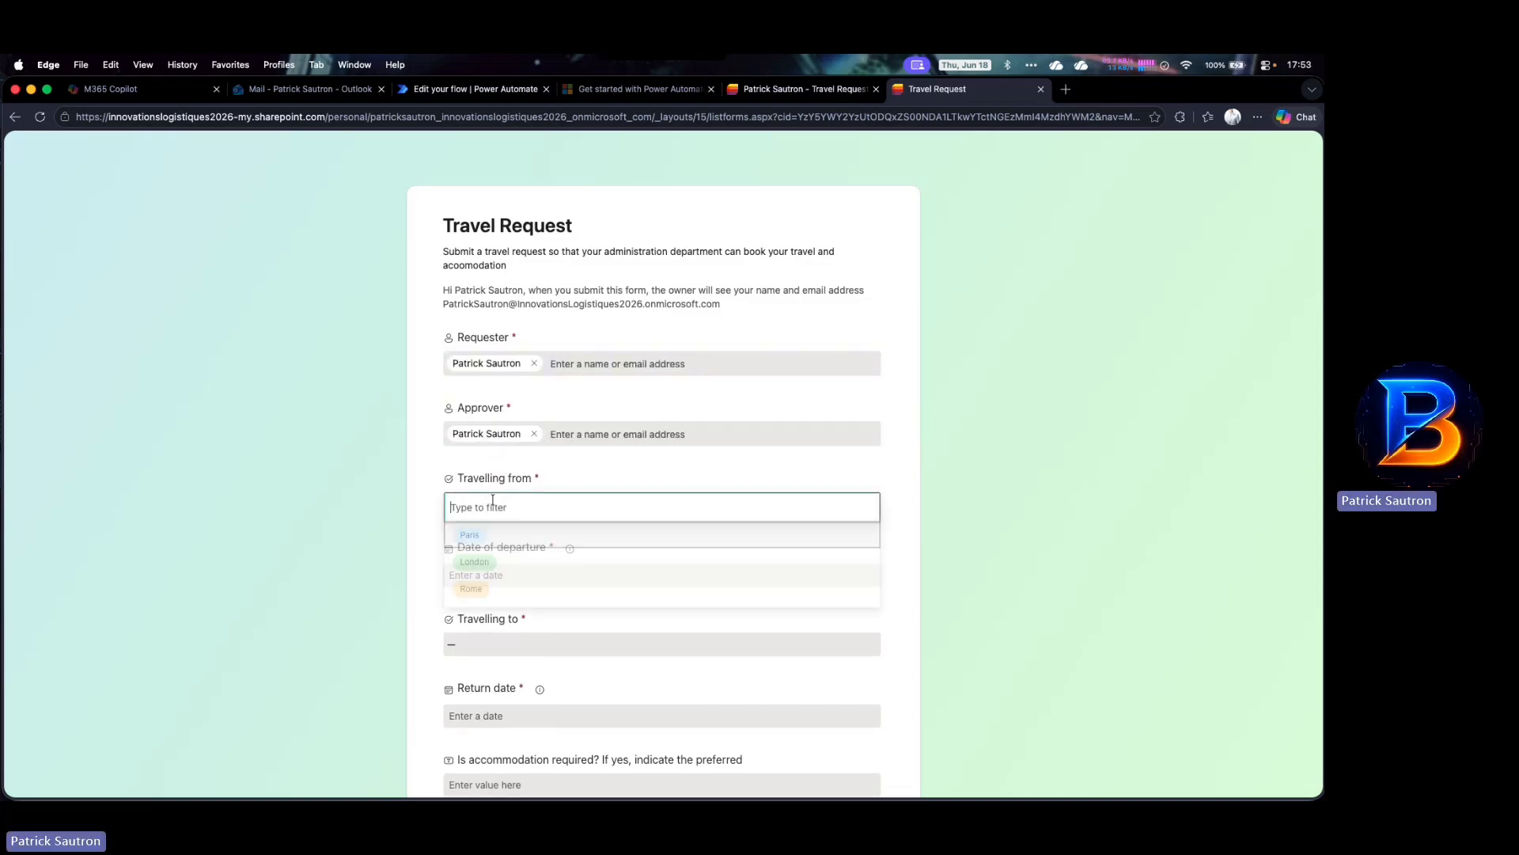
click(481, 593)
click(507, 575)
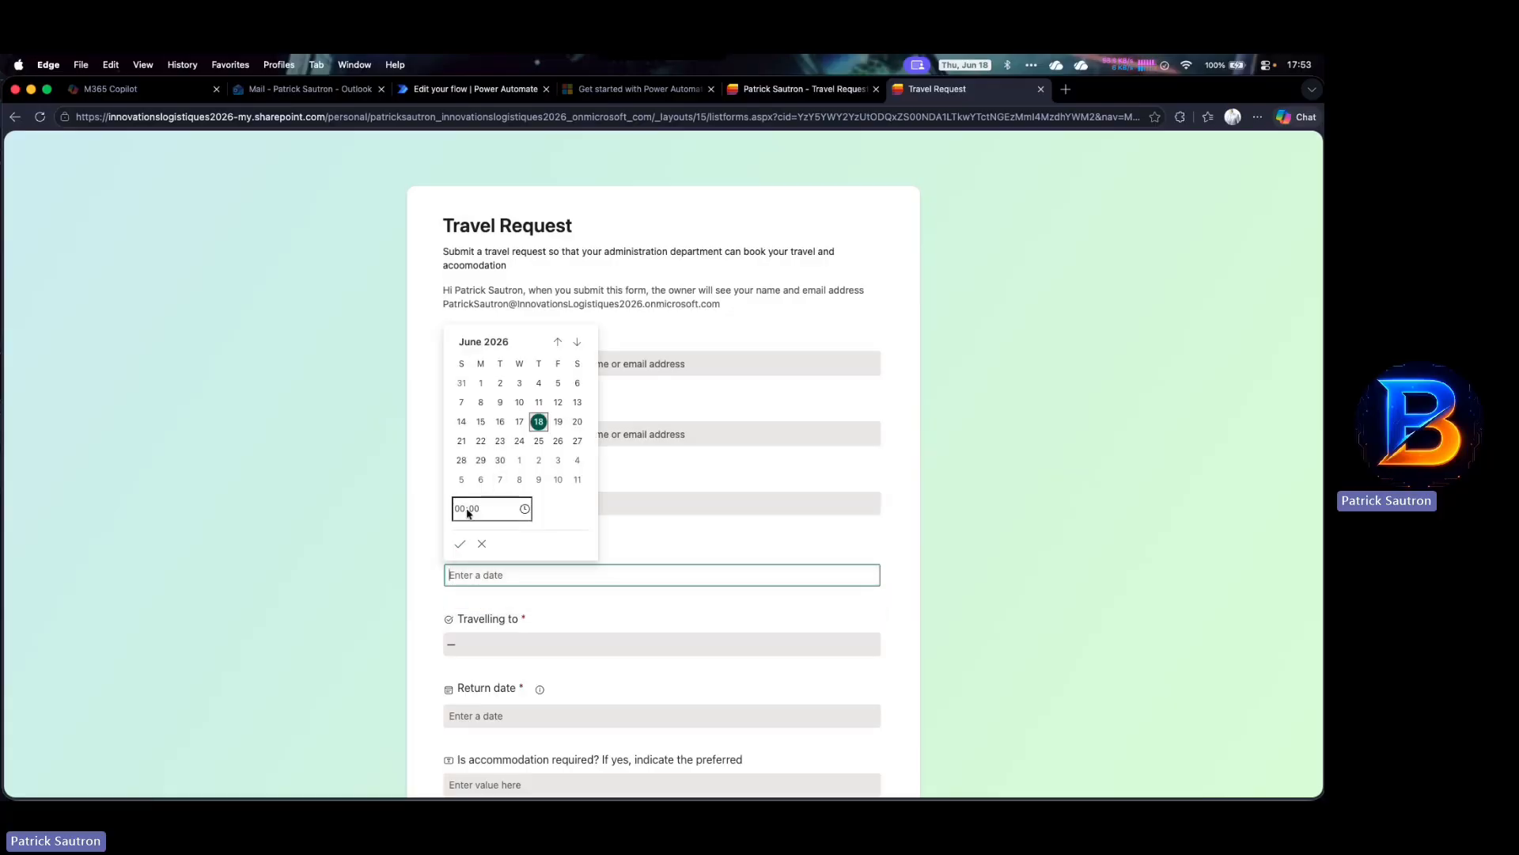
click(558, 422)
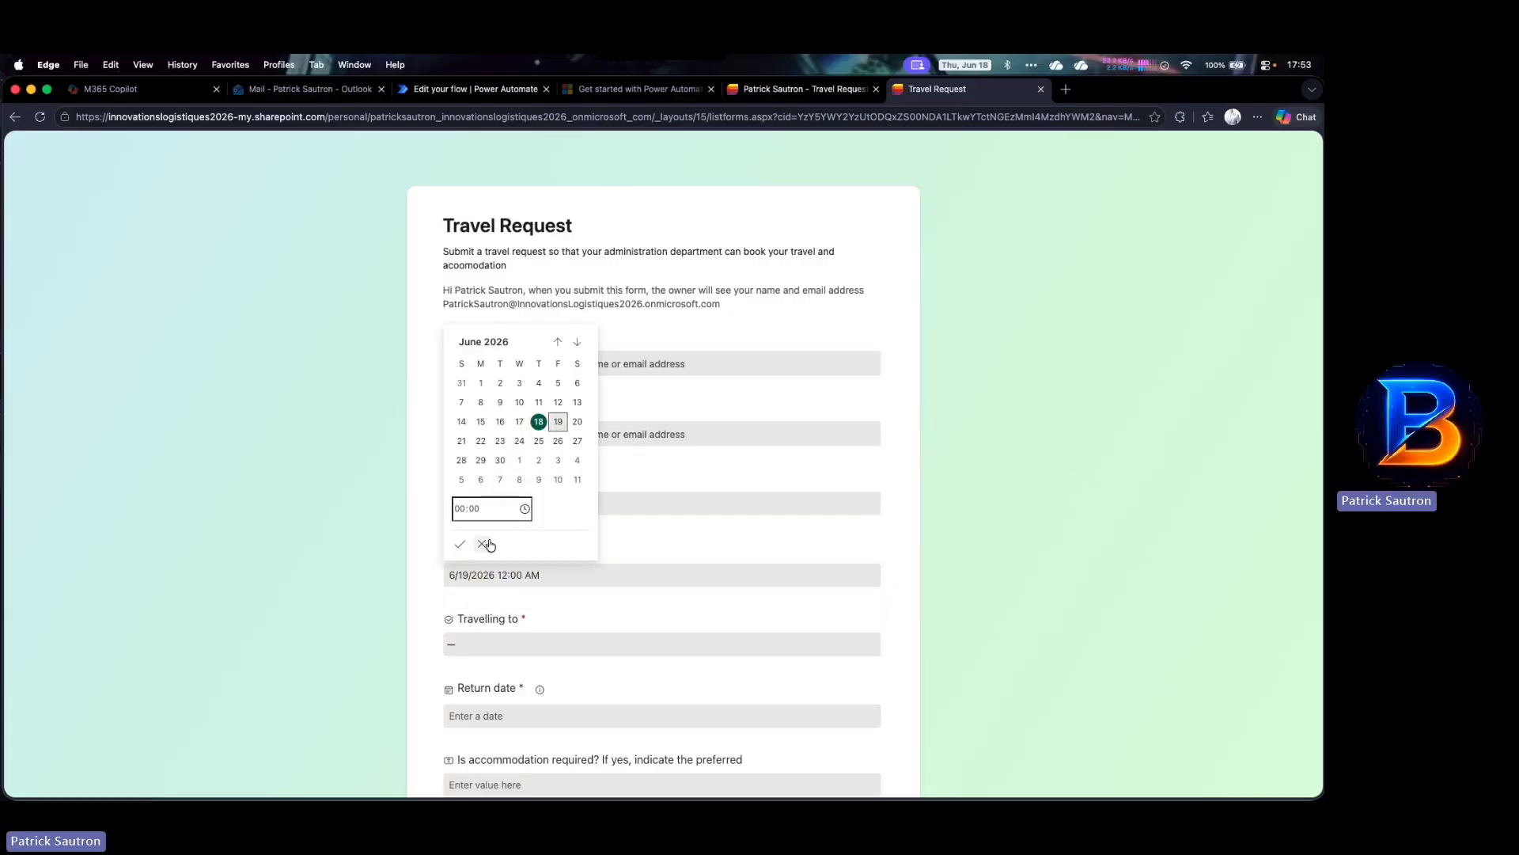
click(465, 511)
text(08)
click(460, 543)
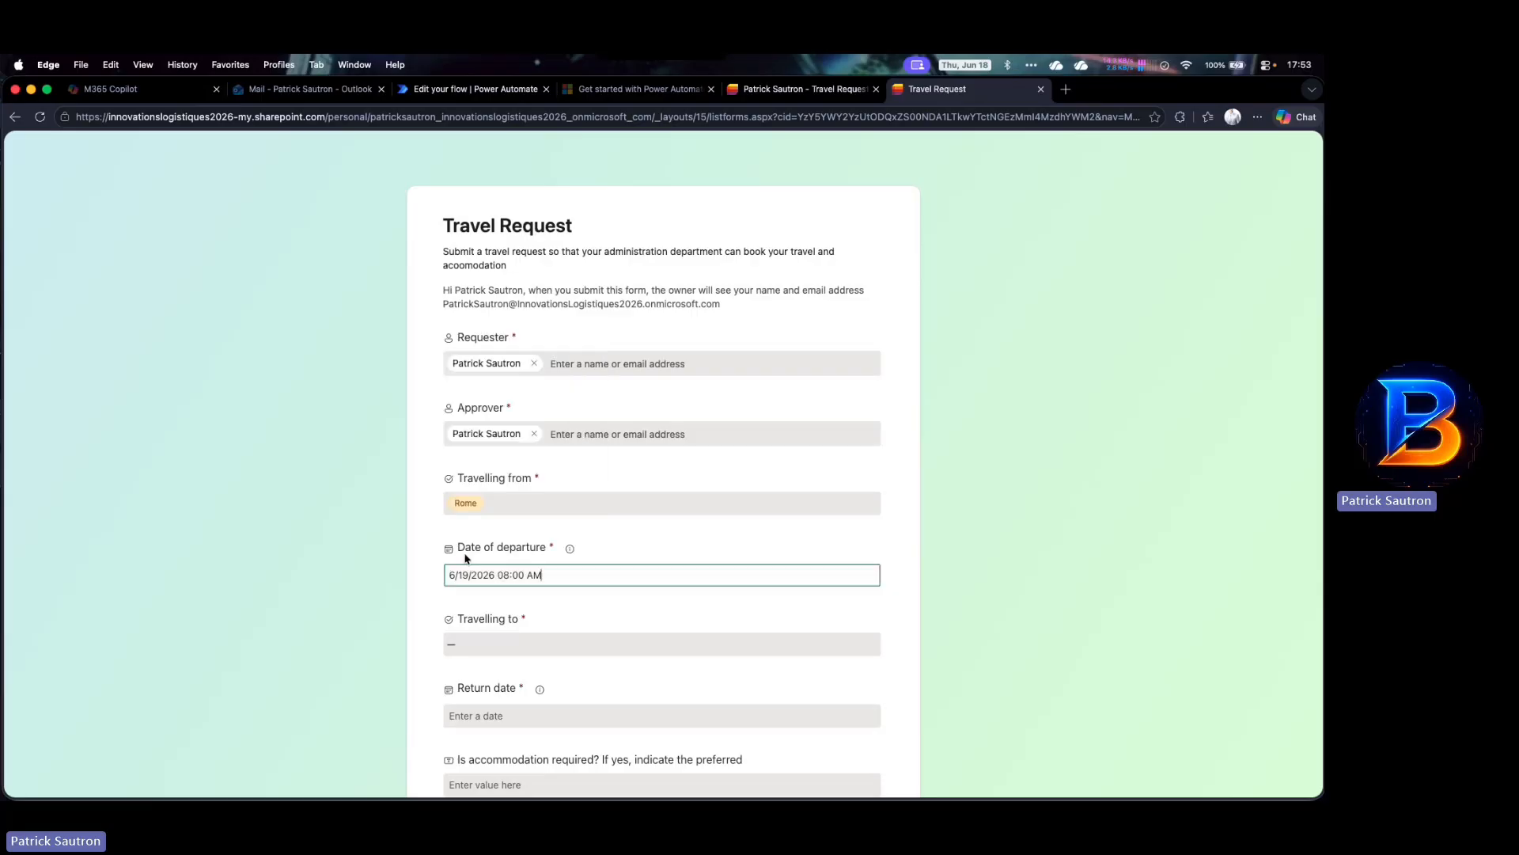
Set Travelling to to Athens and the Return date to 6/23/2026 08:00 AM
click(507, 644)
click(499, 678)
scroll(616, 562, down, 5)
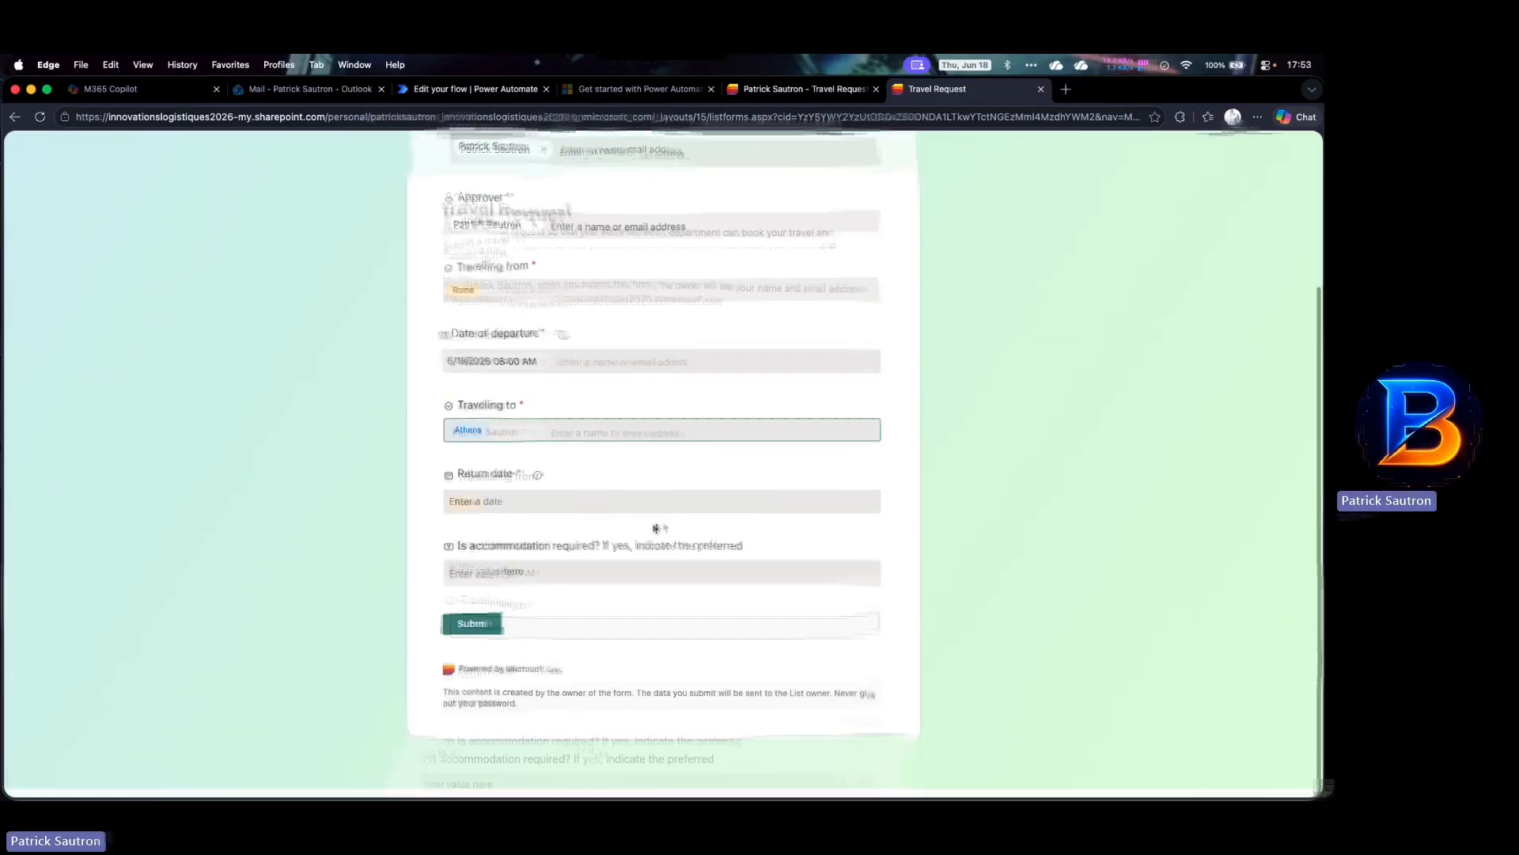
click(525, 510)
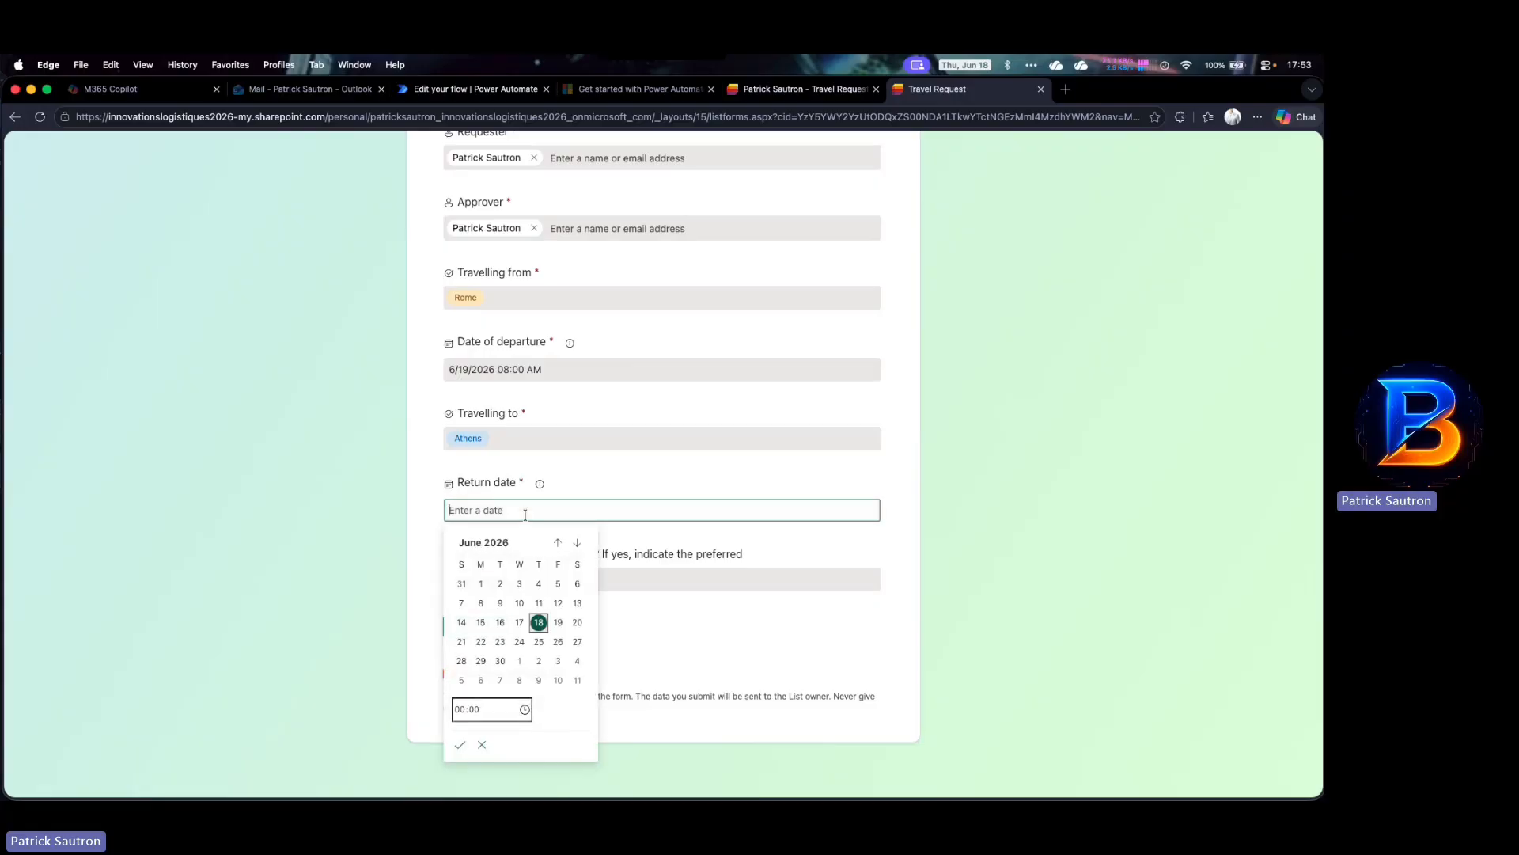
click(500, 642)
click(462, 710)
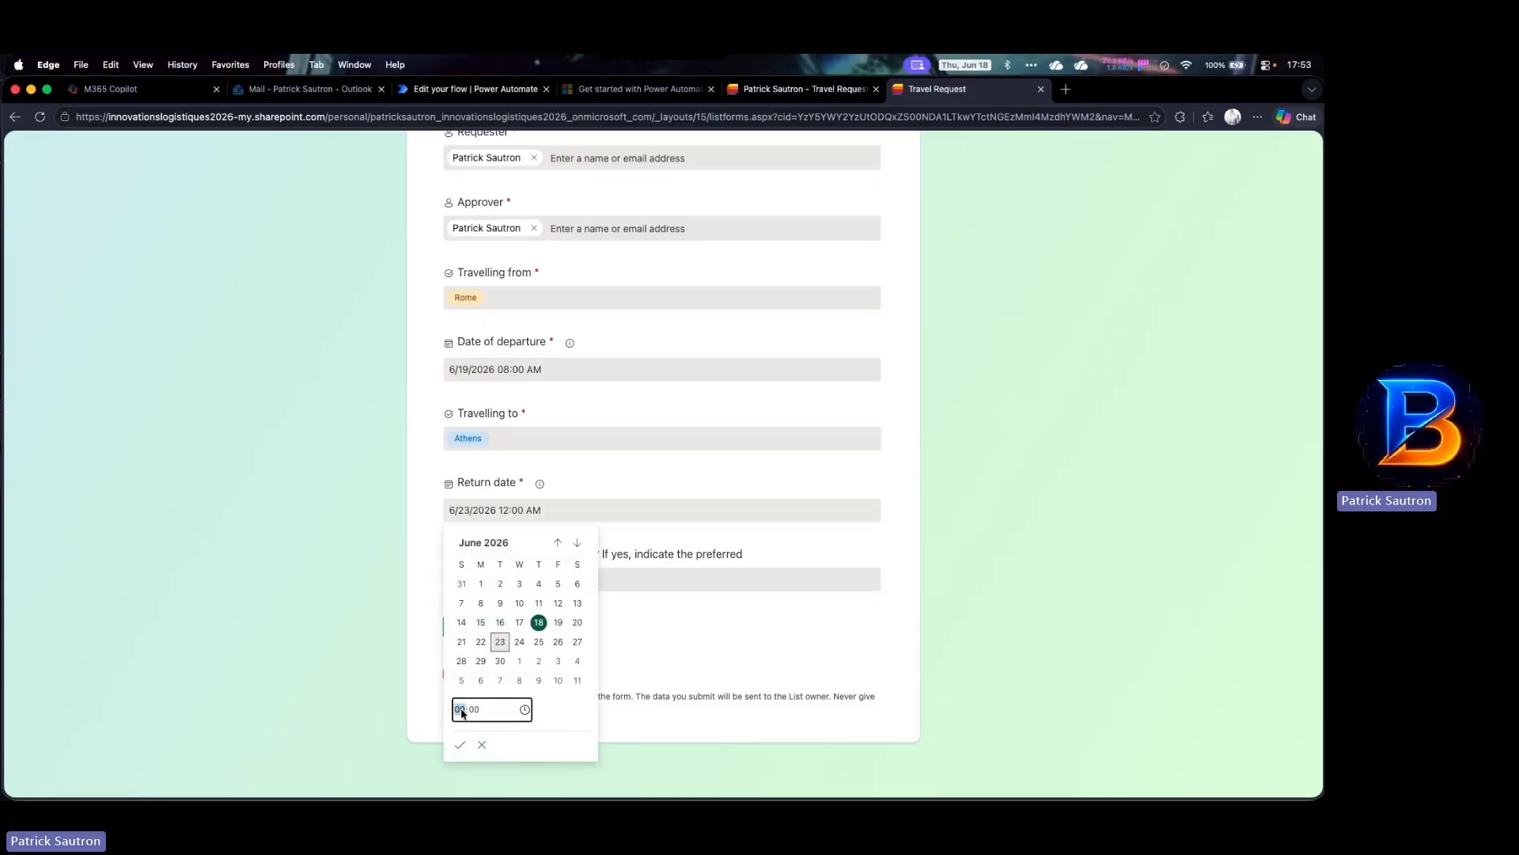
text(08)
click(460, 745)
Enter "Hotel Greece" as the preferred accommodation and submit the travel request
click(558, 579)
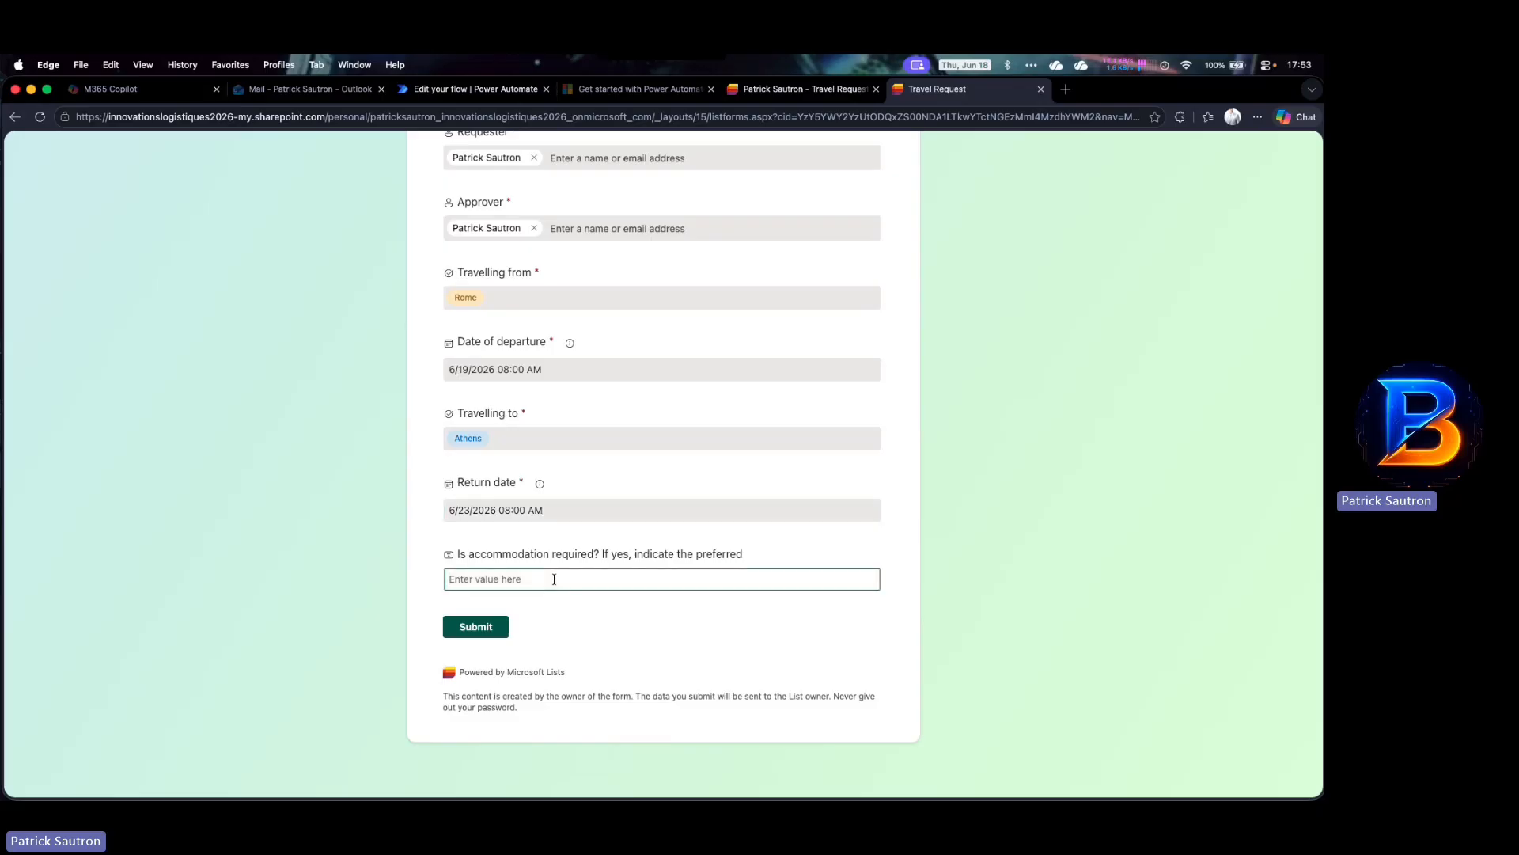
text(Hotel Greece)
click(496, 628)
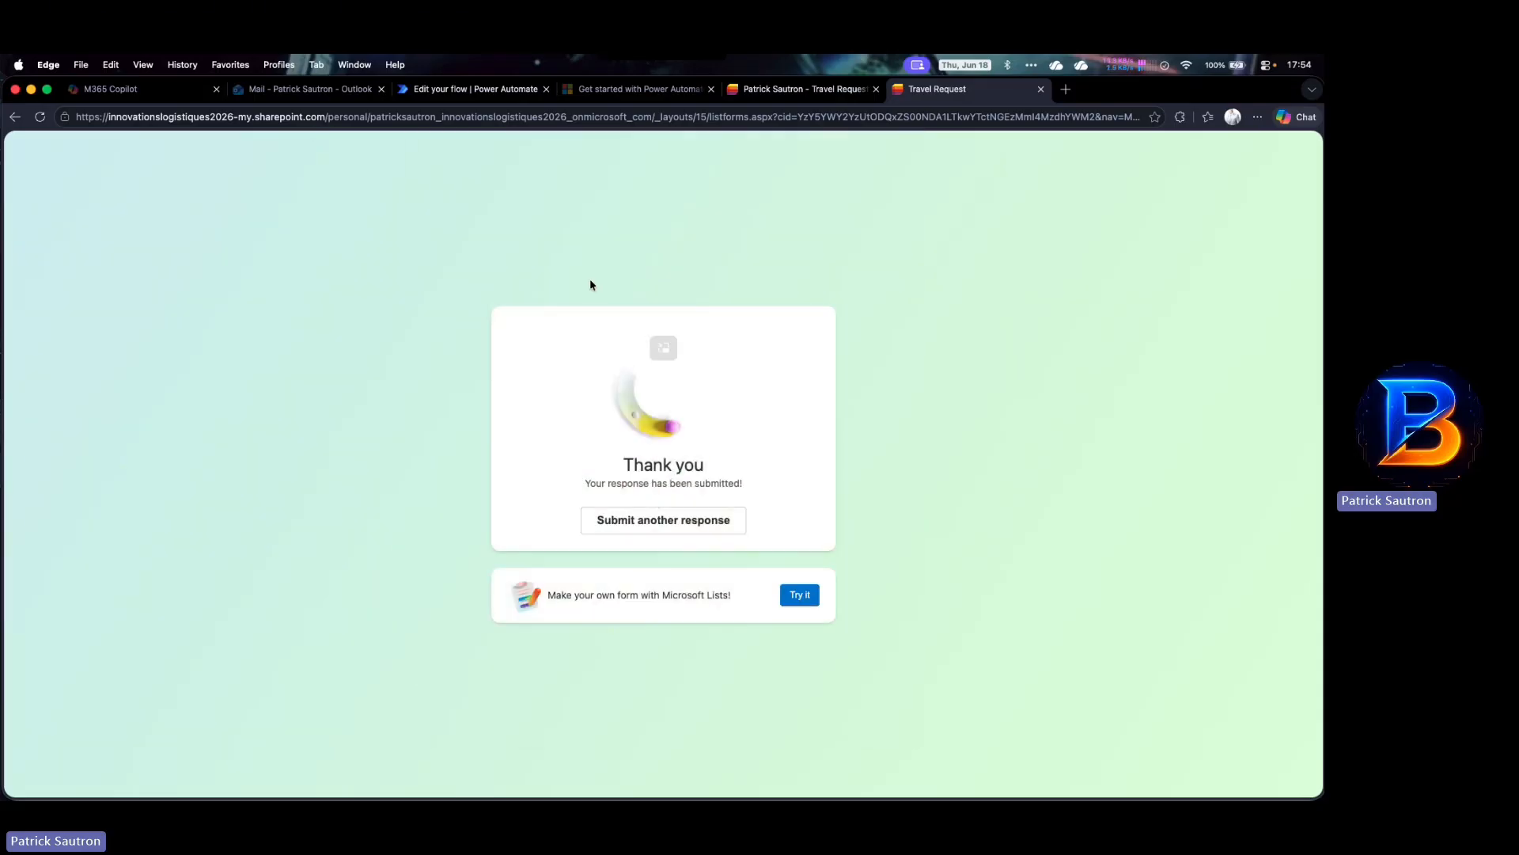
Return to the Travel request flow's details page in Power Automate and refresh the 28-day run history to check for the new run
click(459, 89)
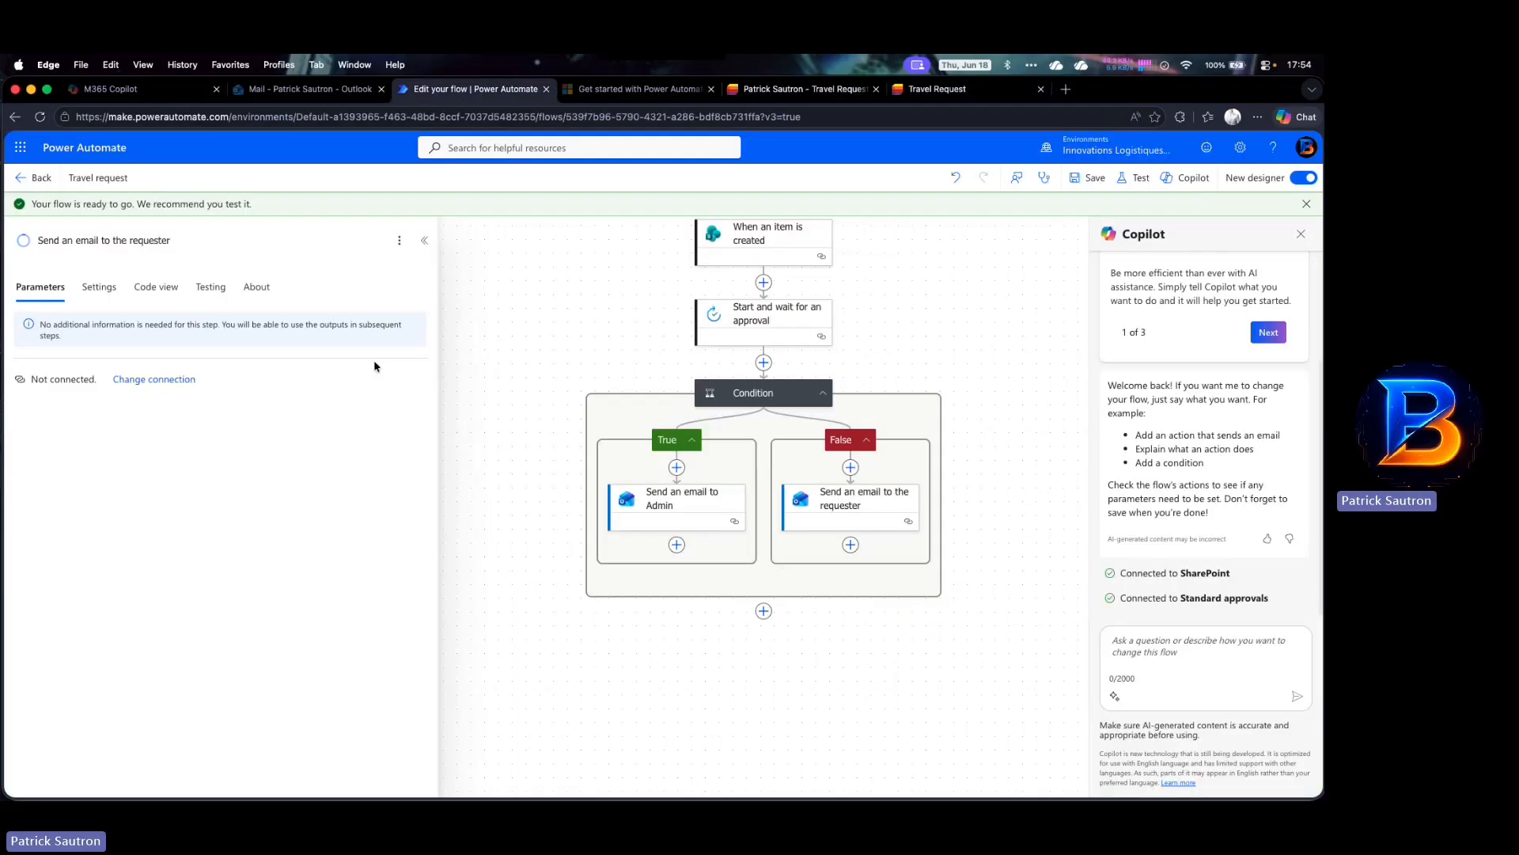
click(26, 177)
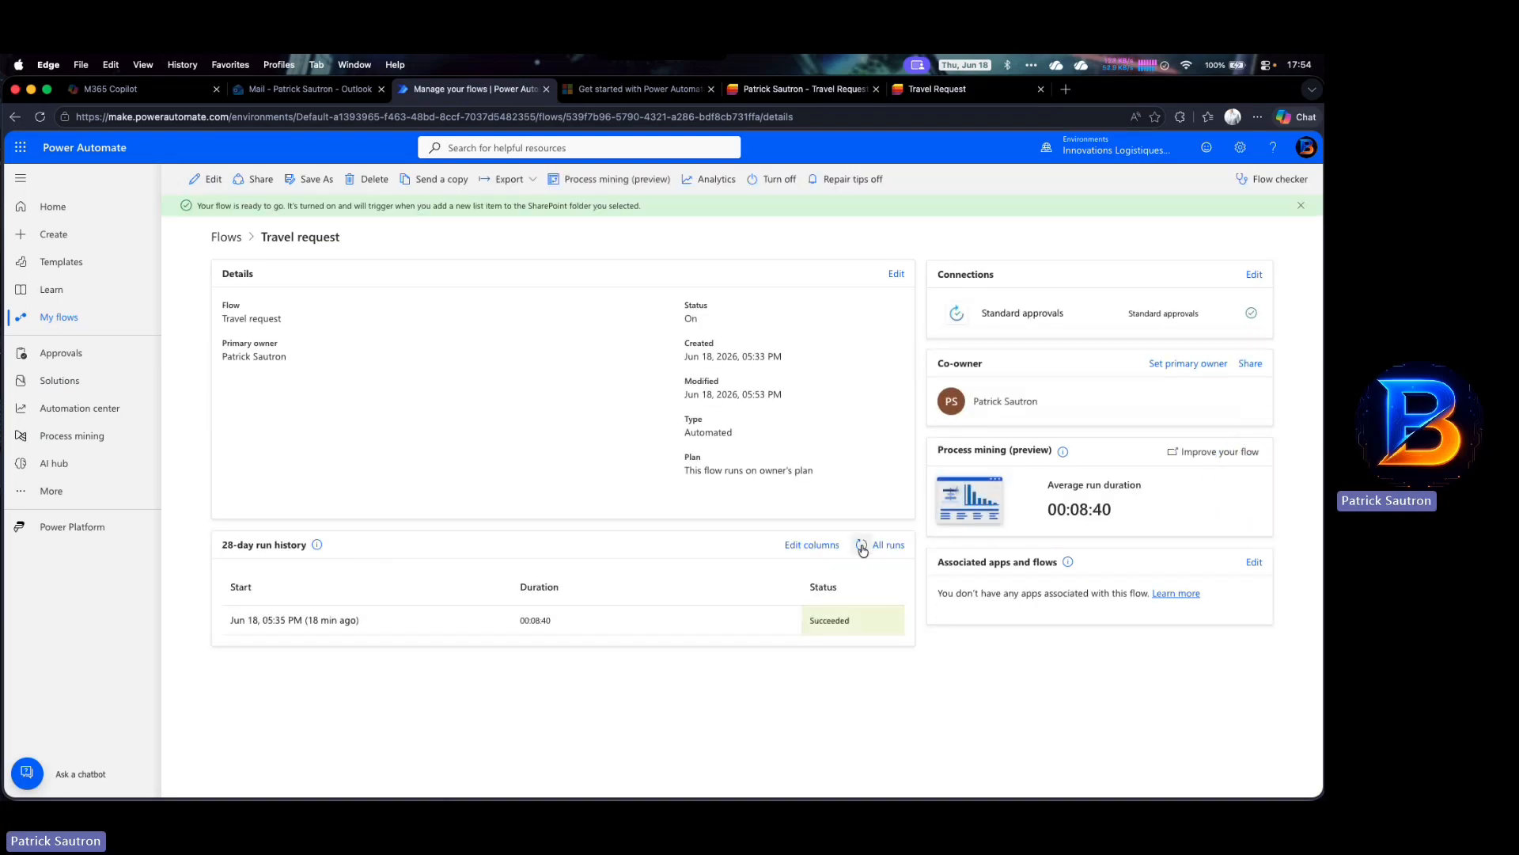
click(861, 545)
click(861, 546)
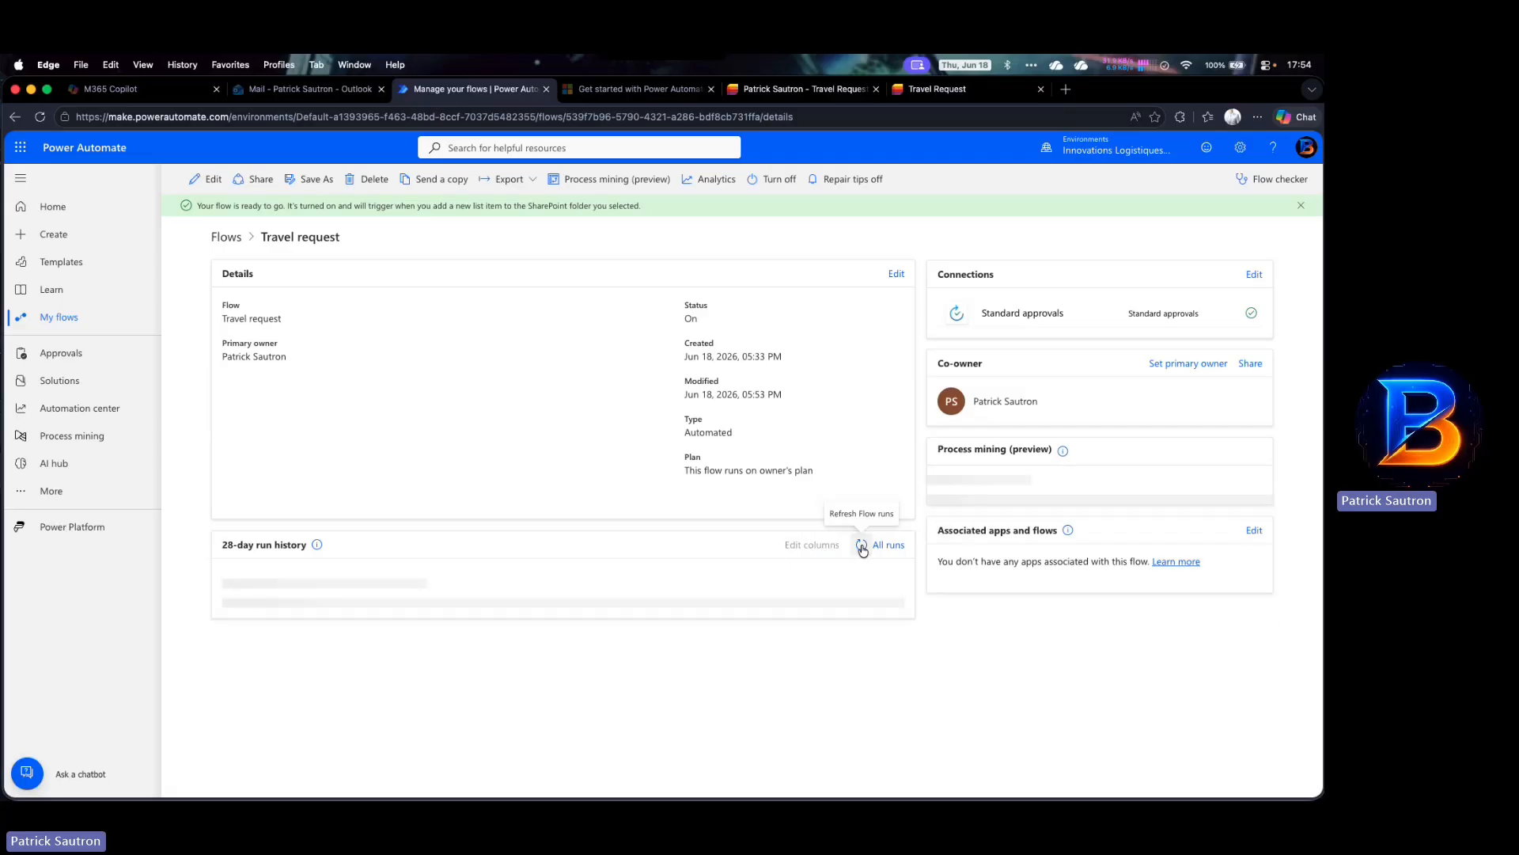
click(862, 546)
click(862, 546)
click(862, 546)
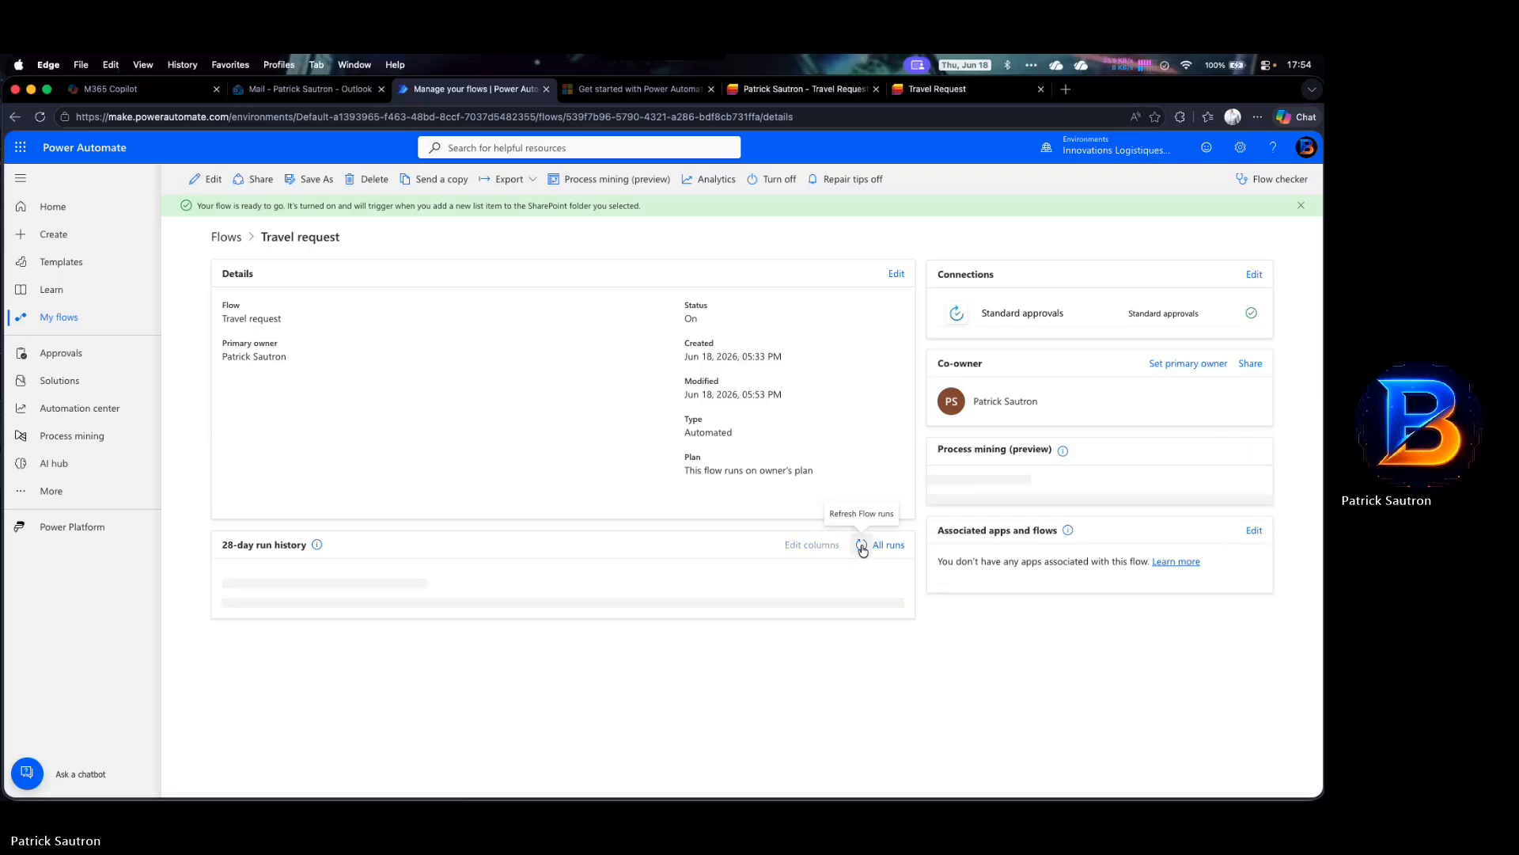
click(862, 546)
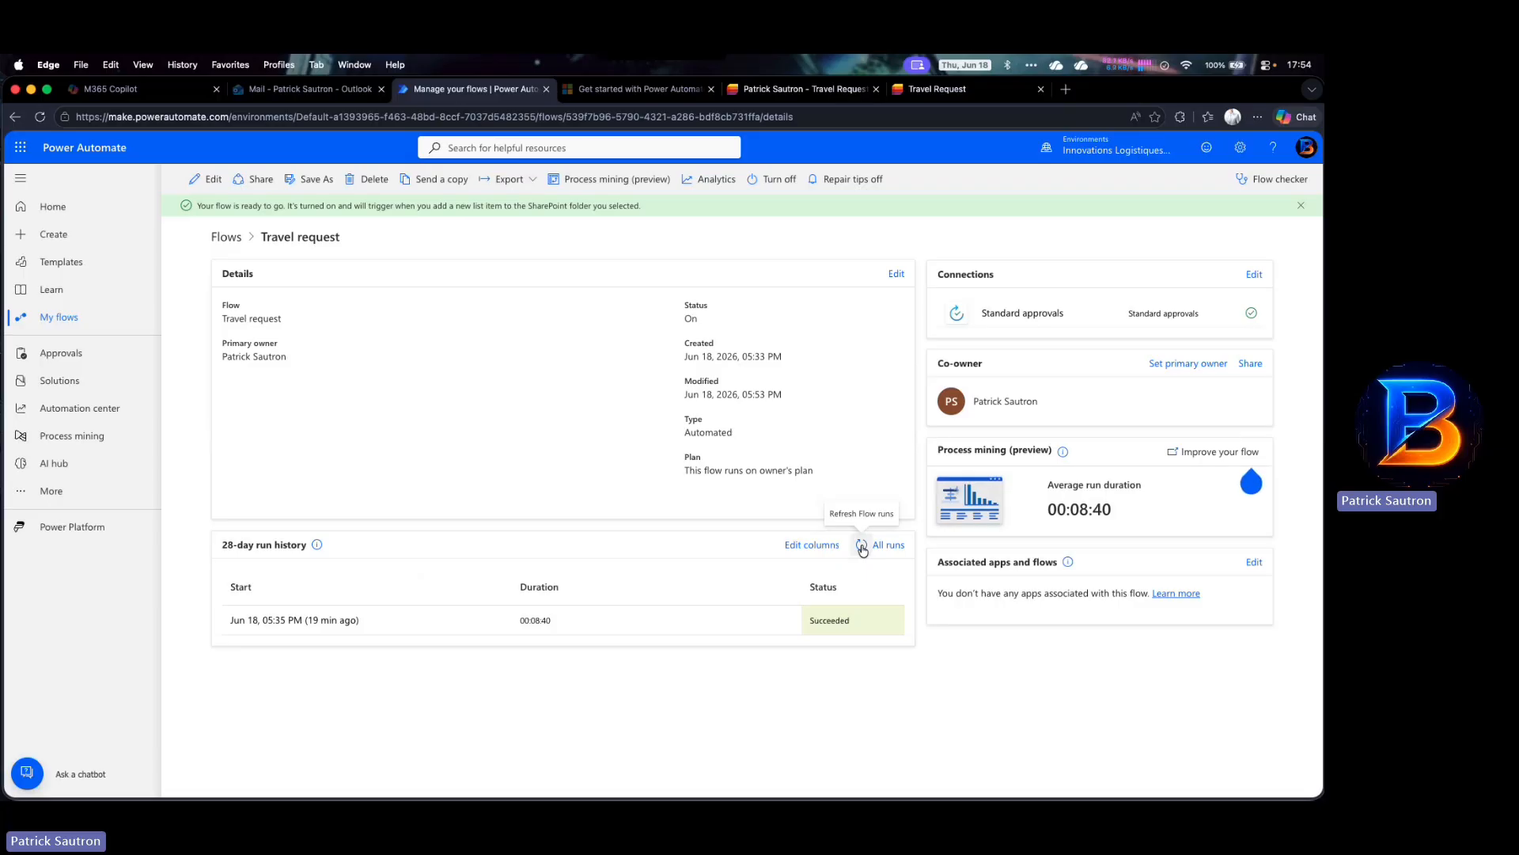
click(862, 546)
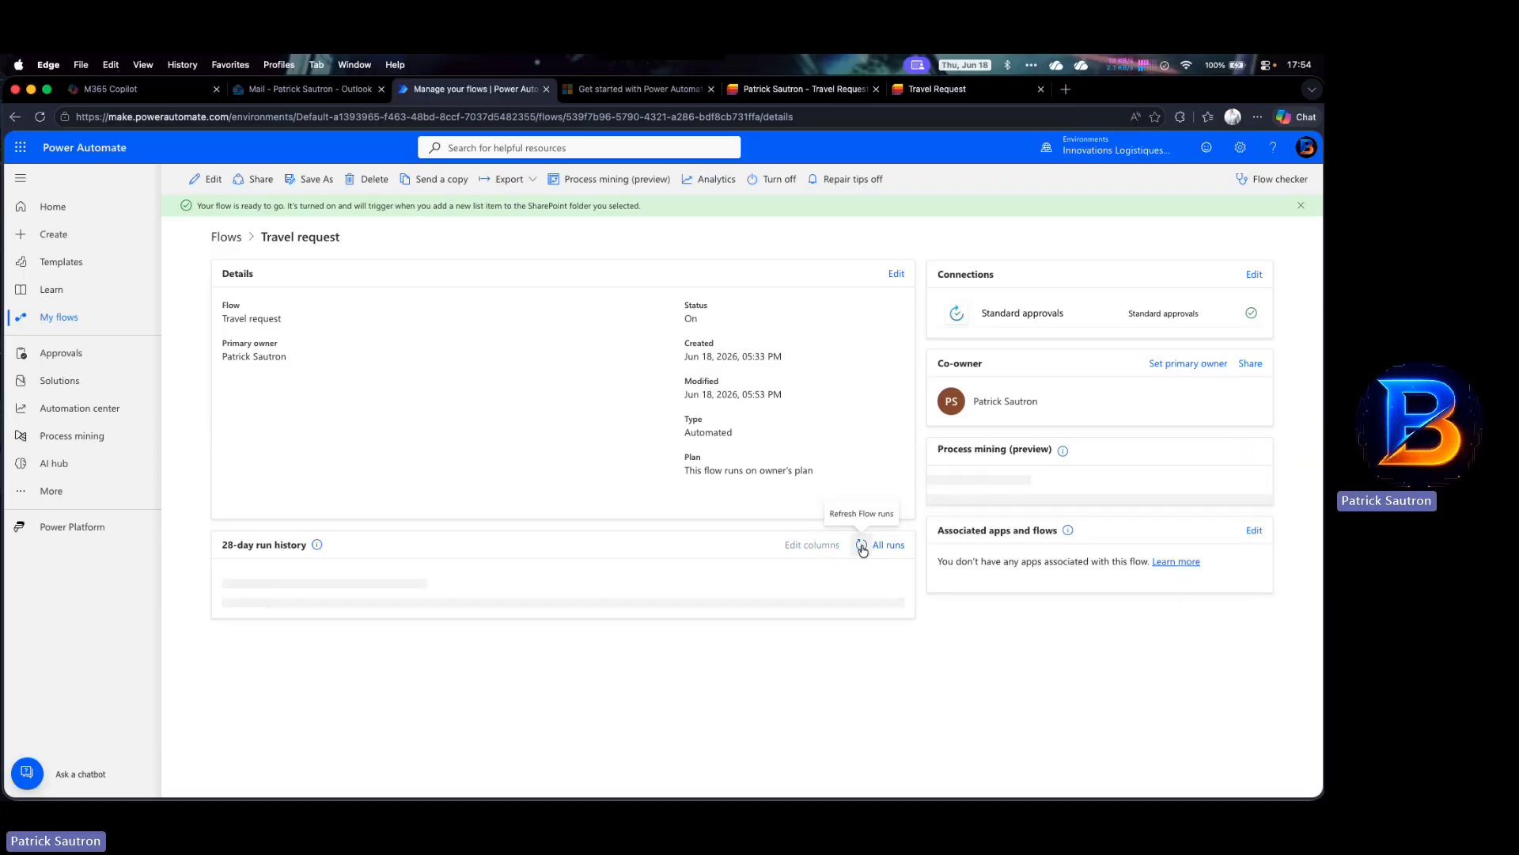
click(862, 546)
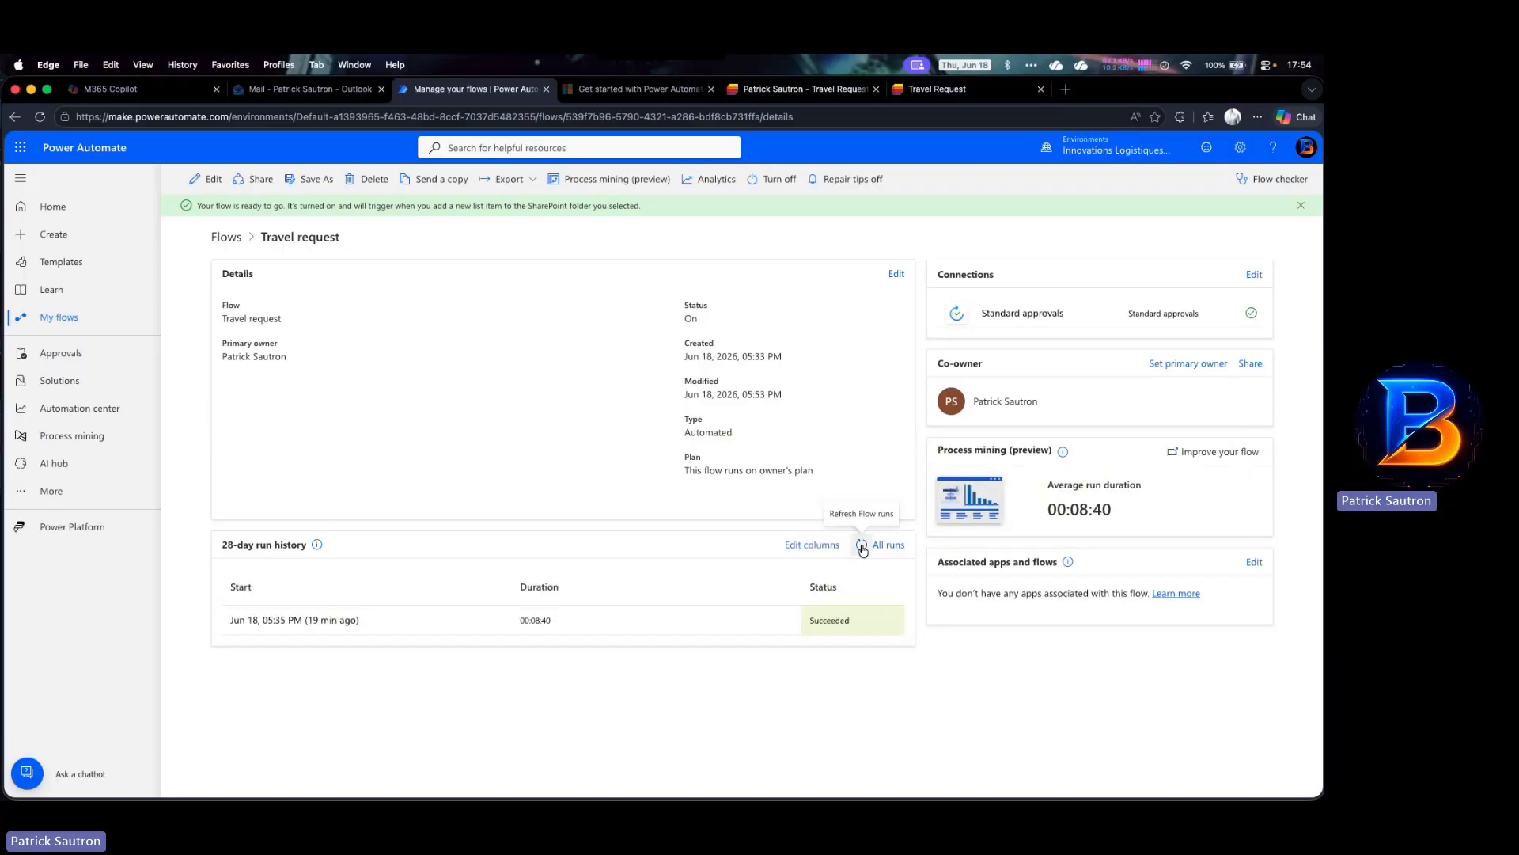
click(862, 546)
click(862, 546)
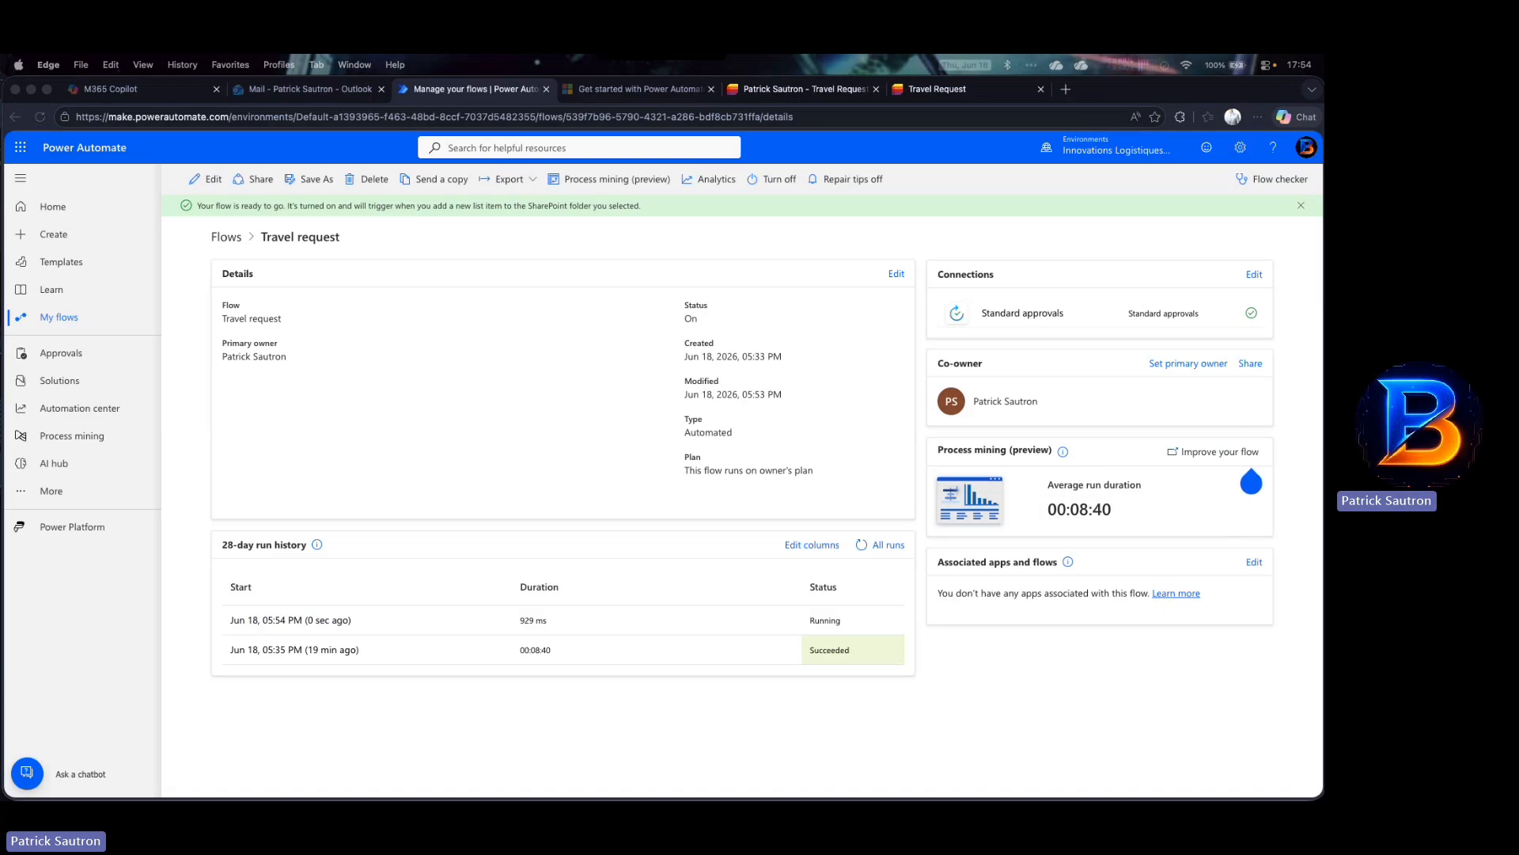
Switch to Teams, open the request "New Travel Request for approval - 4" and review its details
drag(1323, 135, 301, 136)
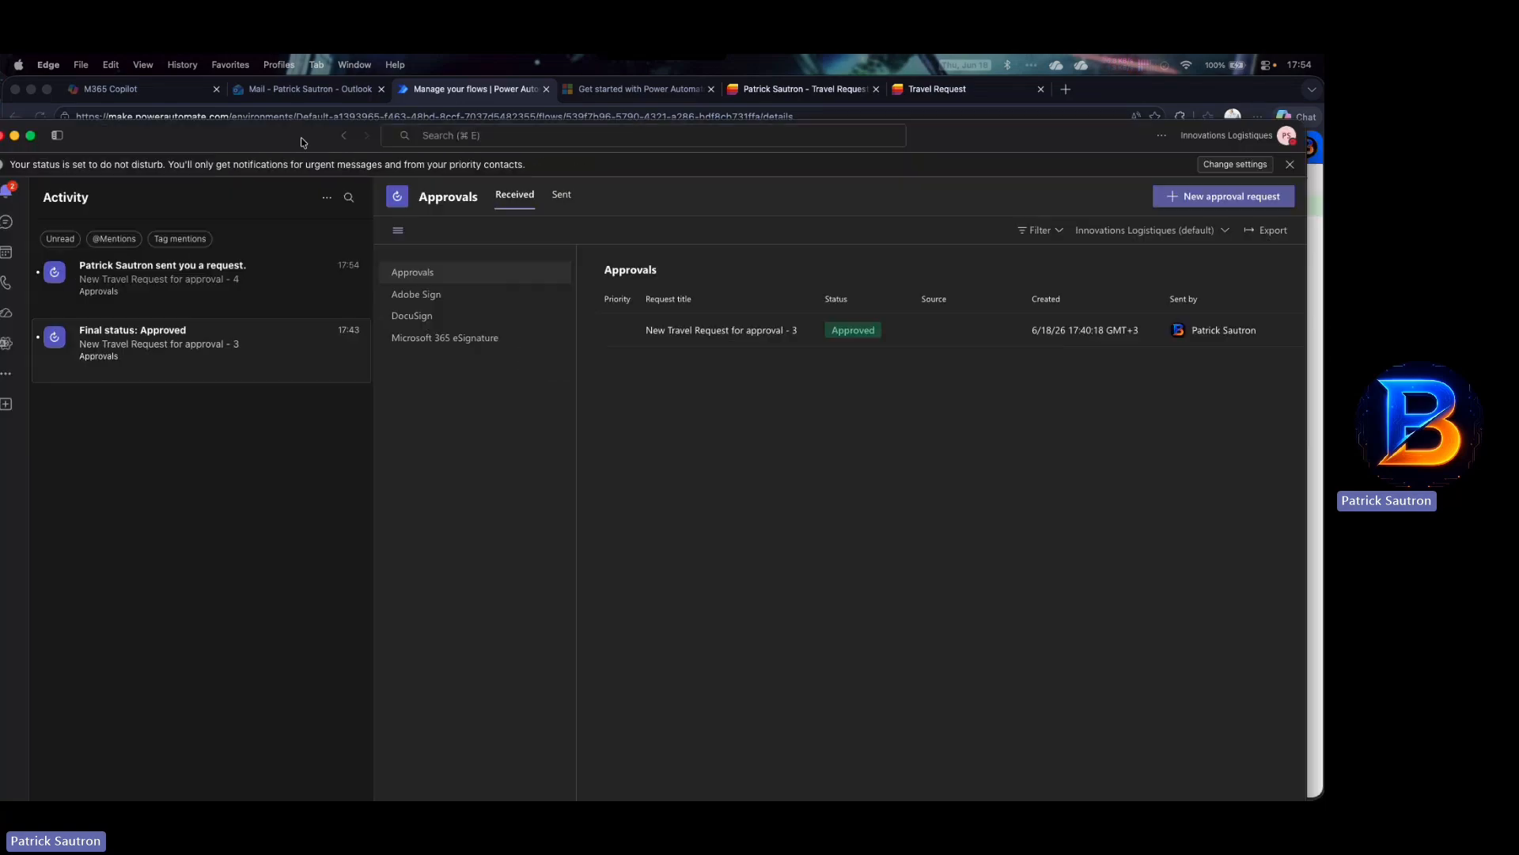
click(135, 294)
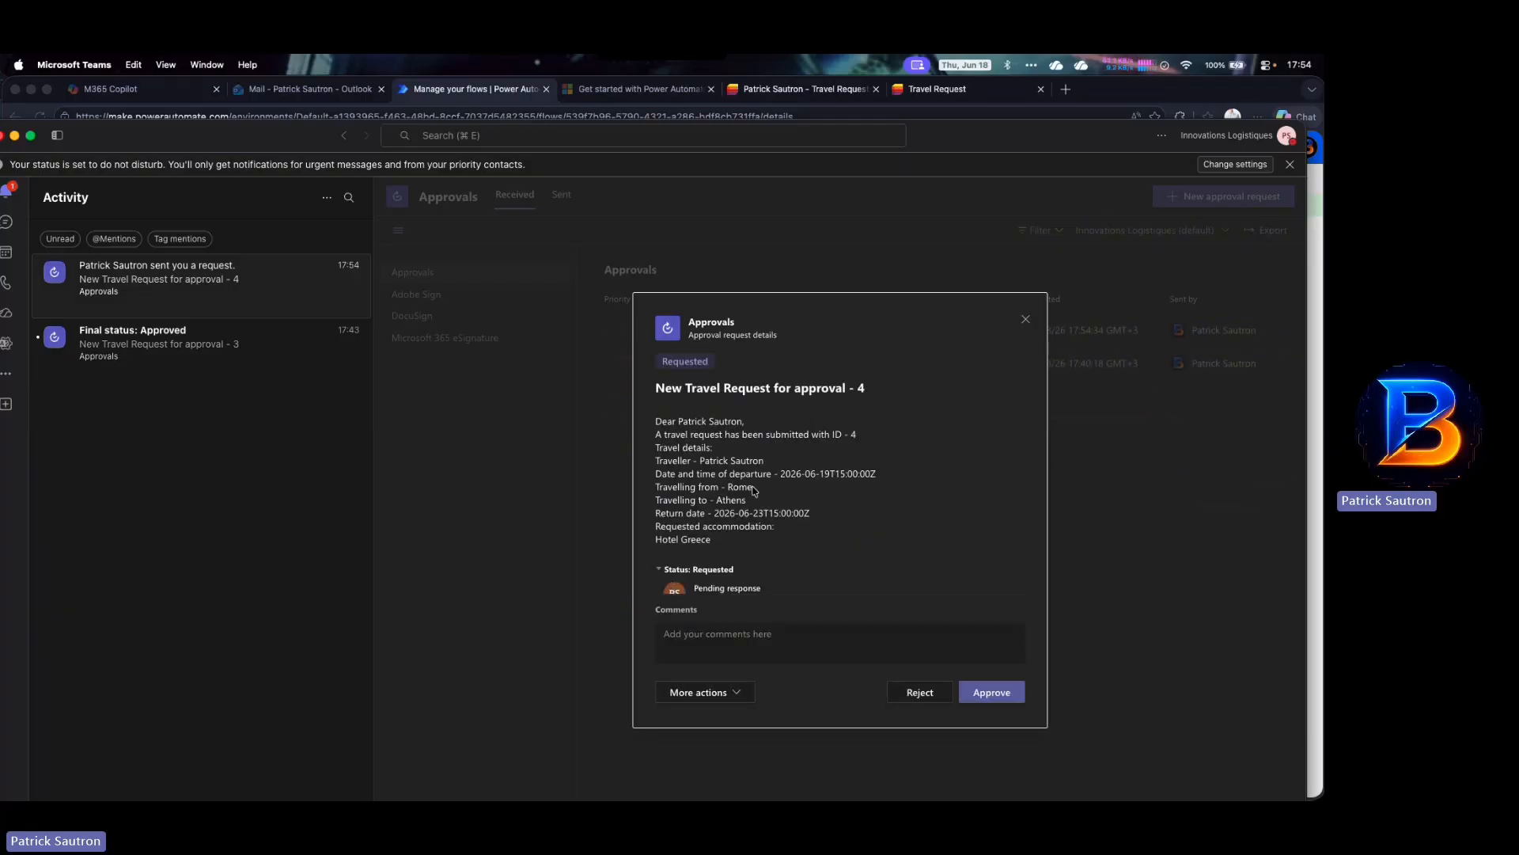
scroll(748, 506, down, 2)
scroll(748, 506, down, 2)
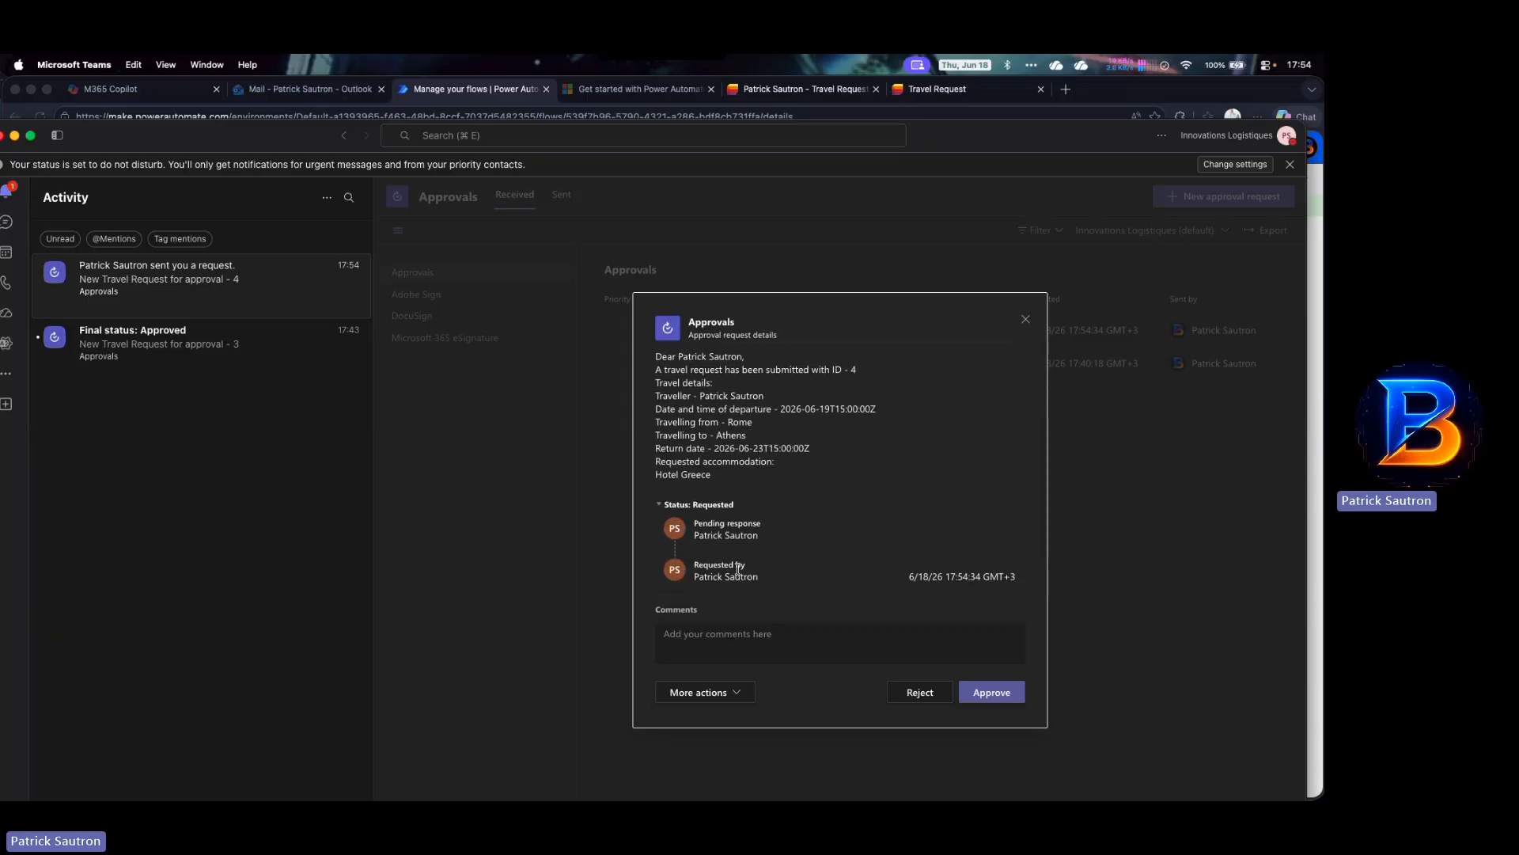
Reject travel request 4 with the comment "You are not authorized to travel for reason 1234"
click(734, 646)
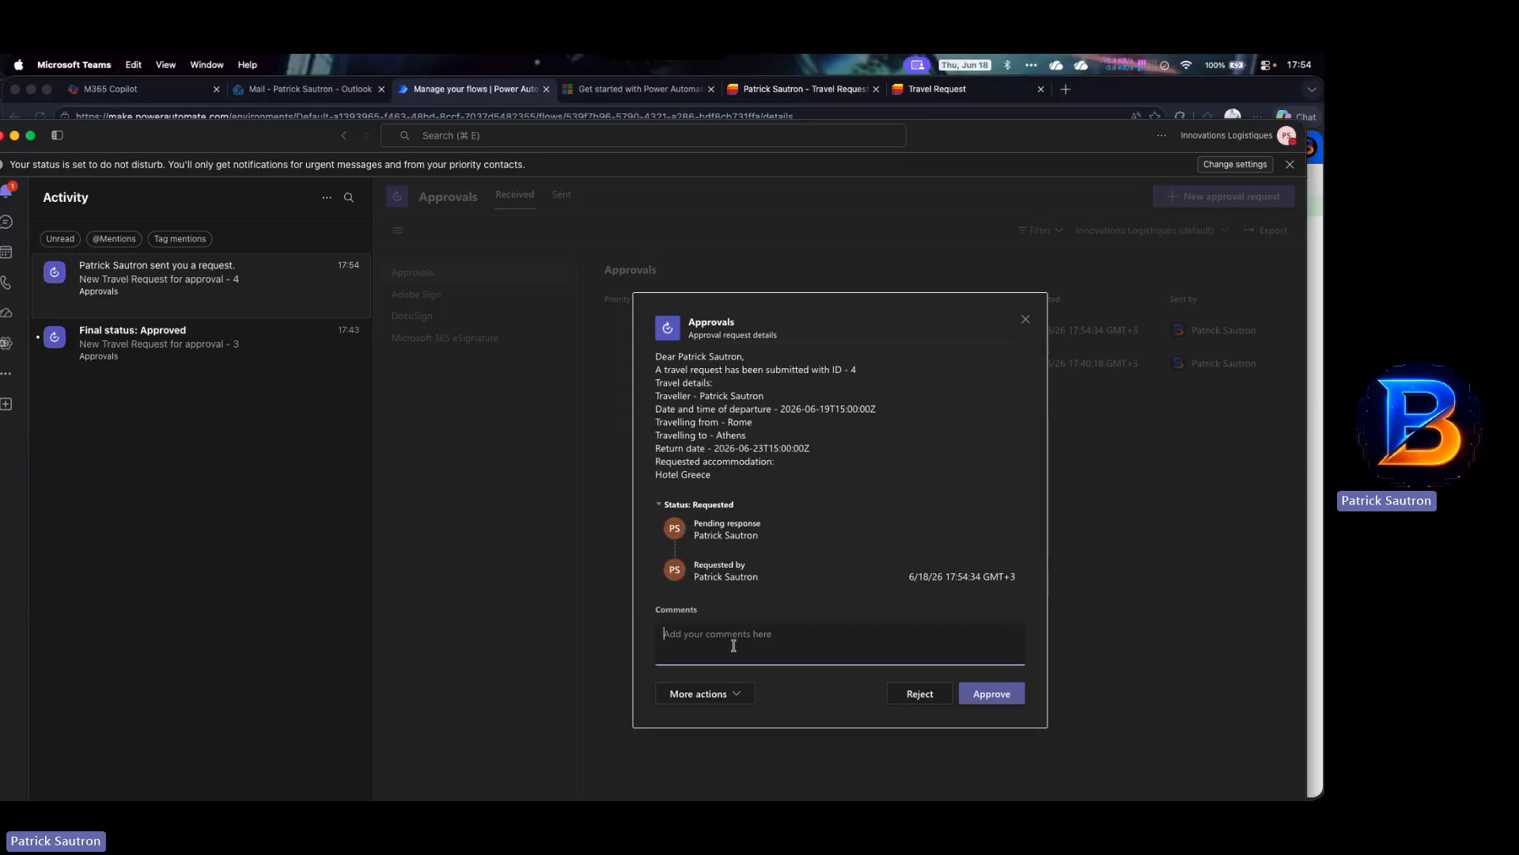
text(You are not authoriozed to tr)
key(BackSpace)
key(BackSpace)
key(BackSpace)
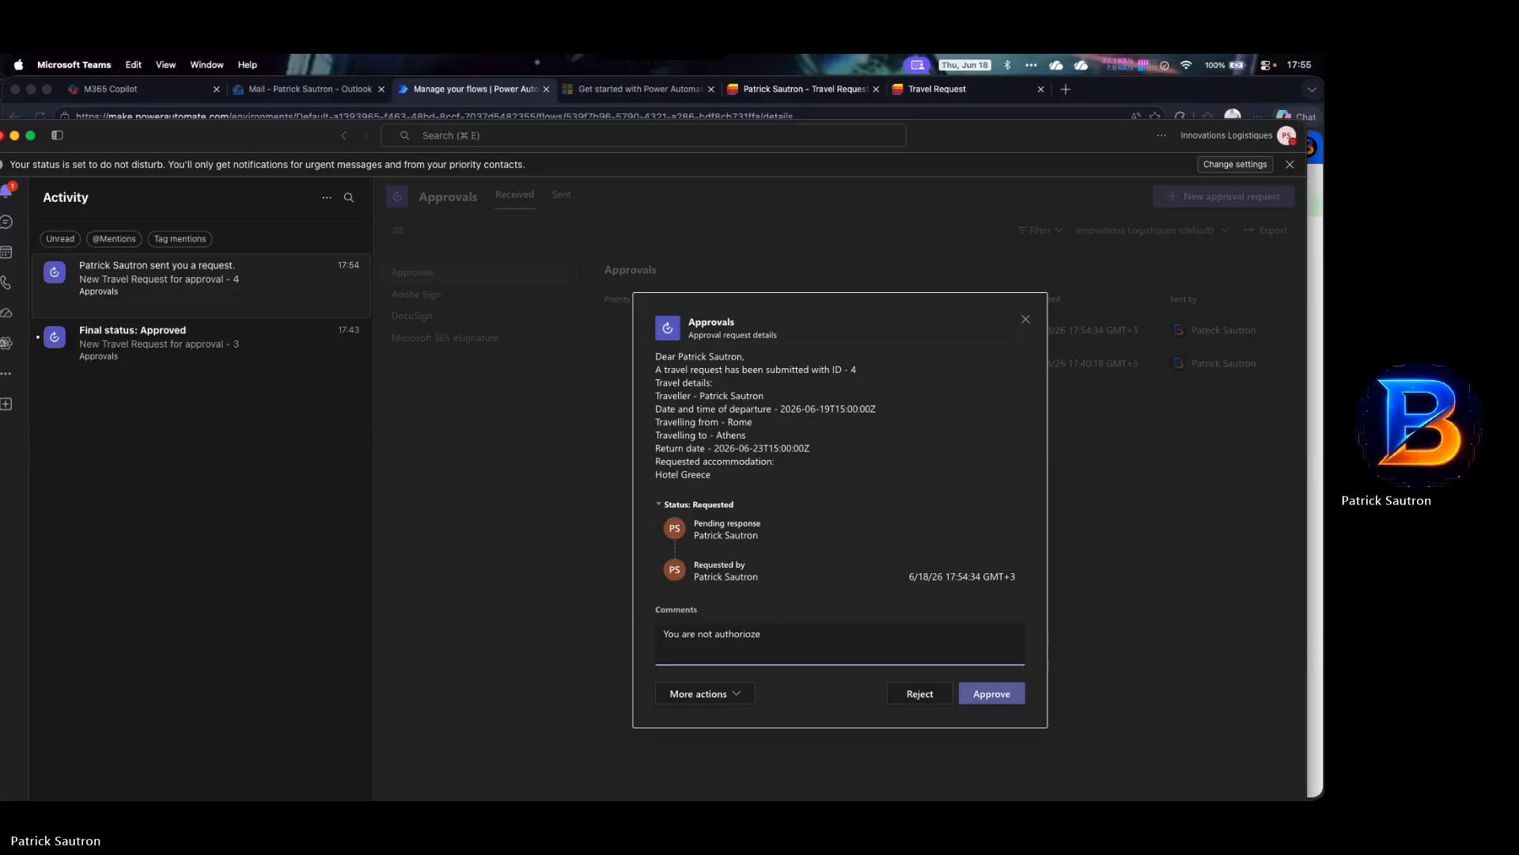
text(to travel for reason 1234)
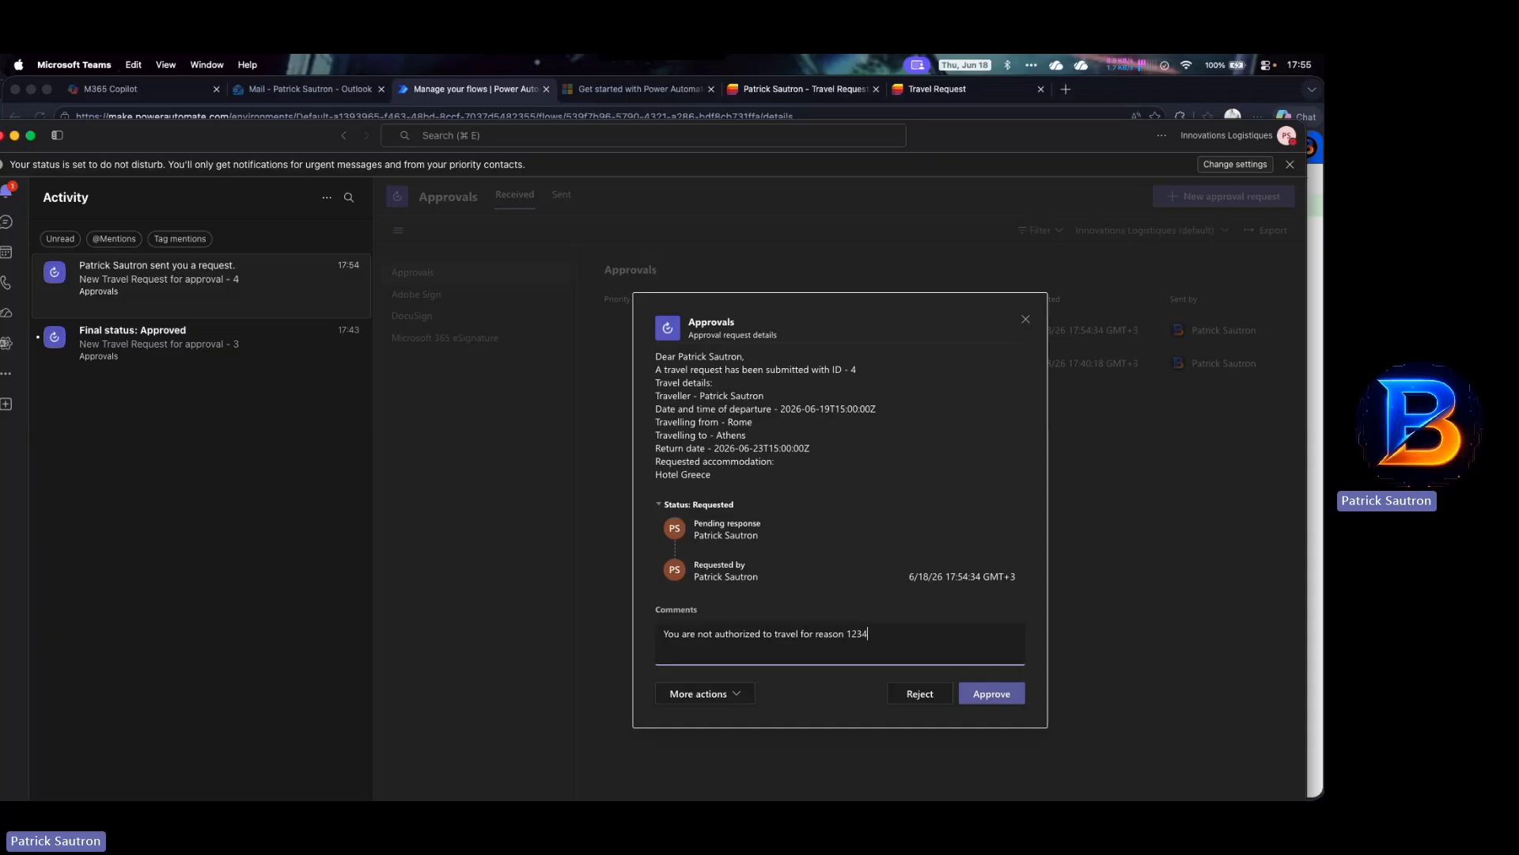
click(919, 693)
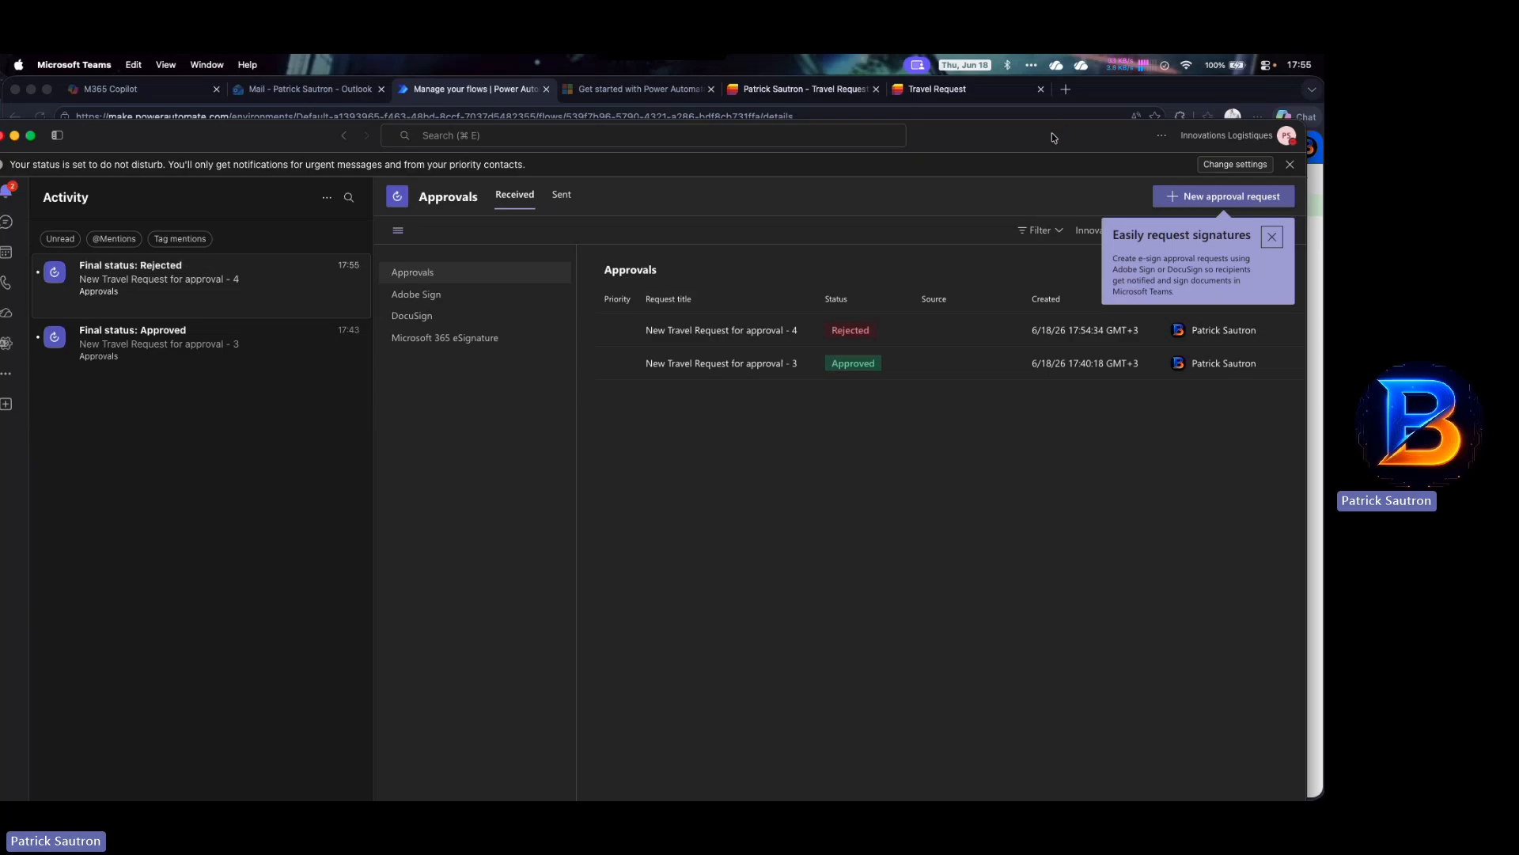
Switch to the Outlook inbox and read the approval notification and the rejection email for travel request 4
drag(1054, 137, 1324, 159)
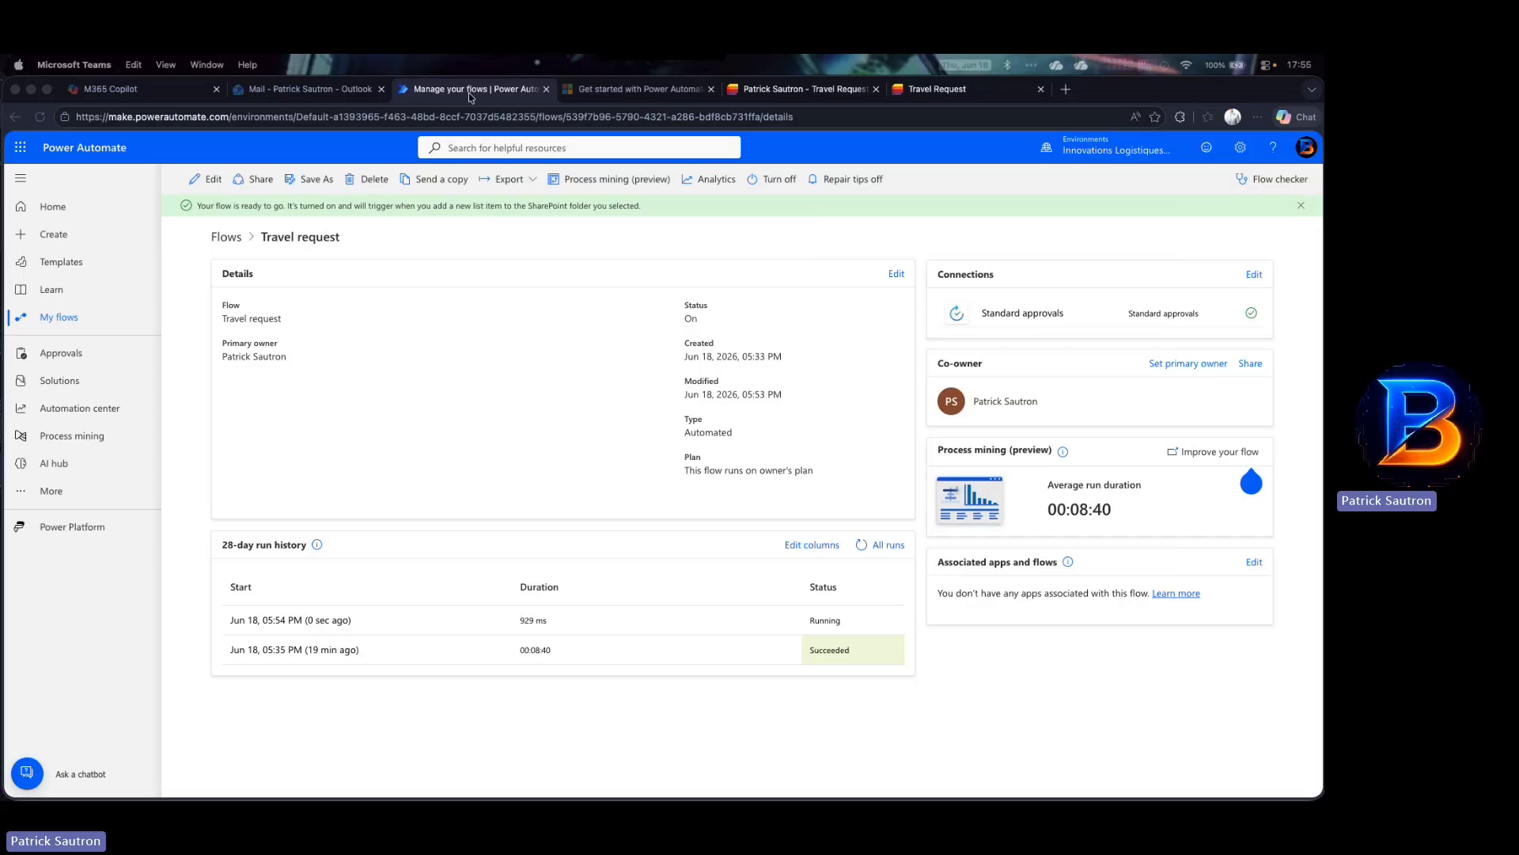
click(311, 94)
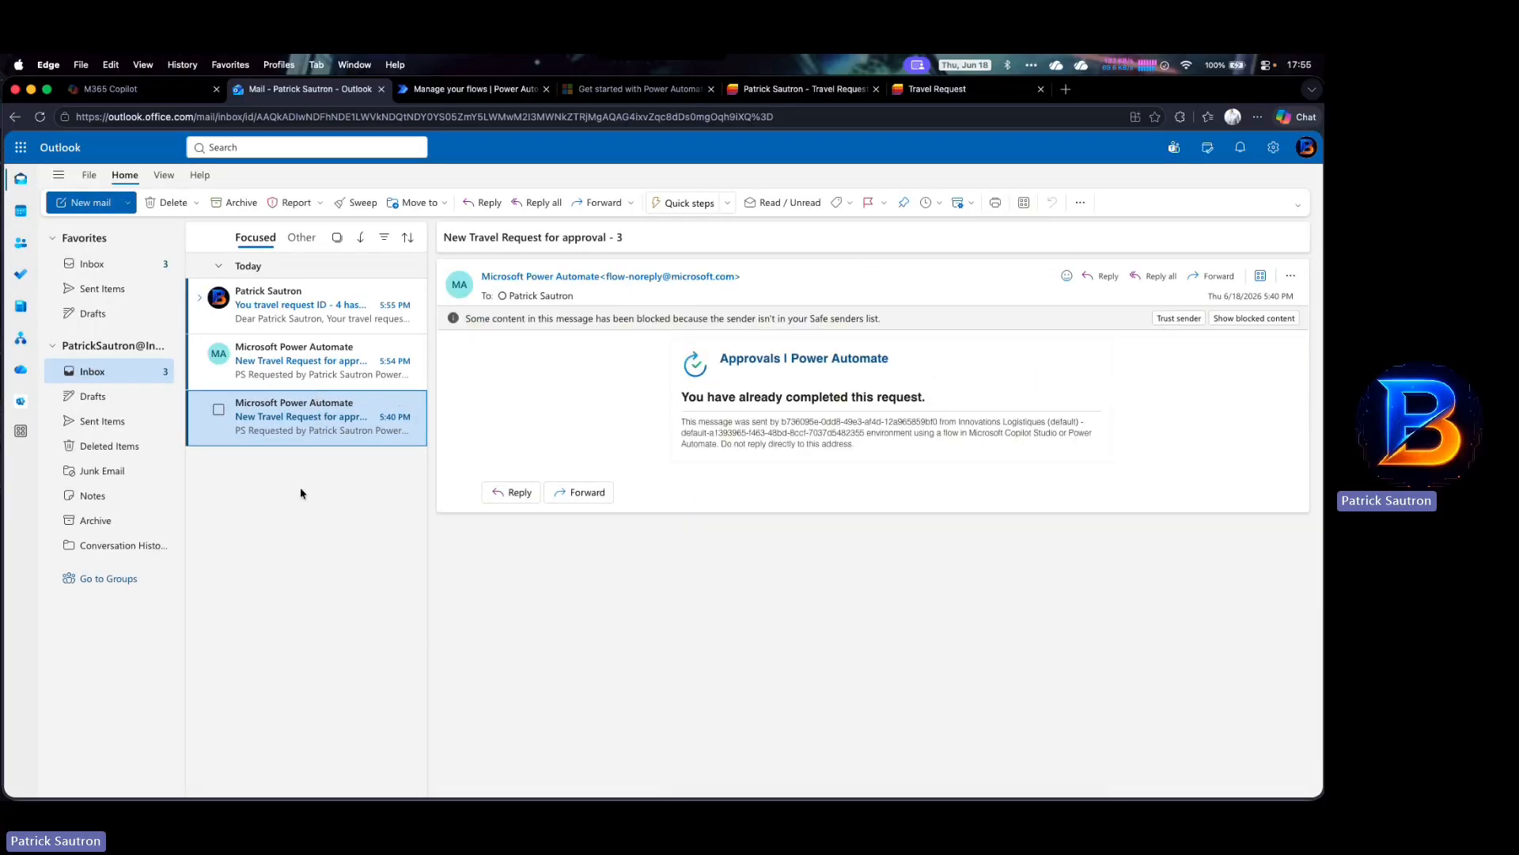
click(285, 375)
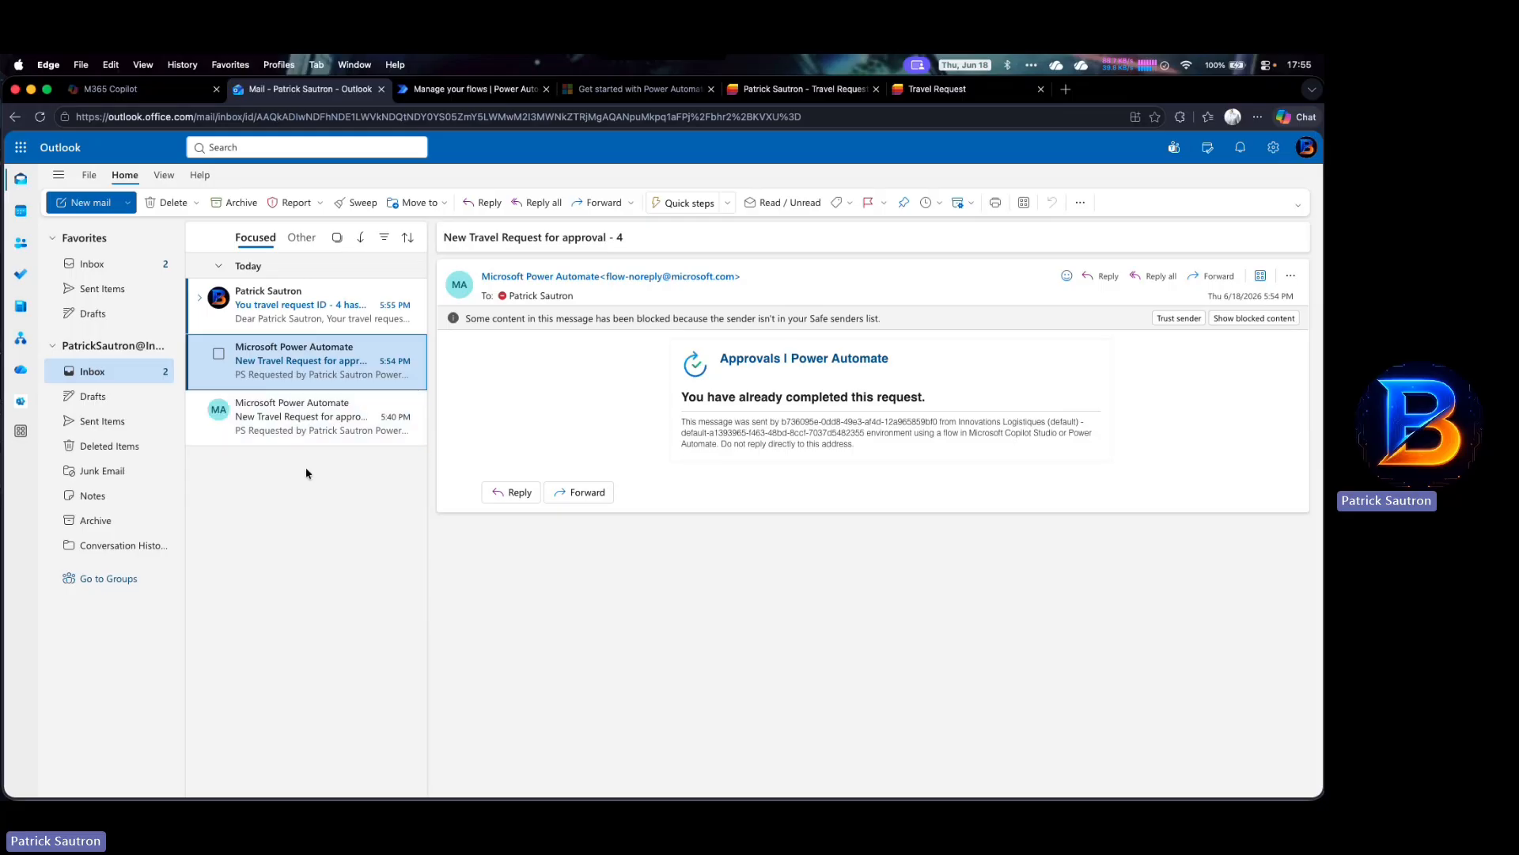
click(217, 307)
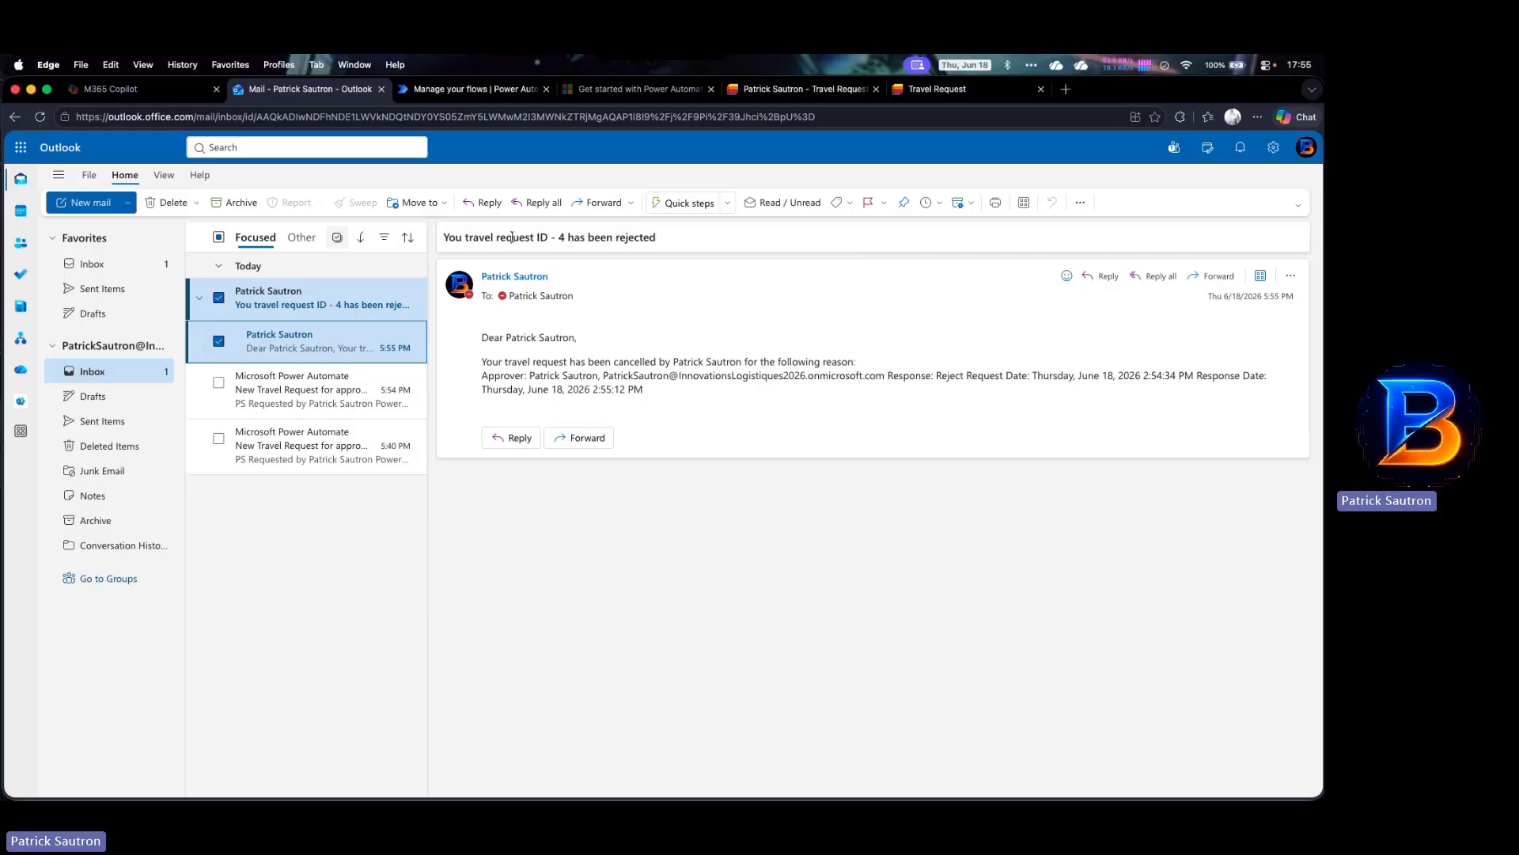
click(670, 395)
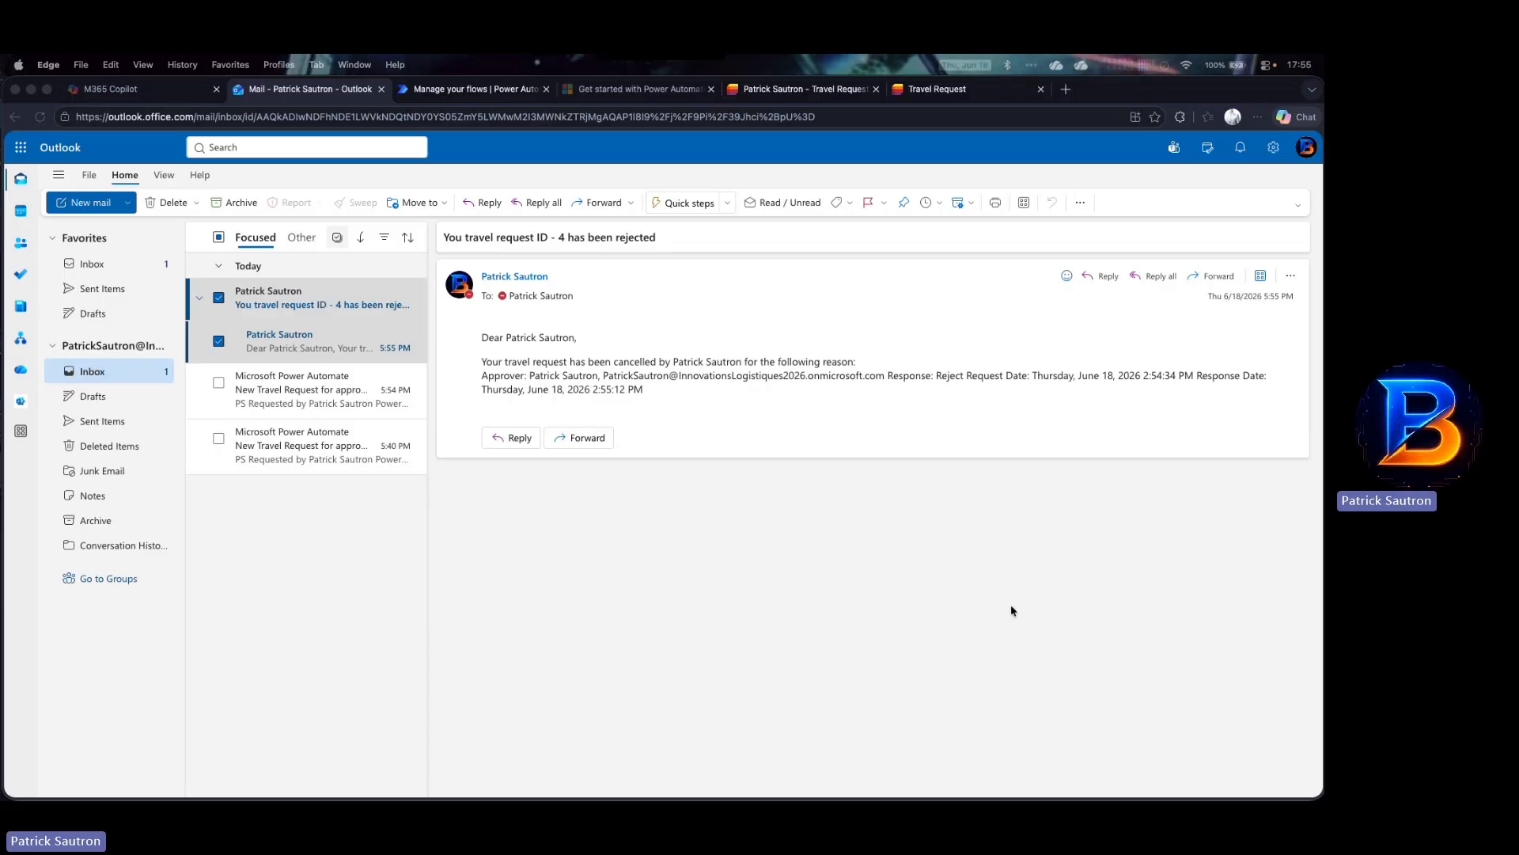
Refresh the Travel request flow's details in Power Automate and open the requester email action in the Condition's False branch for editing
click(476, 91)
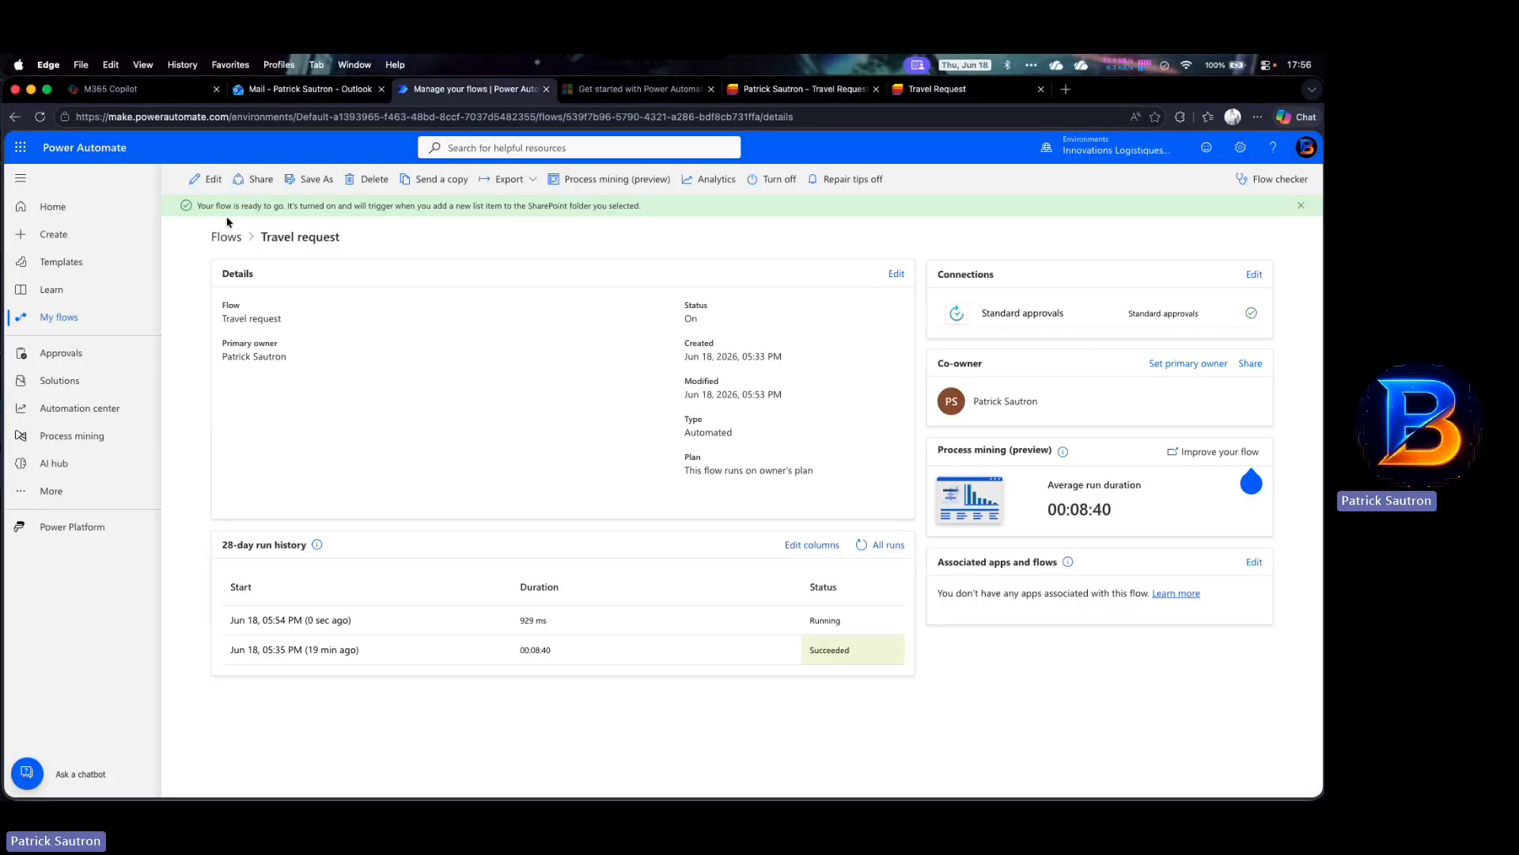
click(40, 118)
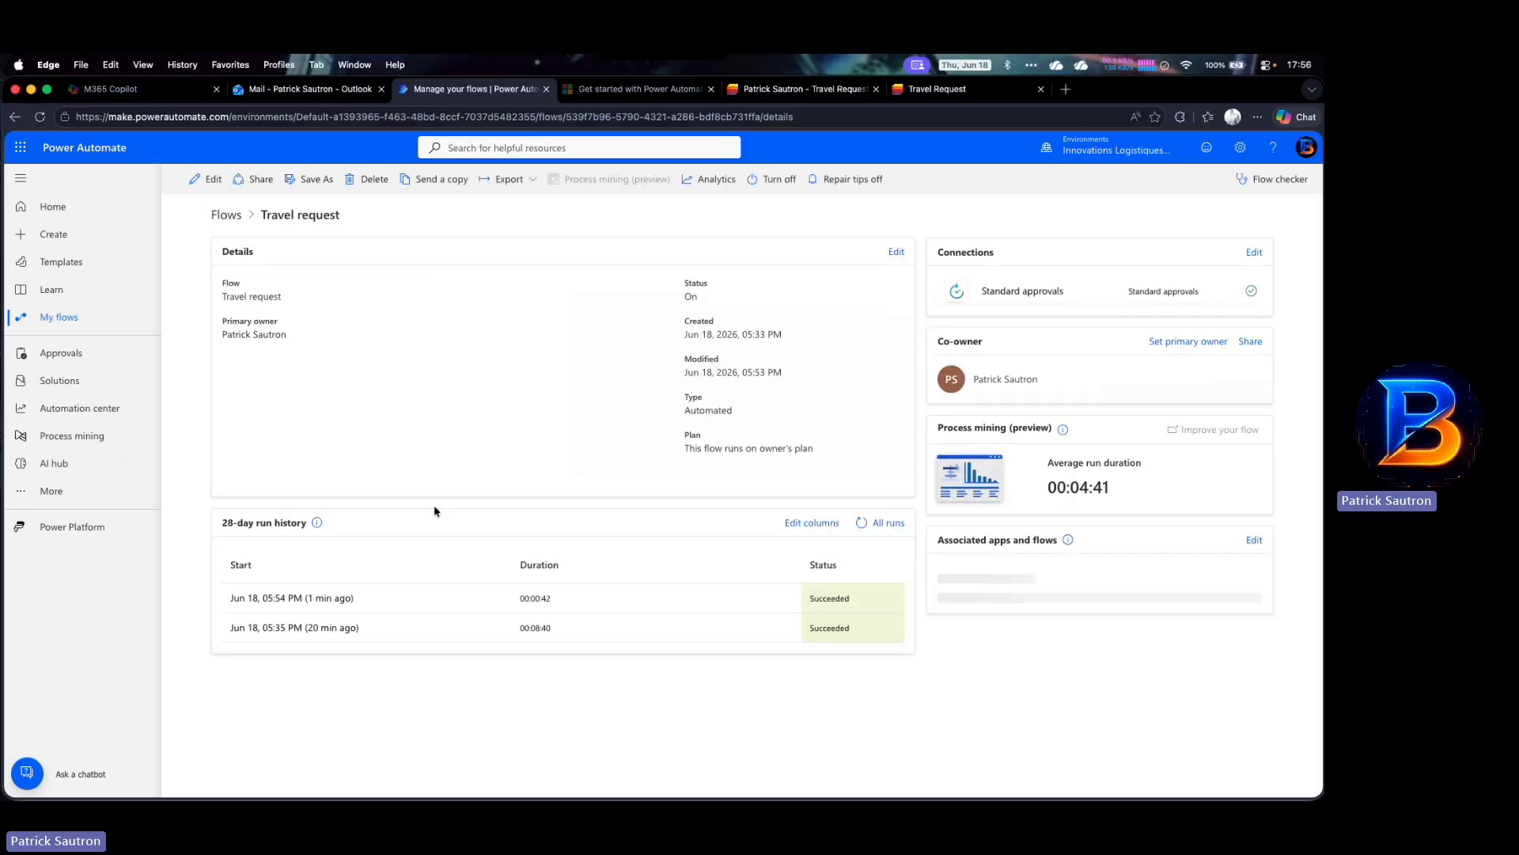
click(212, 180)
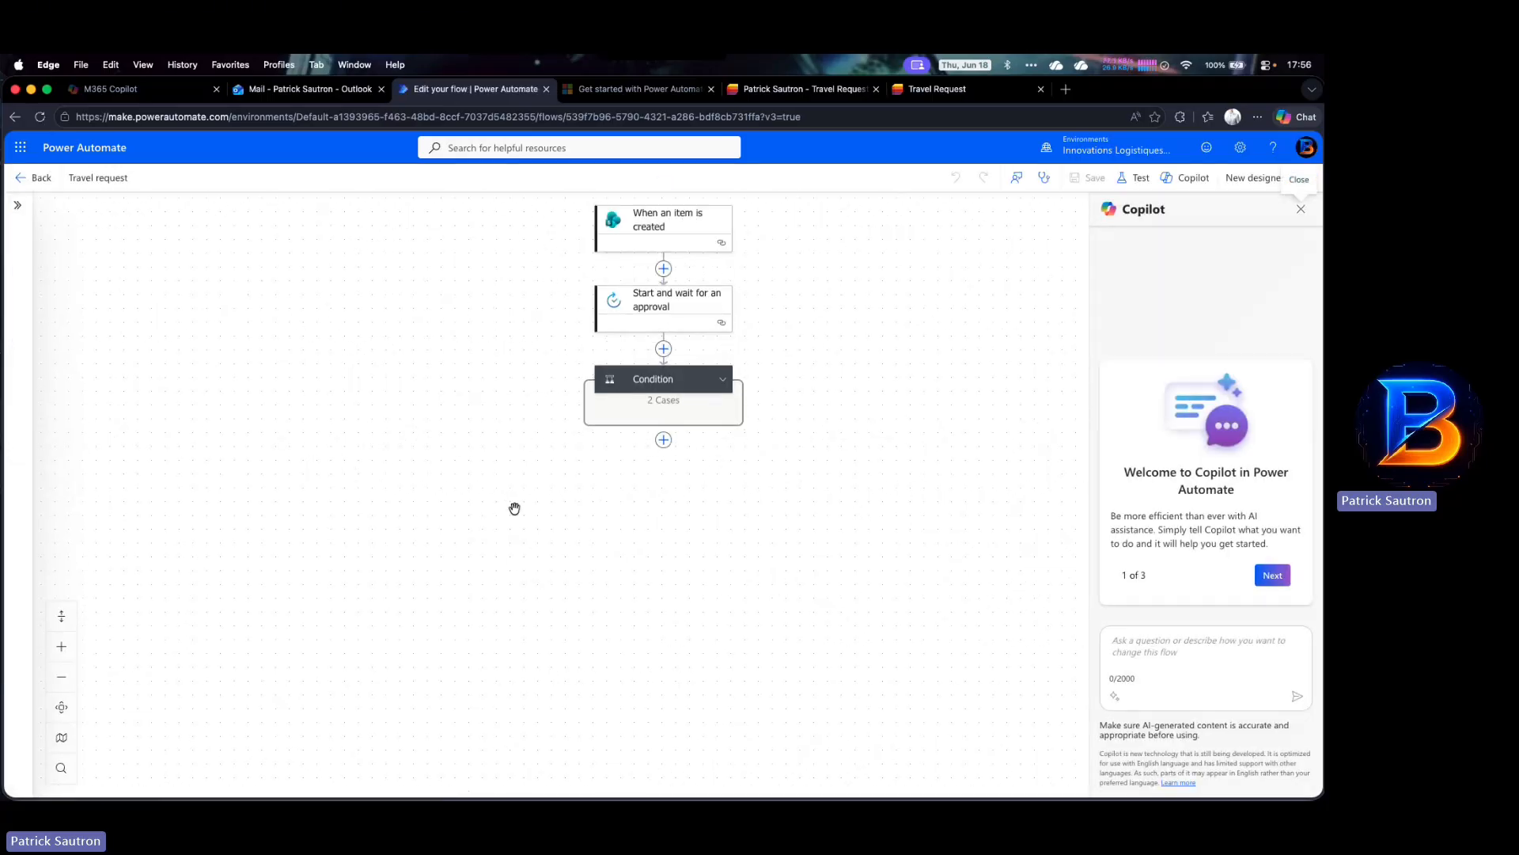
click(716, 379)
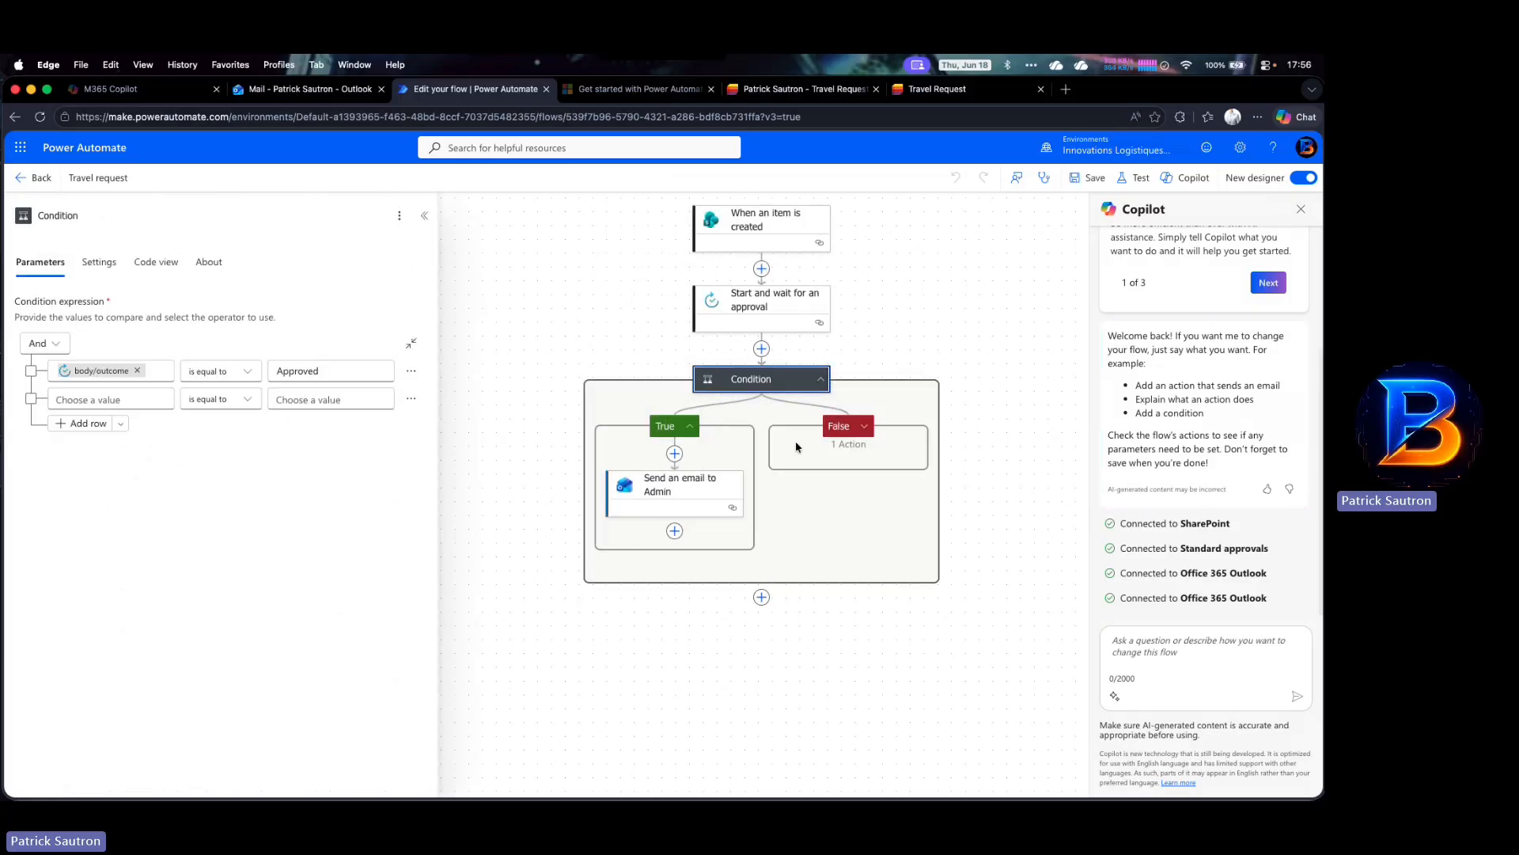
click(858, 427)
click(862, 485)
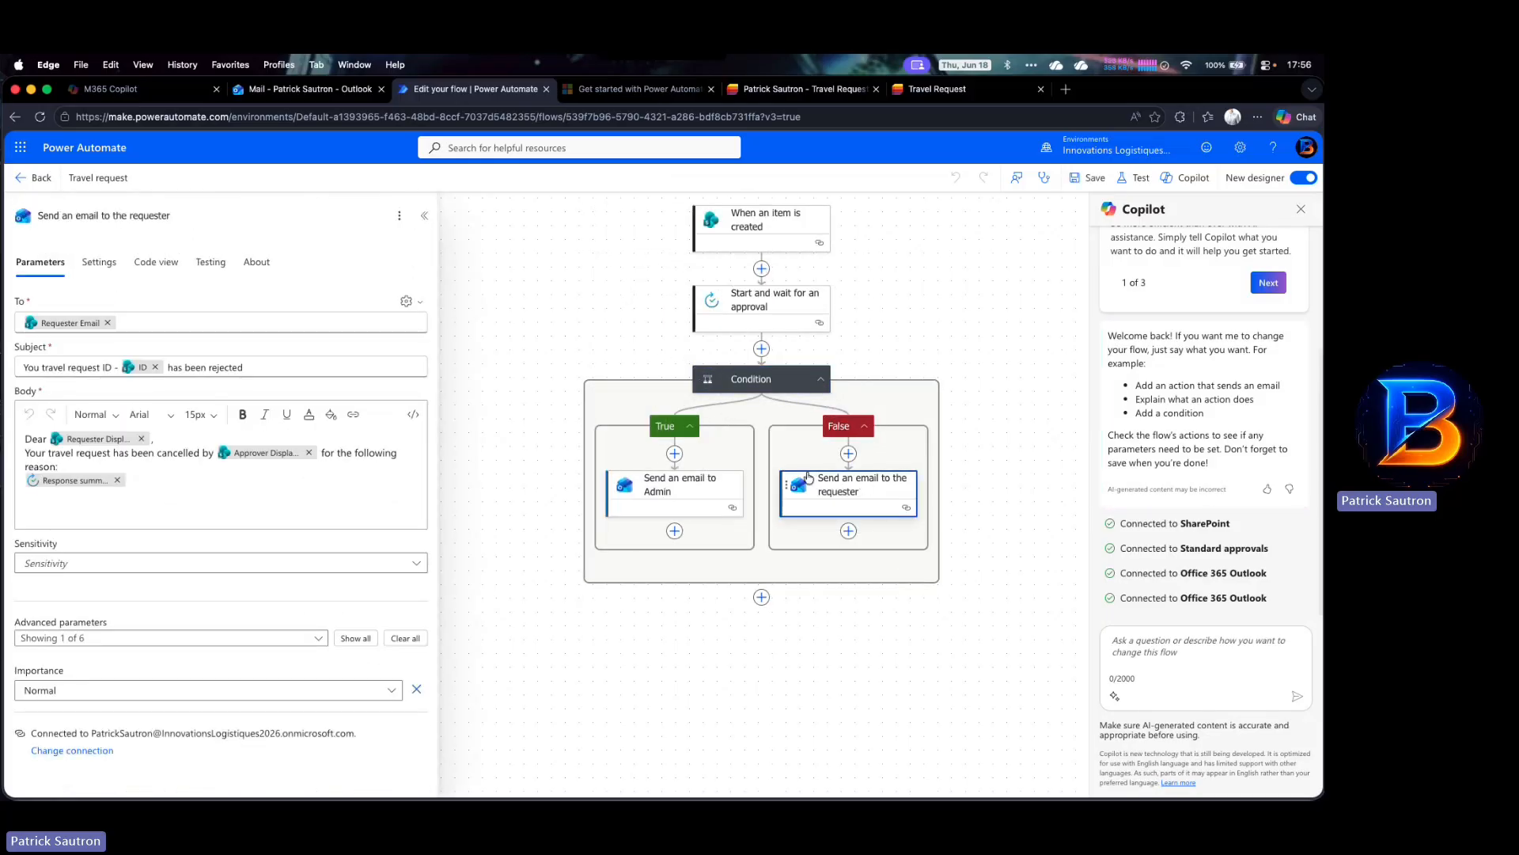
Replace the Response summary in the rejection email body with the Responses Comments dynamic content and save the flow
click(117, 481)
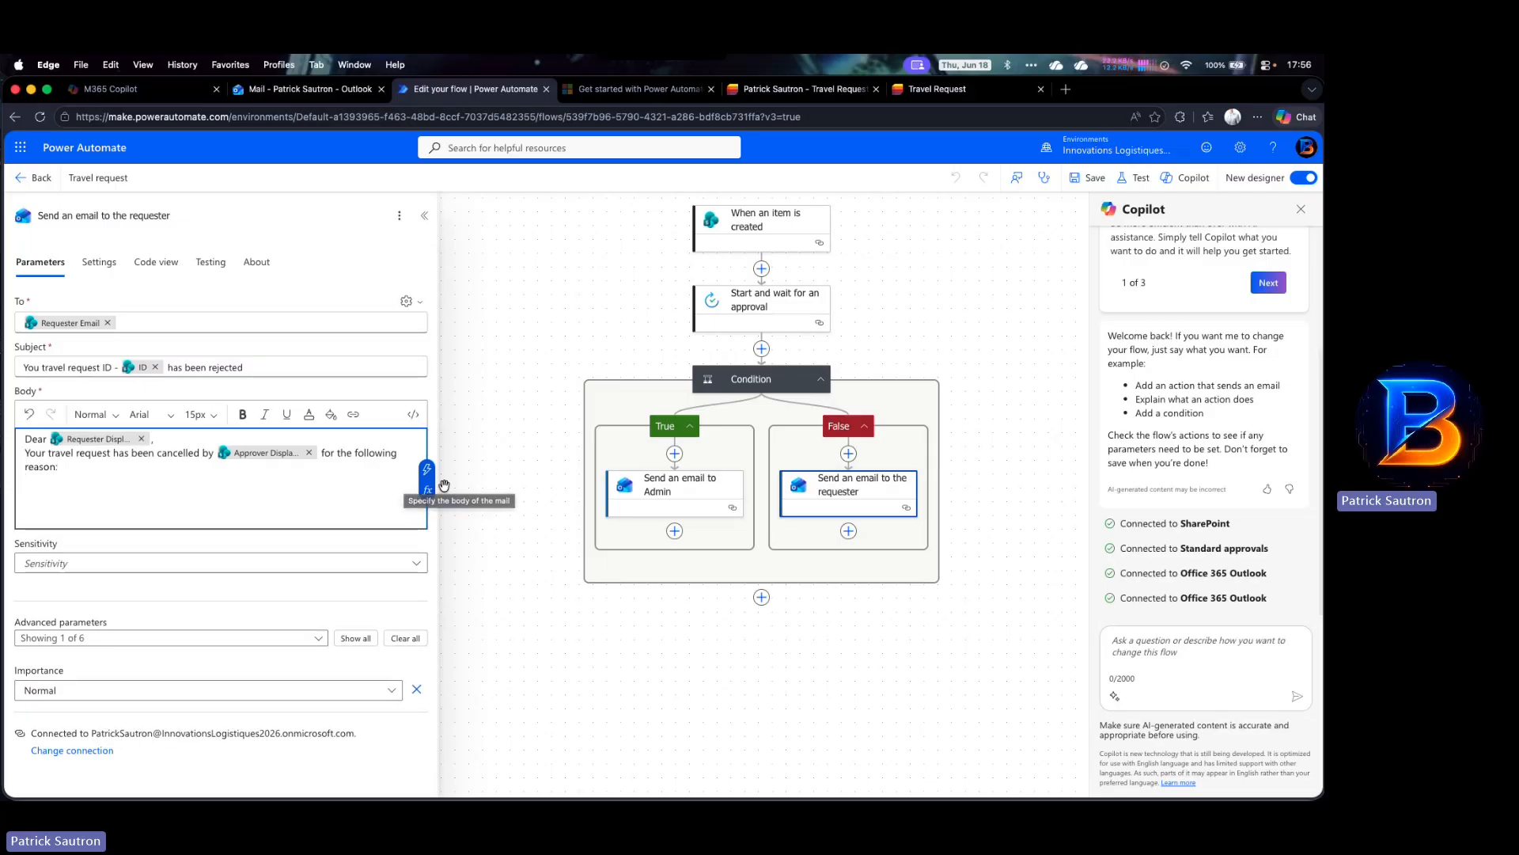
click(426, 469)
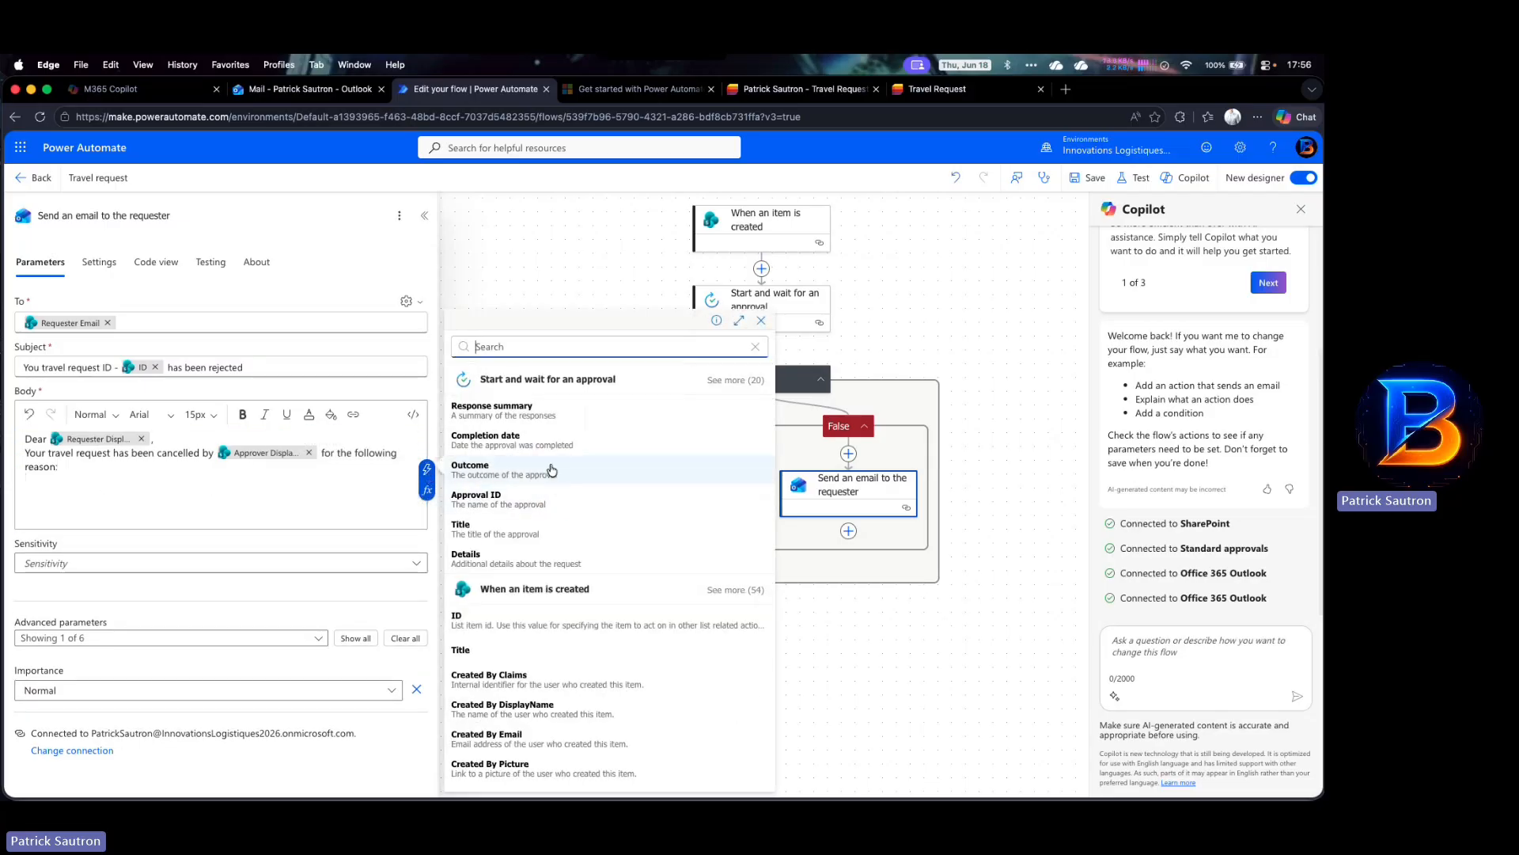
text(co)
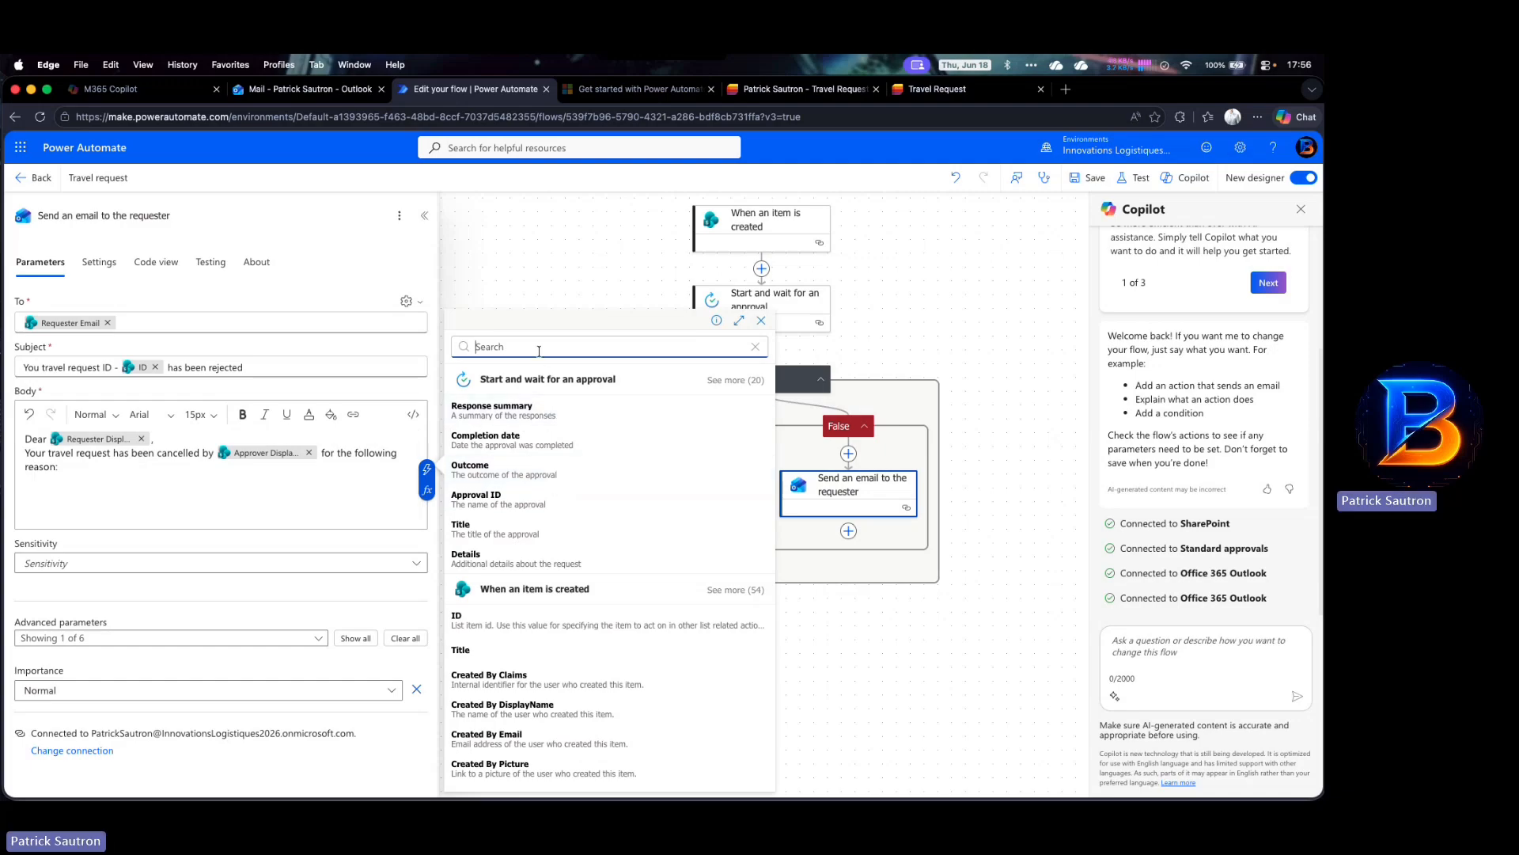
text(mme)
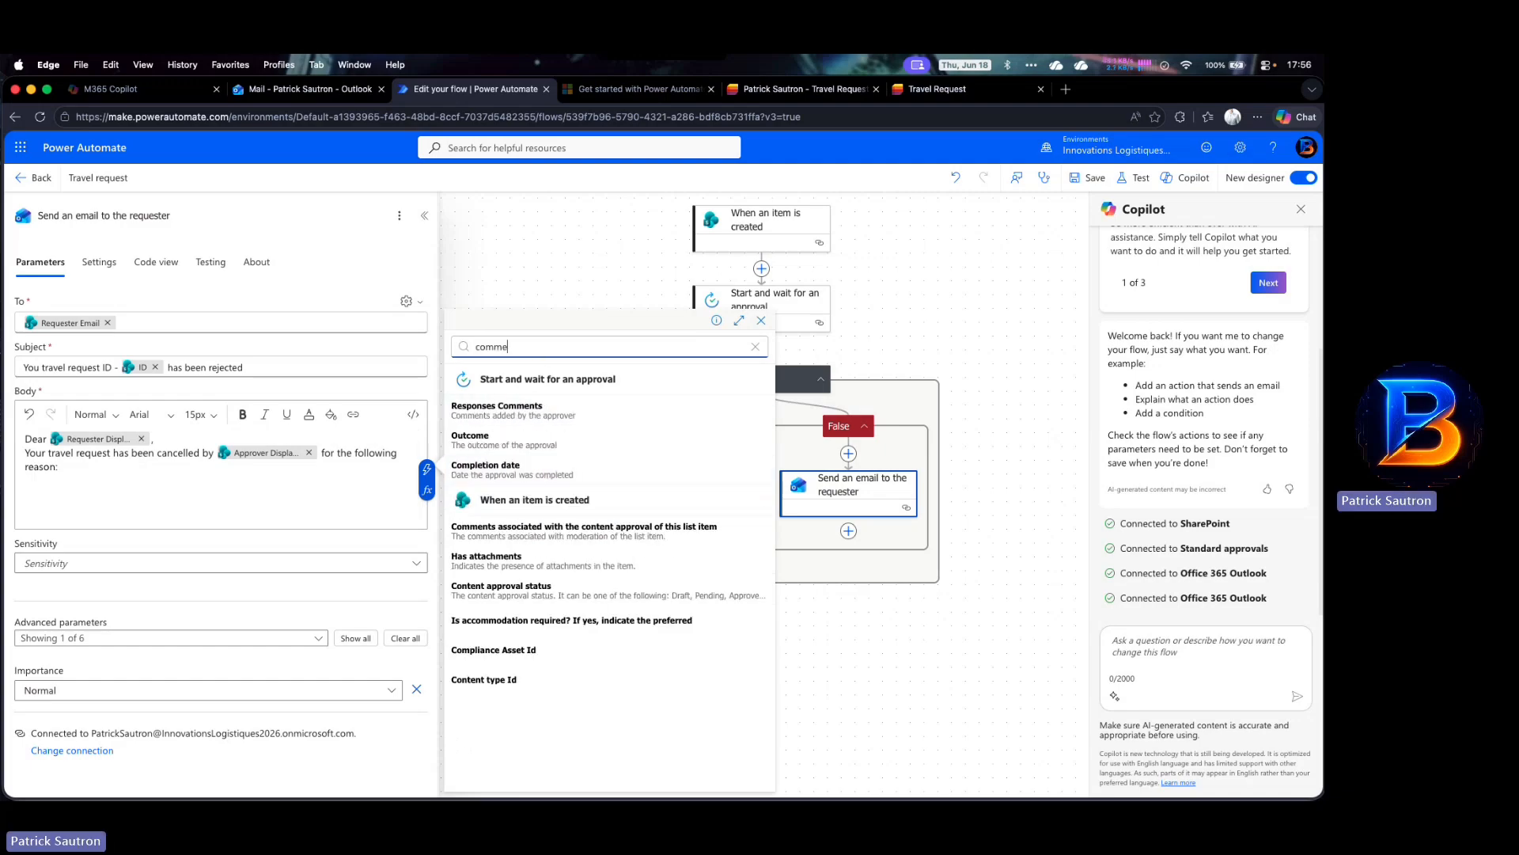
click(524, 410)
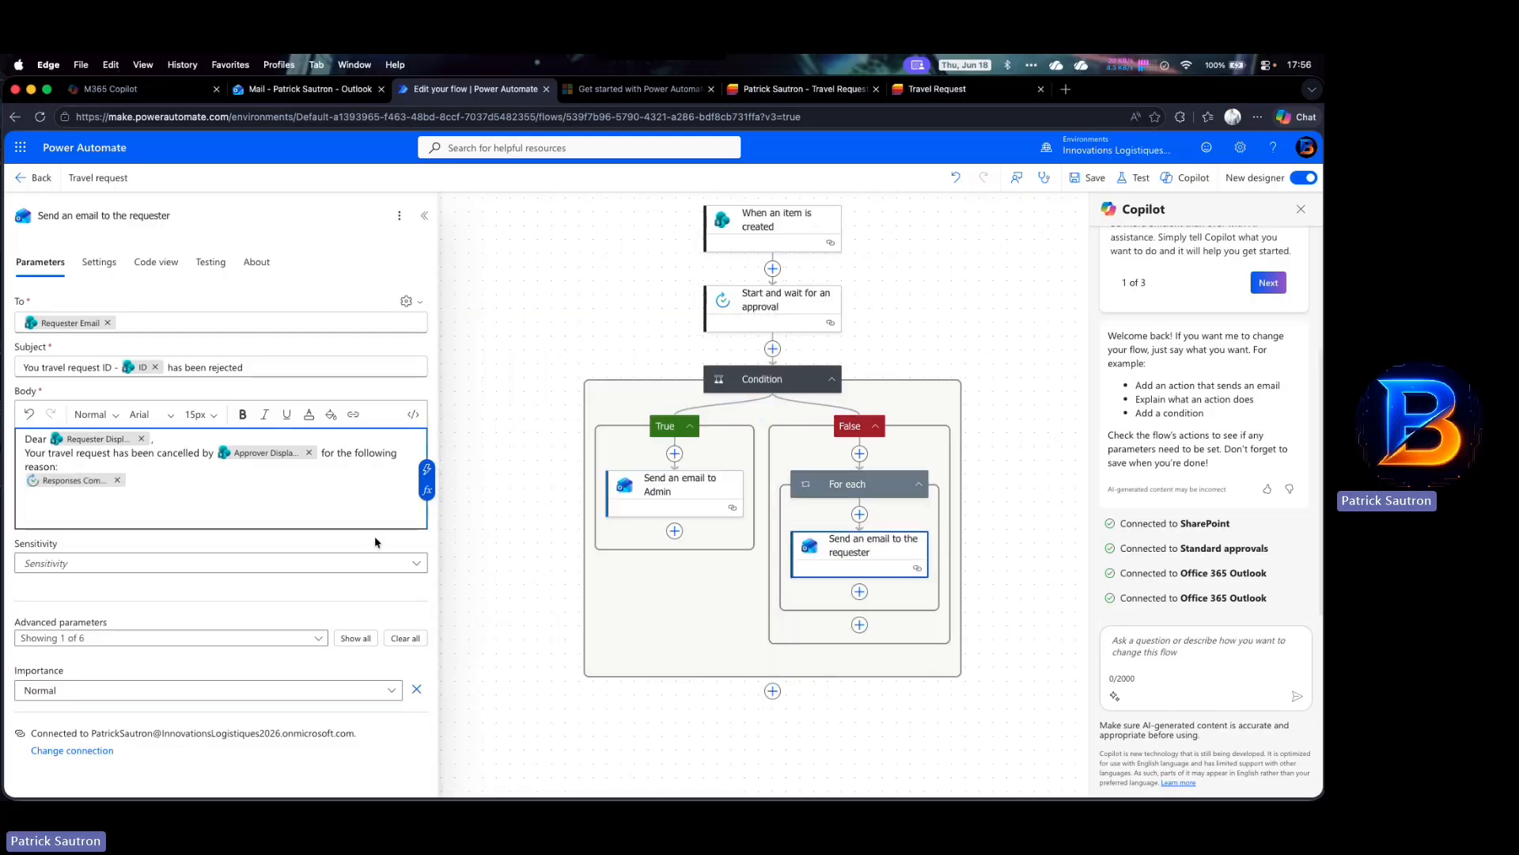
click(1092, 177)
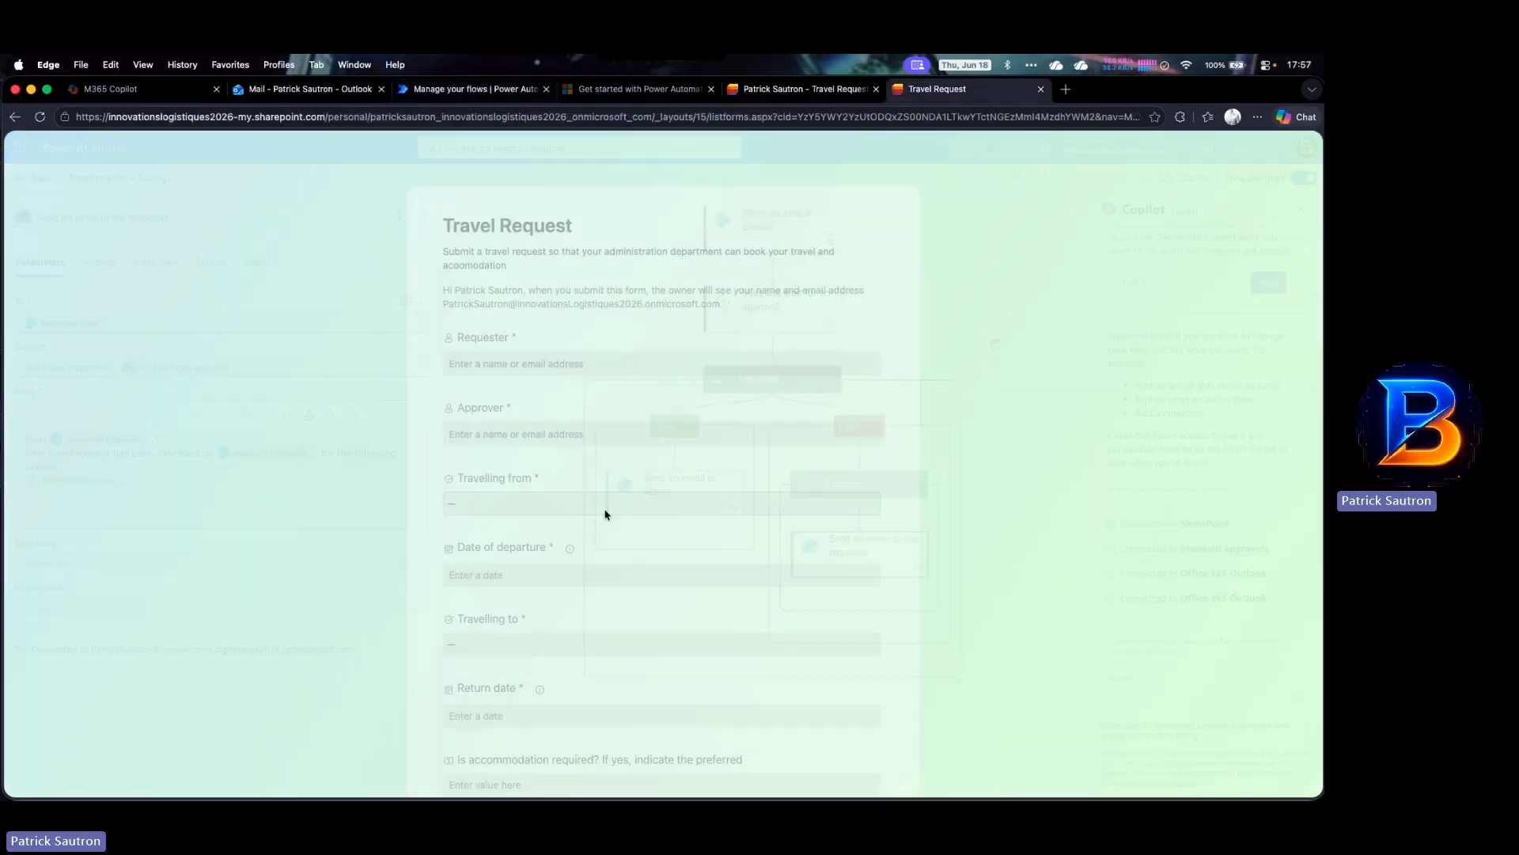
In a new Travel Request form, fill in the Requester and Approver fields with the person's name
click(502, 366)
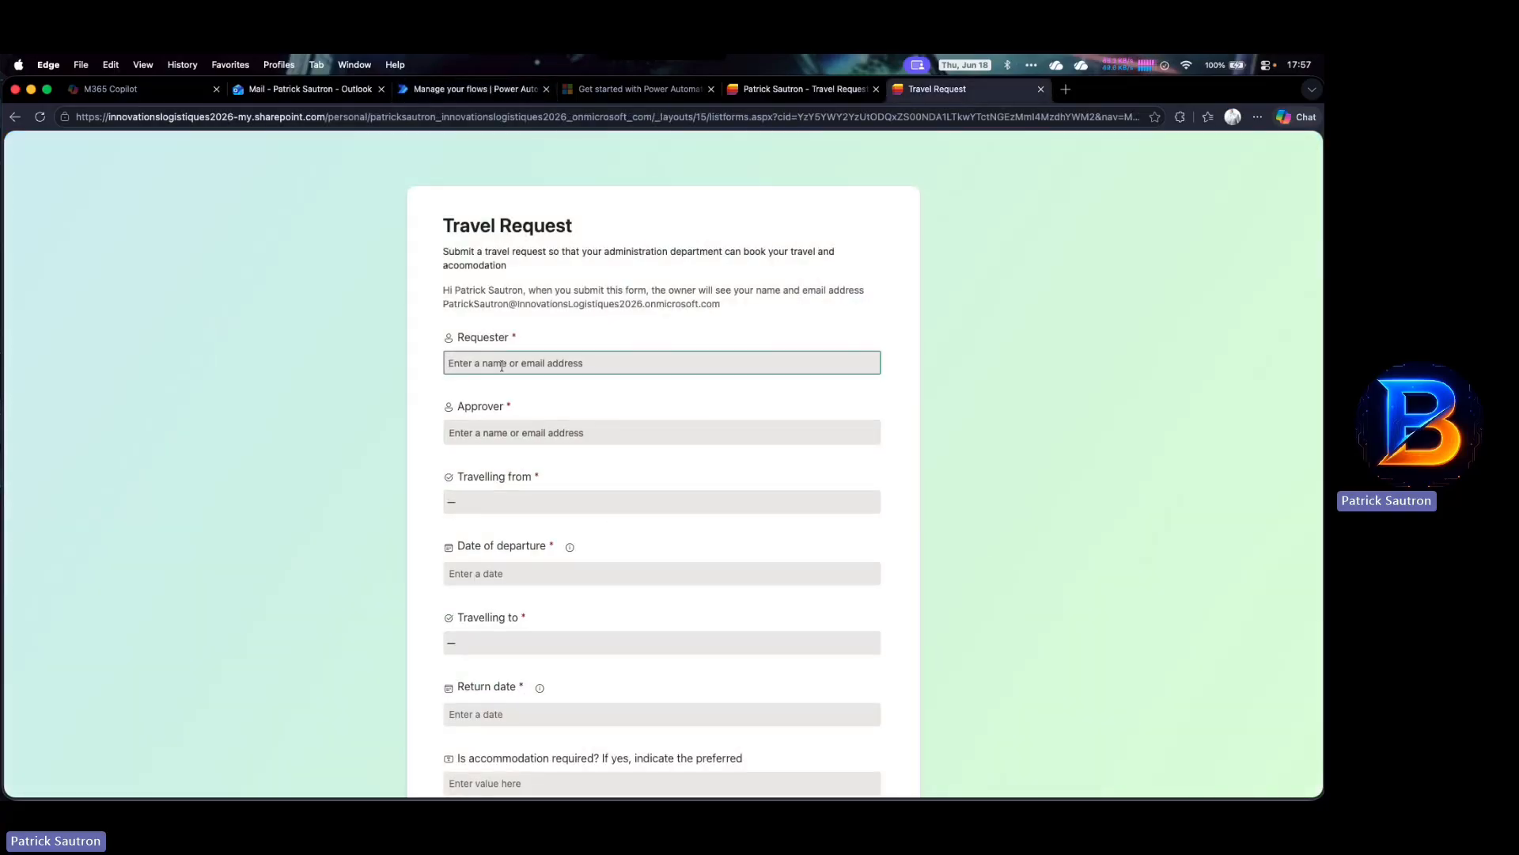
text(Patrick)
click(509, 390)
click(503, 432)
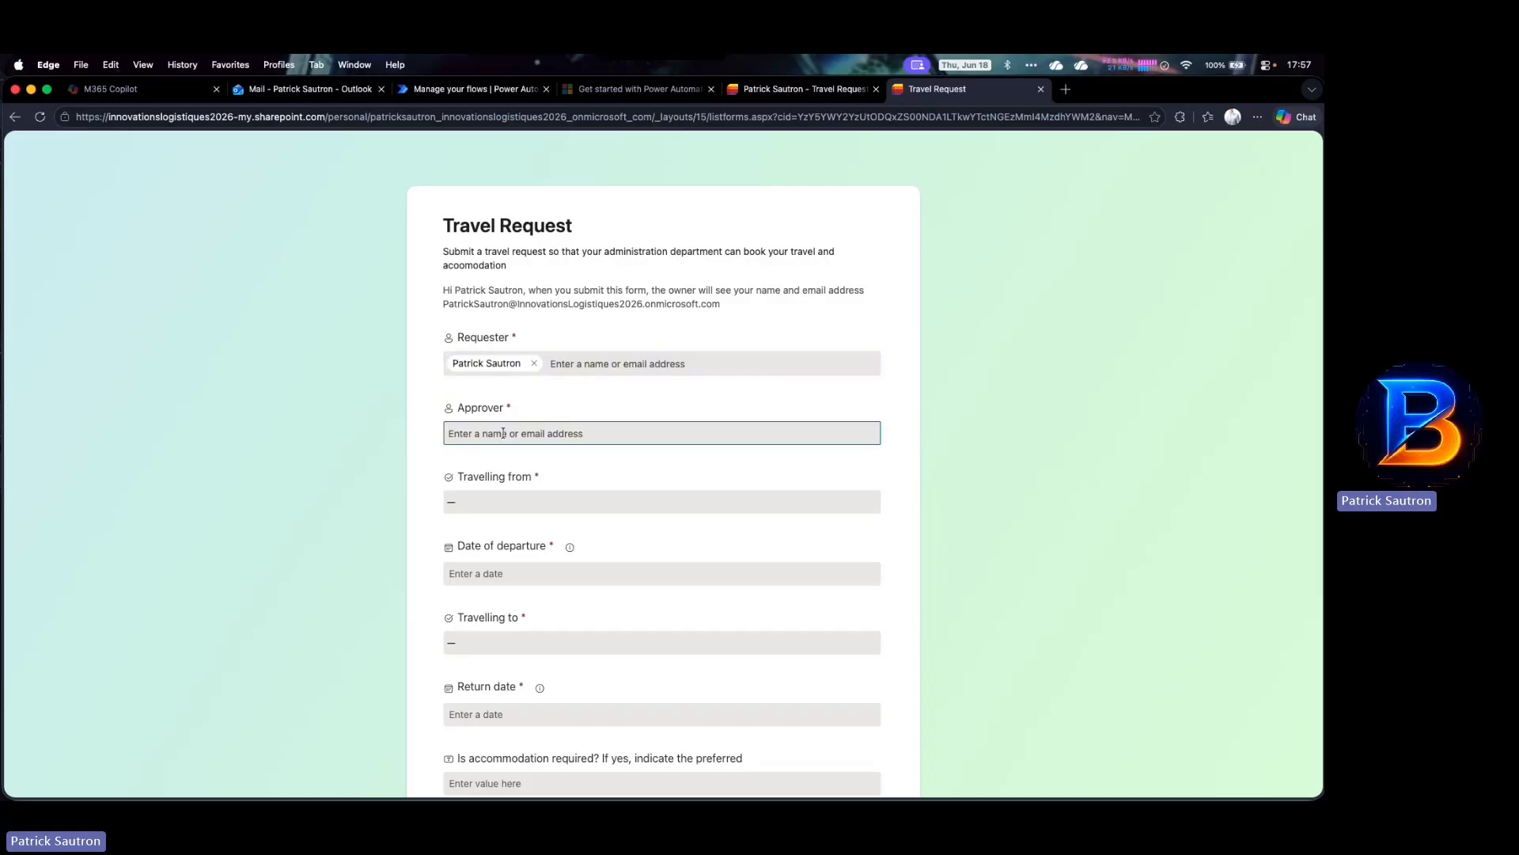
text(Patrick)
click(532, 463)
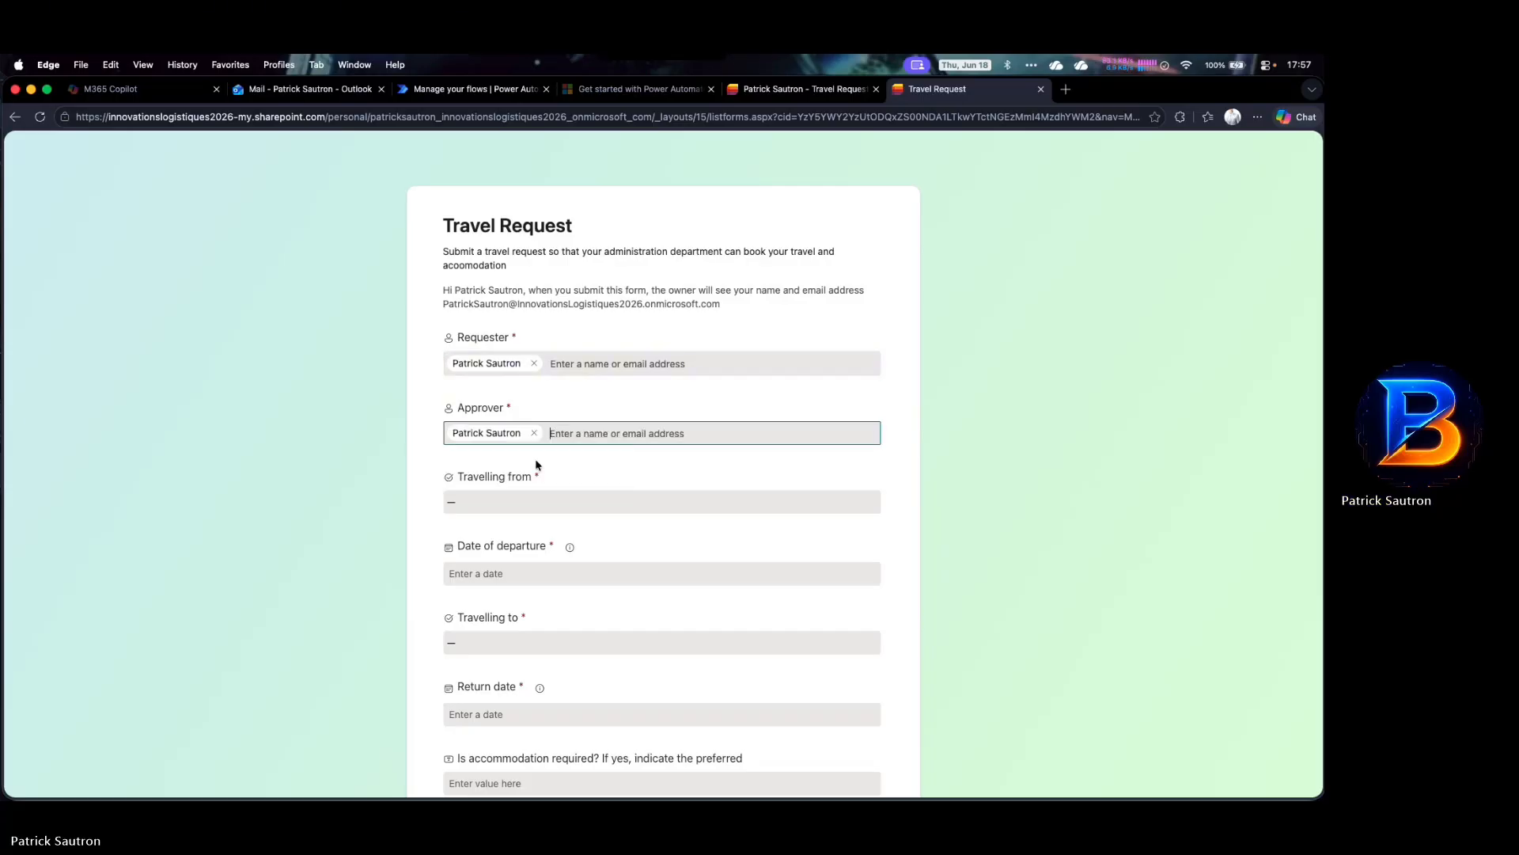
Set Travelling from to Rome and the Date of departure to 6/19/2026 09:00 AM
click(509, 502)
click(481, 590)
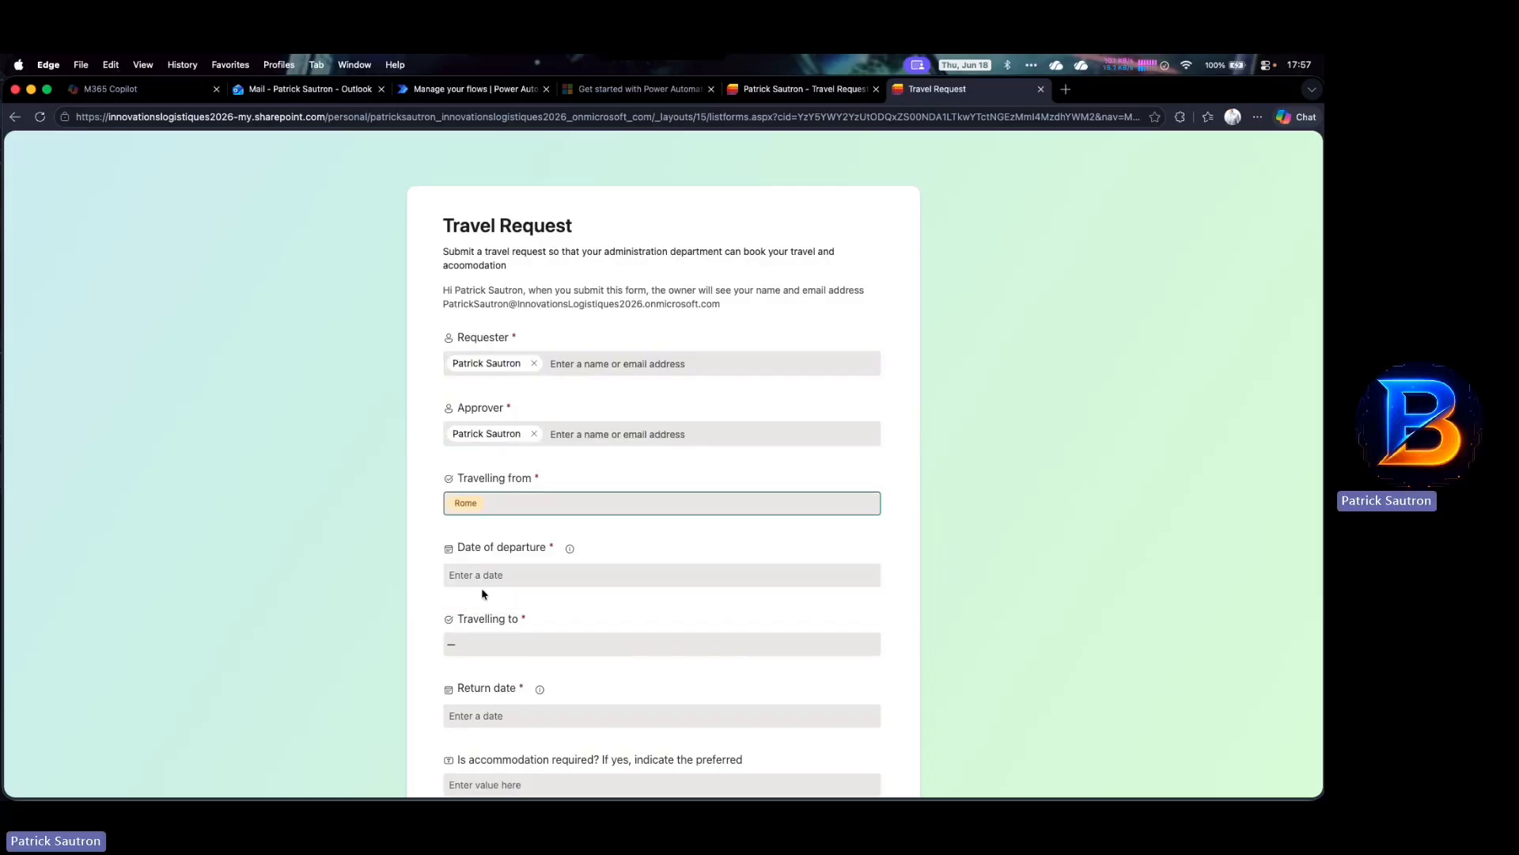
click(486, 575)
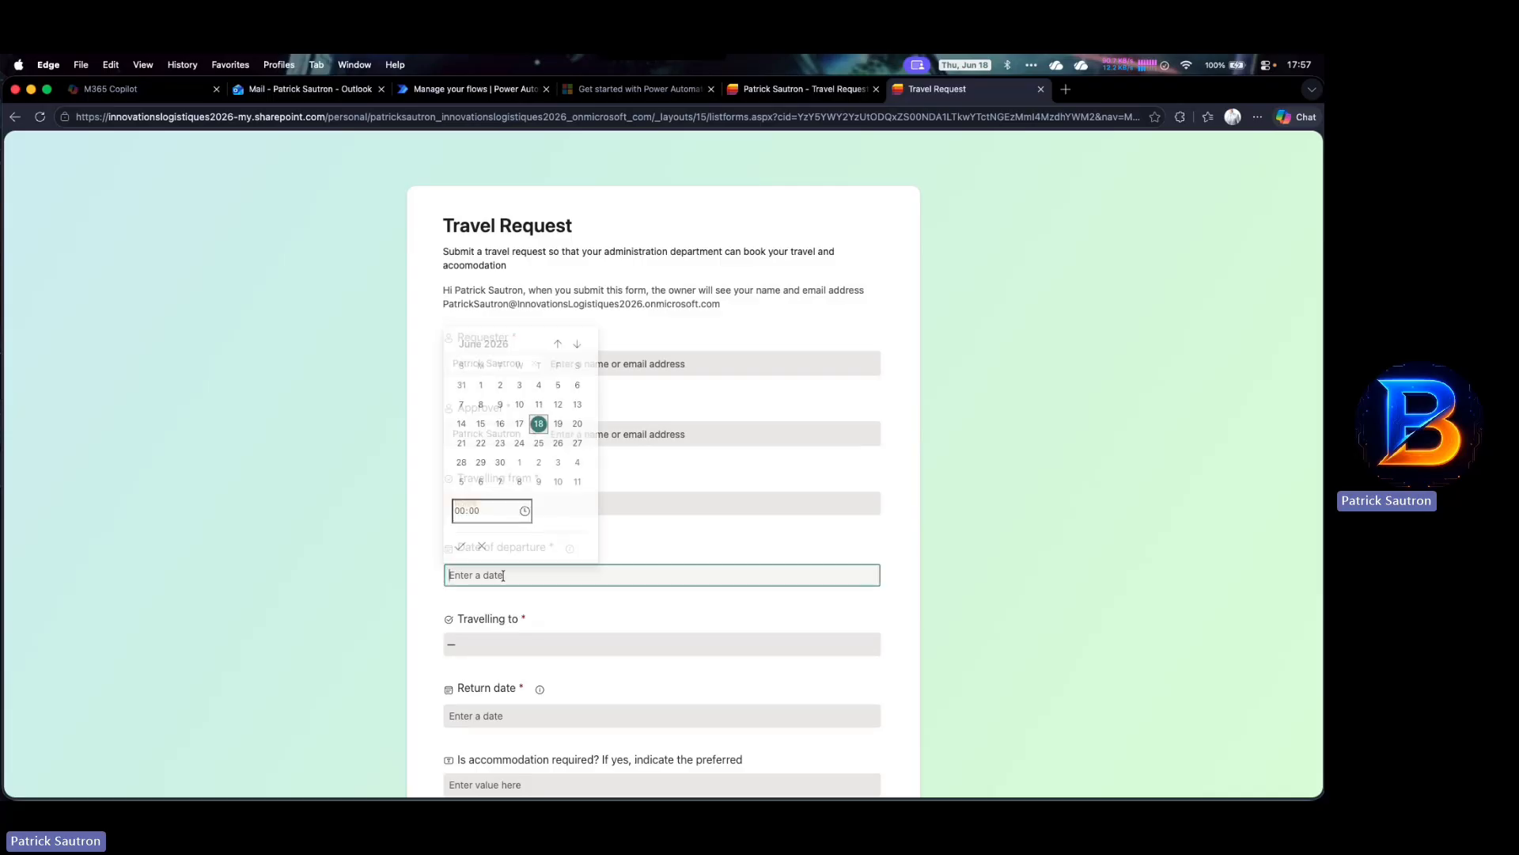
click(559, 422)
click(463, 512)
text(9)
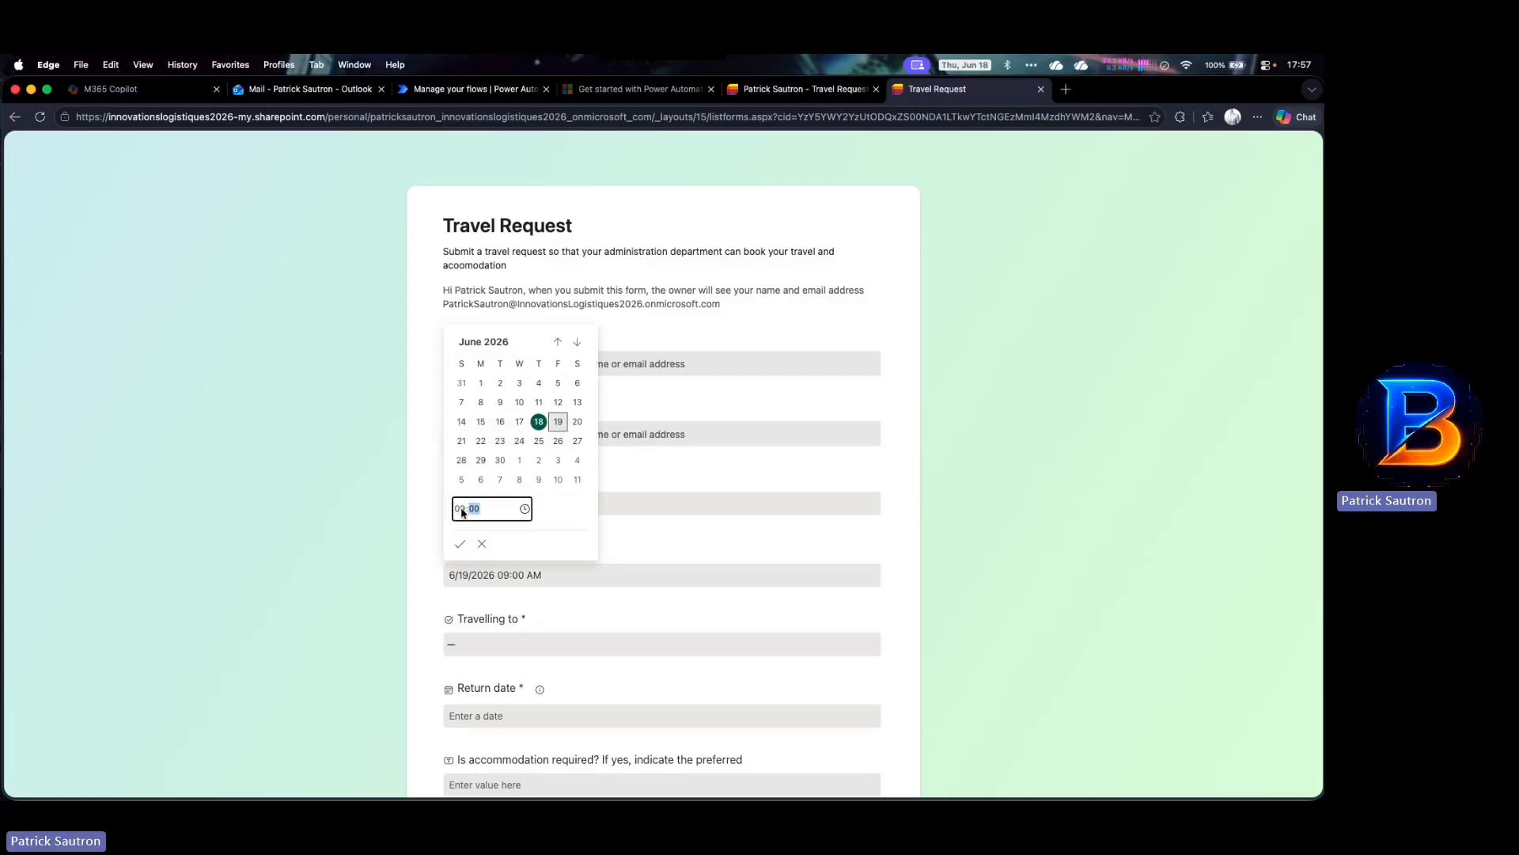
click(460, 544)
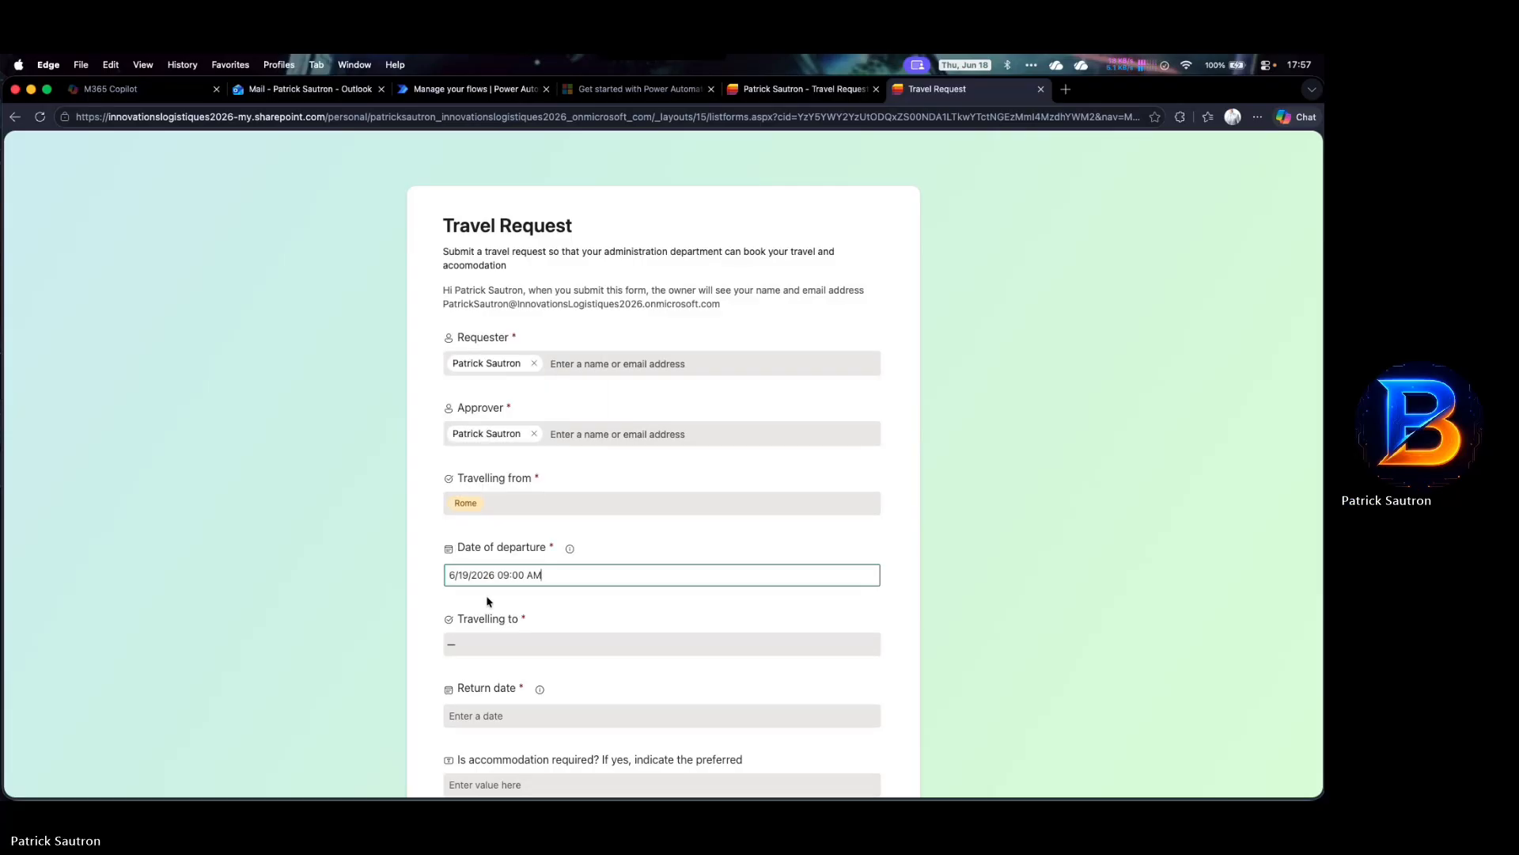
Set Travelling to to Athens and the Return date to 6/23/2026 09:00 AM
click(491, 643)
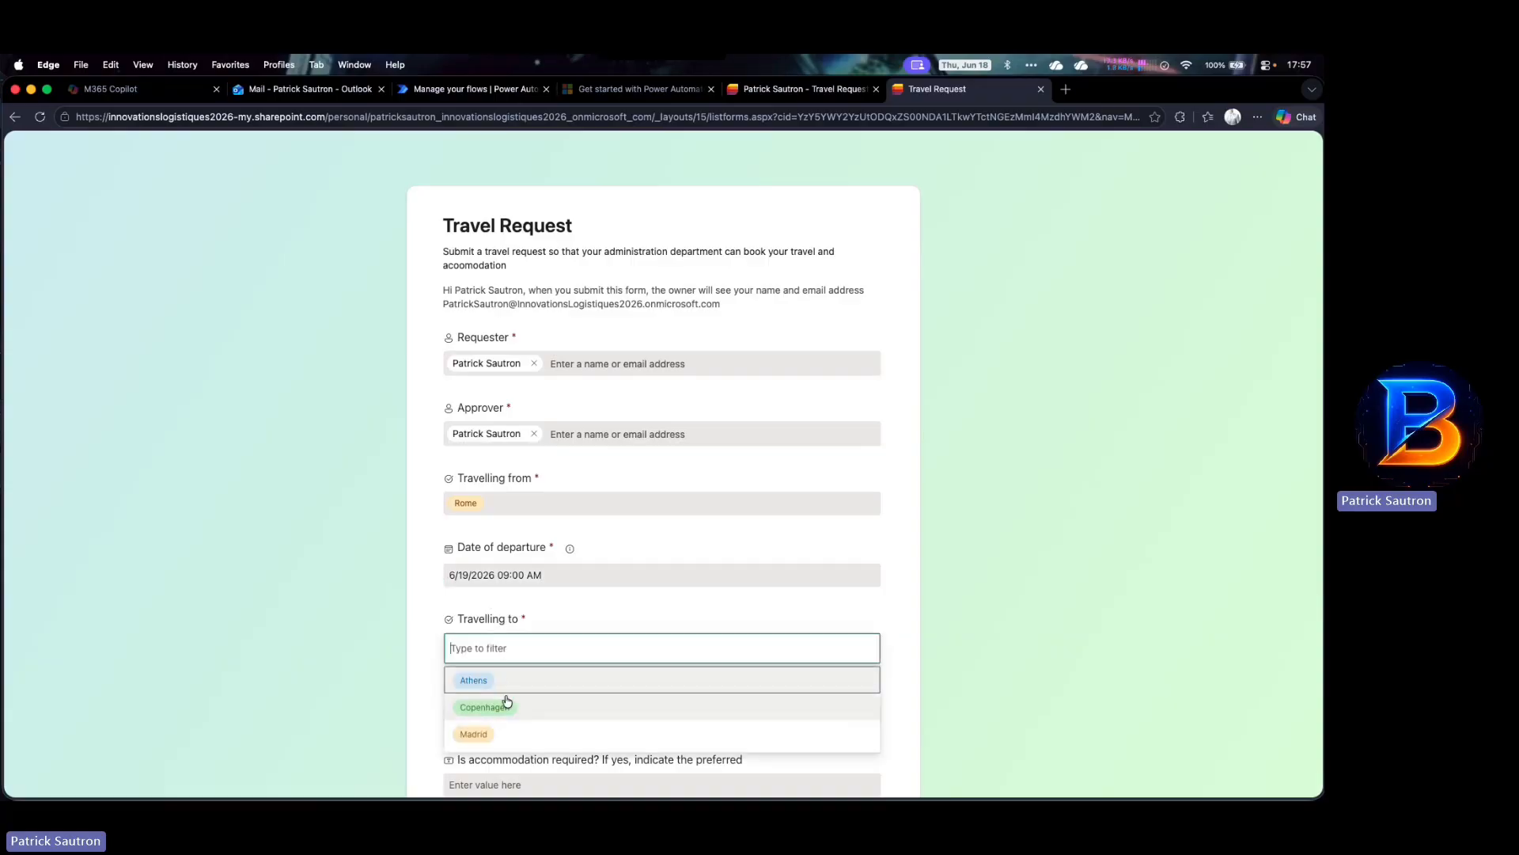
click(502, 680)
scroll(610, 509, down, 3)
click(500, 514)
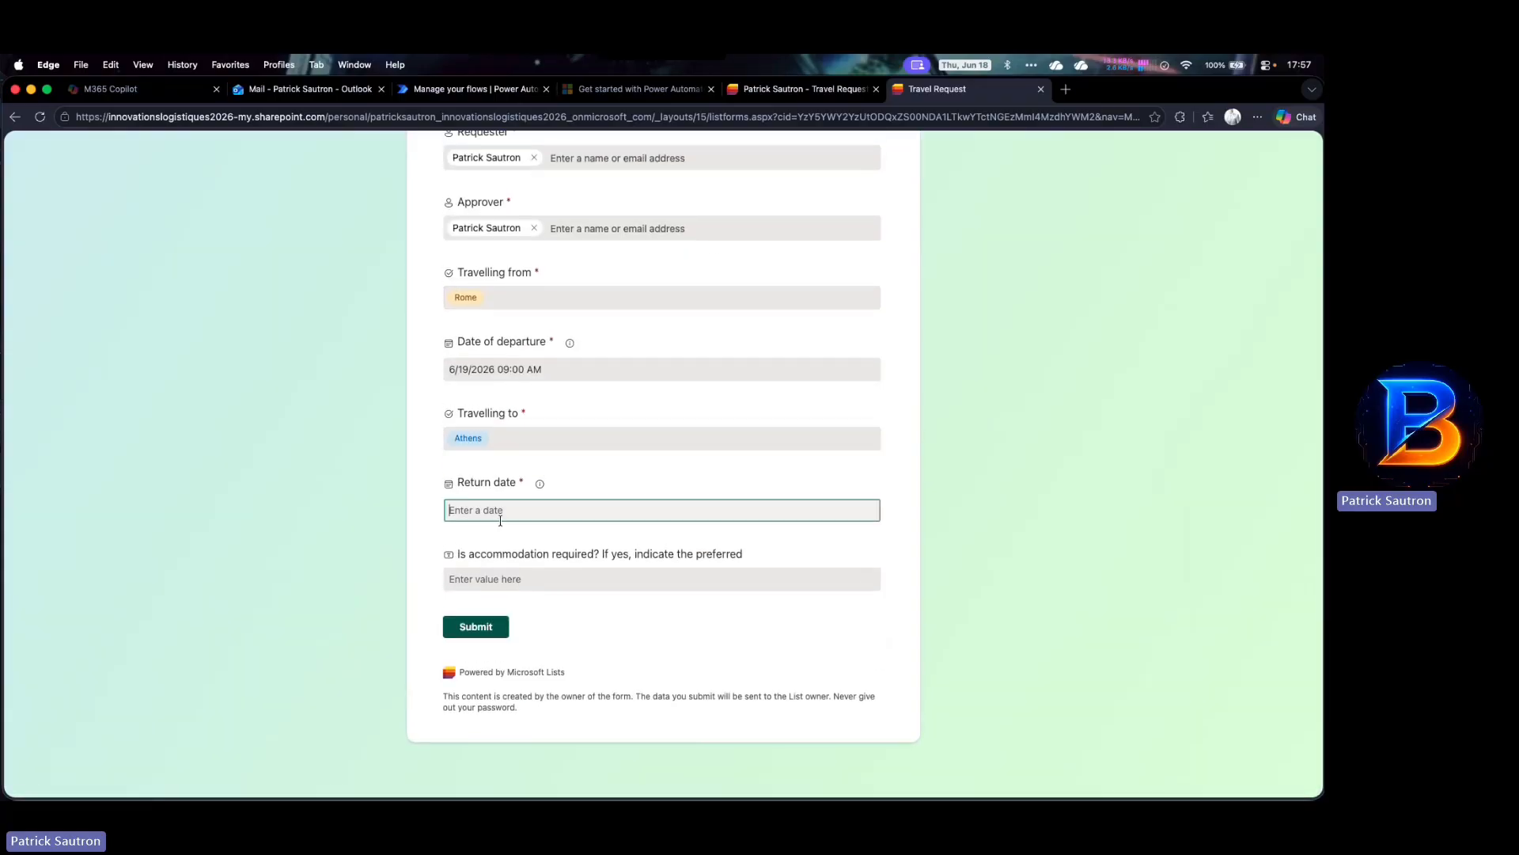
click(500, 642)
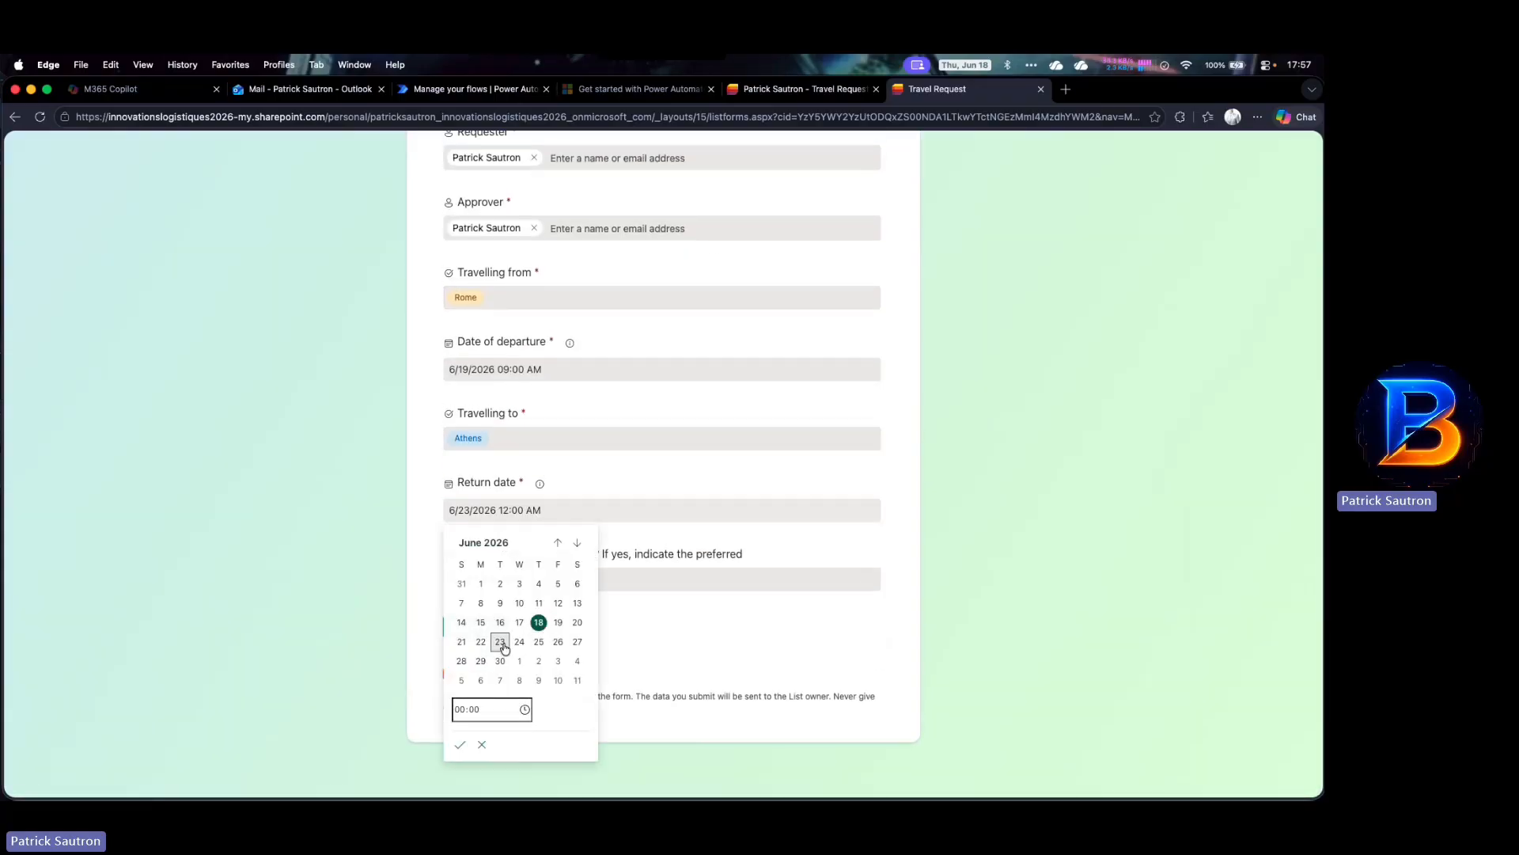
click(462, 710)
text(09)
click(460, 744)
Enter "Hotel Parthenon" as the preferred accommodation and submit the travel request
click(520, 586)
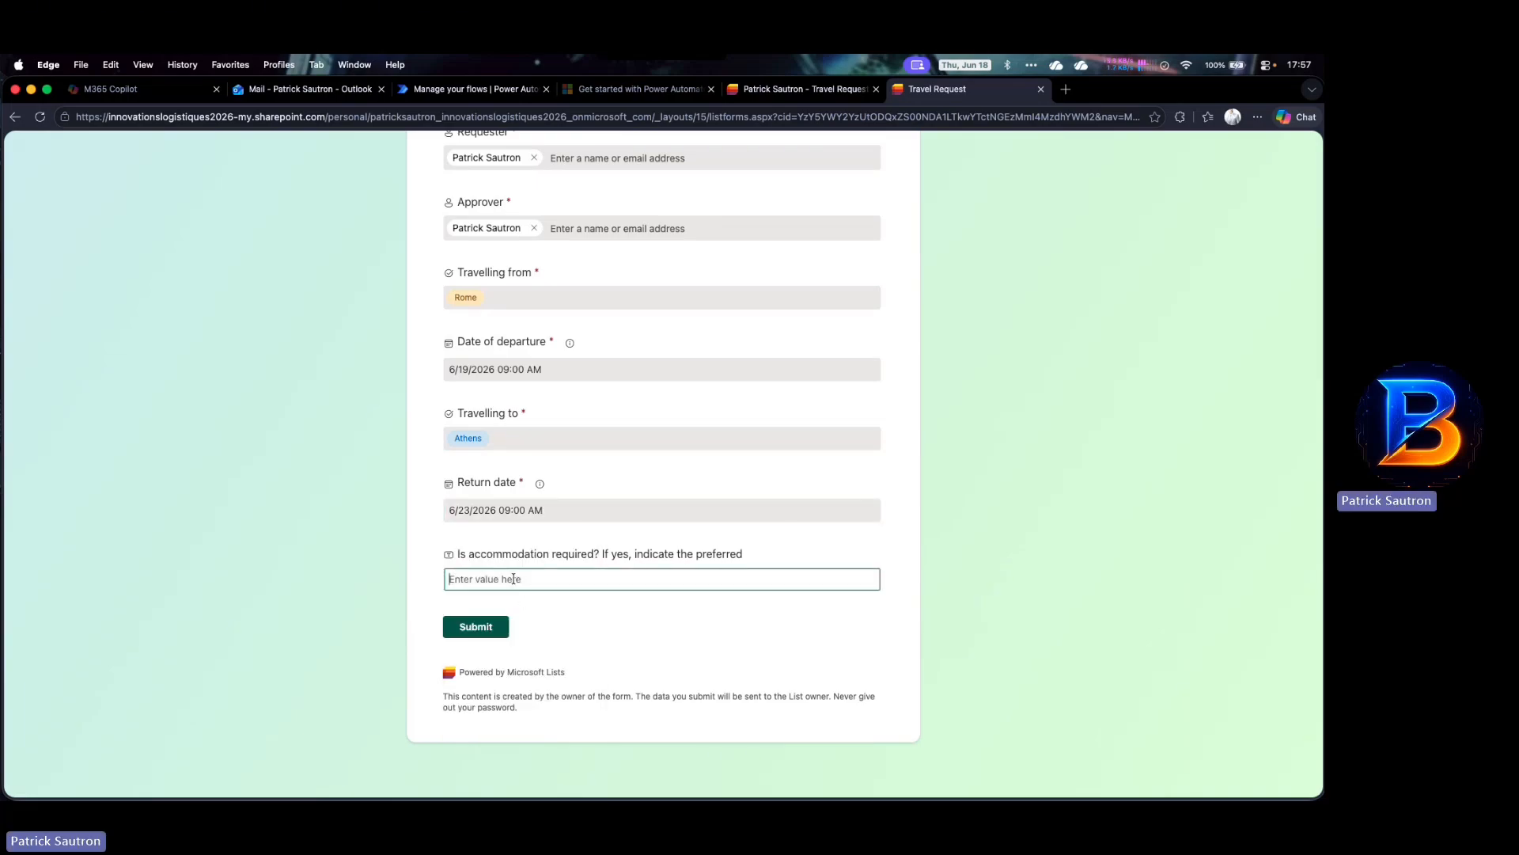
text(Hoteml)
key(BackSpace)
key(BackSpace)
text(l Parthenon)
click(478, 627)
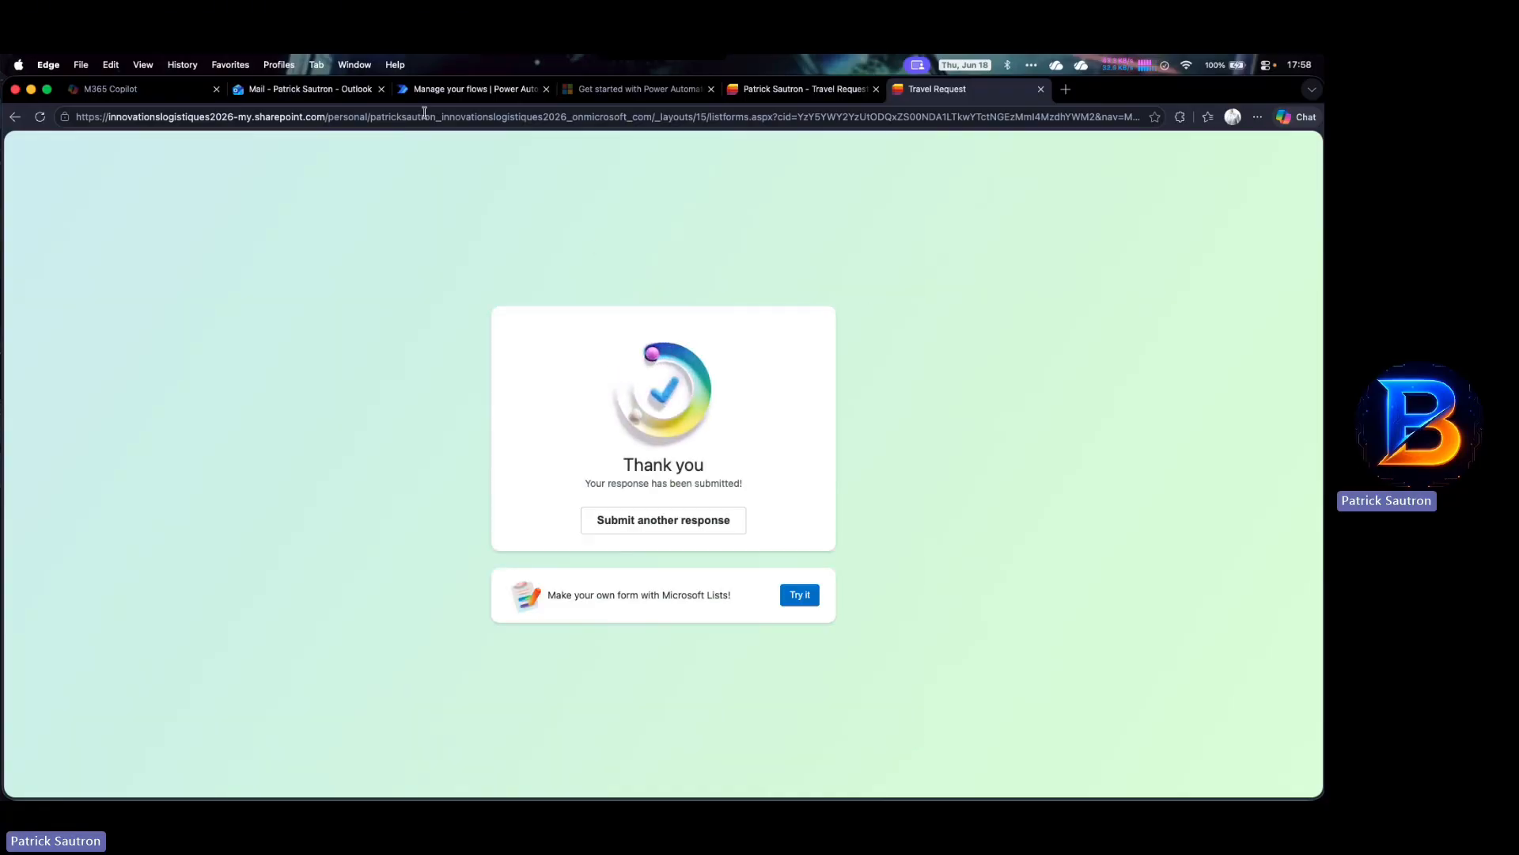
In Power Automate, keep refreshing the Travel request flow's 28-day run history to check for the run triggered by the submitted request
click(473, 88)
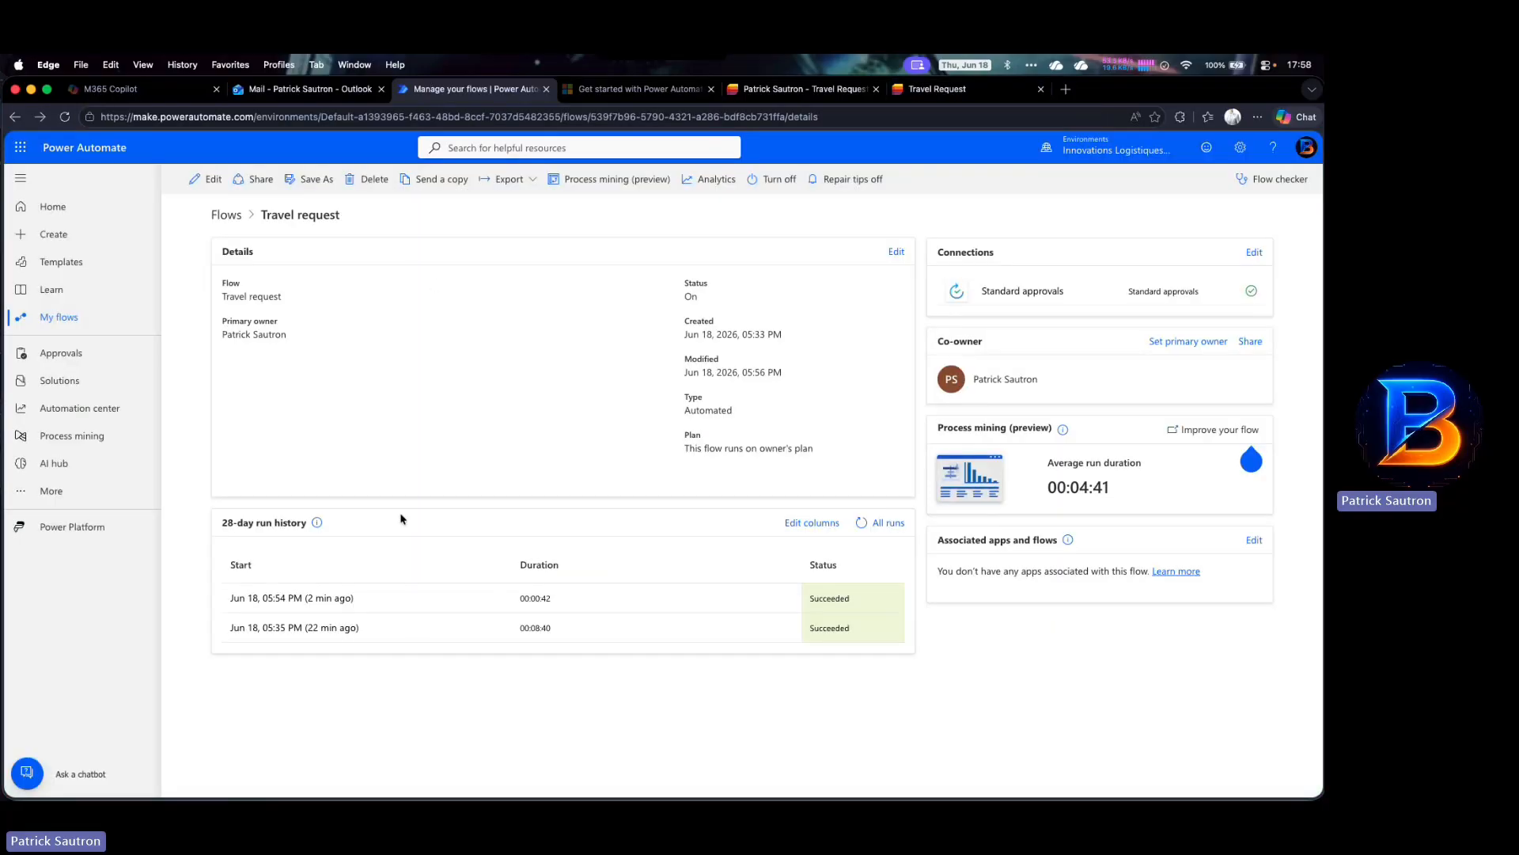
click(860, 523)
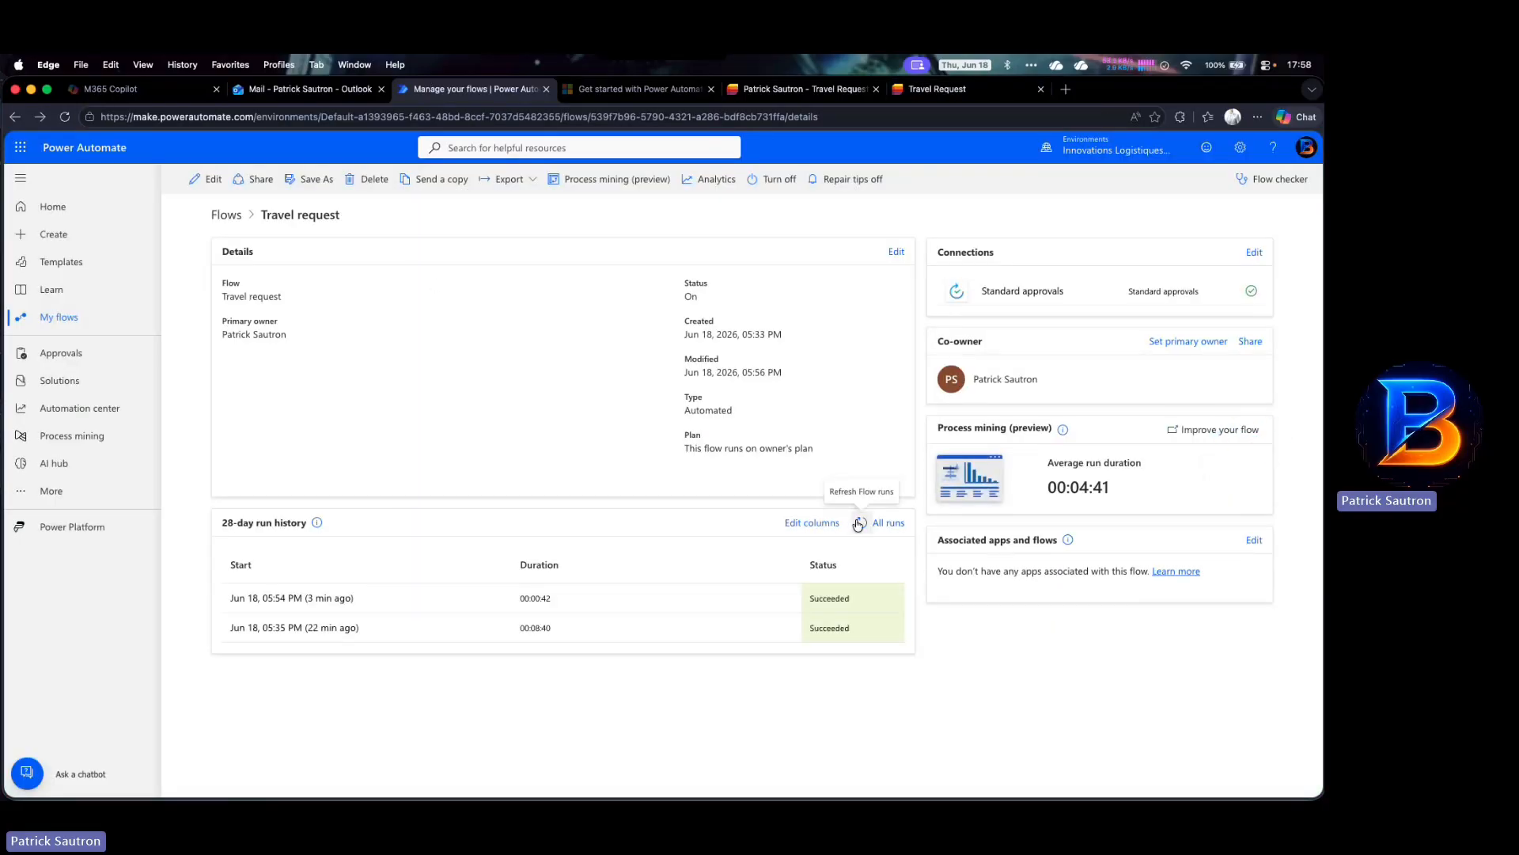
click(859, 523)
click(859, 524)
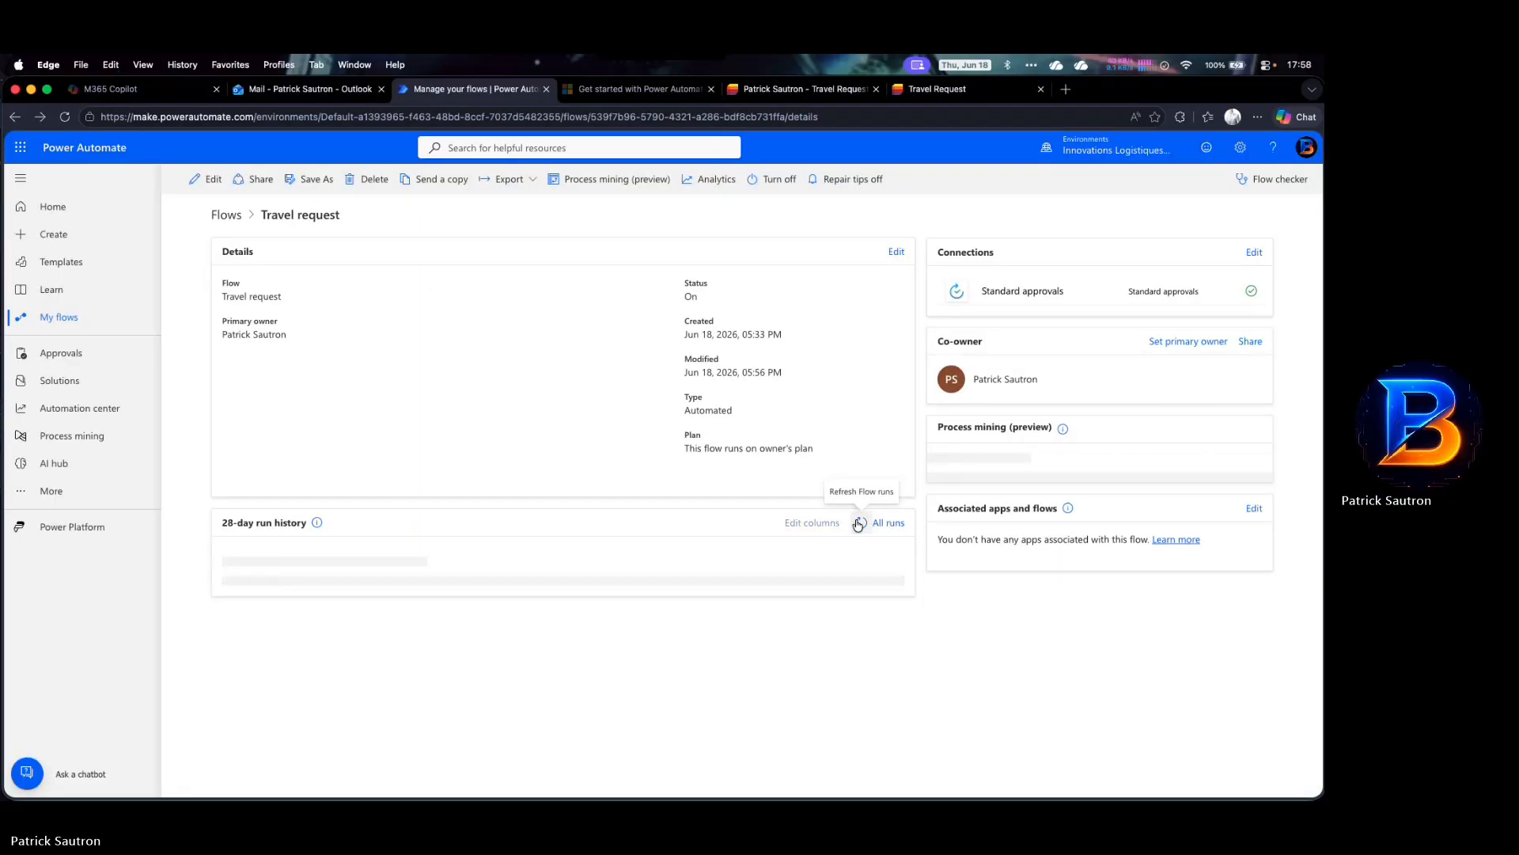
click(860, 523)
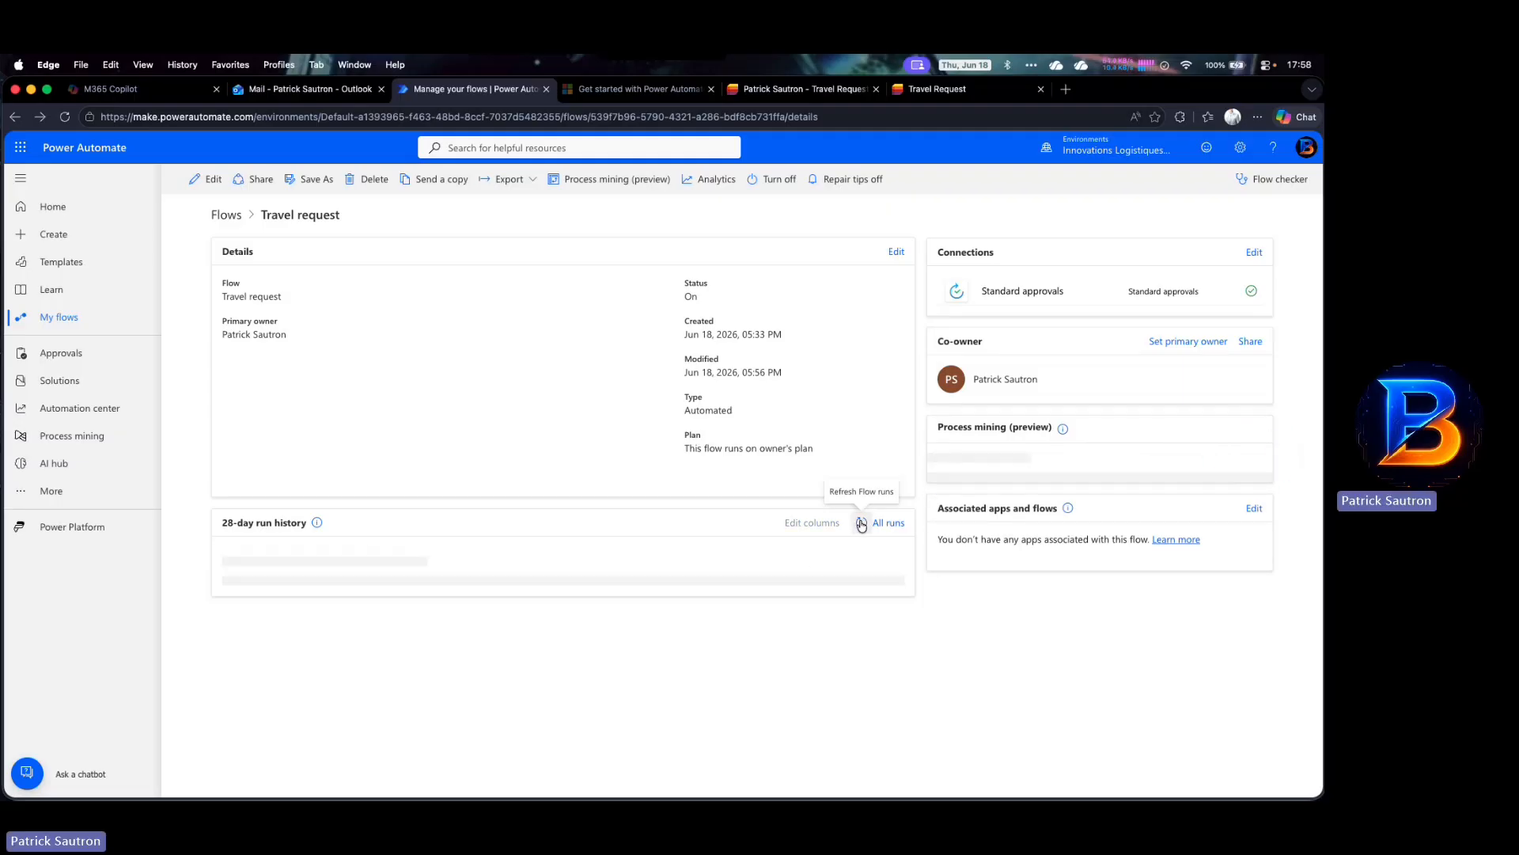
click(860, 523)
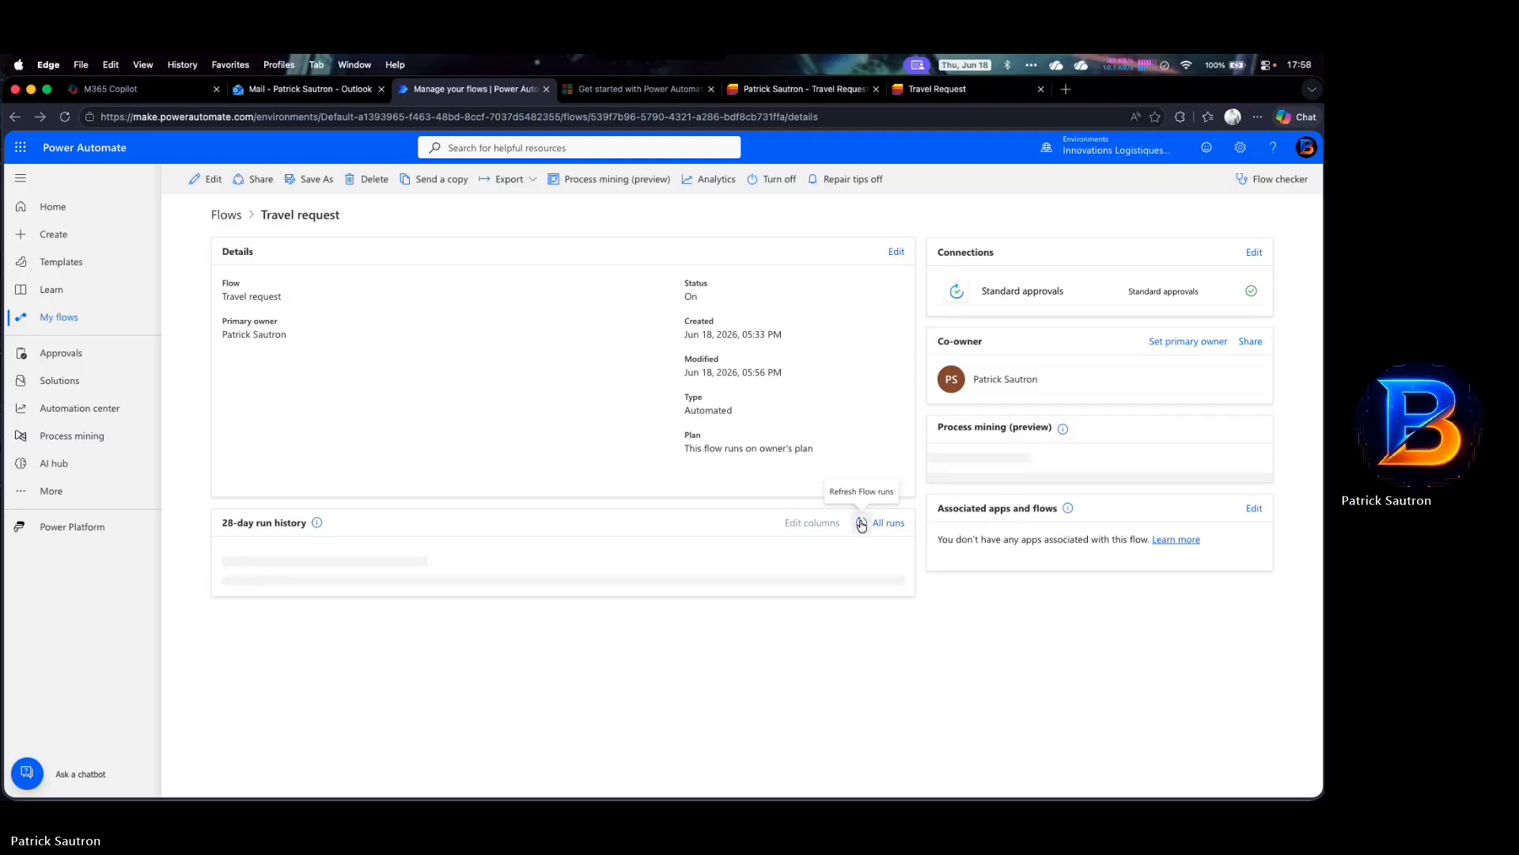
click(860, 523)
click(860, 523)
click(860, 523)
click(860, 523)
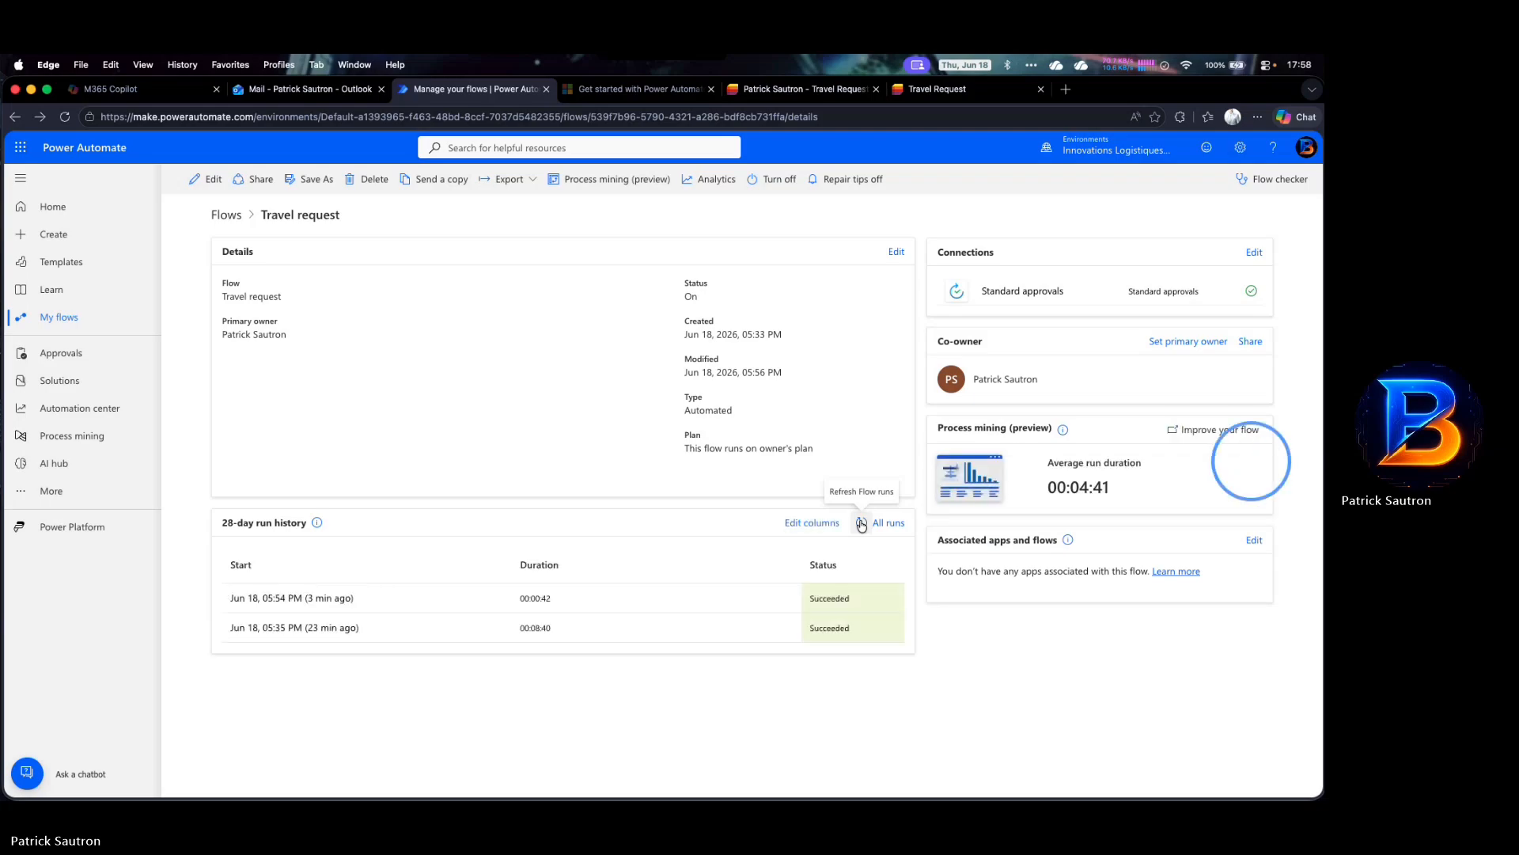
click(860, 523)
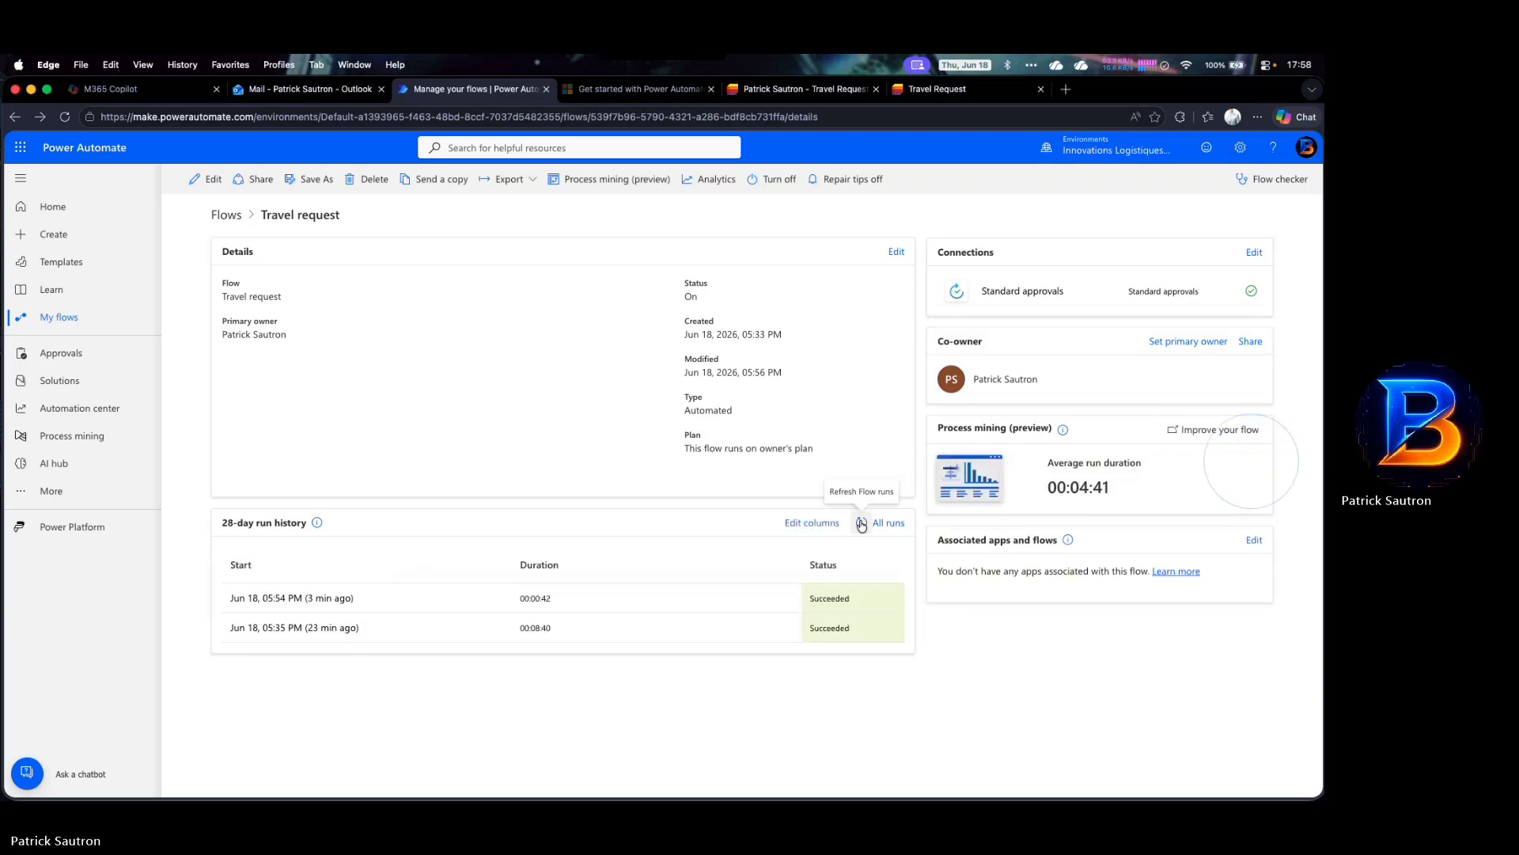
click(860, 523)
click(860, 523)
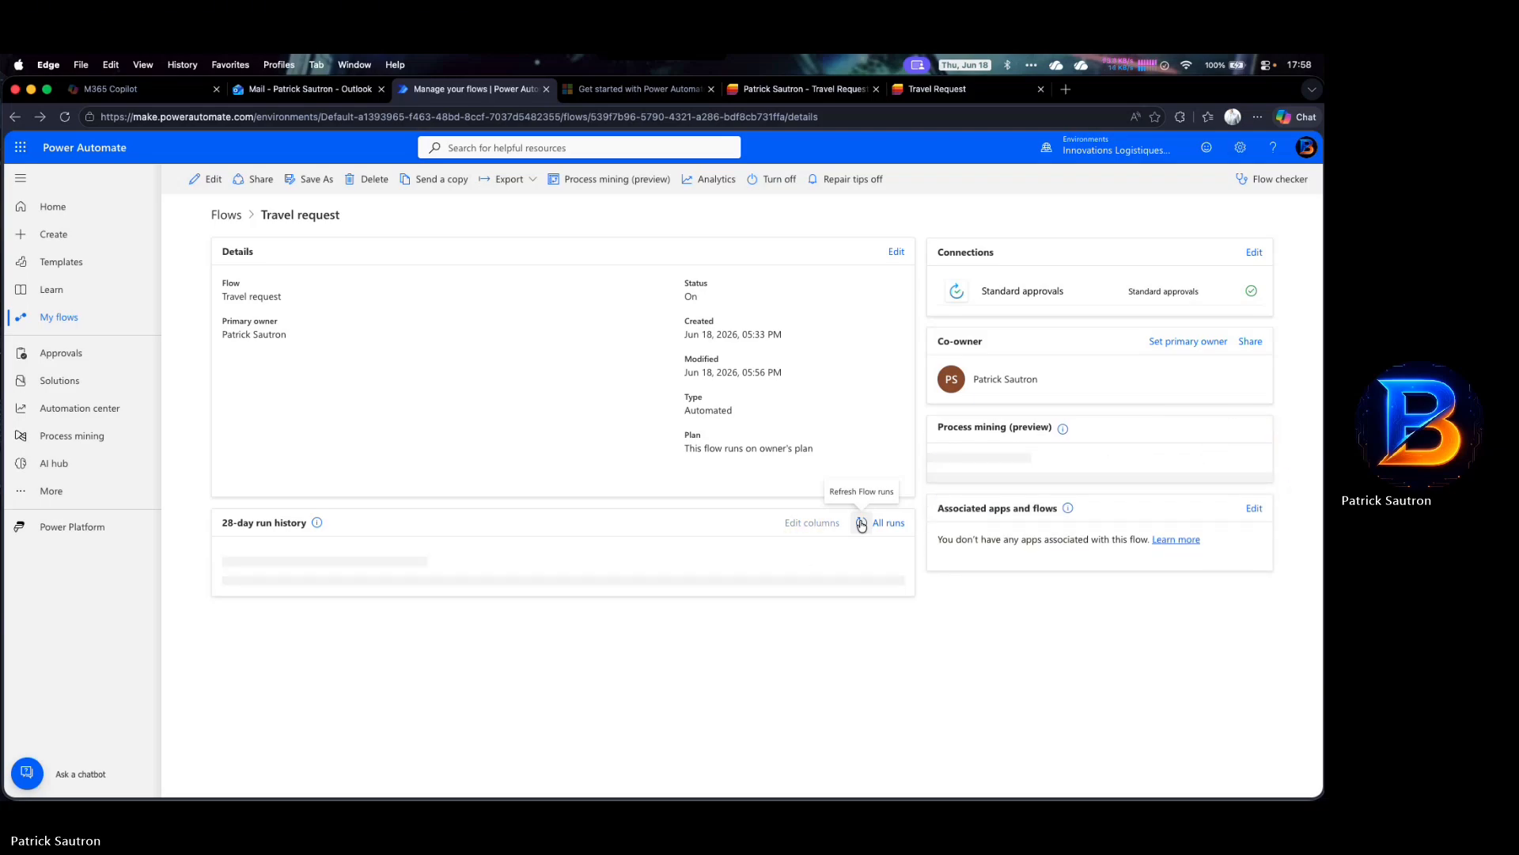
click(861, 523)
click(860, 523)
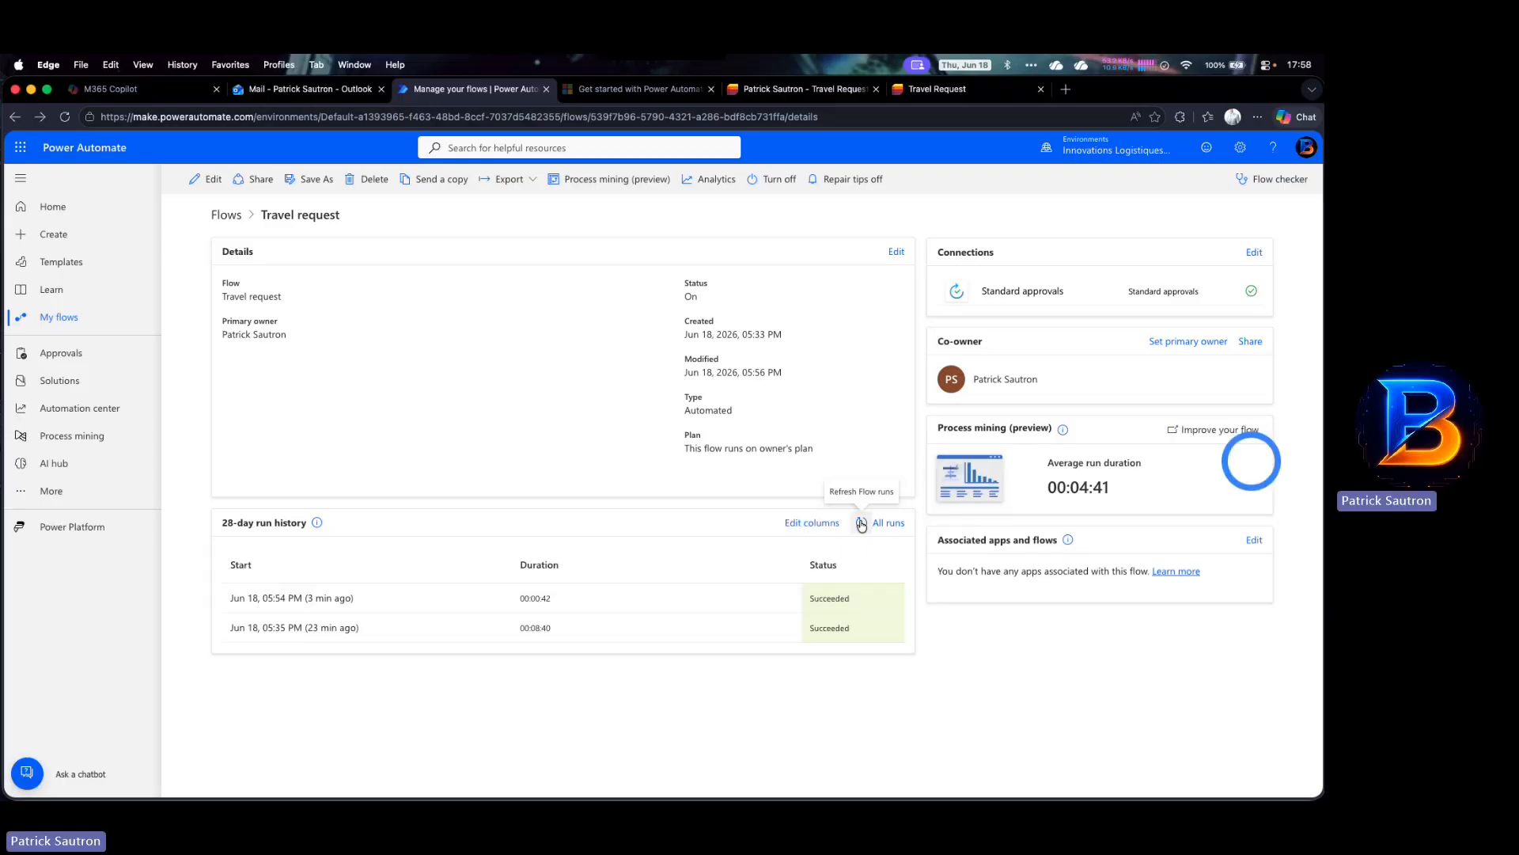
click(862, 525)
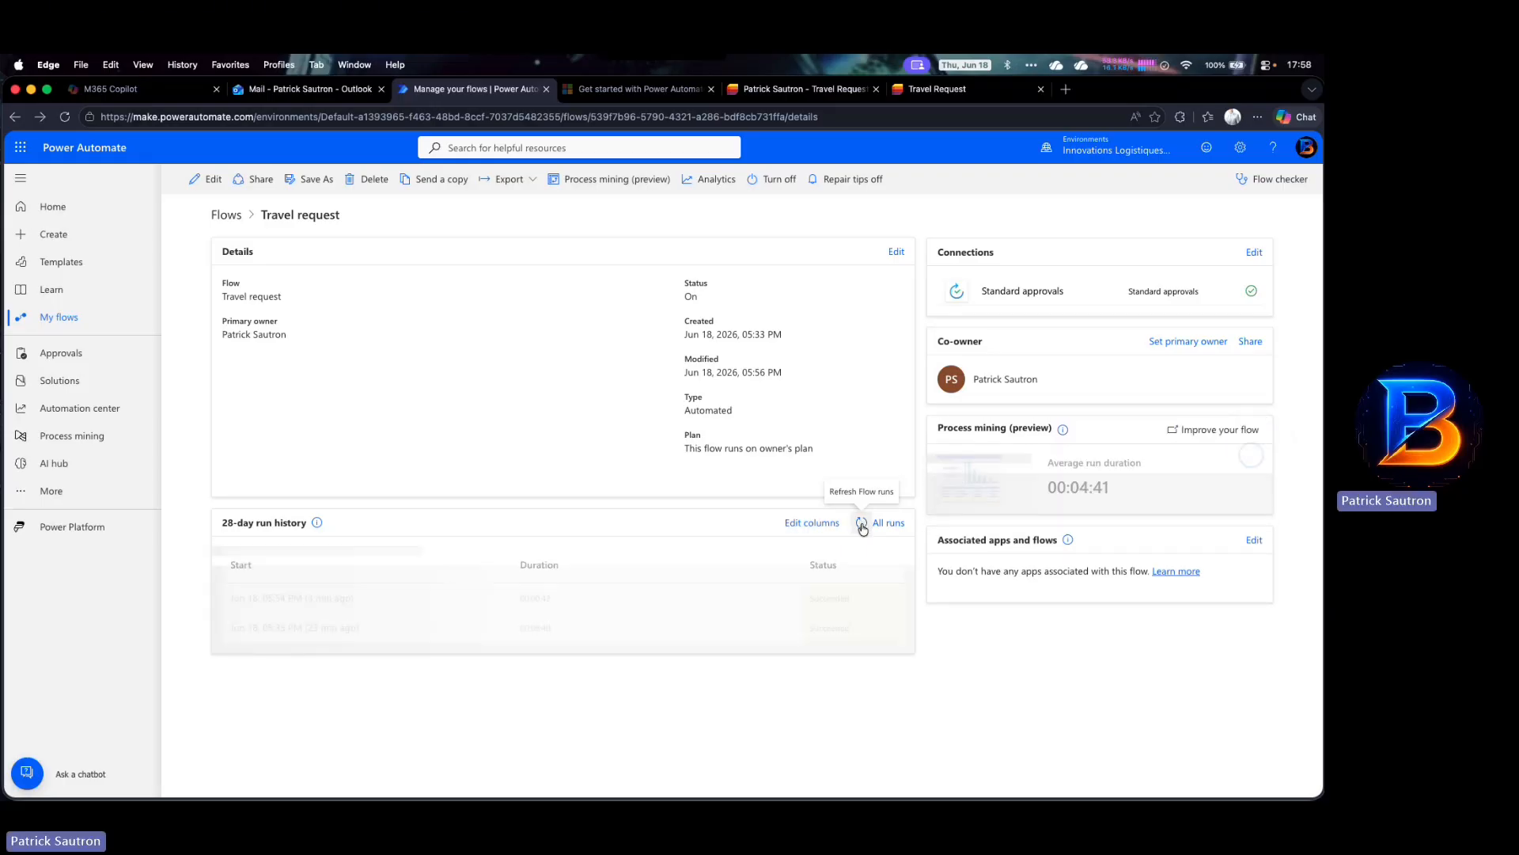
click(862, 524)
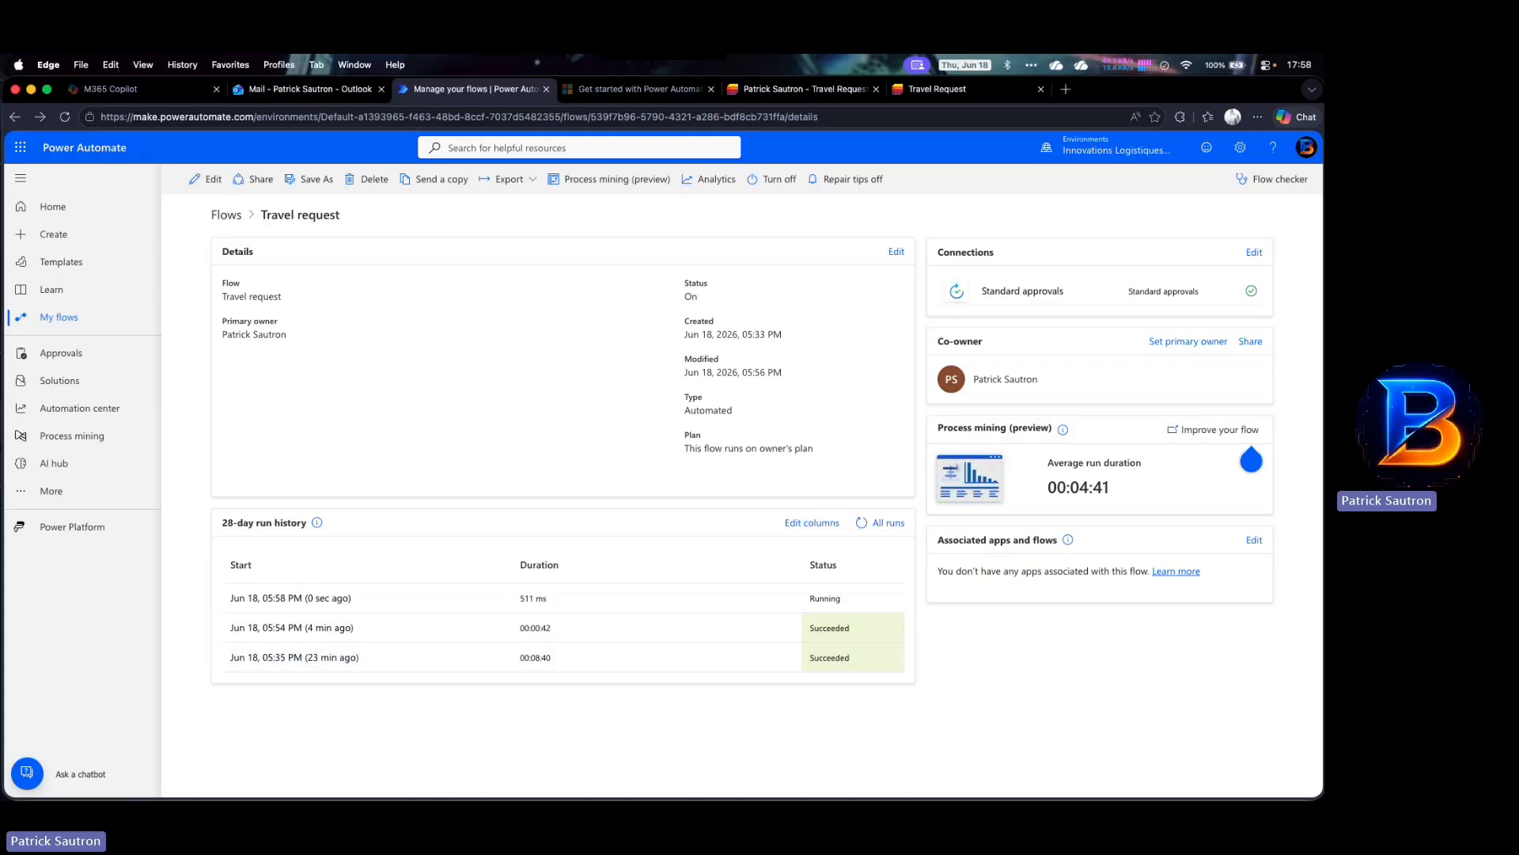
In Microsoft Teams, open "New Travel Request for approval - 5" and reject it with the comment "You cannot travel - I don't like you."
drag(1323, 107, 322, 102)
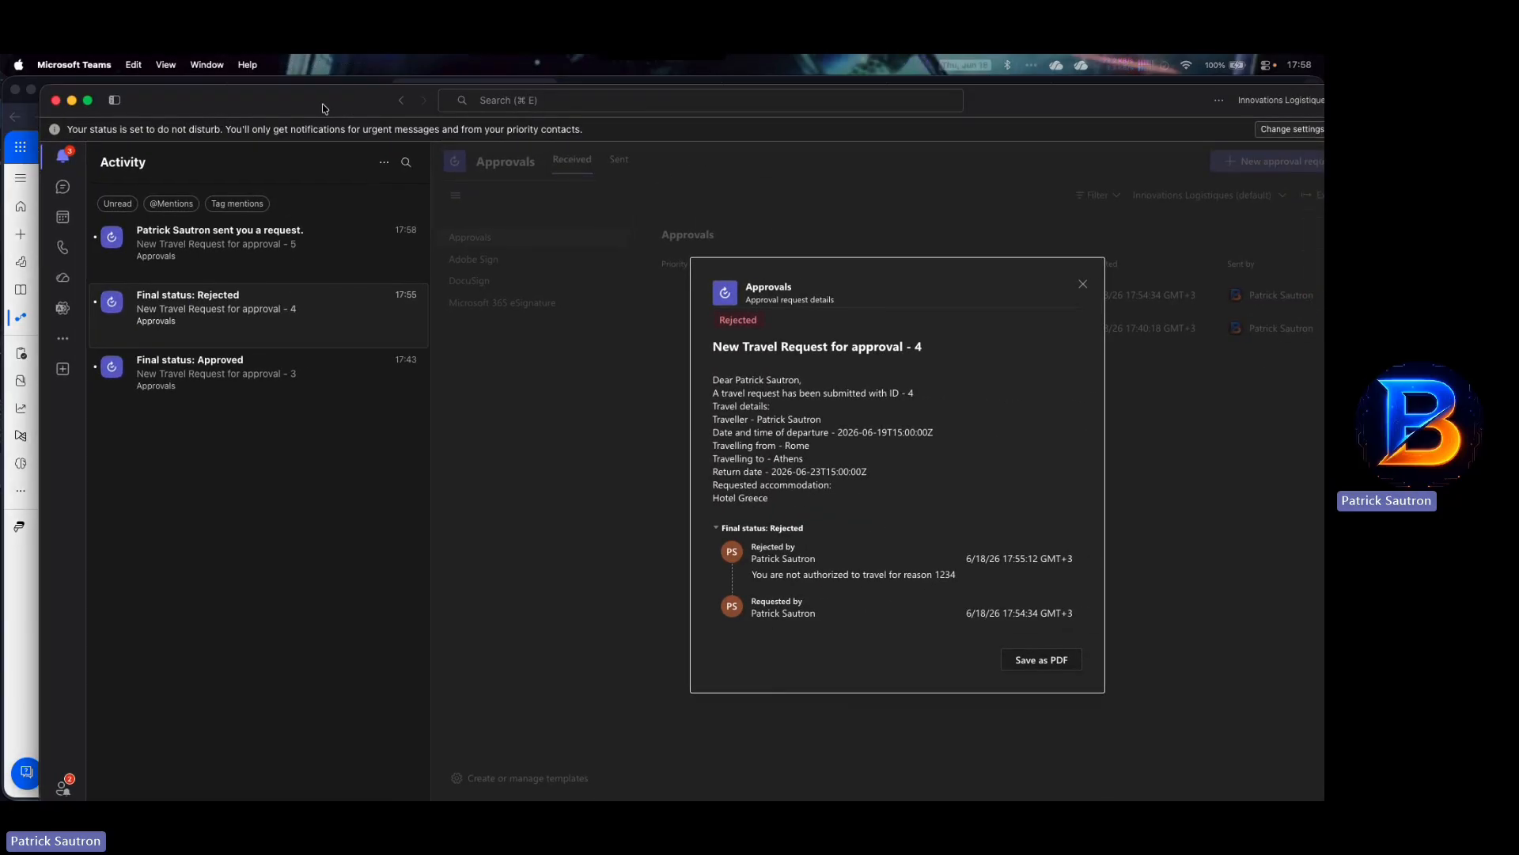
click(219, 246)
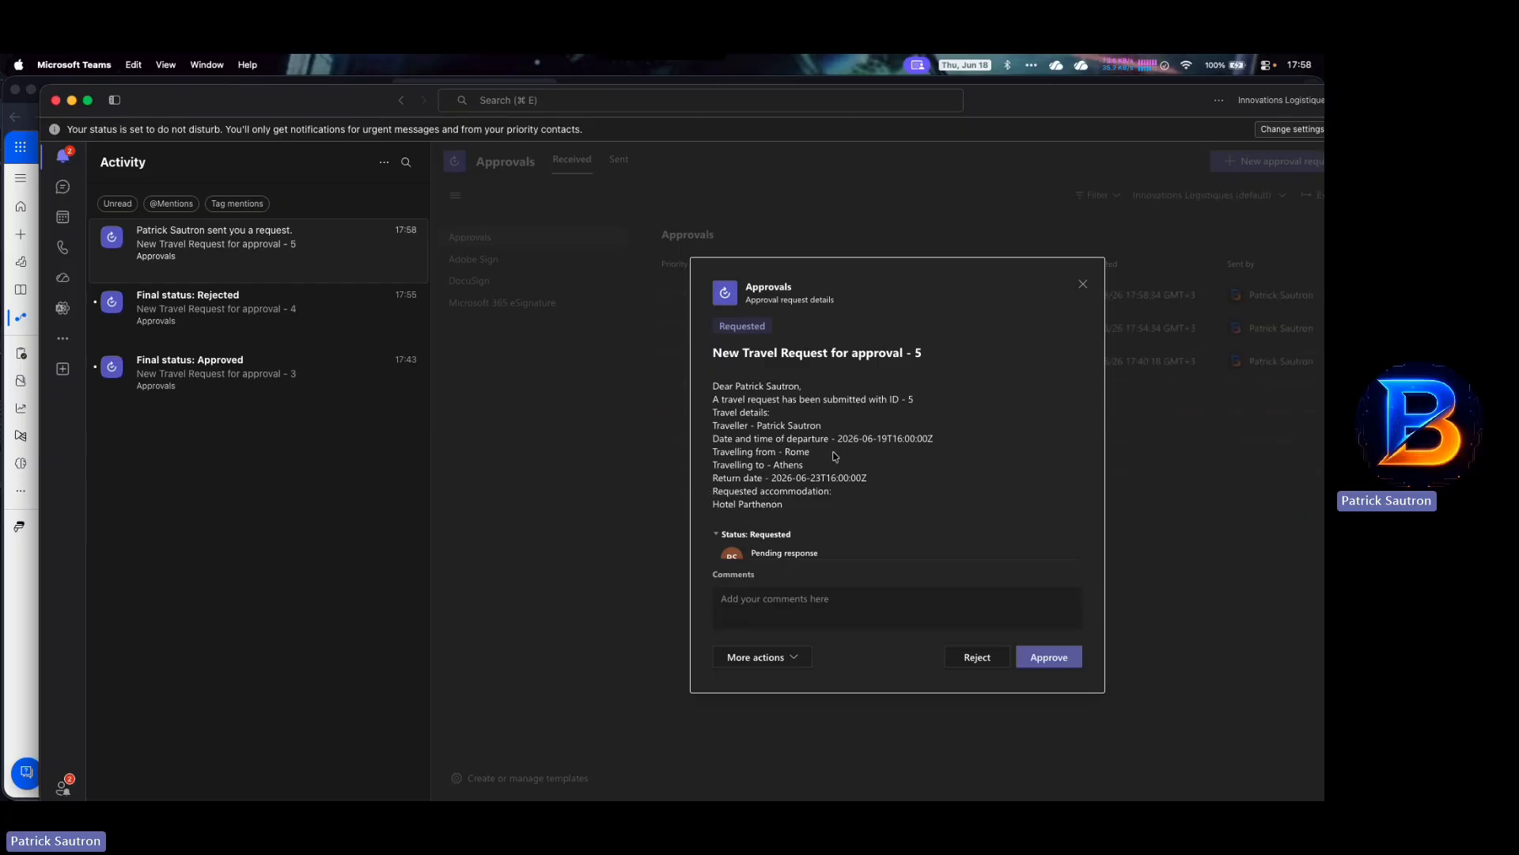
scroll(833, 443, down, 2)
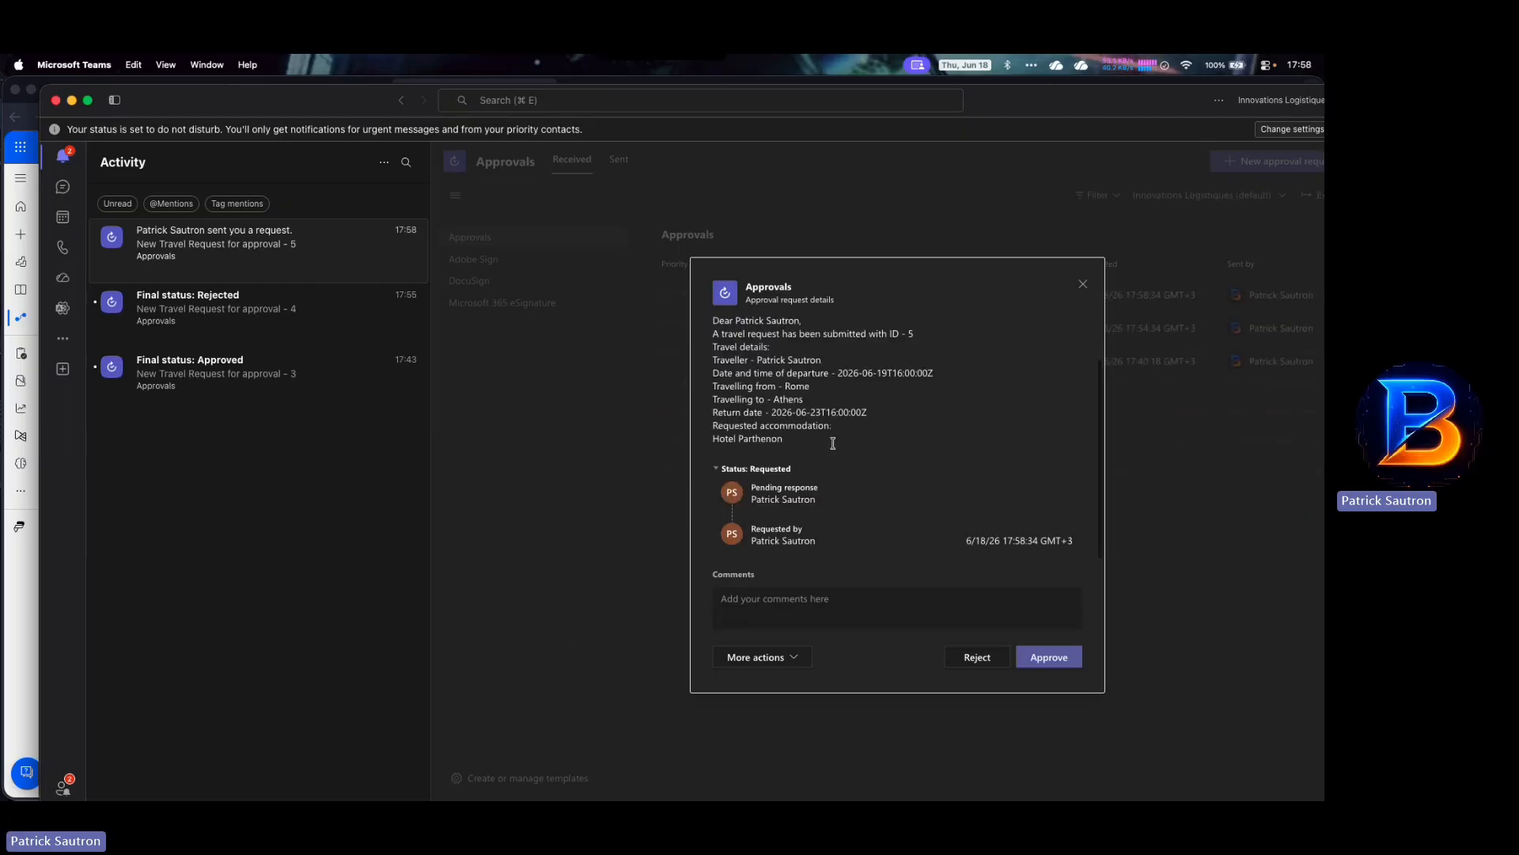
click(812, 603)
text(You)
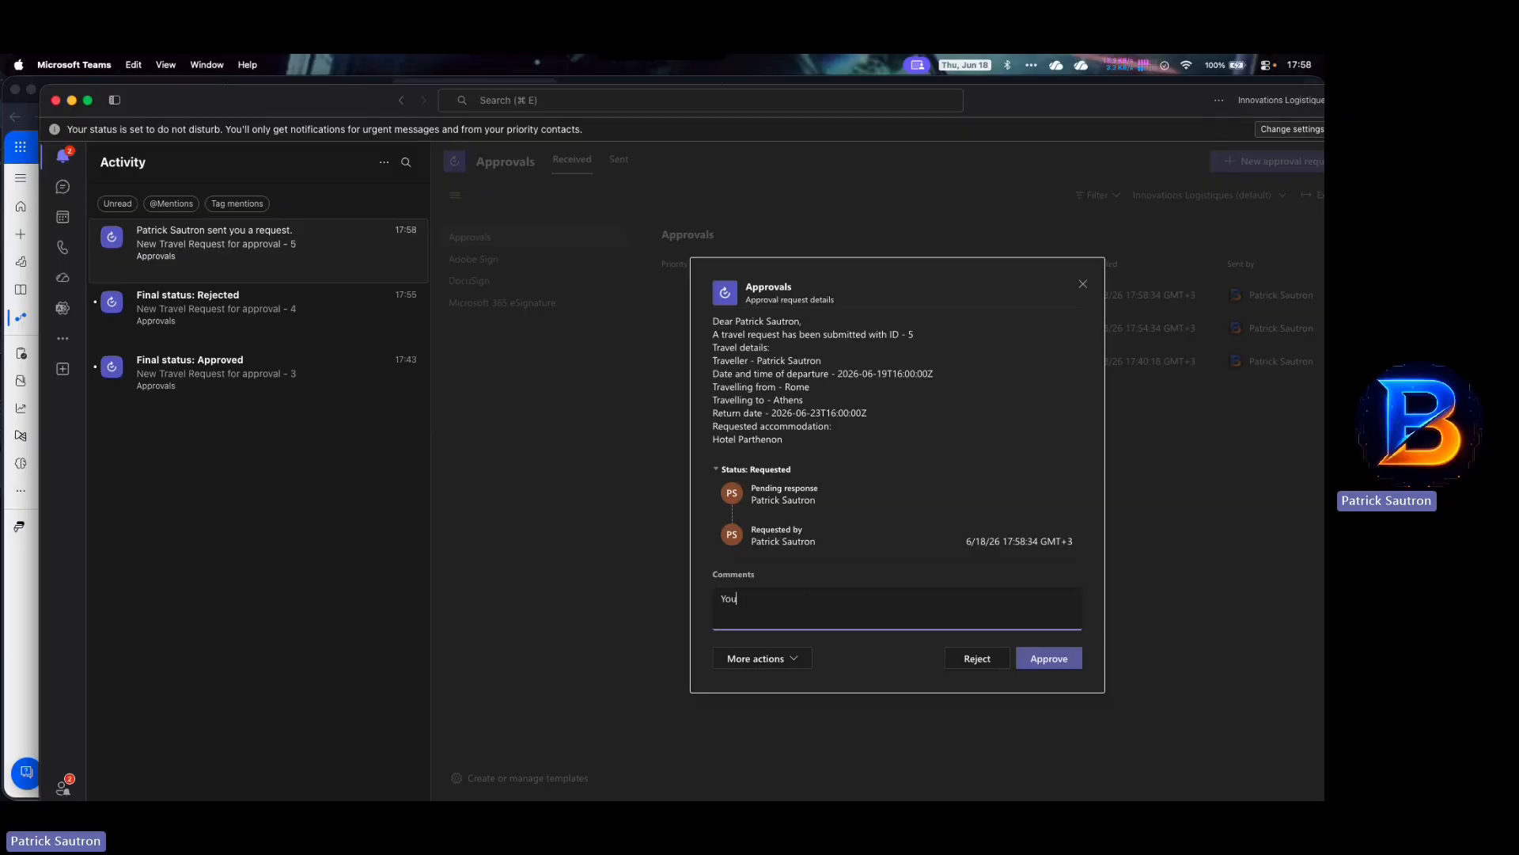
text( cannot travel - I don't like you.)
click(974, 660)
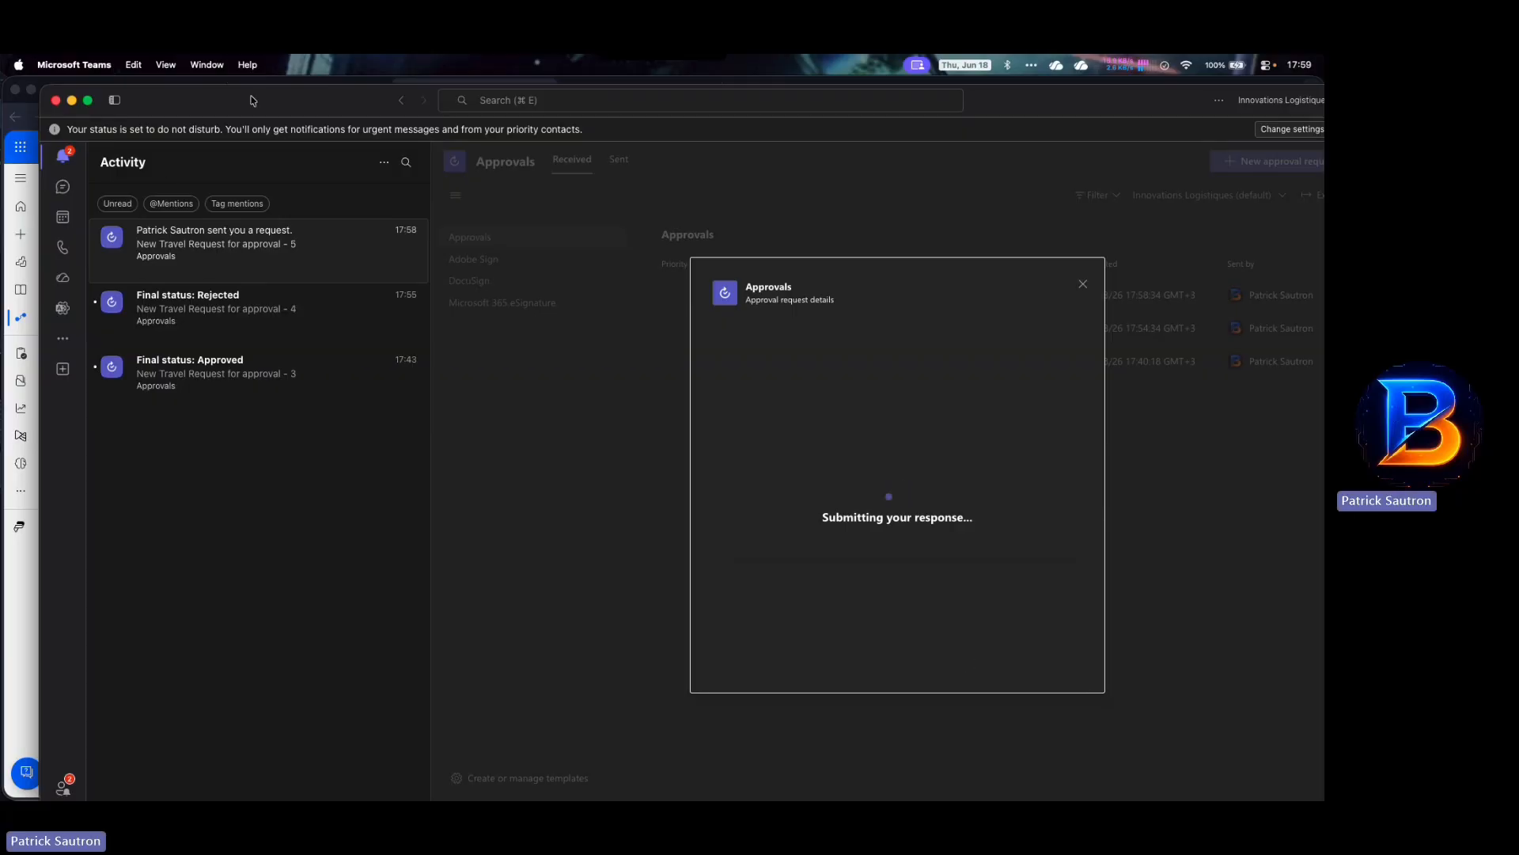
Move the Teams window aside and check in Outlook the approval and rejection emails for travel request ID 5, including the rejection reason
drag(252, 100, 317, 151)
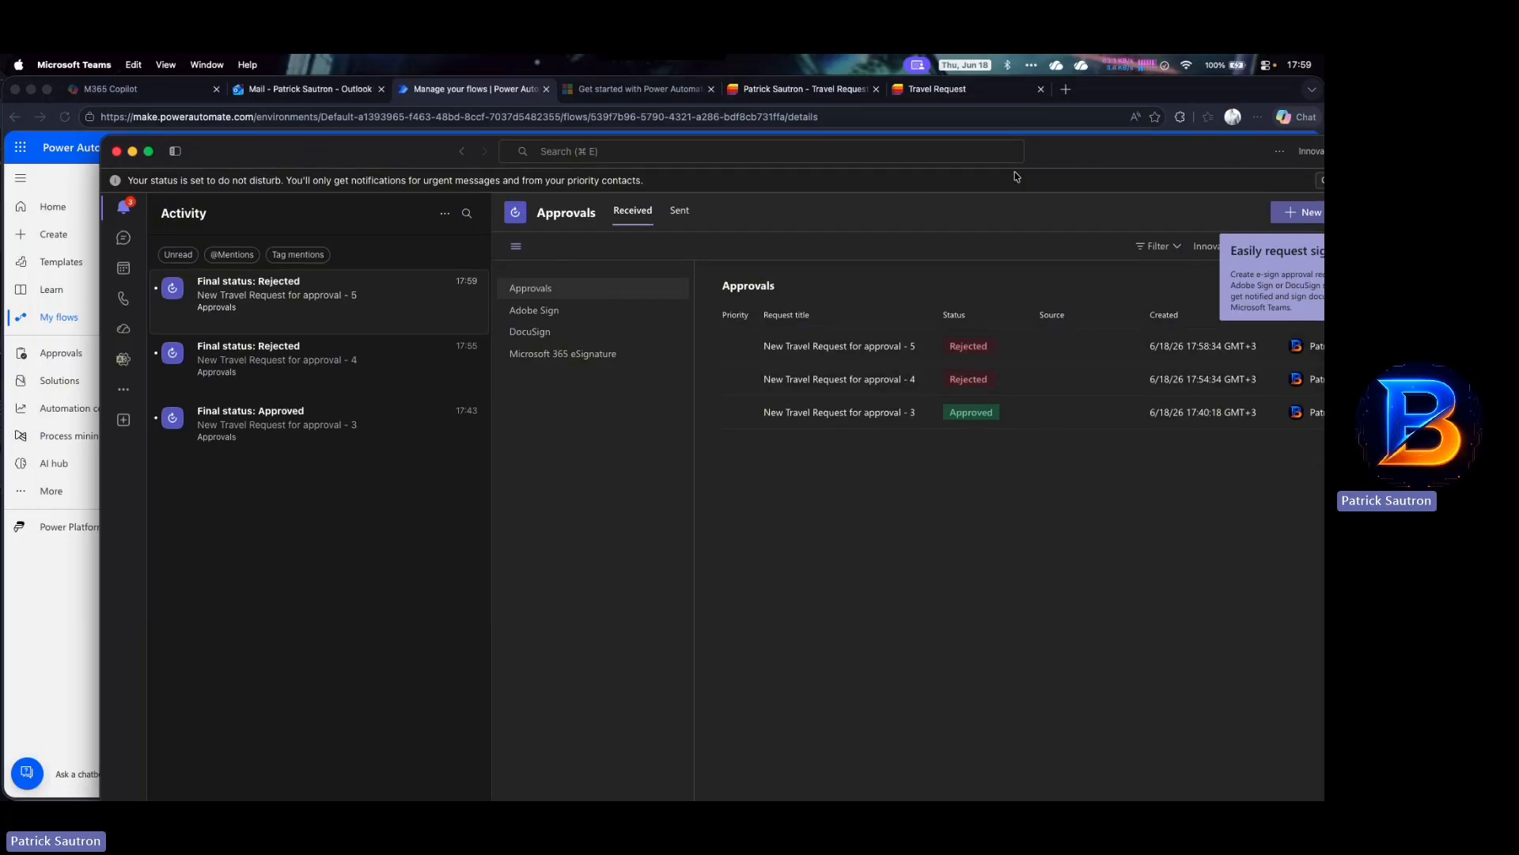
drag(1019, 158, 1503, 158)
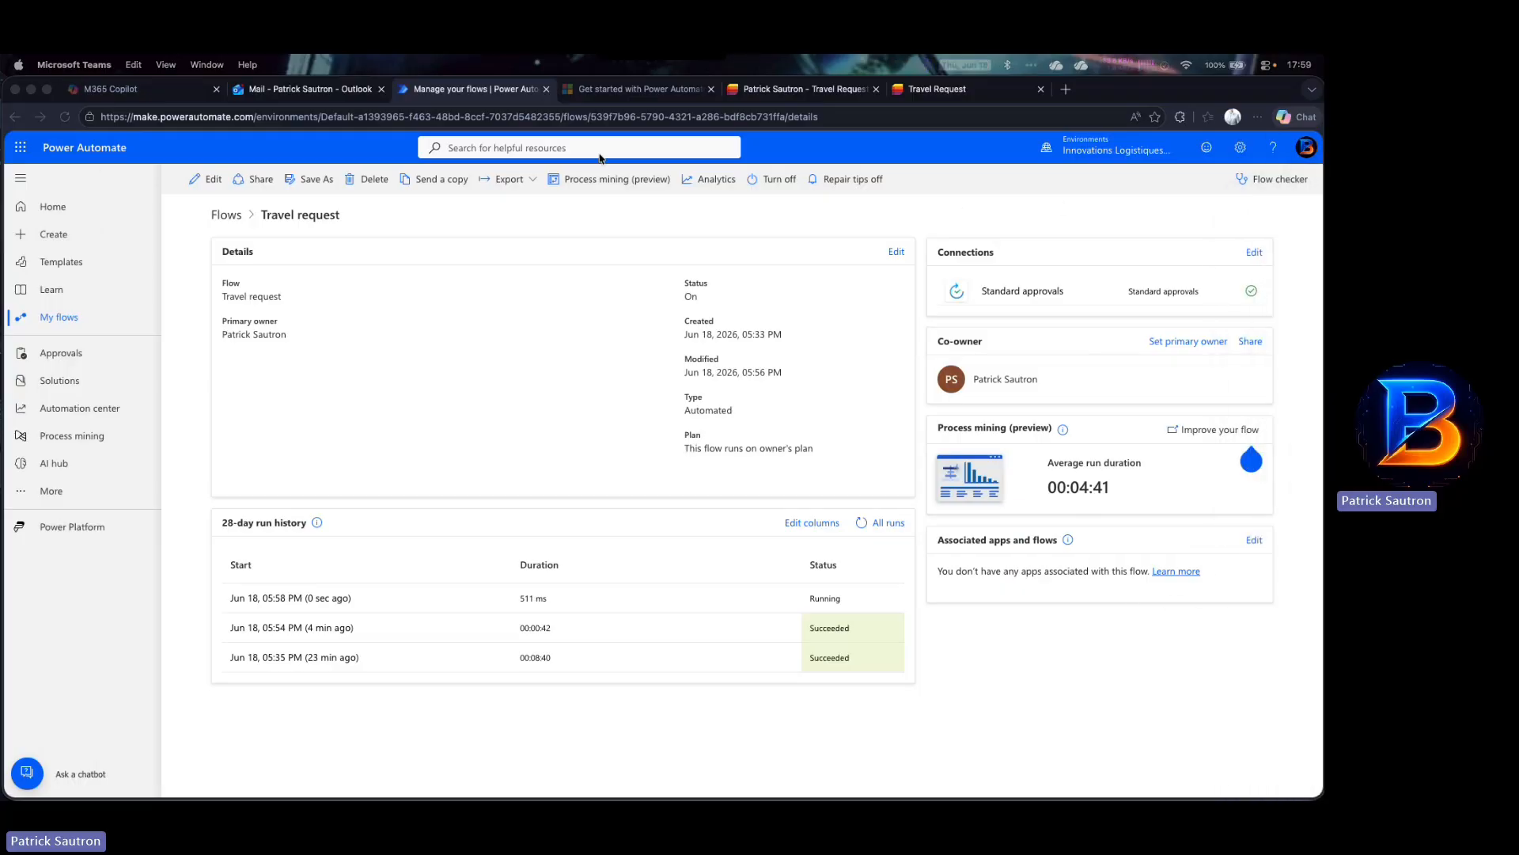
click(269, 90)
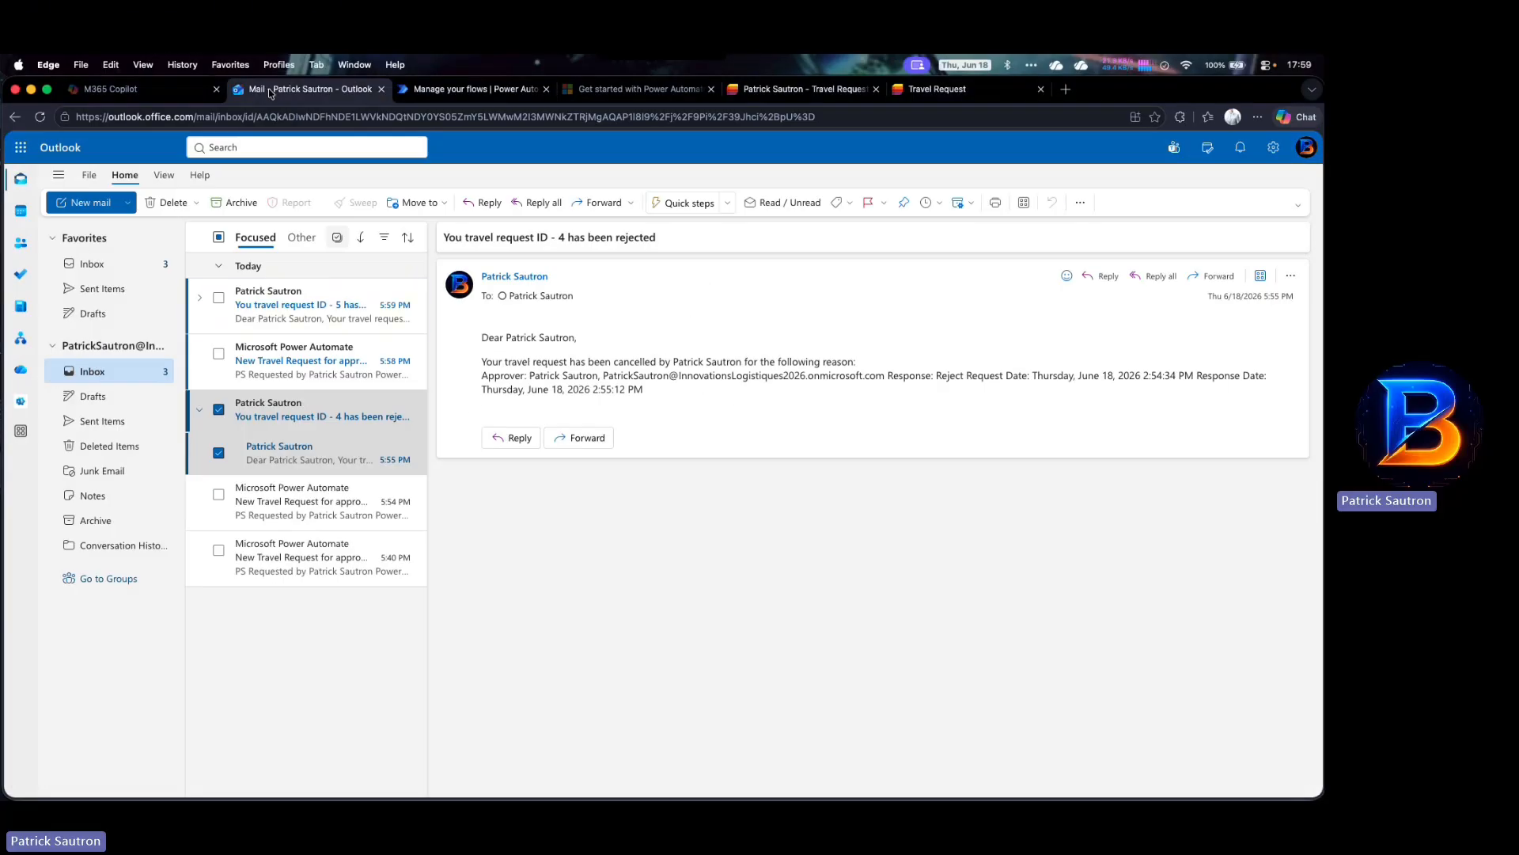
click(285, 361)
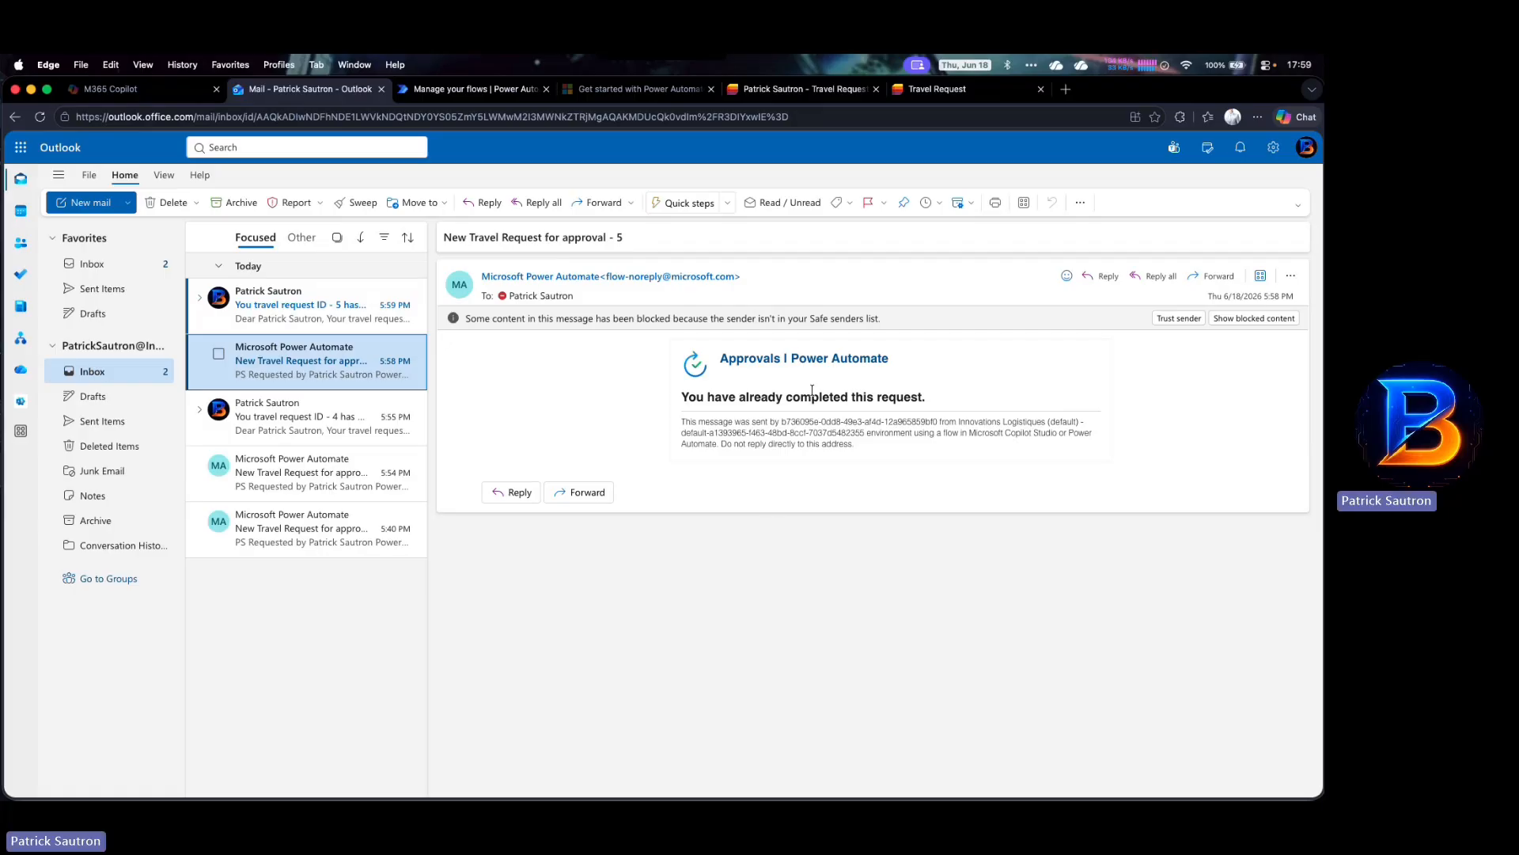
click(294, 319)
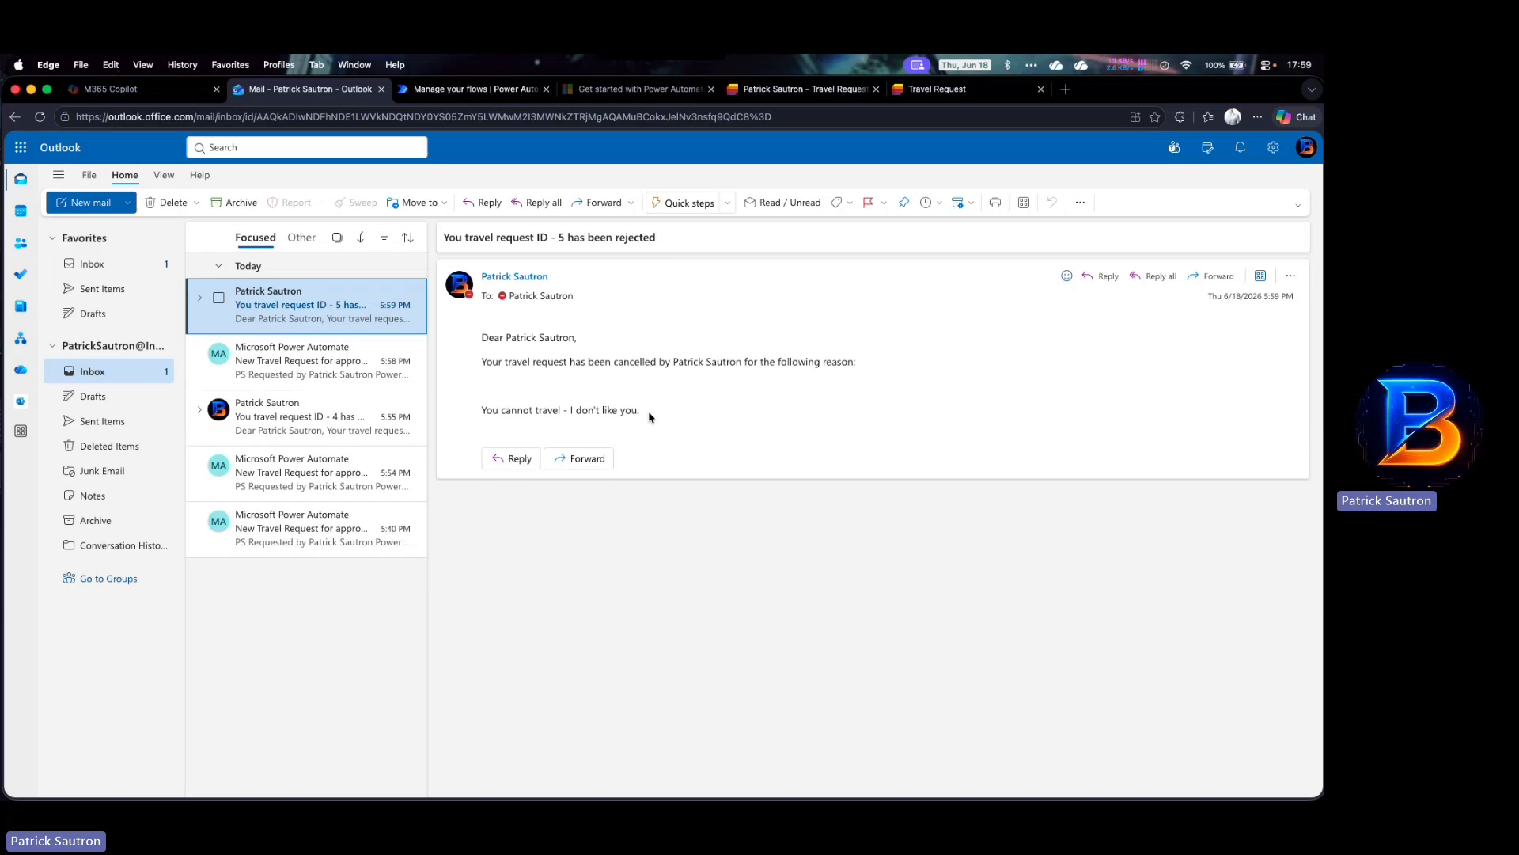
scroll(443, 393, right, 3)
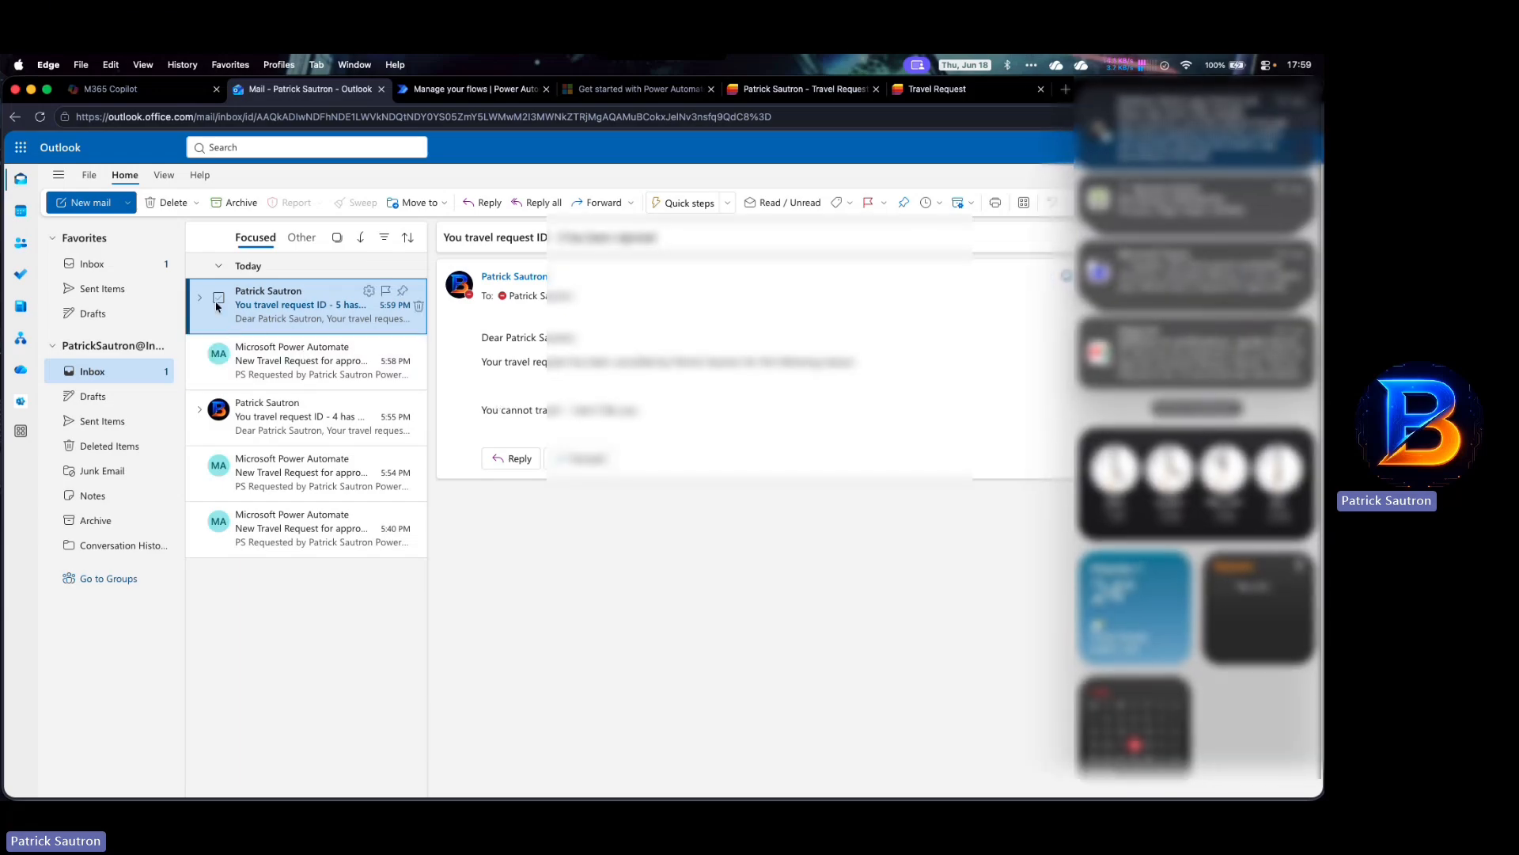
click(440, 361)
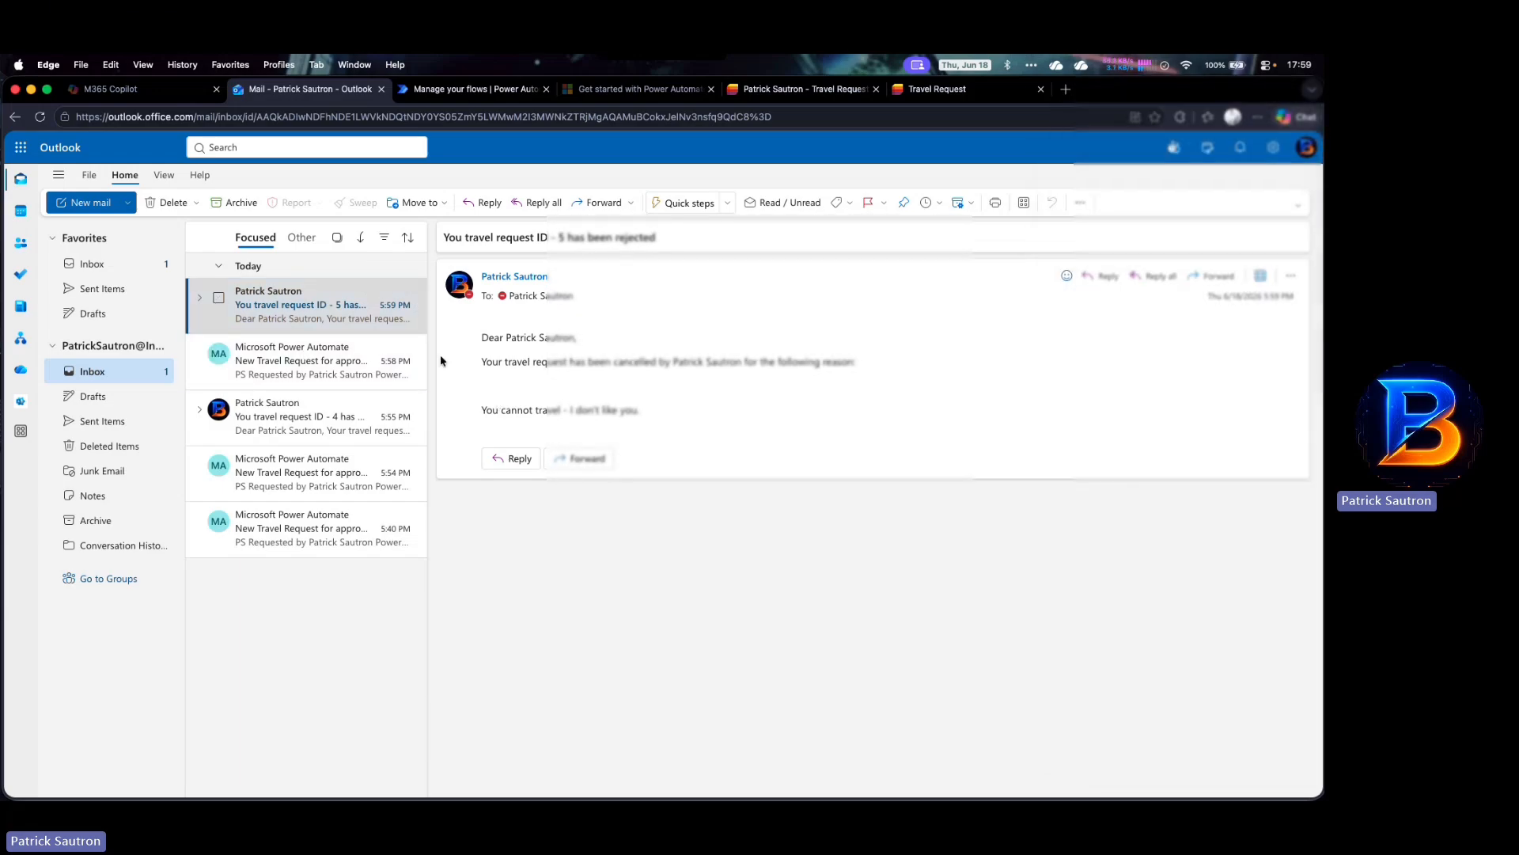
click(200, 300)
click(279, 341)
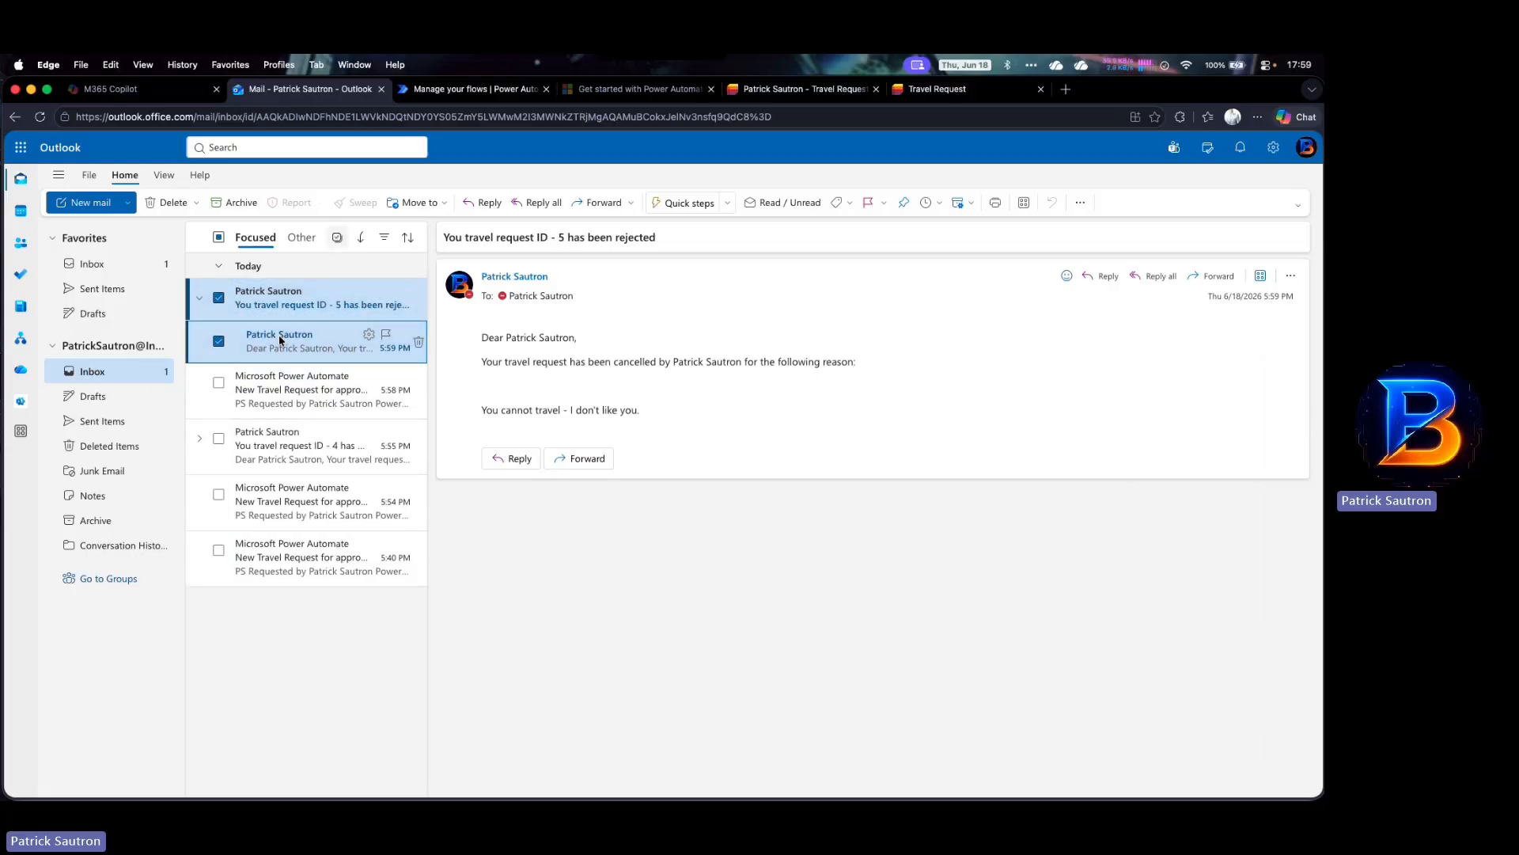
click(621, 528)
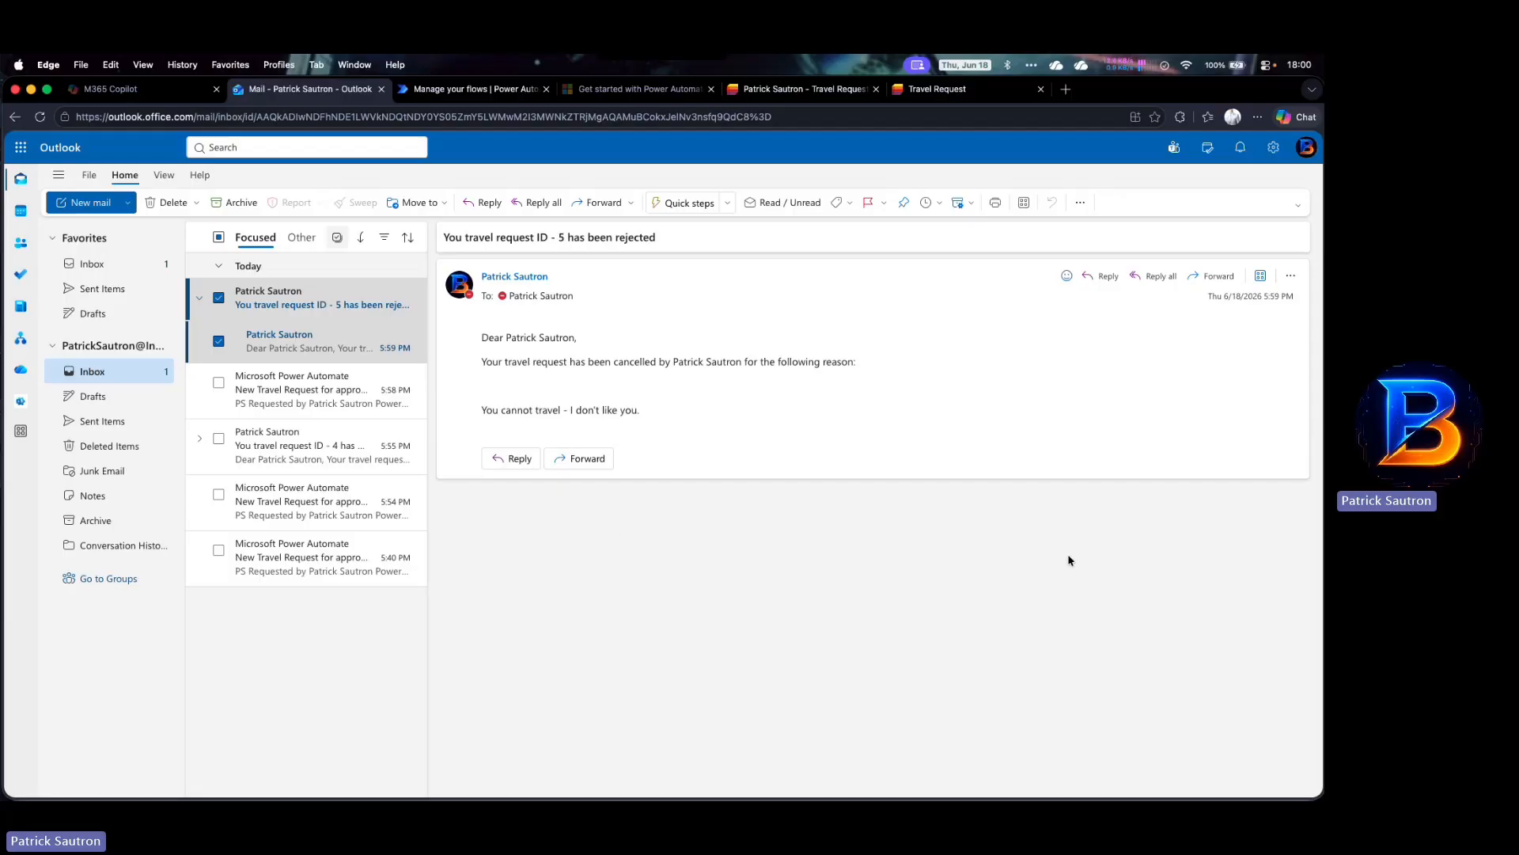
key(ctrl+Up)
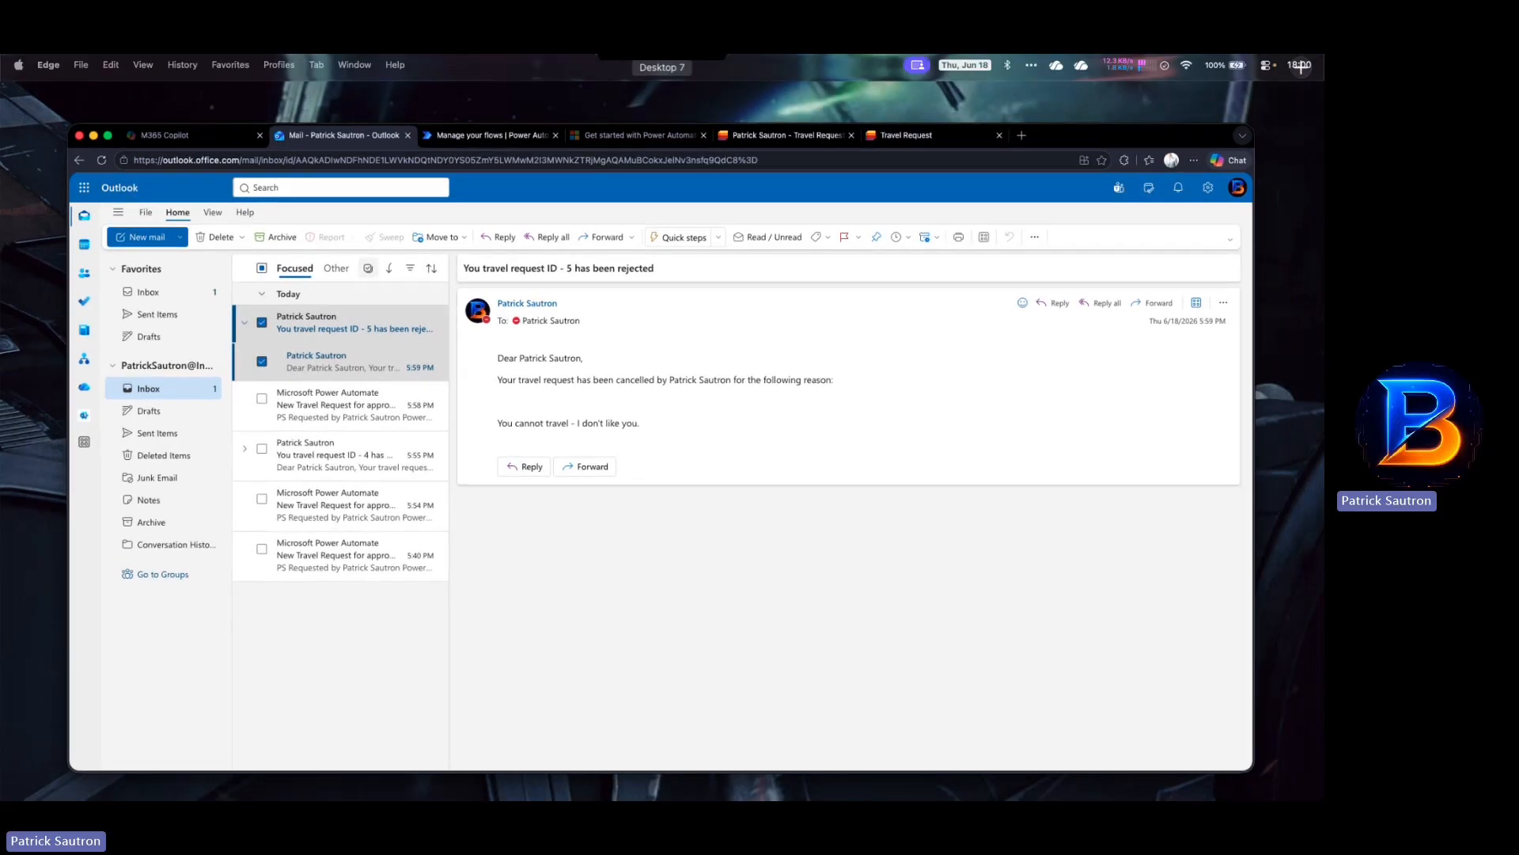